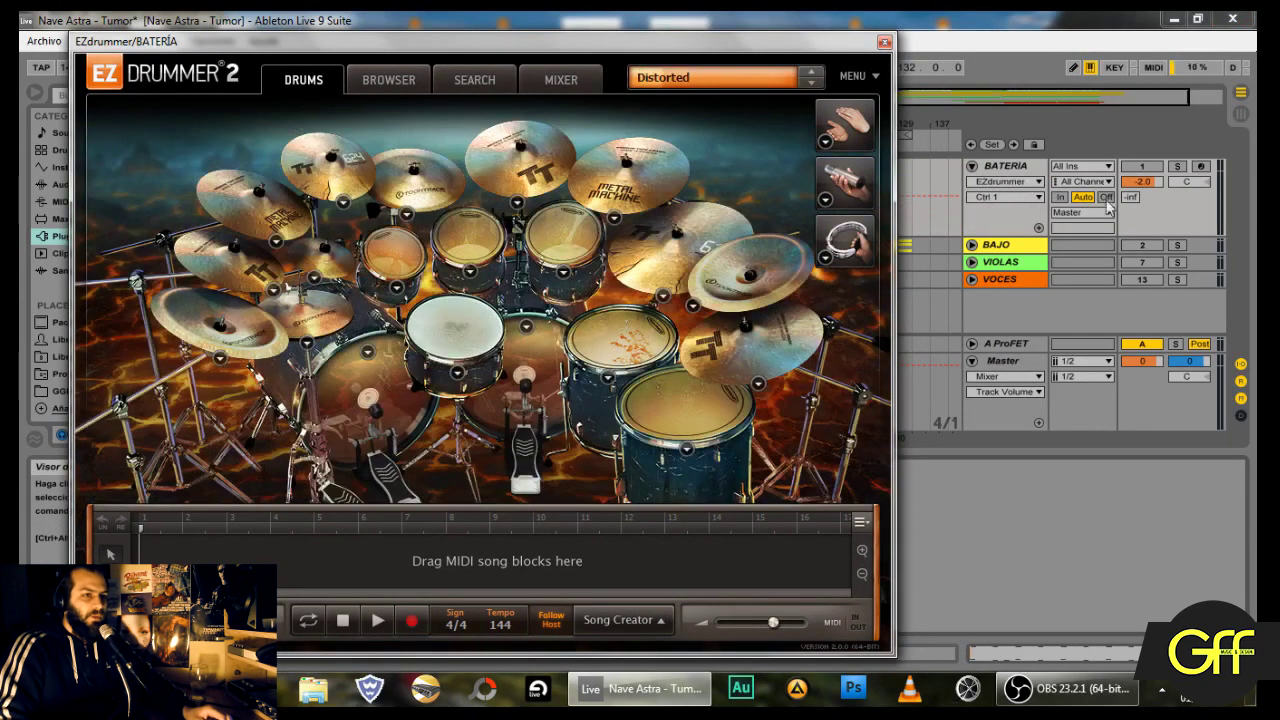
Step: Turn on the BATERIA track and set its volume to 0
left_click(1145, 182)
left_click_drag(1155, 192, 1155, 186)
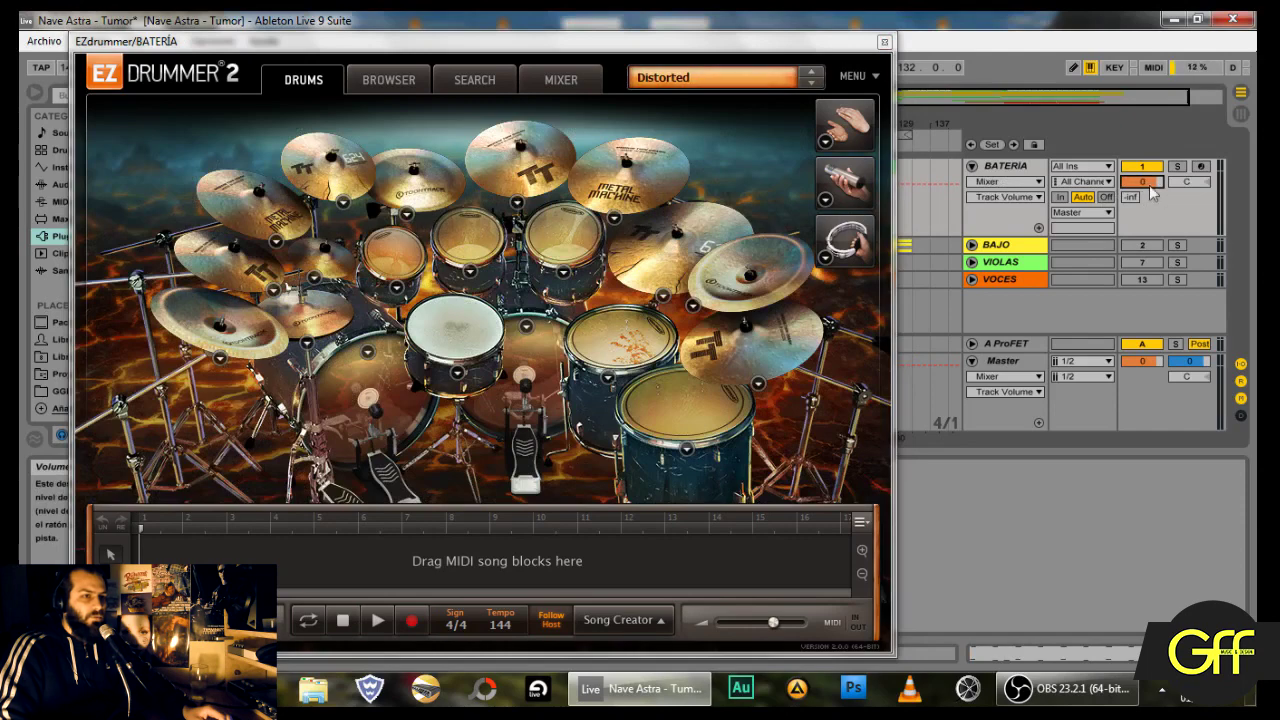
mouse_move(687, 42)
left_mouse_down()
mouse_move(732, 39)
mouse_move(678, 34)
left_mouse_up()
left_click_drag(766, 619, 772, 621)
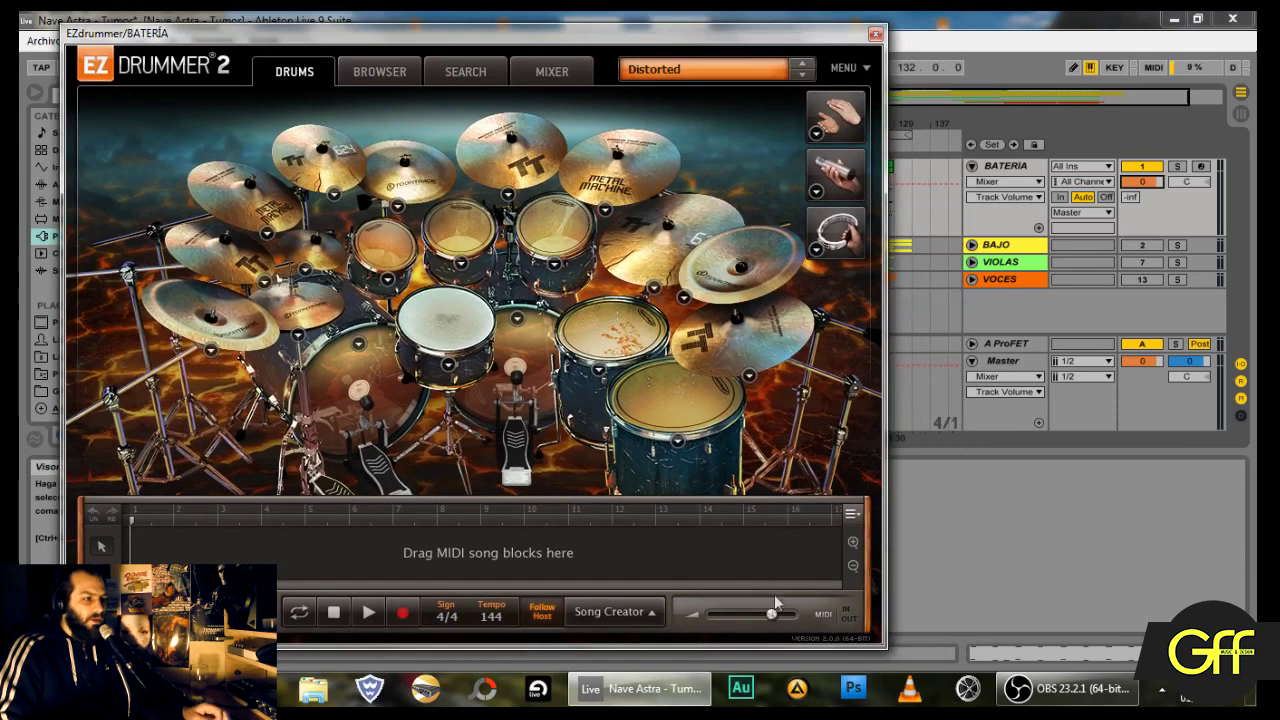
Step: Audition the snare and the three rack toms of the EZdrummer kit and examine the plugin's mixer channels
left_click(445, 338)
left_click(386, 244)
left_click(472, 231)
left_click(550, 222)
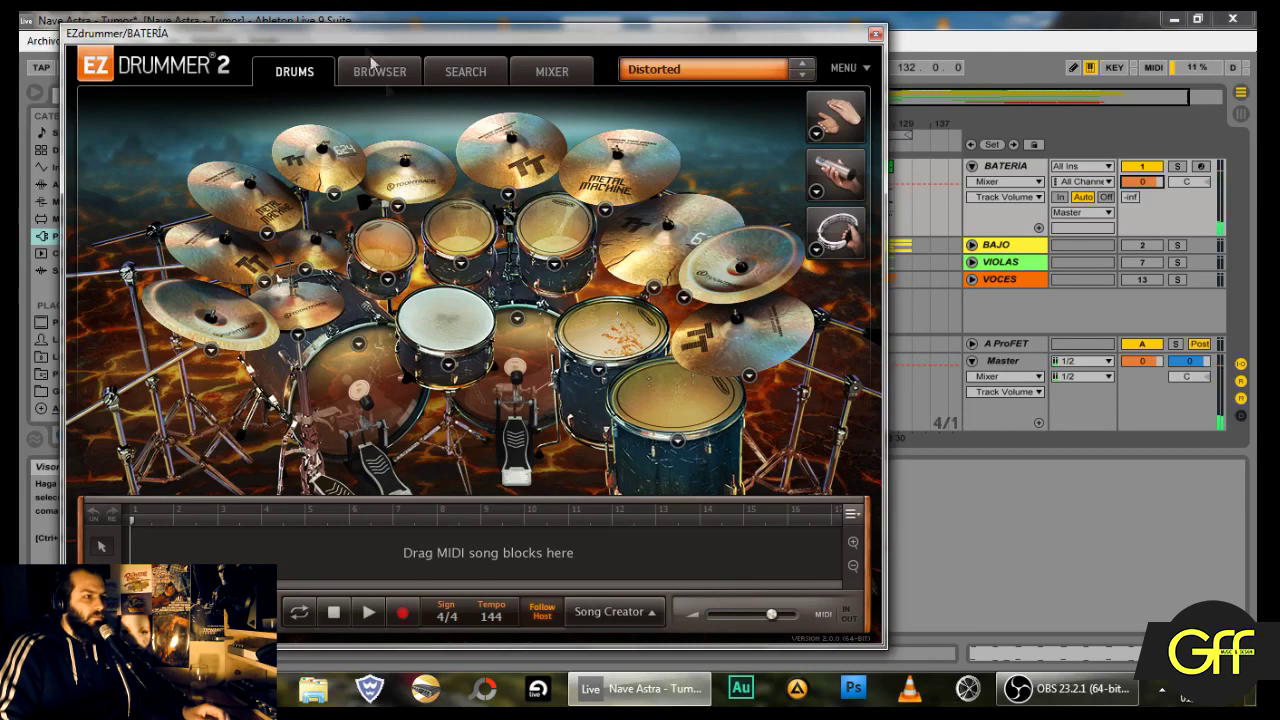
left_click(534, 75)
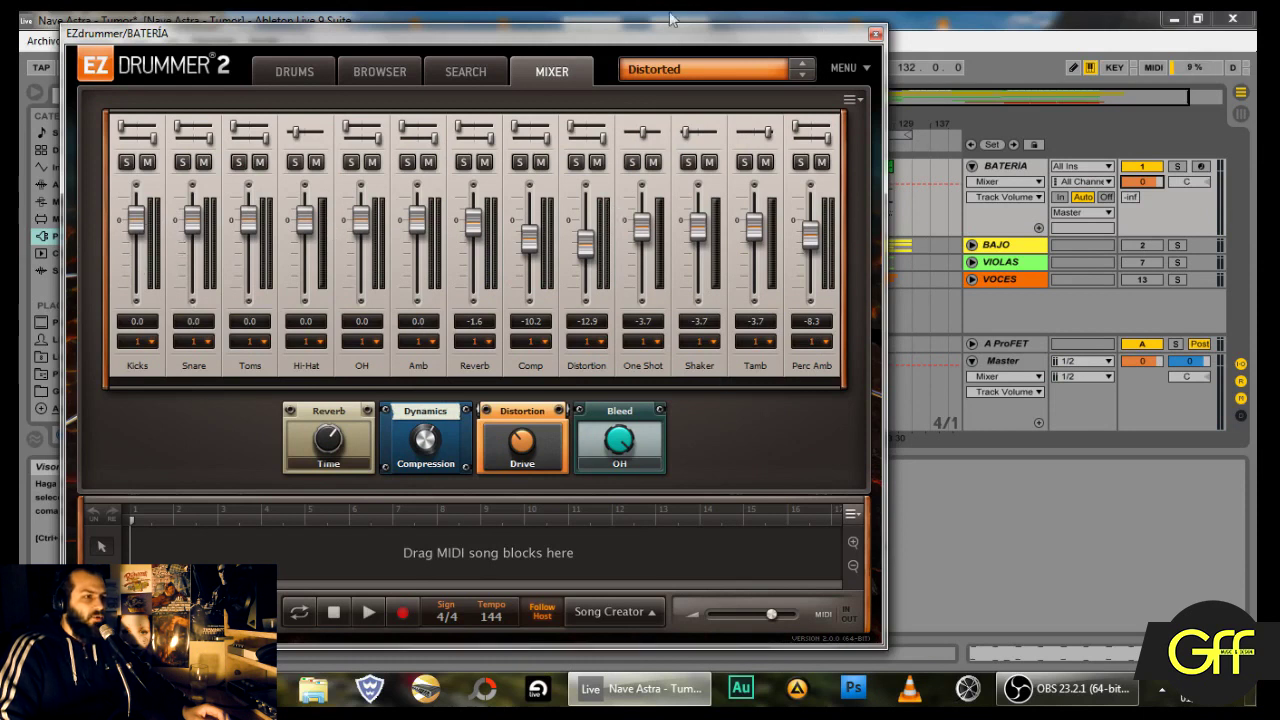
left_click(875, 36)
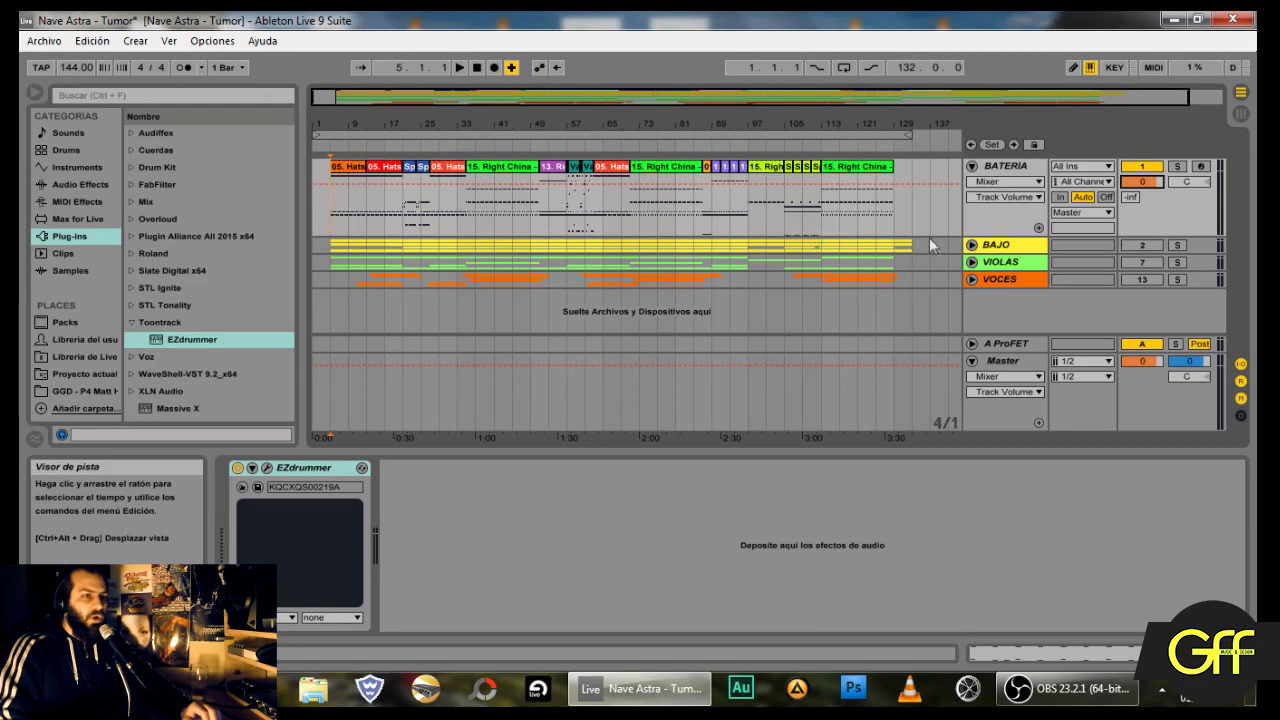
Step: Play a few opening bars of the drum arrangement and fold the BATERIA track
left_click(1005, 216)
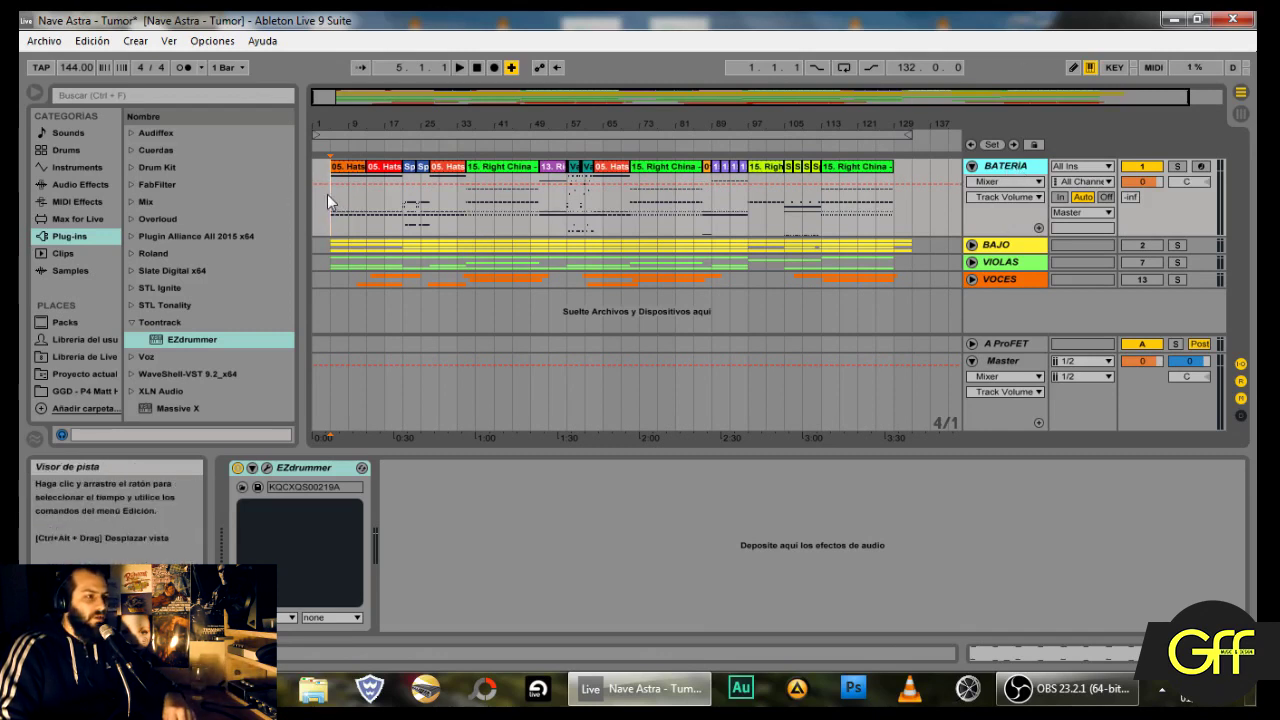
key("space")
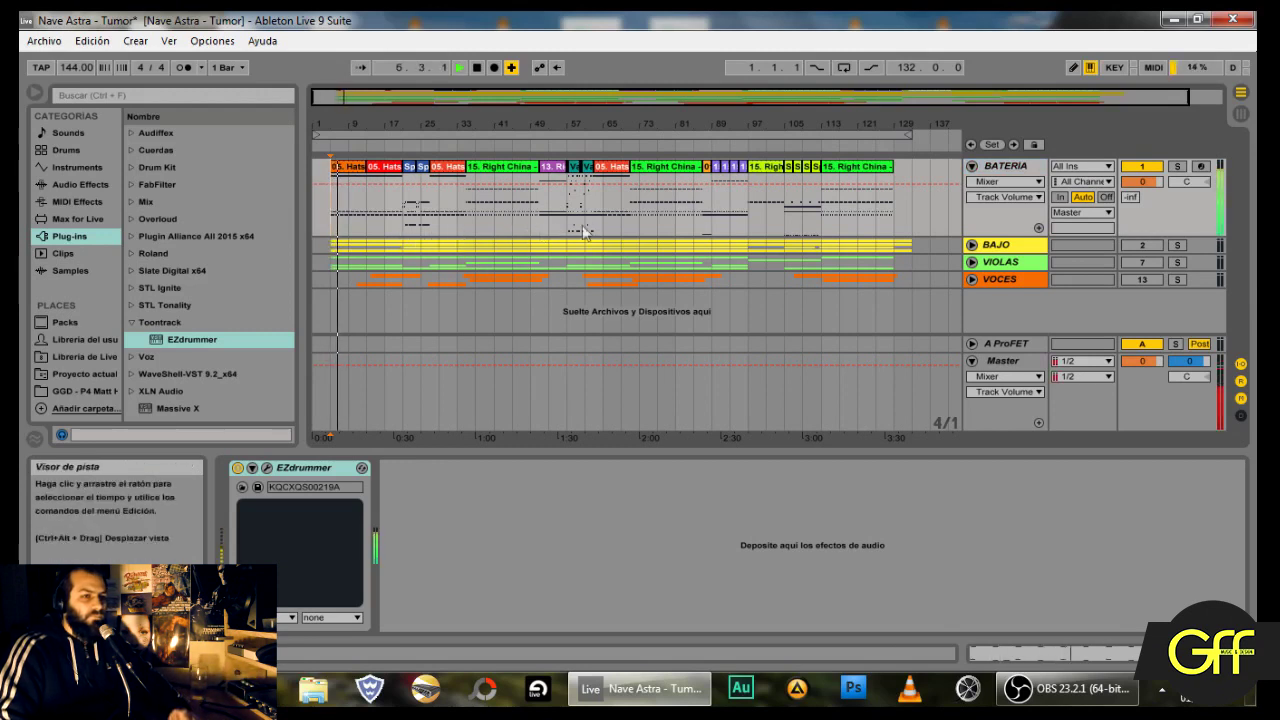
key("space")
left_click(995, 166)
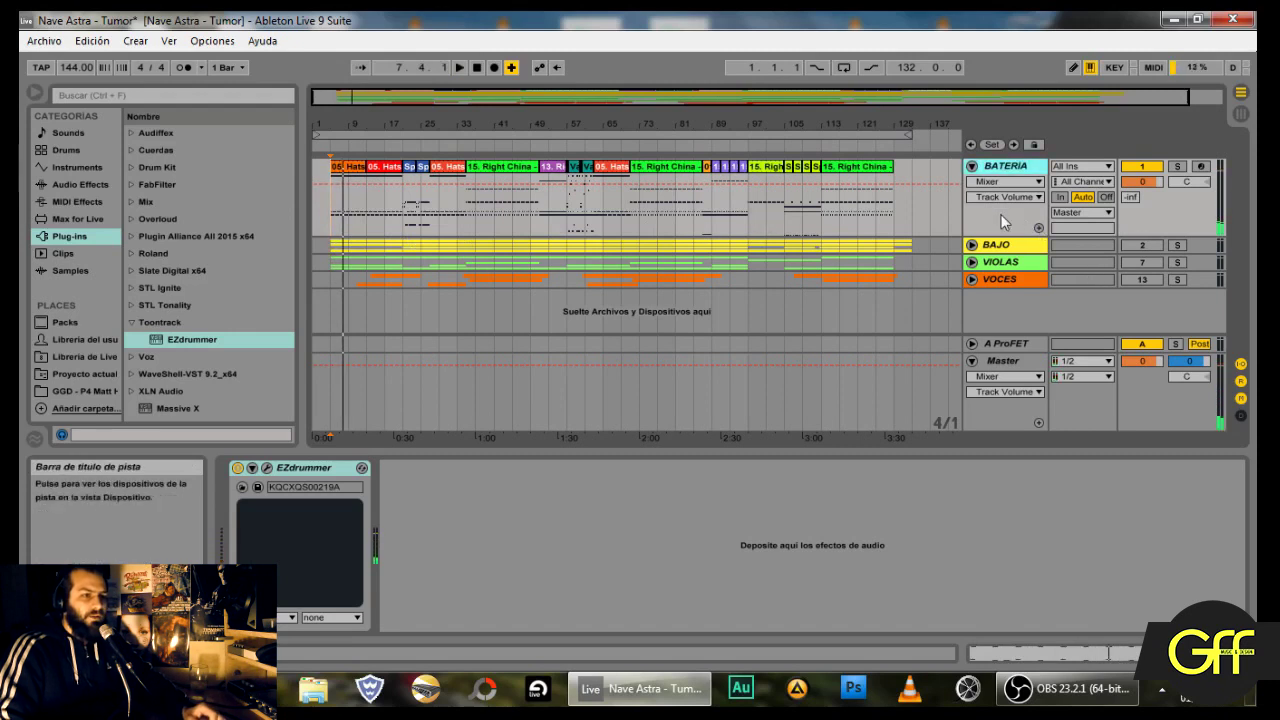
left_click(971, 166)
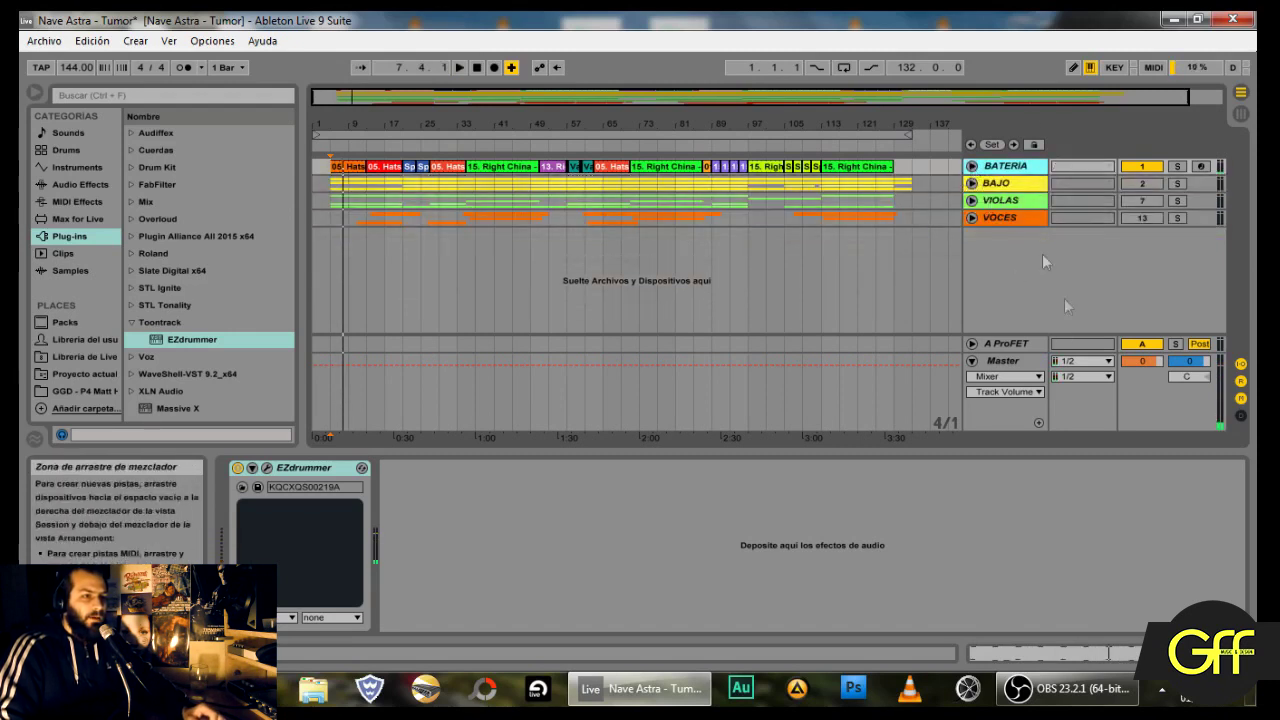
Step: Unfold the BAJO group and its DI, AMPEG and 57 tracks with the device view hidden, showing all bass waveforms
left_click(999, 185)
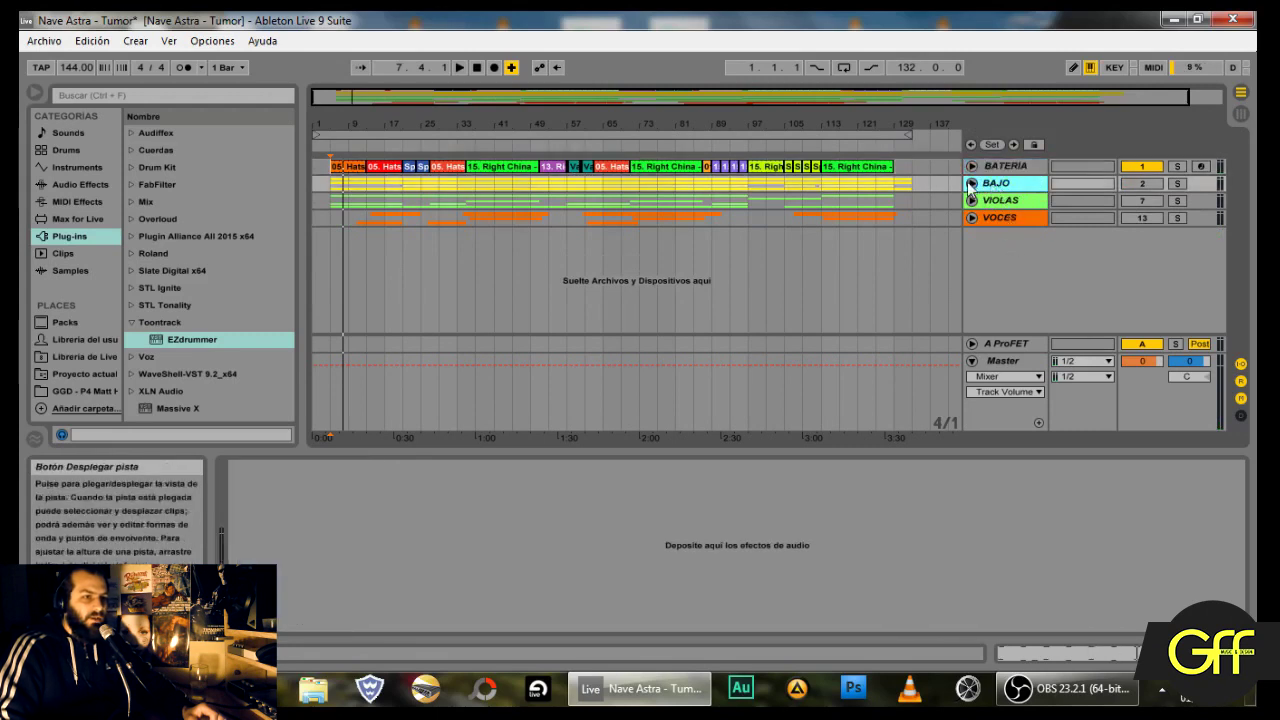
left_click(971, 184)
scroll(977, 289, "down", 1)
left_click(1241, 653)
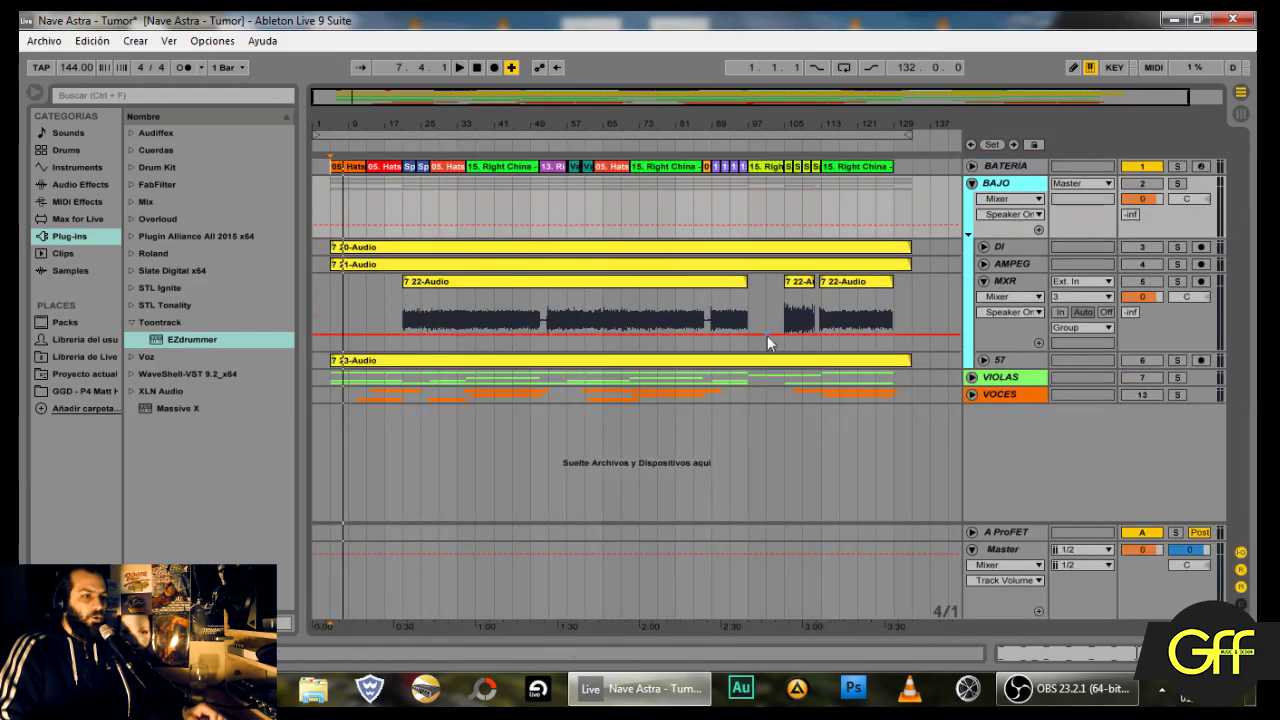
left_click(983, 360)
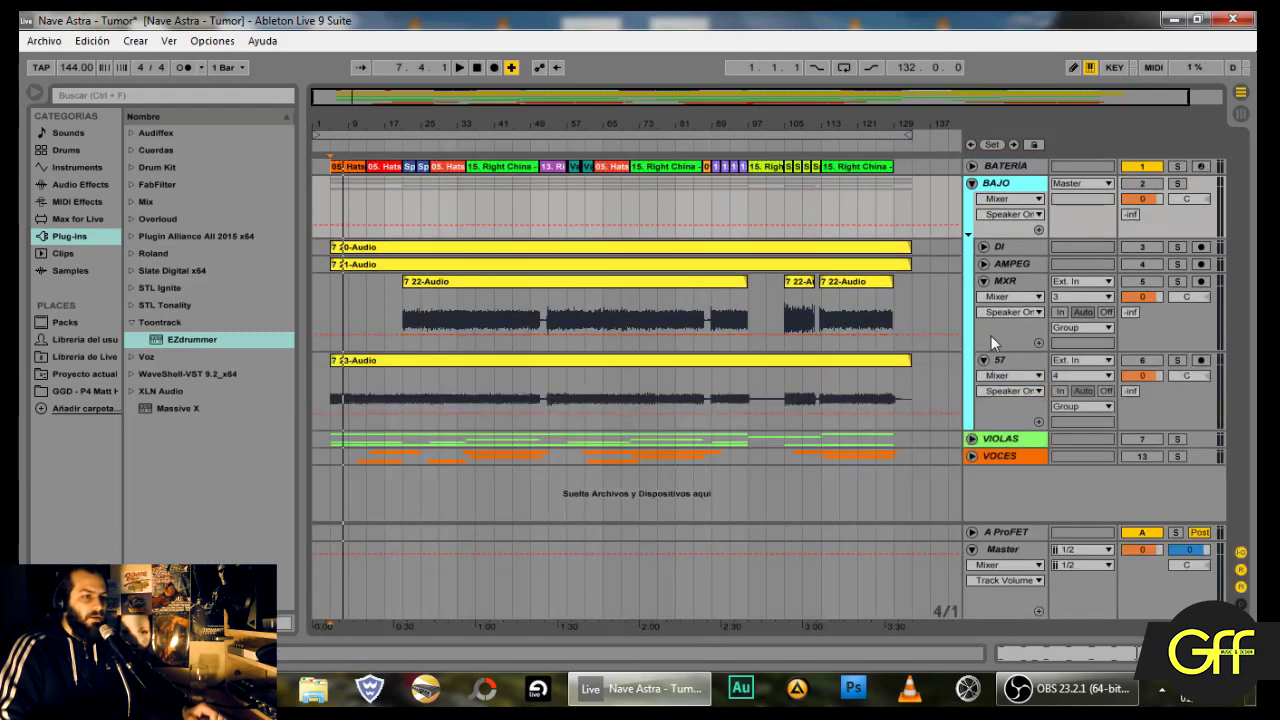
left_click(983, 264)
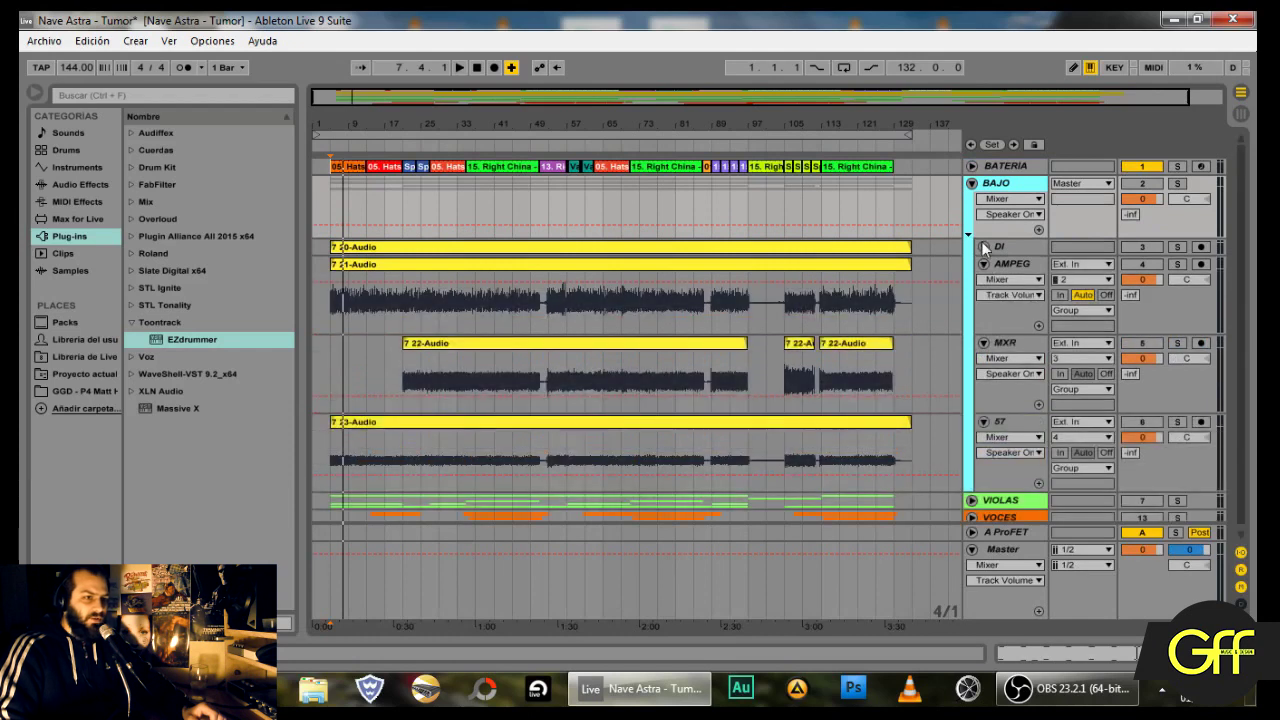
left_click(983, 246)
scroll(908, 286, "down", 3)
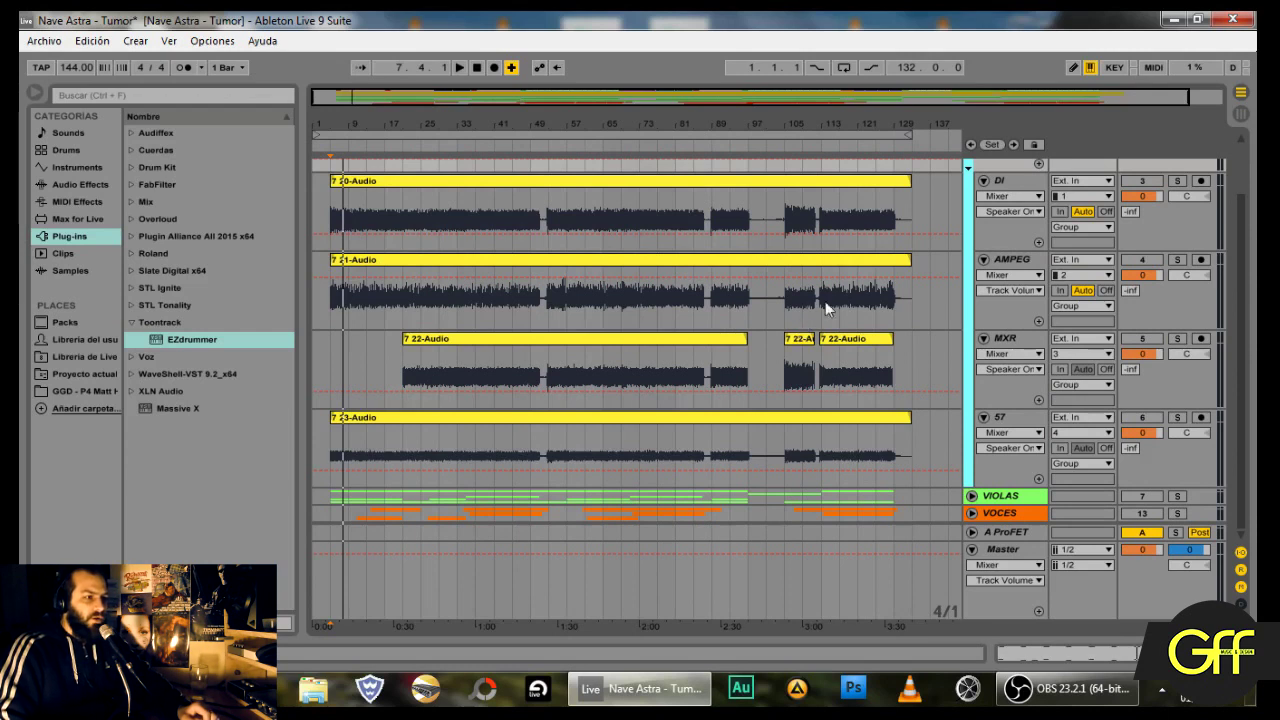
Step: Extend the start of the first MXR clip back to bar 5, and undo the extension
left_click_drag(405, 343, 331, 343)
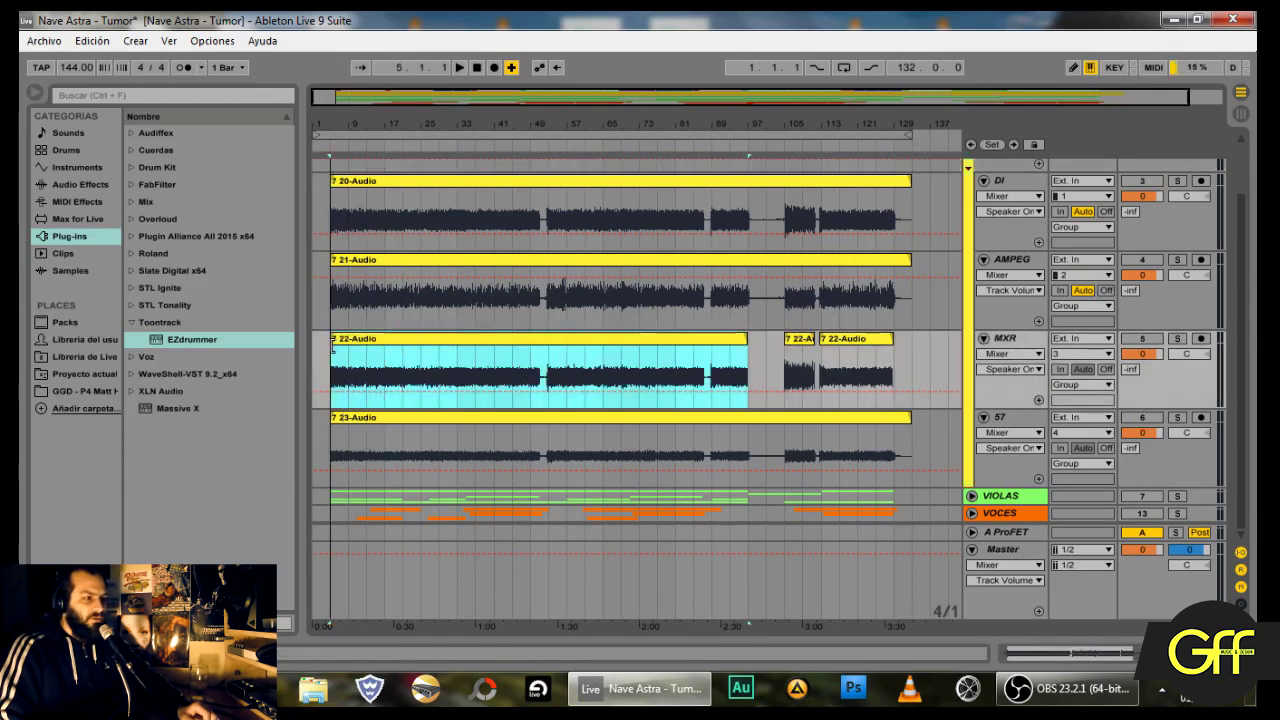
mouse_move(743, 341)
left_mouse_down()
mouse_move(781, 340)
mouse_move(748, 341)
left_mouse_up()
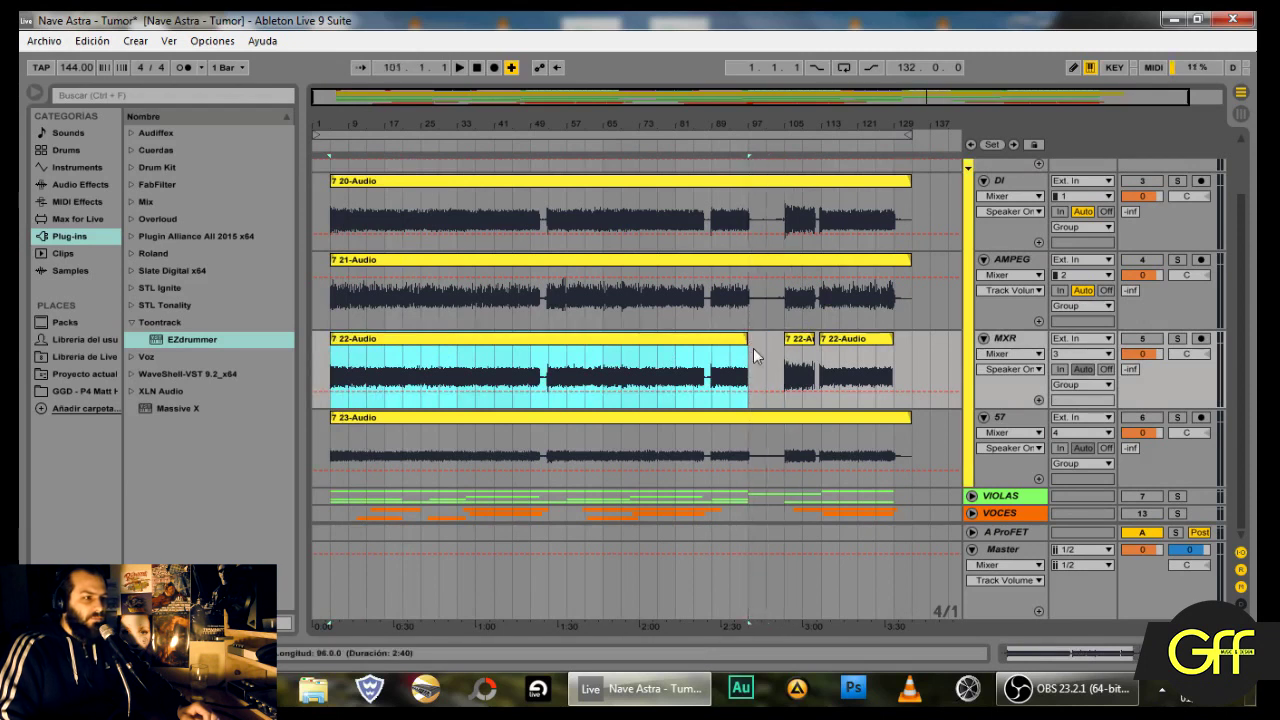
key("ctrl+z")
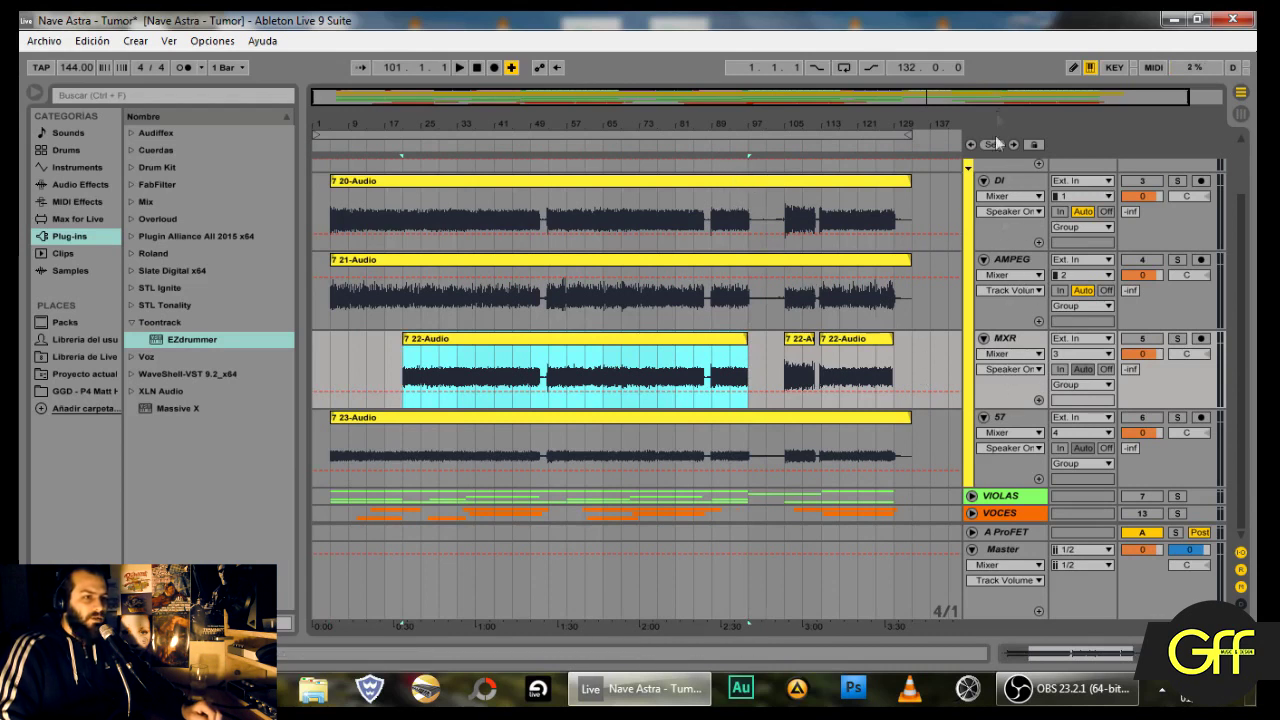
left_click(711, 365)
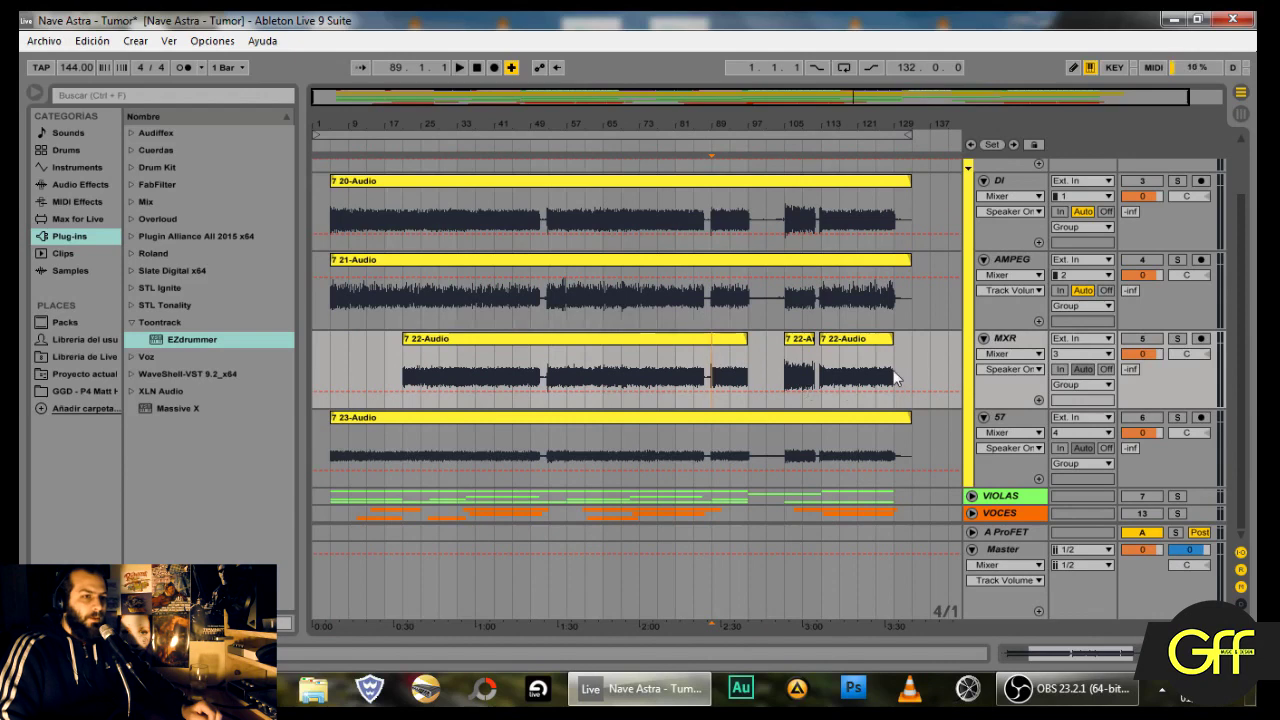
Step: Select the four bass tracks from DI through 57 and open their track options
scroll(1016, 305, "up", 2)
left_click(1020, 250)
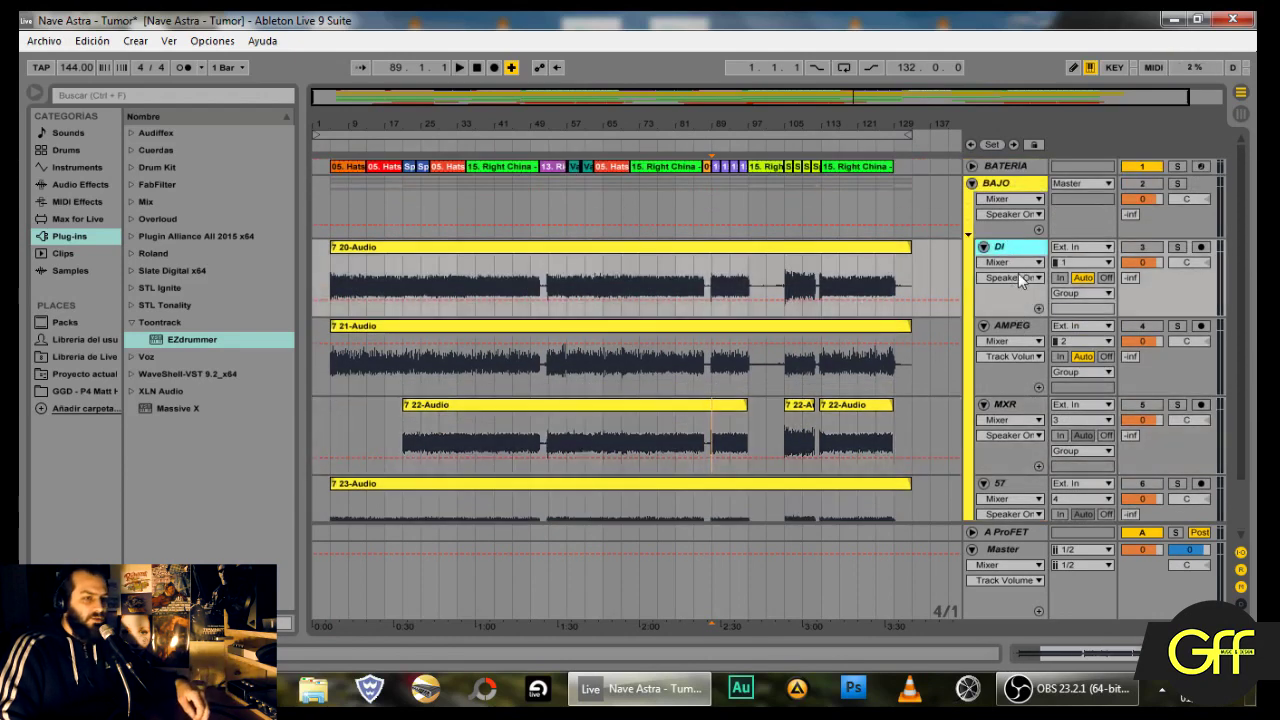
scroll(1024, 290, "down", 1)
left_click(1010, 447, "shift")
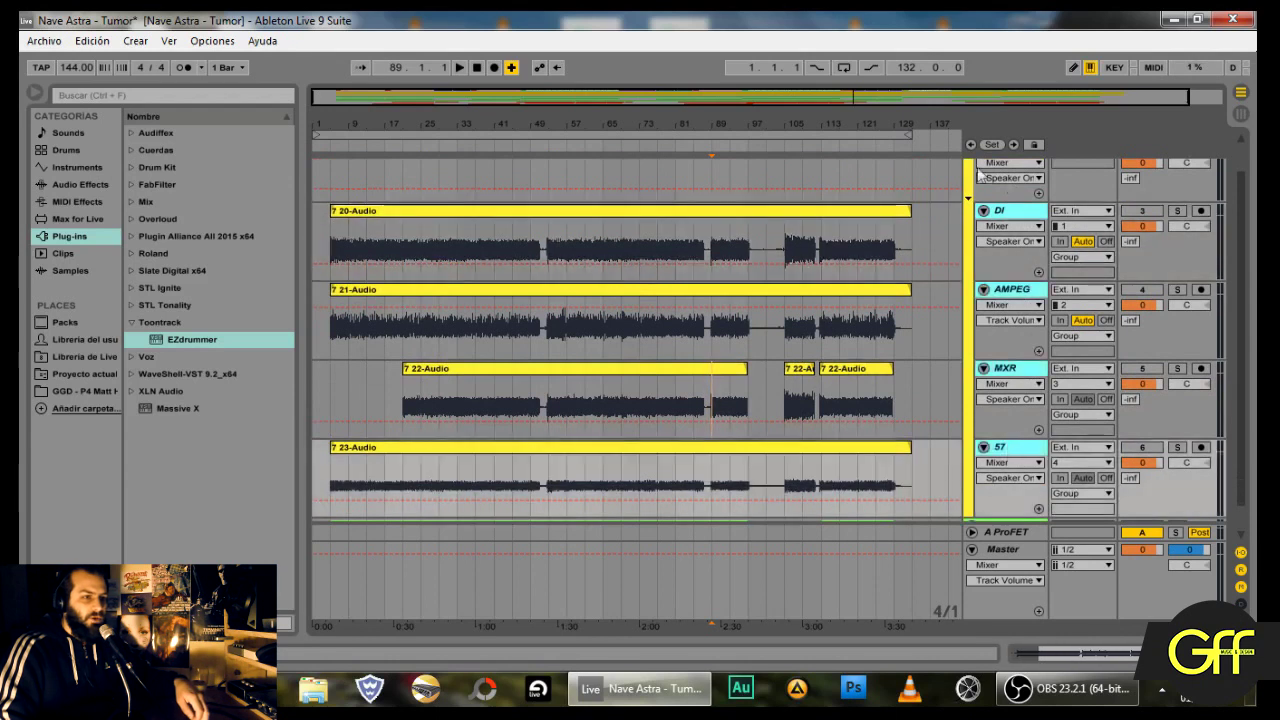
right_click(1022, 218)
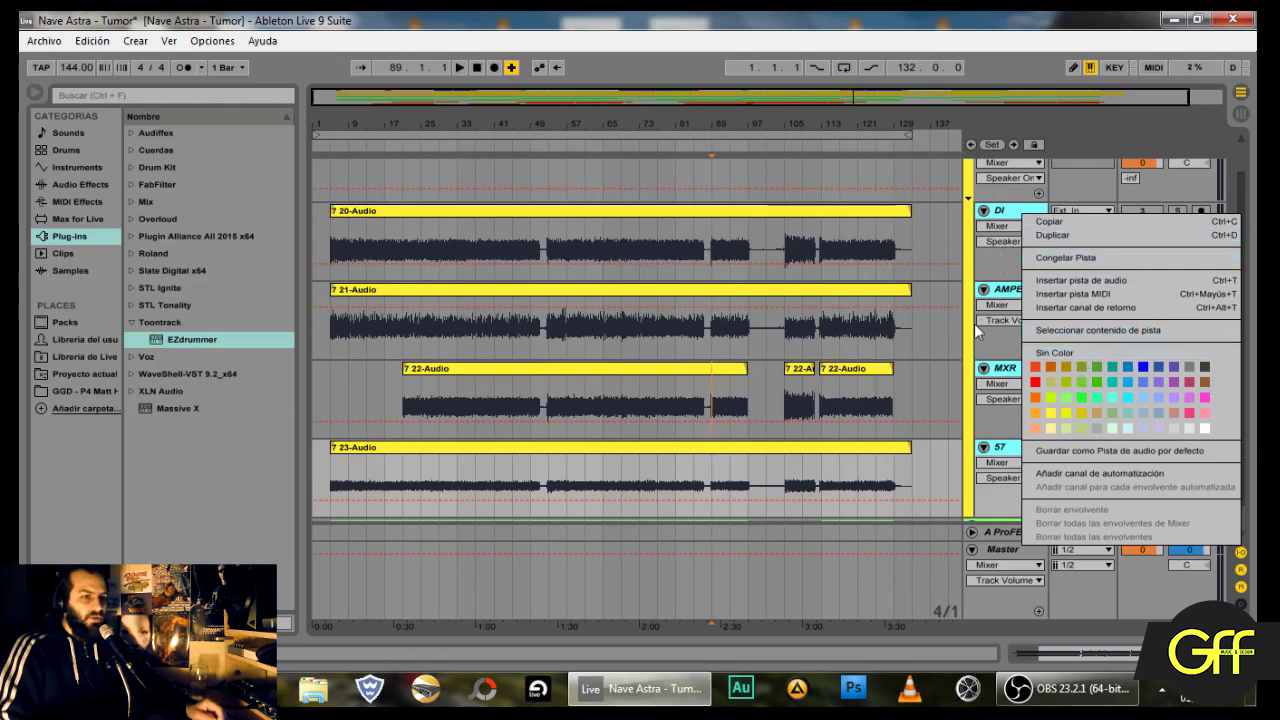
left_click(1009, 265)
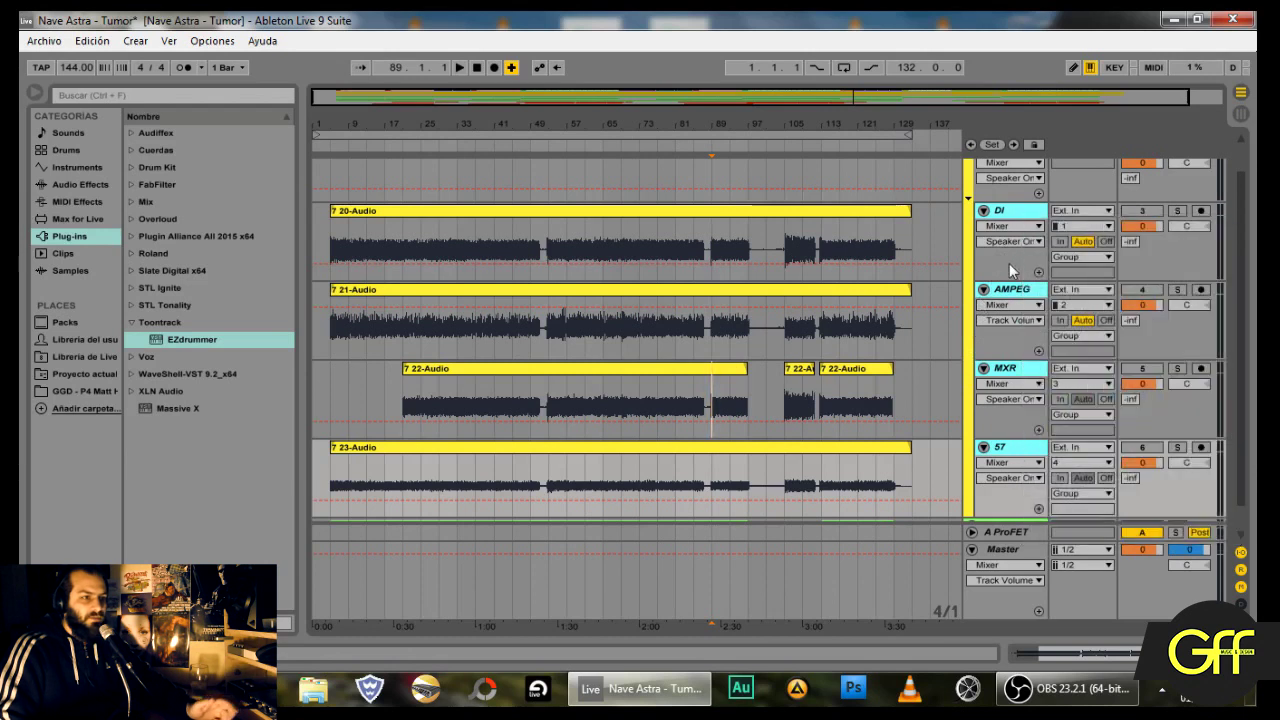
left_click(1009, 265)
Step: Ungroup the BAJO group so its four bass tracks stand alone
scroll(1009, 265, "up", 1)
left_click(1015, 185)
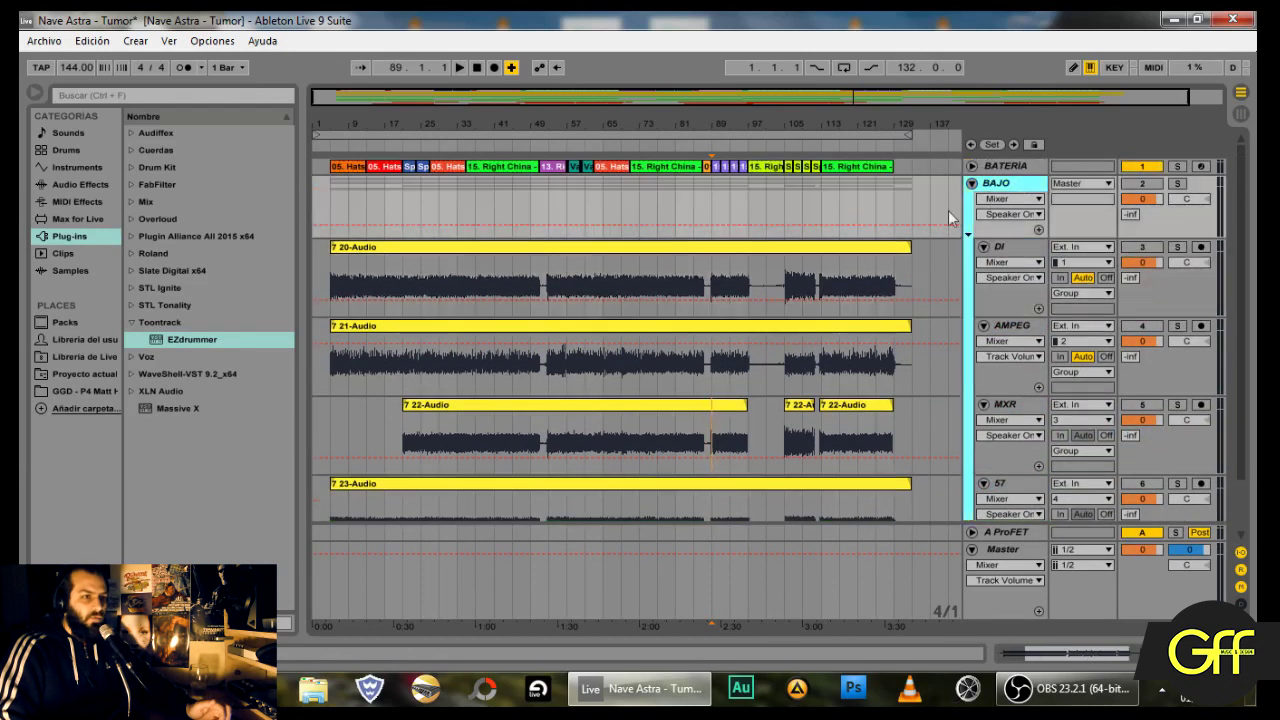
right_click(1018, 185)
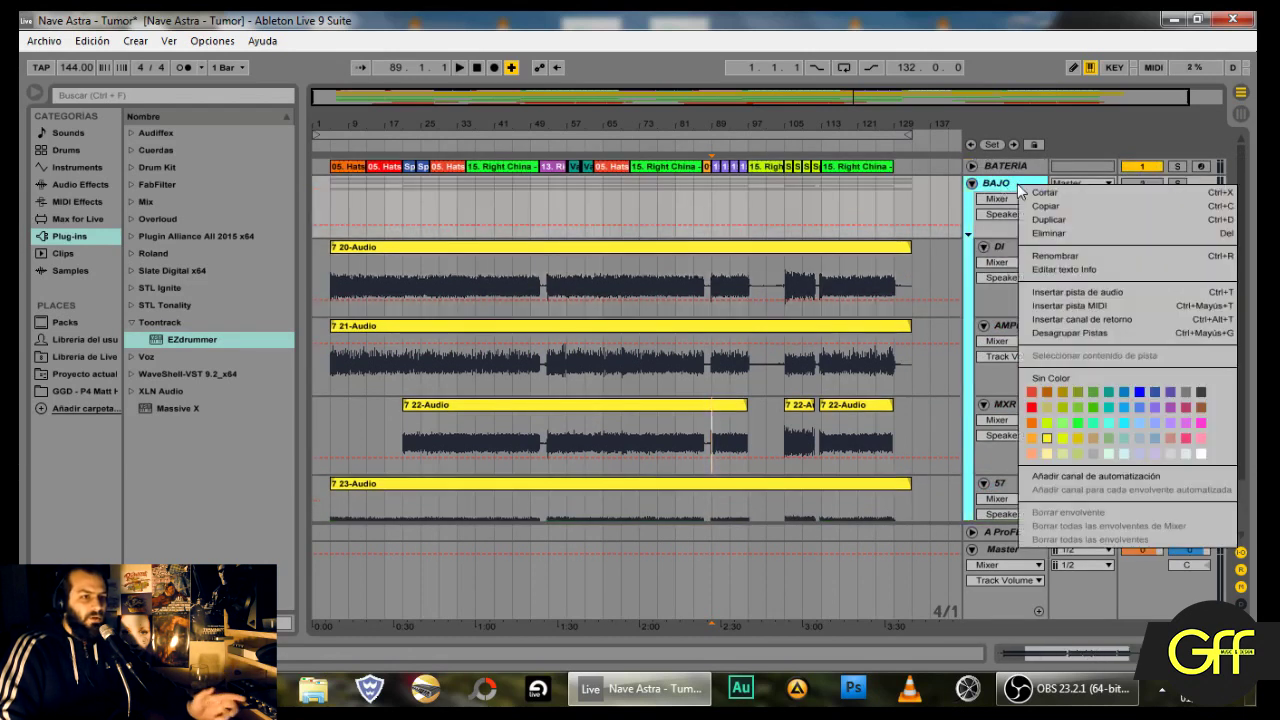
left_click(1085, 333)
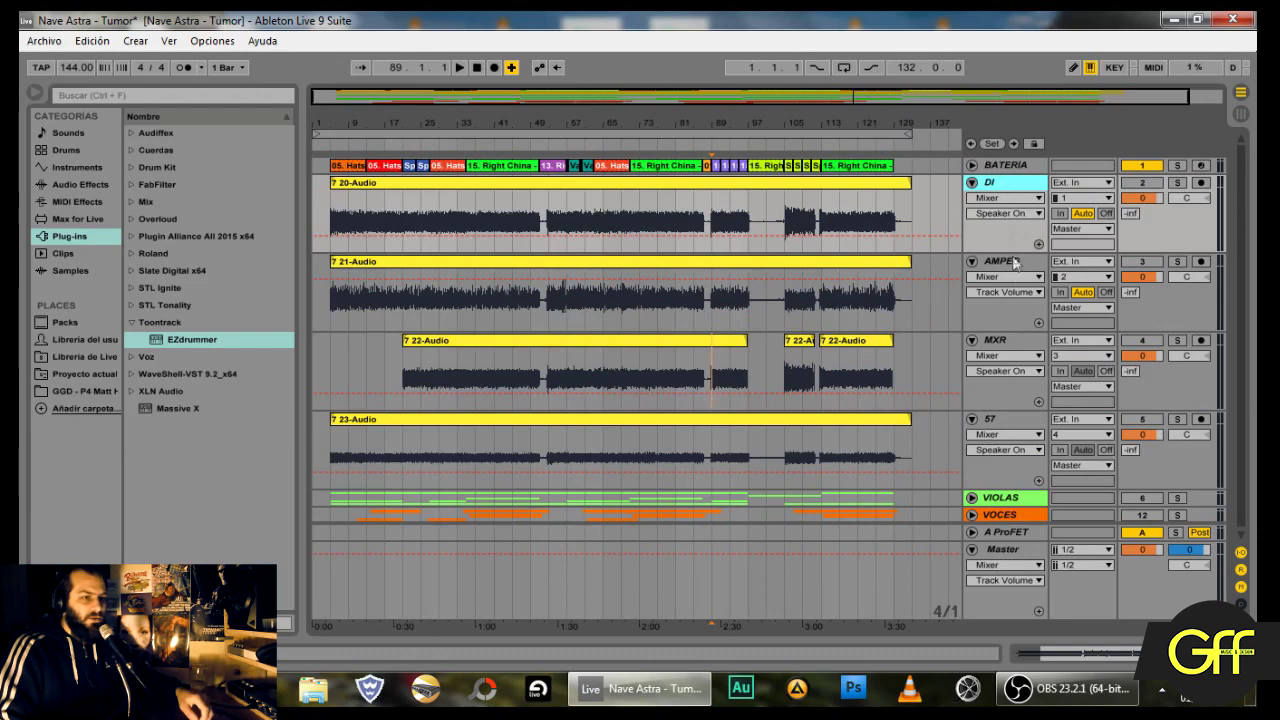
Step: Group the DI, AMPEG, MXR and 57 tracks into one group, checking that it folds and unfolds
left_click(1008, 421)
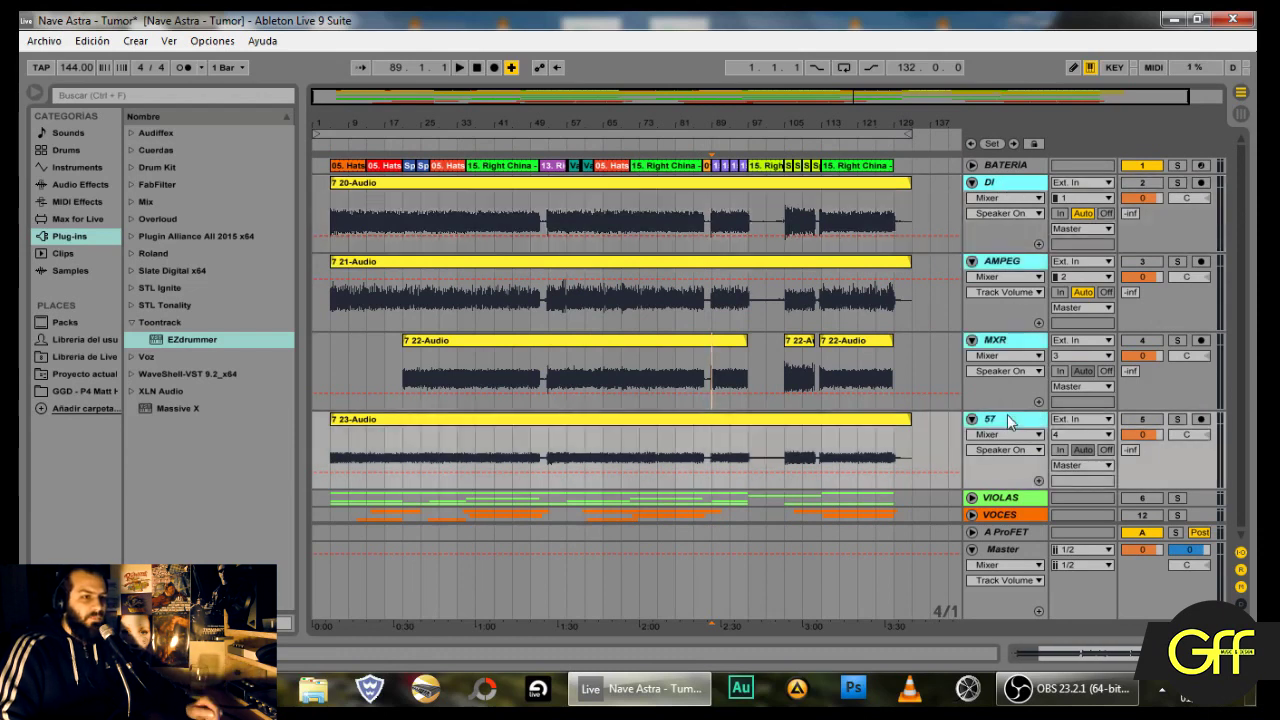
right_click(1008, 421)
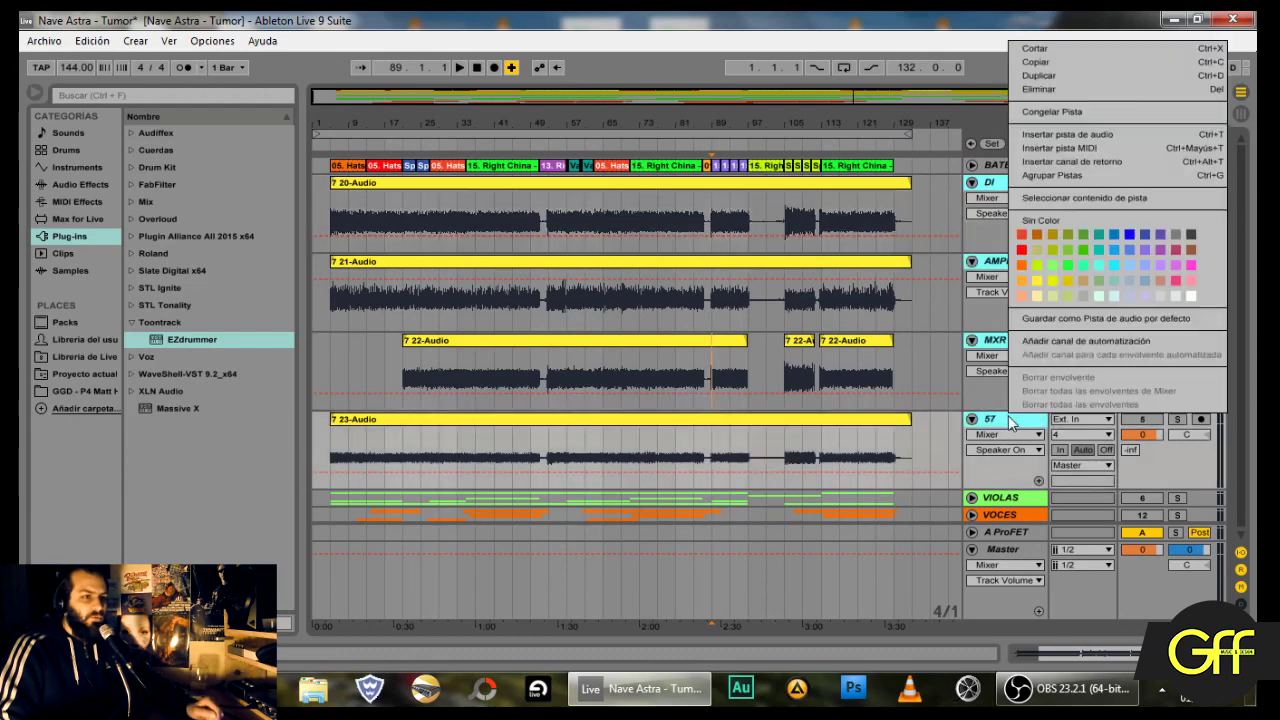
left_click(1066, 186)
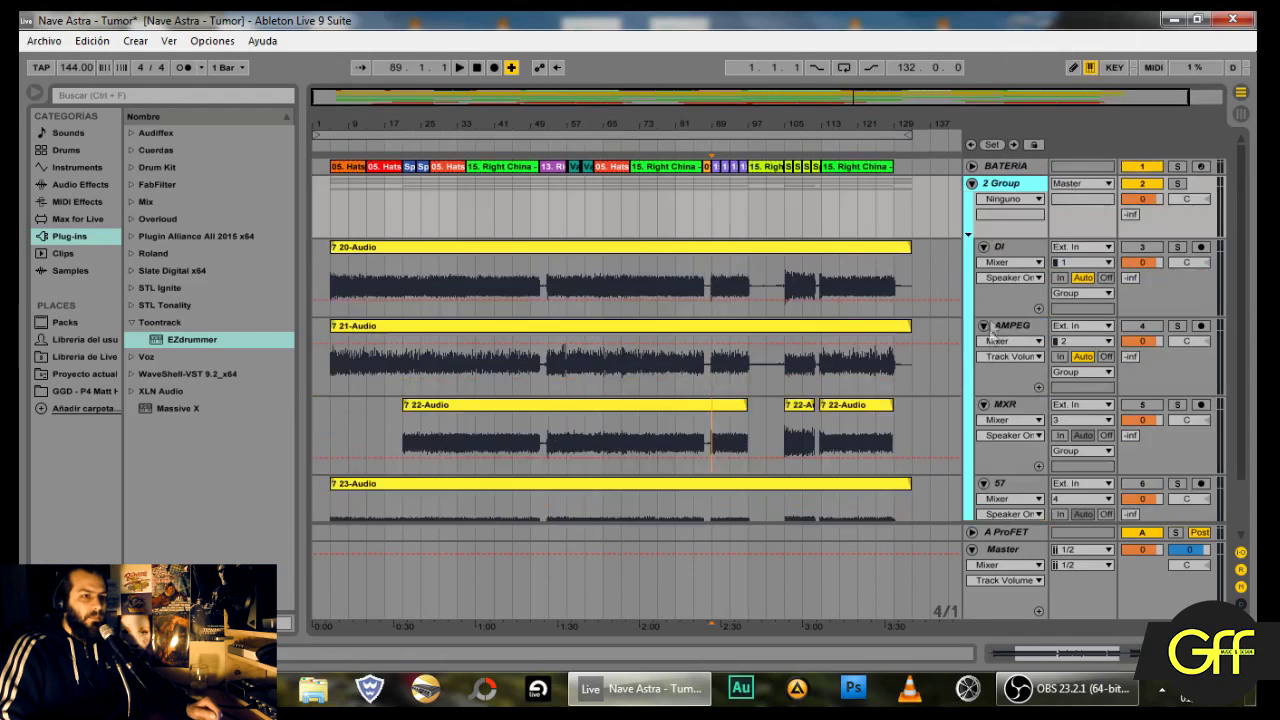
left_click(972, 185)
left_click(972, 184)
scroll(861, 388, "down", 3)
scroll(1000, 345, "up", 2)
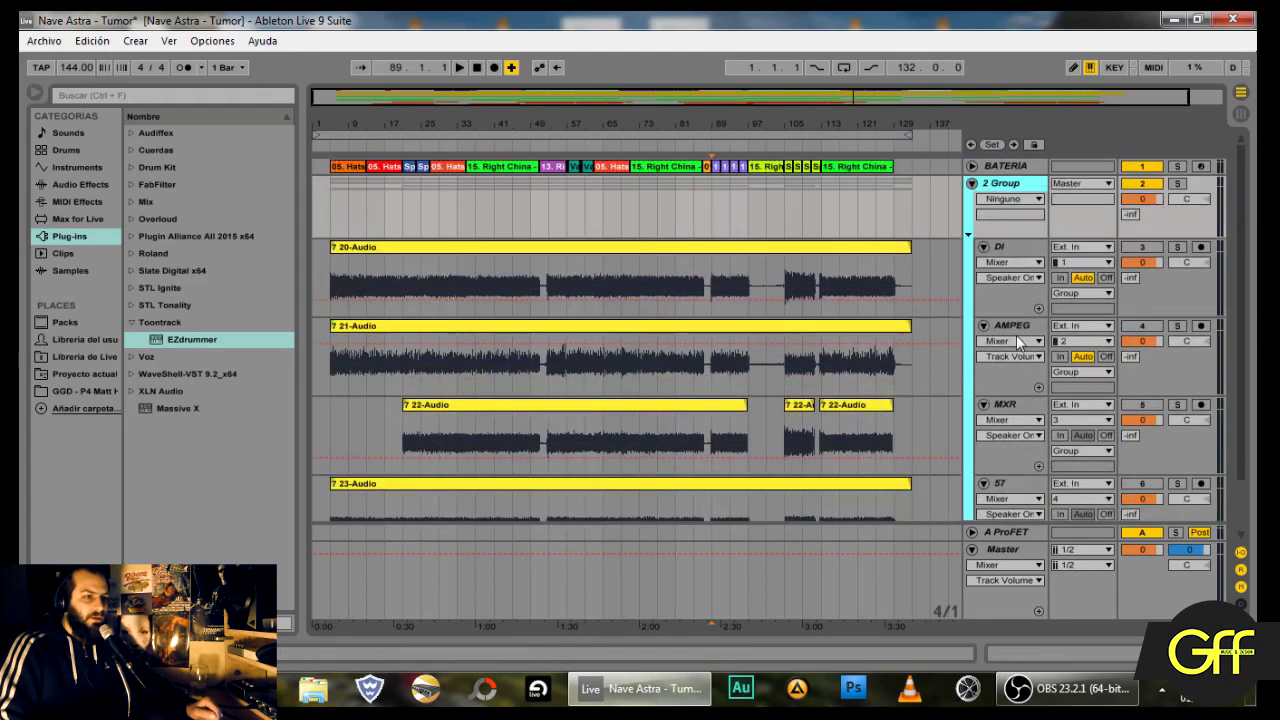
Step: Rename the new bass group as BAJO
right_click(1010, 188)
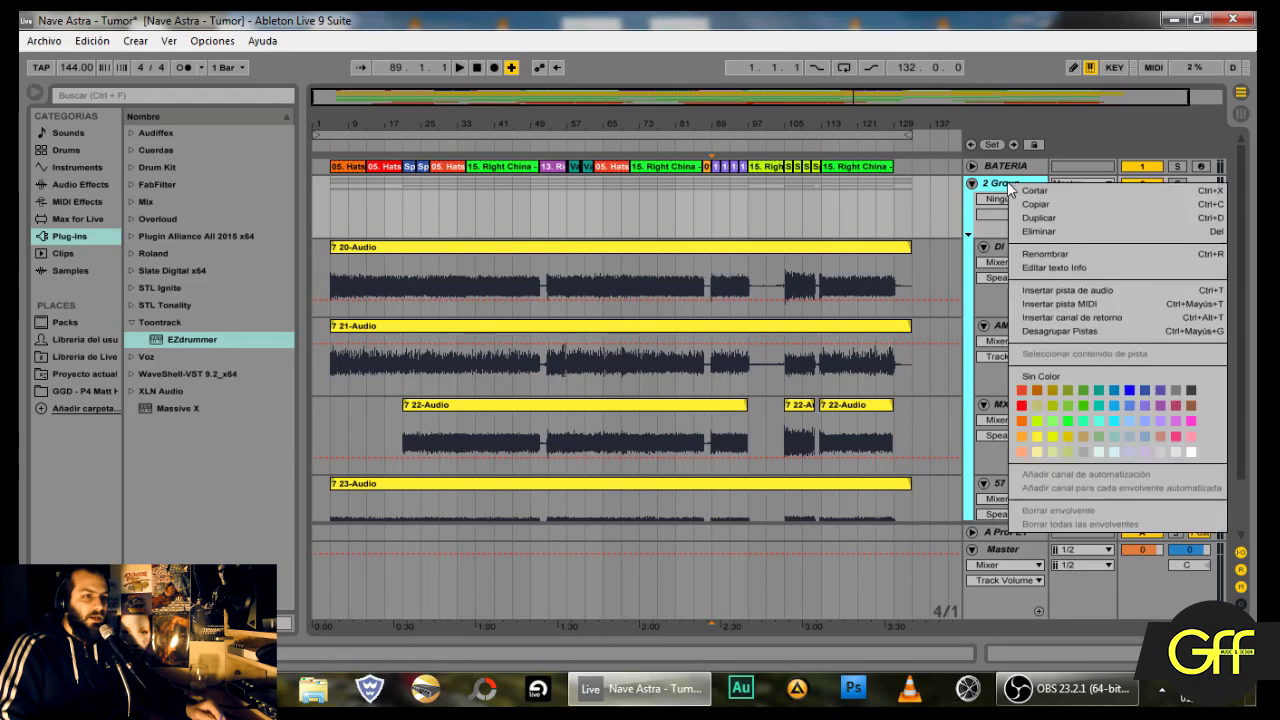
left_click(1070, 253)
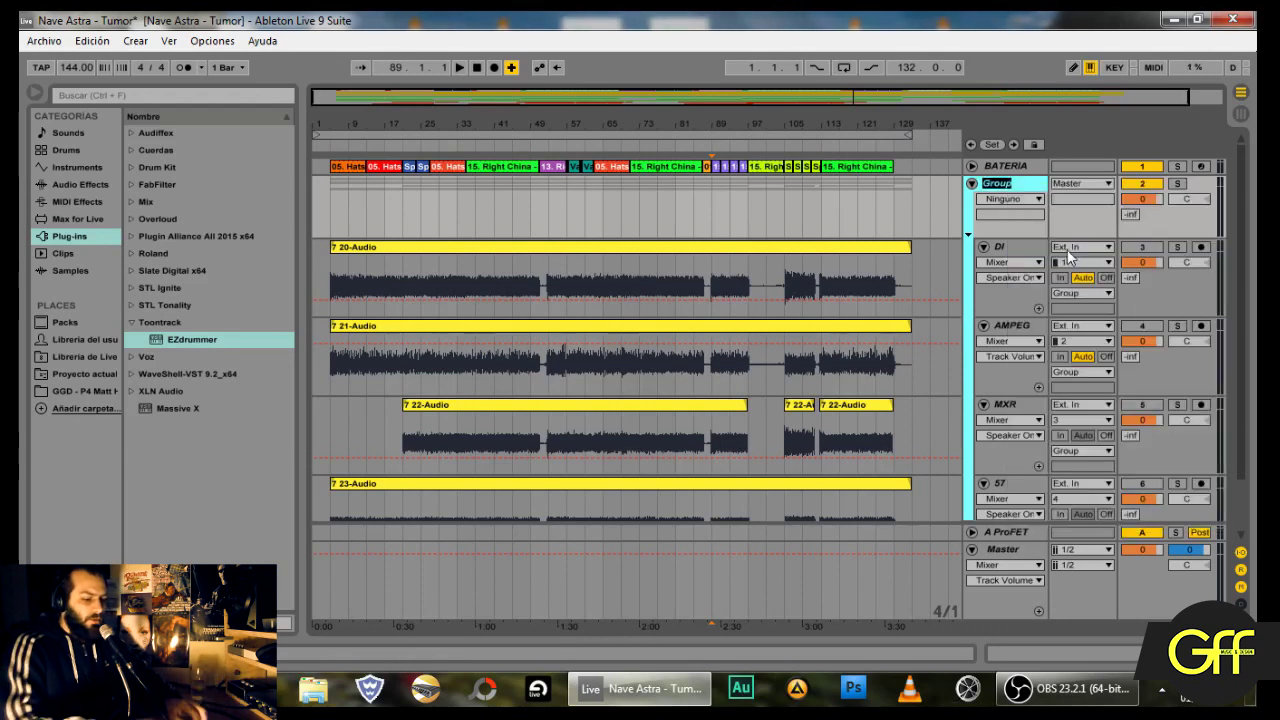
type("BAJO")
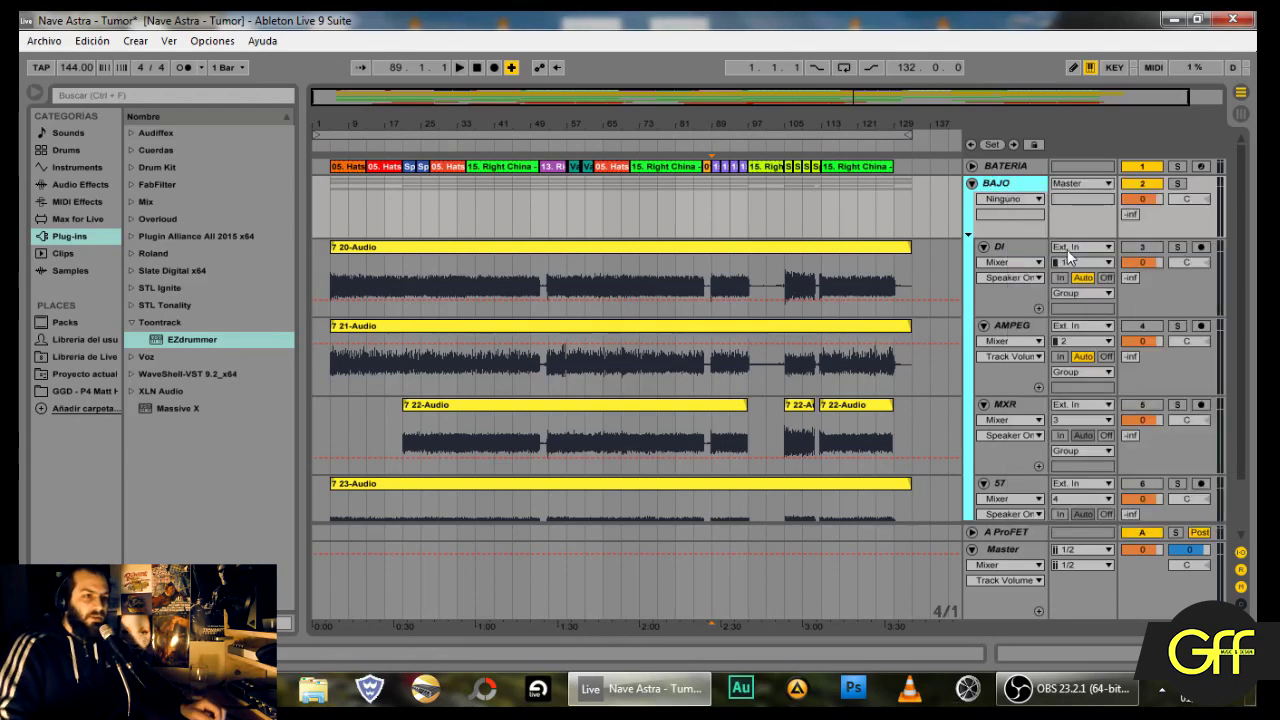
Step: Fold the BAJO group and unfold the VIOLAS group to show its guitar tracks from Wolfie to Ema
left_click(971, 184)
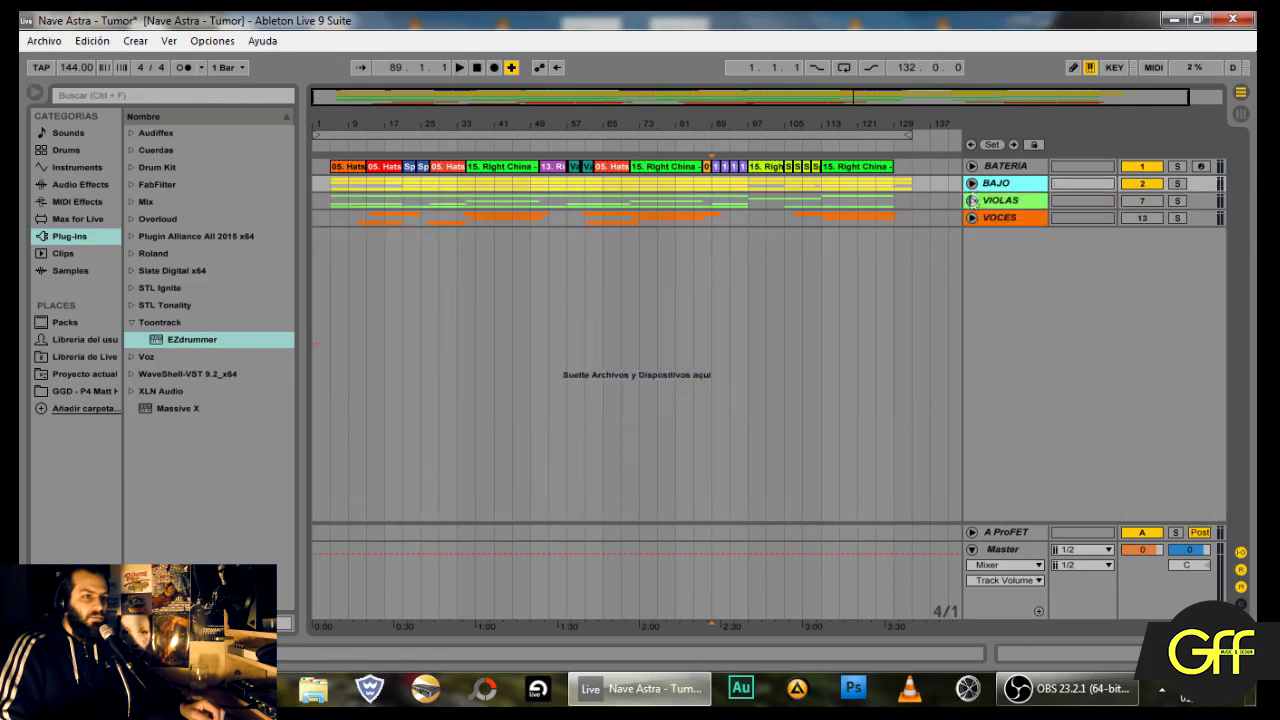
left_click(971, 201)
scroll(896, 259, "down", 5)
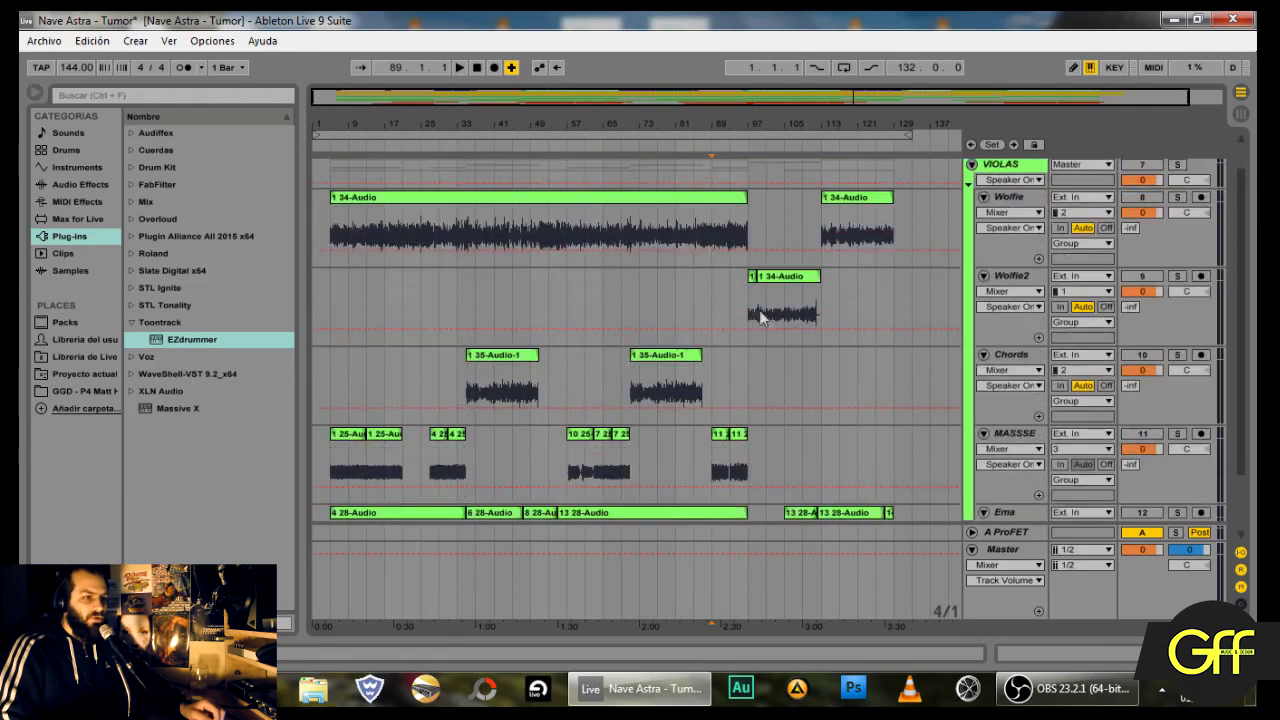
scroll(900, 400, "up", 2)
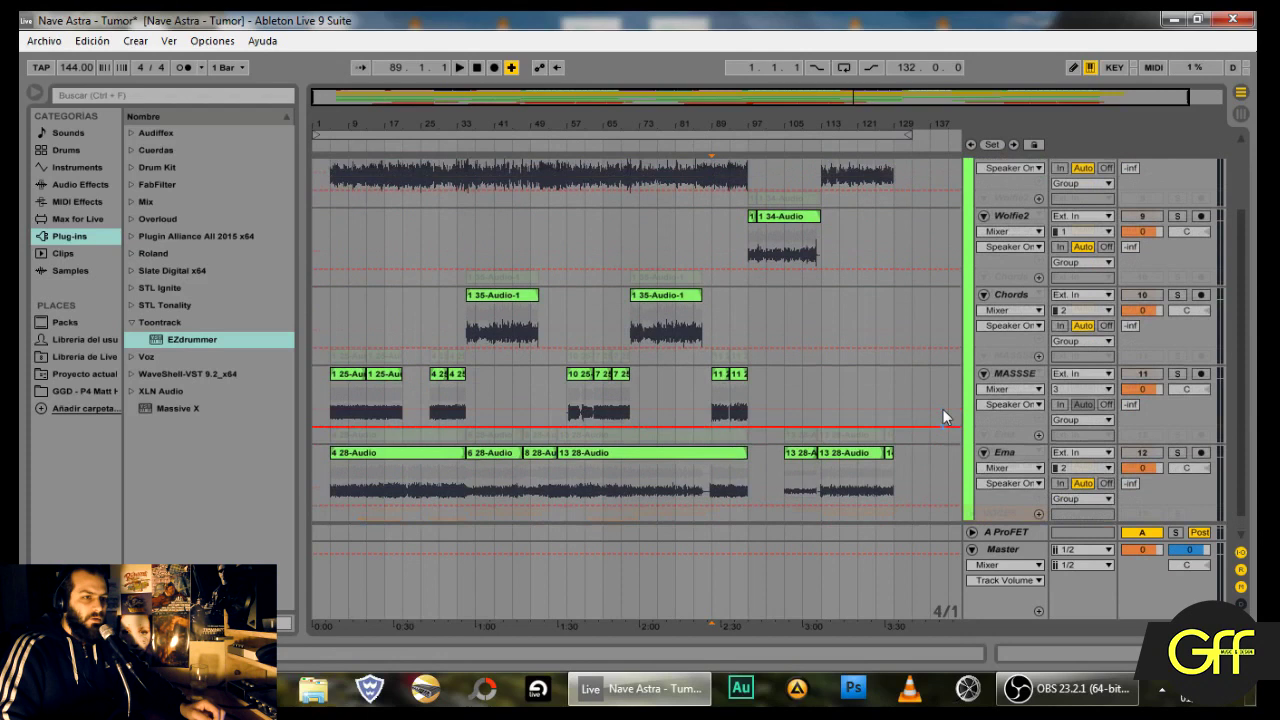
Step: Move the Ema track directly below the Wolfie track inside the VIOLAS group and check the new track order
left_click_drag(1021, 465, 1010, 232)
scroll(515, 285, "up", 4)
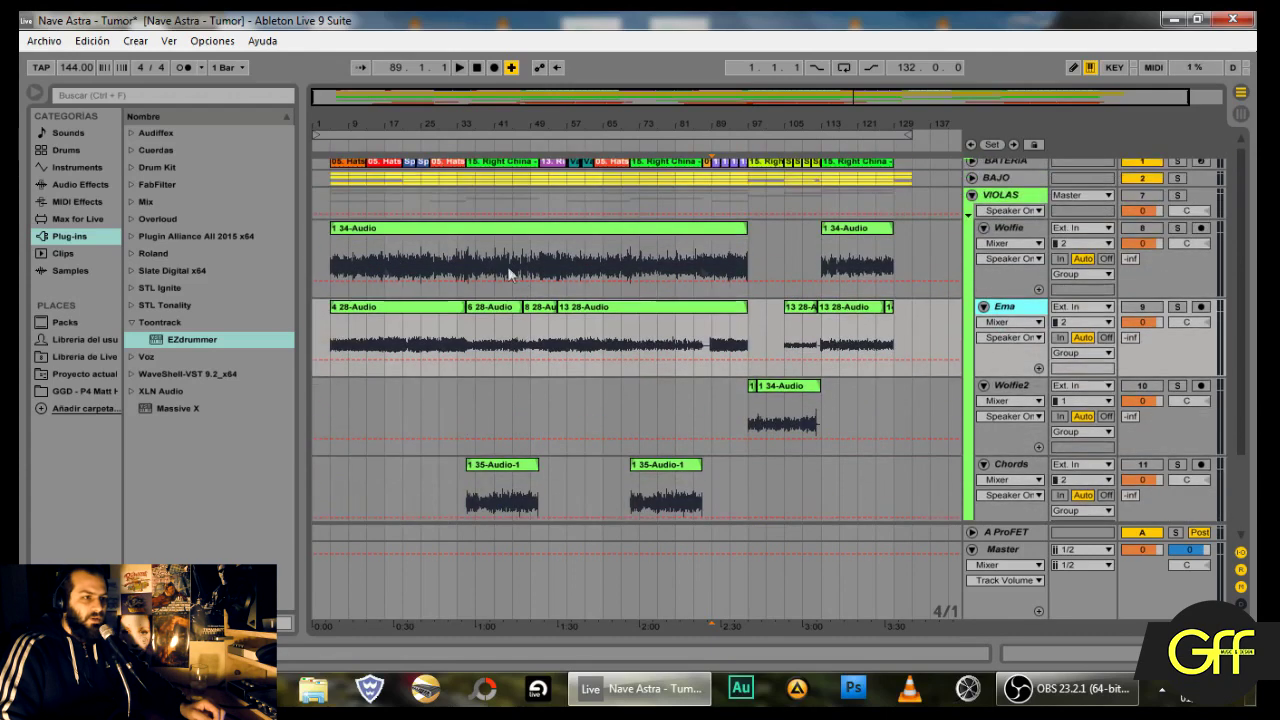
scroll(713, 338, "down", 5)
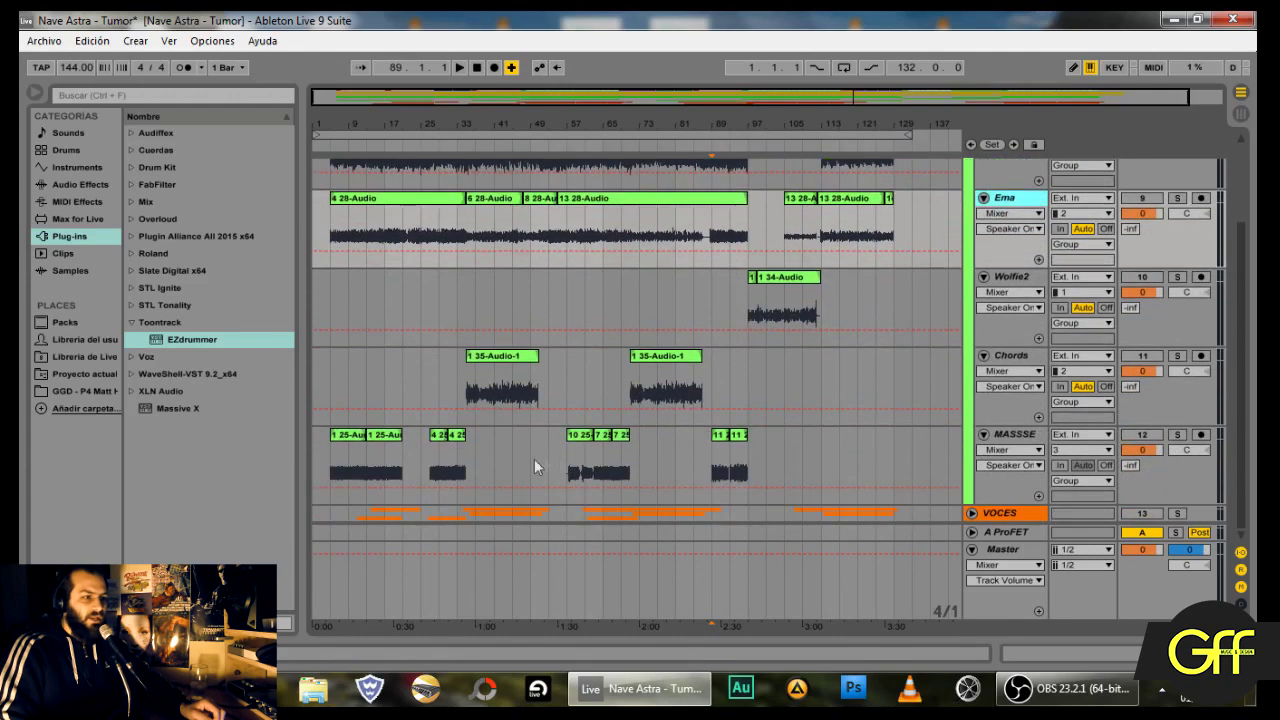
scroll(904, 408, "up", 5)
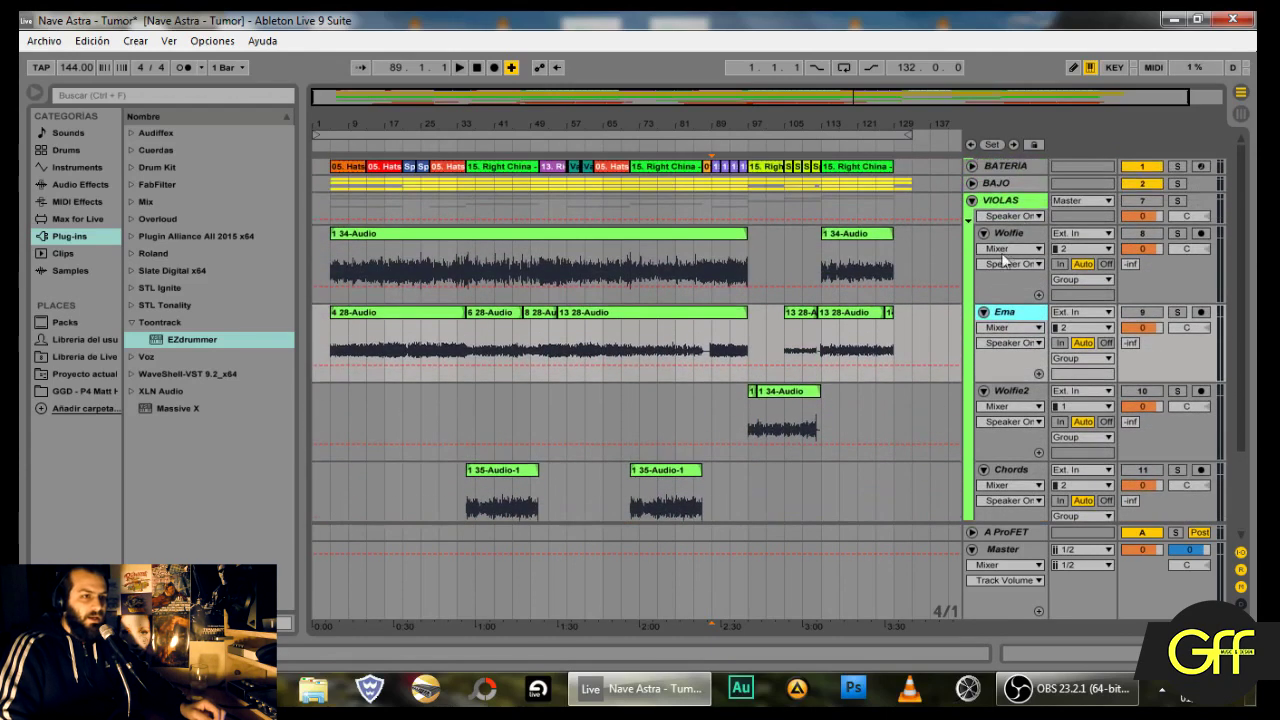
Step: Fold the VIOLAS group, and unfold the VOCES group to view its Lead, Doble and NIN tracks before folding it again
left_click(1014, 165)
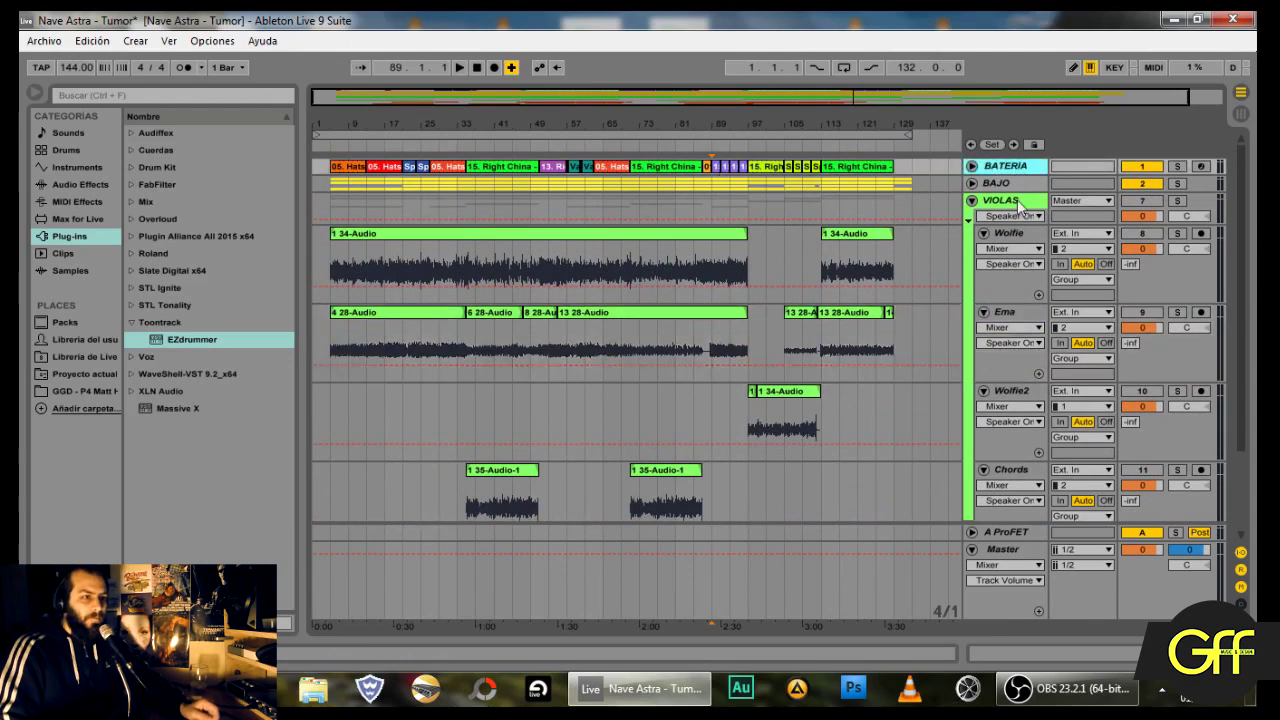
scroll(1007, 403, "down", 2)
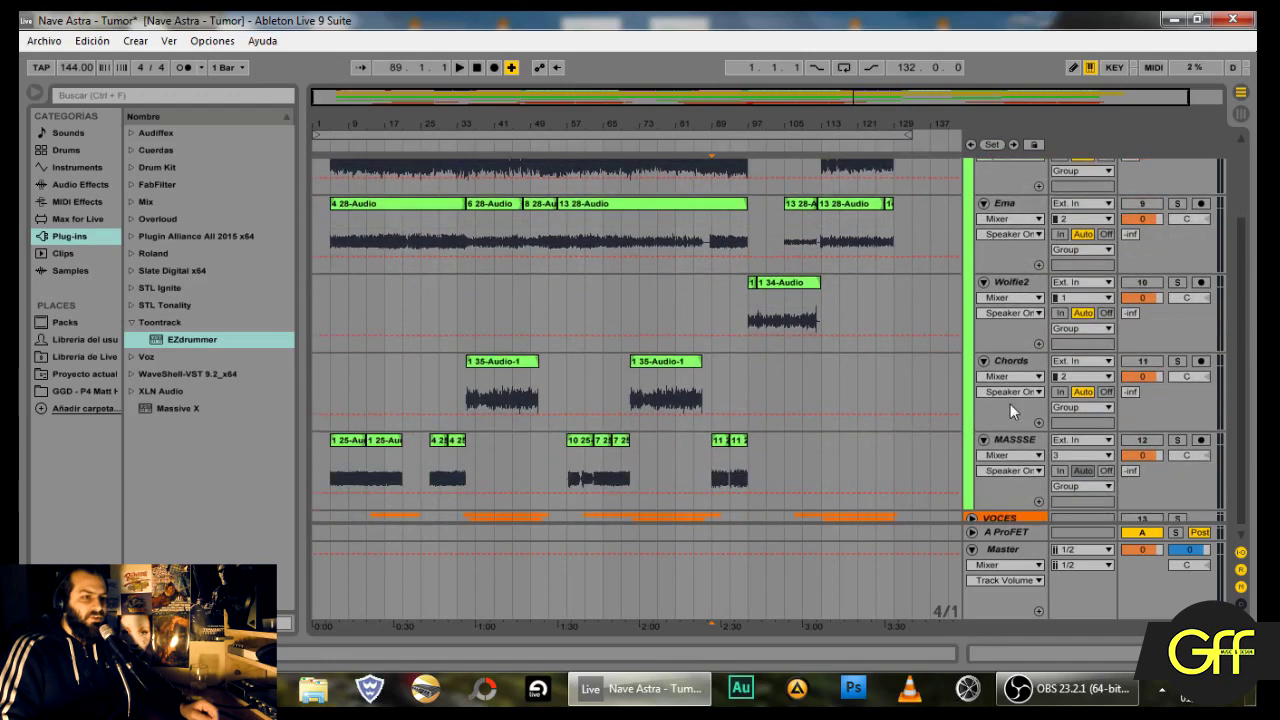
scroll(1010, 400, "up", 2)
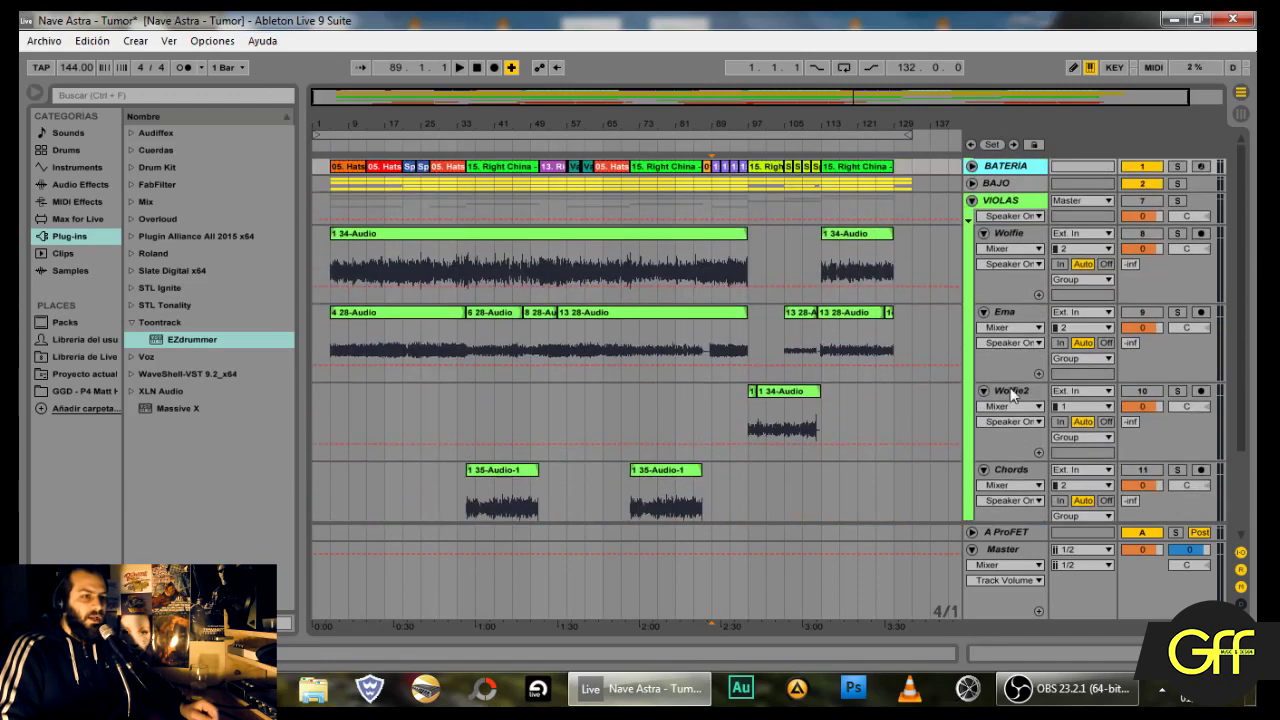
left_click(971, 200)
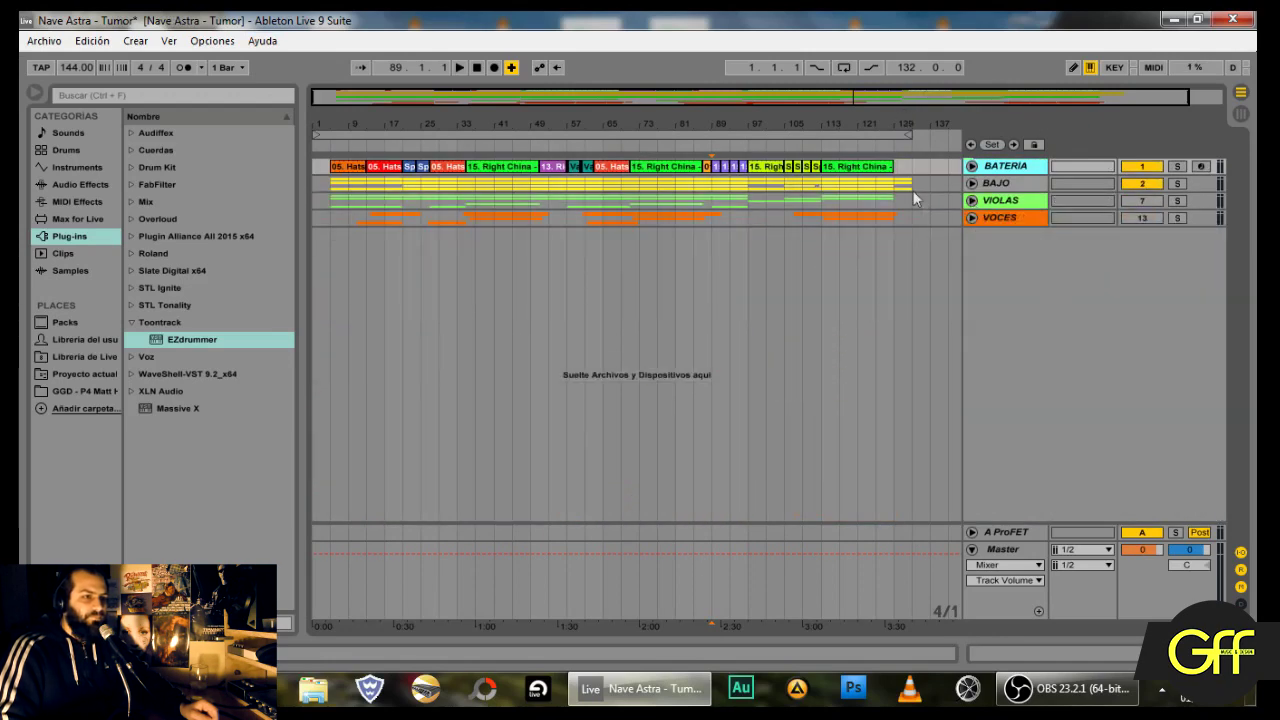
left_click(971, 218)
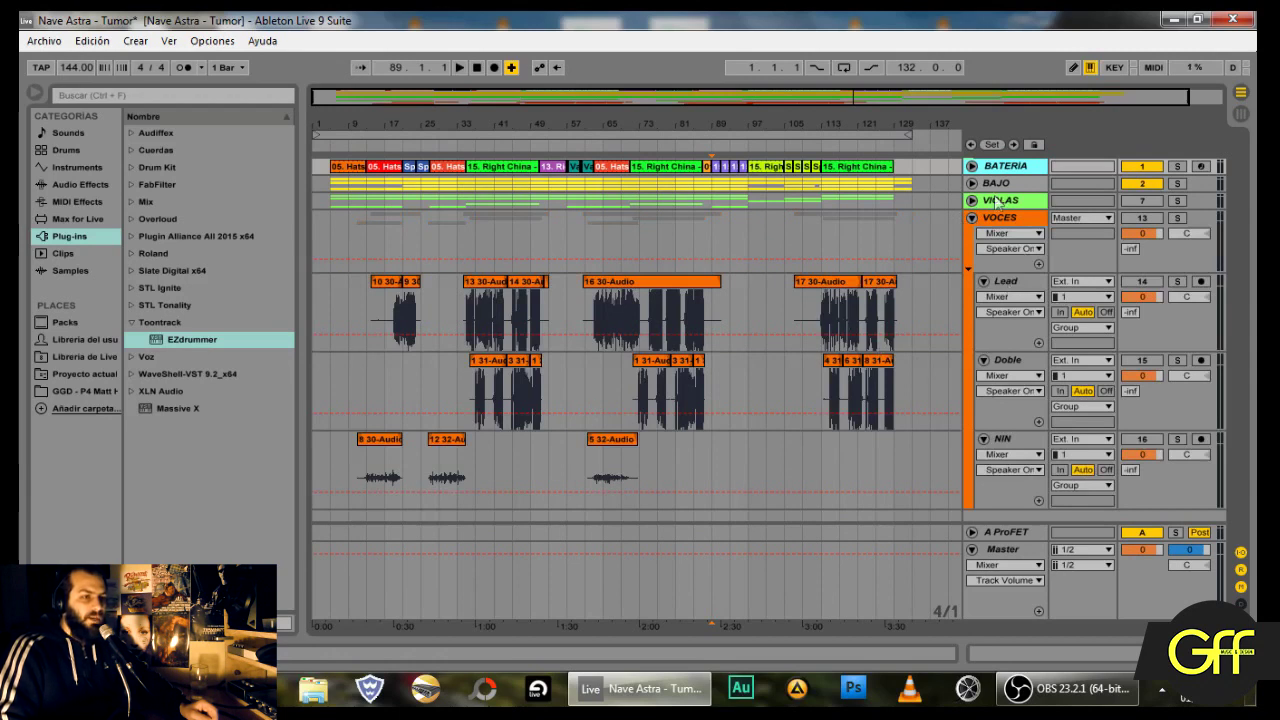
left_click(1004, 217)
left_click(971, 219)
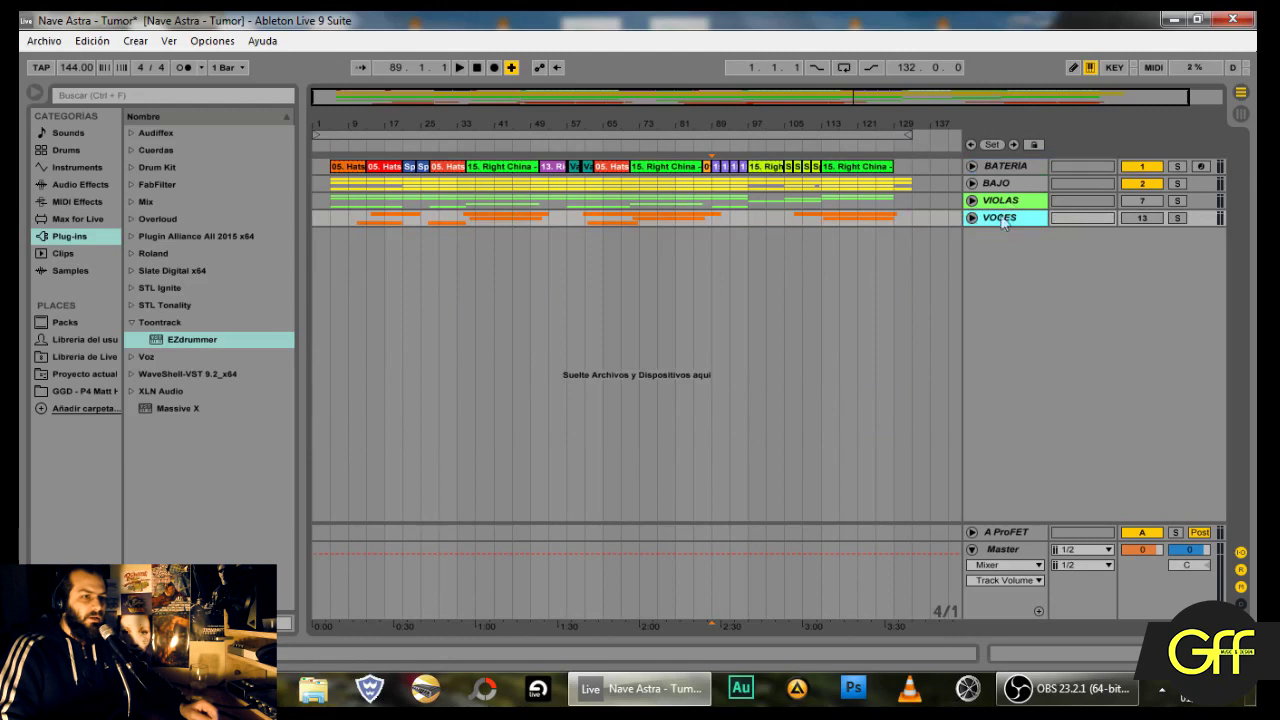
Step: Change the colour of the BAJO group to yellow
left_click(1010, 206)
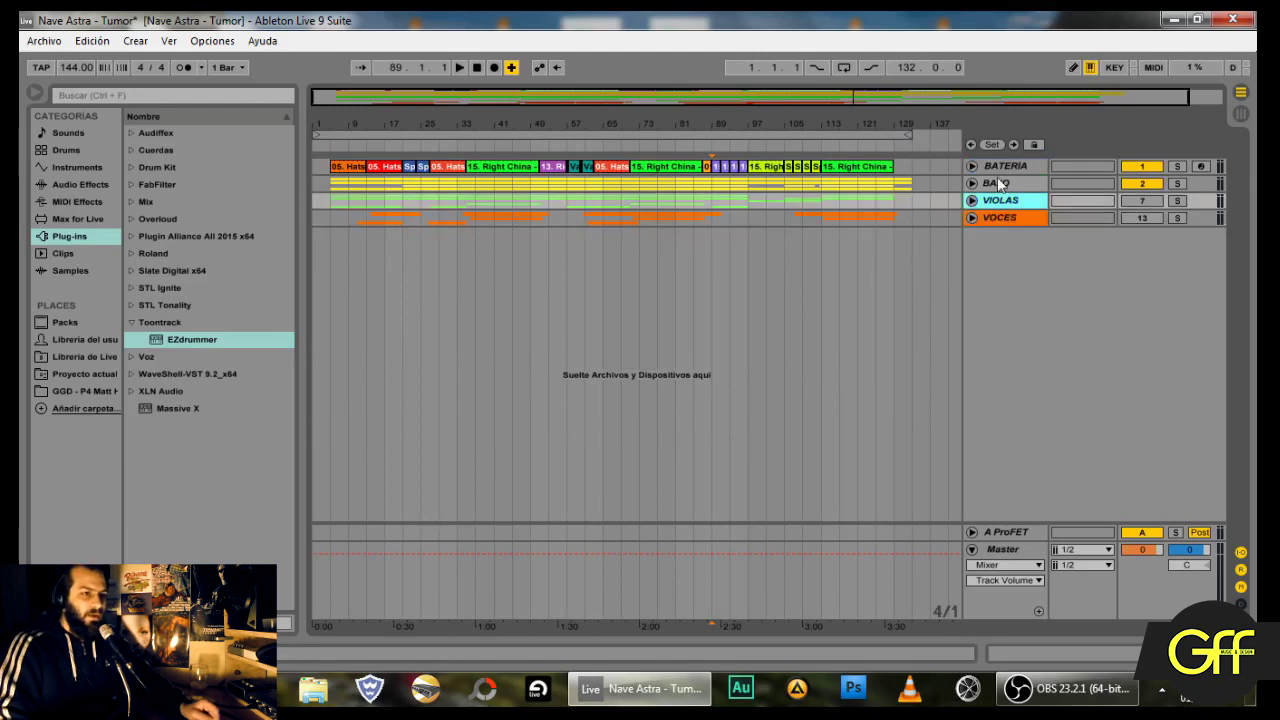
left_click(1002, 186)
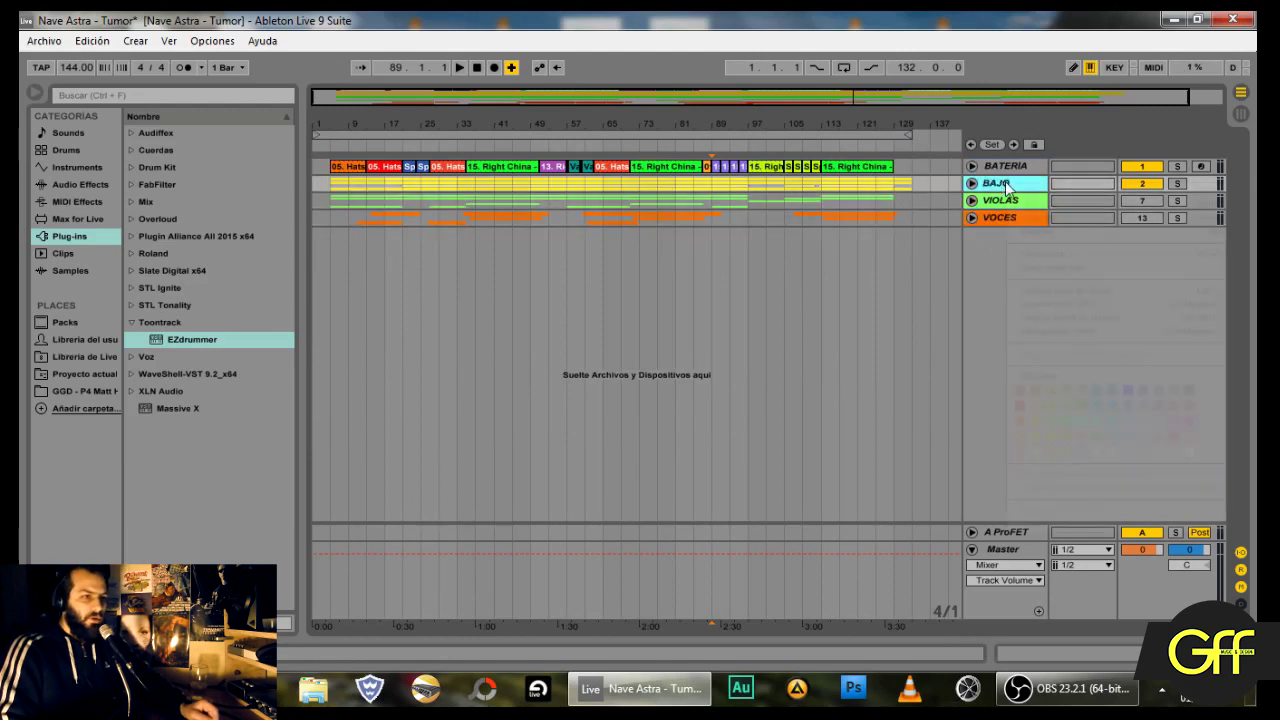
left_click(1040, 448)
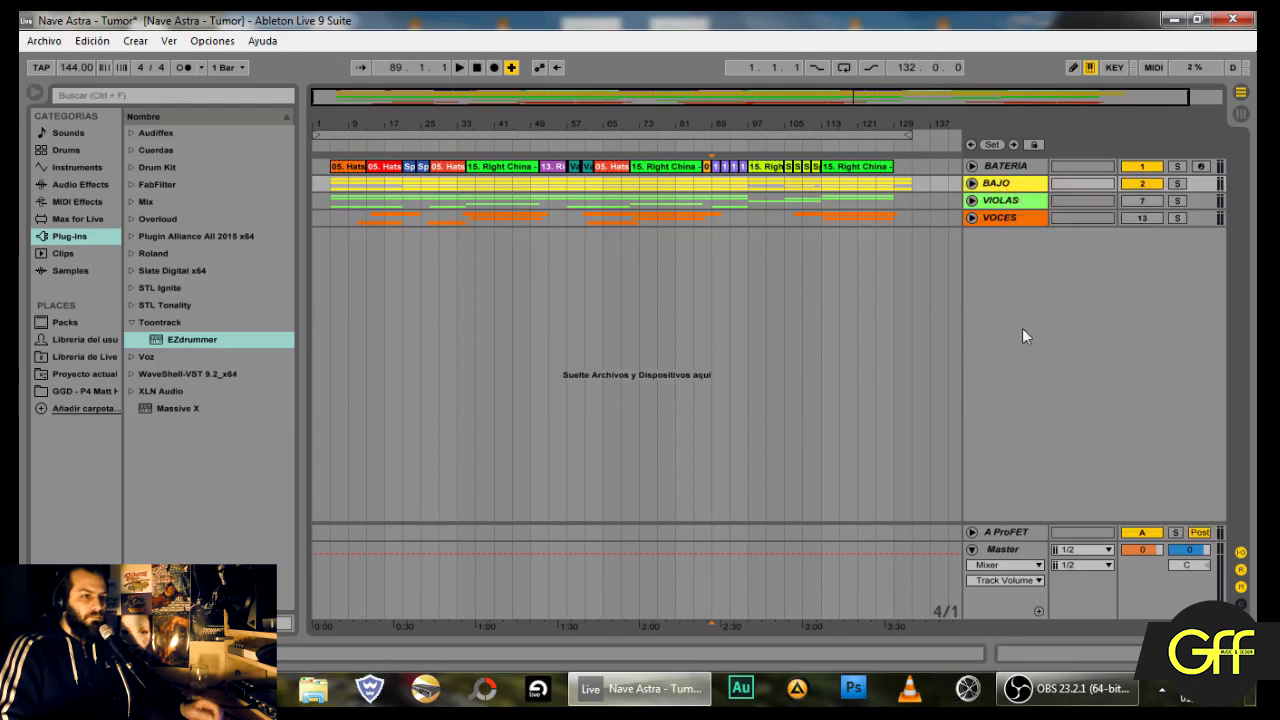
Step: Recolour the BATERIA track, trying turquoise green and settling on purple
right_click(1002, 166)
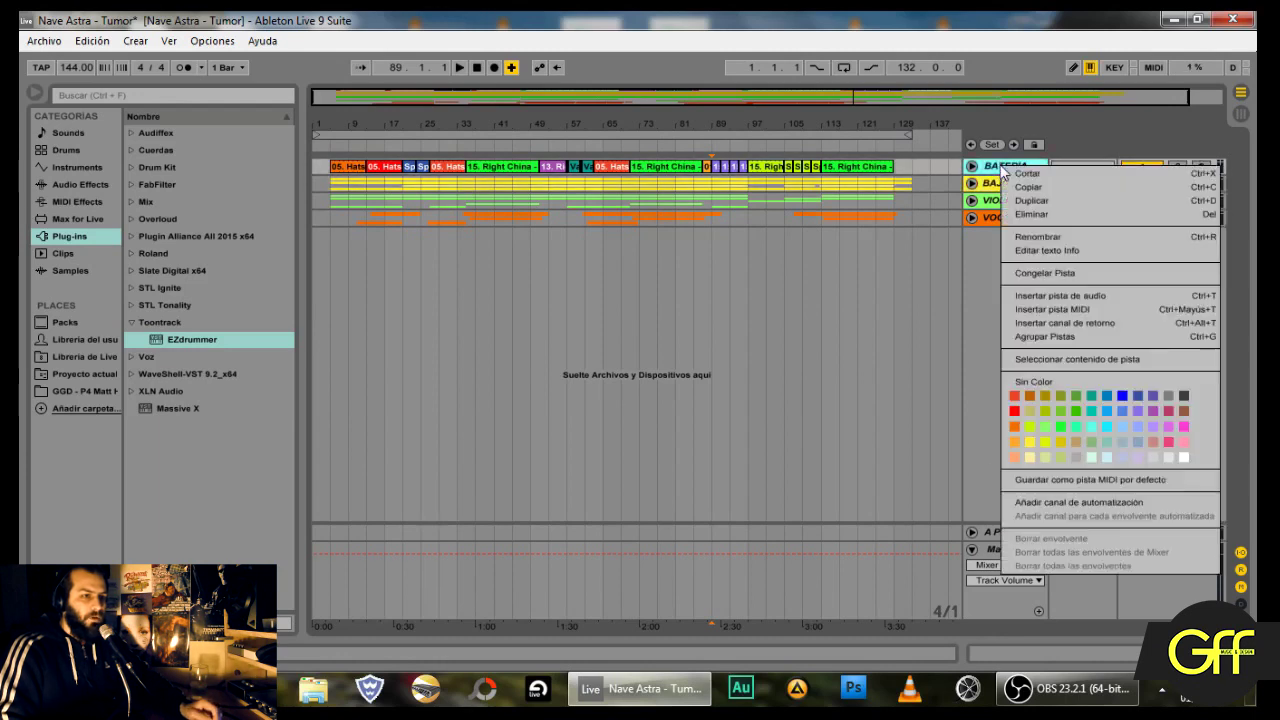
left_click(1076, 427)
right_click(1013, 177)
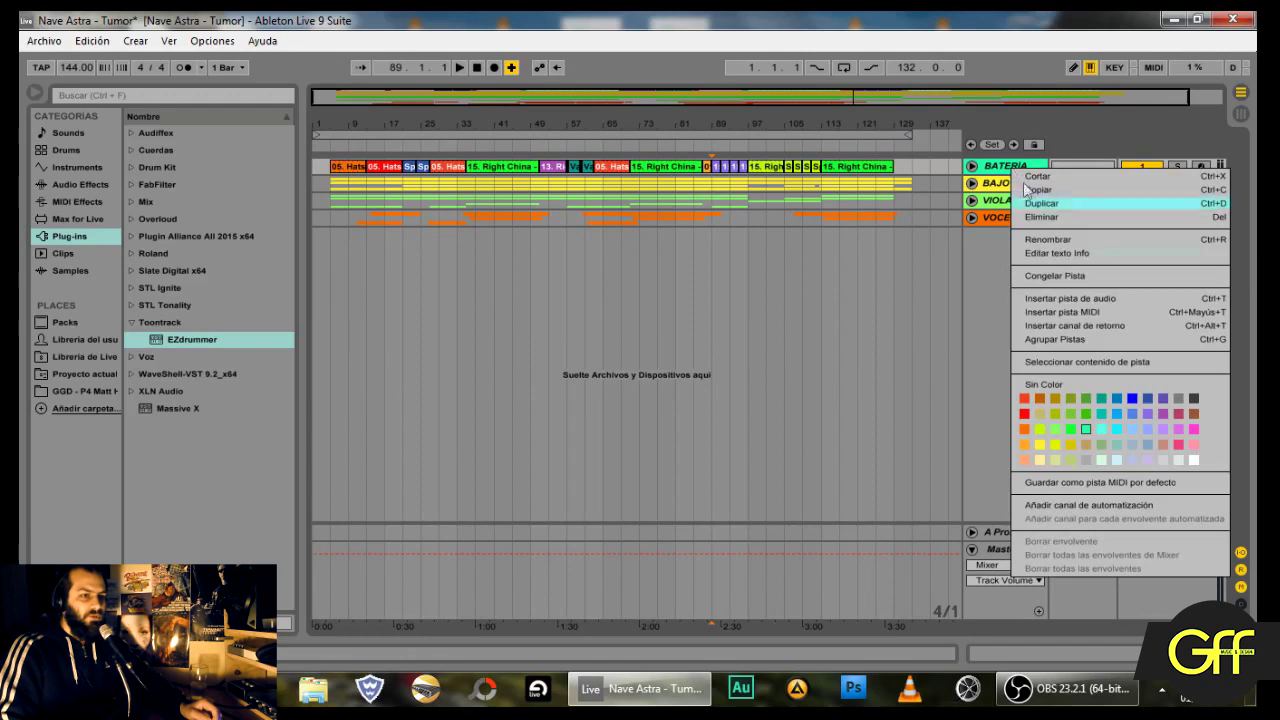
left_click(1160, 431)
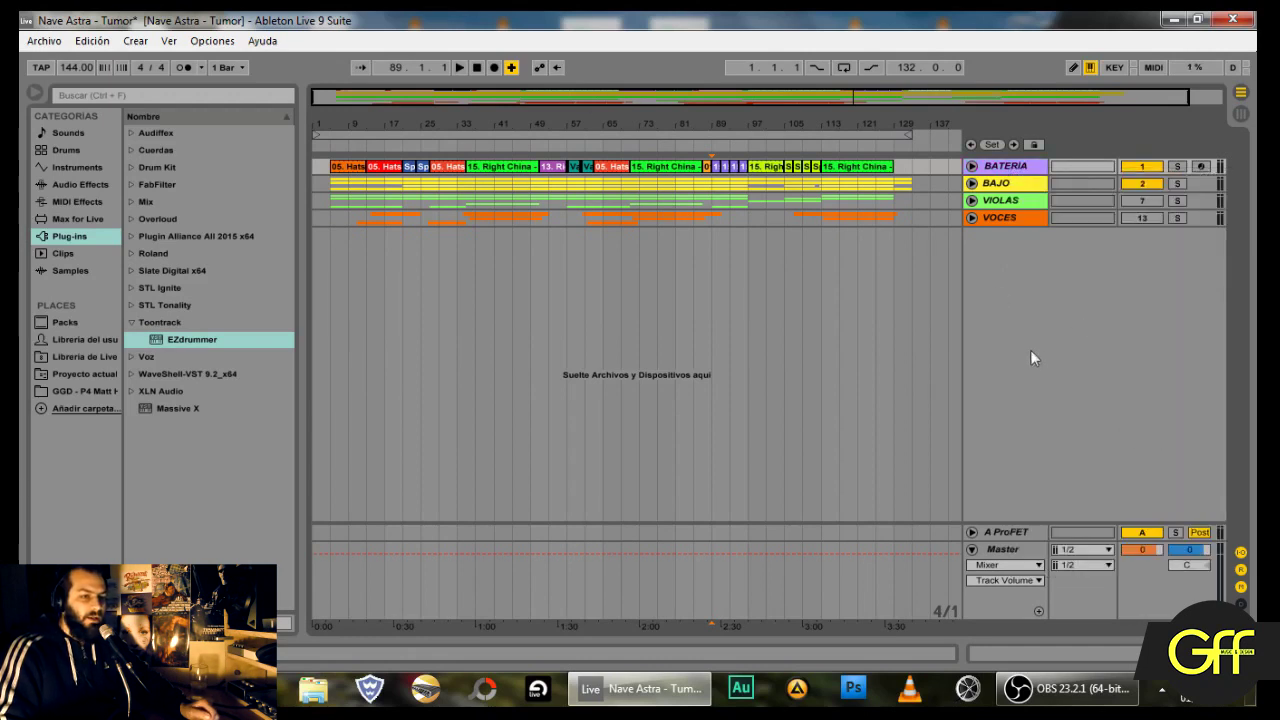
Step: Delete the A ProFET return track
right_click(1005, 534)
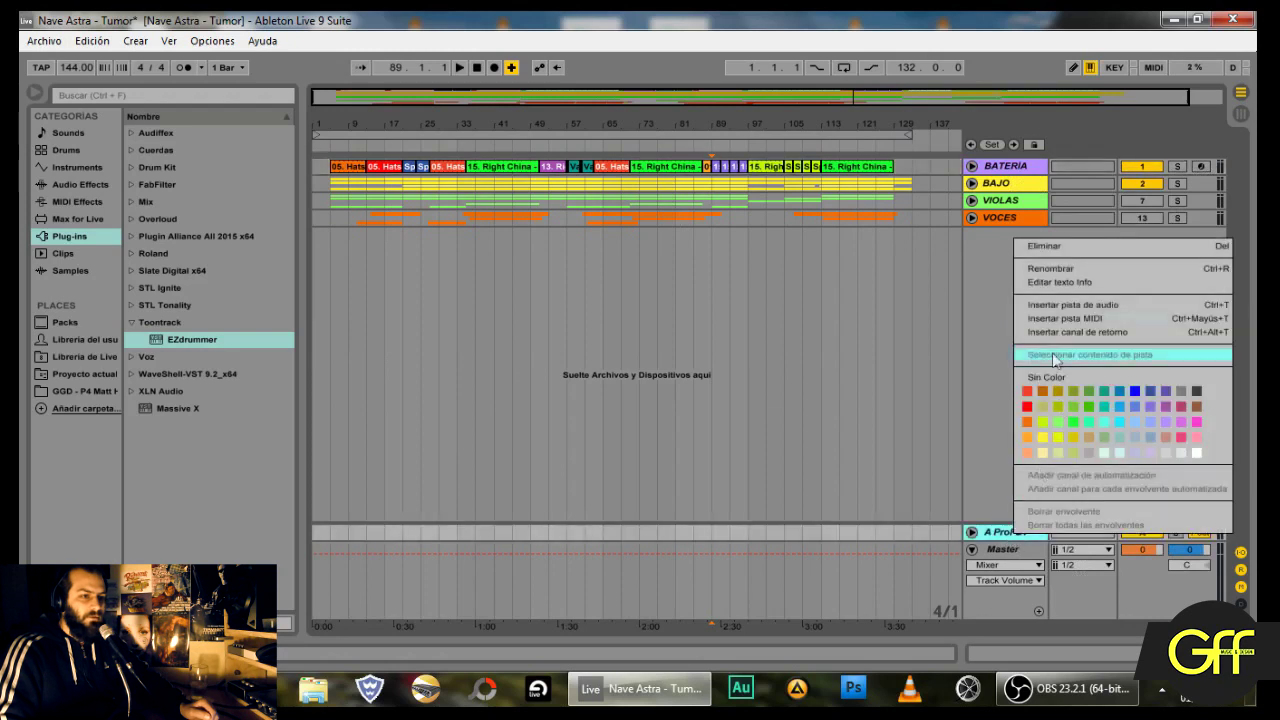
left_click(1075, 247)
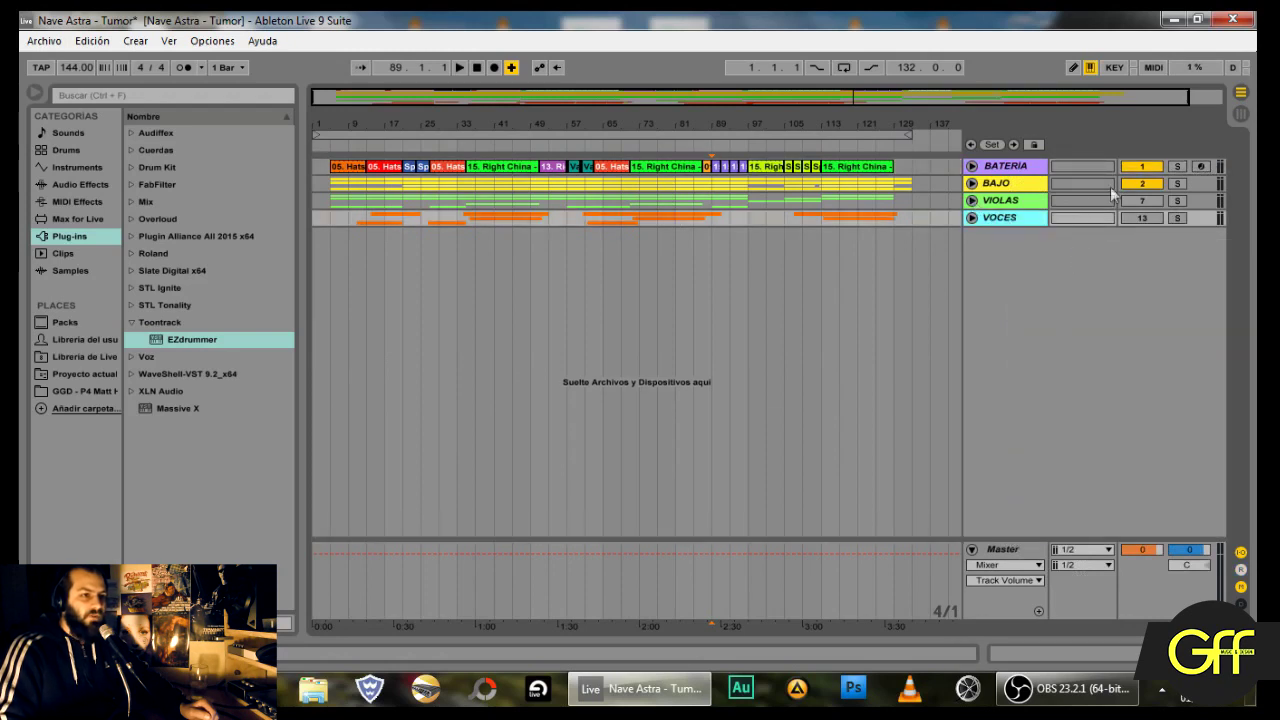
Step: Unfold the BATERIA track, show its EZdrummer device, and fold the track again
left_click(972, 168)
double_click(1015, 172)
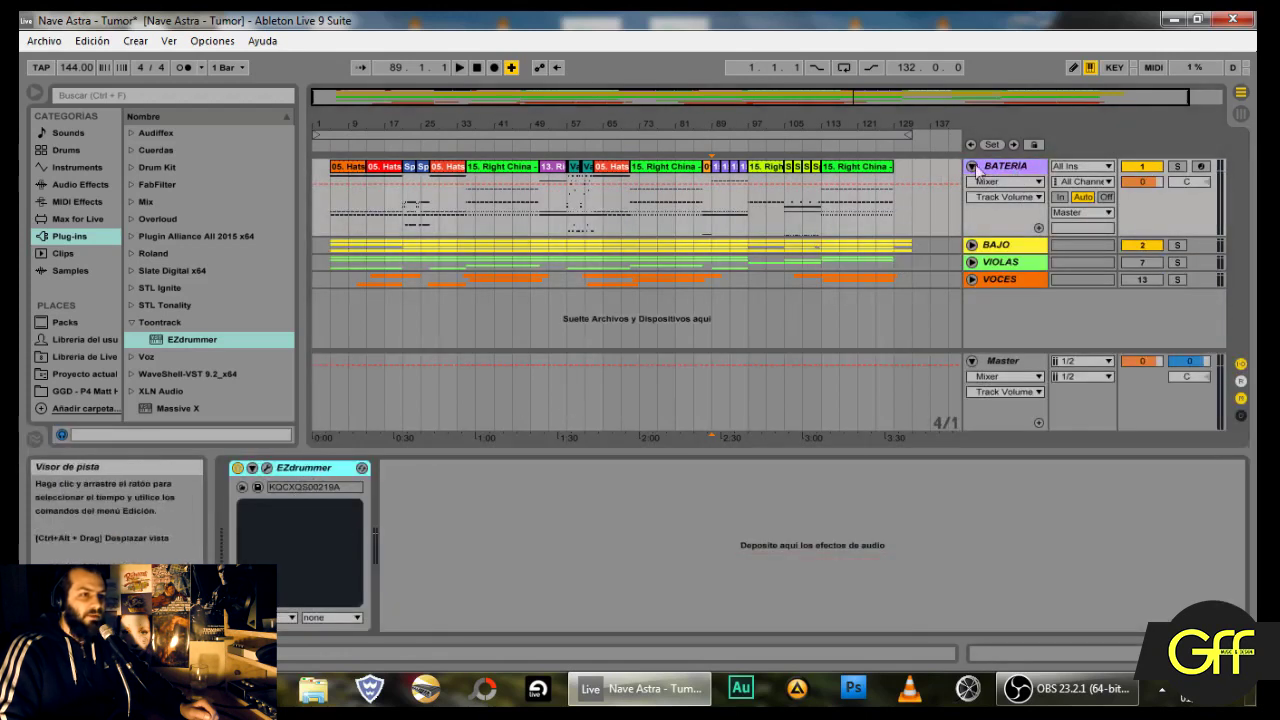
left_click(971, 167)
Step: Unfold the BAJO group, review the DI, AMPEG, MXR and 57 tracks, and hide the device view
left_click(971, 183)
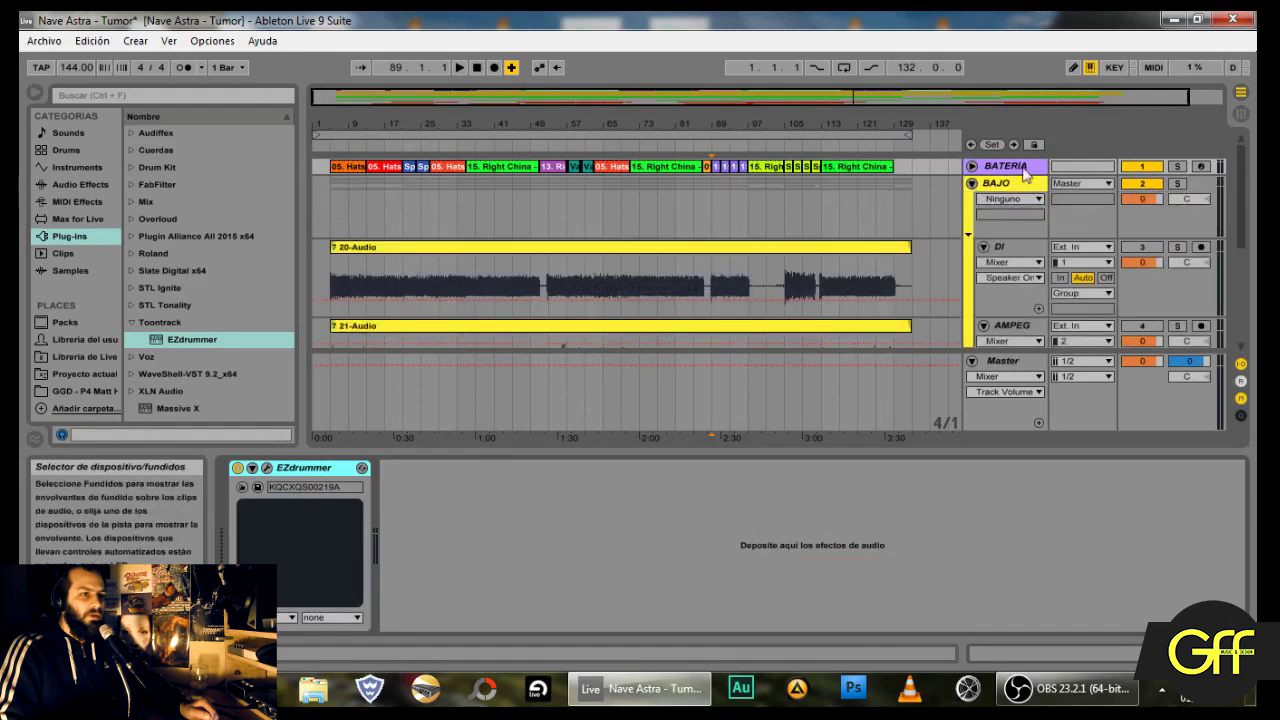
left_click(1022, 187)
scroll(1015, 255, "down", 5)
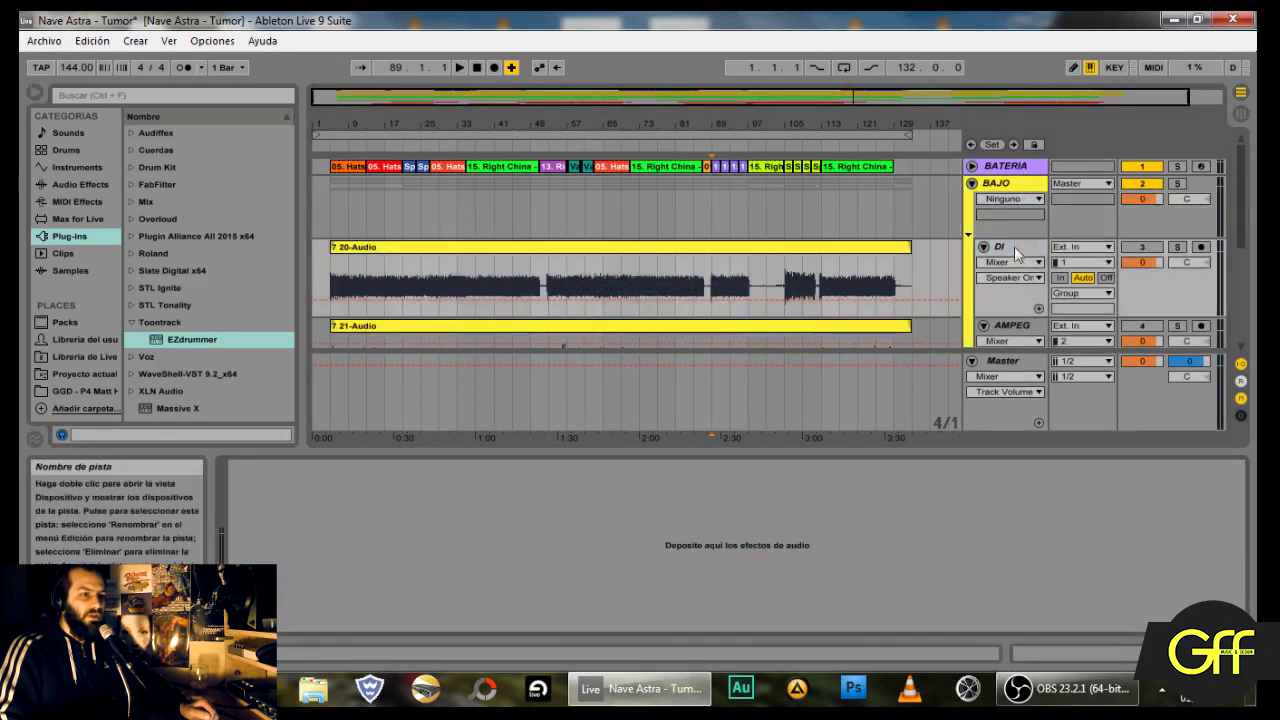
scroll(1015, 306, "down", 4)
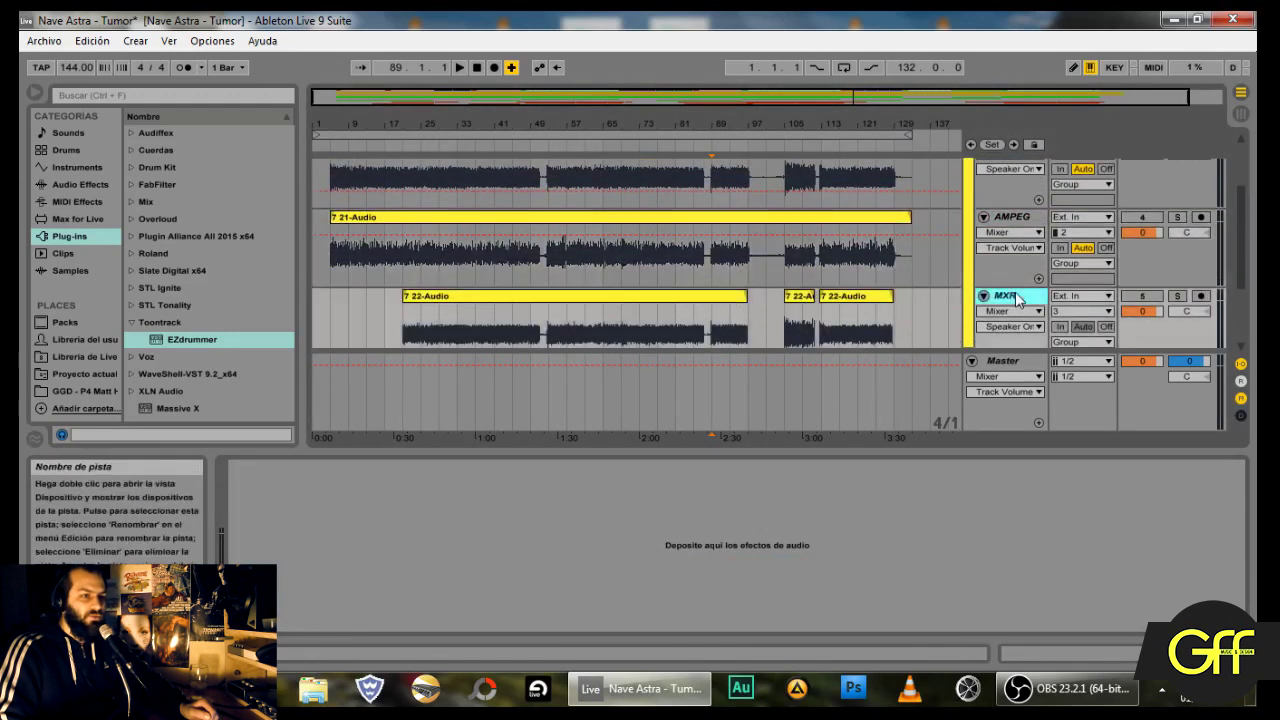
scroll(1013, 302, "down", 3)
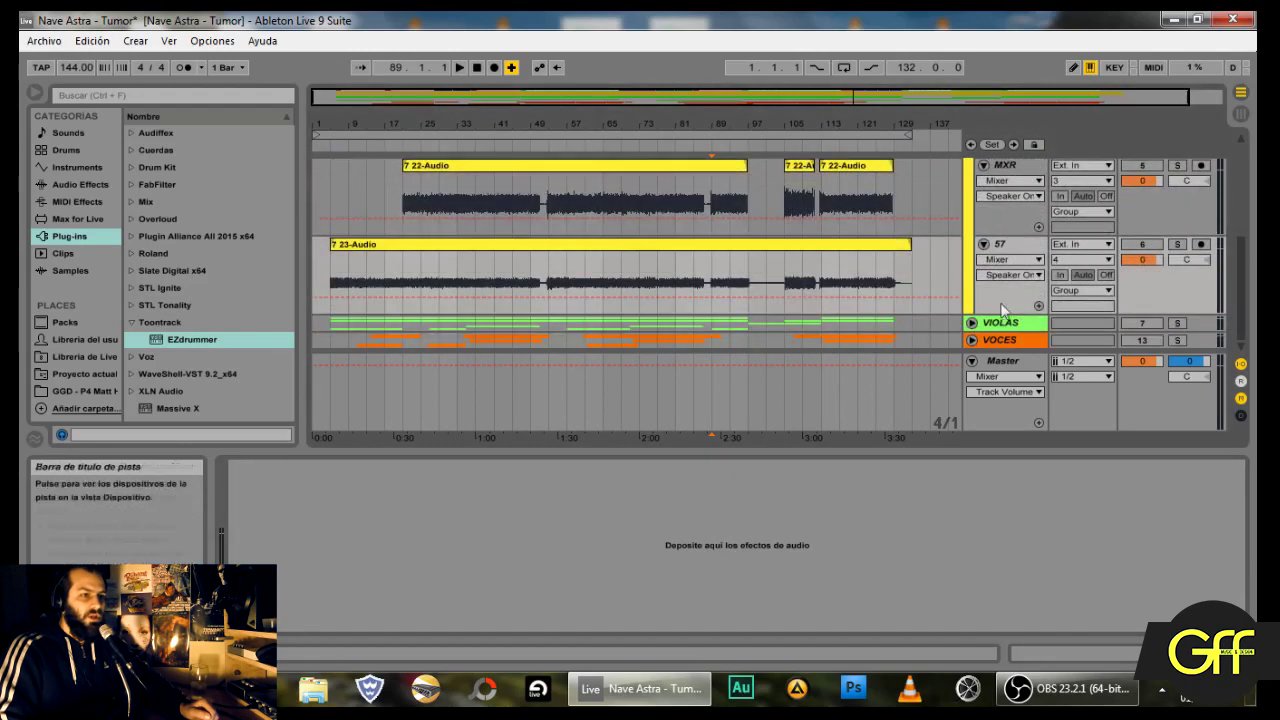
left_click(1240, 653)
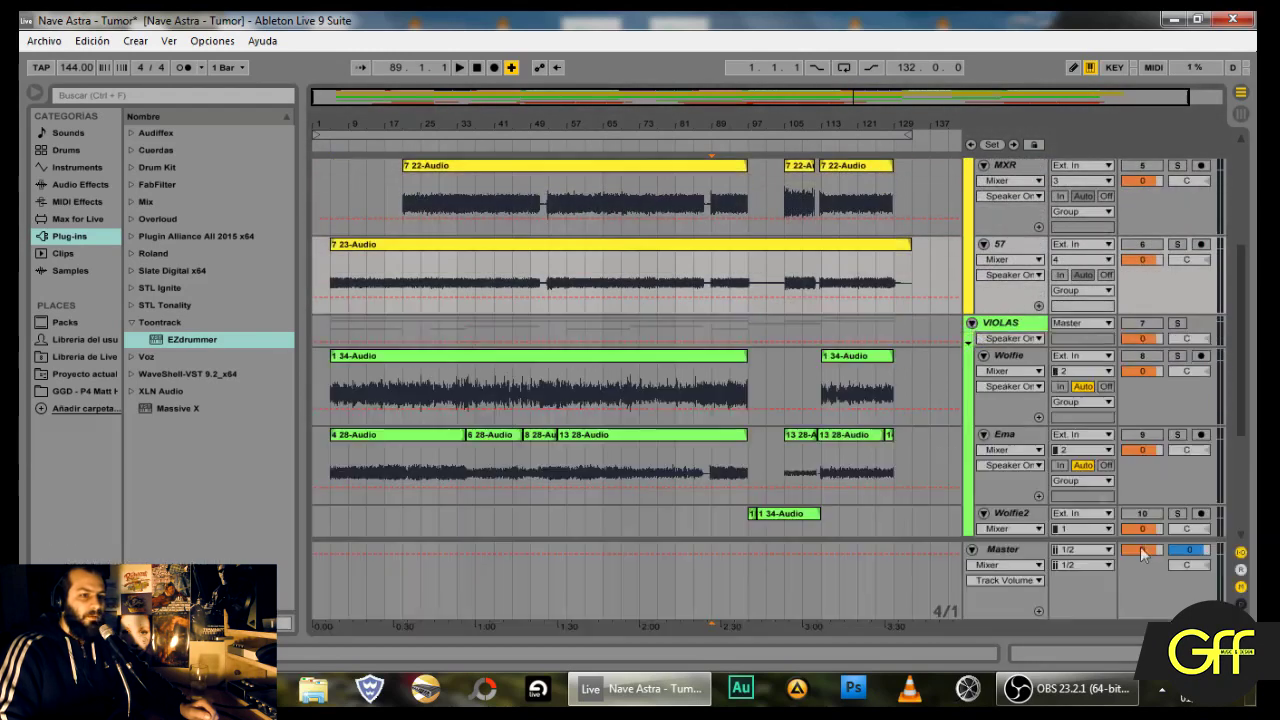
scroll(1018, 346, "down", 2)
double_click(1019, 287)
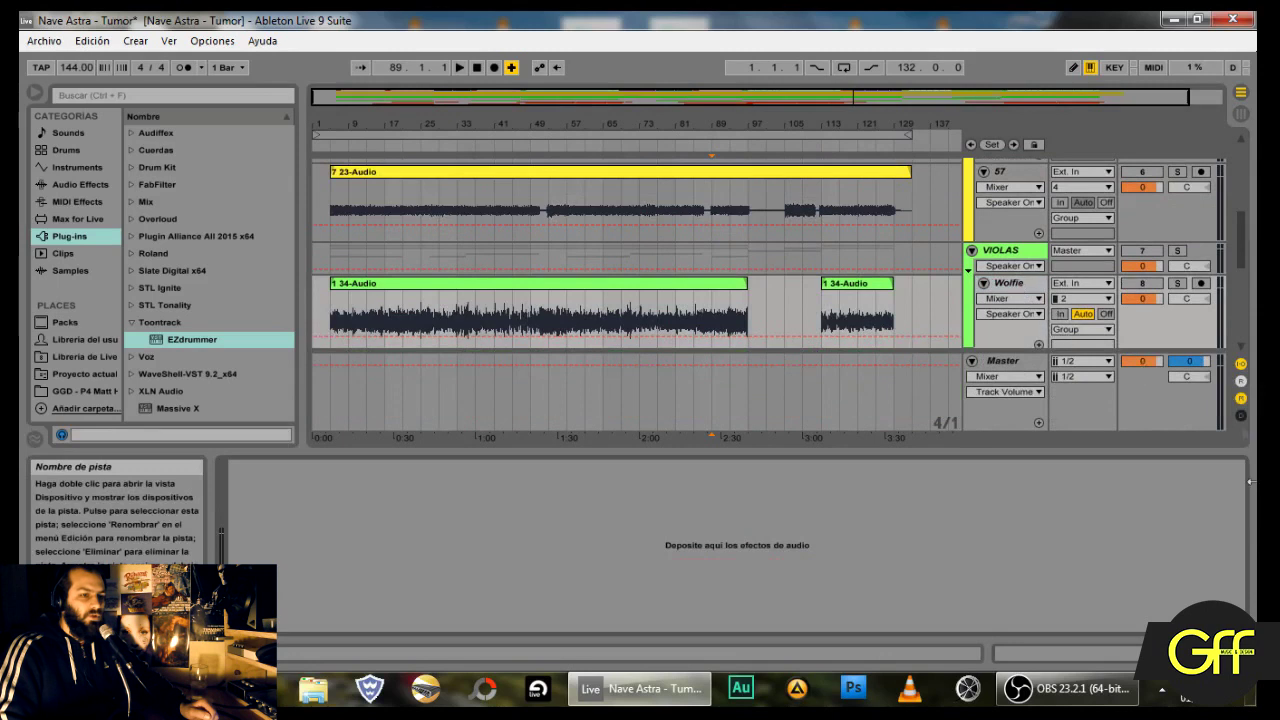
left_click(1240, 653)
left_click(1018, 365)
scroll(1022, 372, "down", 2)
left_click(1018, 378)
left_click(1012, 483)
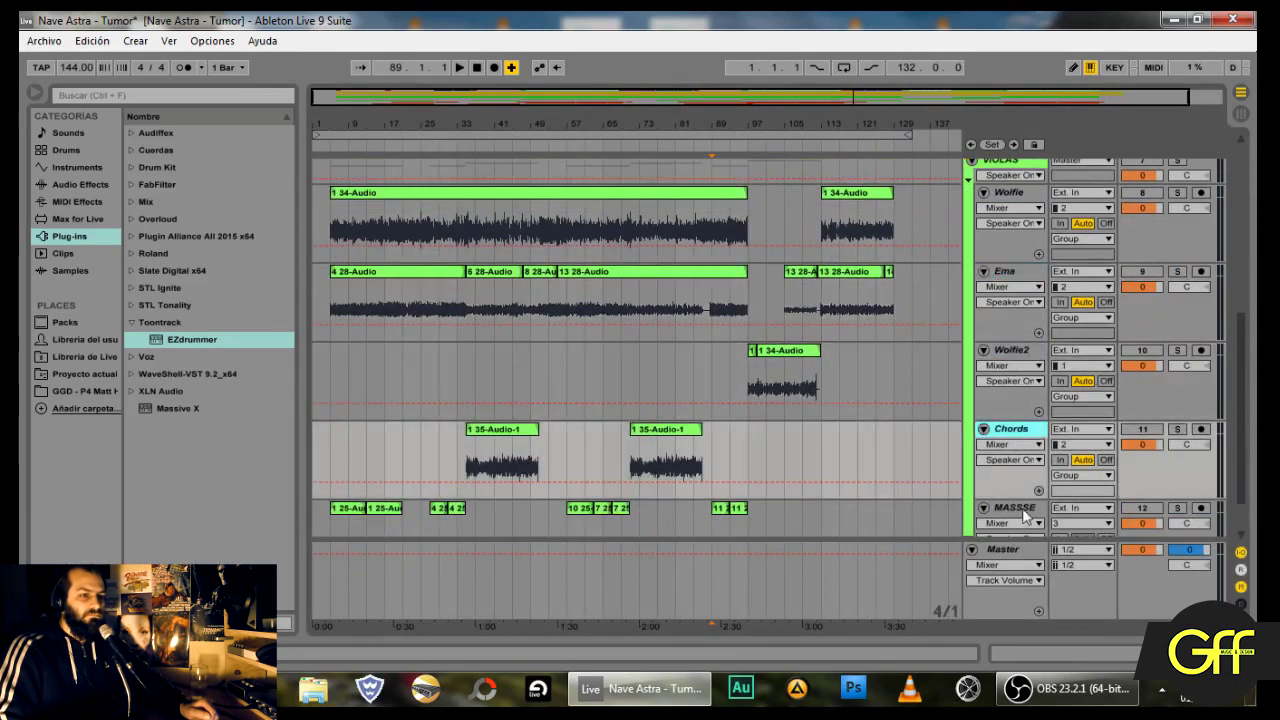
left_click(1020, 510)
scroll(1025, 490, "down", 1)
scroll(1020, 440, "up", 4)
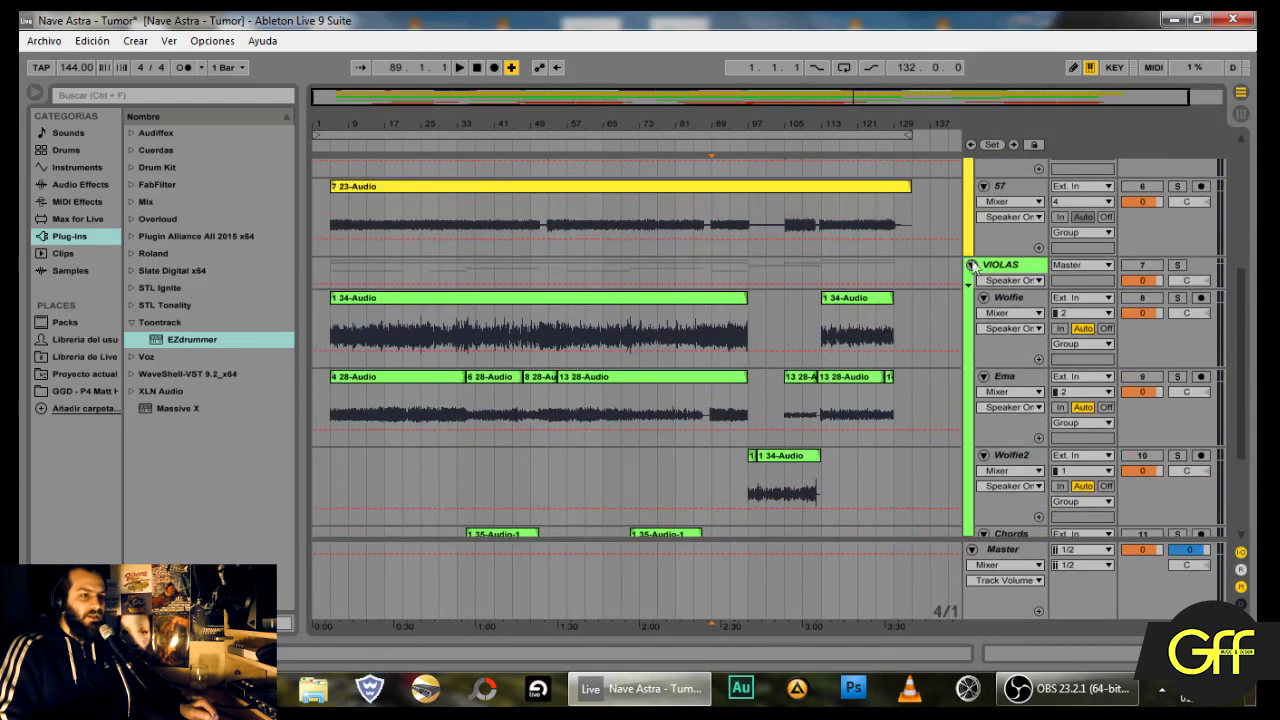
Step: Fold the VIOLAS group and review the VOCES group's tracks, folding VOCES again when done
left_click(971, 265)
left_click(971, 283)
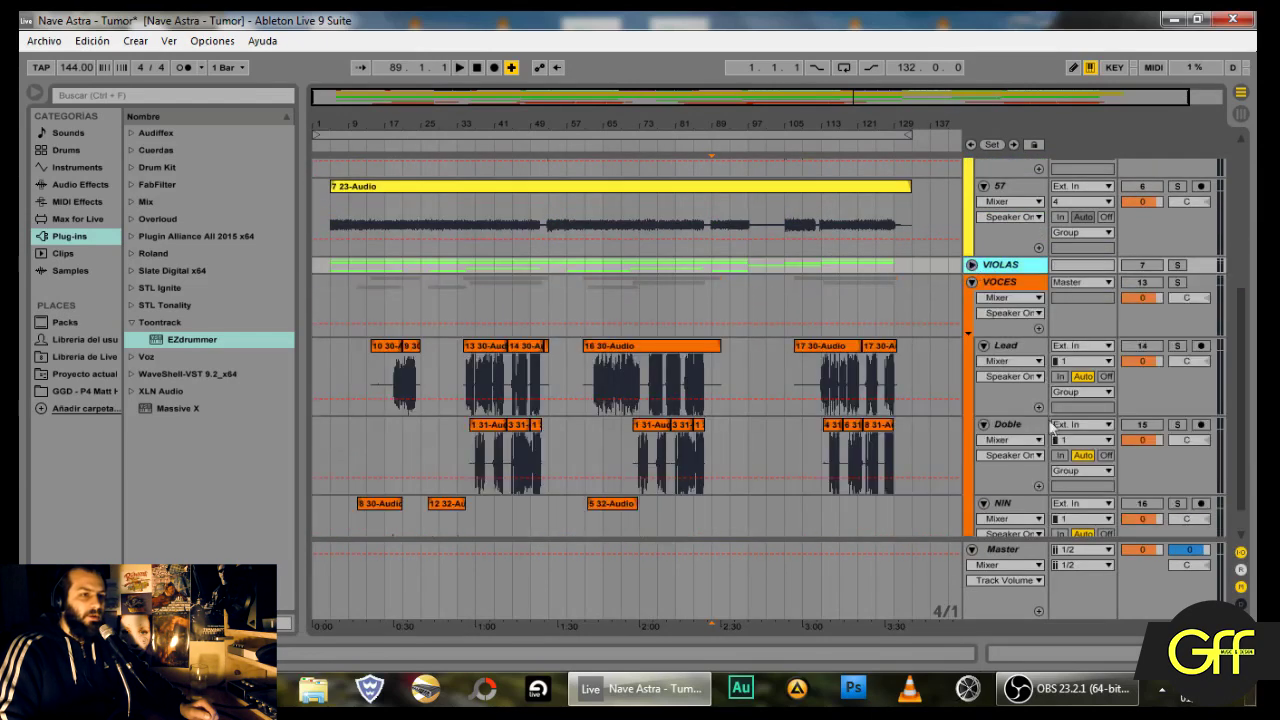
scroll(1040, 420, "down", 1)
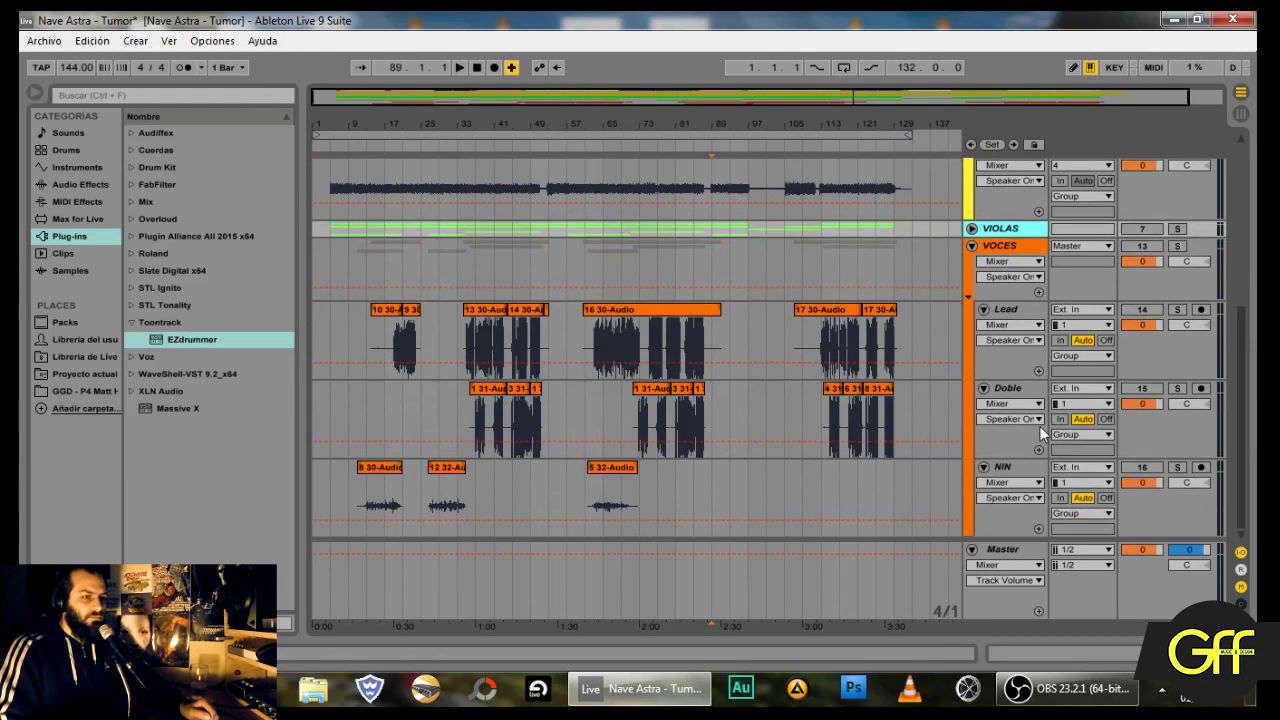
left_click(971, 245)
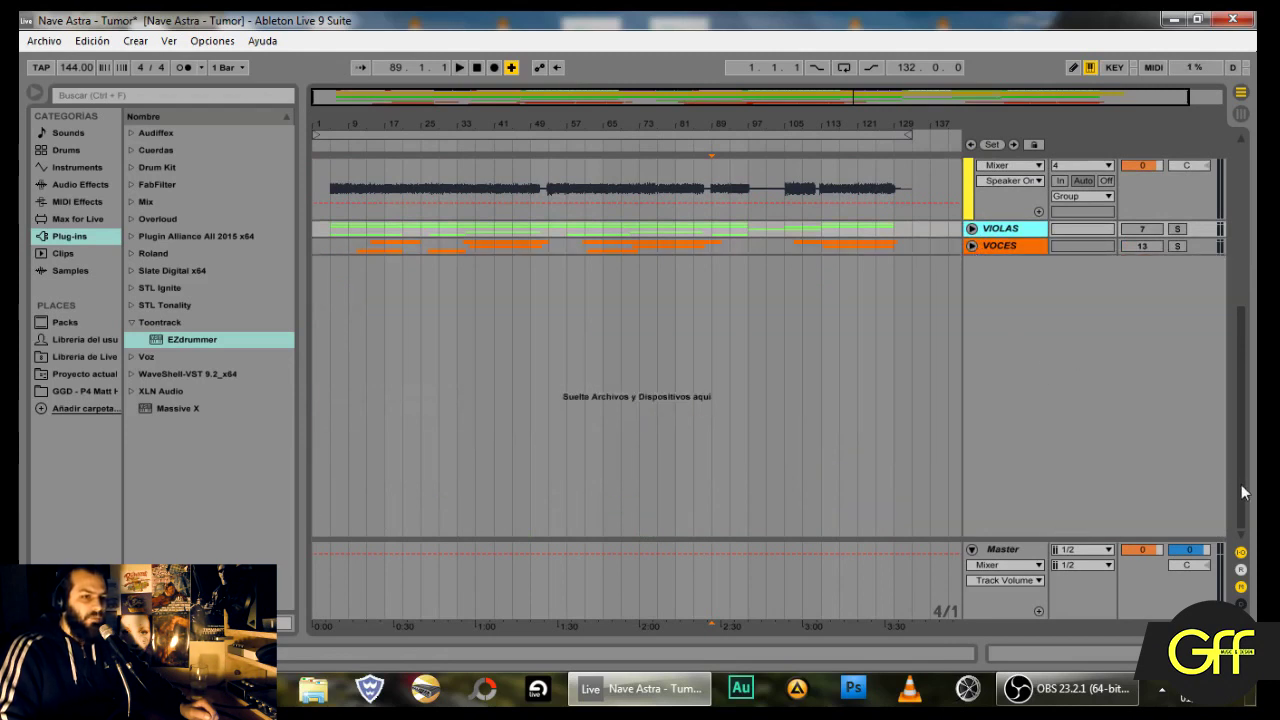
Step: Fold the BAJO group and unfold the VIOLAS group
scroll(1241, 492, "up", 10)
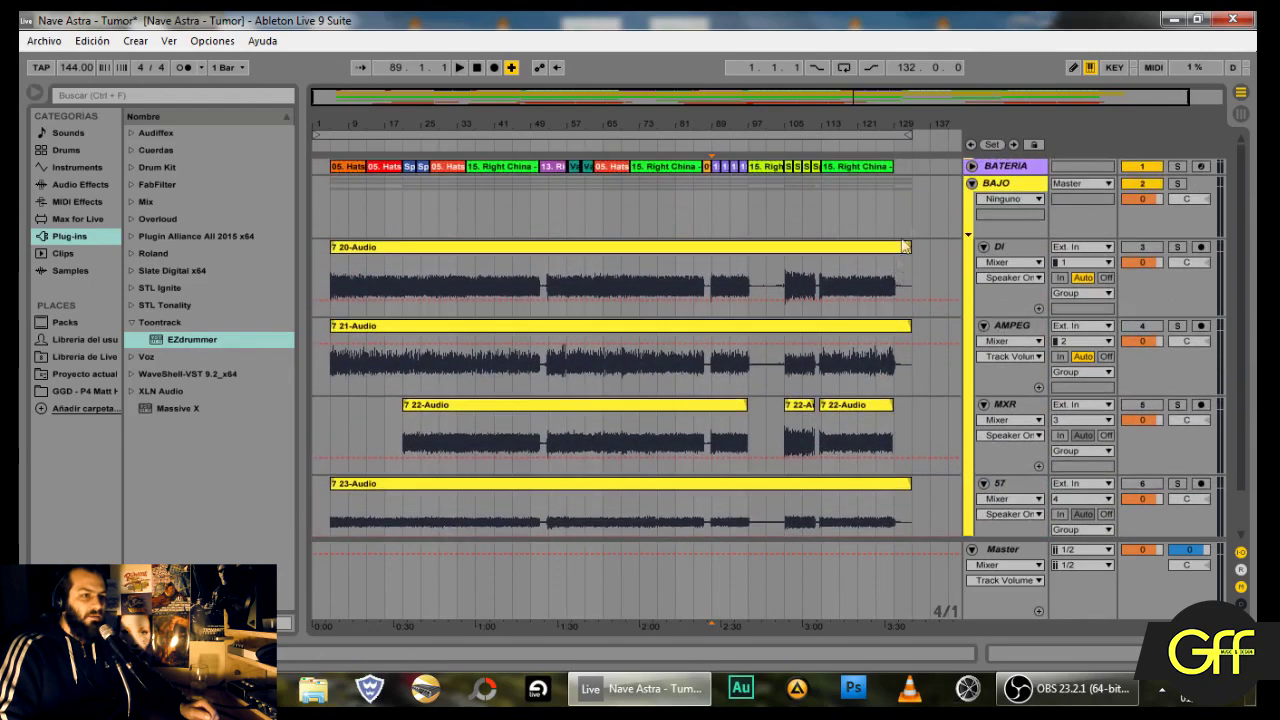
left_click(971, 184)
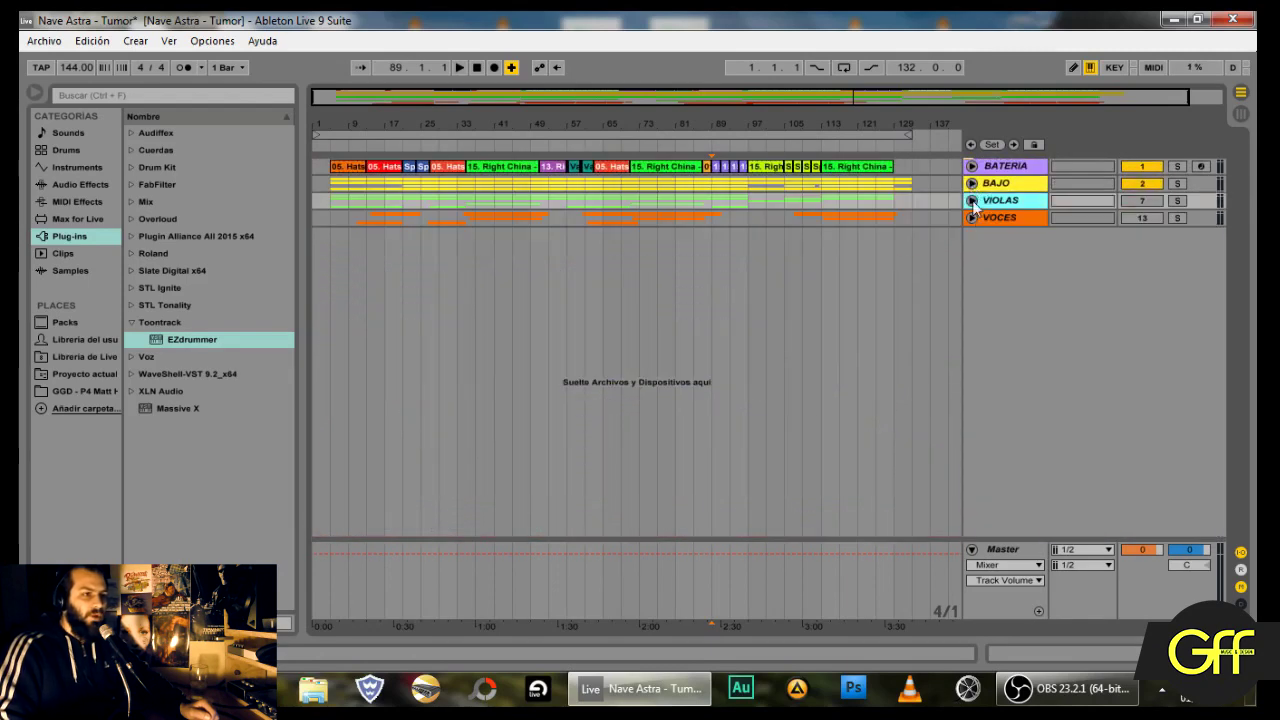
left_click(971, 201)
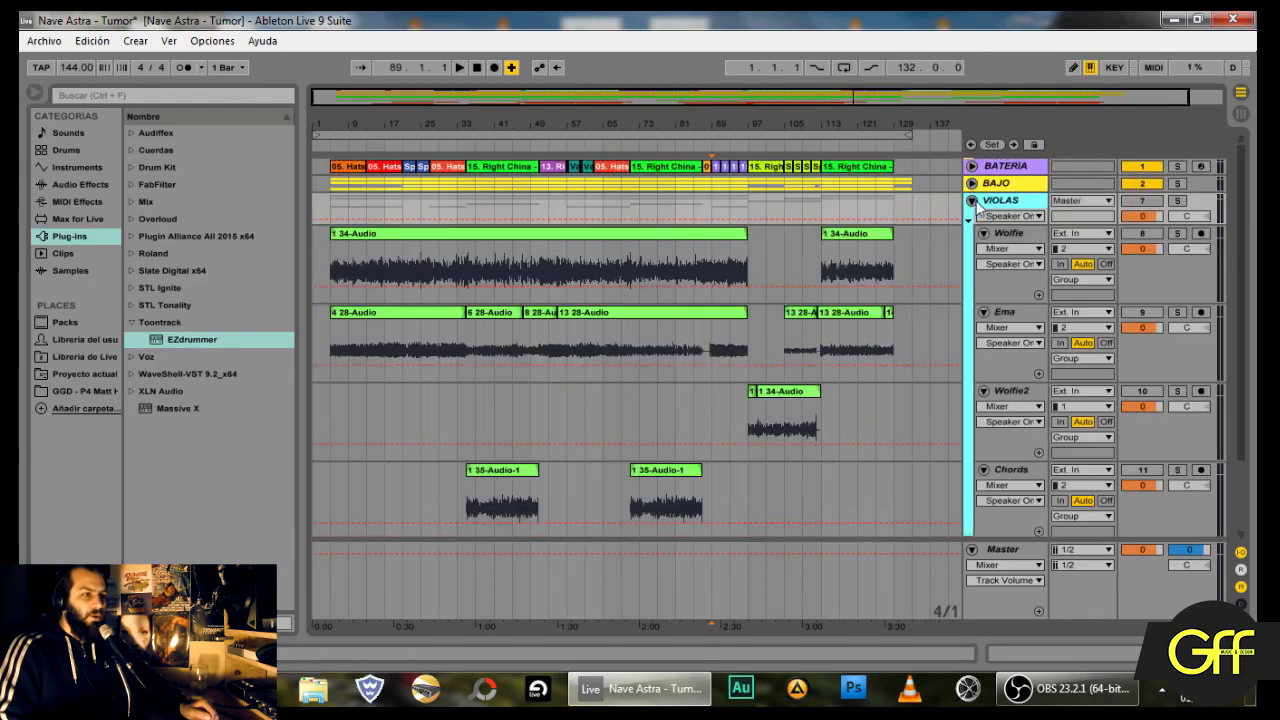
Step: Examine the existing cuts between the clips on the Ema track
left_click(792, 340)
left_click(820, 347)
left_click(524, 340)
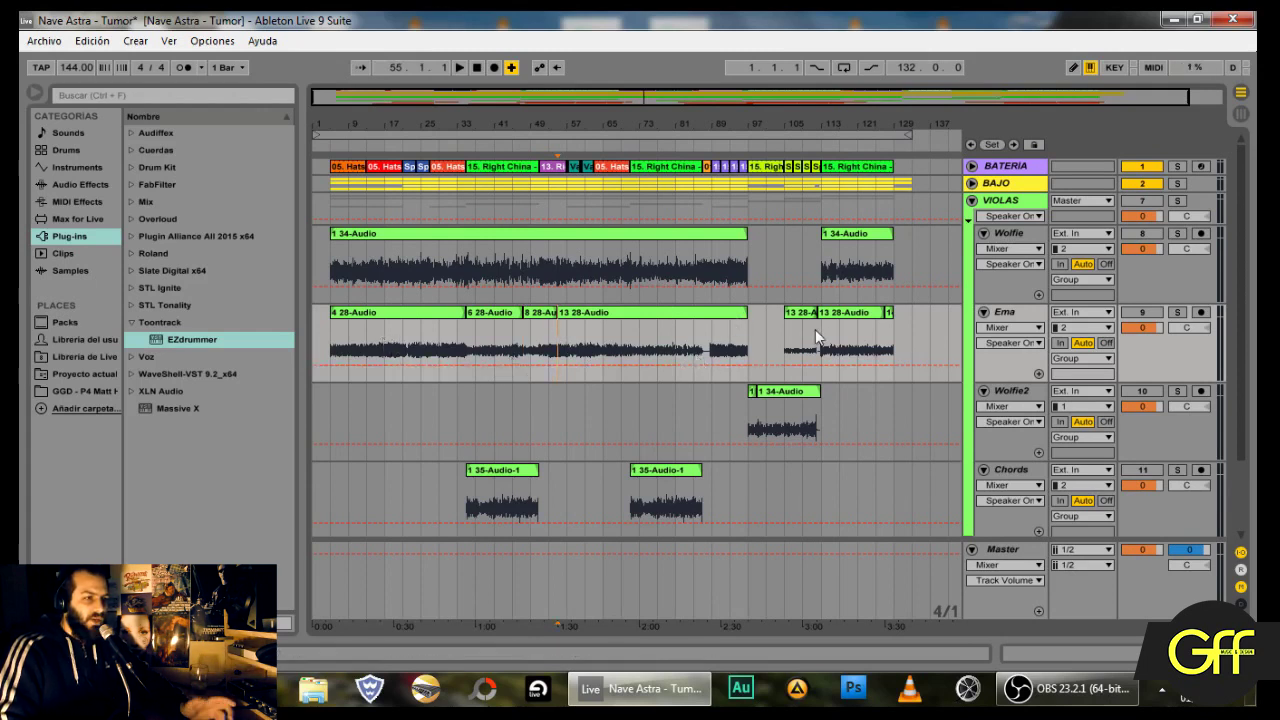
Step: Split the long clip on the Wolfie track at bar 21
left_click(404, 265)
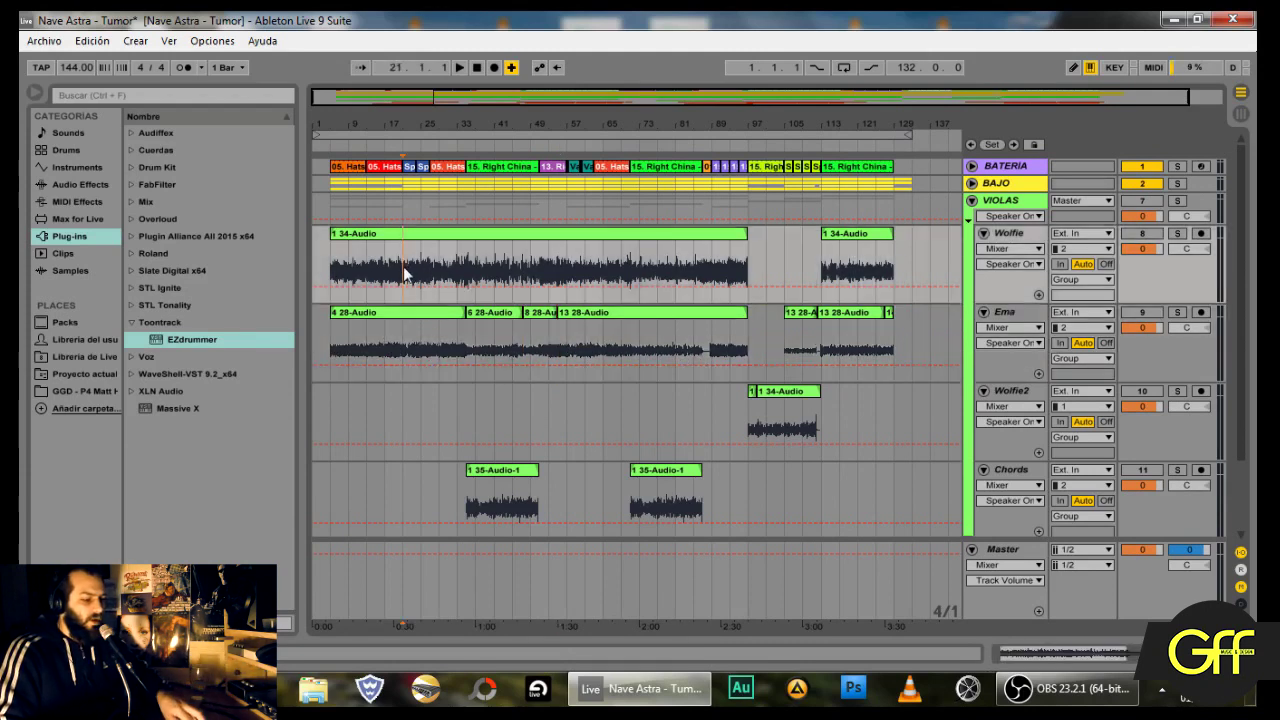
key("ctrl+e")
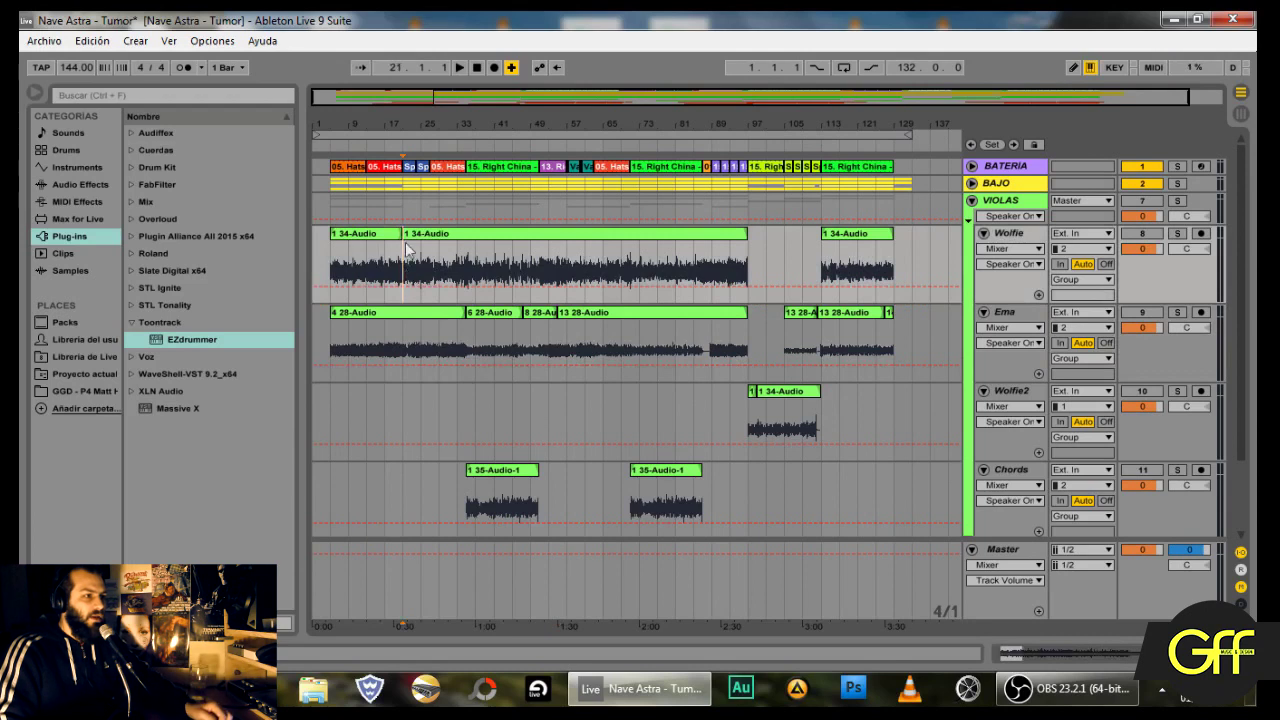
Step: Undo the split at bar 21 on the Wolfie track's long clip
left_click_drag(392, 97, 388, 197)
mouse_move(545, 234)
left_mouse_down()
mouse_move(452, 248)
mouse_move(640, 235)
mouse_move(508, 236)
mouse_move(568, 236)
mouse_move(548, 238)
left_mouse_up()
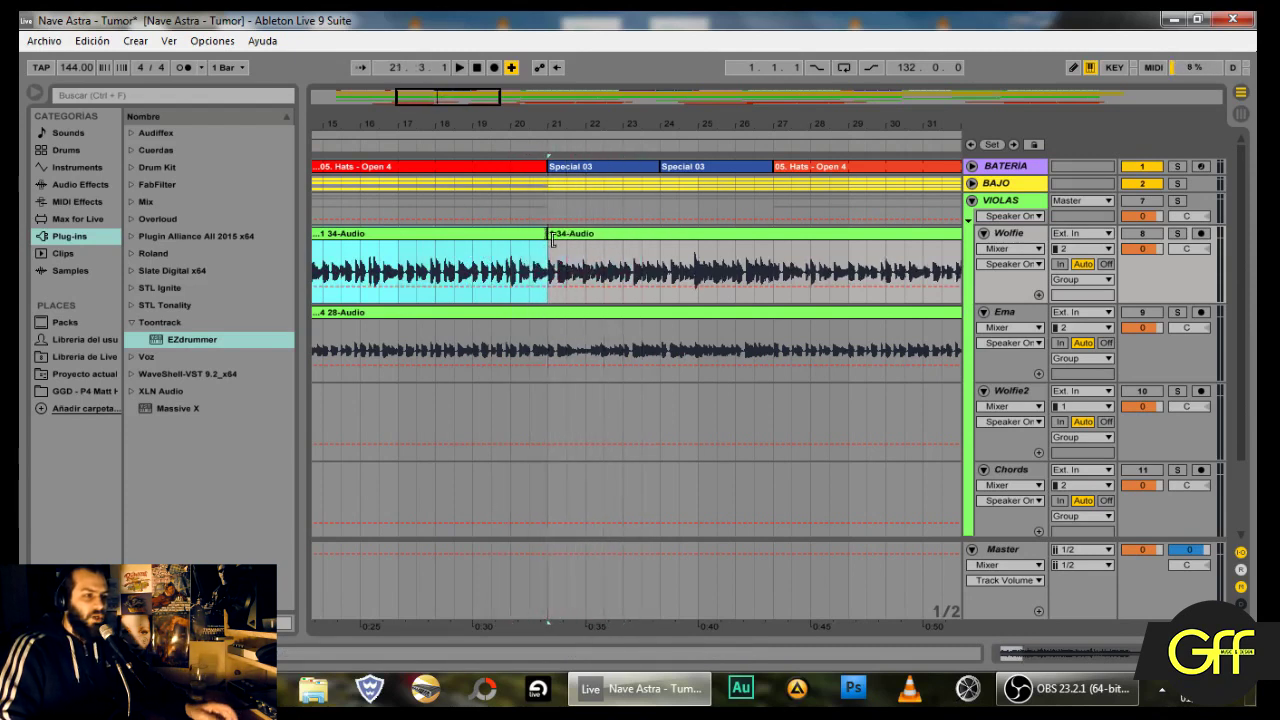
key("ctrl+z")
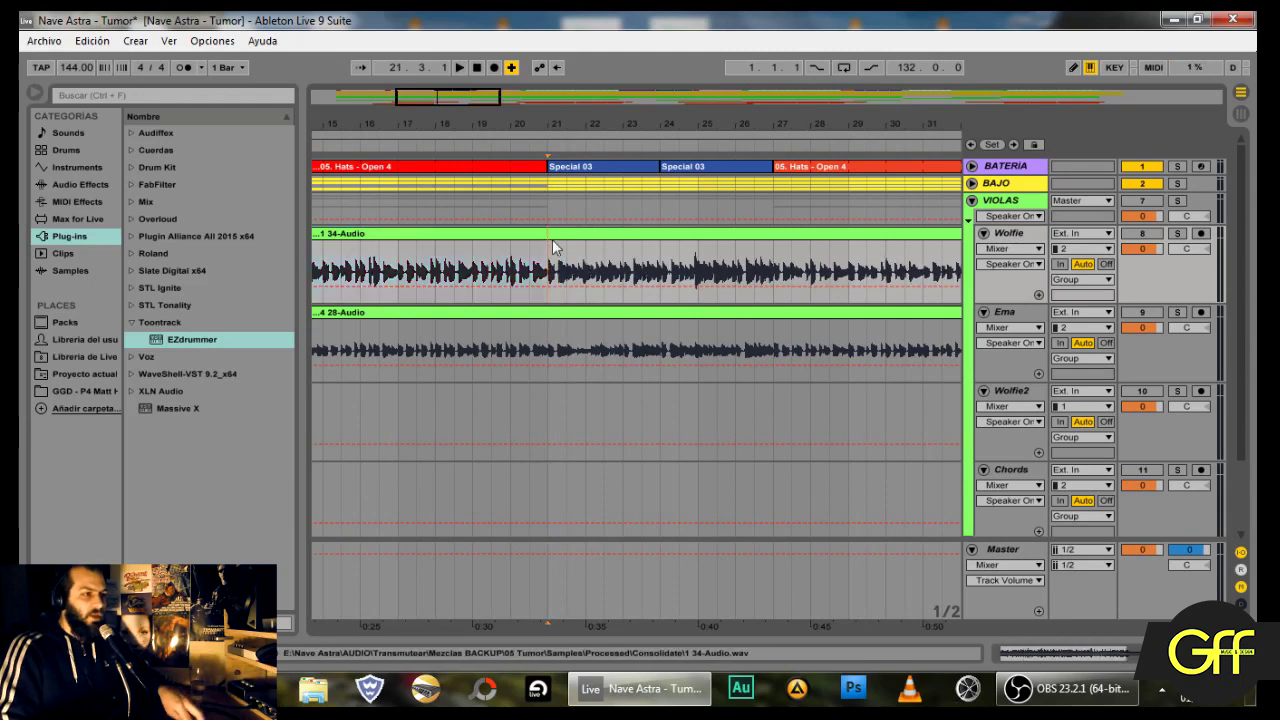
left_click(594, 271)
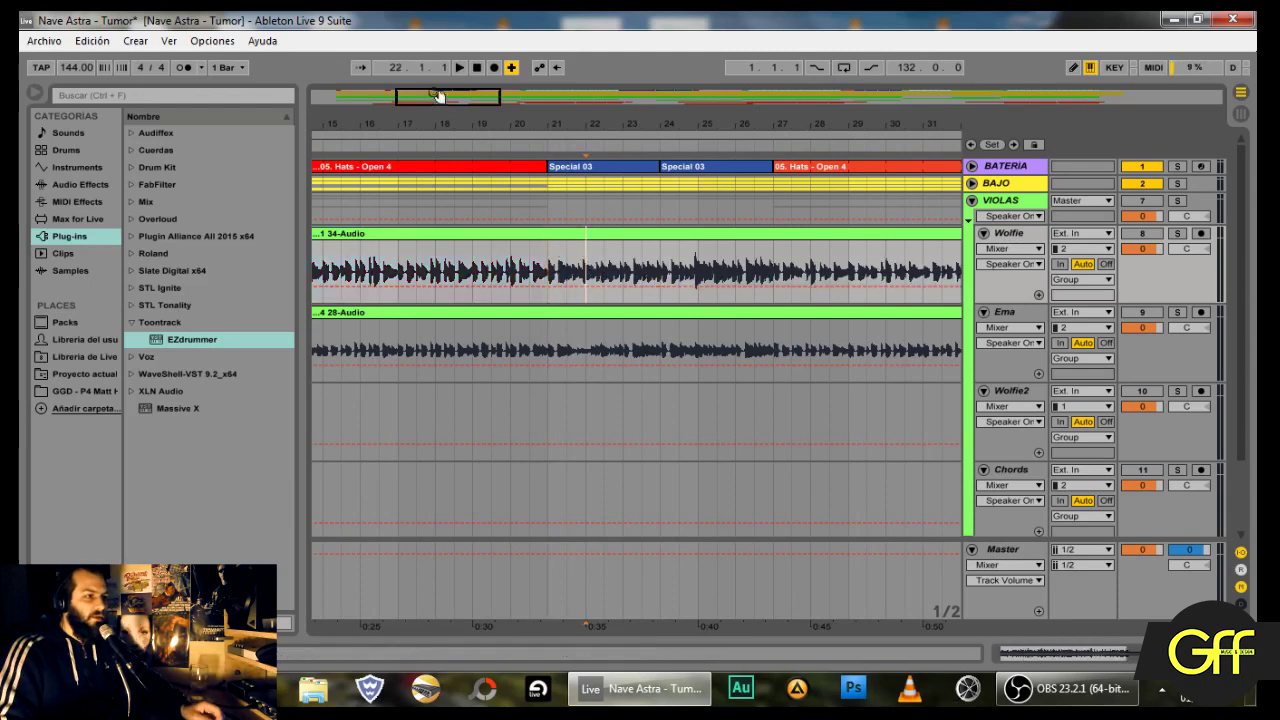
left_click_drag(479, 98, 479, 28)
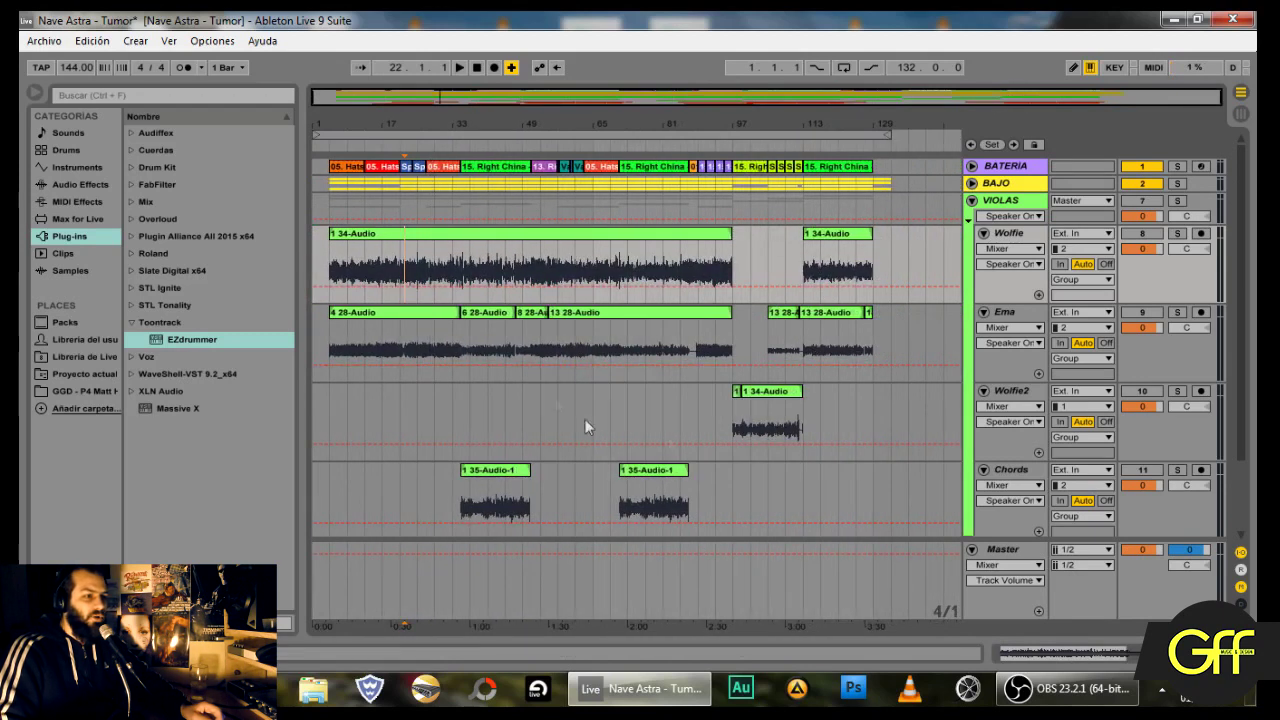
Step: Compare the two separate clips on the Chords track
scroll(728, 441, "down", 4)
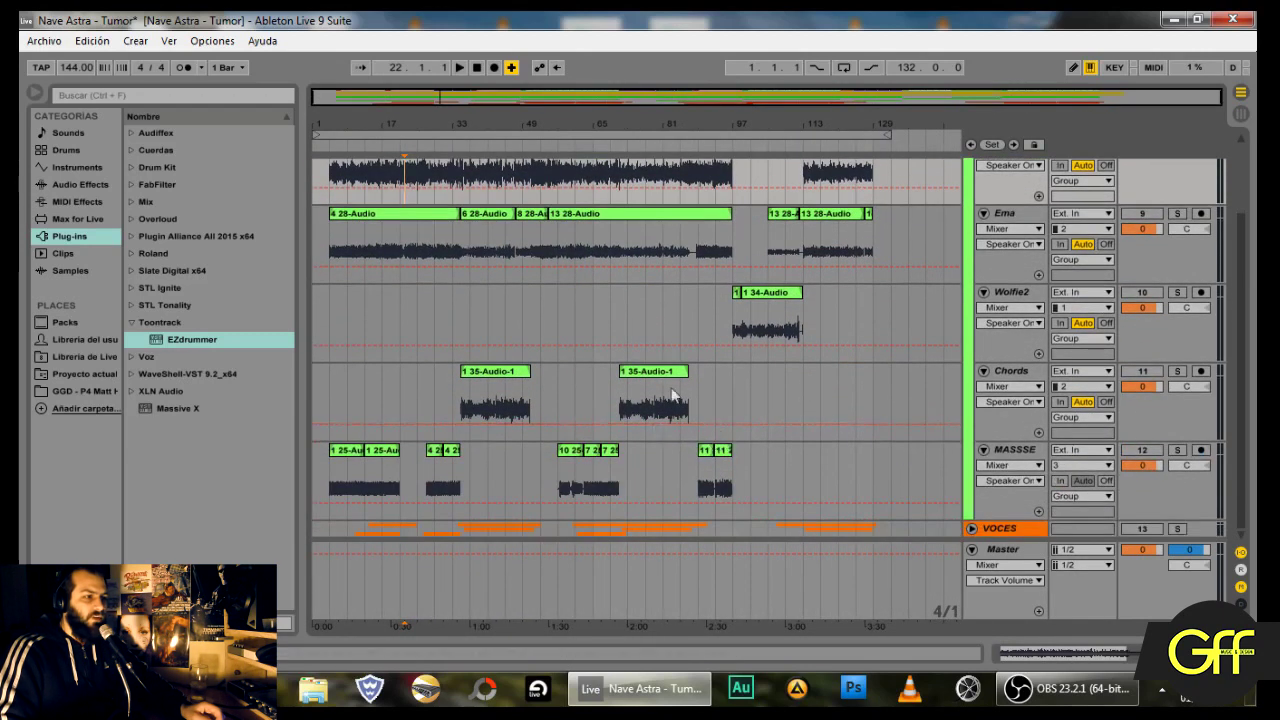
left_click(515, 380)
left_click(670, 378)
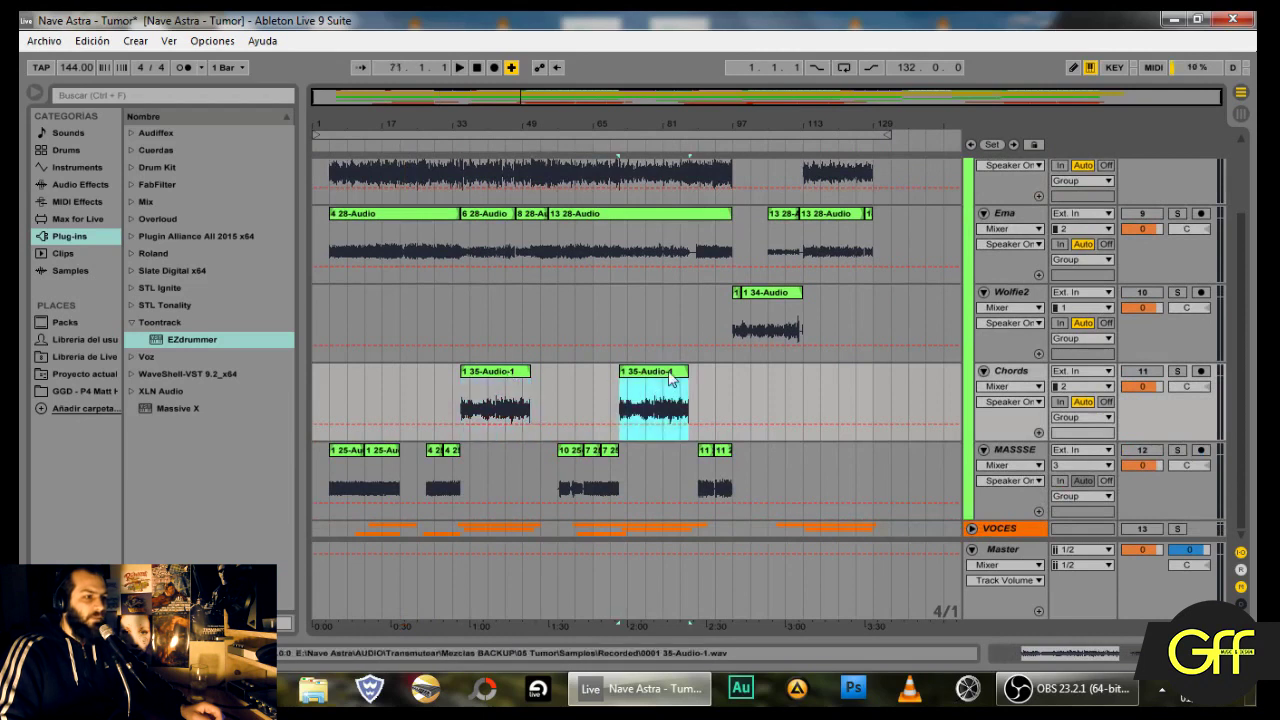
left_click(490, 386)
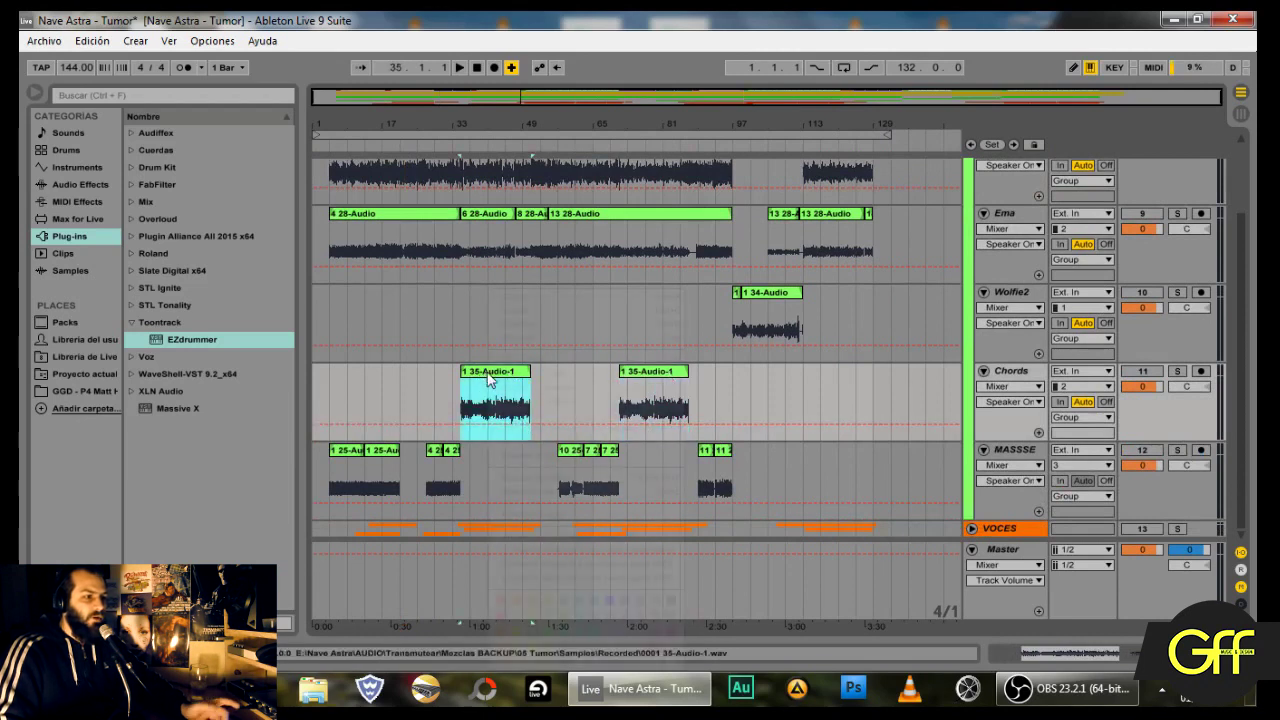
right_click(490, 386)
left_click(515, 311)
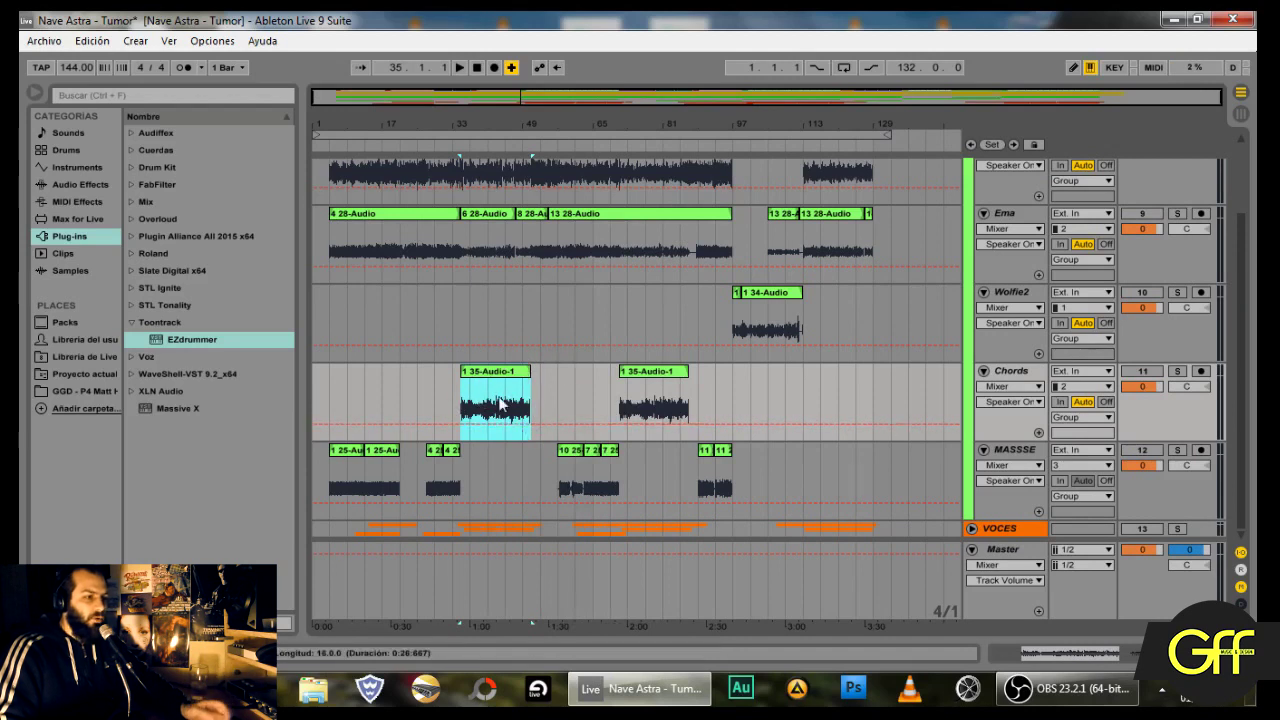
left_click(660, 400)
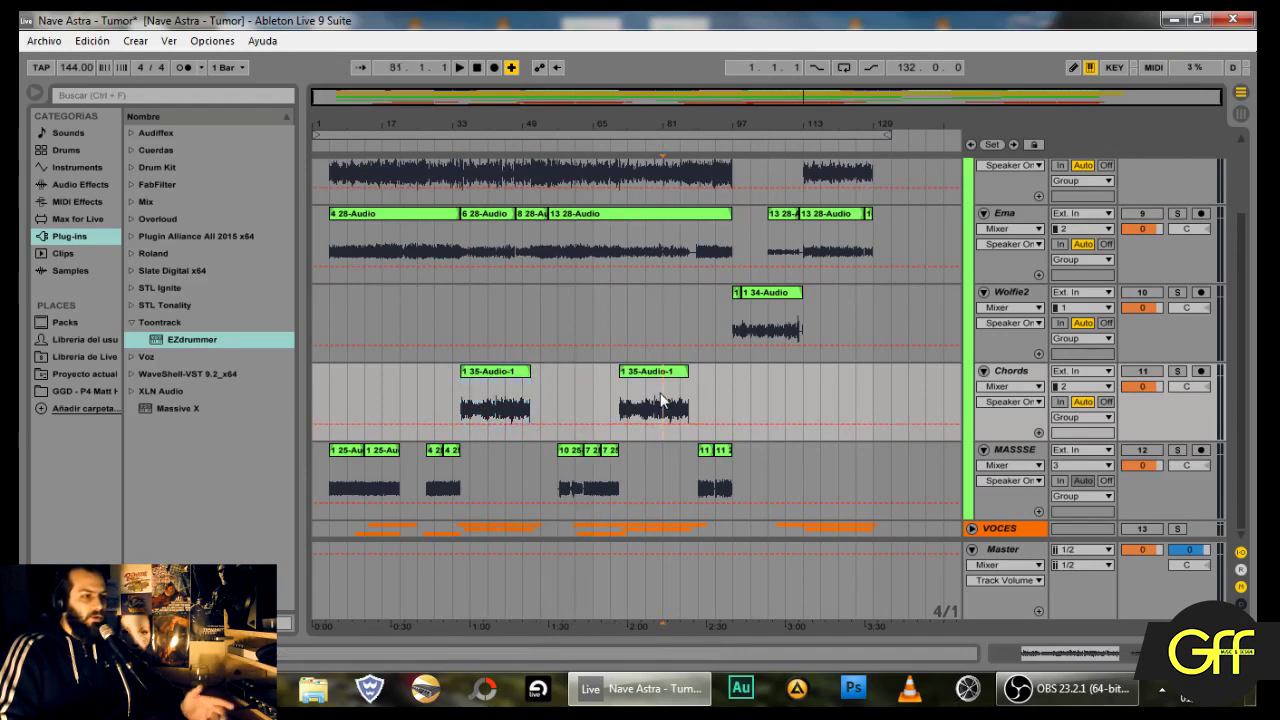
Step: Unfold the VOCES group, examine the clip cuts on the Doble and Lead tracks, and fold the group again
left_click(971, 529)
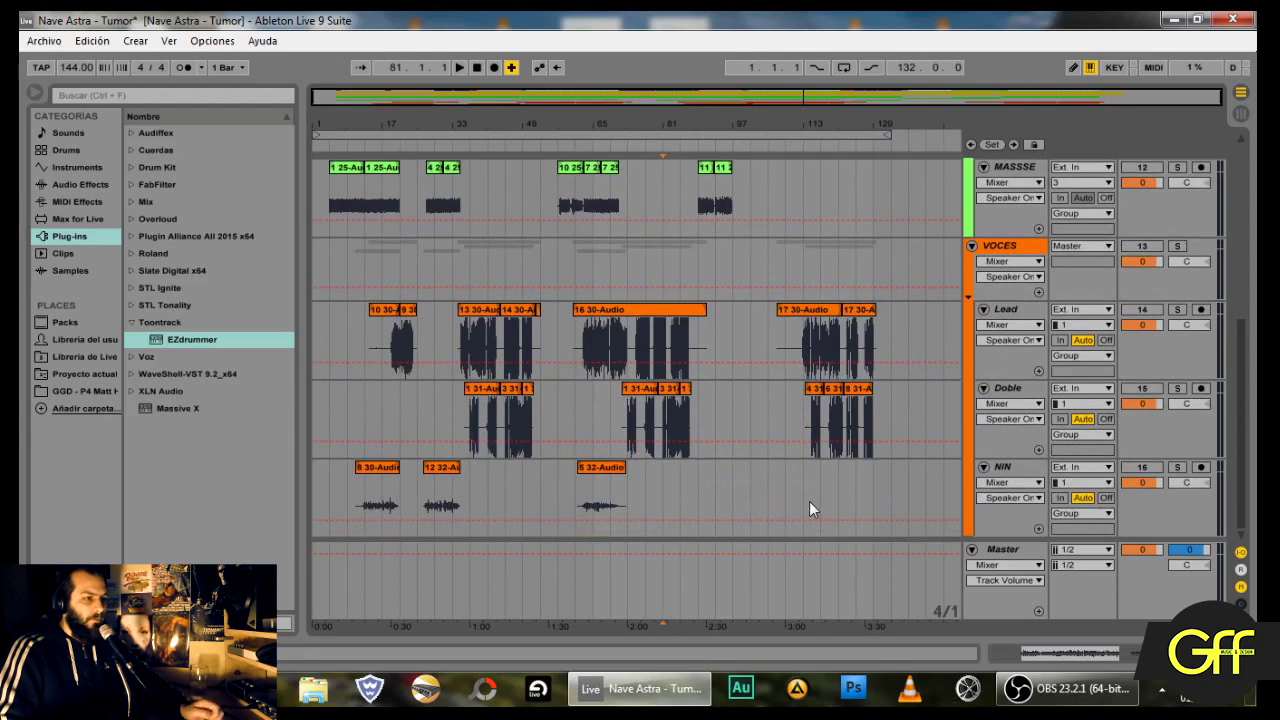
left_click(486, 391)
left_click(527, 390, "shift")
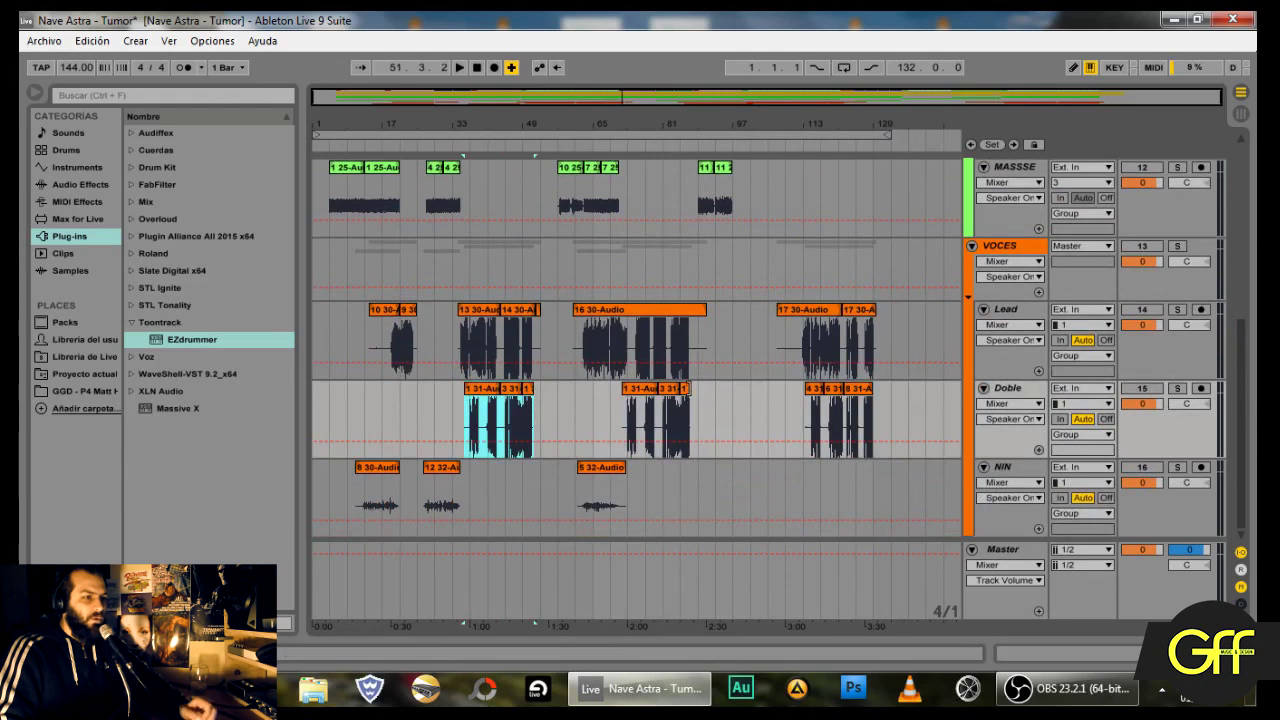
left_click(686, 392)
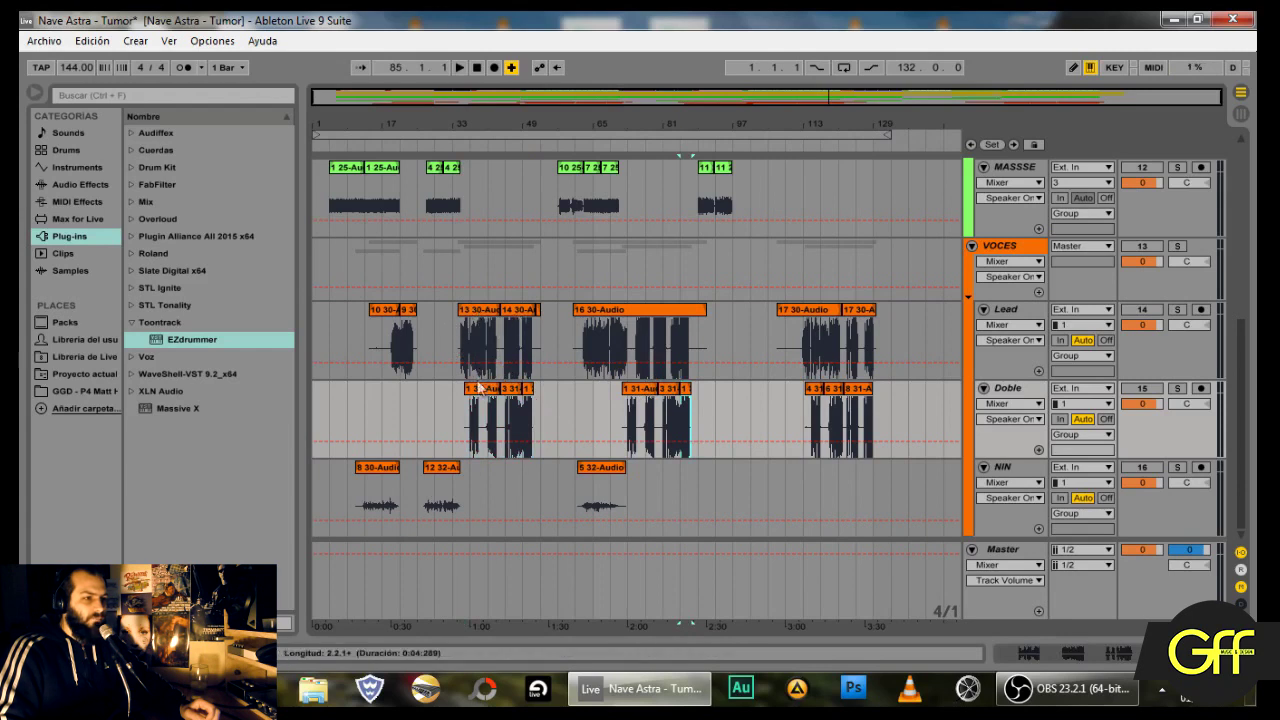
left_click(812, 312)
left_click(860, 311)
left_click(773, 342)
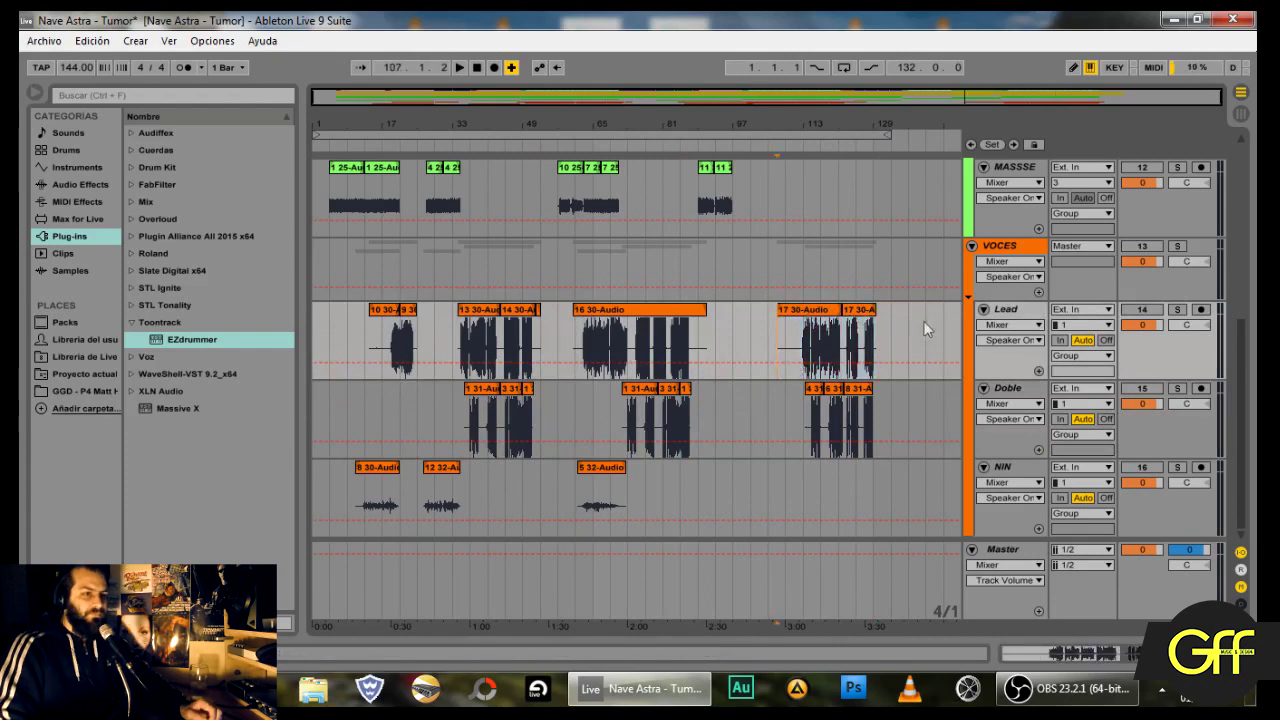
left_click(971, 245)
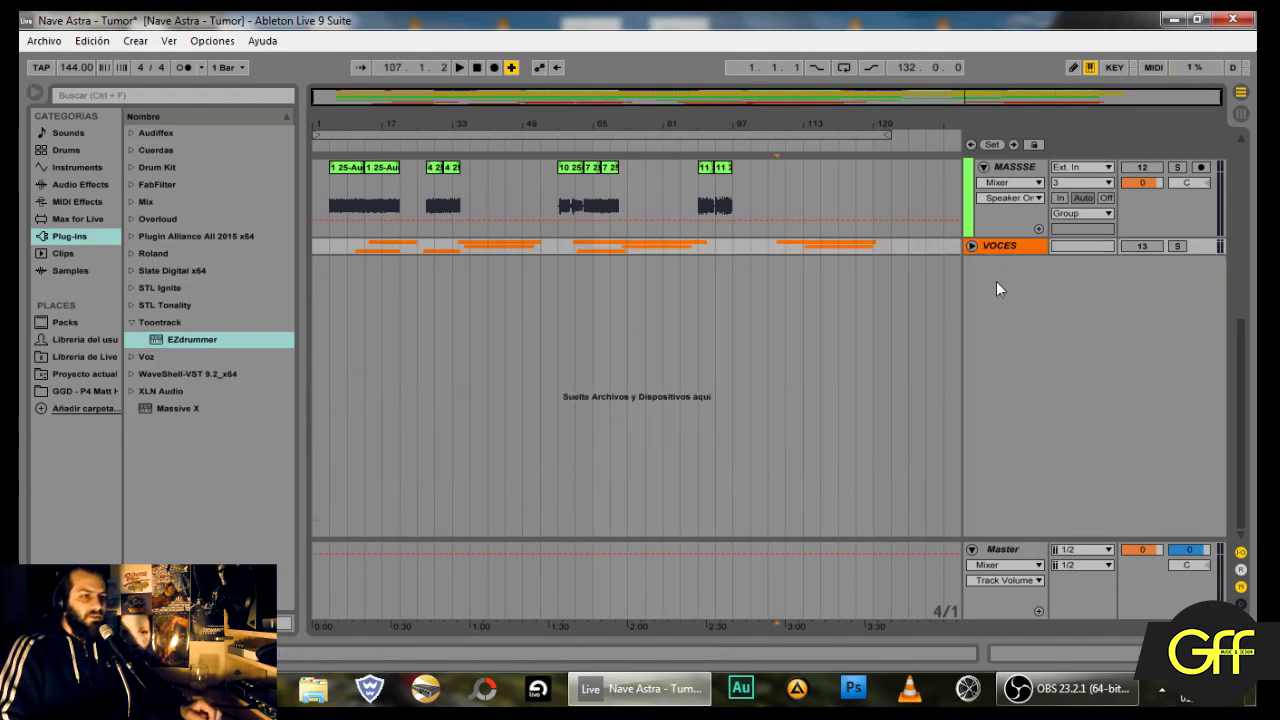
Step: Fold the VIOLAS group, and unfold the BATERIA track with its device chain shown
left_click_drag(1240, 424, 1248, 248)
left_click(970, 203)
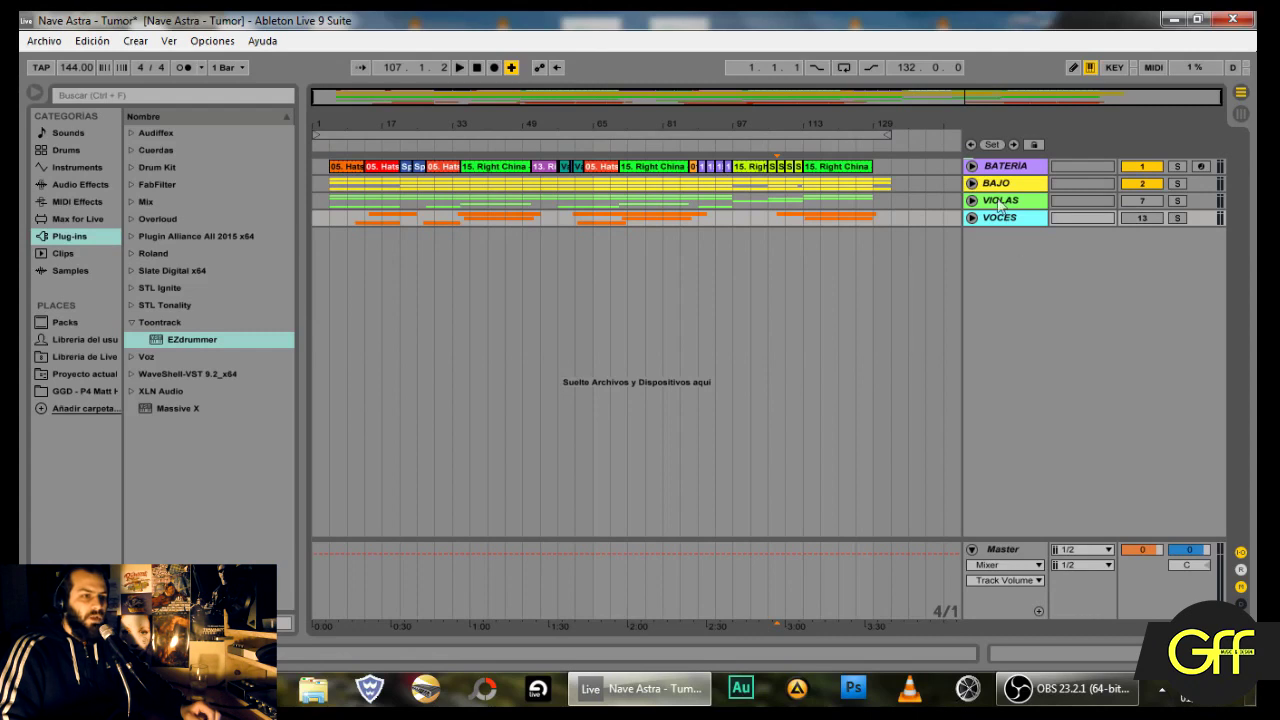
left_click(972, 166)
double_click(1017, 168)
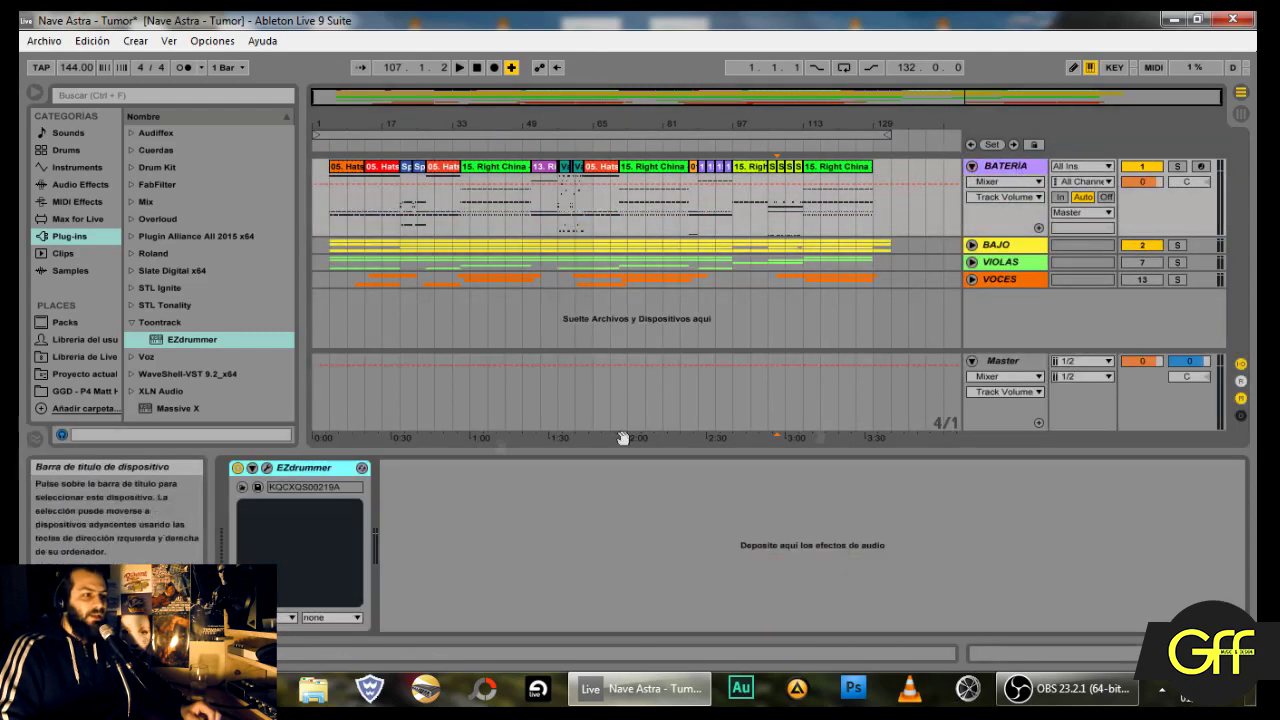
left_click(336, 210)
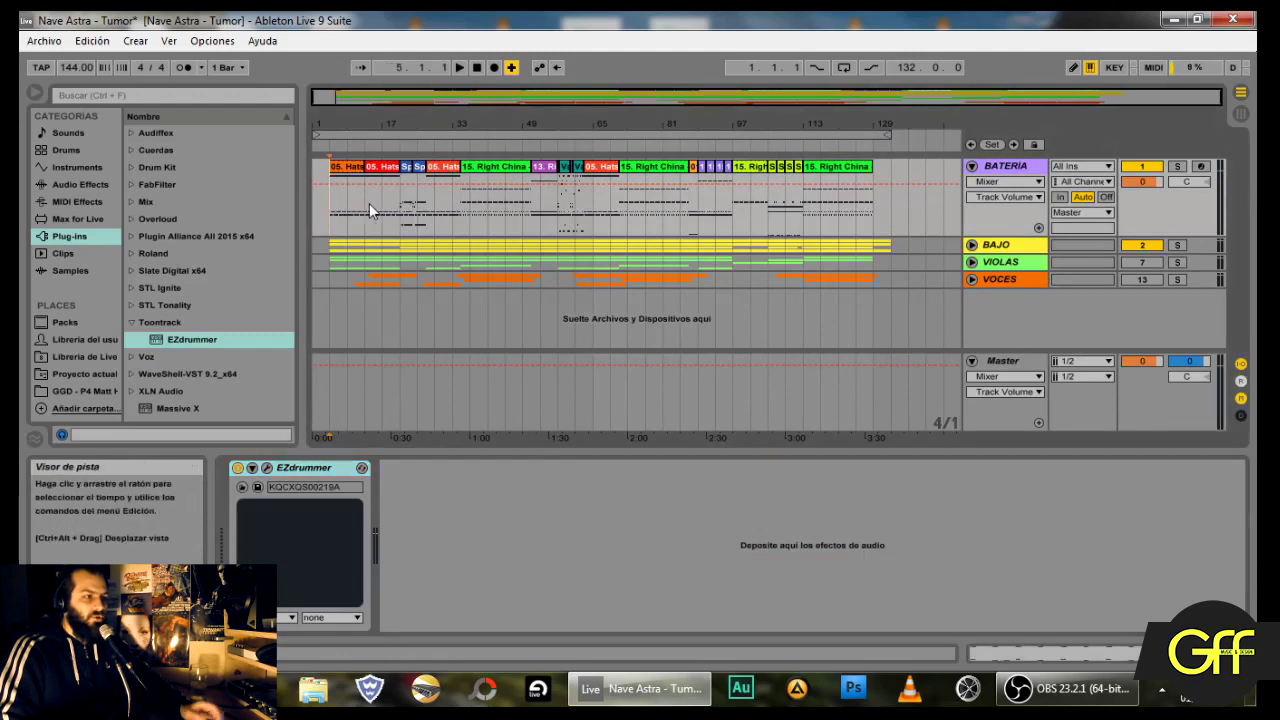
left_click(369, 203)
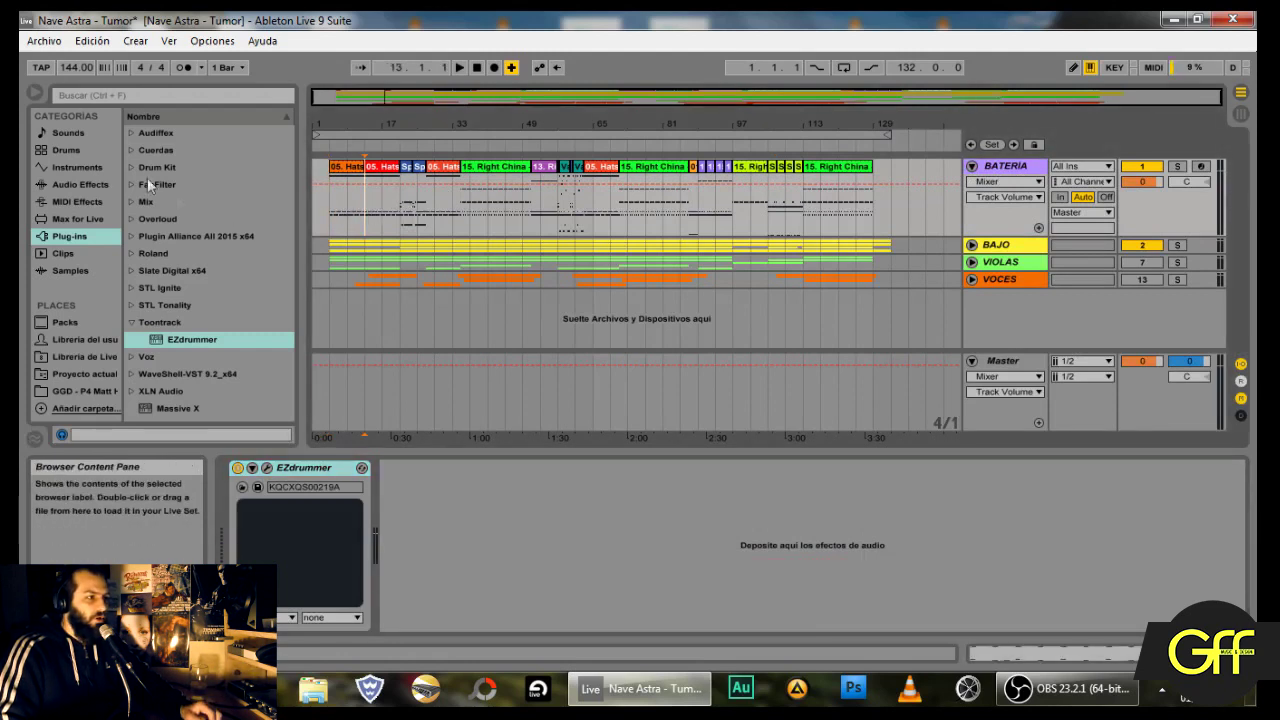
Step: Collapse the Toontrack plug-in folder and look through the WaveShell-VST 9.2_x64 and FabFilter folders
left_click(131, 323)
left_click(157, 356)
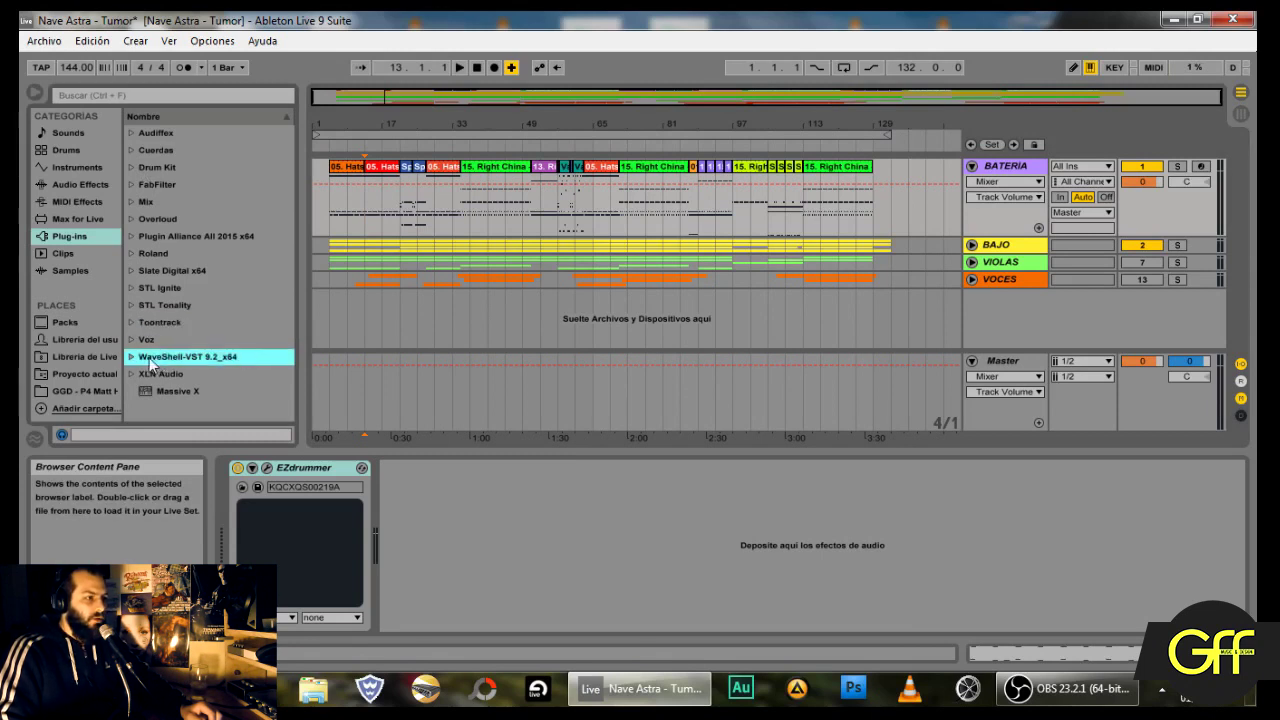
left_click(130, 358)
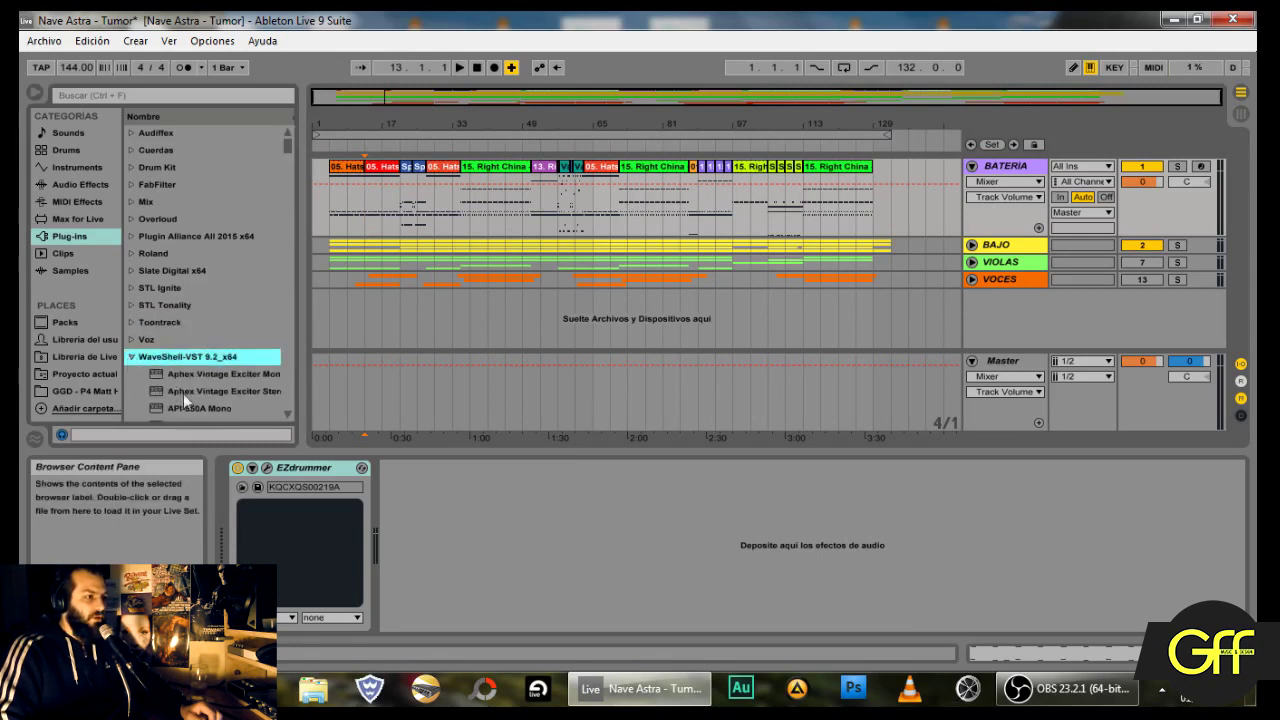
left_click(132, 358)
left_click(131, 184)
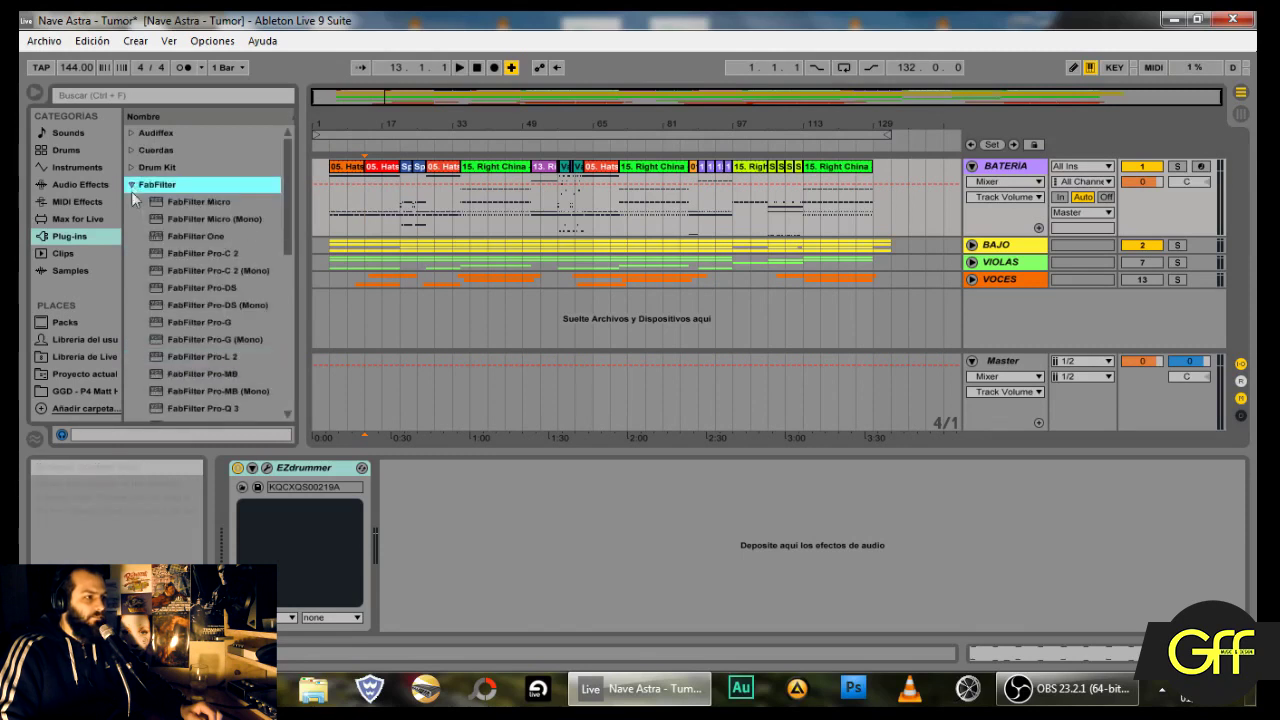
left_click(133, 186)
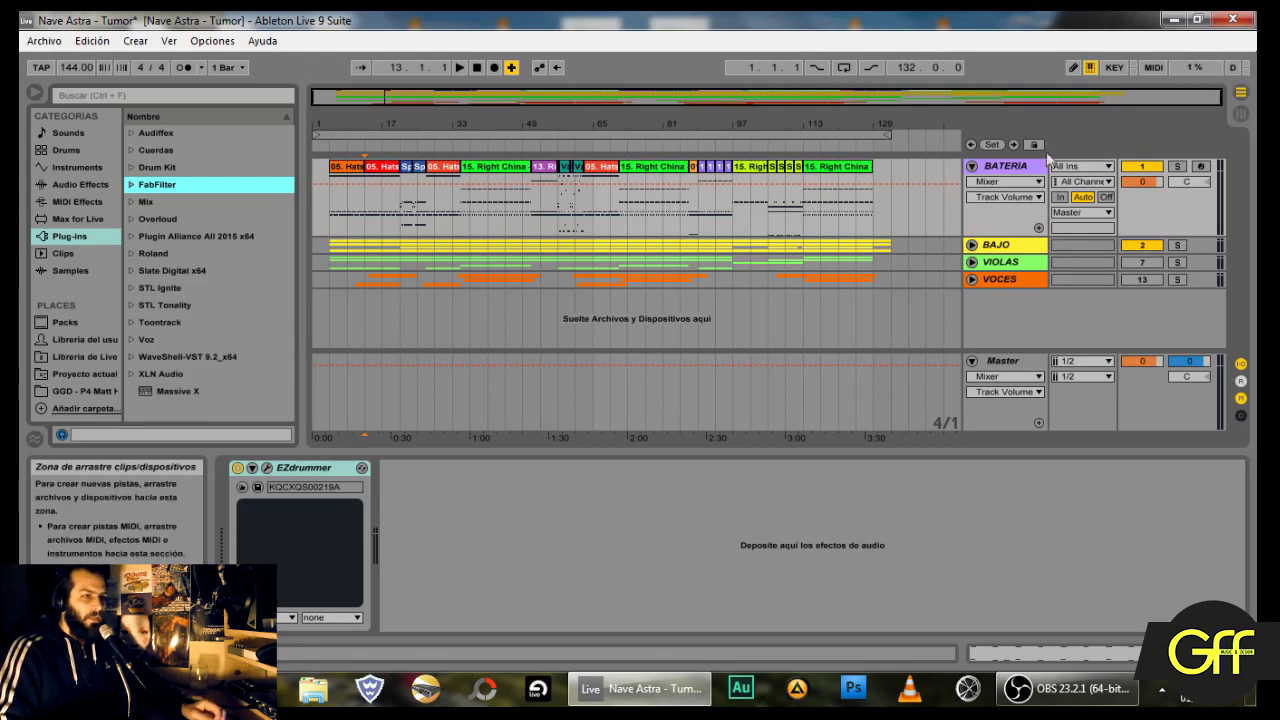
Step: Add the API-550A Stereo equalizer from WaveShell-VST 9.2_x64 after EZdrummer on the BATERIA track
left_click(1006, 167)
left_click(326, 469)
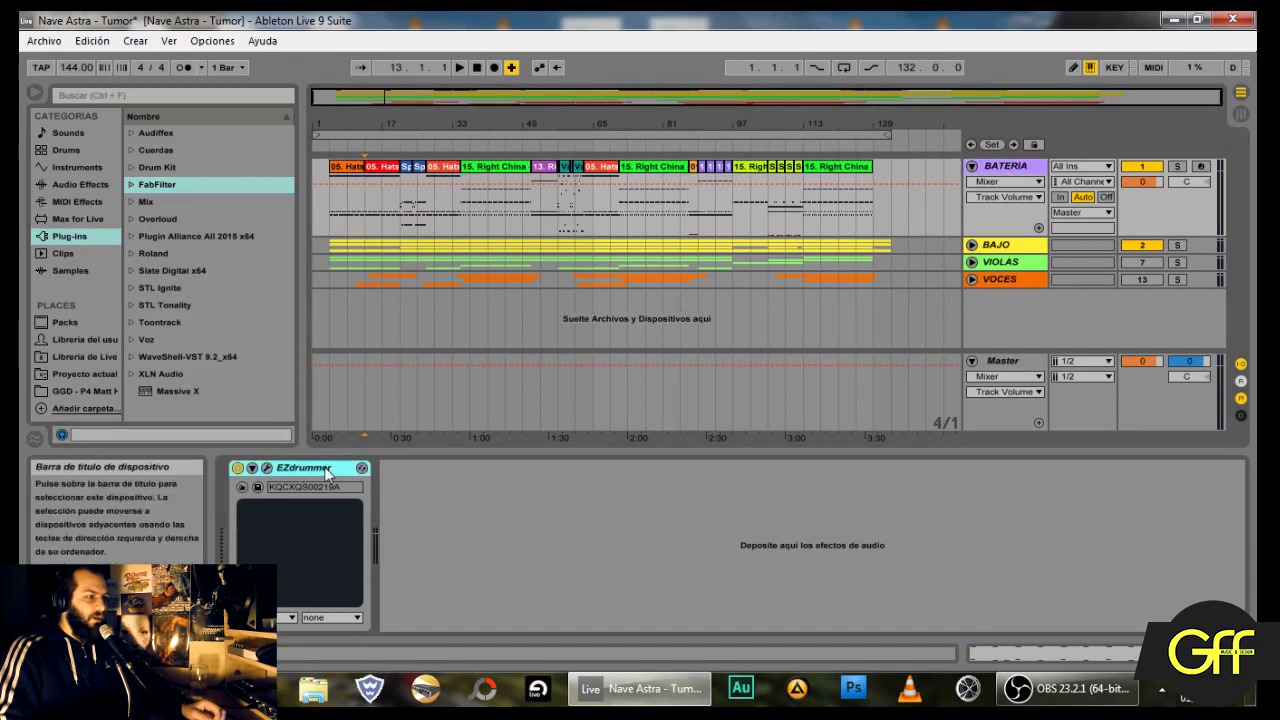
left_click(132, 357)
scroll(246, 366, "down", 2)
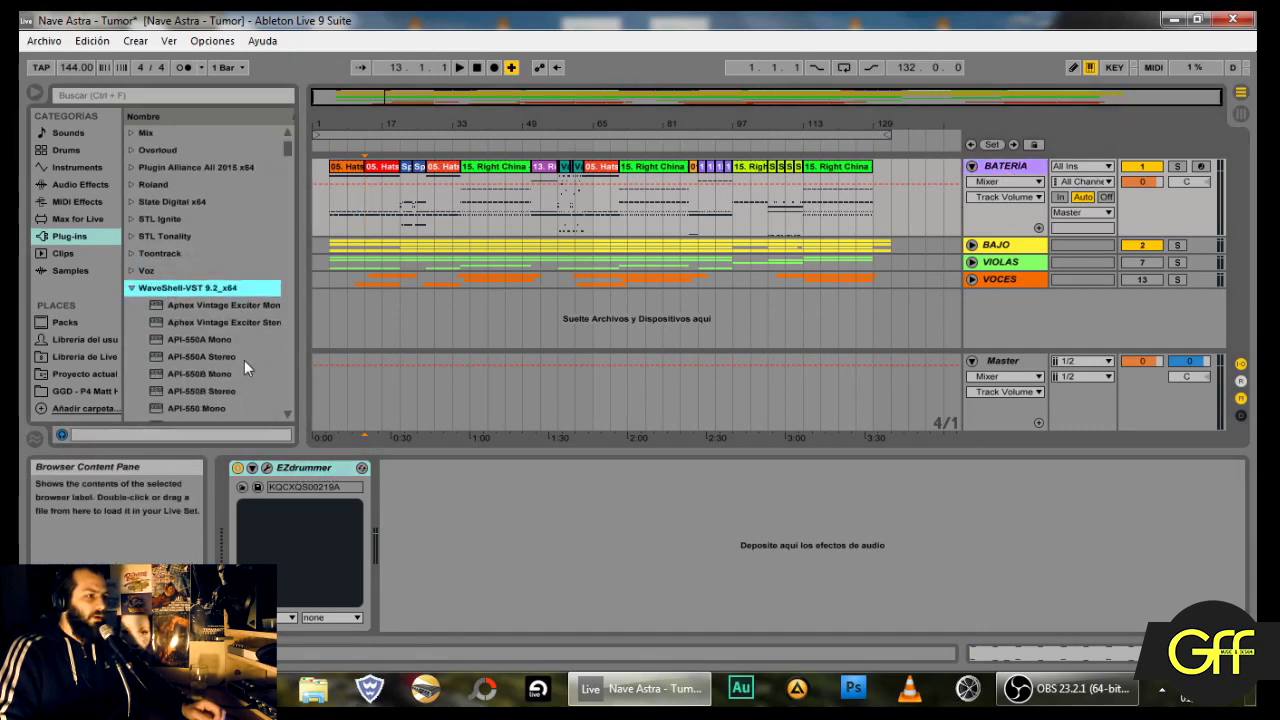
scroll(183, 290, "down", 2)
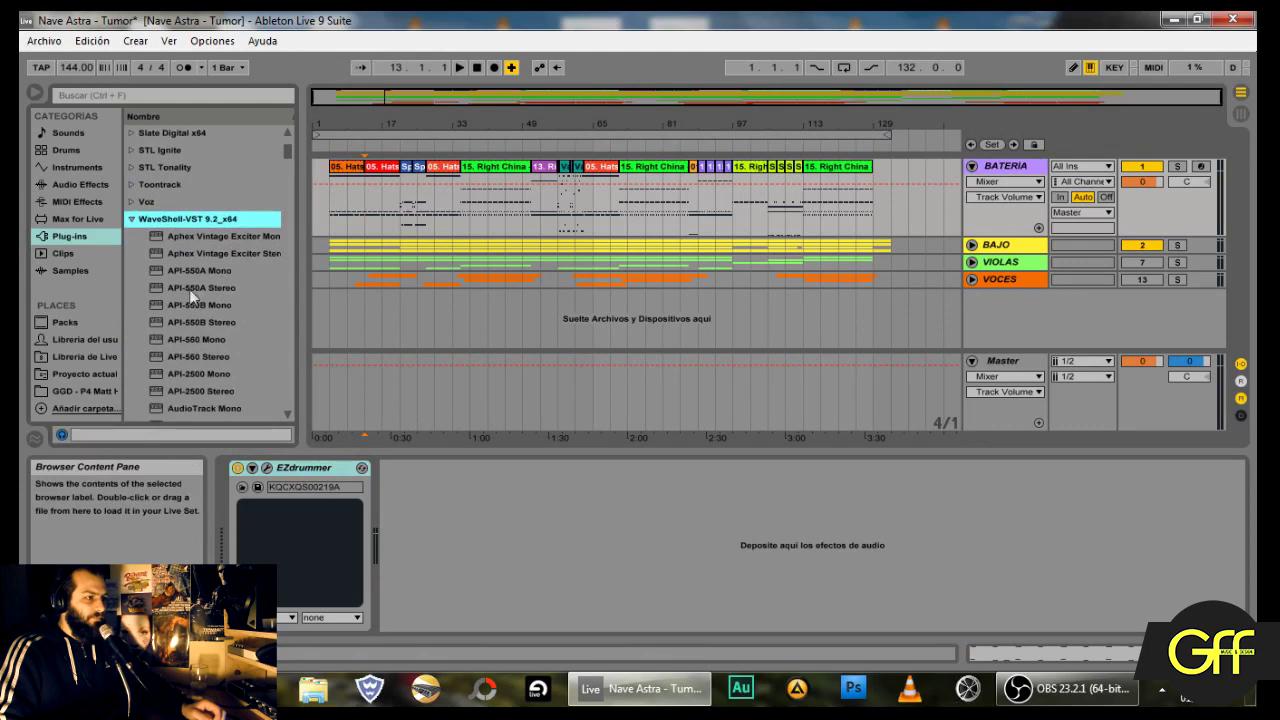
left_click_drag(194, 290, 433, 514)
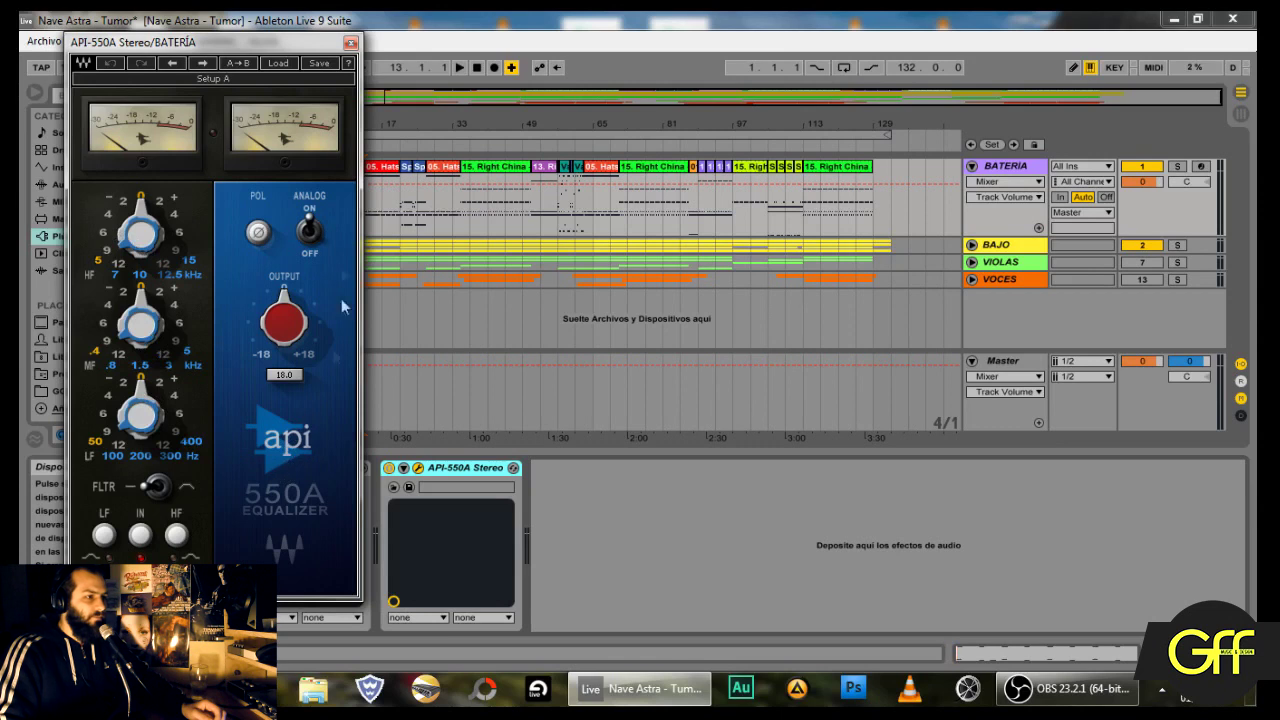
Step: Load the factory Drums preset Drum Kit in the API-550A equalizer and close its plug-in window
left_click(279, 64)
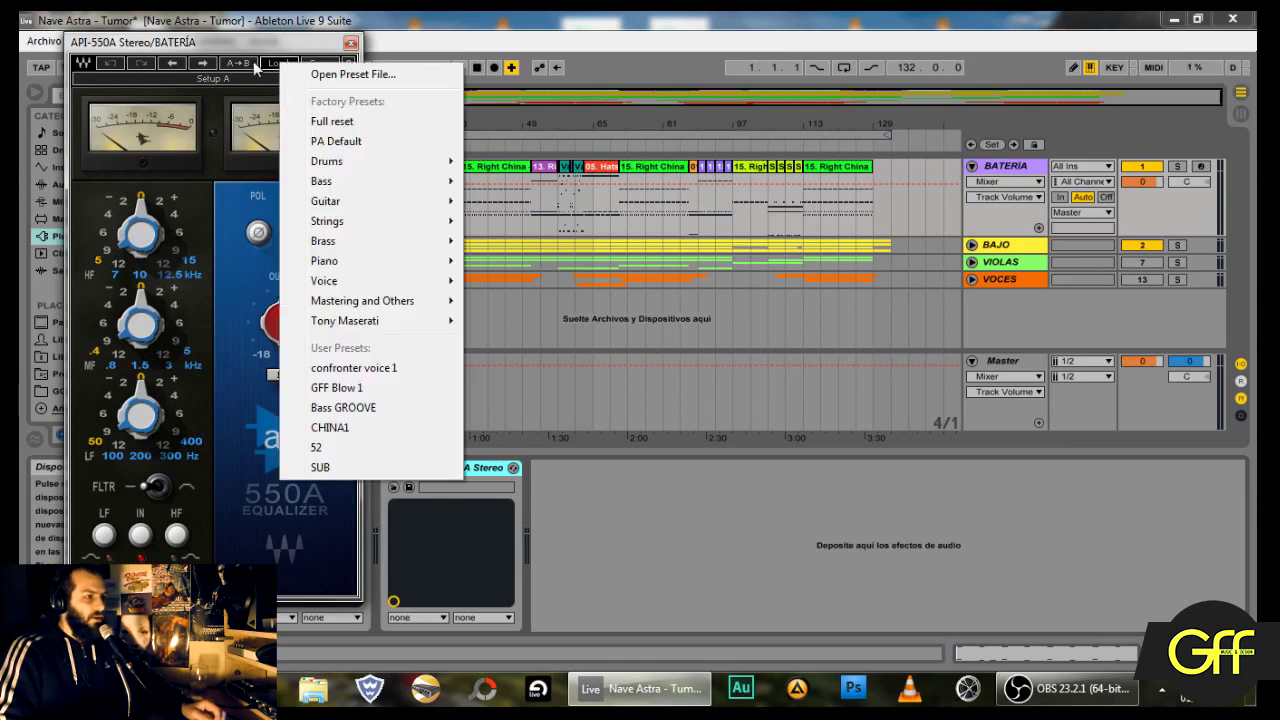
left_click(261, 38)
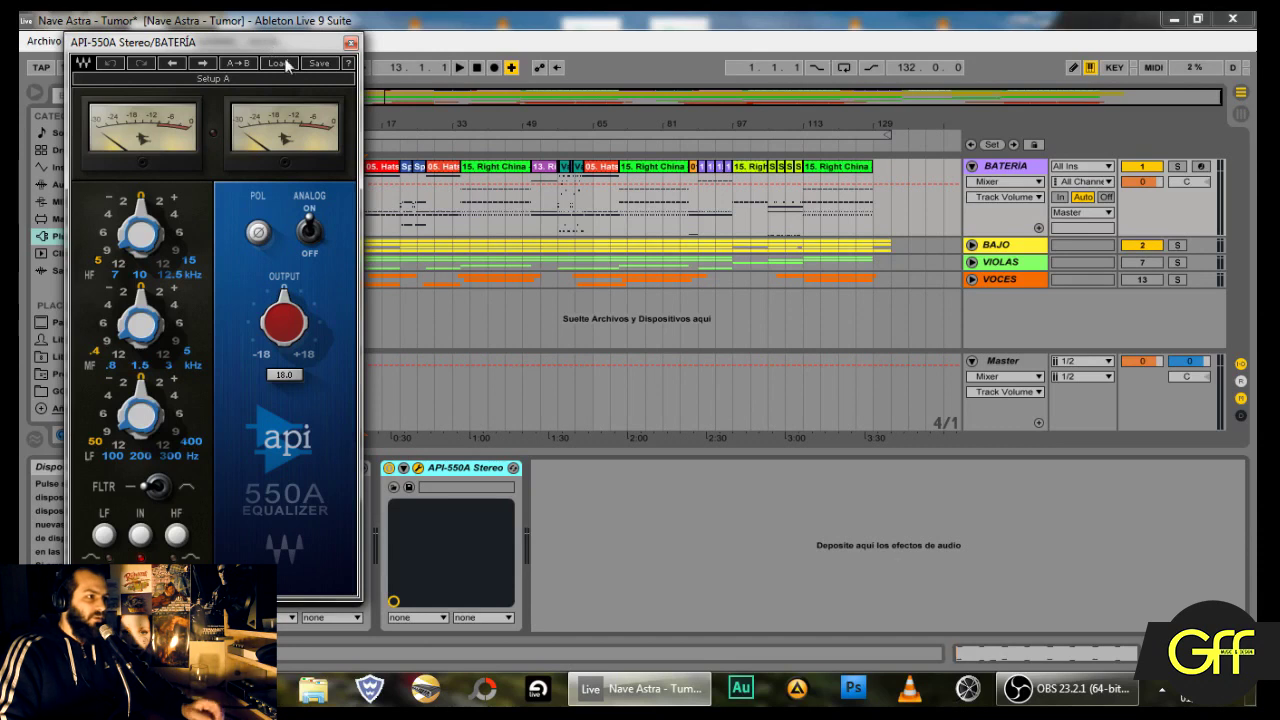
left_click(285, 63)
mouse_move(420, 158)
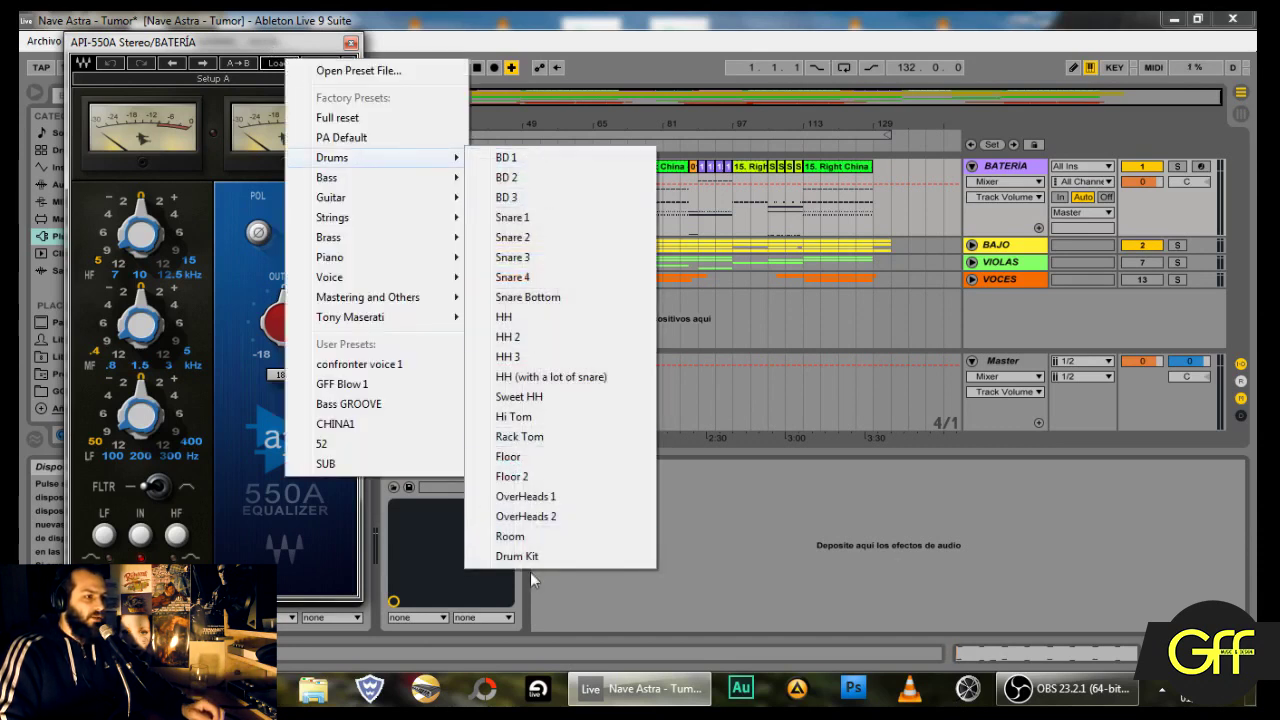
left_click(517, 556)
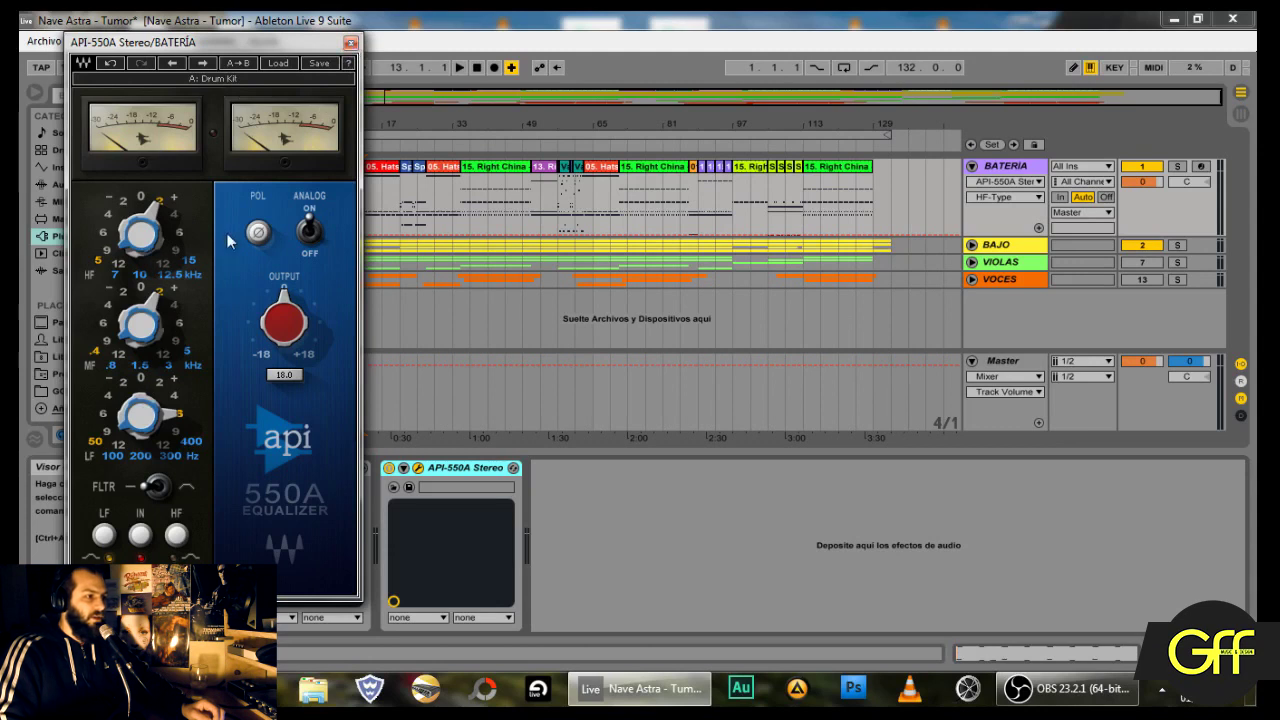
left_click(350, 43)
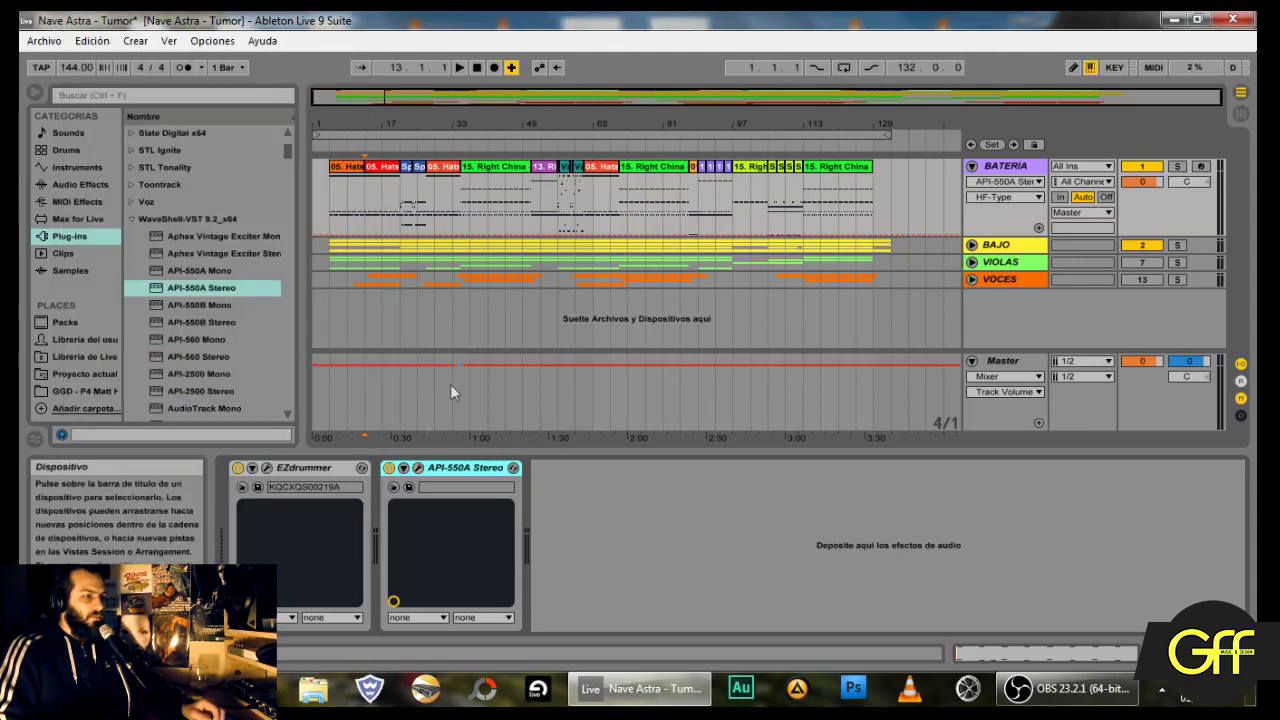
Step: Play the drums from bar 5 with the API-550A Stereo bypassed, and re-enable it during playback to compare the sound
left_click(331, 190)
left_click(389, 467)
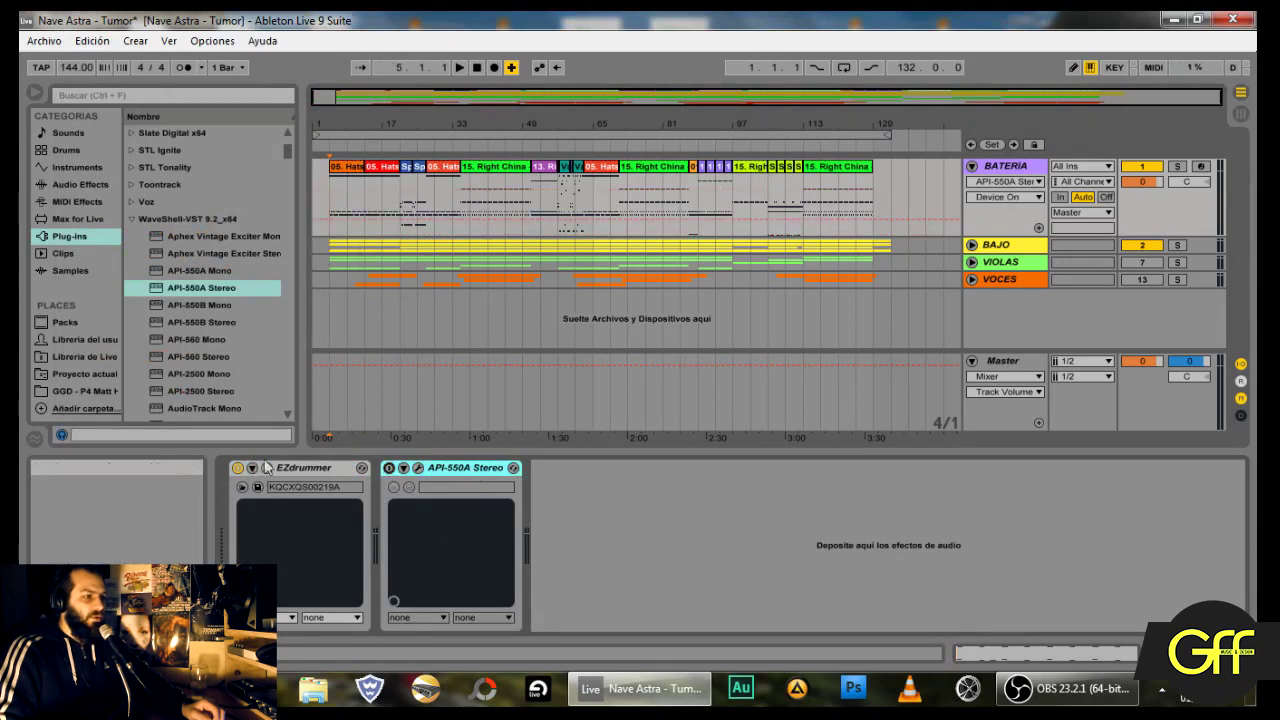
left_click(317, 468)
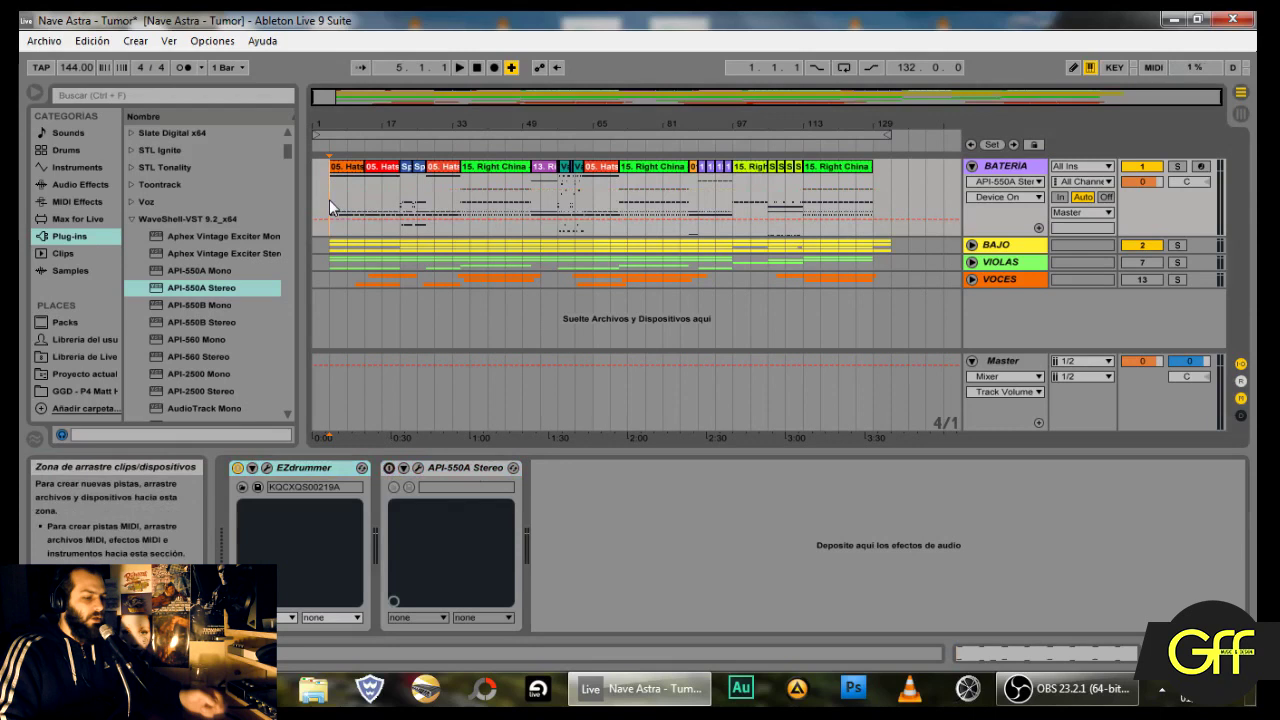
key("space")
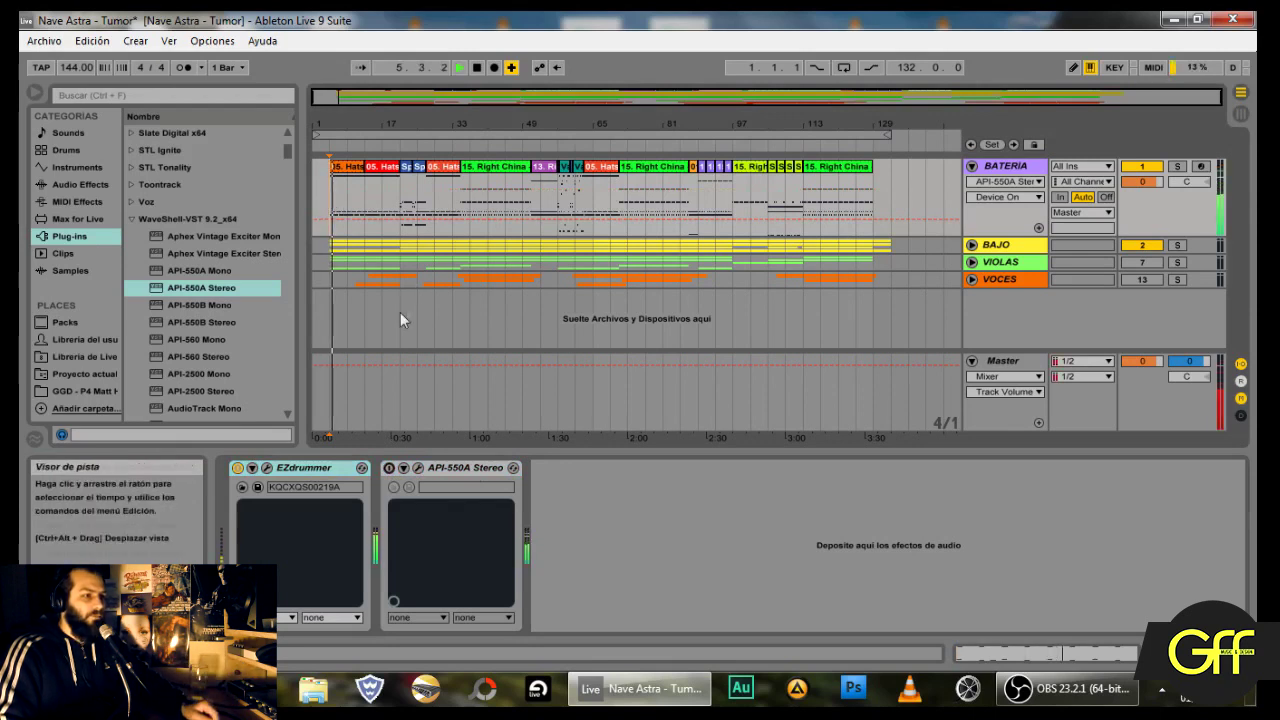
left_click(389, 469)
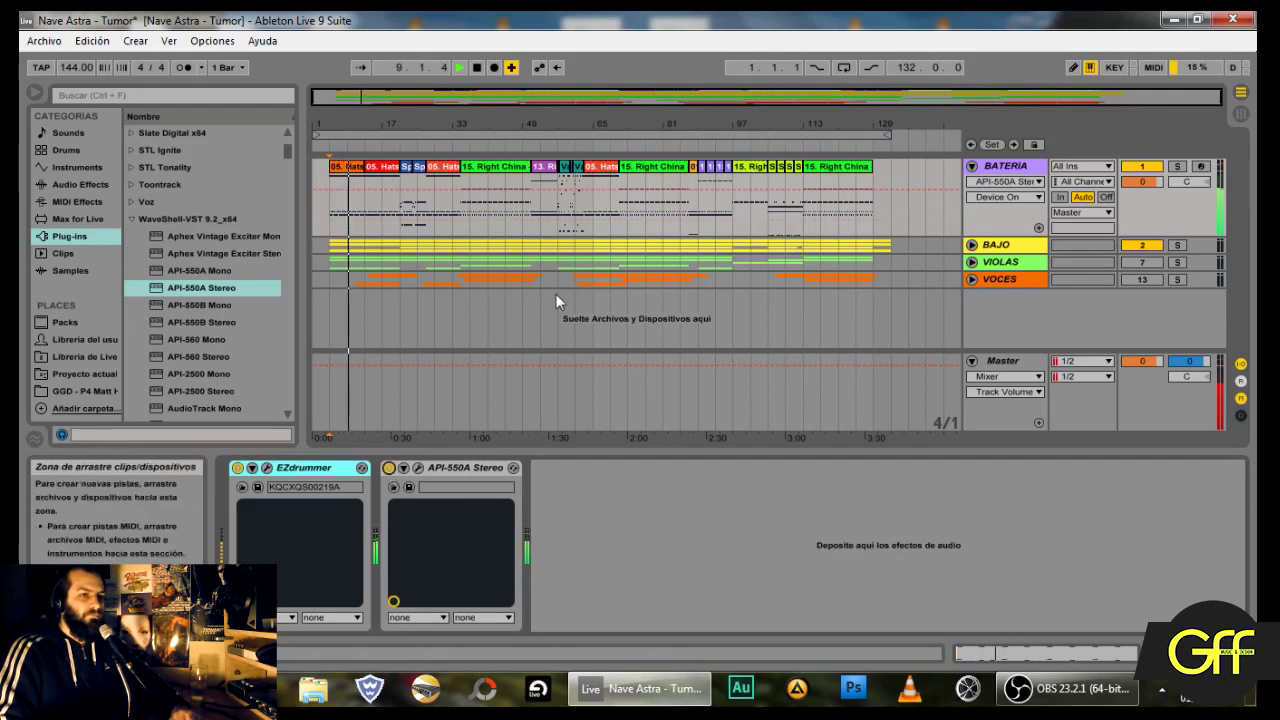
Step: Compare the drums with the API-550A Stereo bypassed and re-enabled once more, and stop playback
left_click(389, 469)
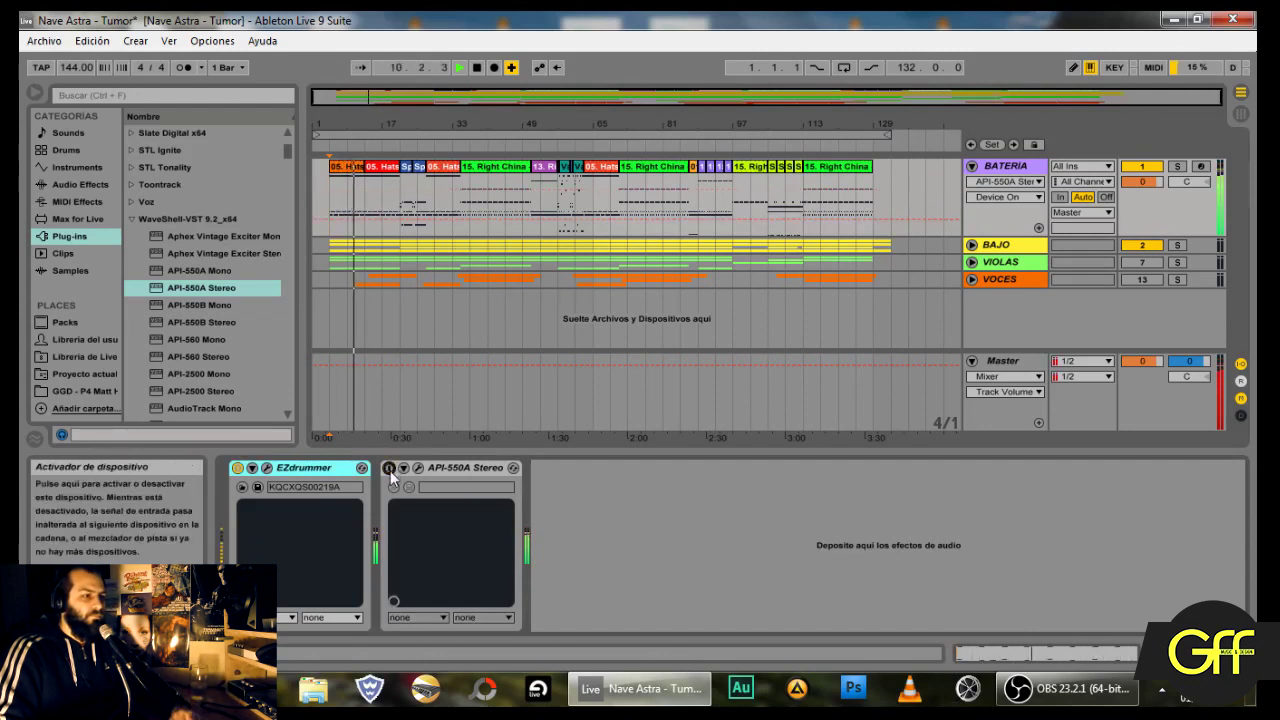
left_click(389, 469)
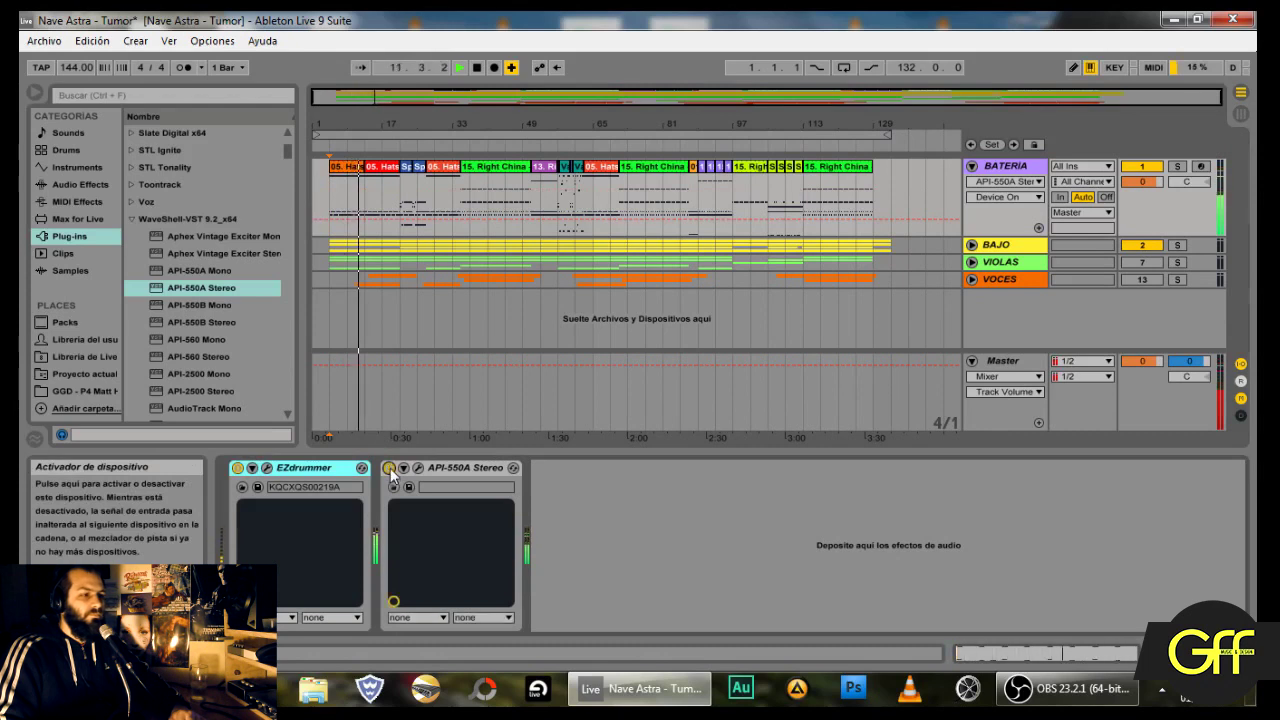
key("space")
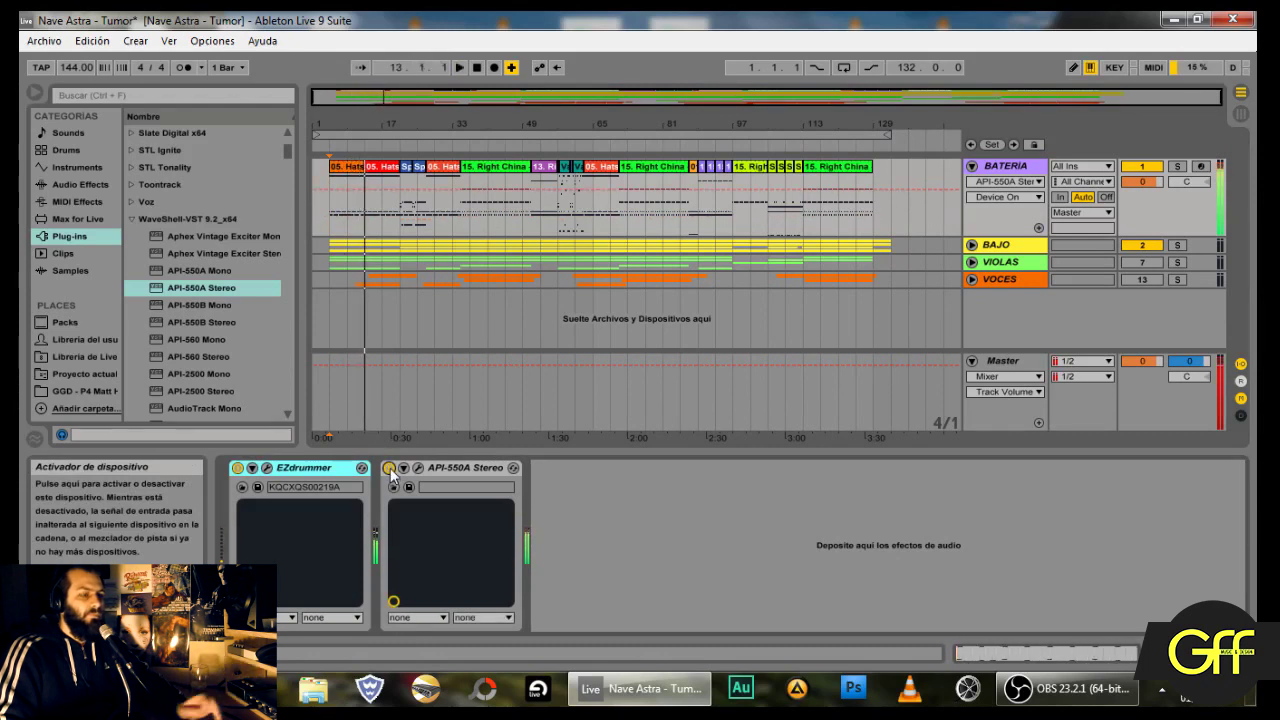
left_click(368, 205)
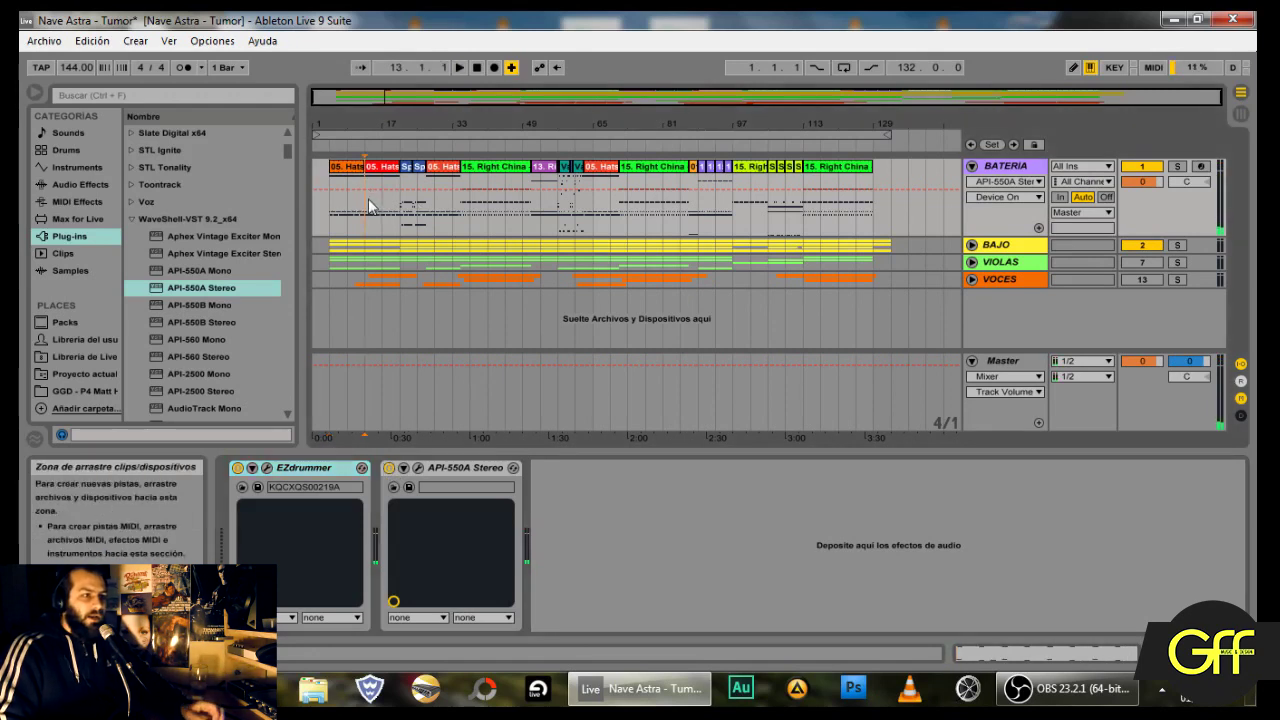
left_click(456, 470)
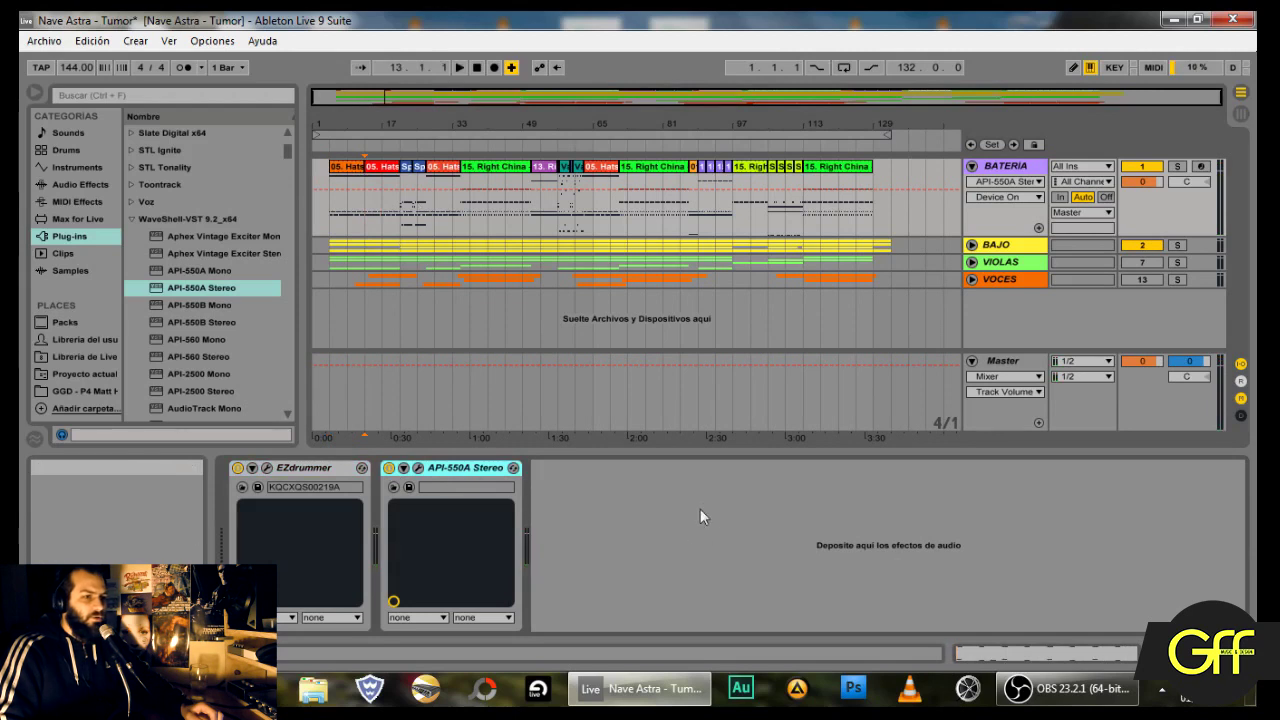
Step: Lower the Master track's volume to -5.0
left_click(1003, 360)
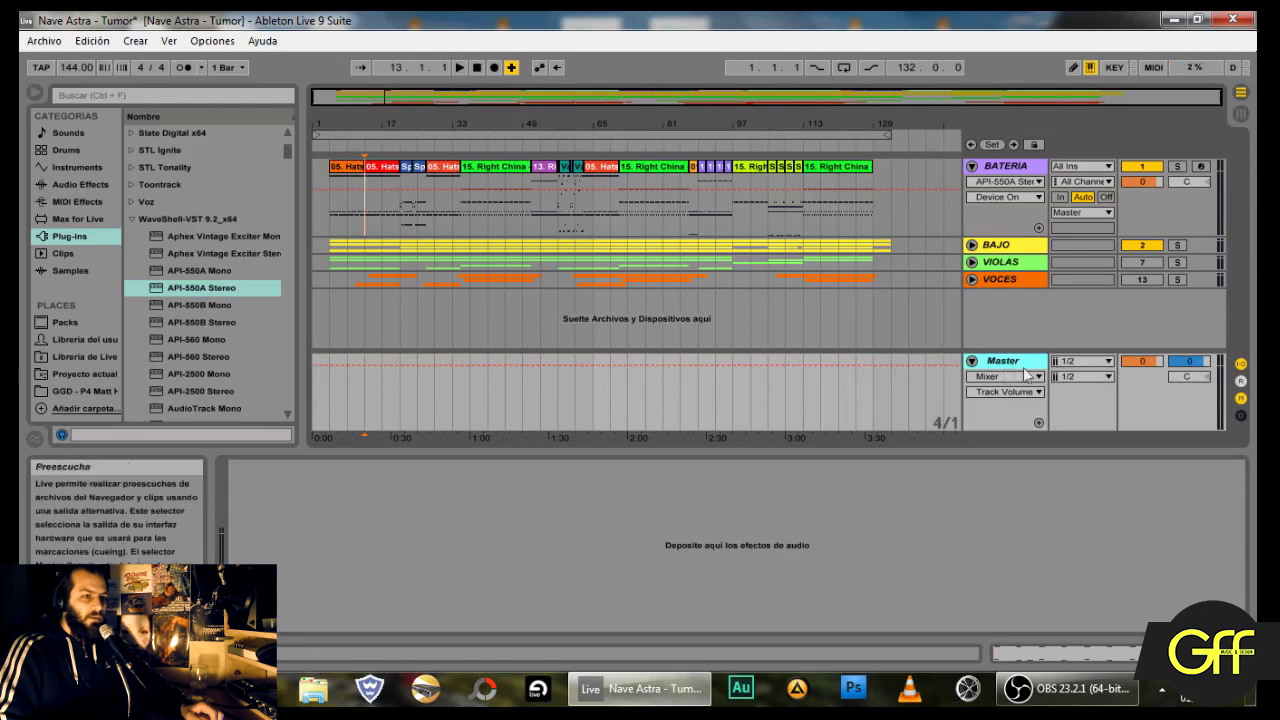
left_click_drag(1153, 366, 1153, 376)
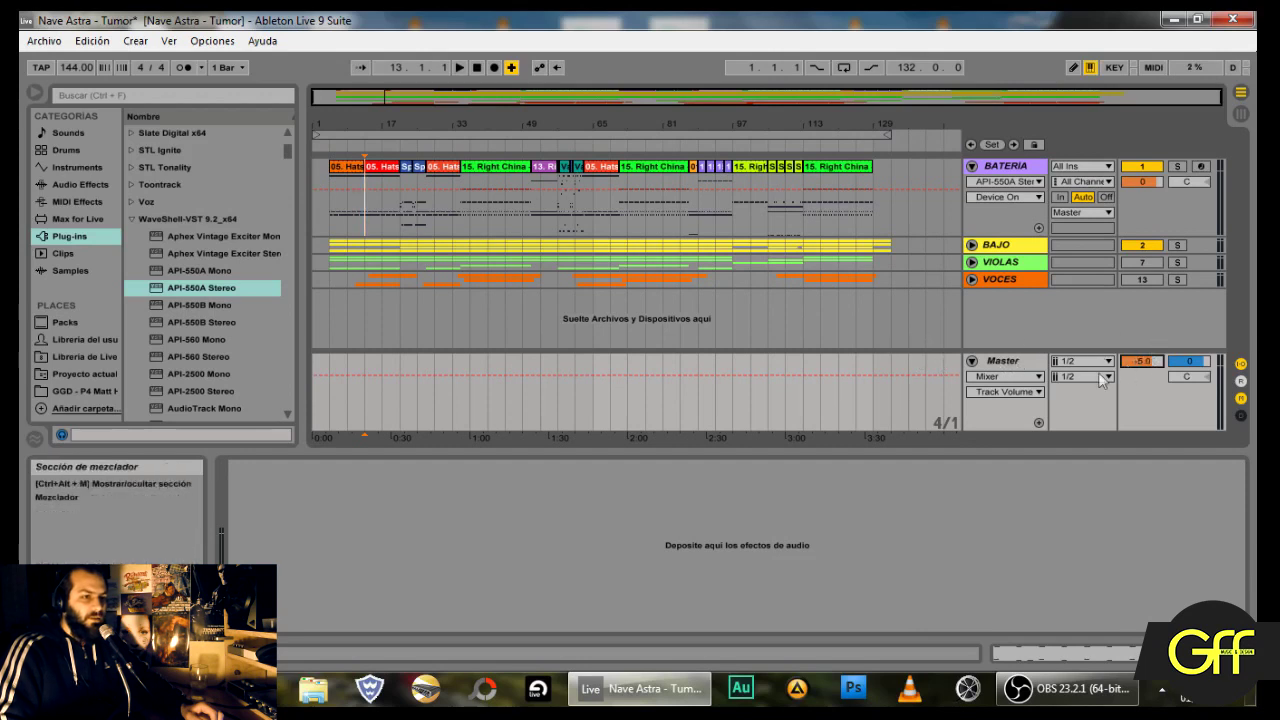
left_click(1014, 364)
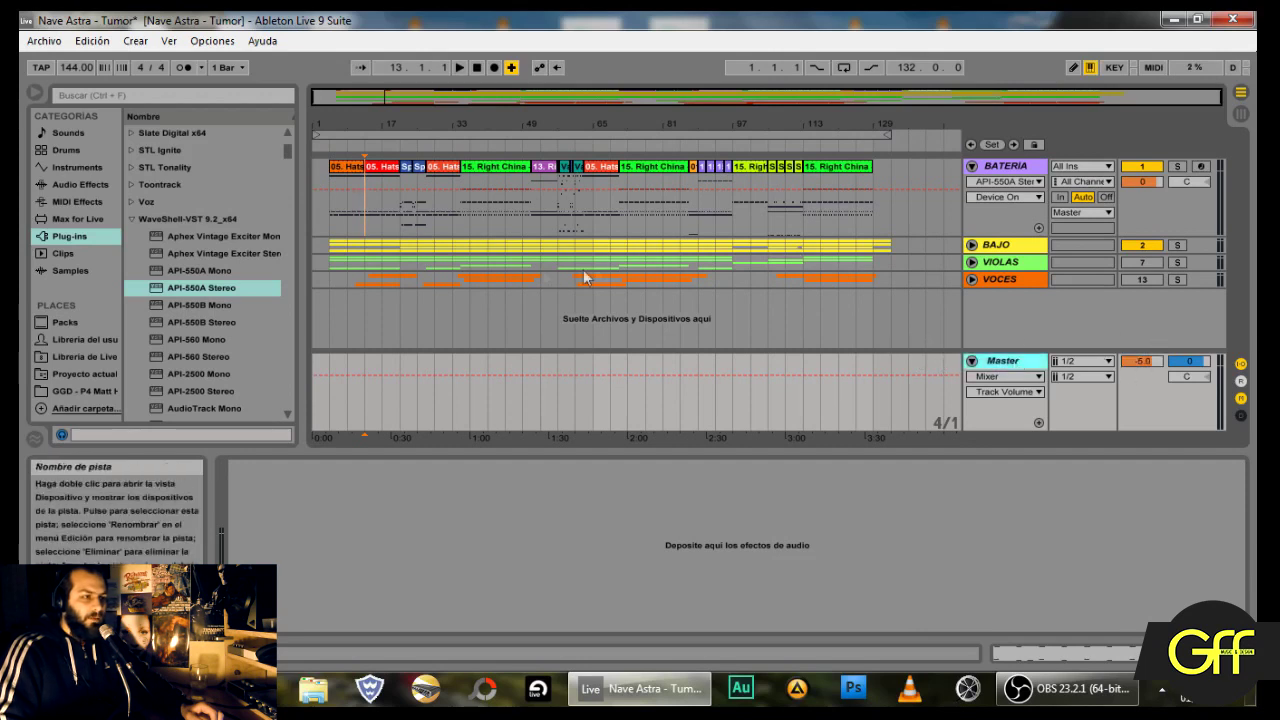
Step: Fold the BATERIA track and expand the BAJO group to show its bass tracks
left_click(396, 200)
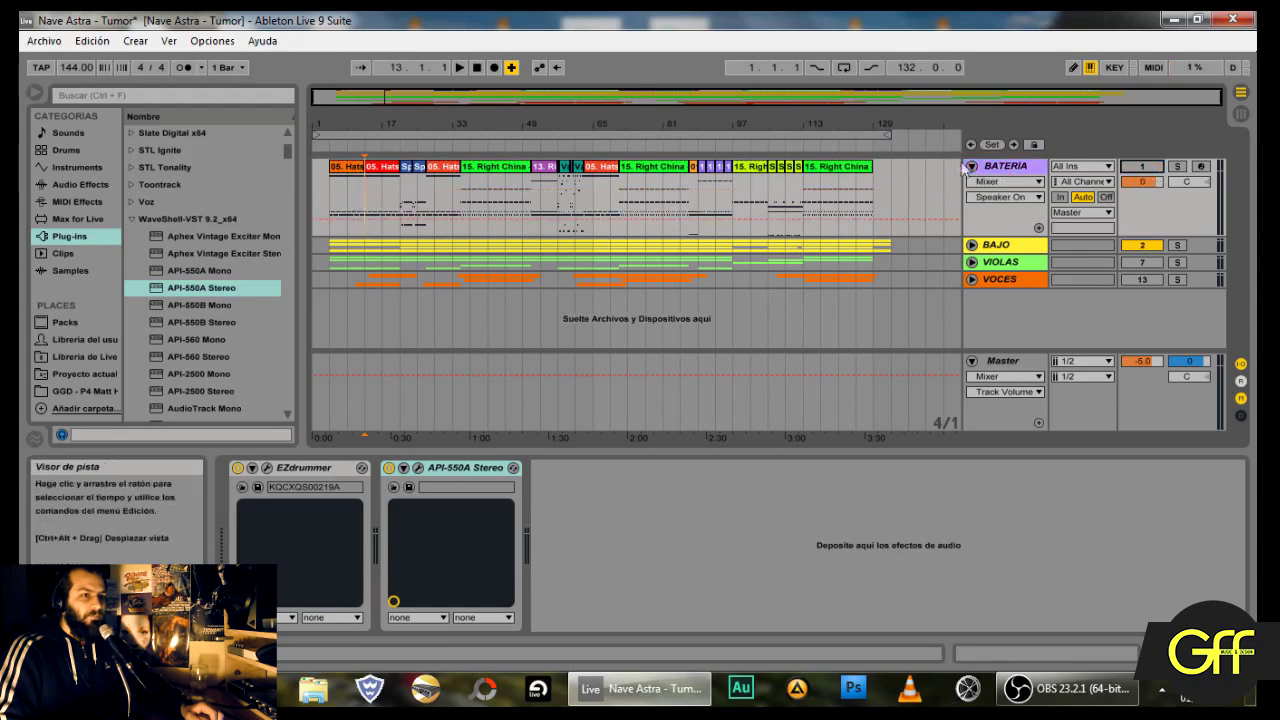
left_click(970, 167)
left_click(980, 183)
left_click(971, 183)
Step: Look through the DI, AMPEG, MXR and 57 tracks inside the BAJO group
scroll(1025, 257, "down", 4)
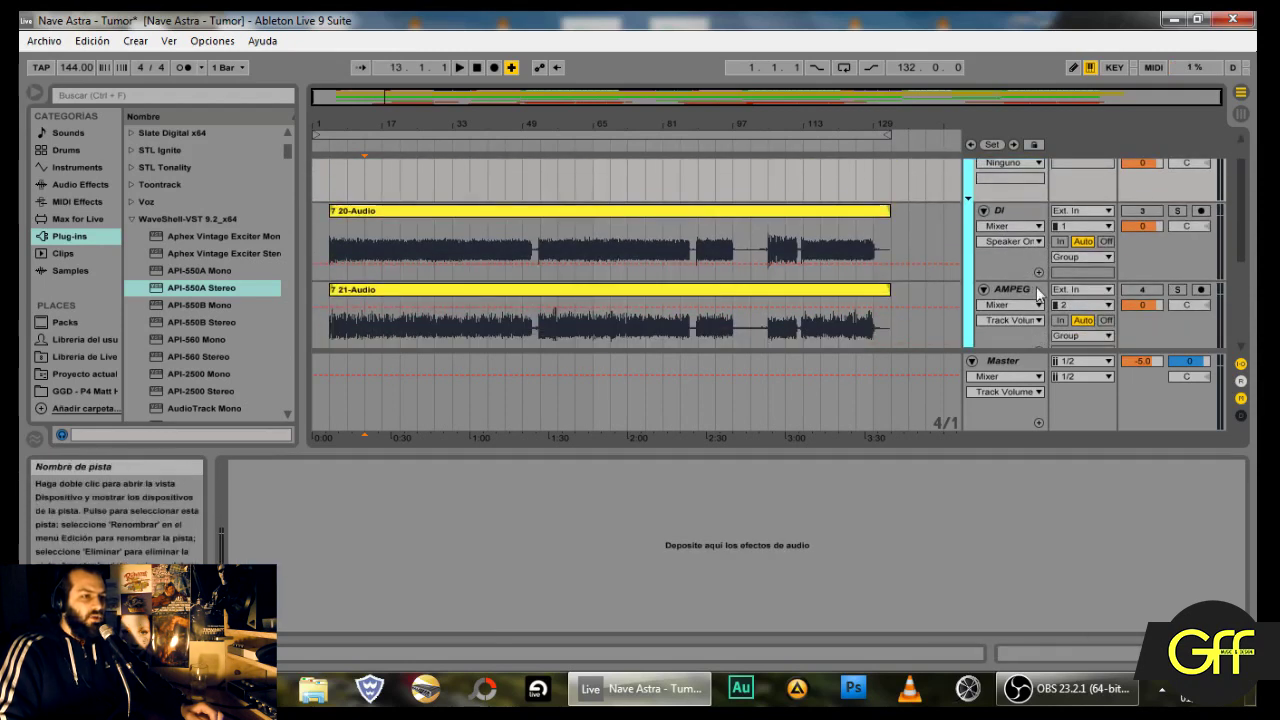
scroll(998, 278, "down", 3)
scroll(1005, 268, "up", 5)
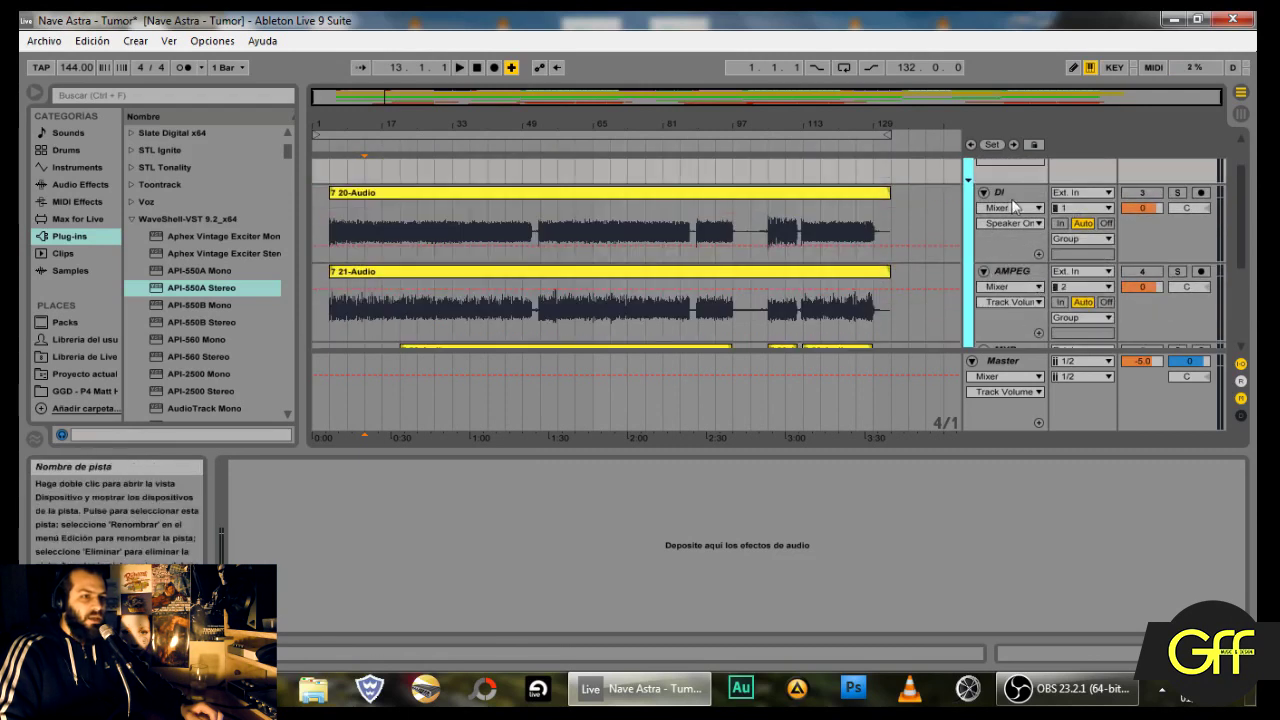
scroll(1015, 252, "down", 1)
left_click(1016, 253)
scroll(1018, 255, "down", 3)
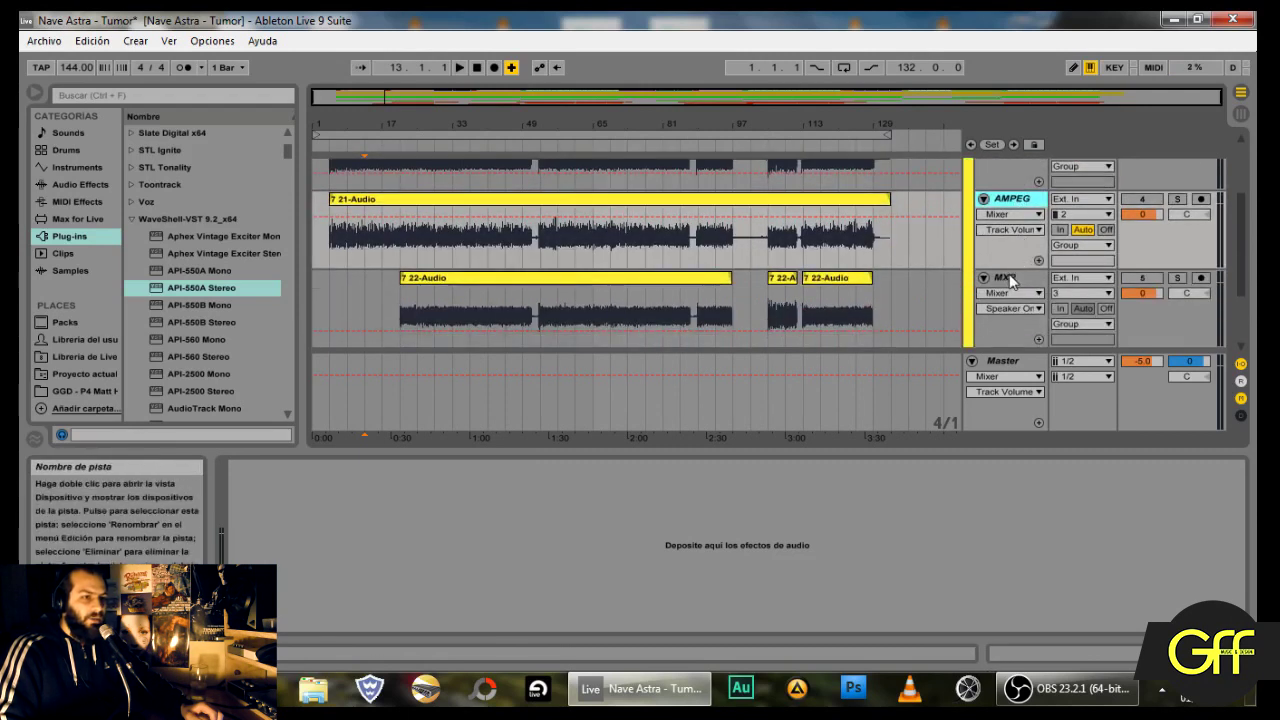
left_click(1008, 277)
scroll(1025, 281, "down", 4)
left_click(1018, 289)
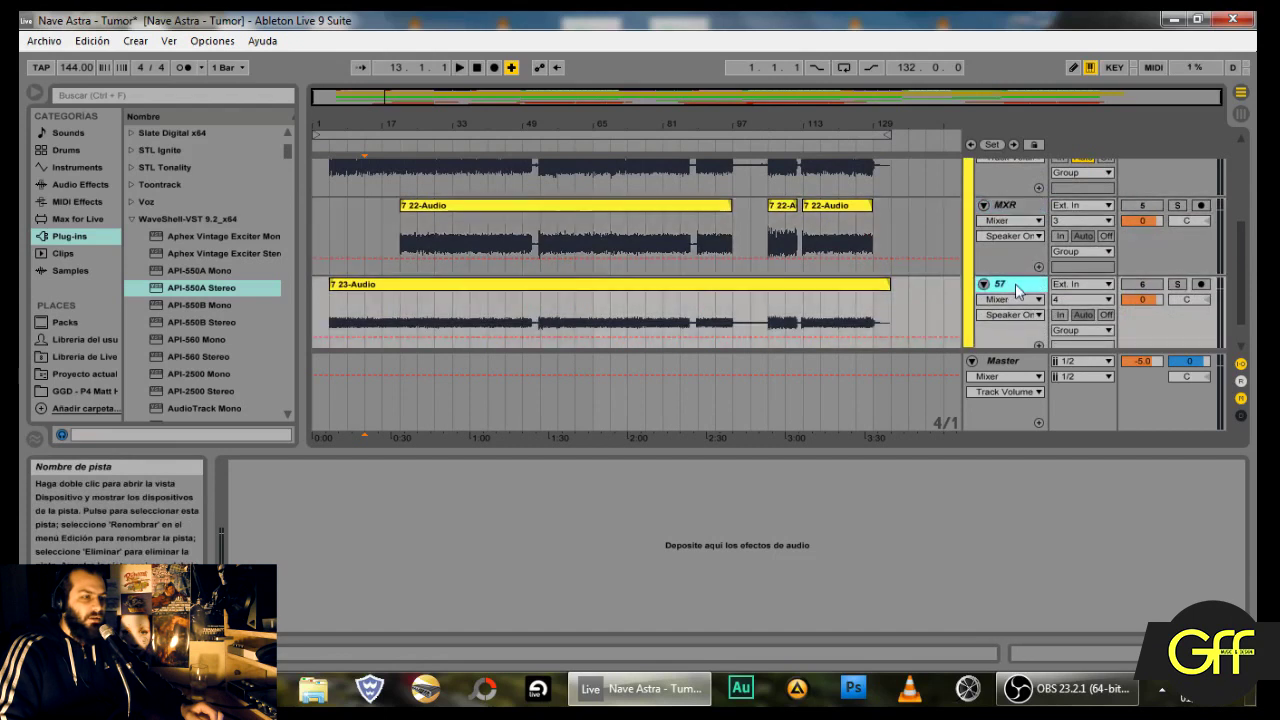
scroll(1025, 290, "up", 4)
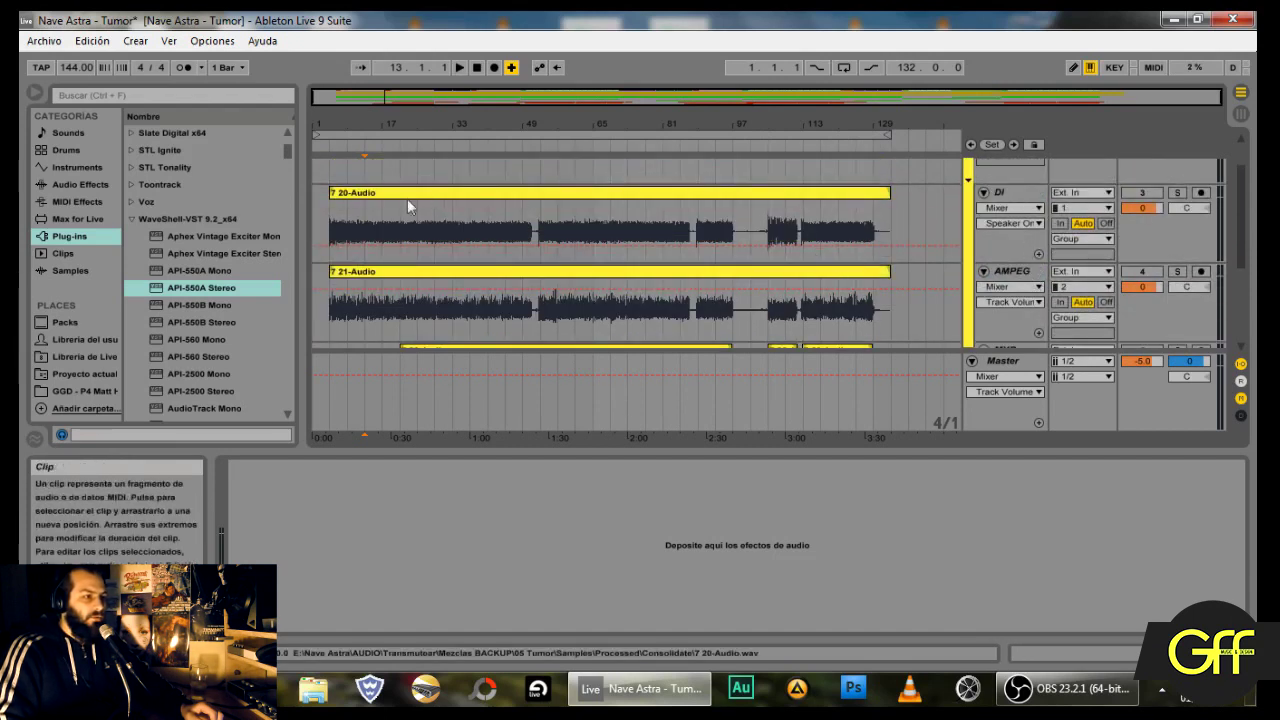
Step: Place the insert marker at bar 21 on the DI track and fold the AMPEG and 57 tracks
left_click(400, 241)
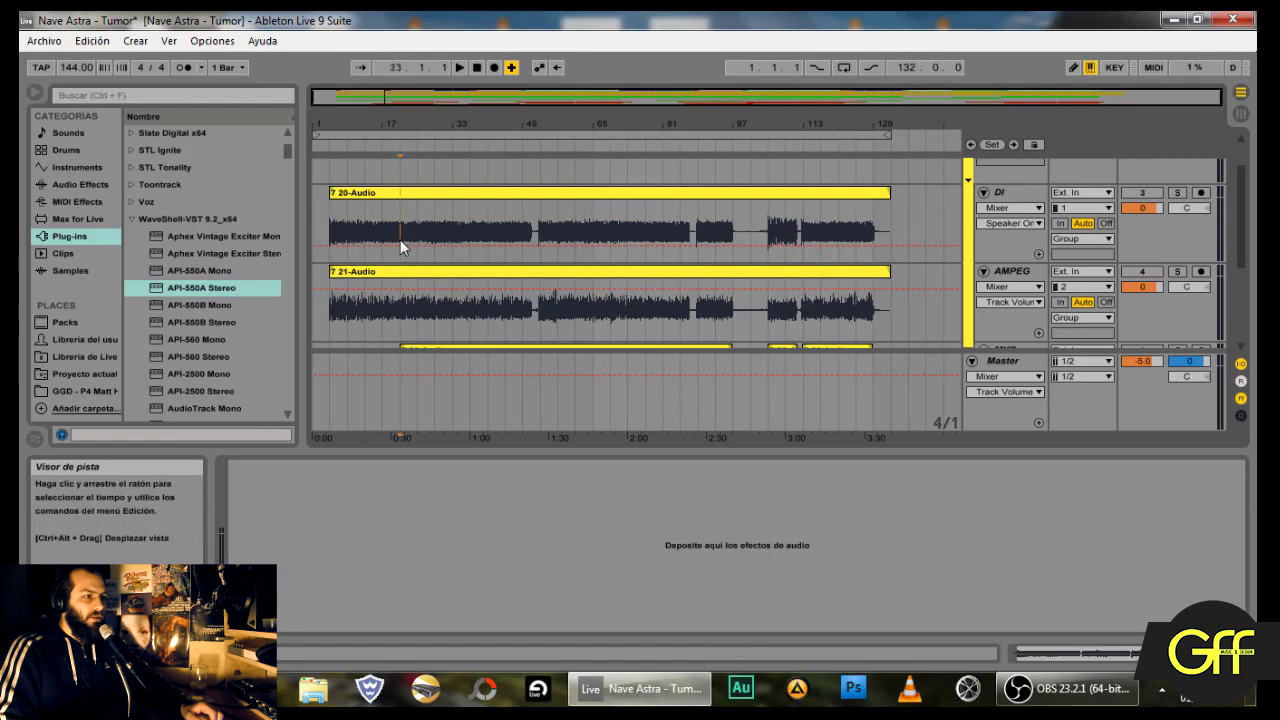
left_click(984, 271)
scroll(1000, 290, "down", 2)
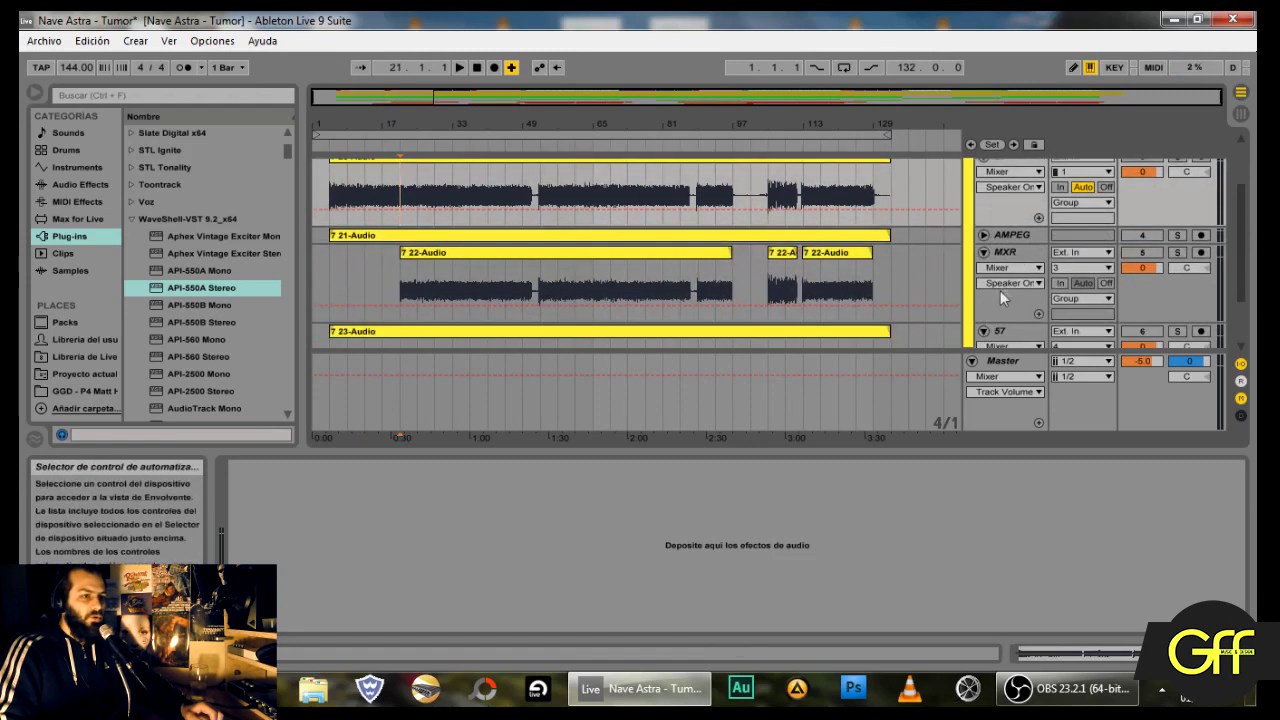
left_click(984, 332)
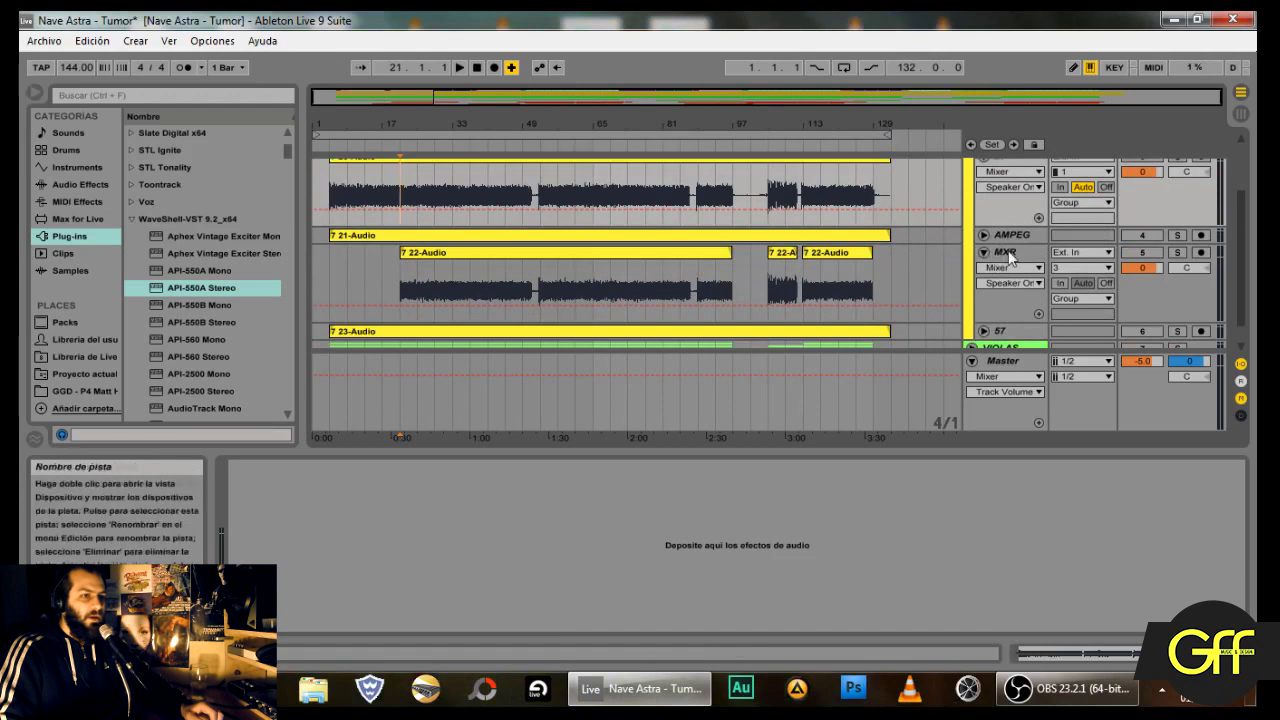
Step: Move the MXR track above AMPEG, directly below the DI track
scroll(1012, 258, "up", 1)
left_click(1010, 286)
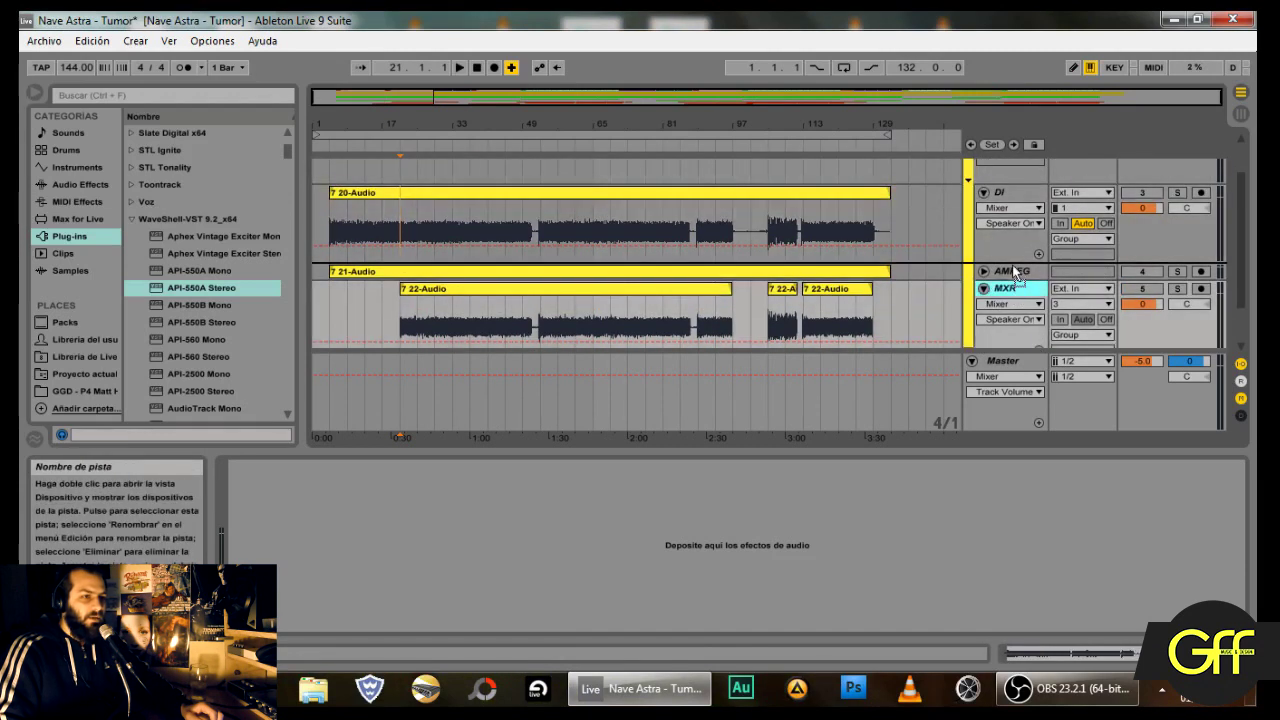
left_click_drag(1014, 270, 1012, 270)
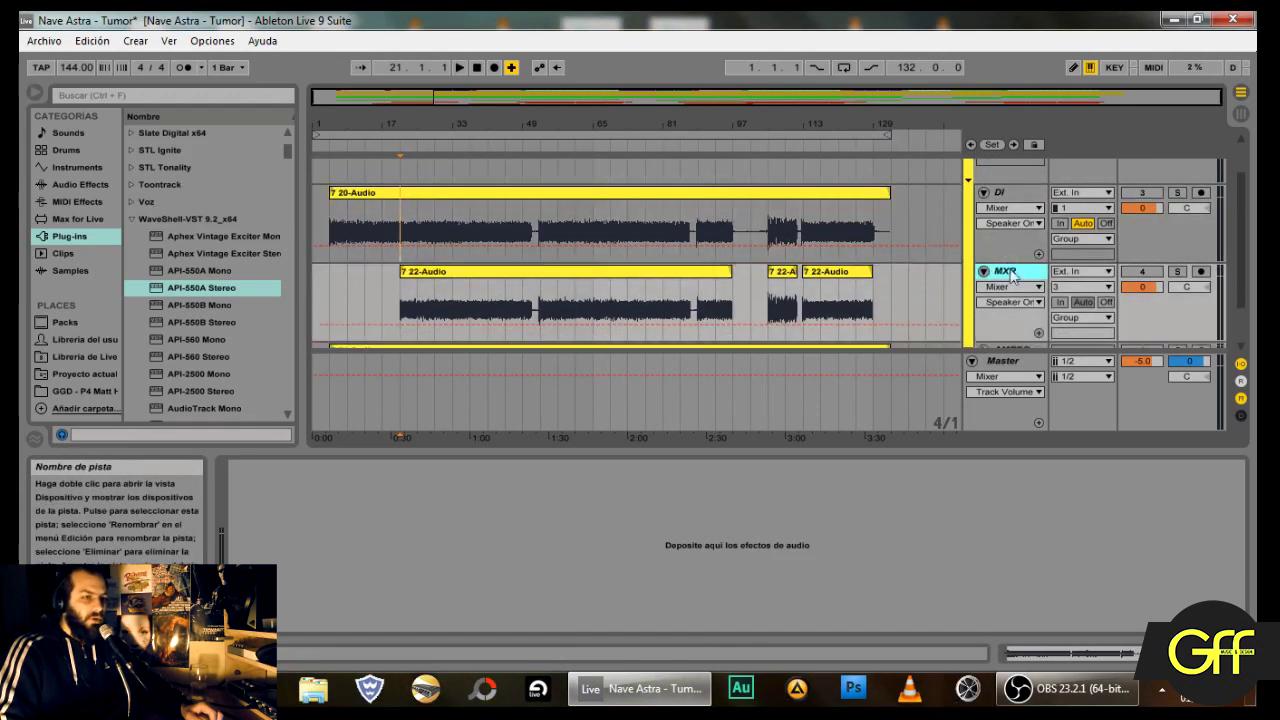
Step: Review the order of the DI, MXR, AMPEG and 57 tracks within the BAJO group
scroll(1007, 291, "down", 2)
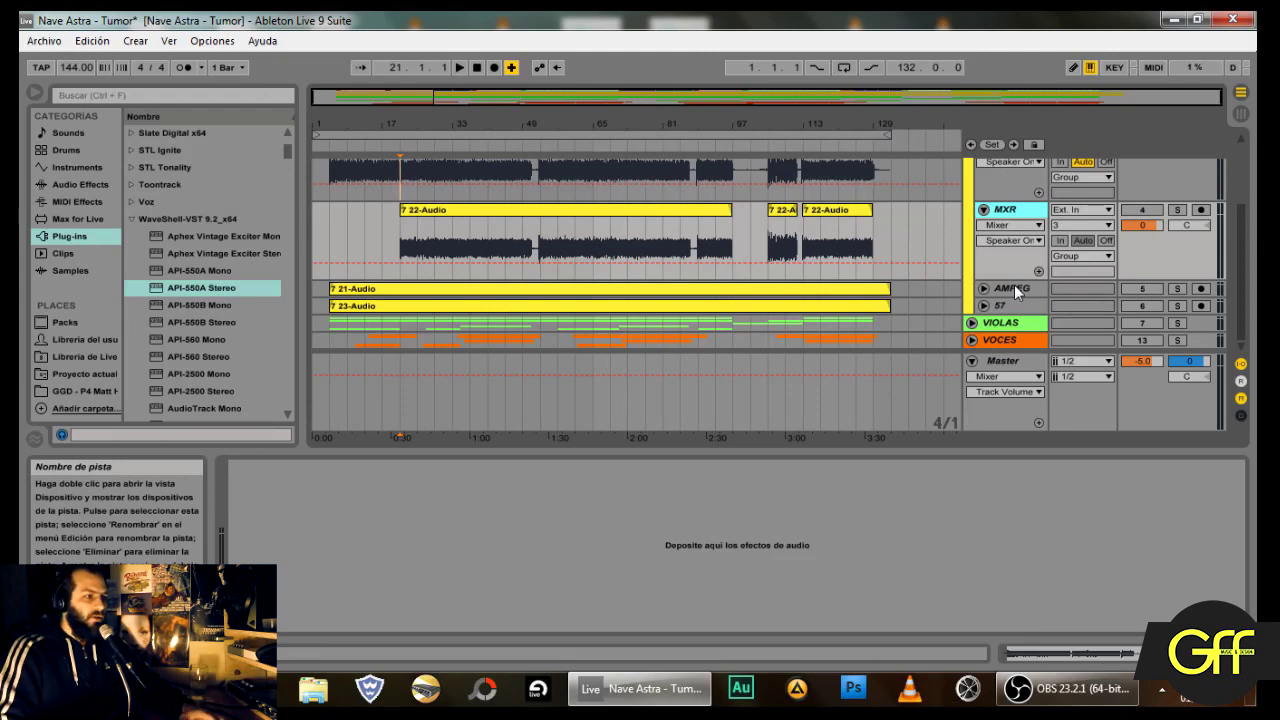
scroll(1014, 284, "up", 2)
scroll(1016, 285, "up", 3)
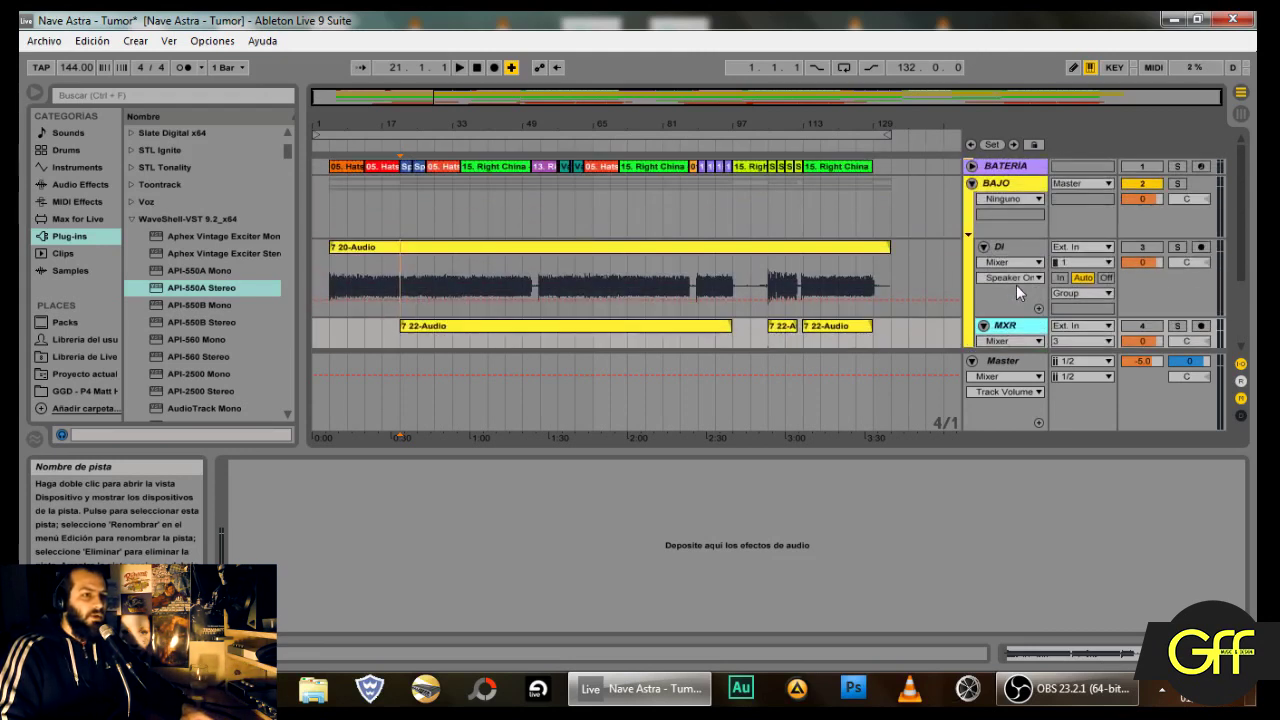
scroll(1030, 290, "down", 5)
left_click(1024, 292)
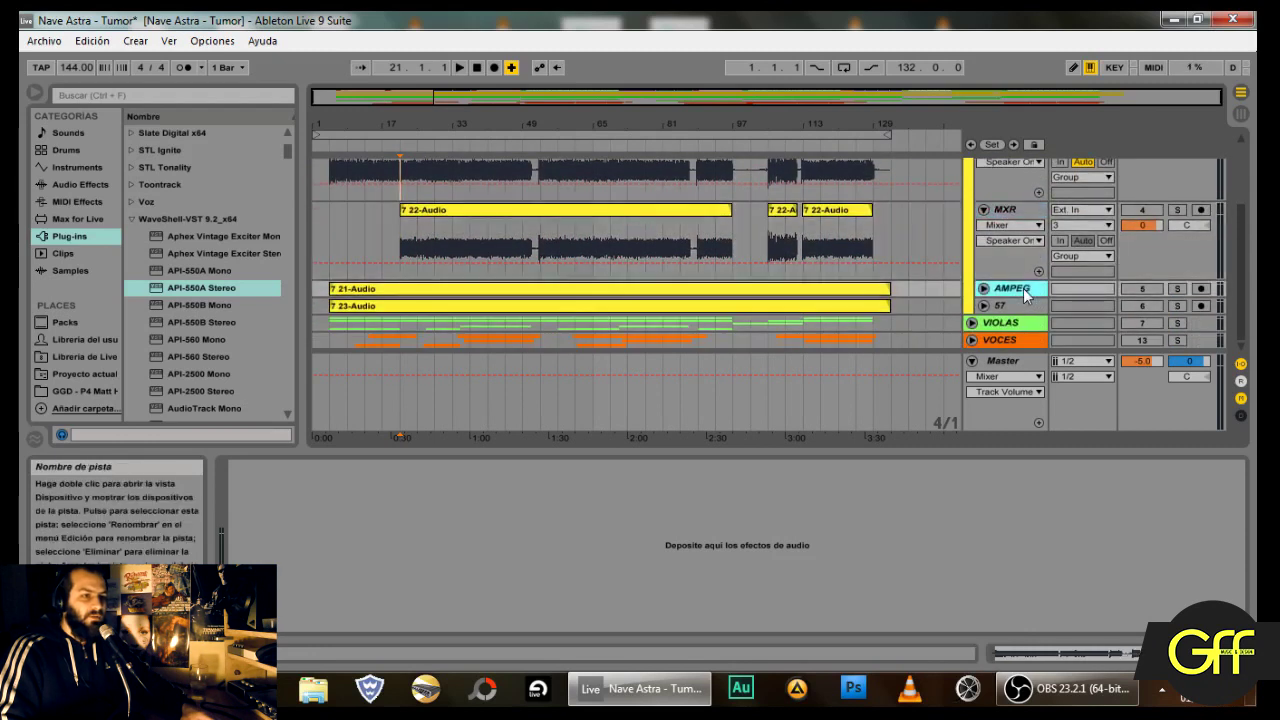
scroll(1015, 263, "up", 3)
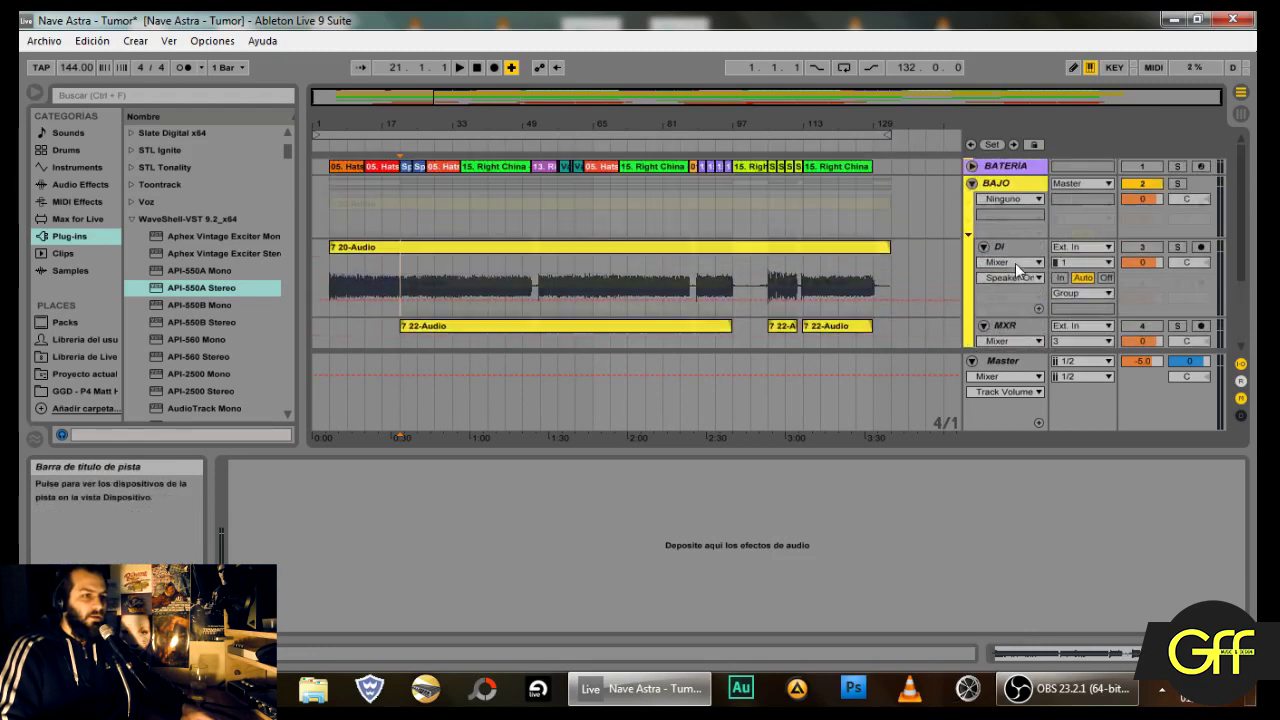
left_click(1020, 250)
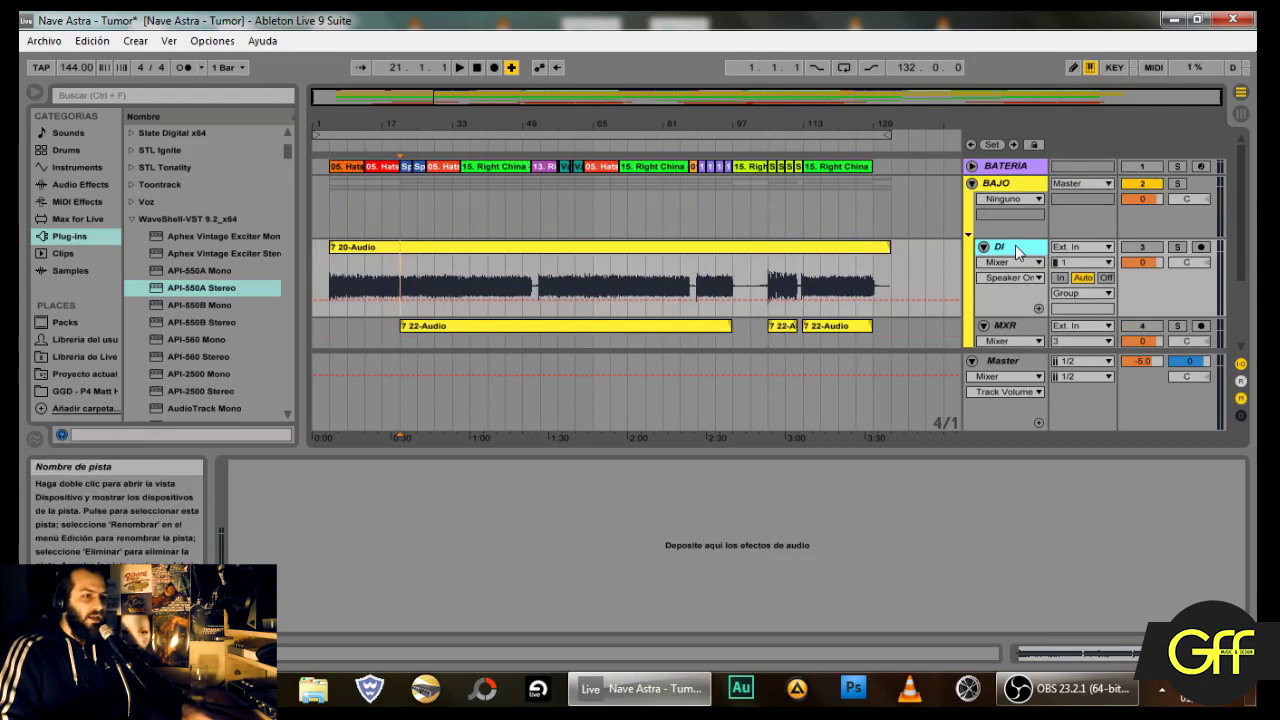
scroll(1018, 251, "down", 5)
scroll(1005, 254, "up", 5)
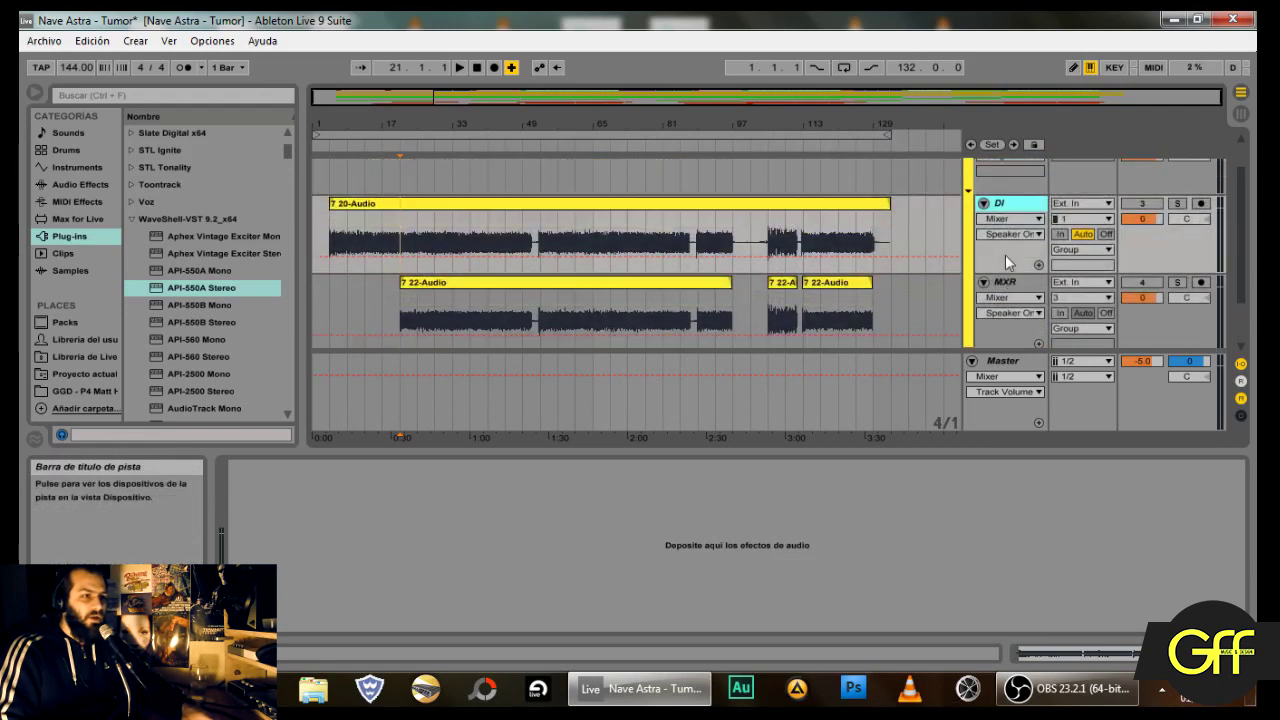
left_click(983, 325)
scroll(990, 300, "down", 4)
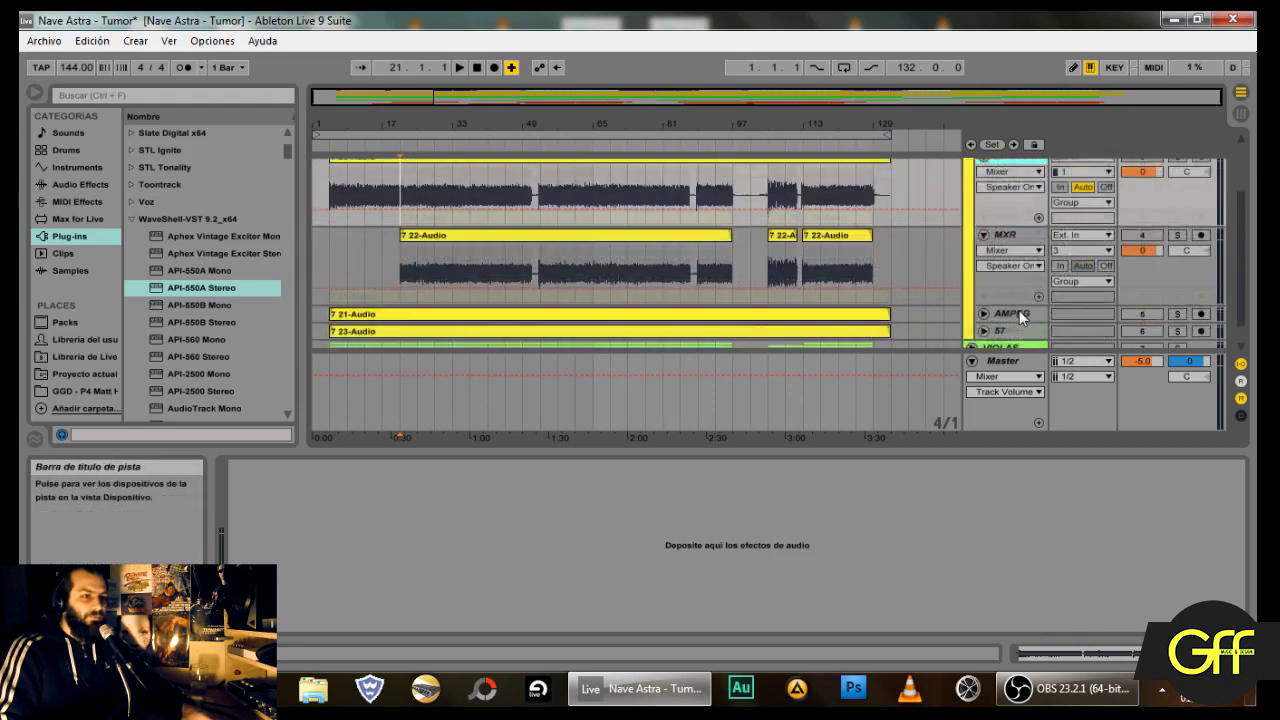
scroll(998, 288, "up", 3)
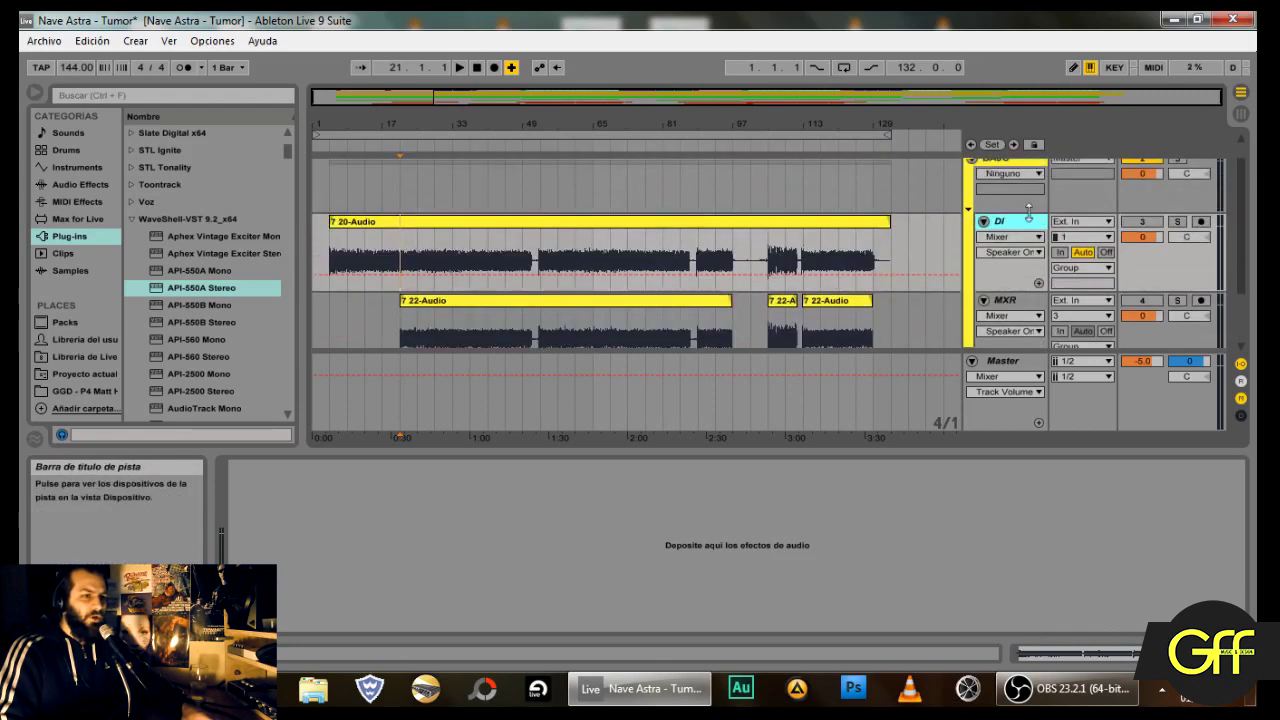
scroll(1017, 255, "down", 3)
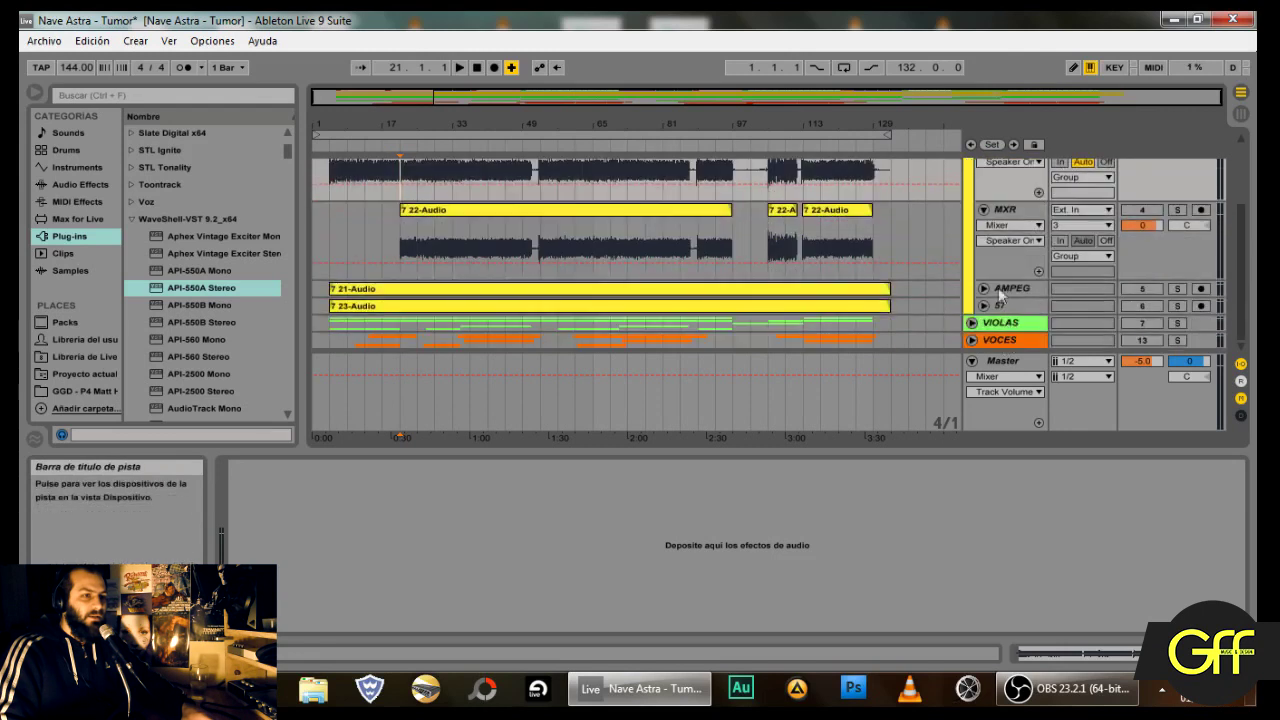
scroll(1017, 260, "up", 3)
Step: Move the MXR track above DI so it comes first in the BAJO group
left_click(1020, 280)
left_click_drag(1020, 280, 1010, 240)
scroll(1024, 262, "down", 3)
scroll(1023, 269, "up", 3)
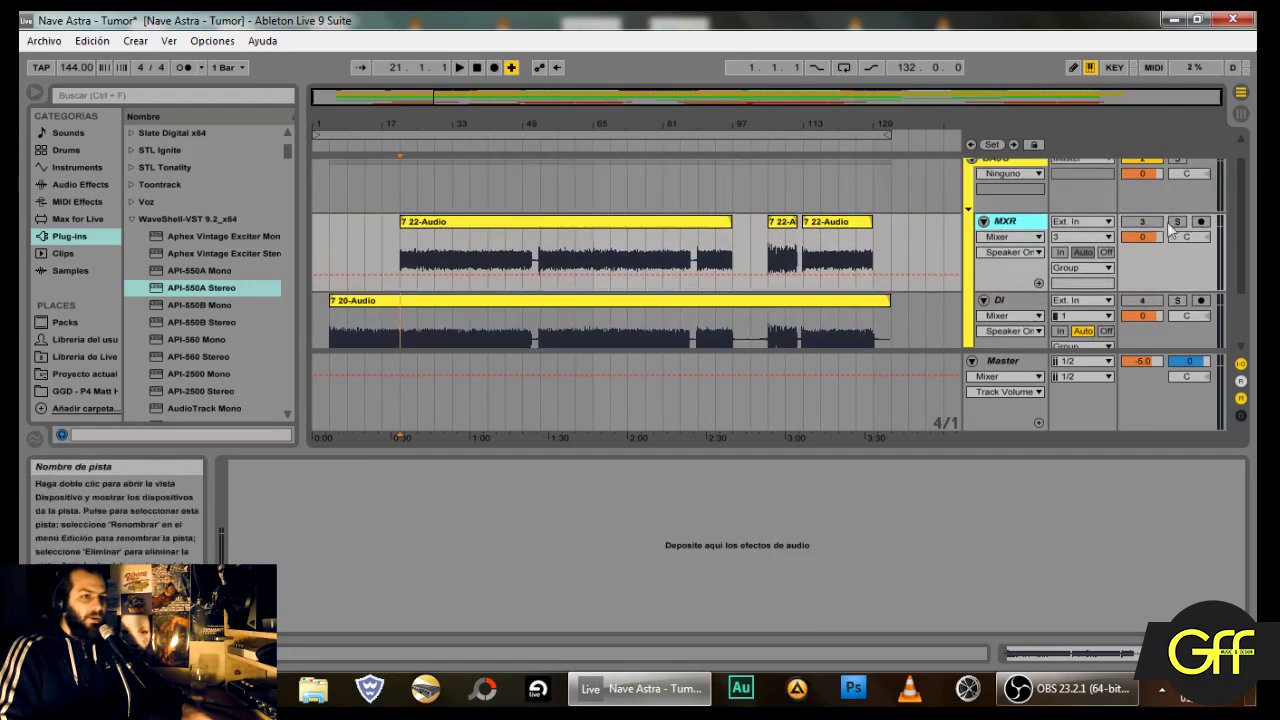
Step: Activate the MXR track and play it from bar 21 with the Master volume set to -2.0
left_click(1130, 228)
left_click(1008, 224)
scroll(1012, 260, "up", 1)
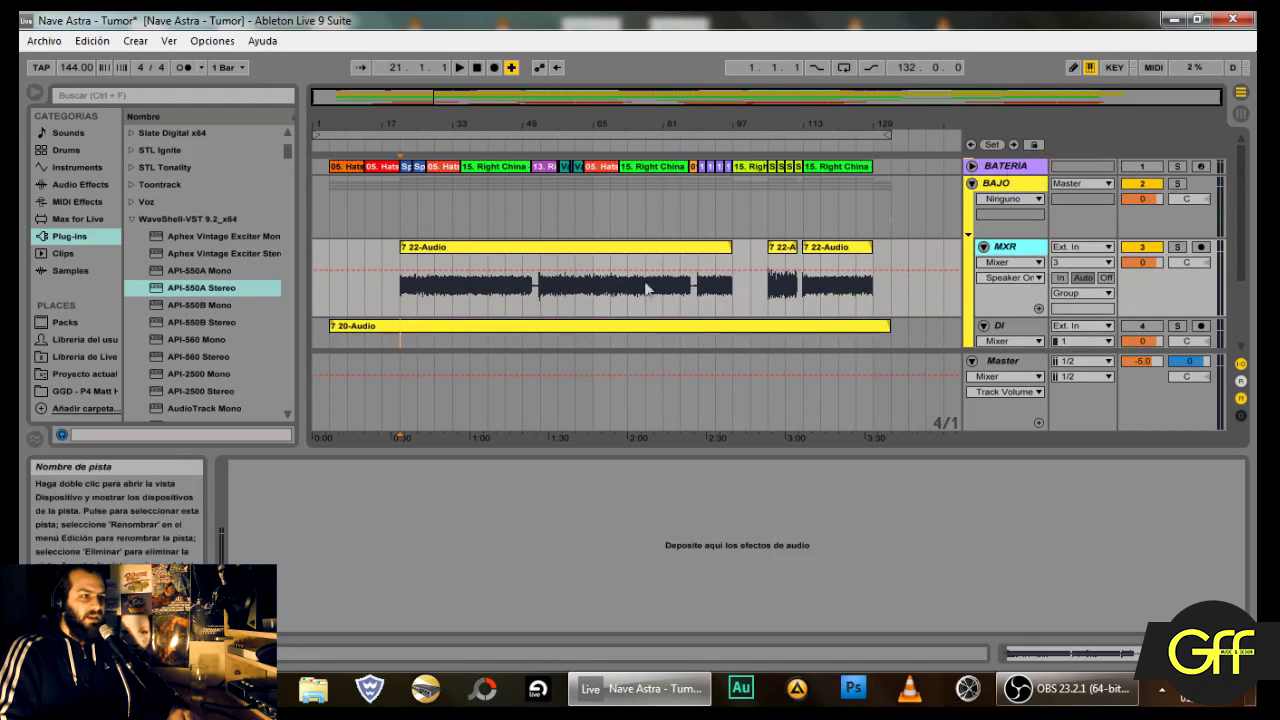
left_click(404, 290)
key("space")
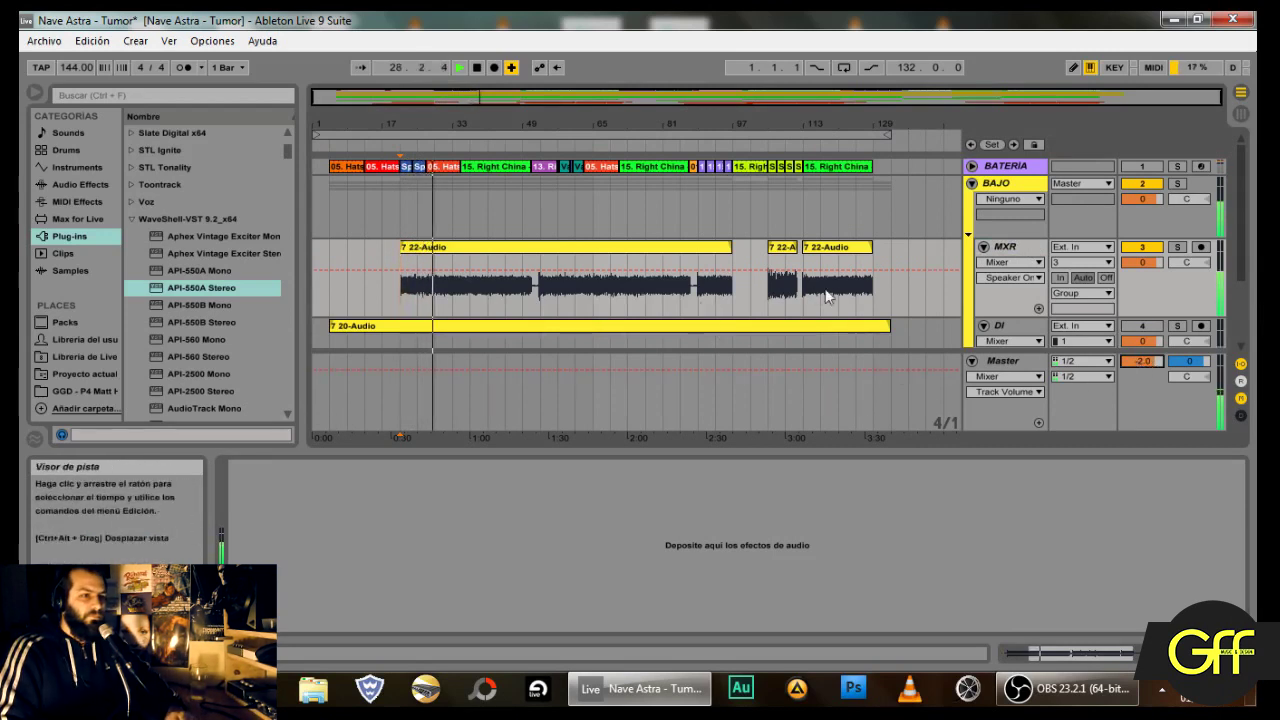
Step: Compare the DI bass track with MXR during playback, and stop with DI deactivated and MXR active
scroll(1150, 245, "down", 3)
scroll(1150, 265, "up", 1)
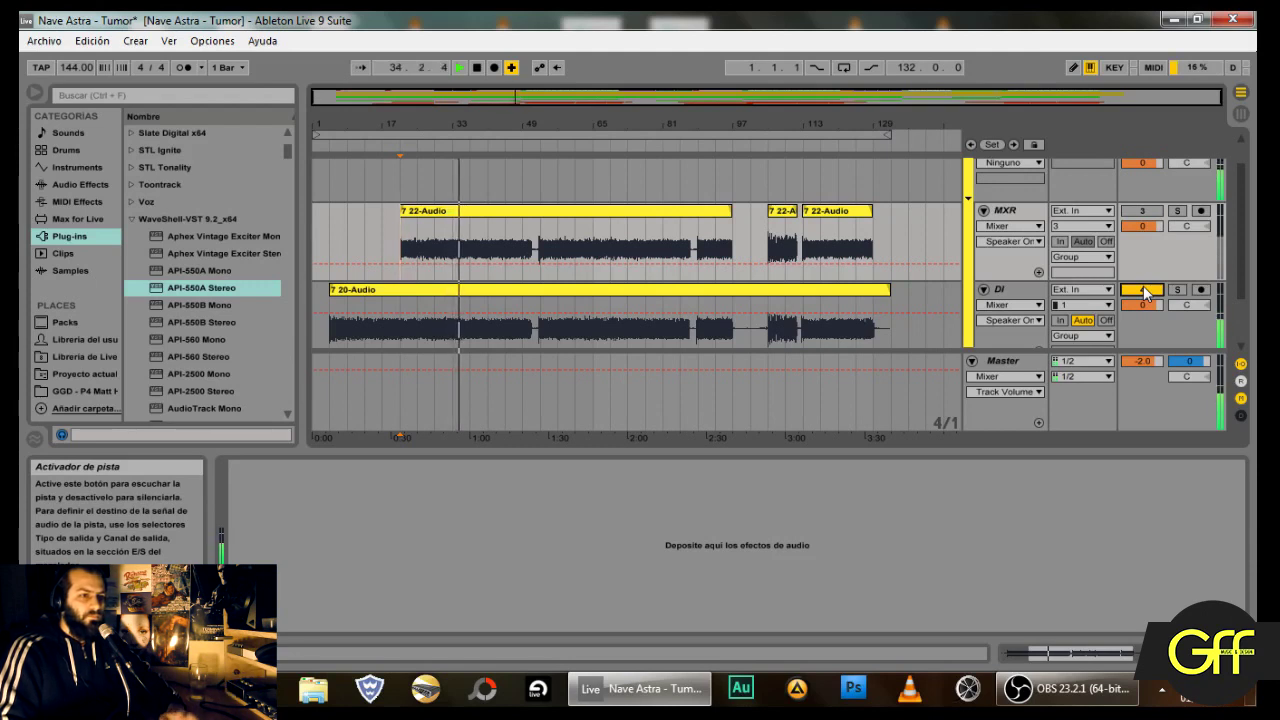
left_click(1143, 290)
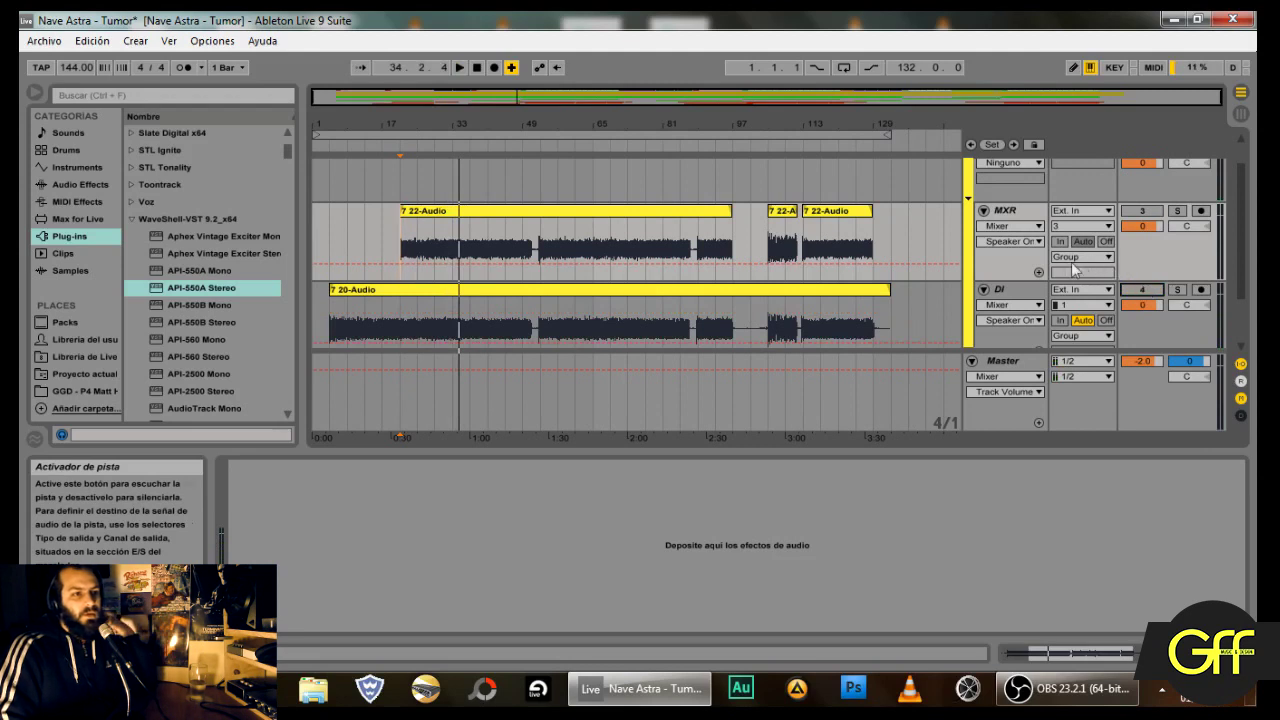
scroll(1075, 270, "up", 2)
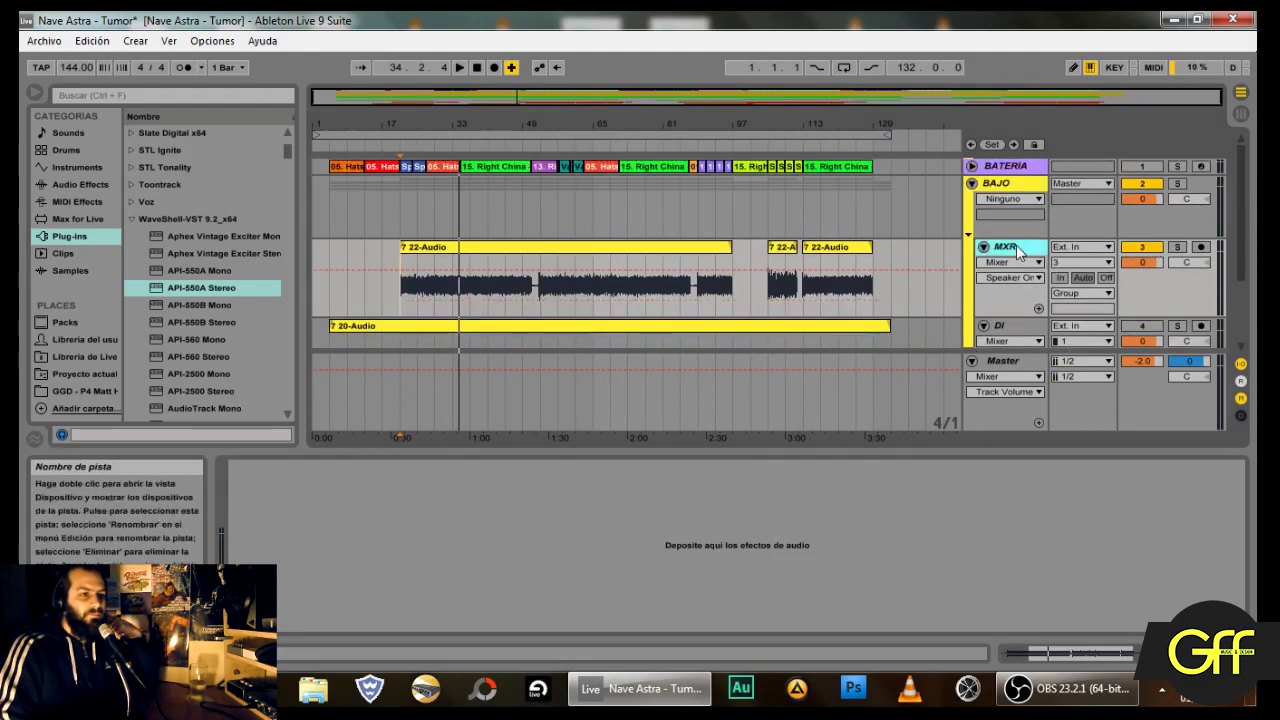
scroll(1030, 283, "down", 3)
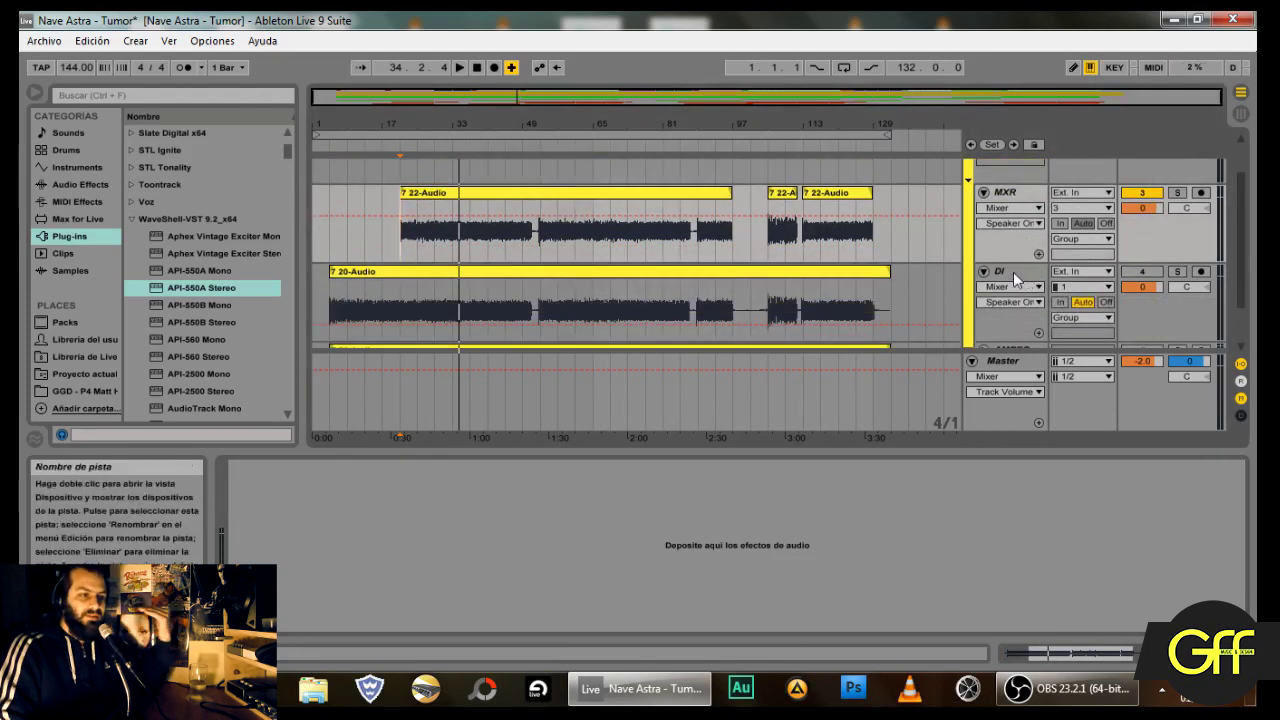
Step: Add the VComp Mono plug-in from the WaveShell collection to the MXR track
scroll(1013, 275, "up", 2)
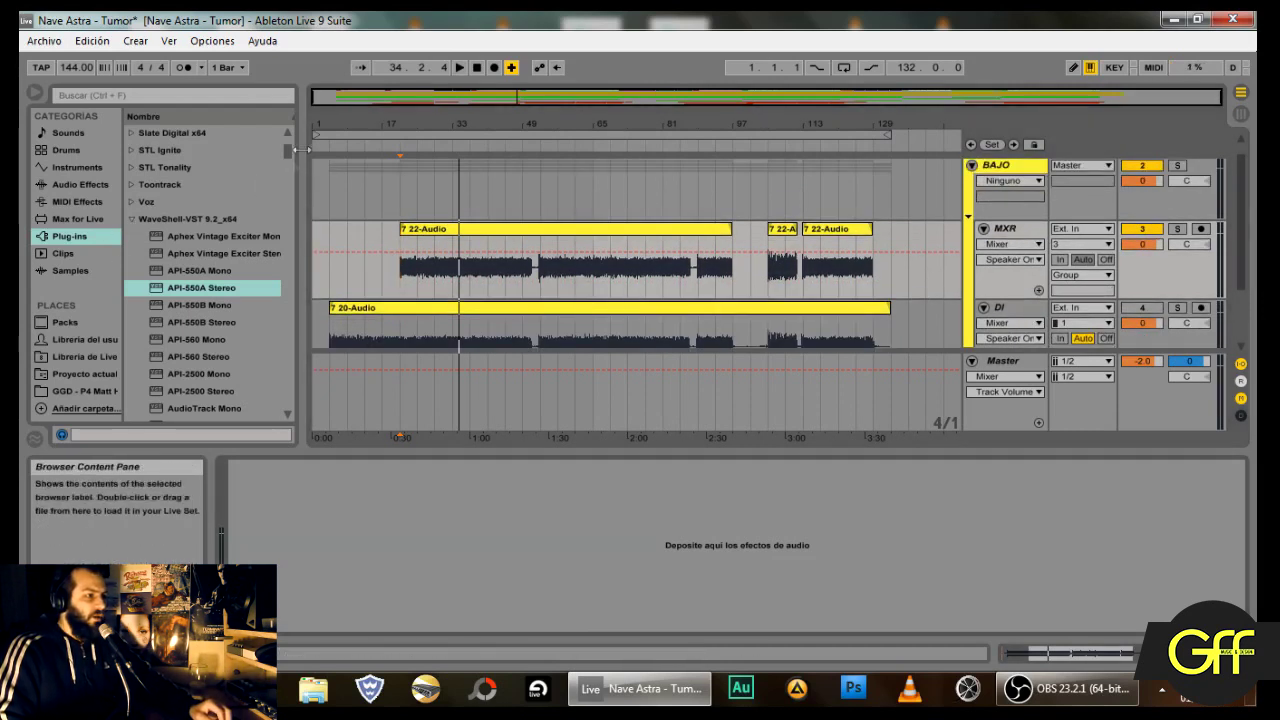
left_click_drag(286, 152, 285, 385)
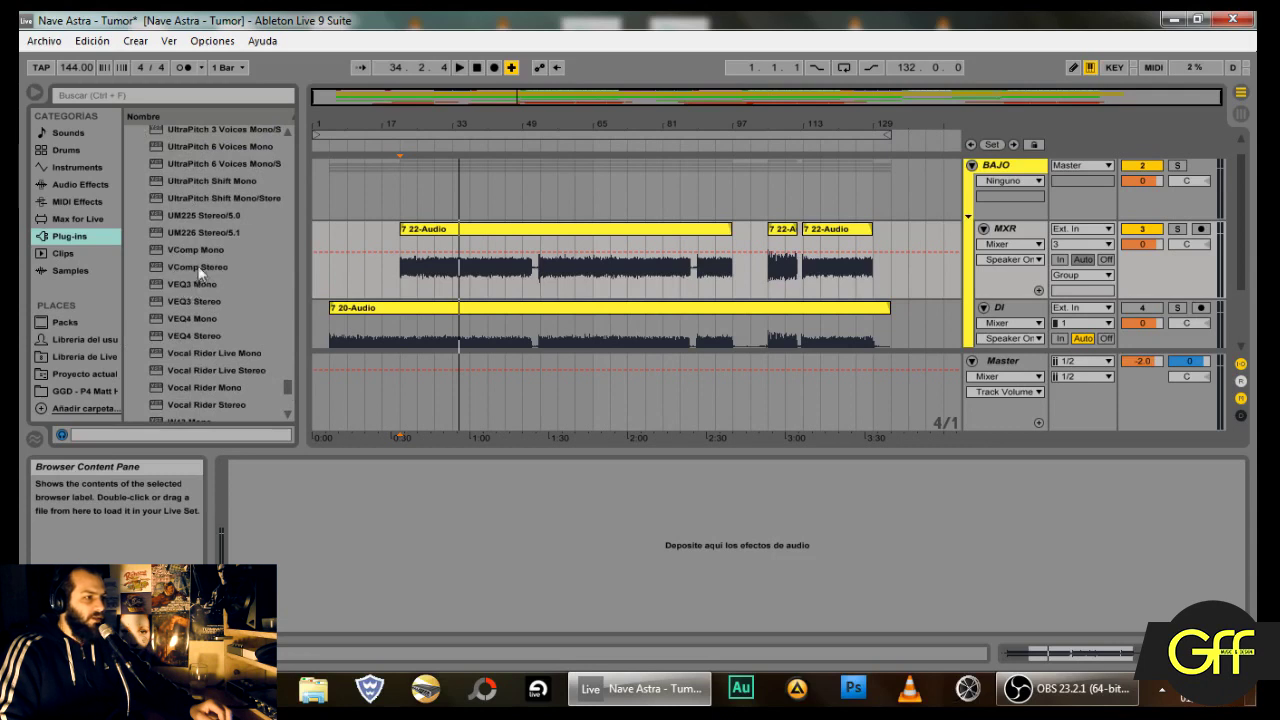
left_click_drag(196, 251, 382, 536)
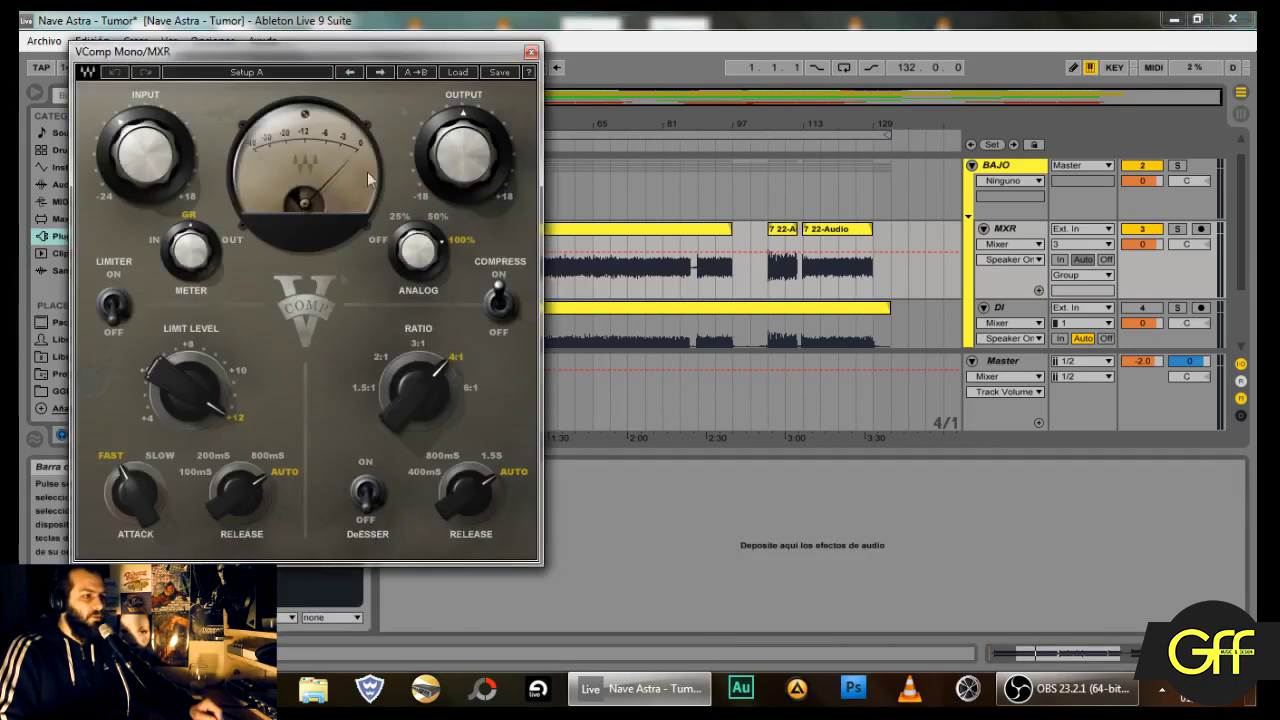
Step: Load the Elec bass factory preset in VComp Mono and close the plug-in window
left_click(455, 72)
left_click(401, 61)
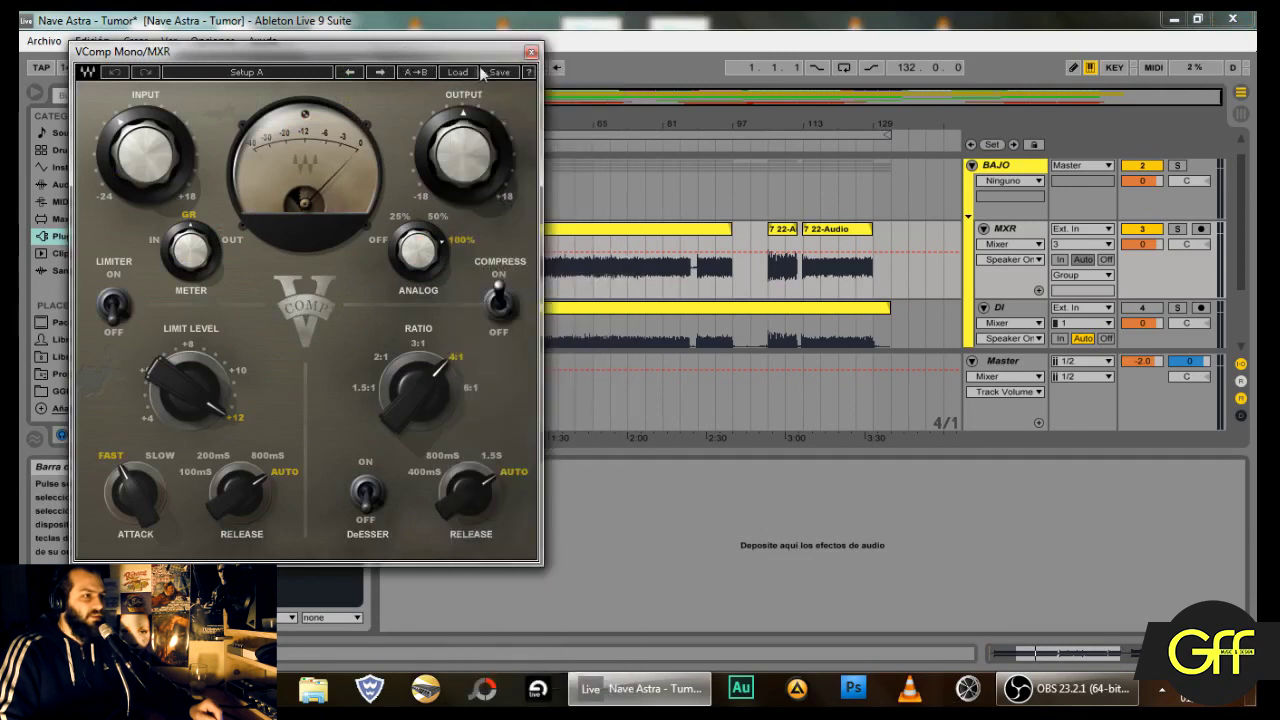
left_click(464, 76)
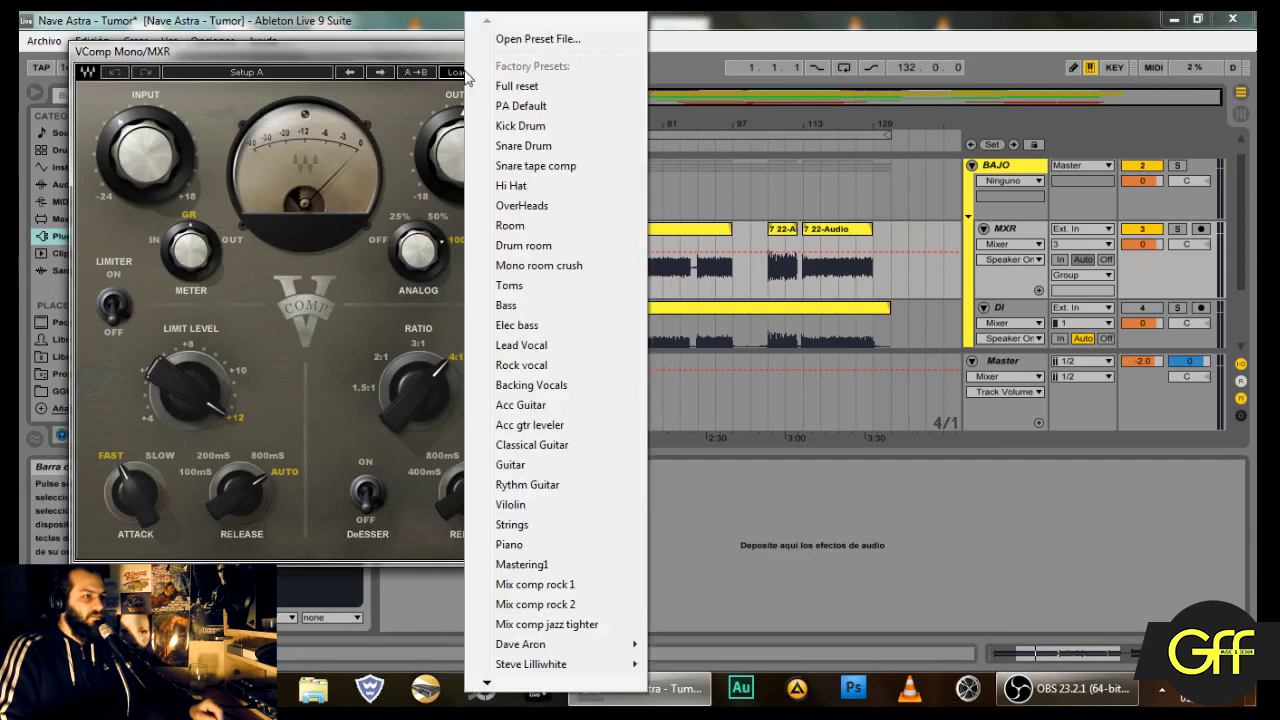
left_click(537, 328)
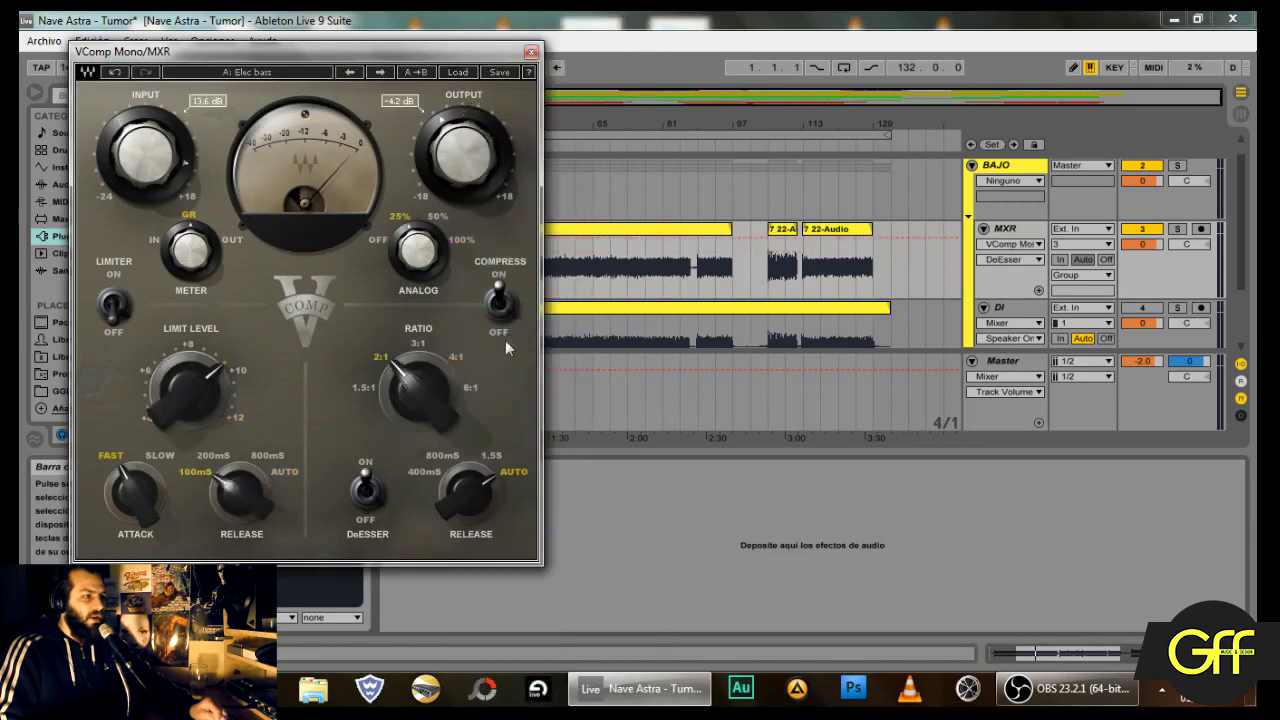
left_click(531, 52)
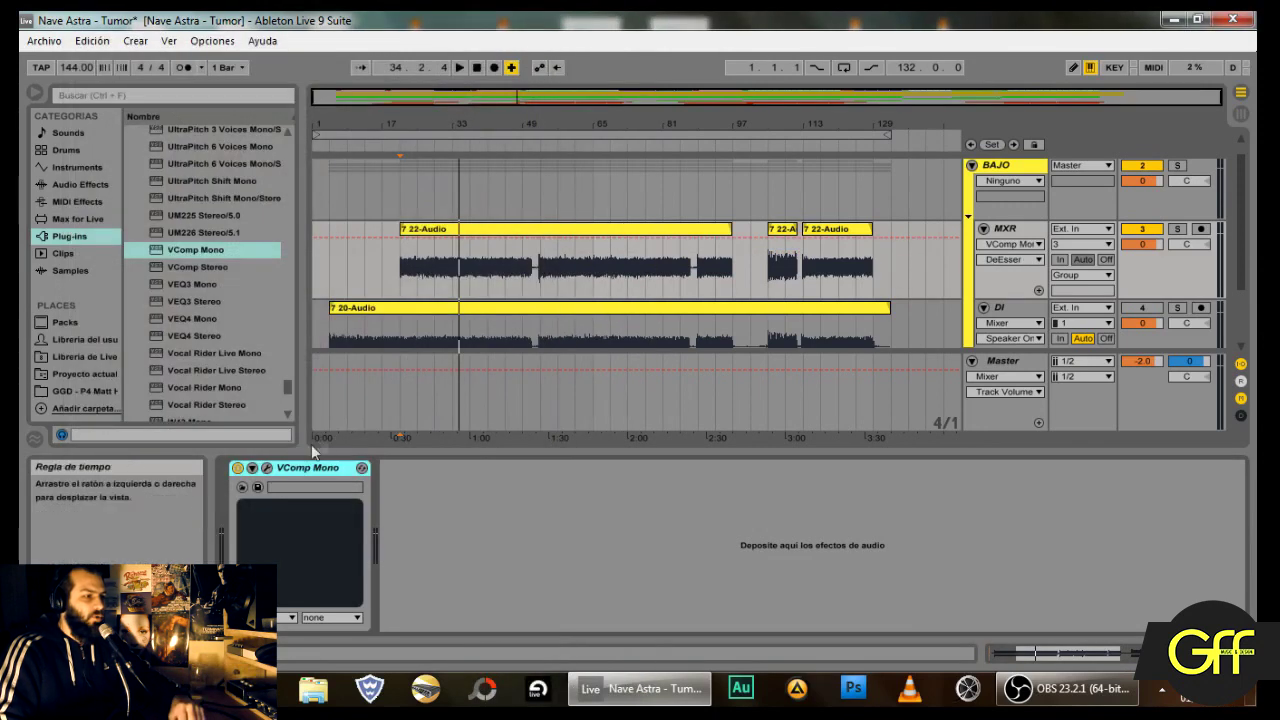
Step: Play MXR from bar 21, compare its sound with VComp Mono bypassed and active, and stop with the effect on
left_click(395, 265)
key("space")
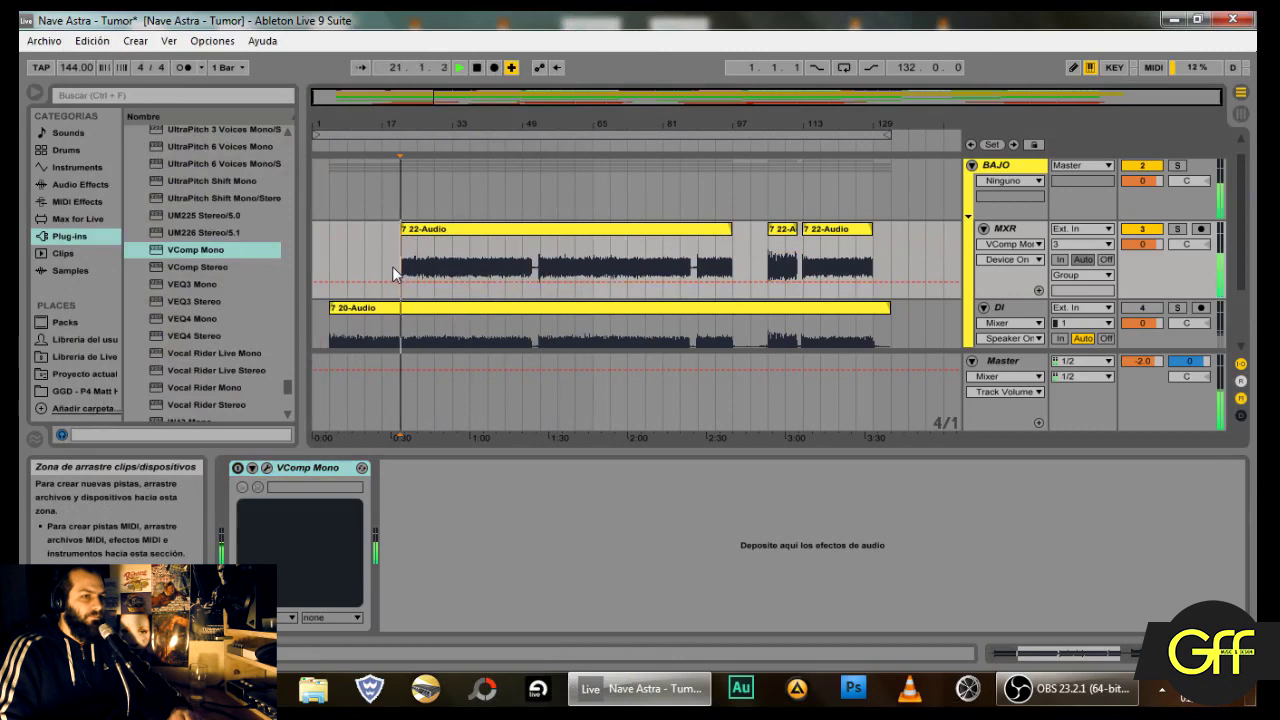
left_click(237, 469)
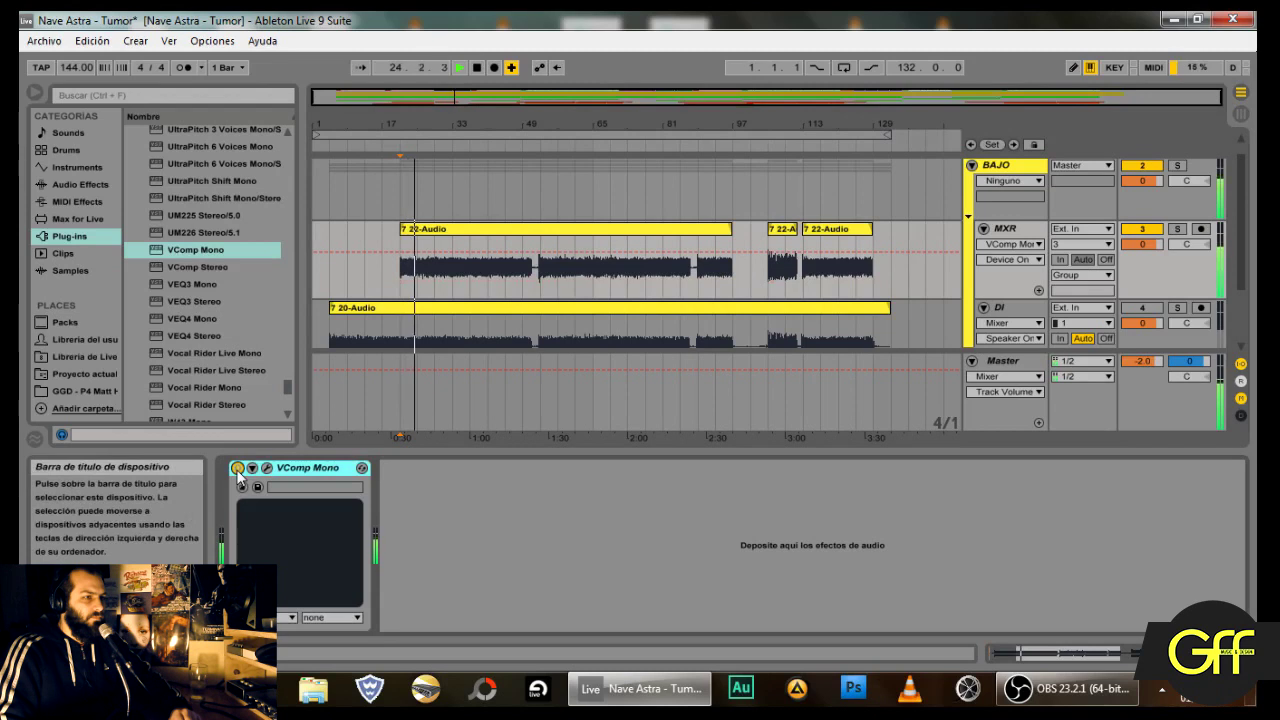
left_click(238, 470)
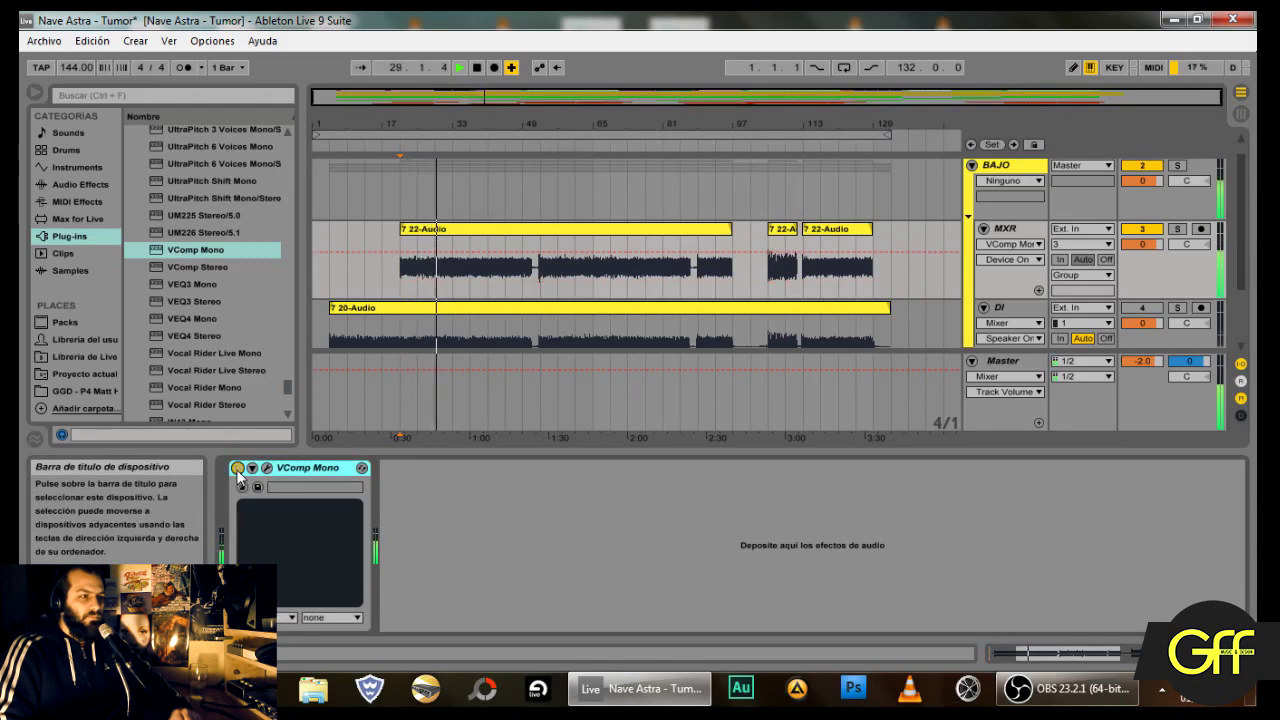
key("space")
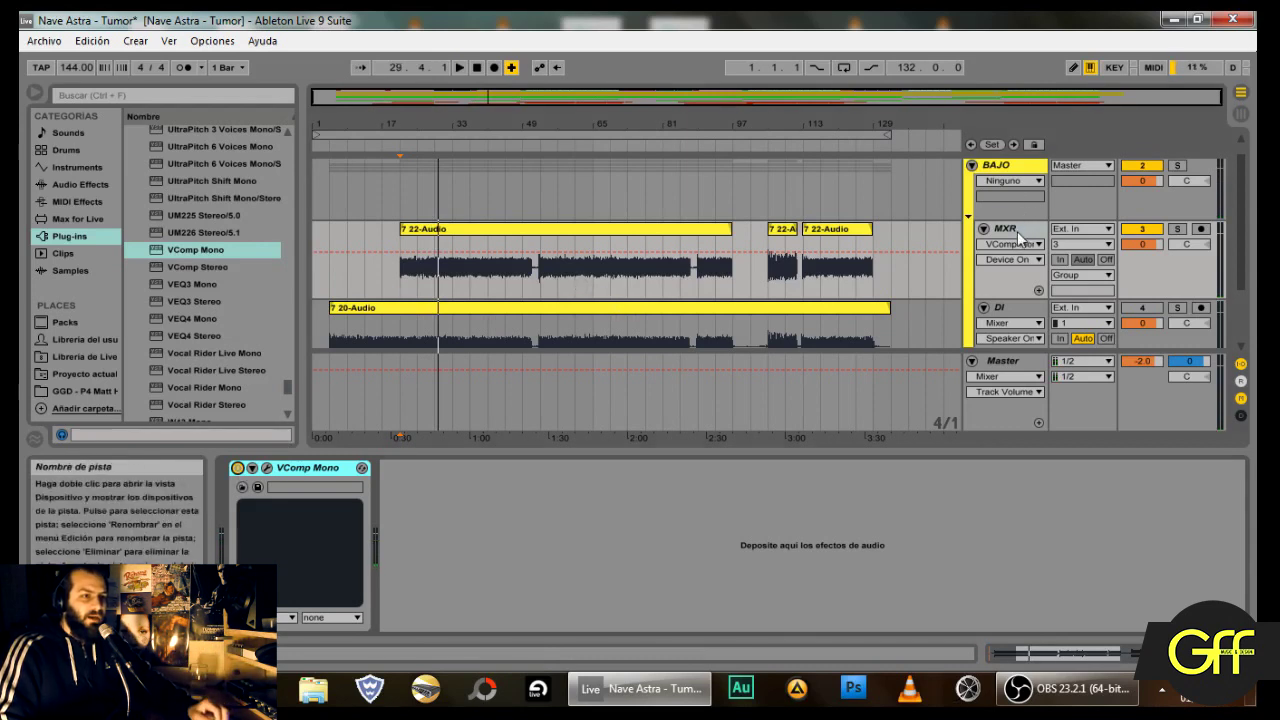
Step: Collapse the BAJO group and activate the BATERIA track
scroll(1017, 219, "up", 1)
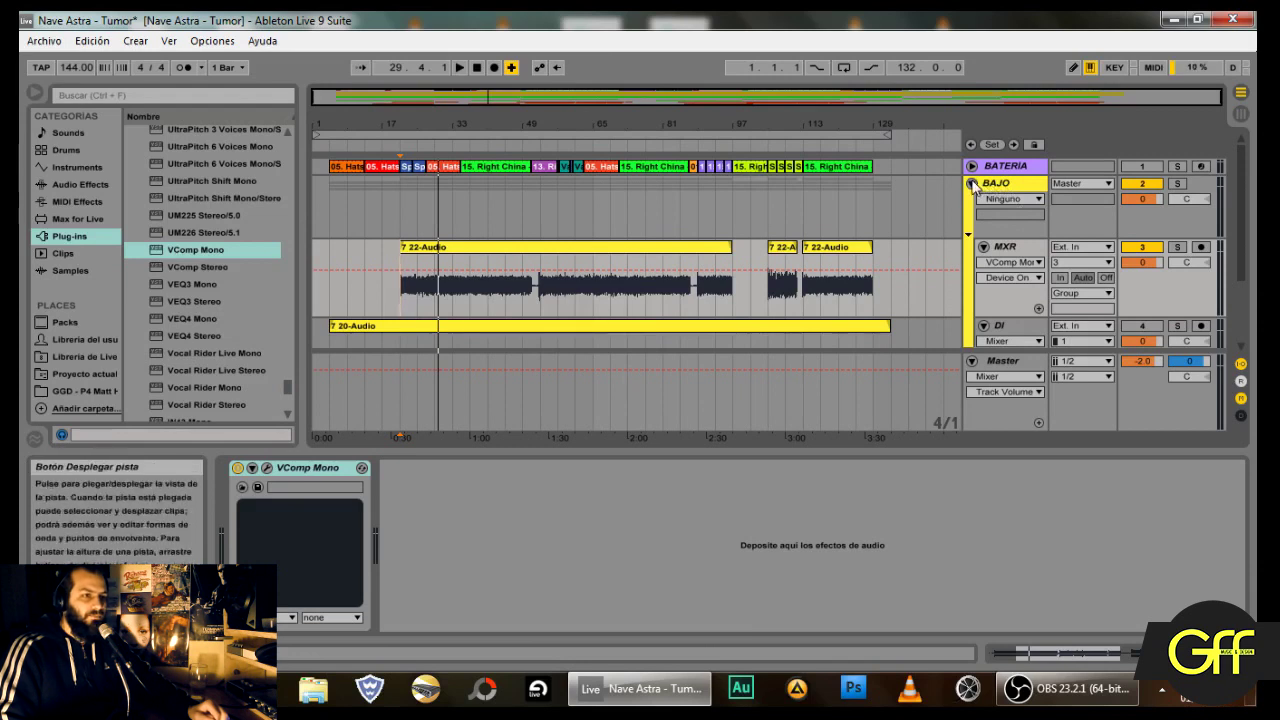
scroll(1002, 230, "down", 2)
scroll(1002, 230, "up", 2)
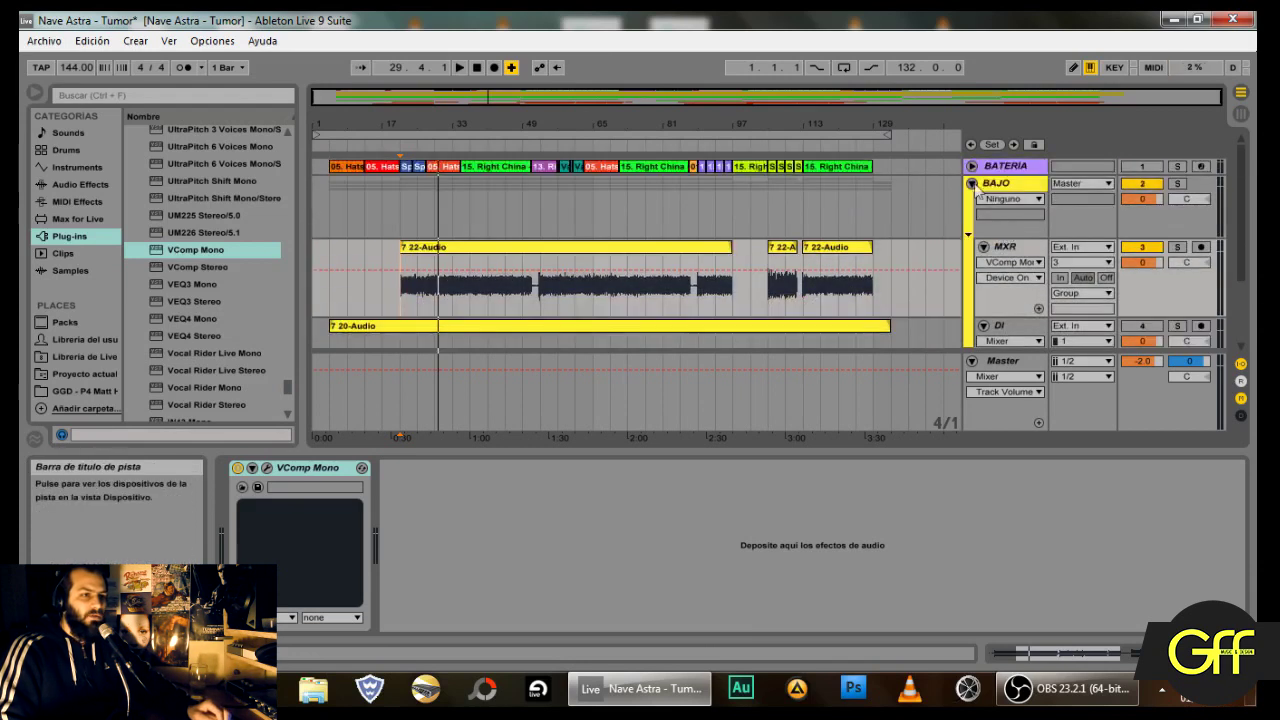
left_click(972, 184)
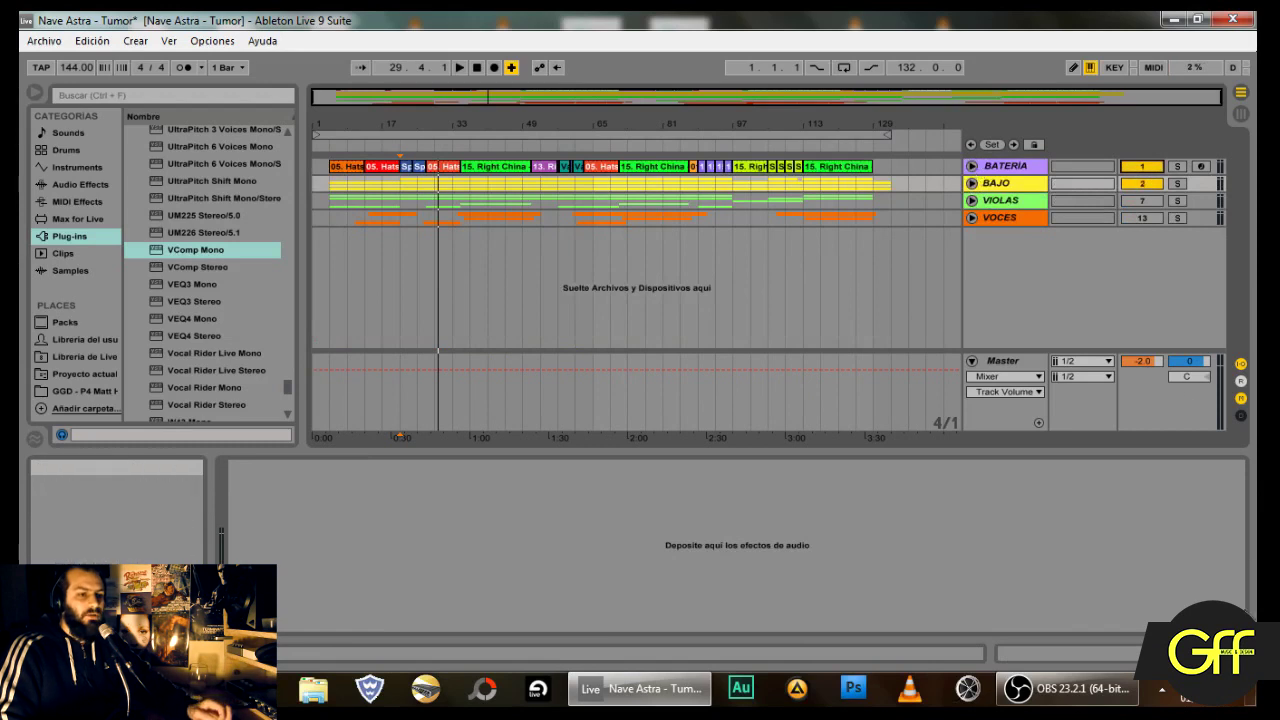
Step: Expand the BAJO group in Session View and slightly lower the BATERIA track's volume during playback
left_click(1240, 115)
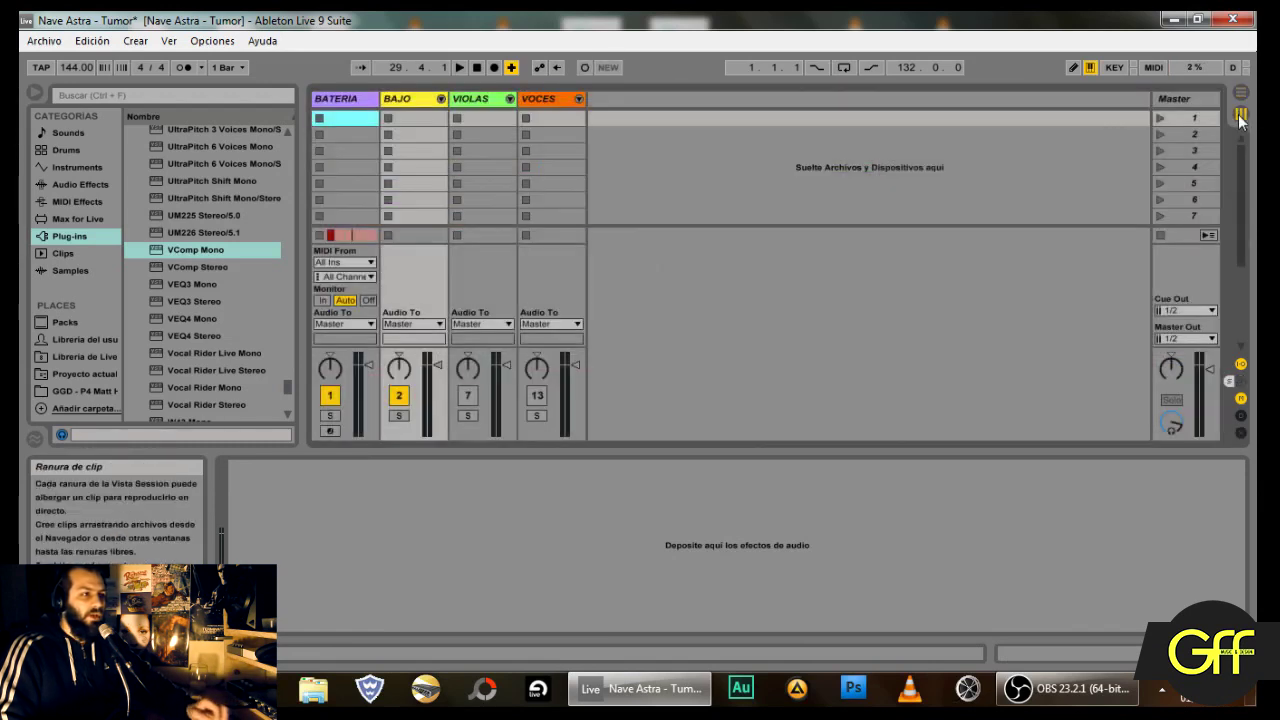
left_click(441, 98)
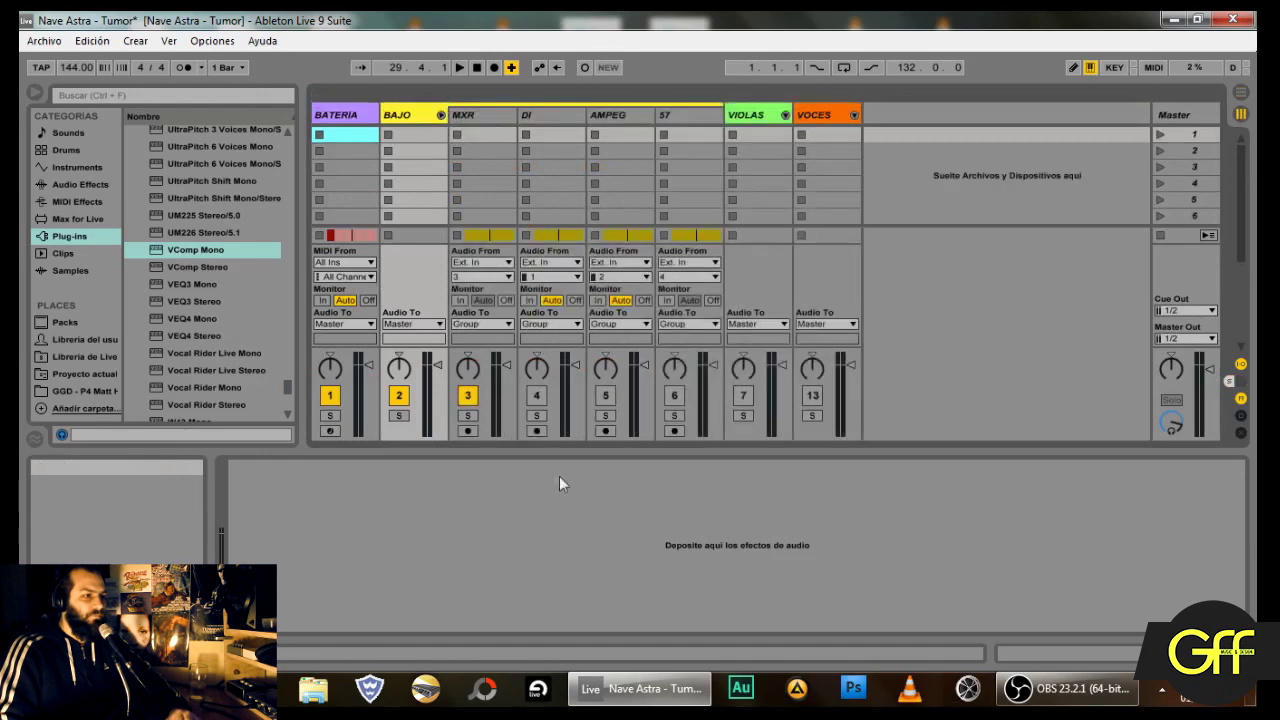
key("space")
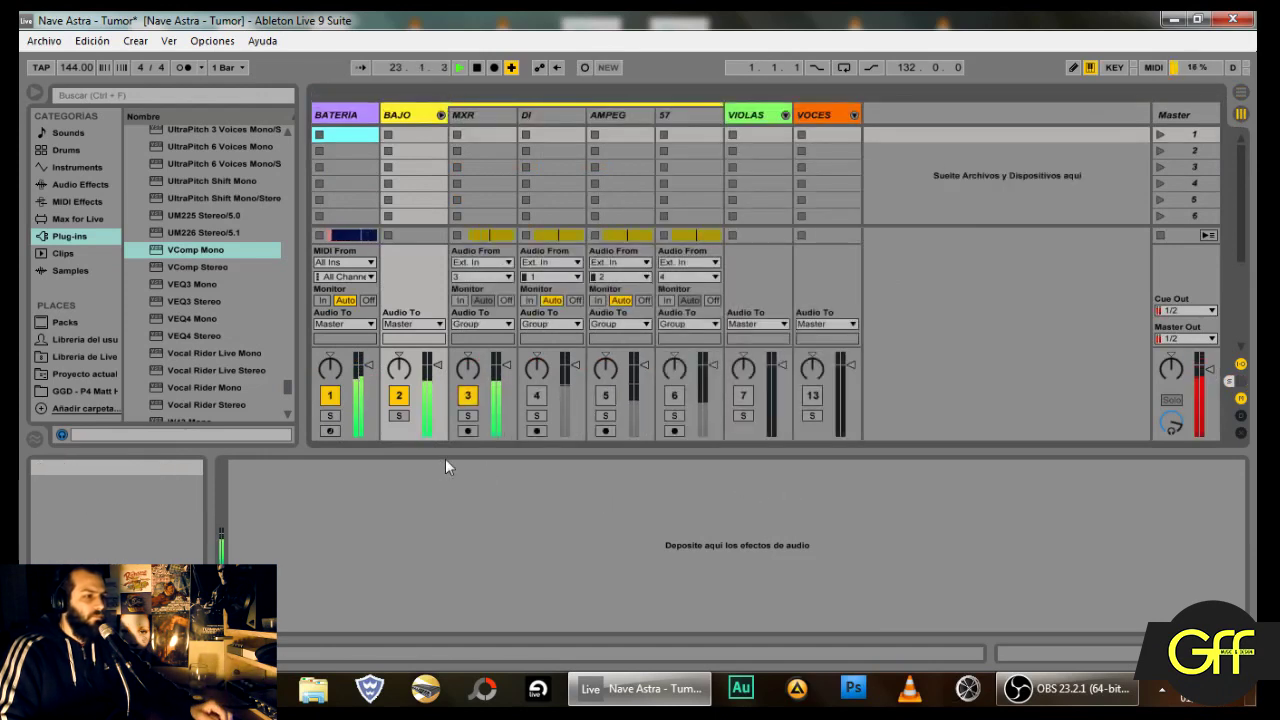
left_click_drag(371, 366, 371, 371)
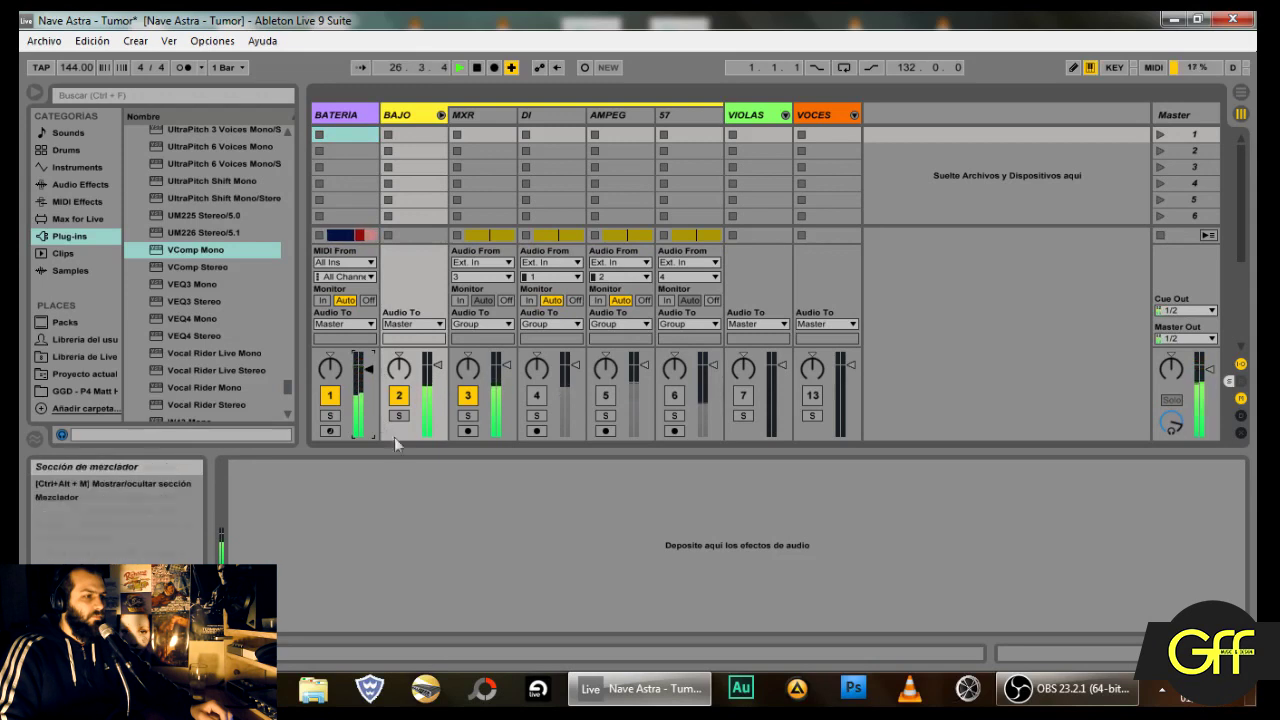
Step: Compare the playing mix with the BAJO group muted and active, stop playback, and collapse the group
left_click(400, 400)
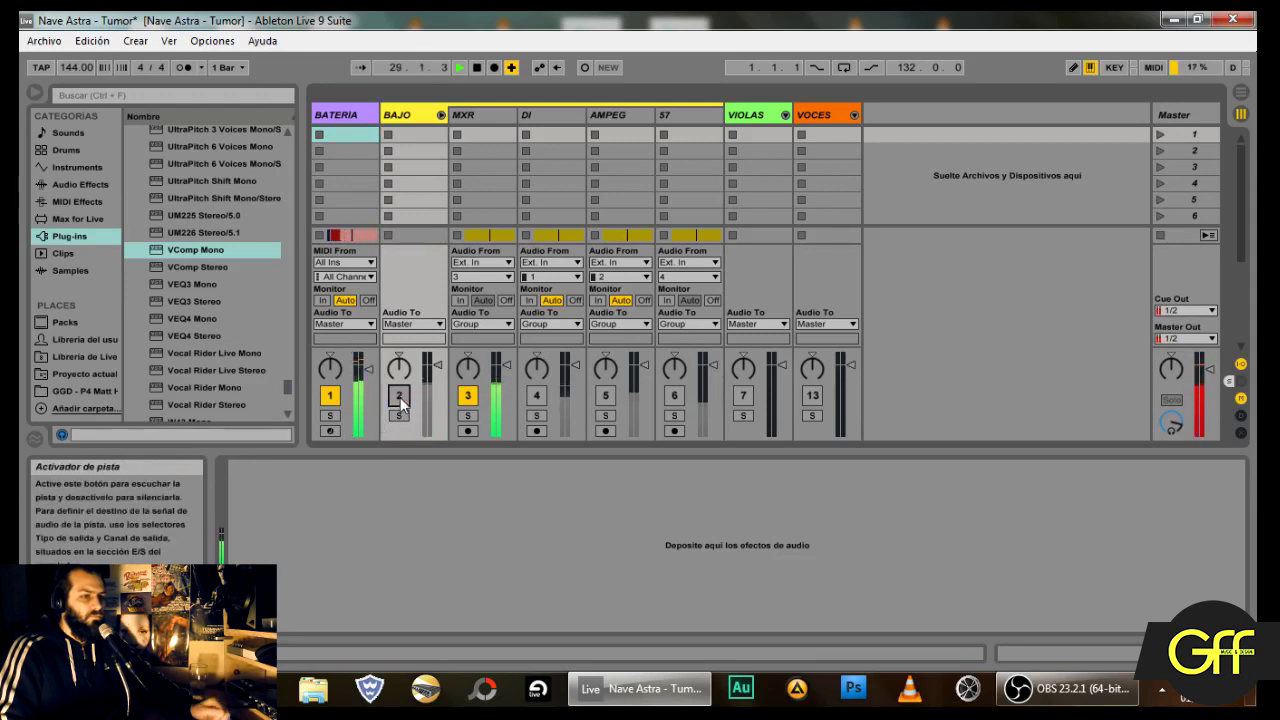
left_click(400, 400)
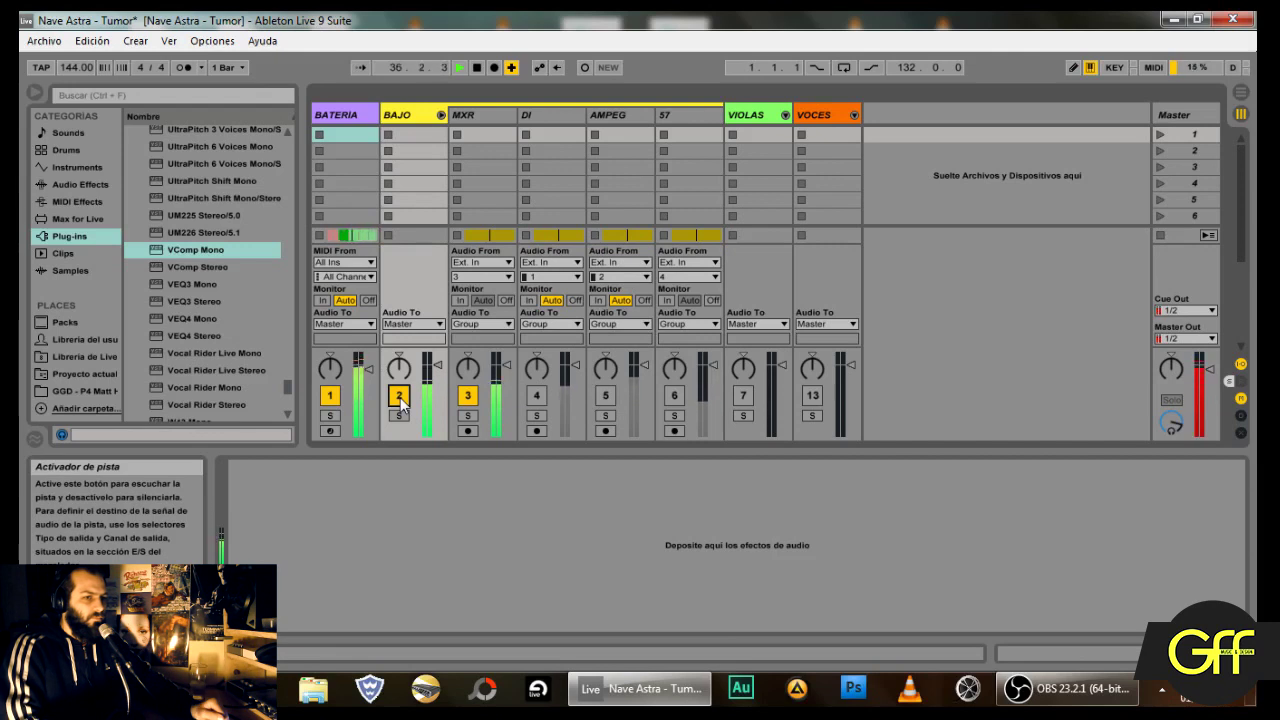
left_click(442, 115)
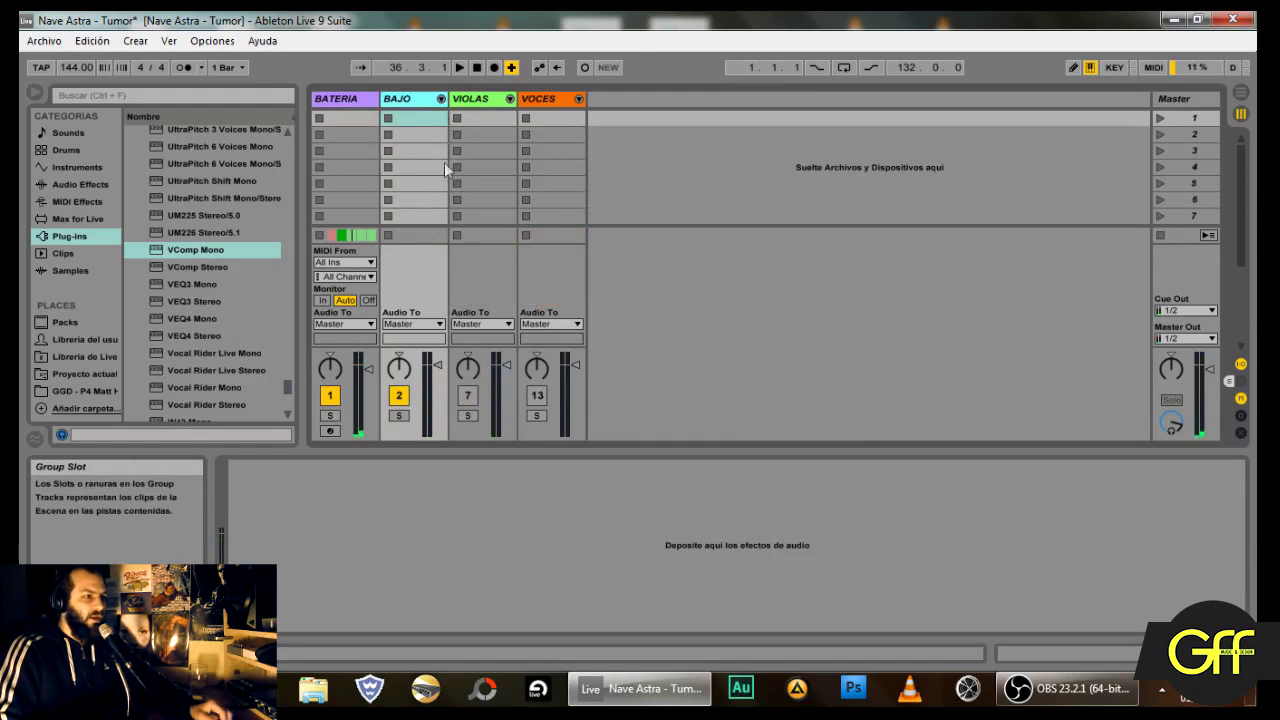
Step: Deactivate the BATERIA and BAJO tracks and expand the VIOLAS group
left_click(485, 99)
left_click(490, 117)
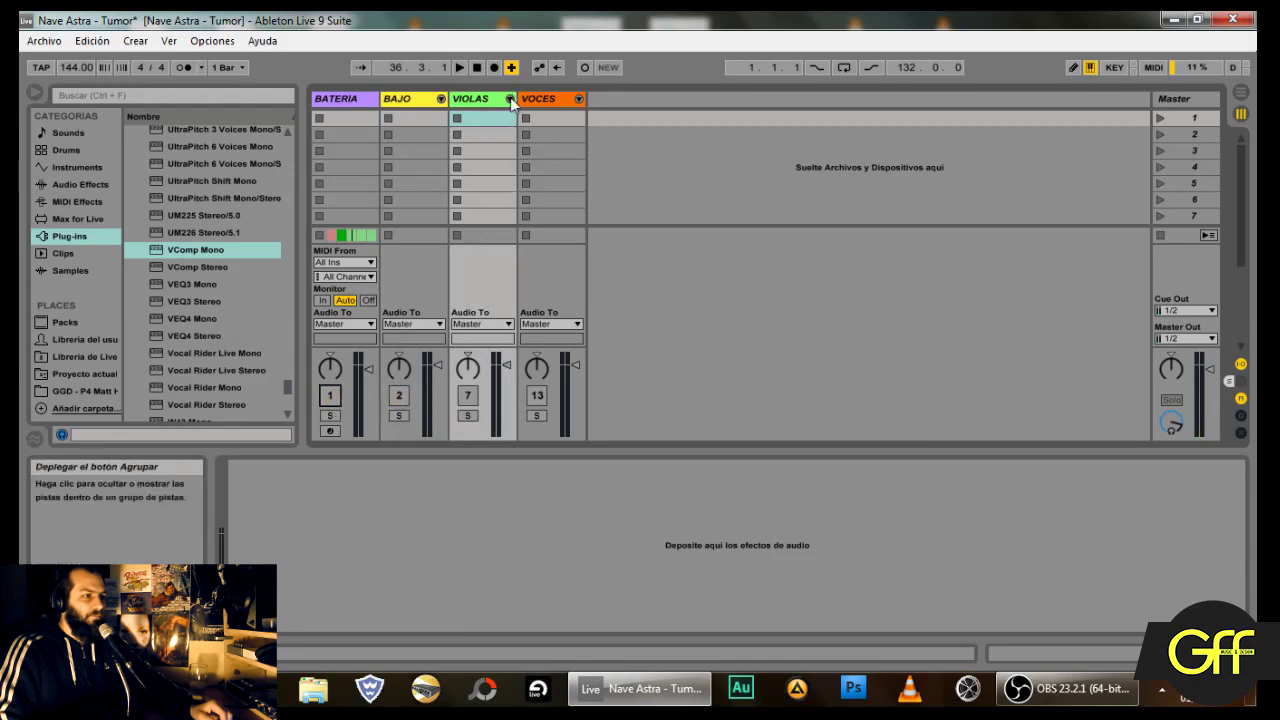
left_click(509, 98)
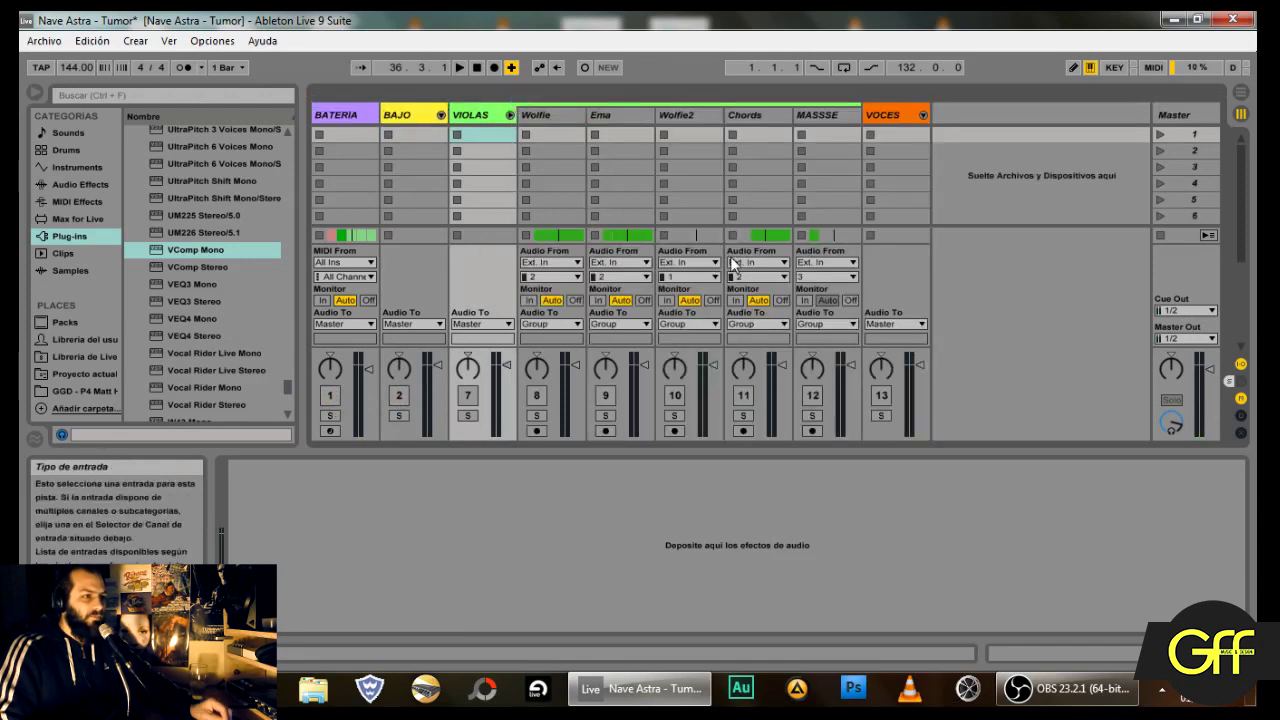
Step: Review the first two guitar tracks, 8 and 9, within the VIOLAS group
left_click(543, 115)
left_click(623, 116)
left_click(533, 117)
left_click(637, 115)
left_click(556, 116)
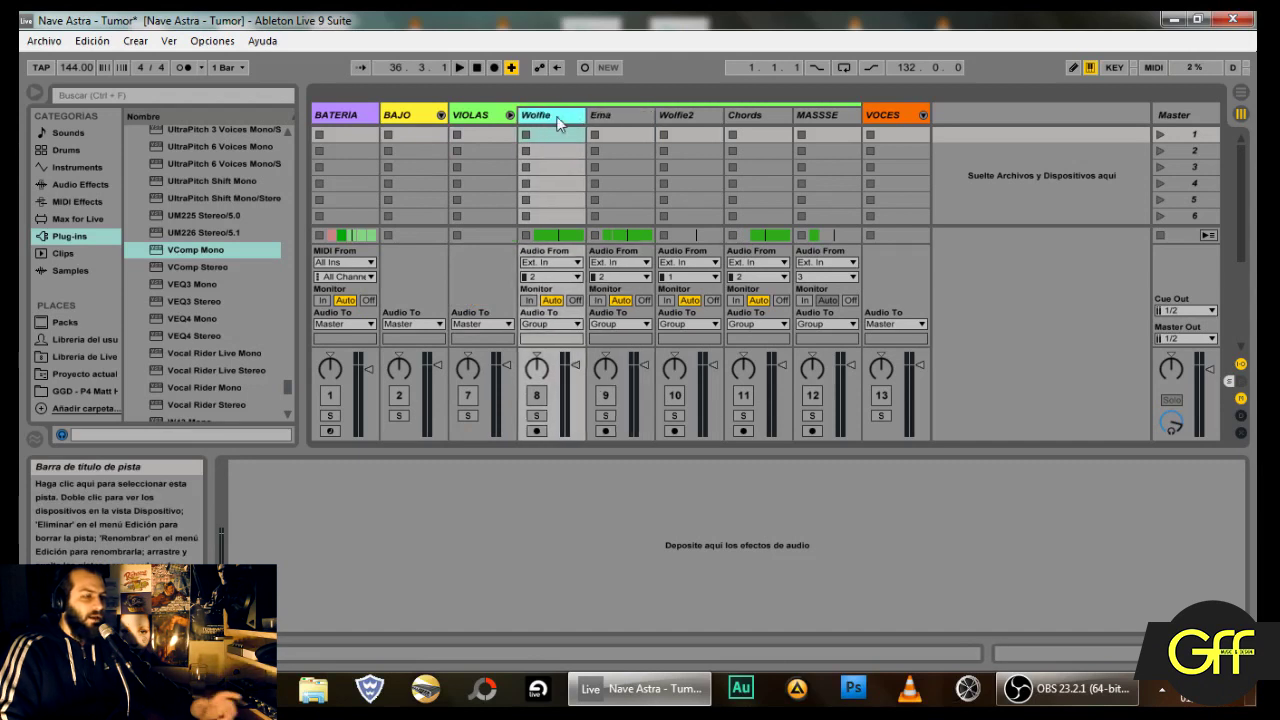
left_click(478, 117)
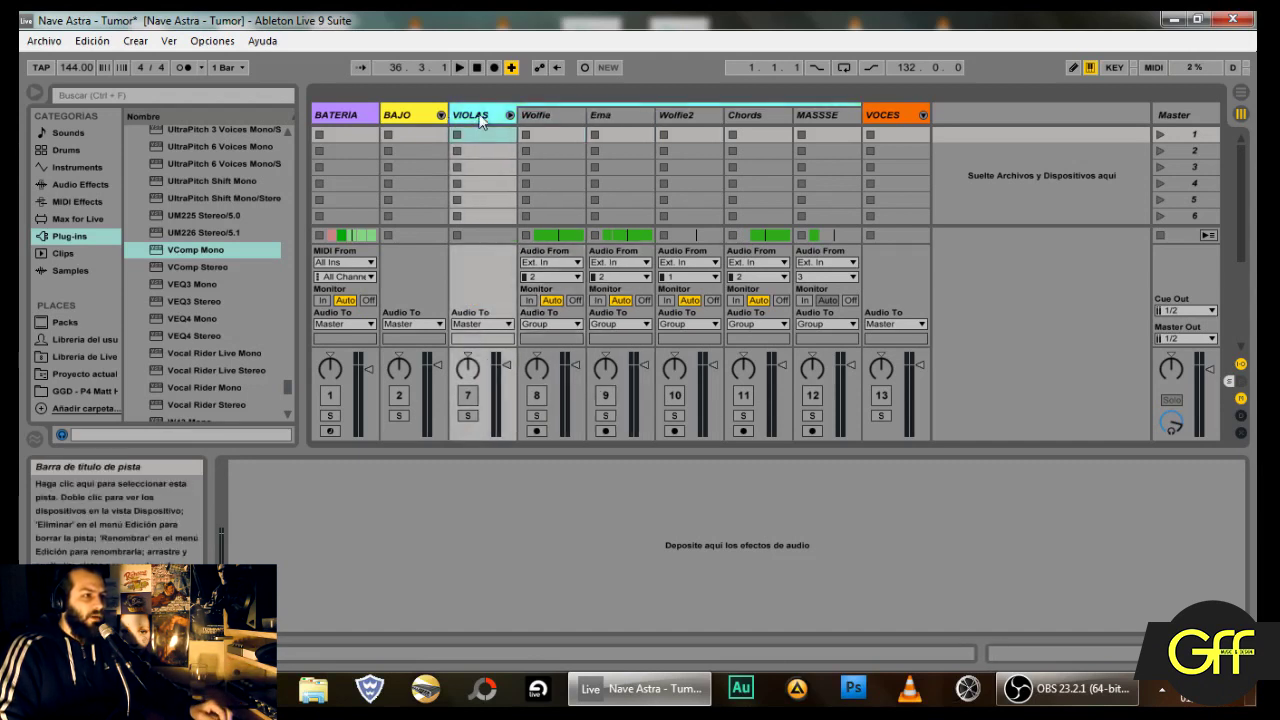
Step: Activate the VIOLAS group and all five of its tracks, 8 to 12
left_click(557, 113)
left_click(470, 396)
left_click(539, 396)
left_click(605, 395)
left_click(674, 395)
left_click(743, 395)
left_click(809, 396)
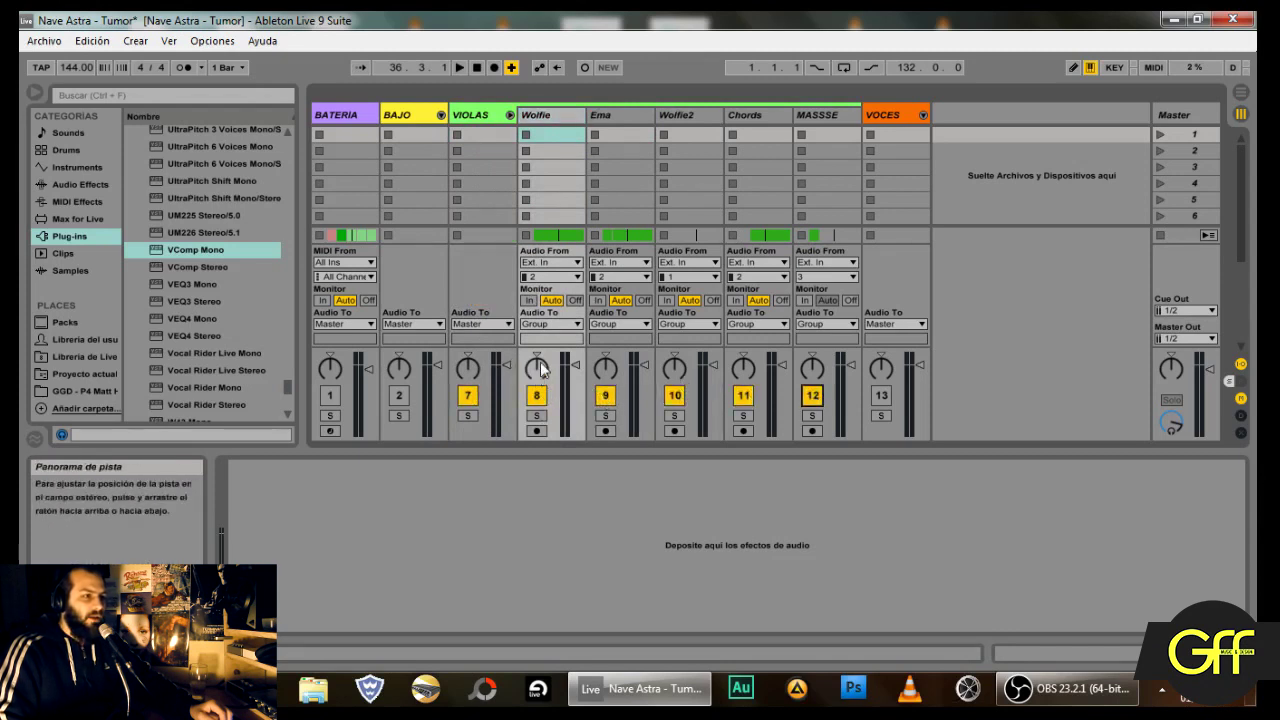
Step: Pan guitar track 8 far left, track 9 far right, and track 10 partly left in the VIOLAS group
left_click(557, 120)
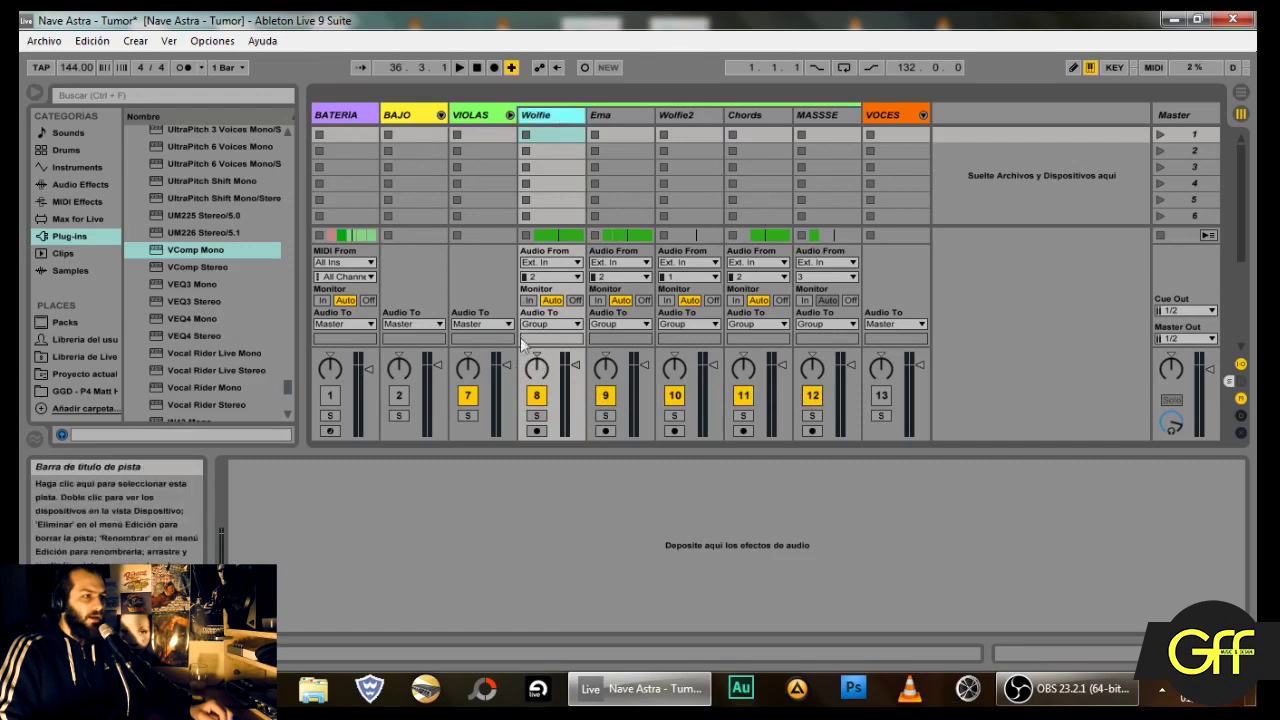
left_click_drag(537, 368, 537, 382)
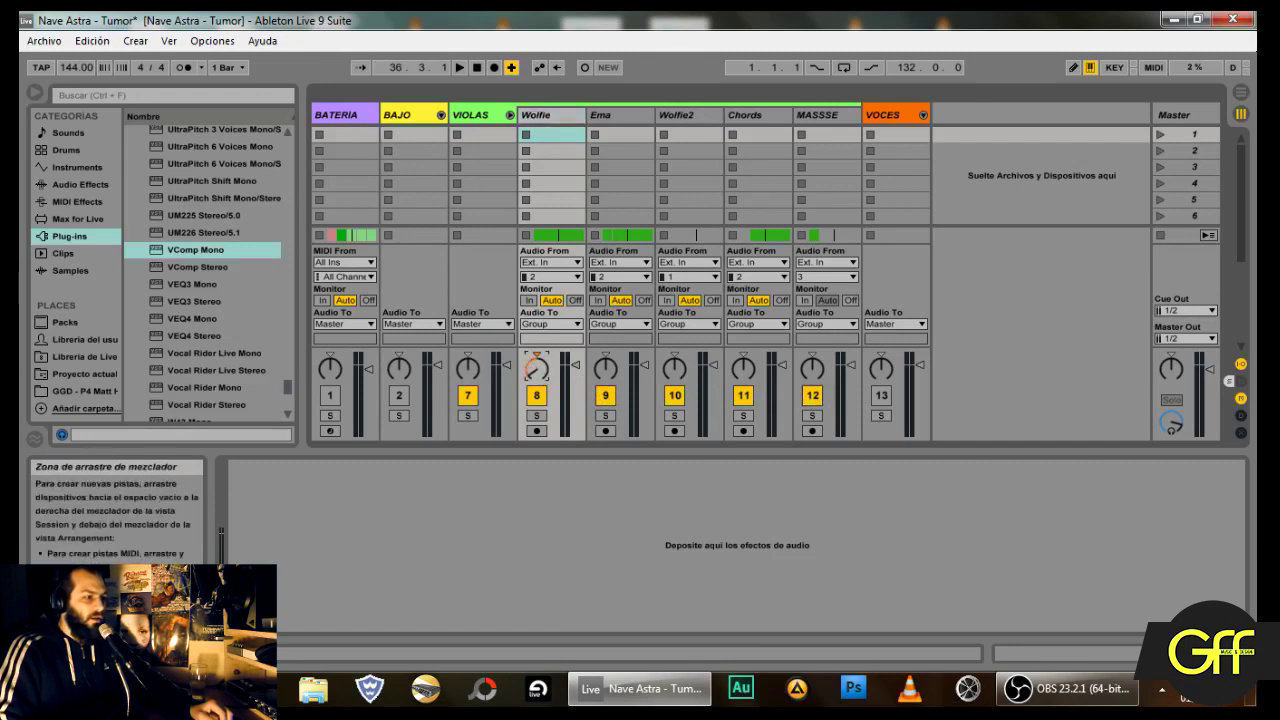
left_click(627, 114)
left_click(605, 368)
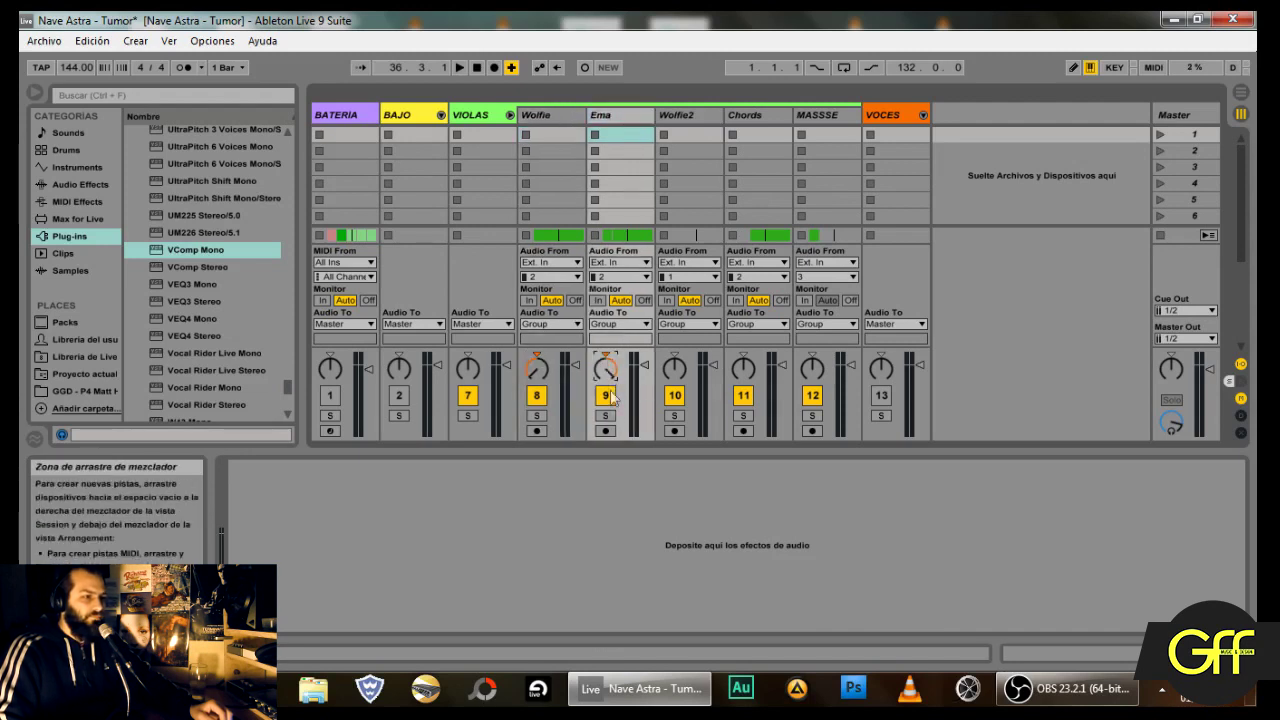
left_click(695, 114)
left_click(674, 368)
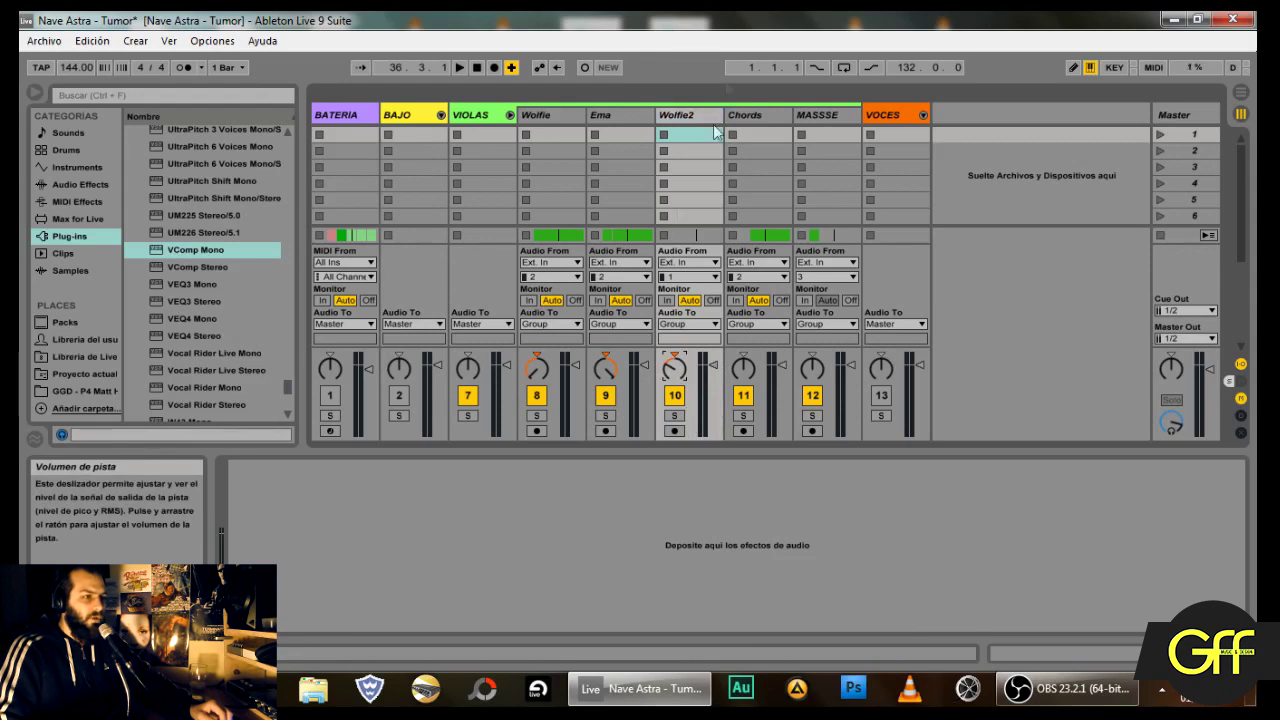
left_click(754, 116)
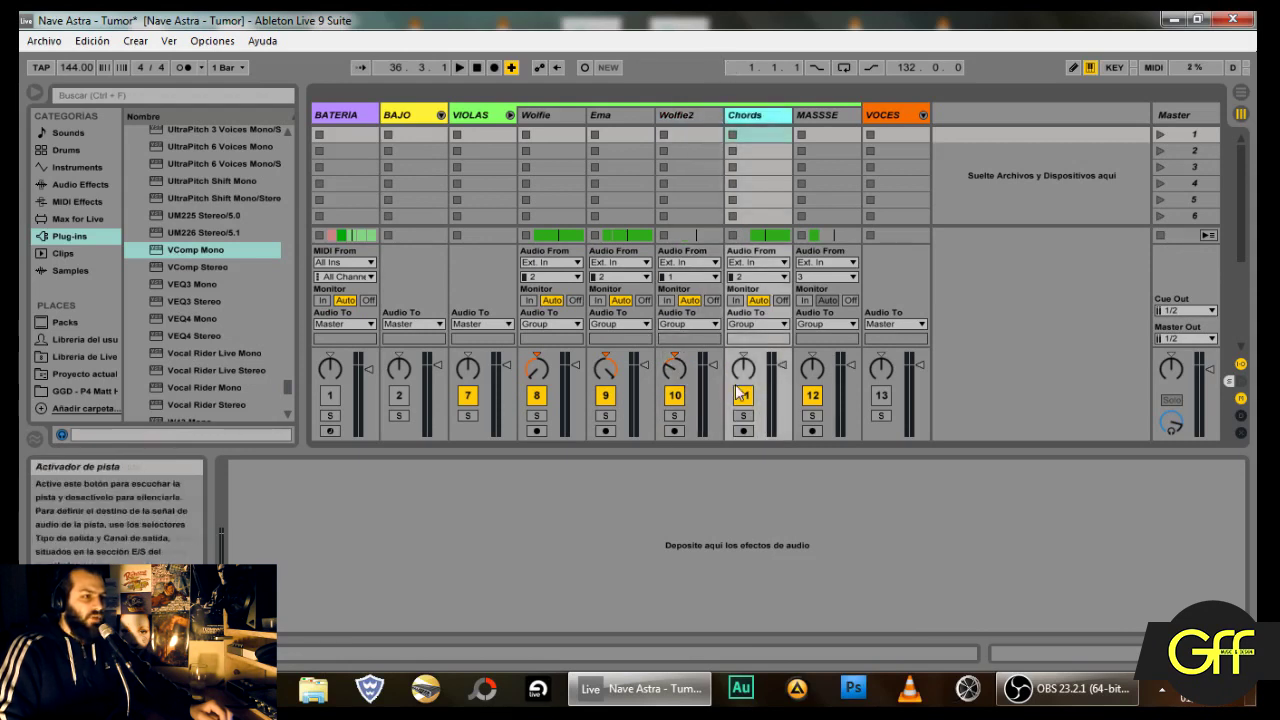
left_click(833, 118)
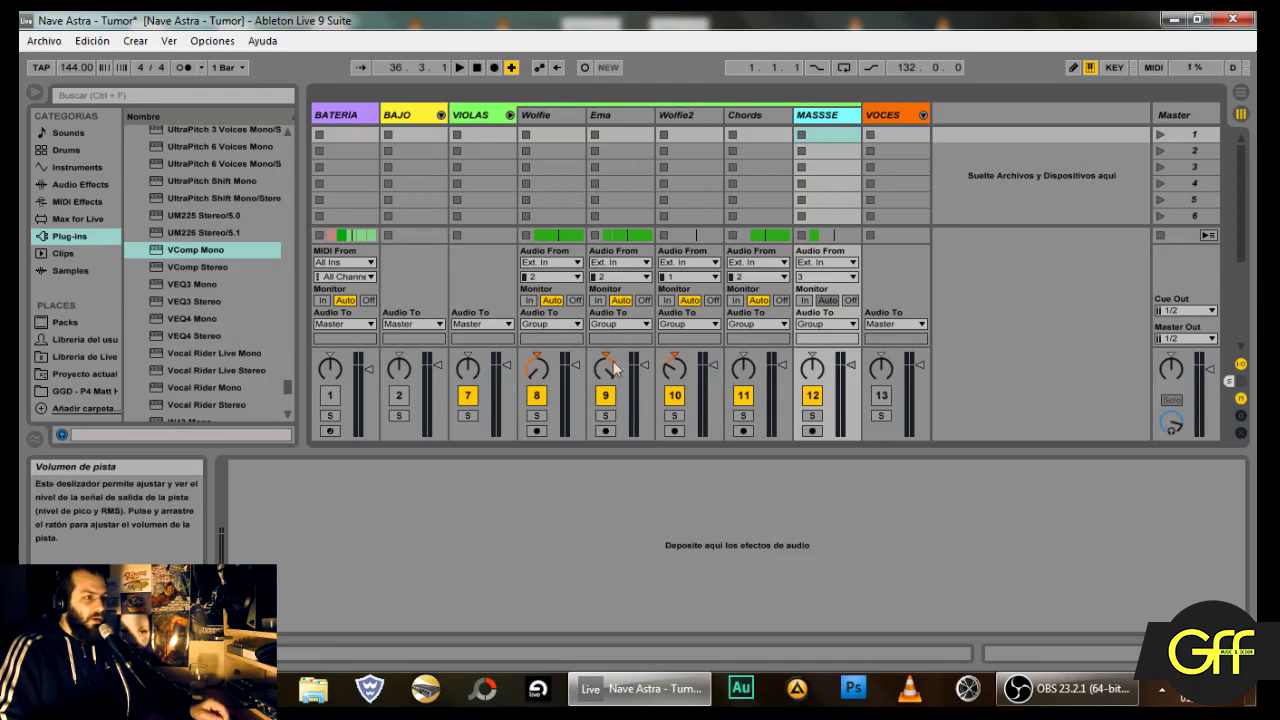
Step: Add the STL Tonality - Will Putney amp plug-in to guitar track 8 in the VIOLAS group
left_click(558, 117)
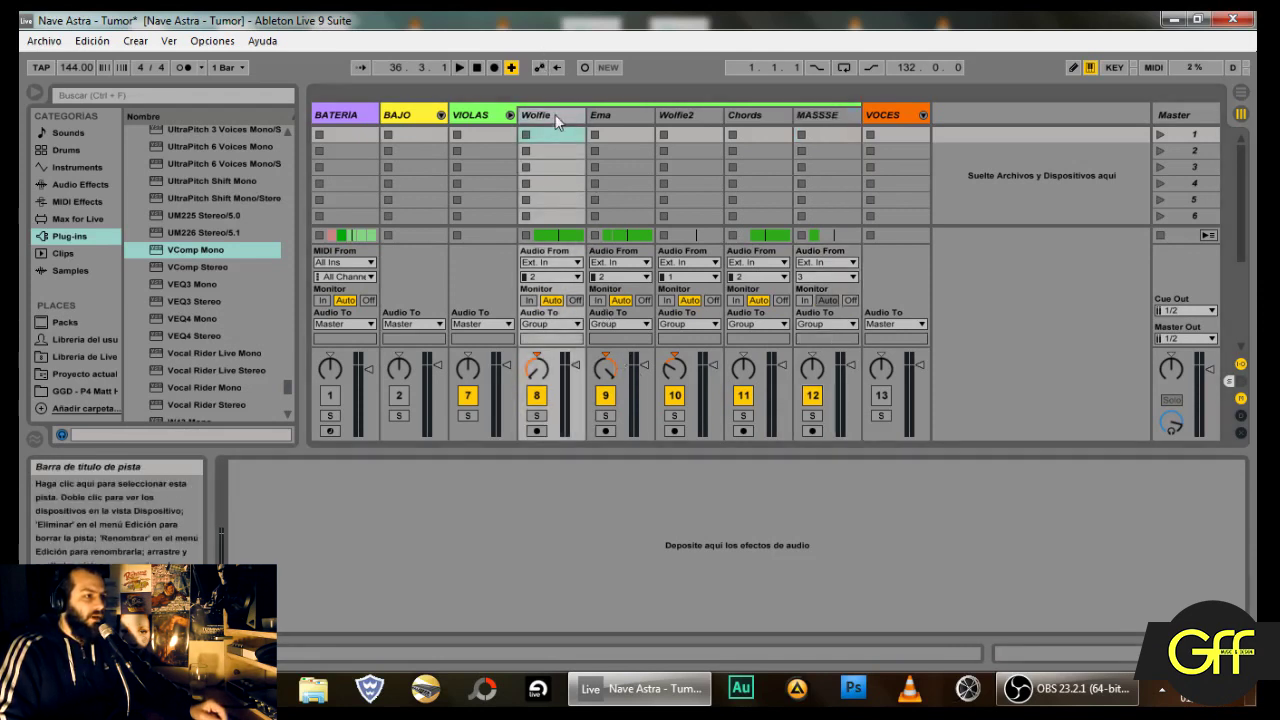
left_click_drag(285, 383, 306, 146)
left_click(131, 338)
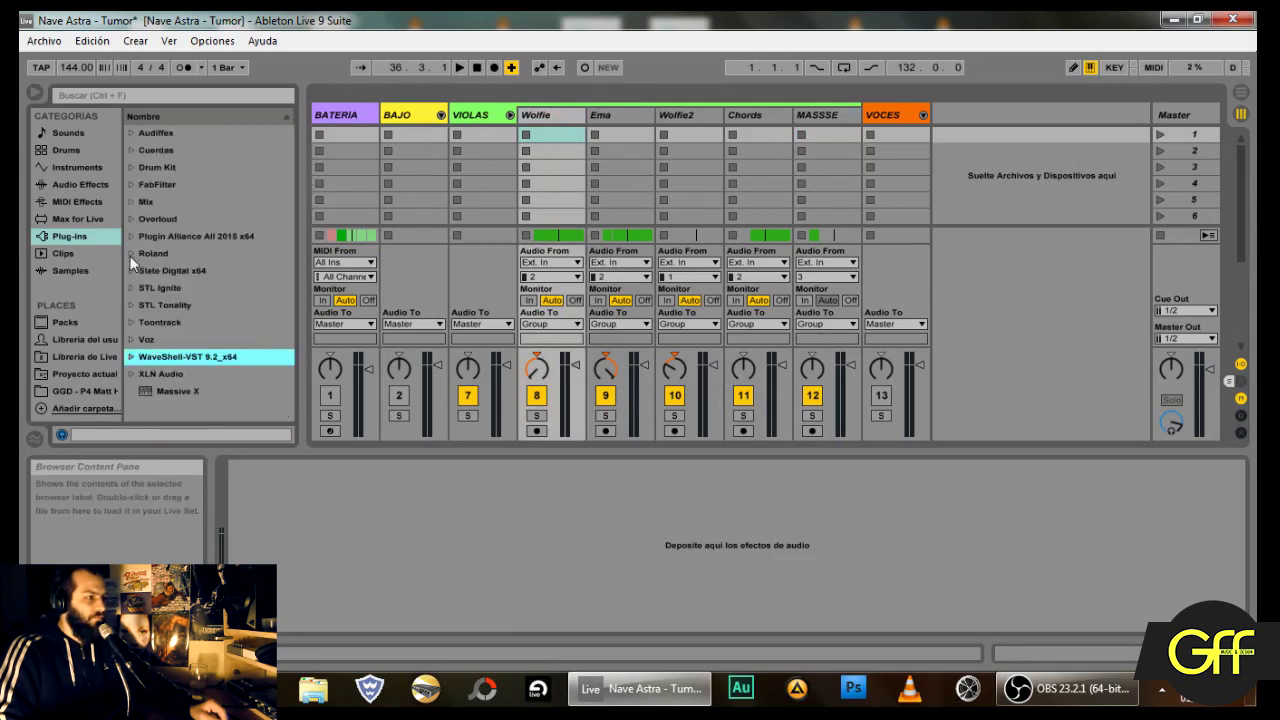
left_click(133, 306)
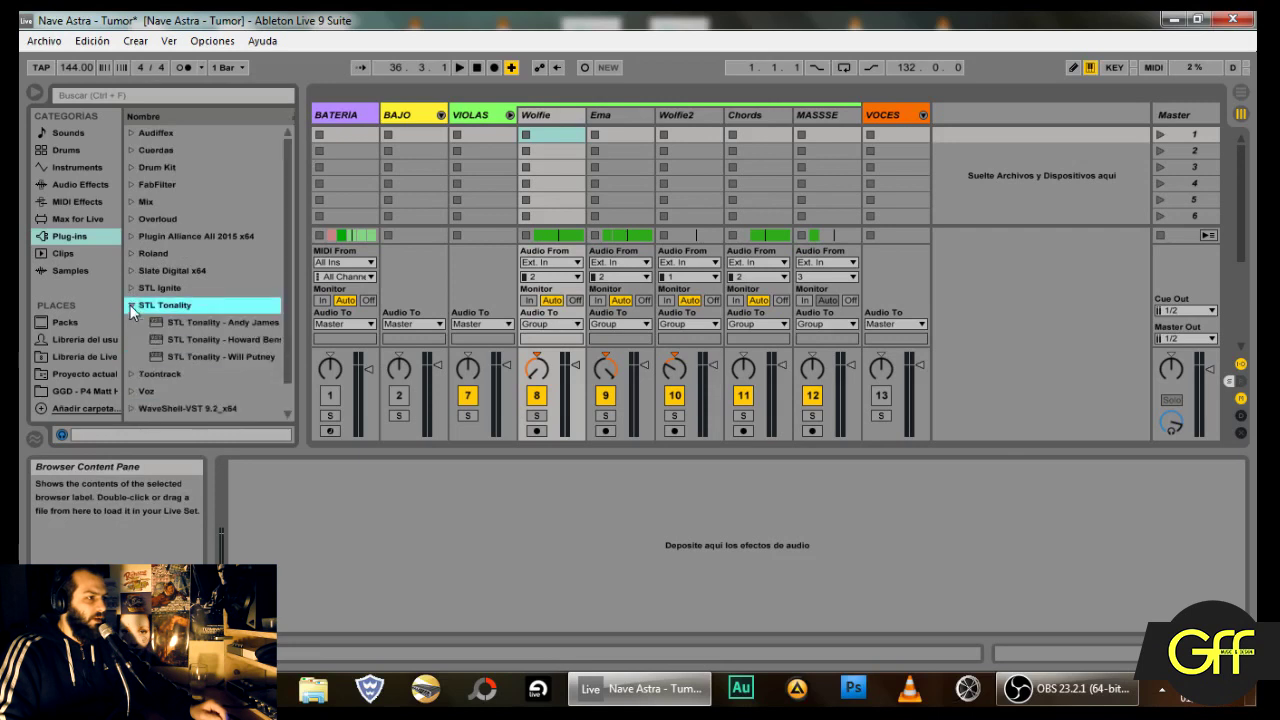
scroll(285, 191, "down", 1)
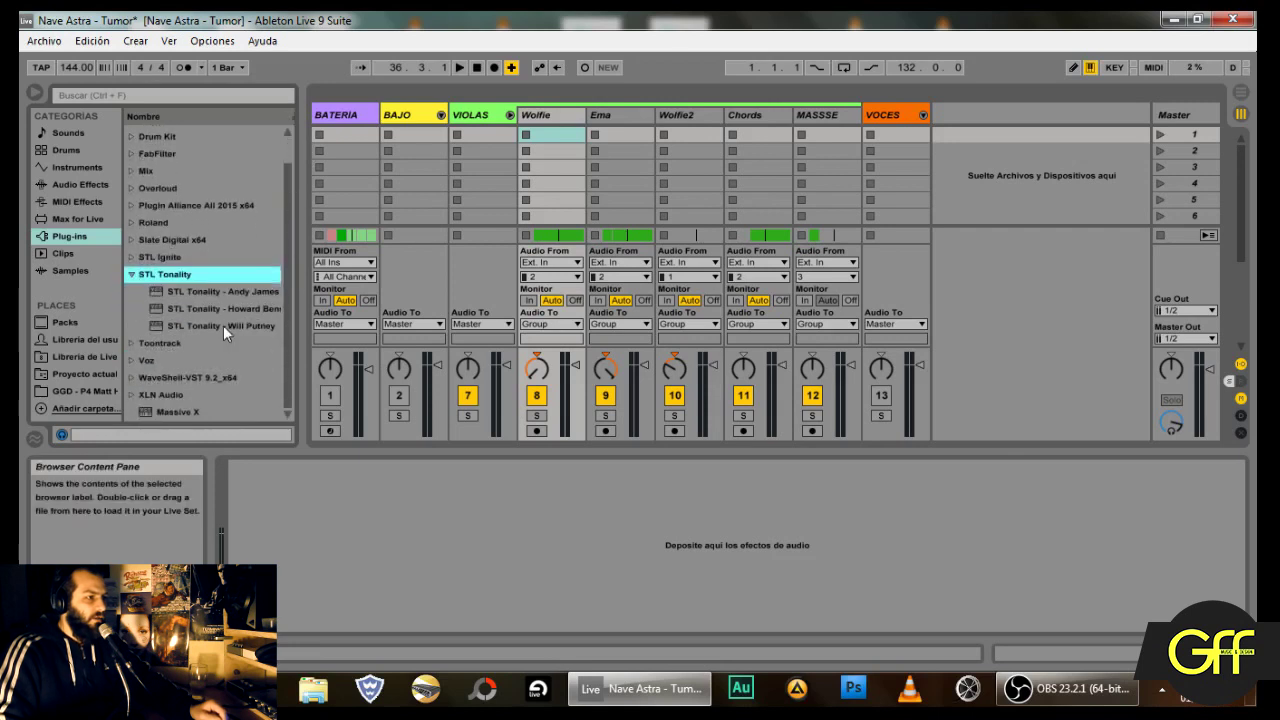
left_click(223, 325)
left_click_drag(223, 325, 431, 547)
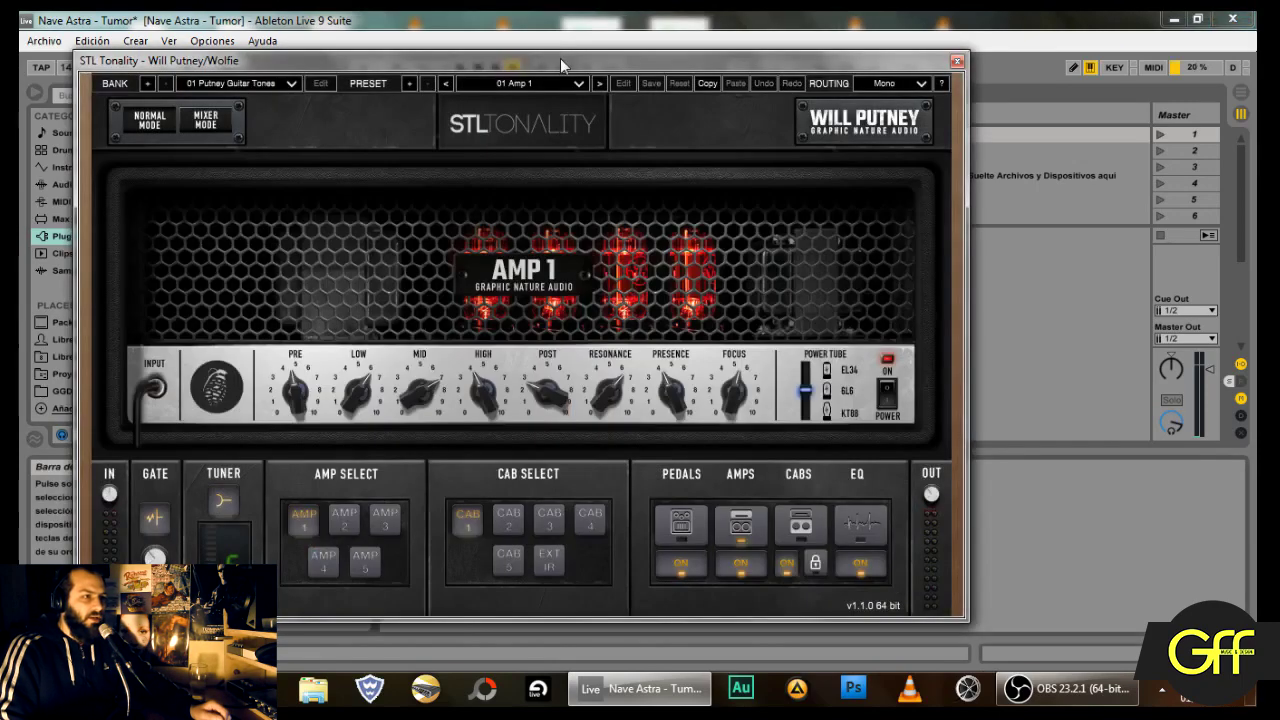
Step: Switch track 8's amp plug-in to the 03 Album Guitar Tones bank with the 01 All Hail preset
mouse_move(560, 58)
left_mouse_down()
mouse_move(629, 206)
mouse_move(567, 61)
left_mouse_up()
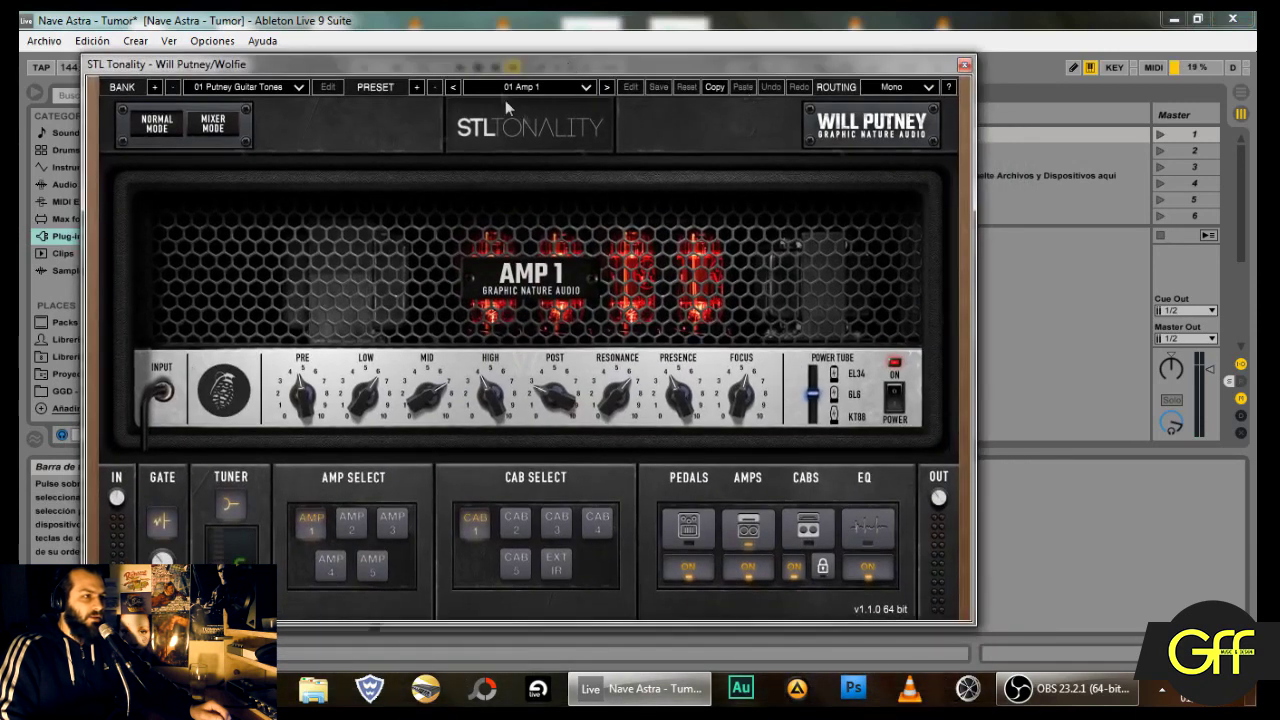
left_click(265, 90)
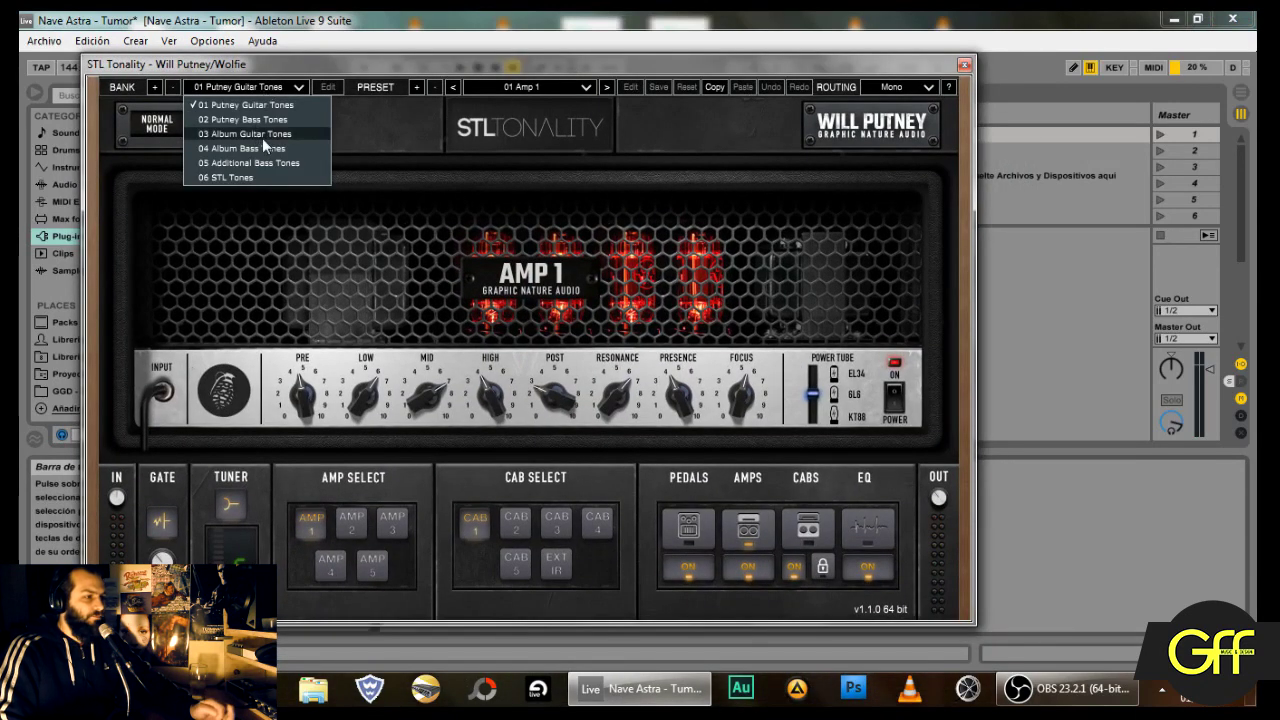
left_click(262, 134)
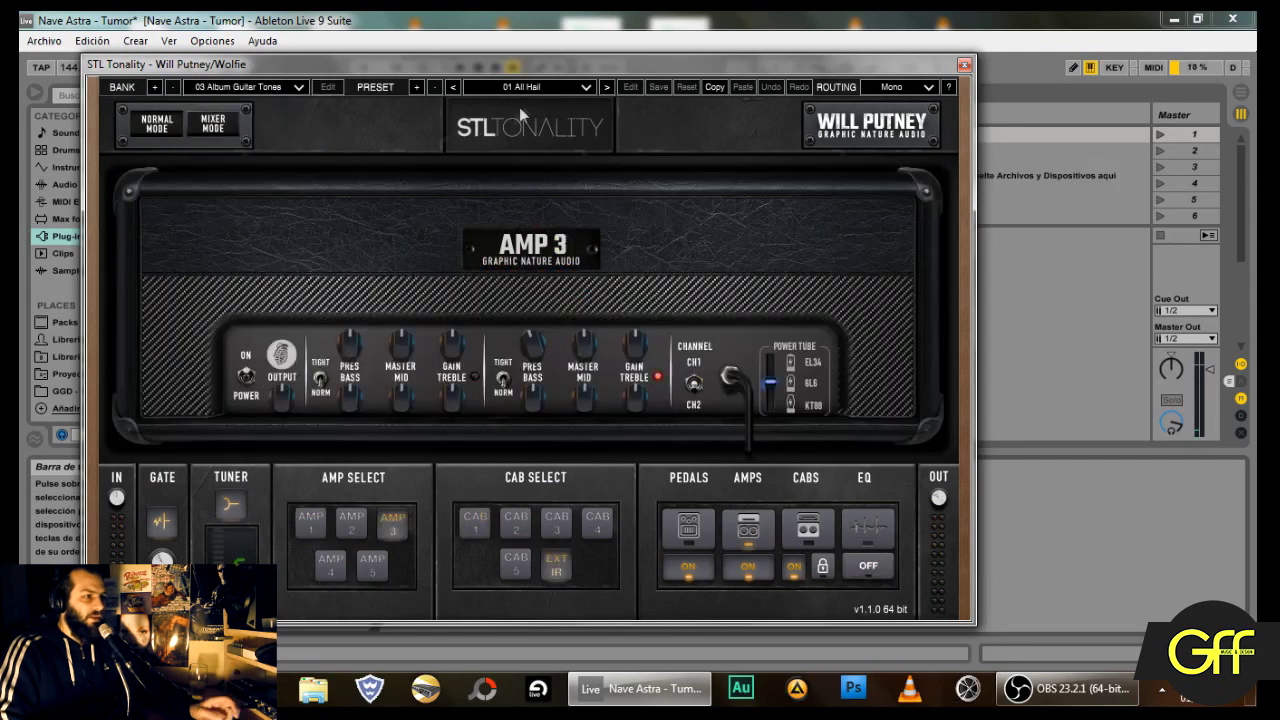
left_click(532, 85)
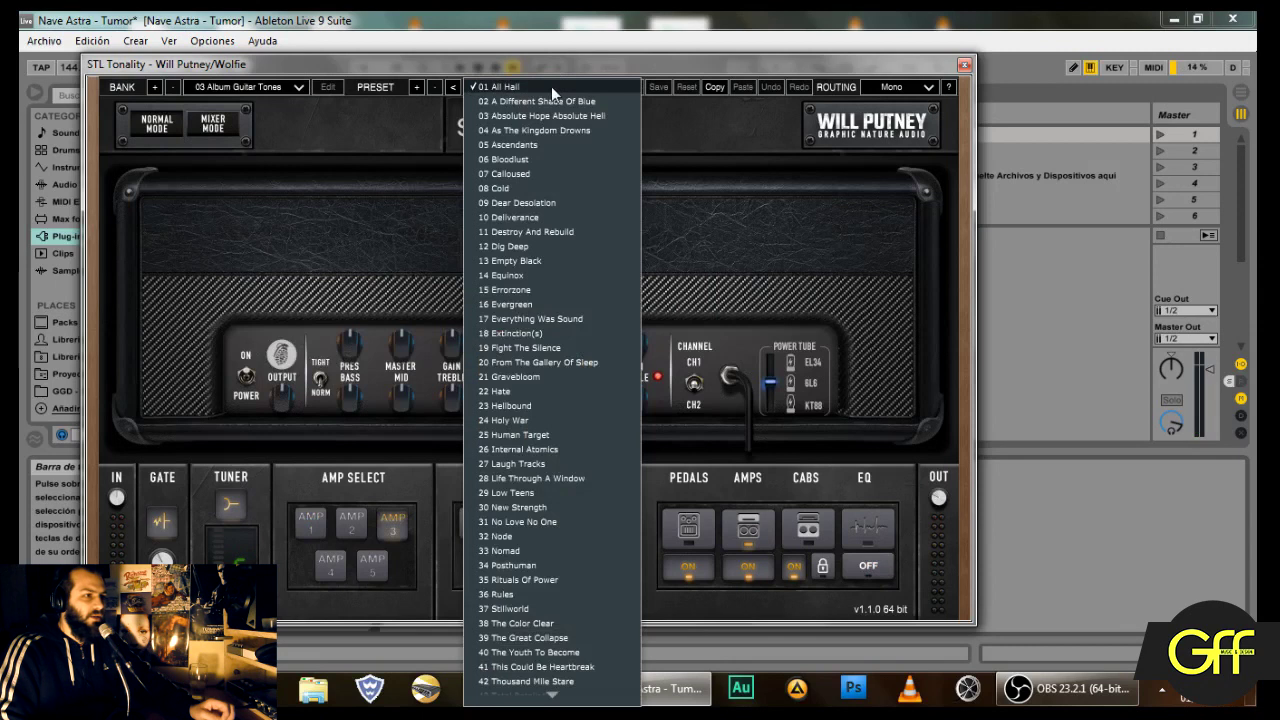
left_click(551, 86)
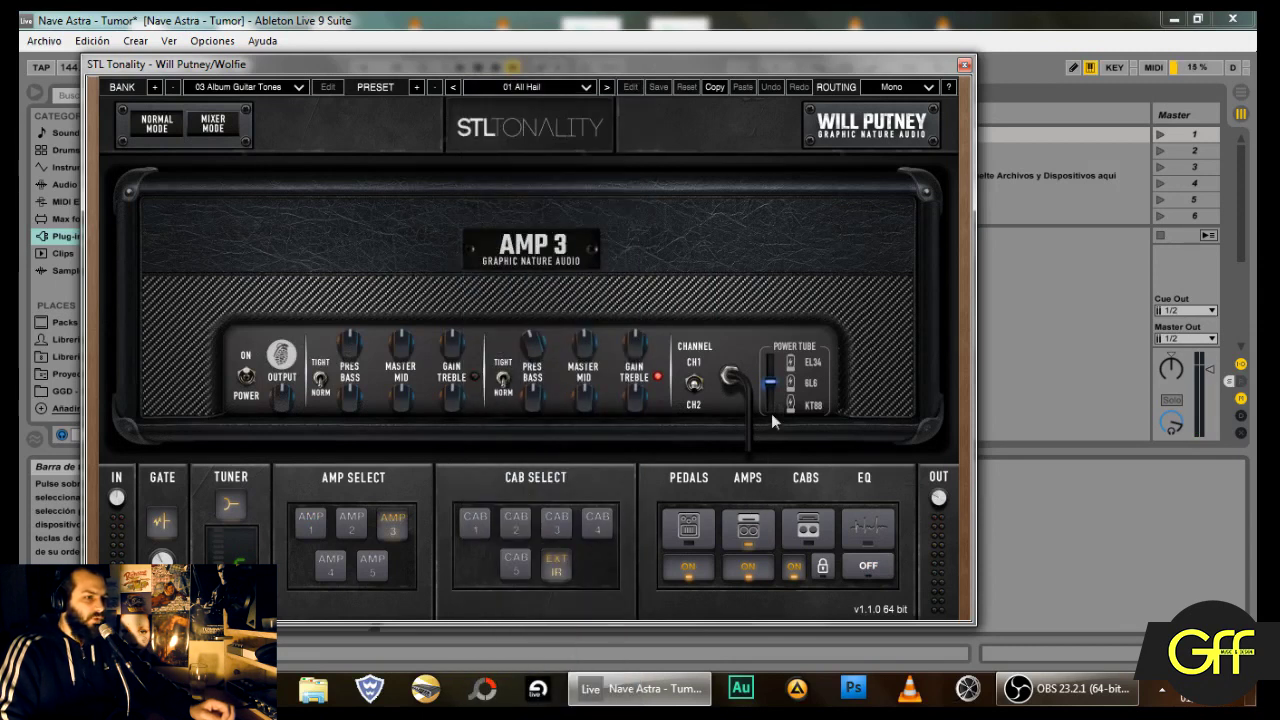
Step: Solo guitar track 8 and start playback, keeping the amp plug-in in view
left_click_drag(712, 68, 798, 440)
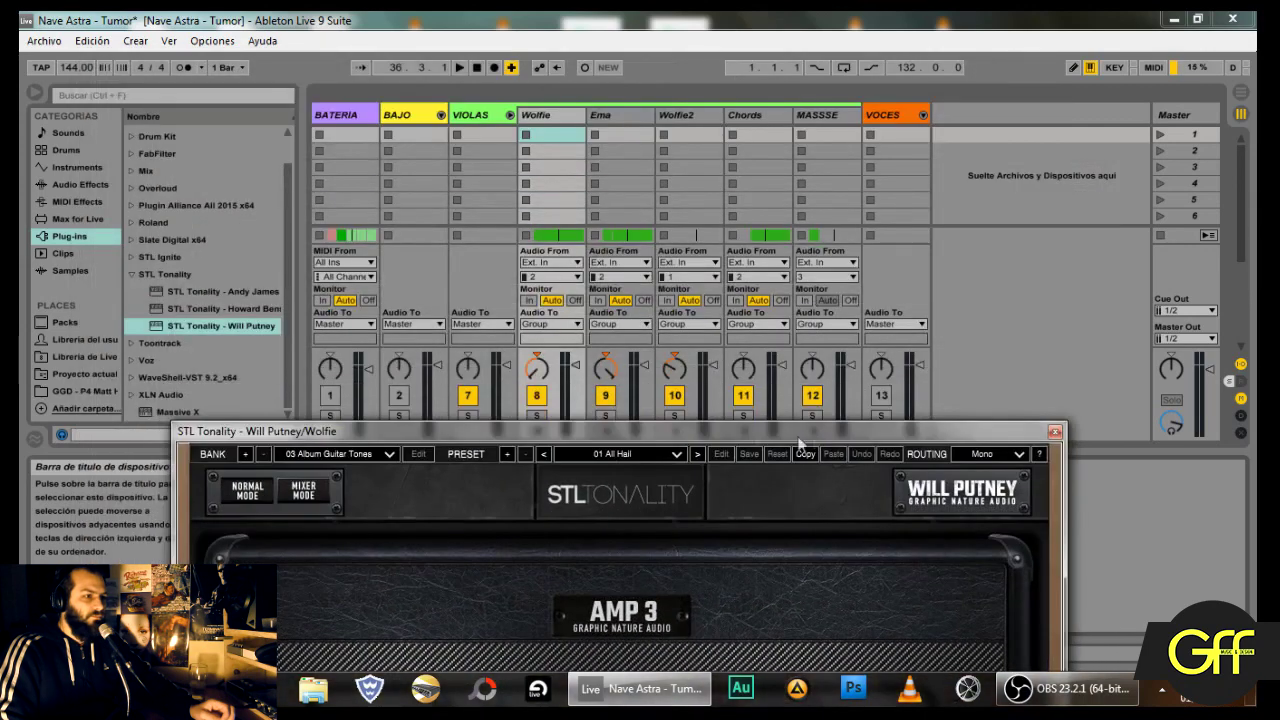
left_click_drag(578, 448, 576, 493)
left_click(537, 415)
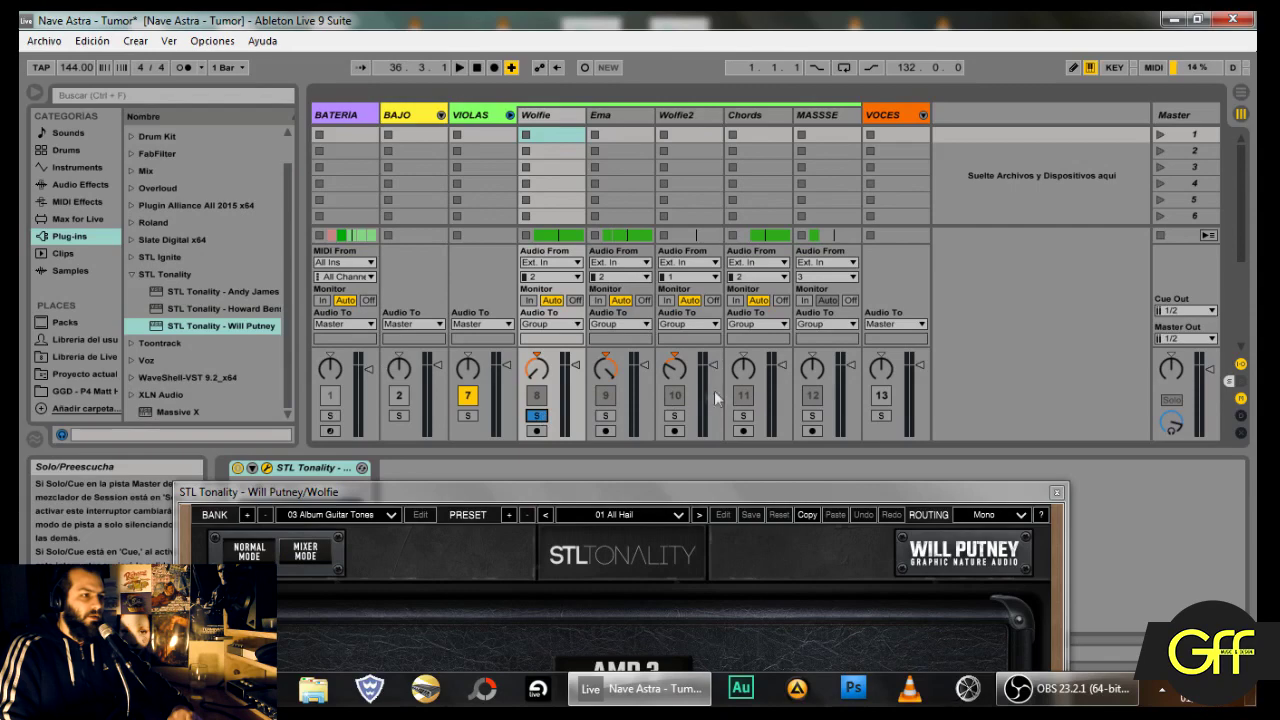
key("space")
left_click_drag(676, 491, 611, 40)
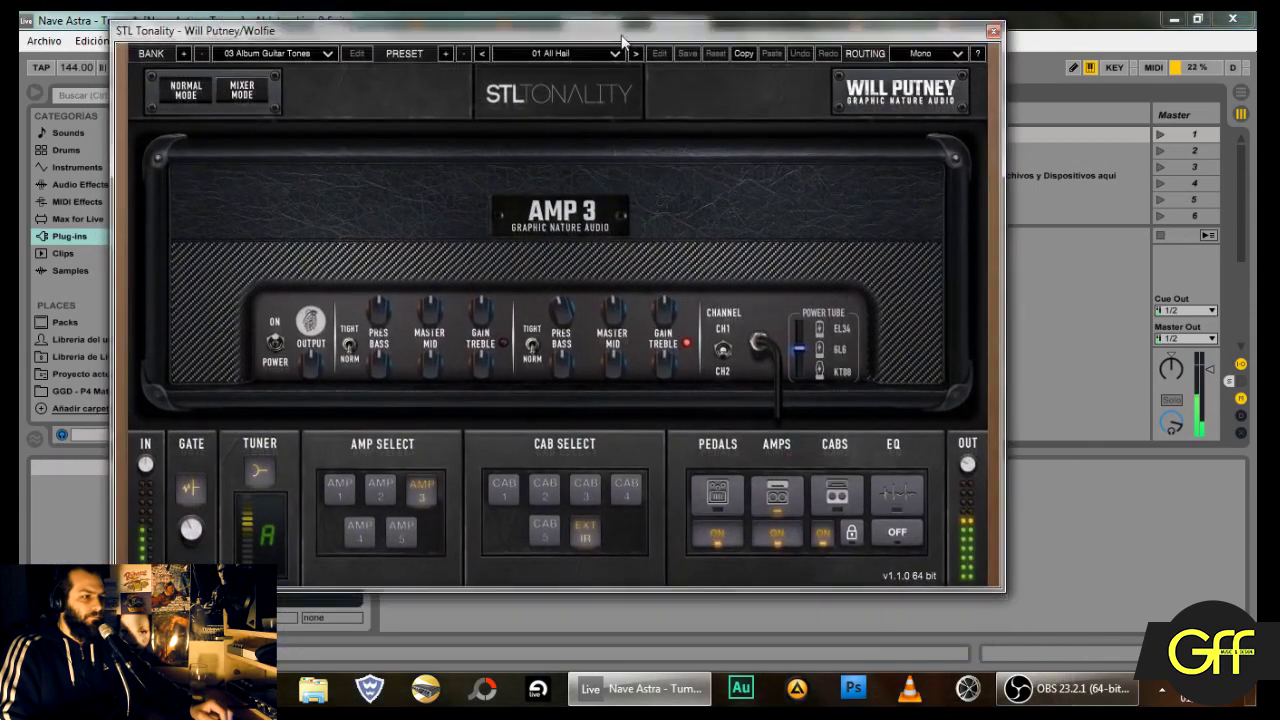
Step: Raise the output level of track 8's amp plug-in, set its power tube to KT88, and close it
left_click_drag(972, 482, 981, 451)
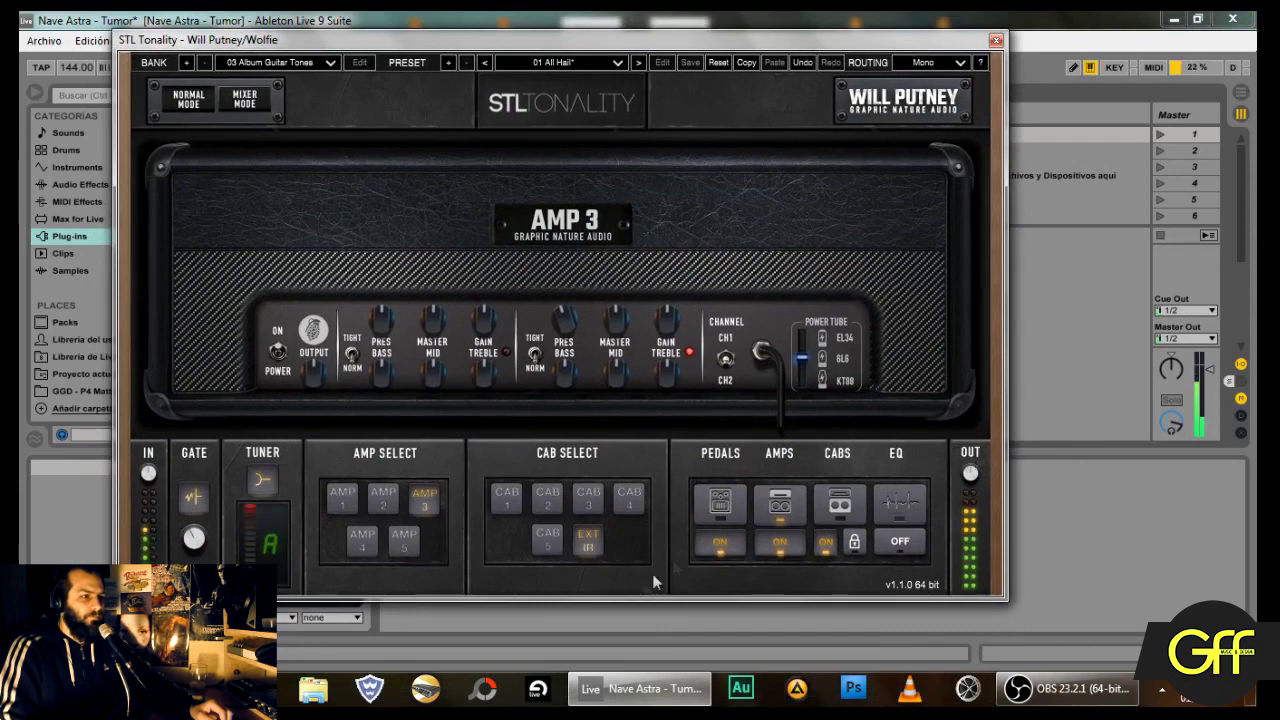
left_click(802, 344)
left_click(802, 383)
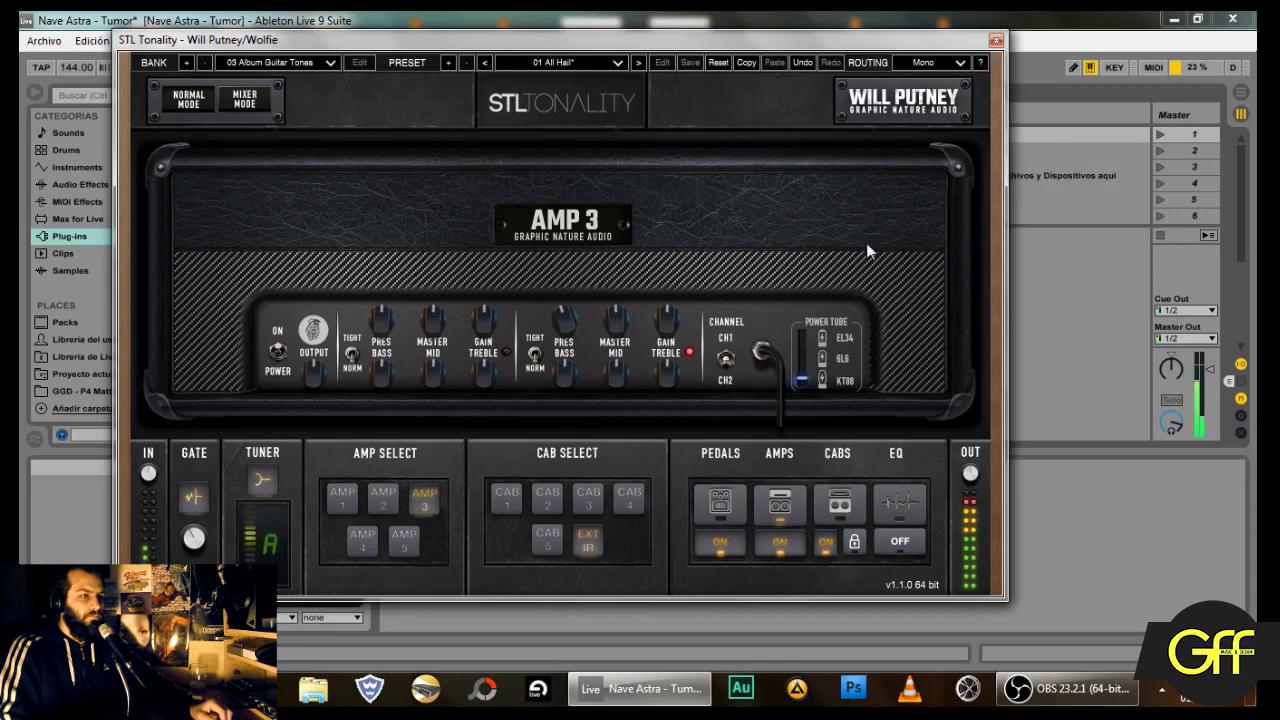
left_click(996, 40)
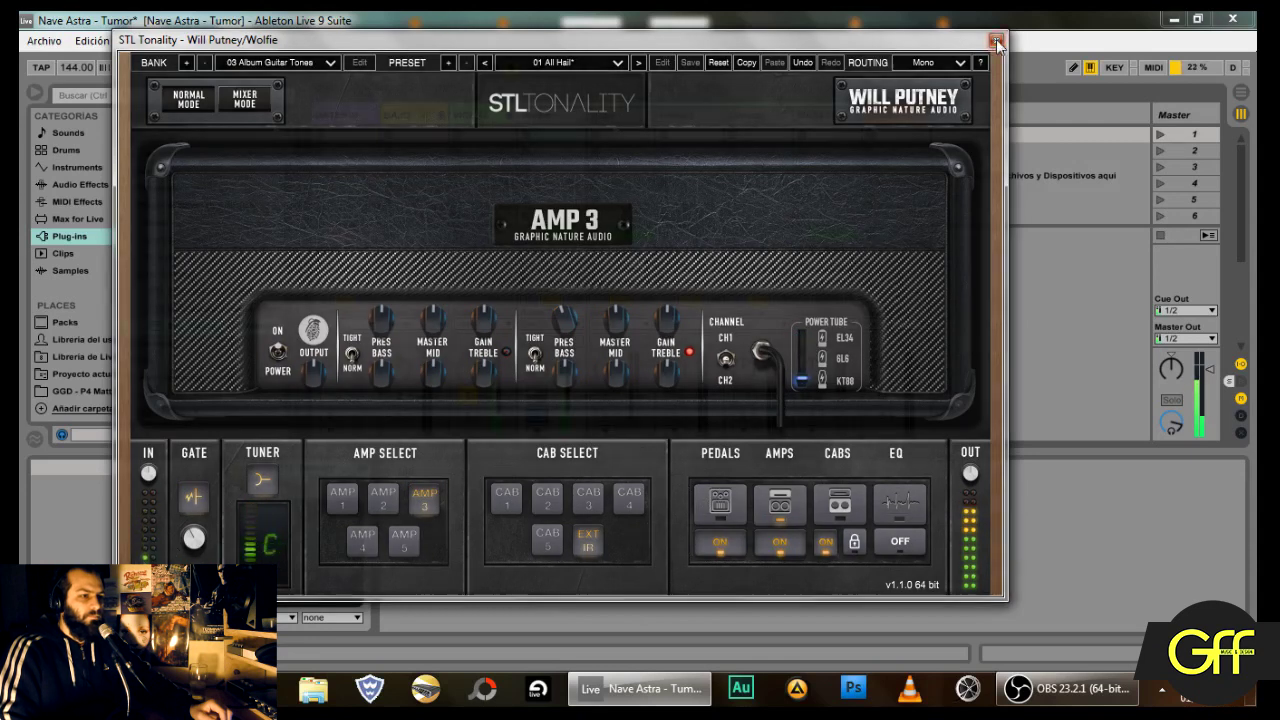
key("space")
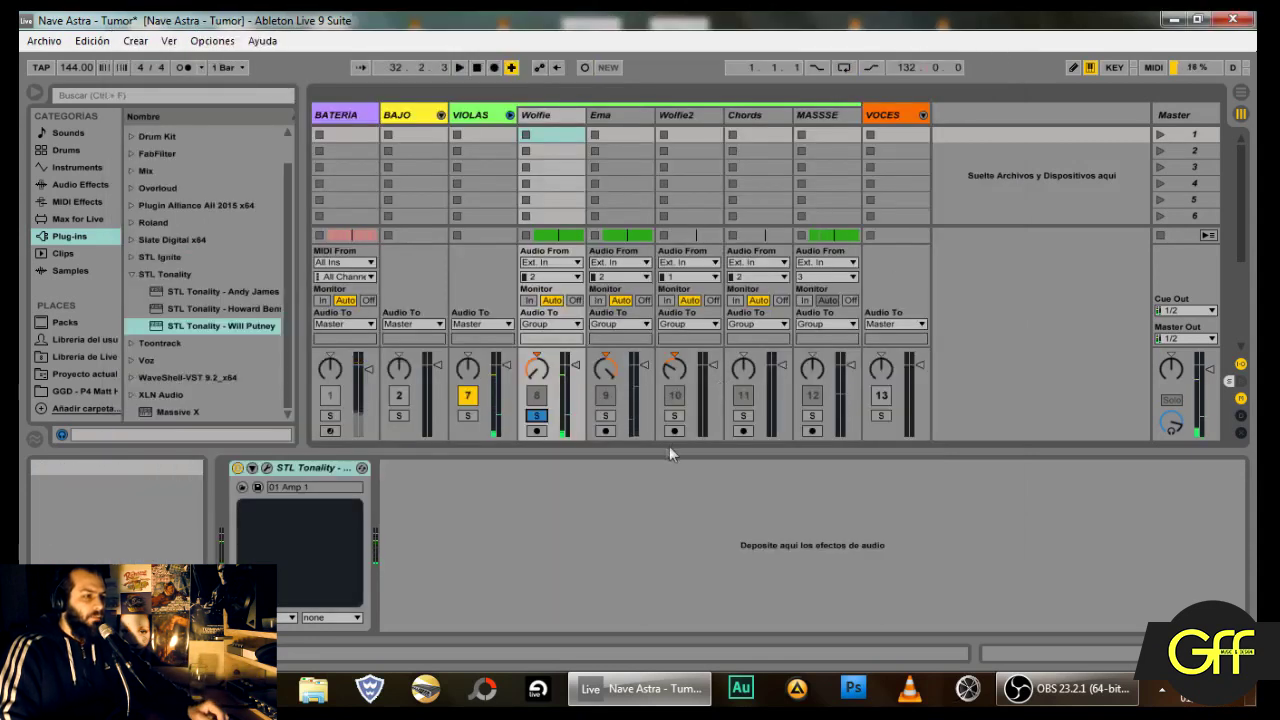
Step: Copy the STL Tonality plug-in from guitar track 8 onto guitar track 9
right_click(303, 469)
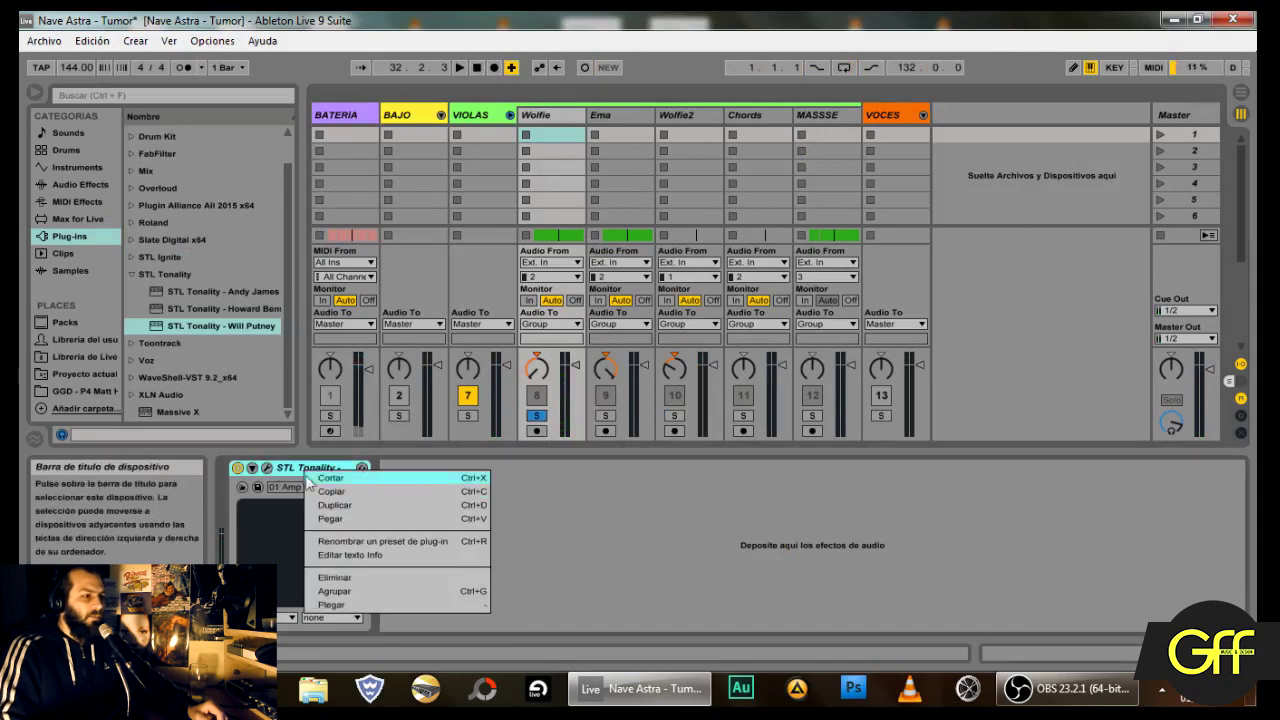
left_click(331, 492)
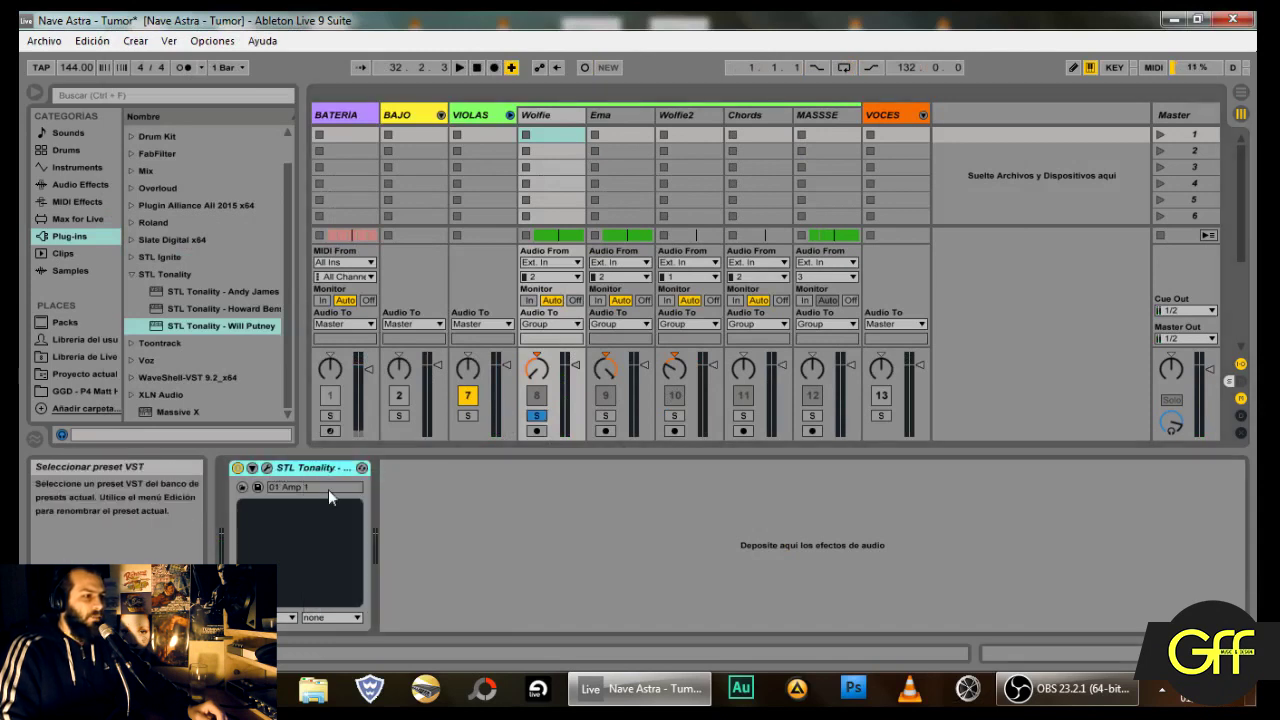
left_click(266, 468)
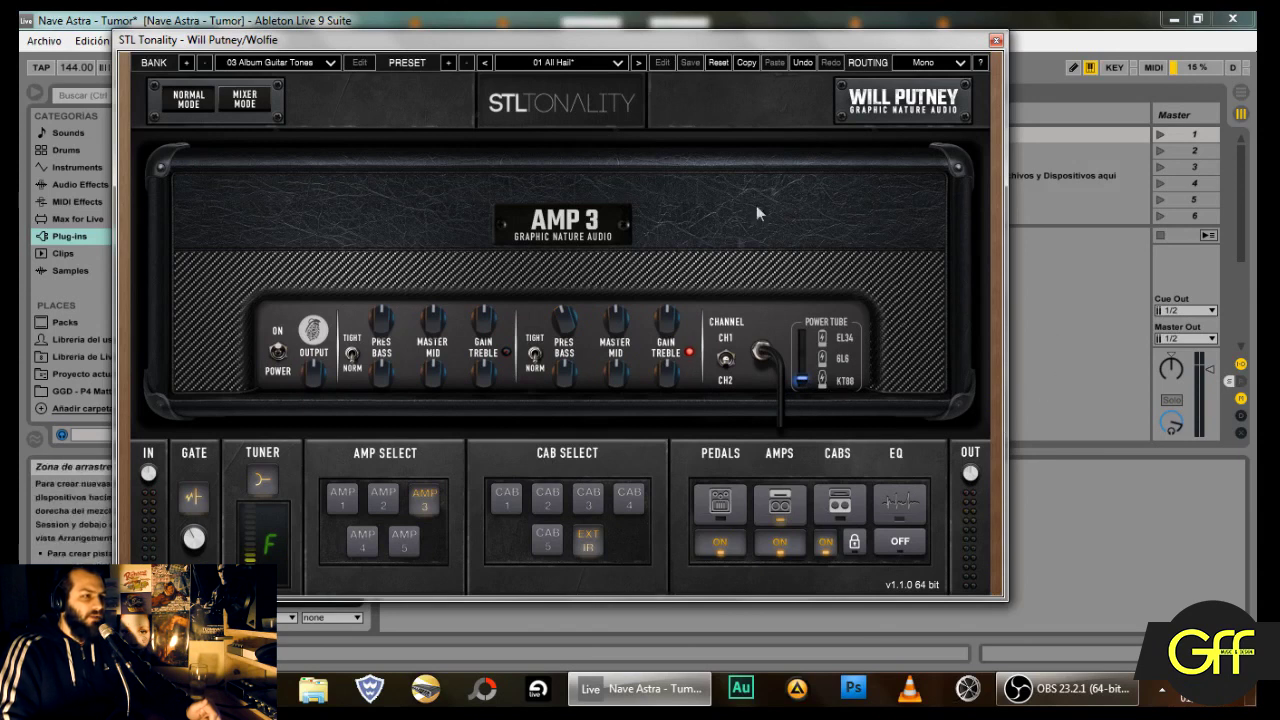
left_click(996, 40)
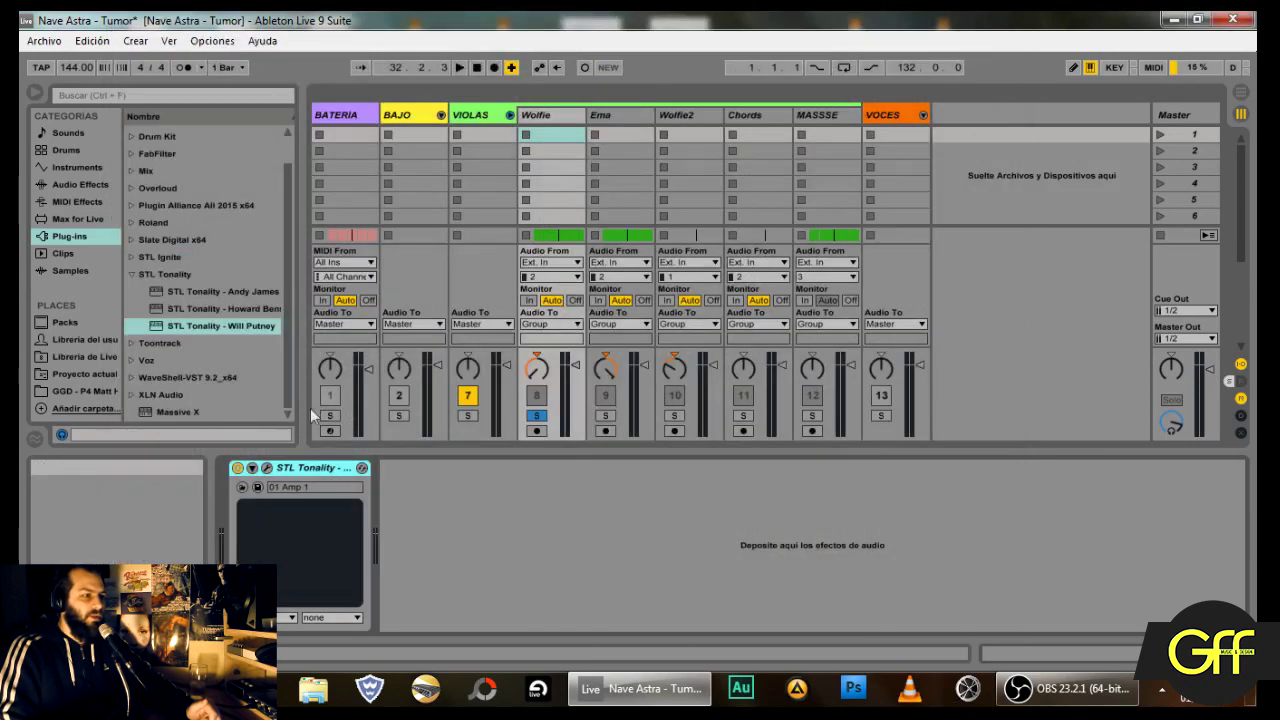
right_click(314, 468)
left_click(336, 493)
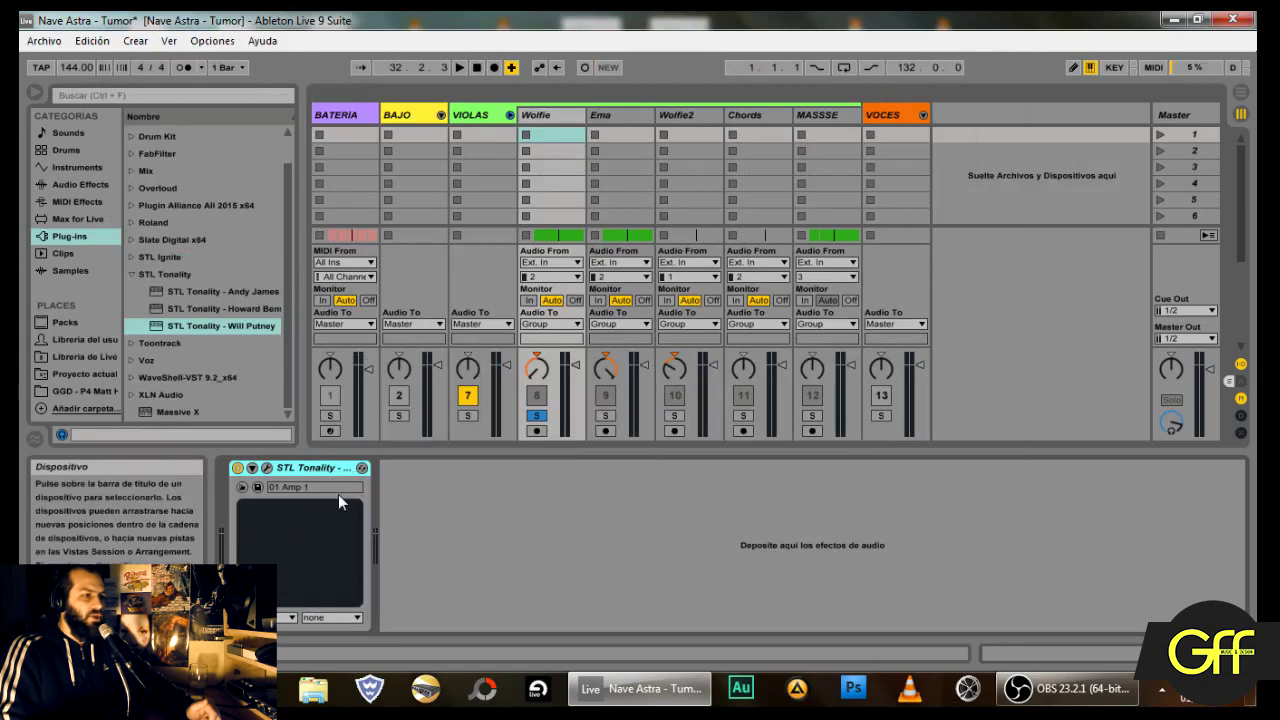
left_click(625, 124)
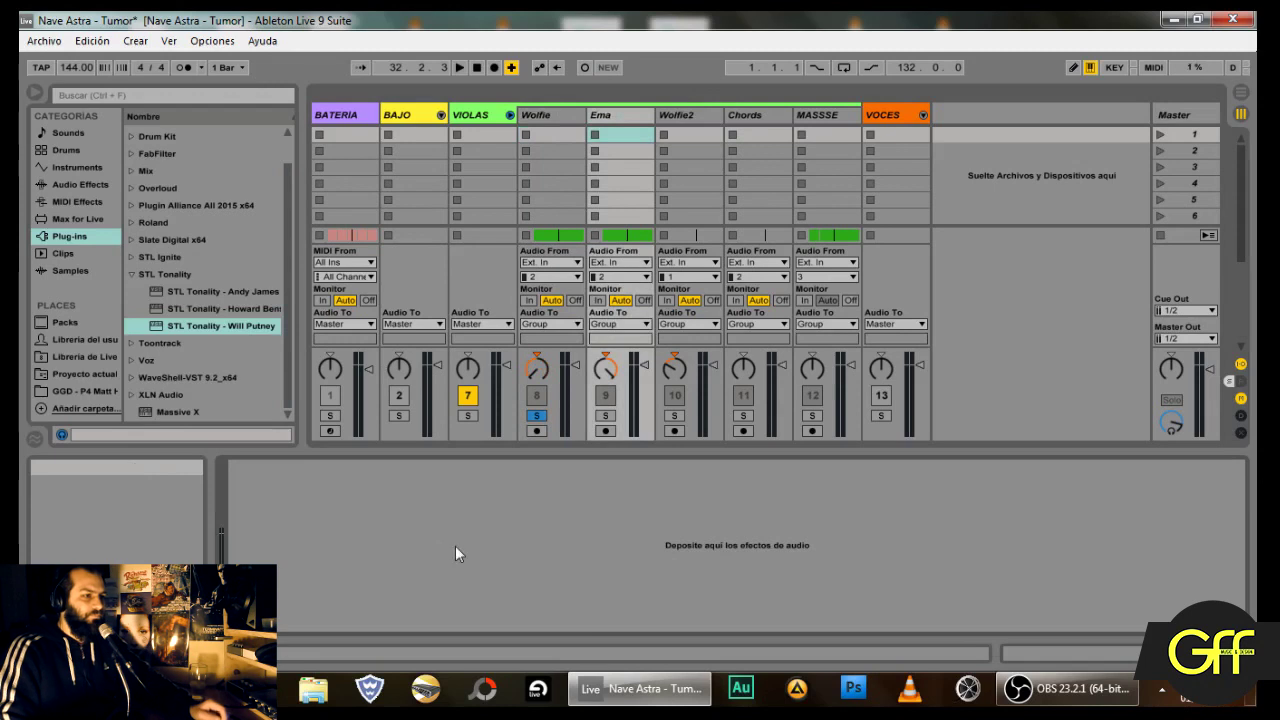
key("ctrl+v")
Step: Solo guitar track 9 instead of track 8 and open its copied STL Tonality plug-in
left_click(606, 416)
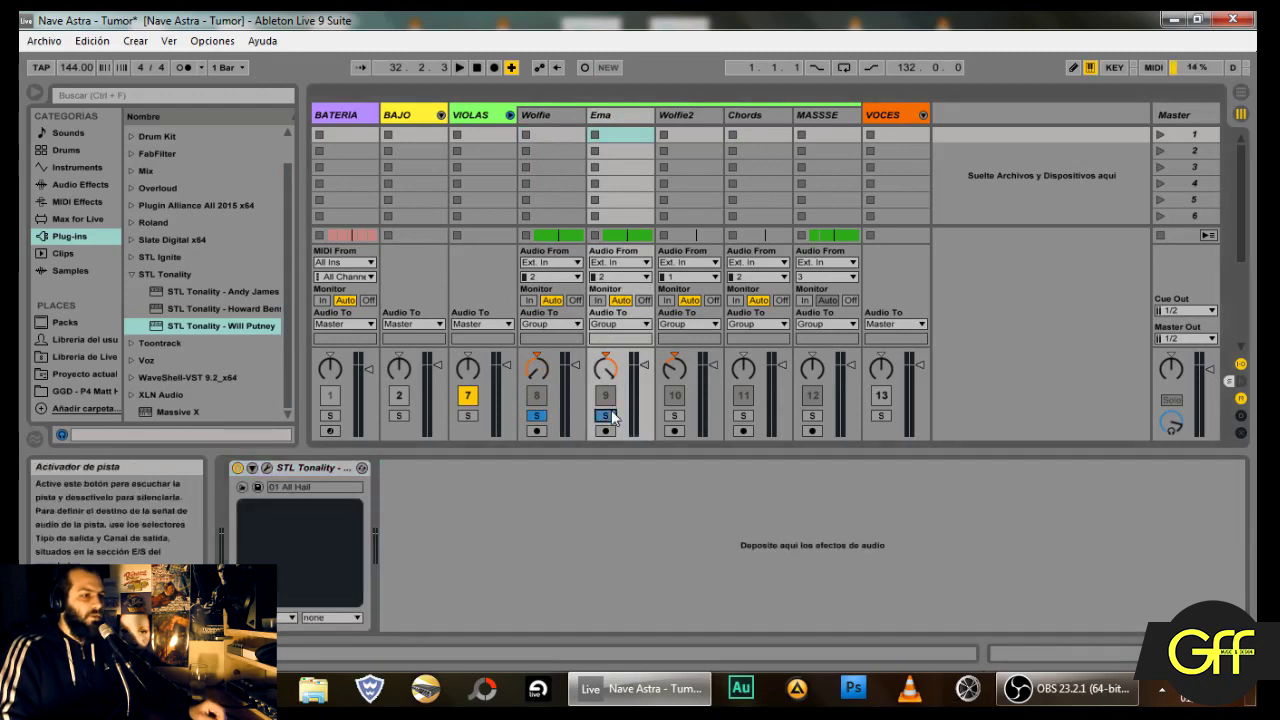
left_click(537, 416)
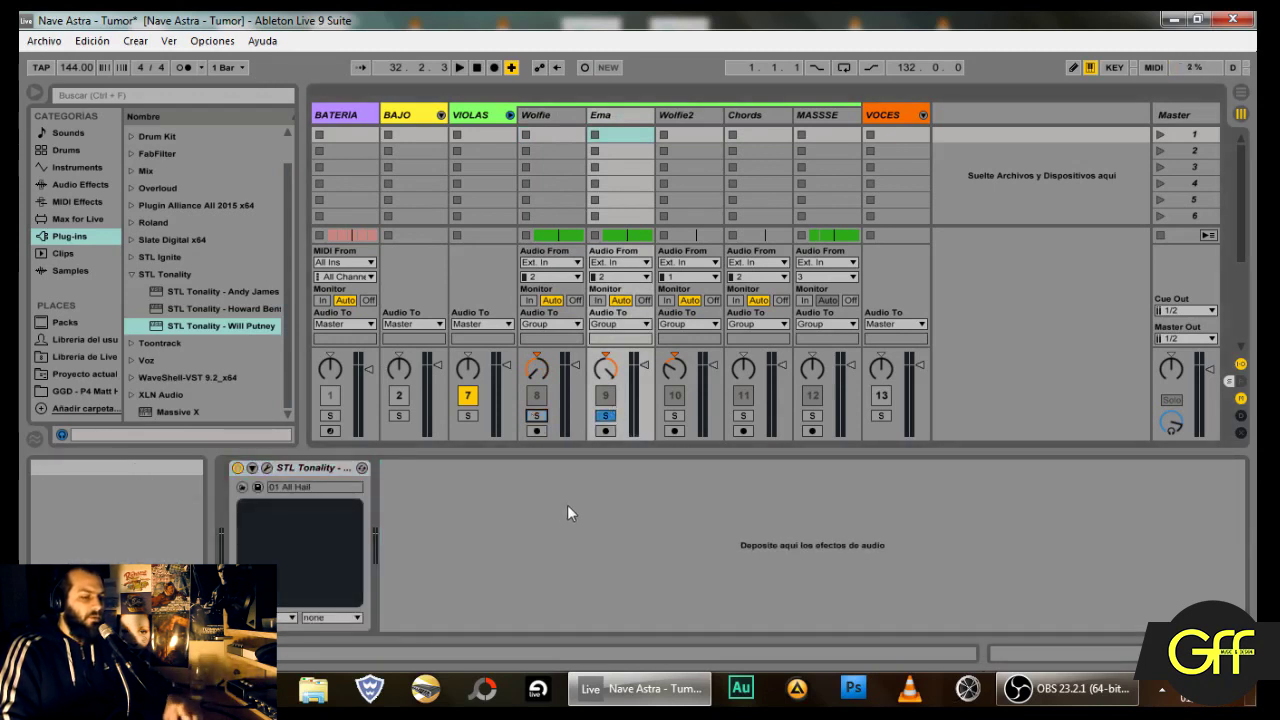
left_click(266, 468)
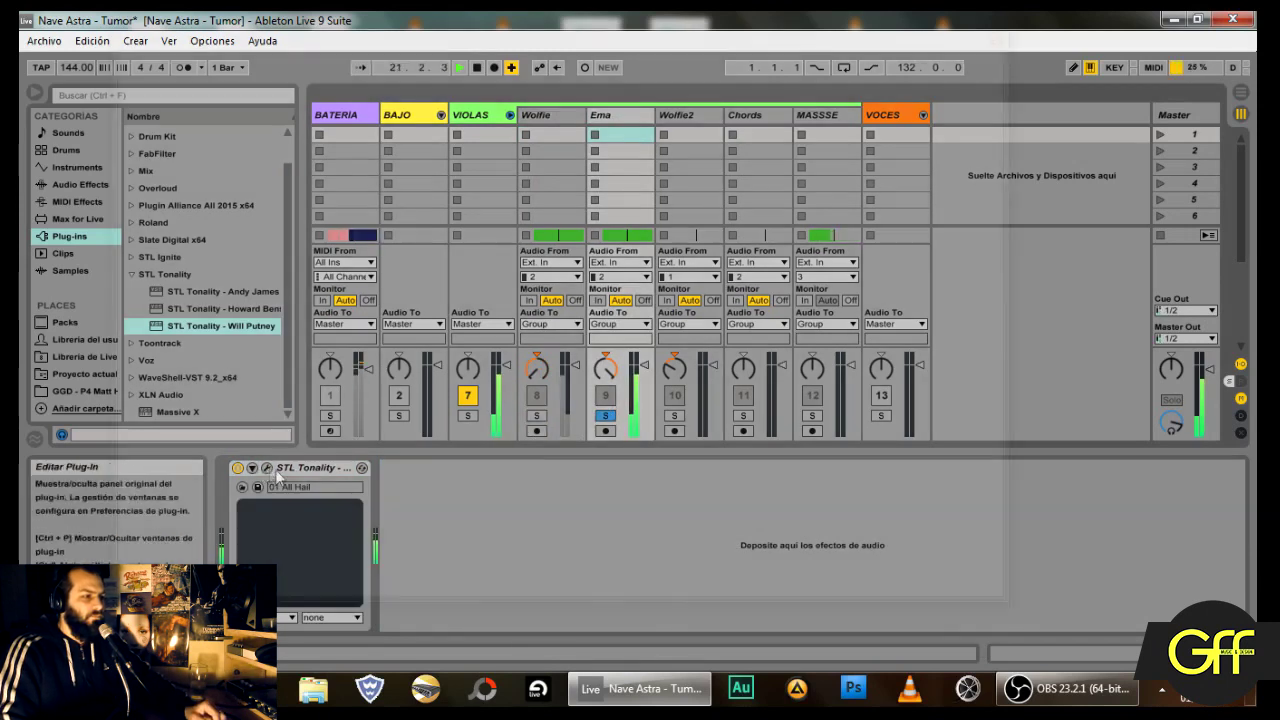
Step: Load the 29 Low Teens preset in track 9's amp plug-in
left_click(548, 63)
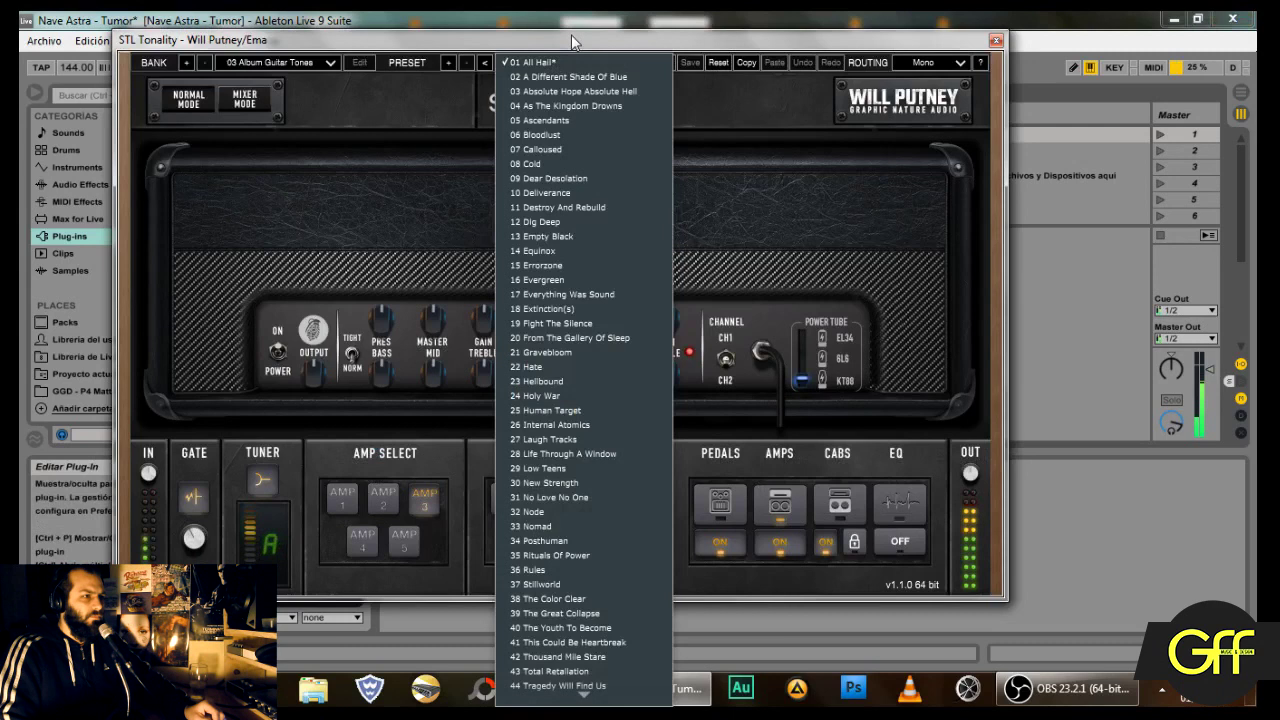
left_click(761, 128)
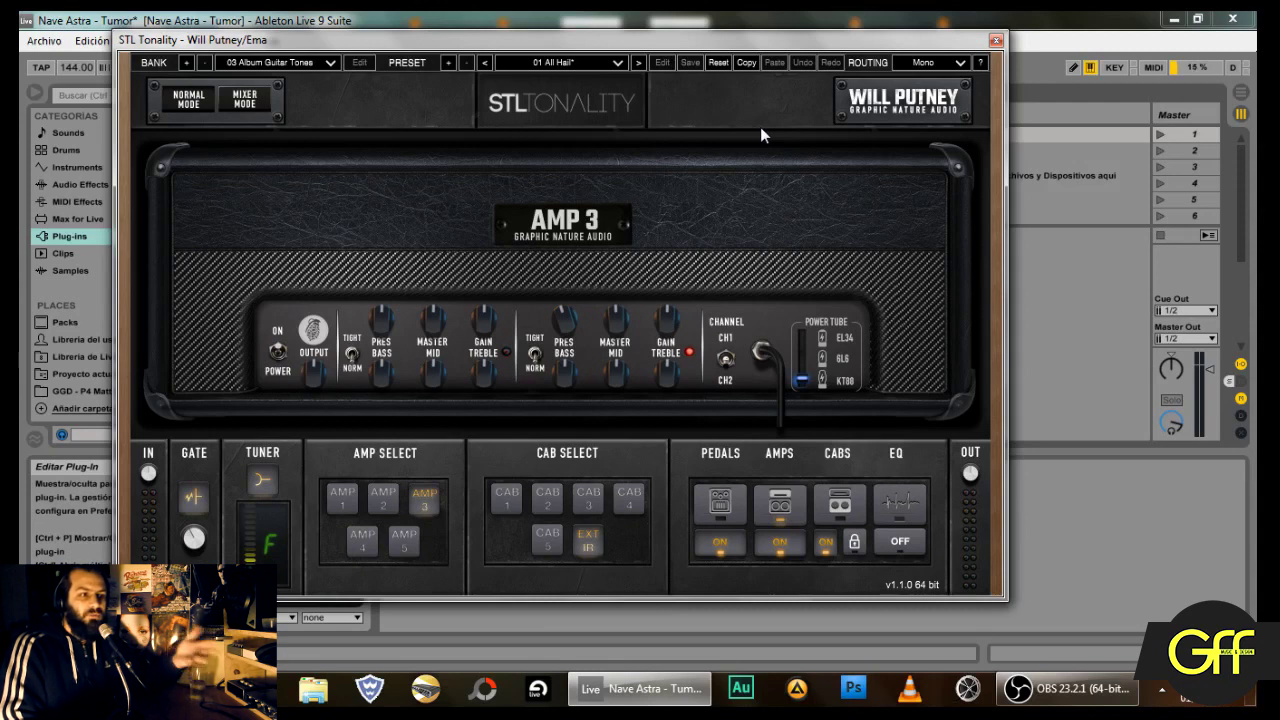
left_click(574, 64)
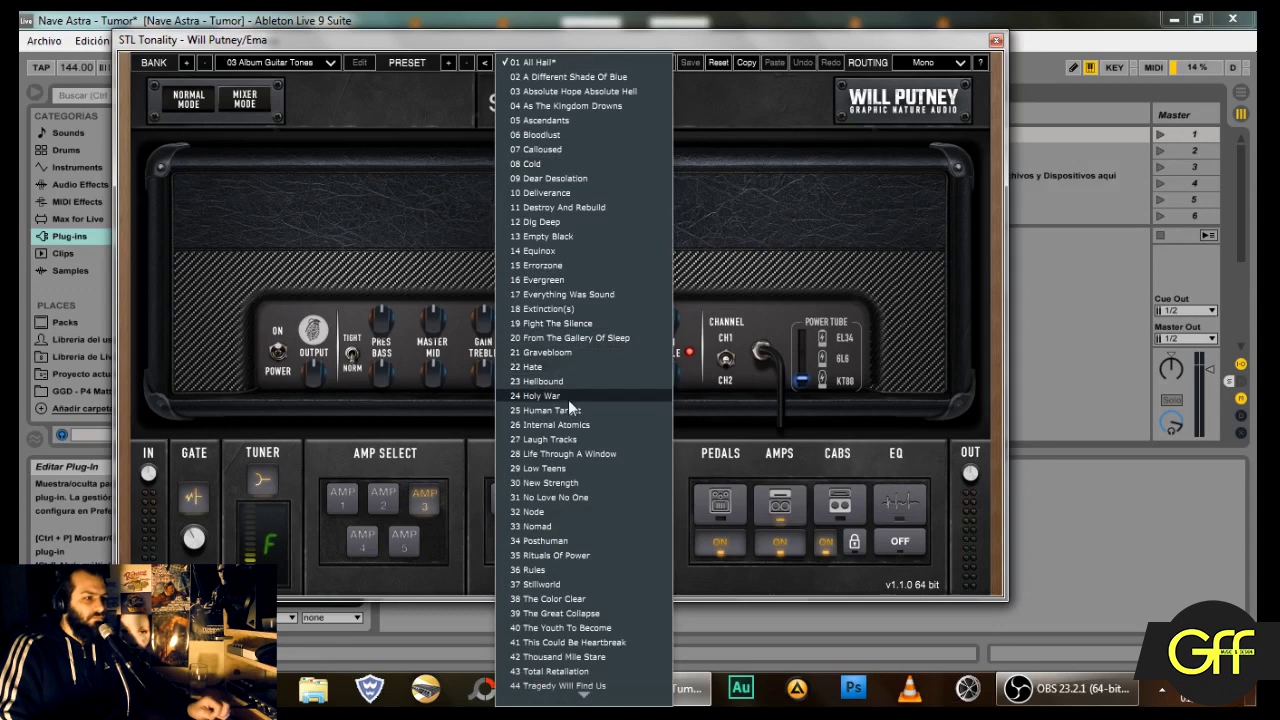
left_click(548, 469)
Step: On track 9's amp, set the second channel's bass to 3.2, raise the output level, and choose the KT88 power tube
left_click_drag(566, 372, 566, 393)
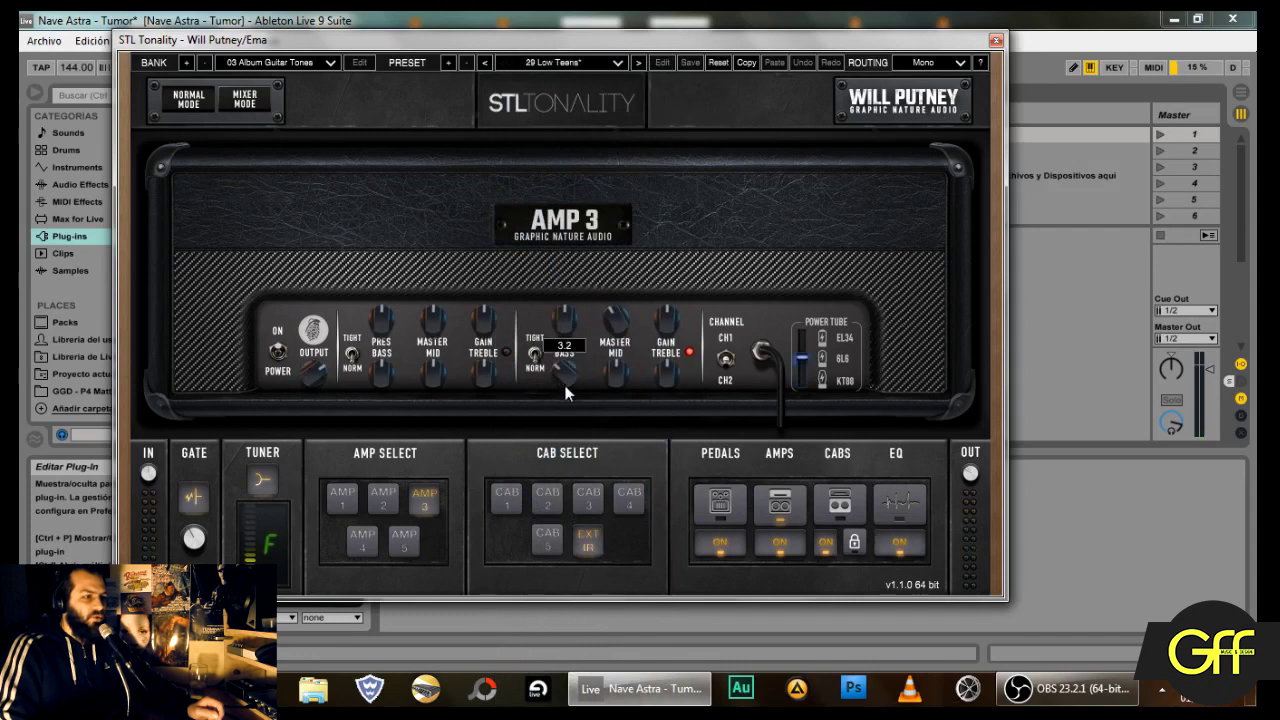
left_click_drag(970, 474, 980, 455)
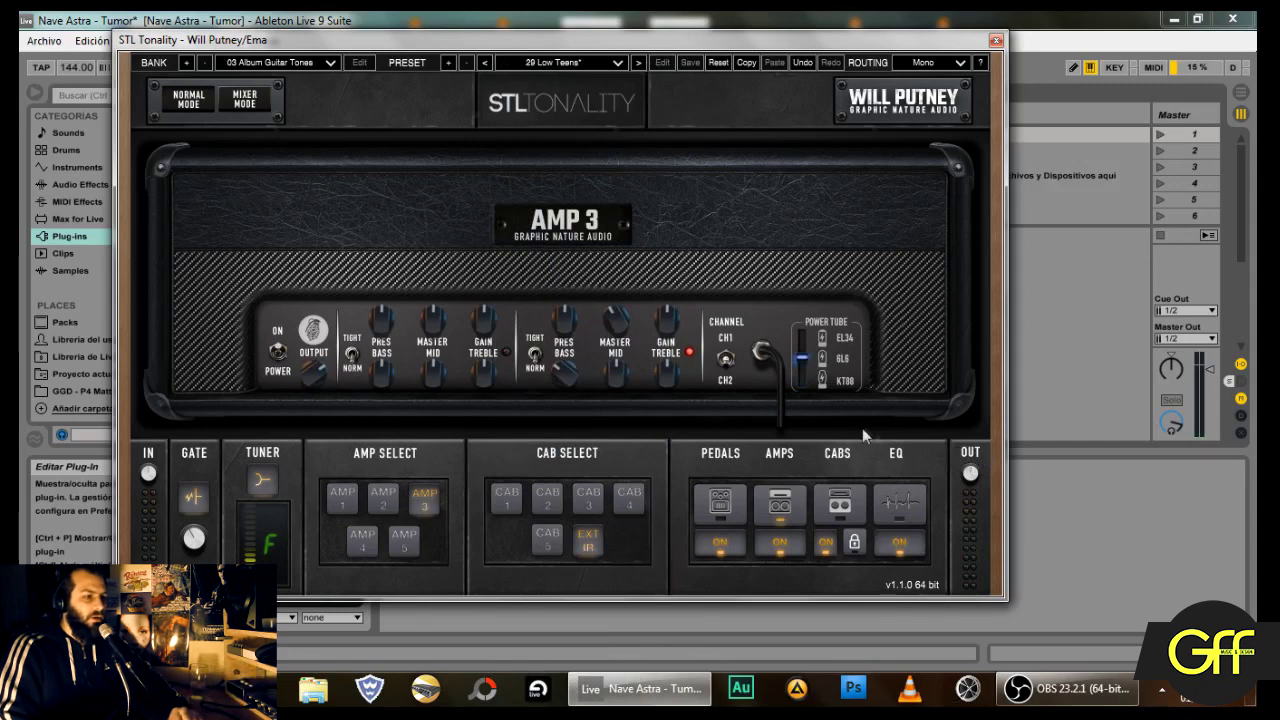
left_click(803, 383)
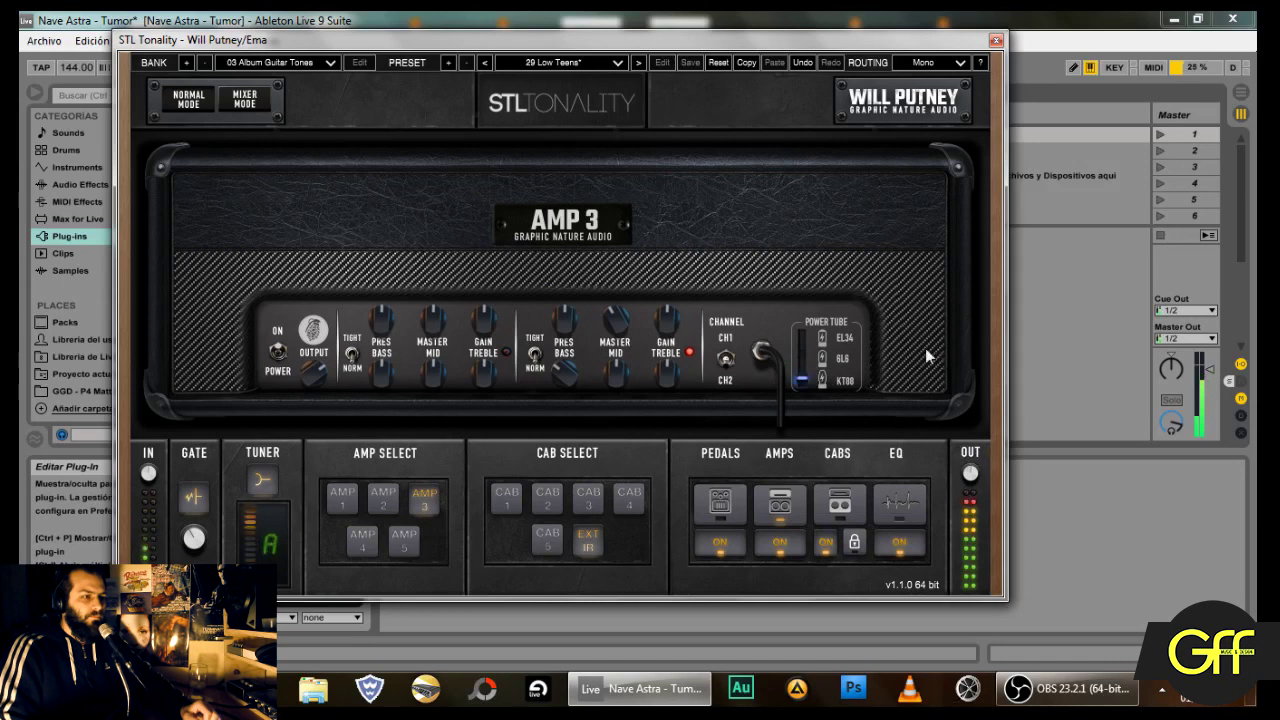
left_click(996, 40)
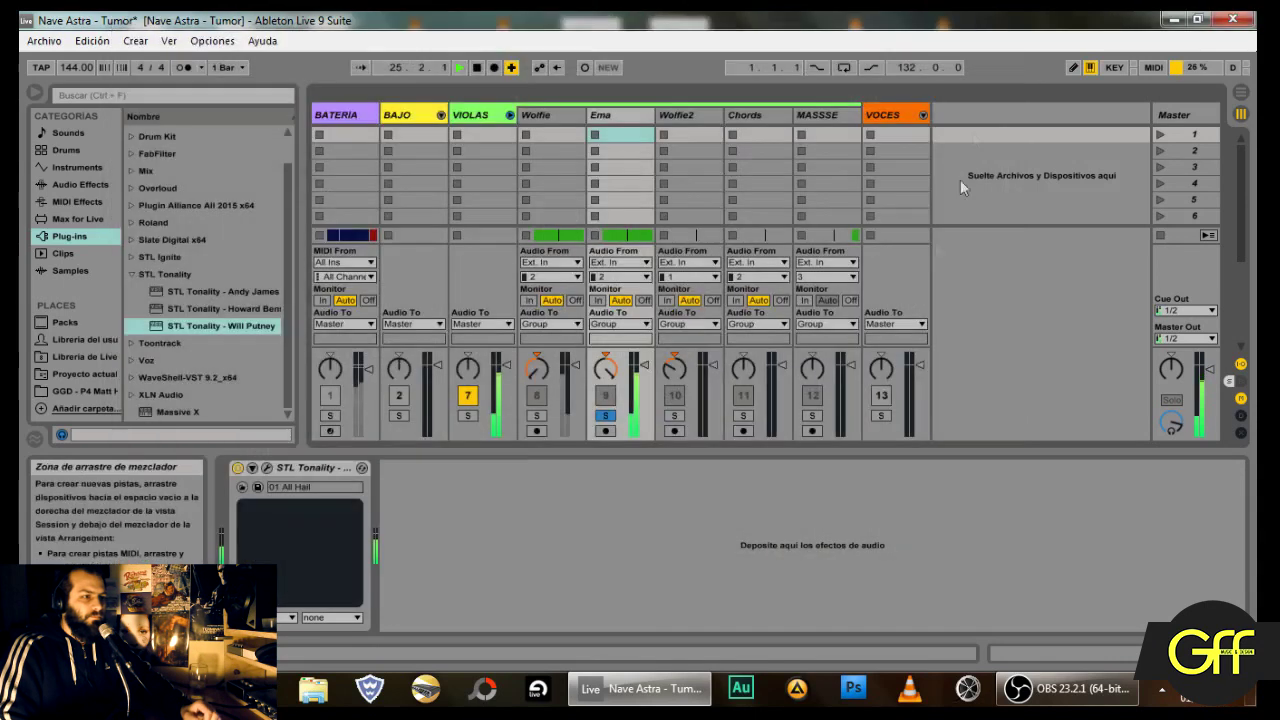
Step: Solo guitar track 8 alongside track 9, listen to both together, and stop playback
left_click(537, 416)
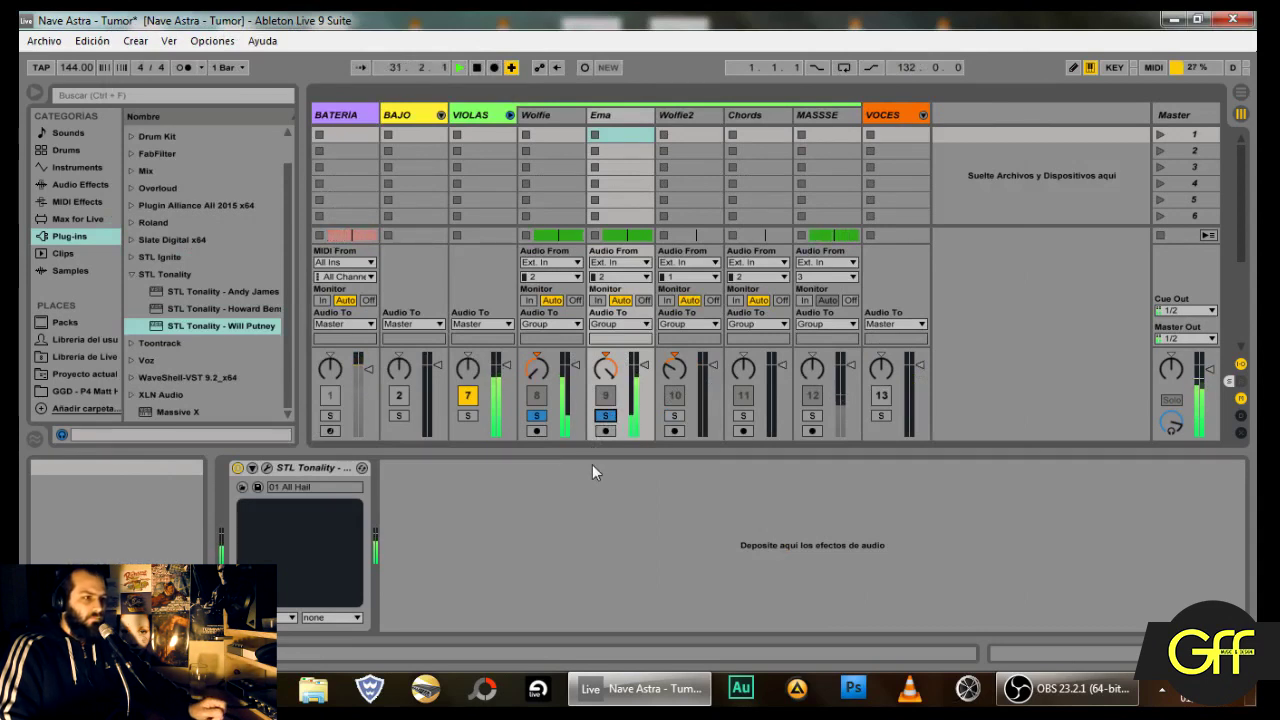
key("space")
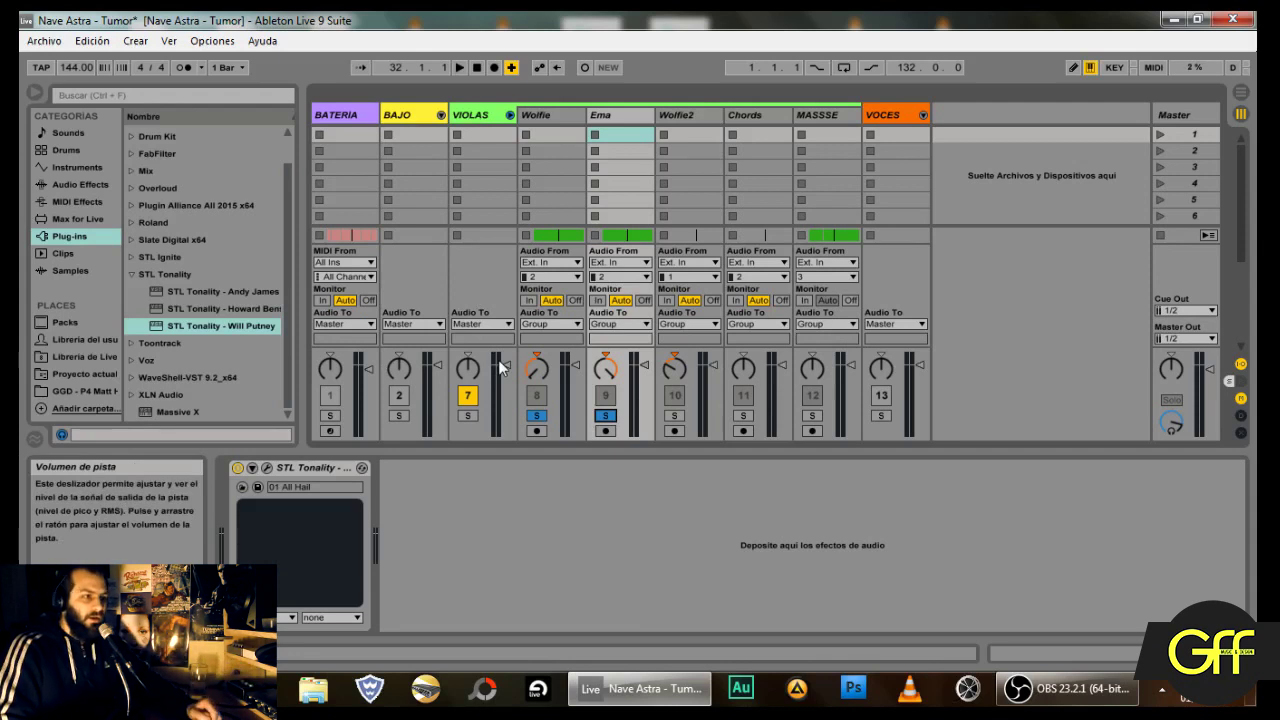
Step: Turn off solo on guitar tracks 8 and 9 and select the Wolfie2 track
left_click(605, 416)
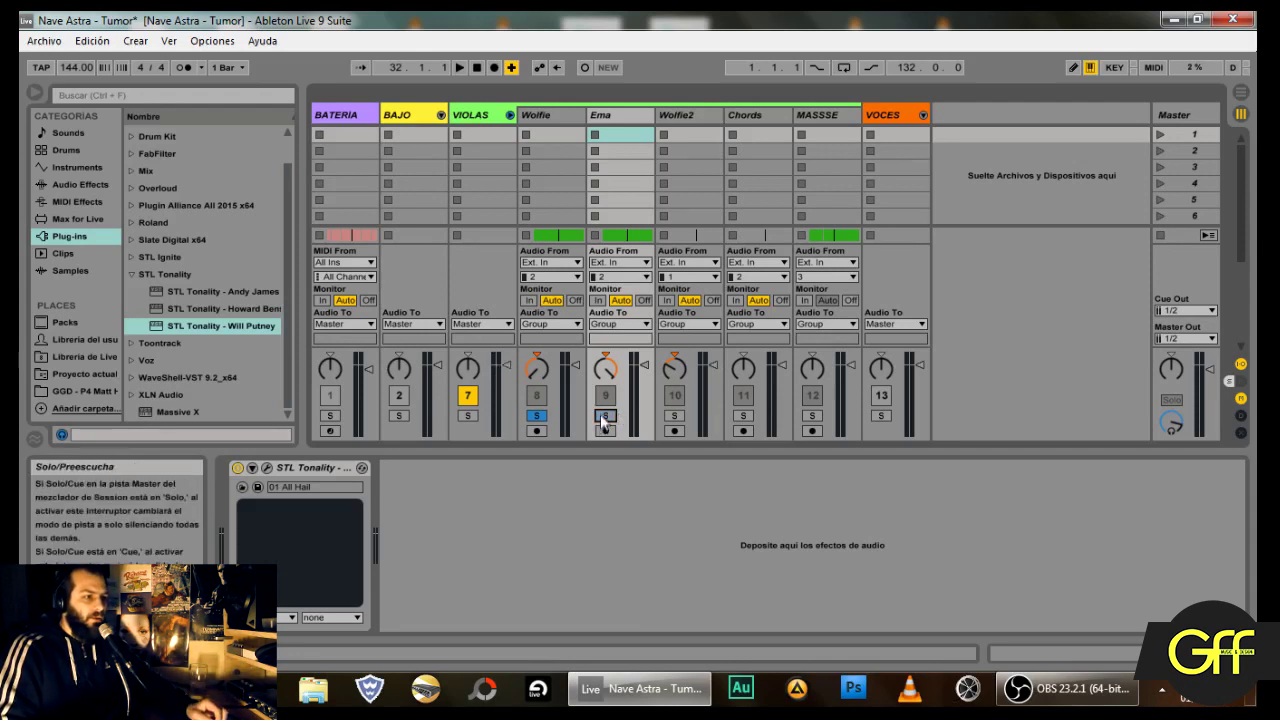
left_click(540, 416)
left_click(698, 113)
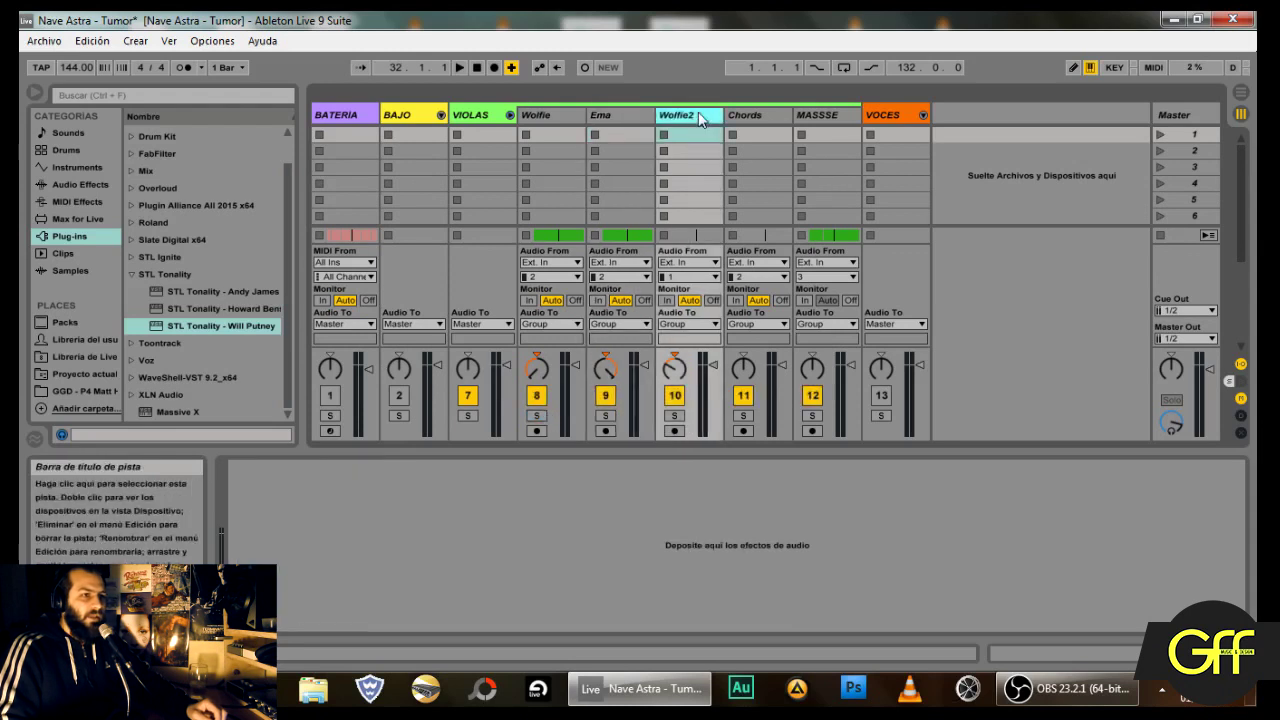
Step: Show the arrangement, select the first eight bars of the Wolfie2 audio from bar 97, and listen to the passage
left_click(1240, 103)
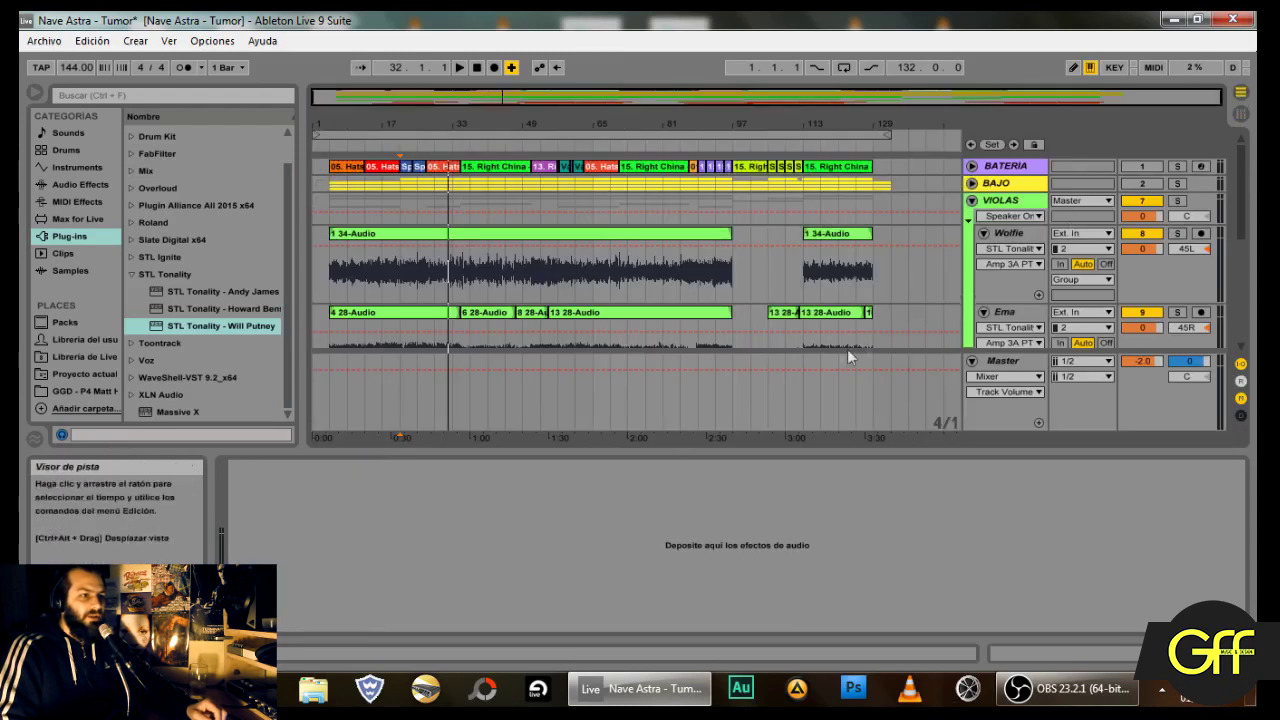
scroll(772, 316, "down", 4)
scroll(775, 303, "up", 1)
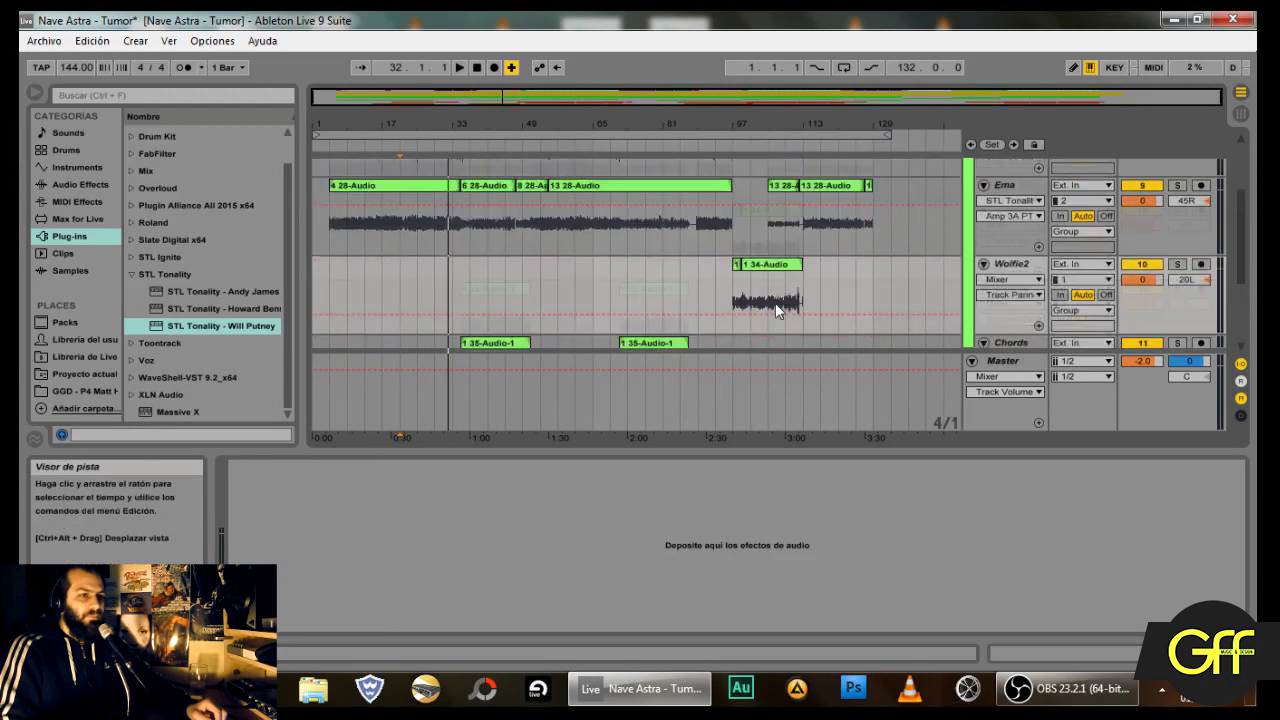
left_click(733, 302)
left_click_drag(733, 302, 762, 302)
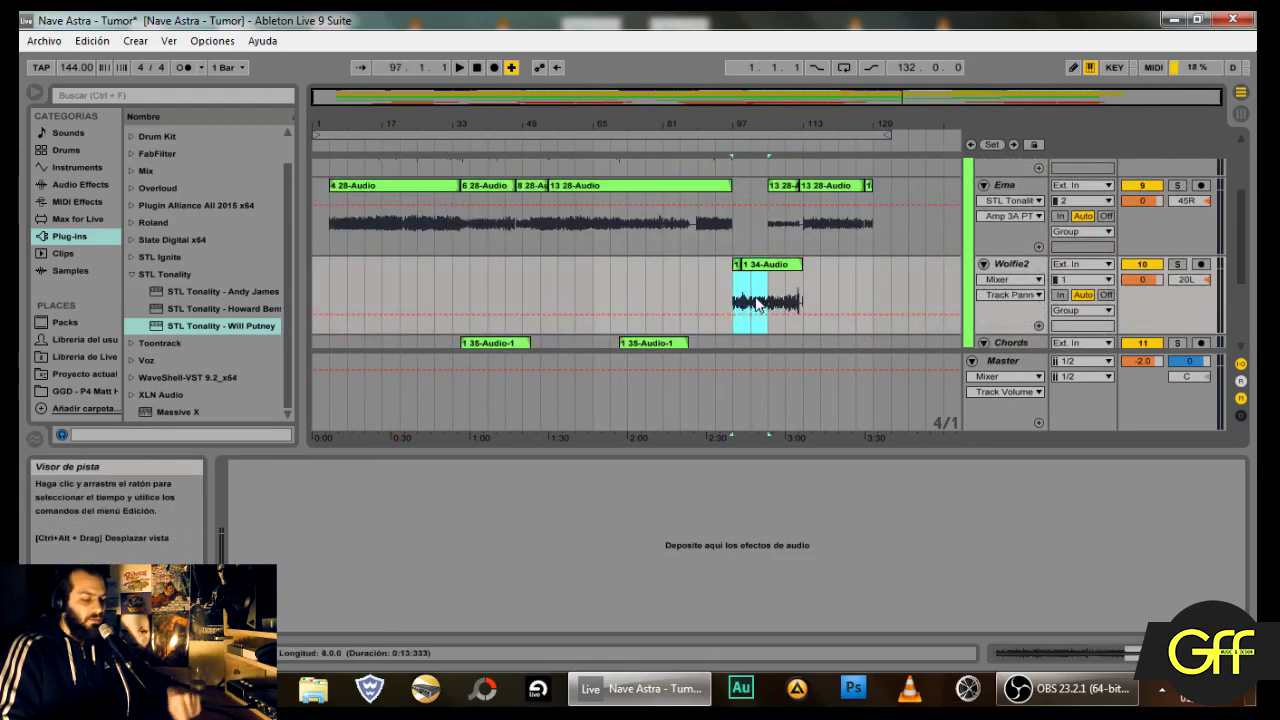
key("space")
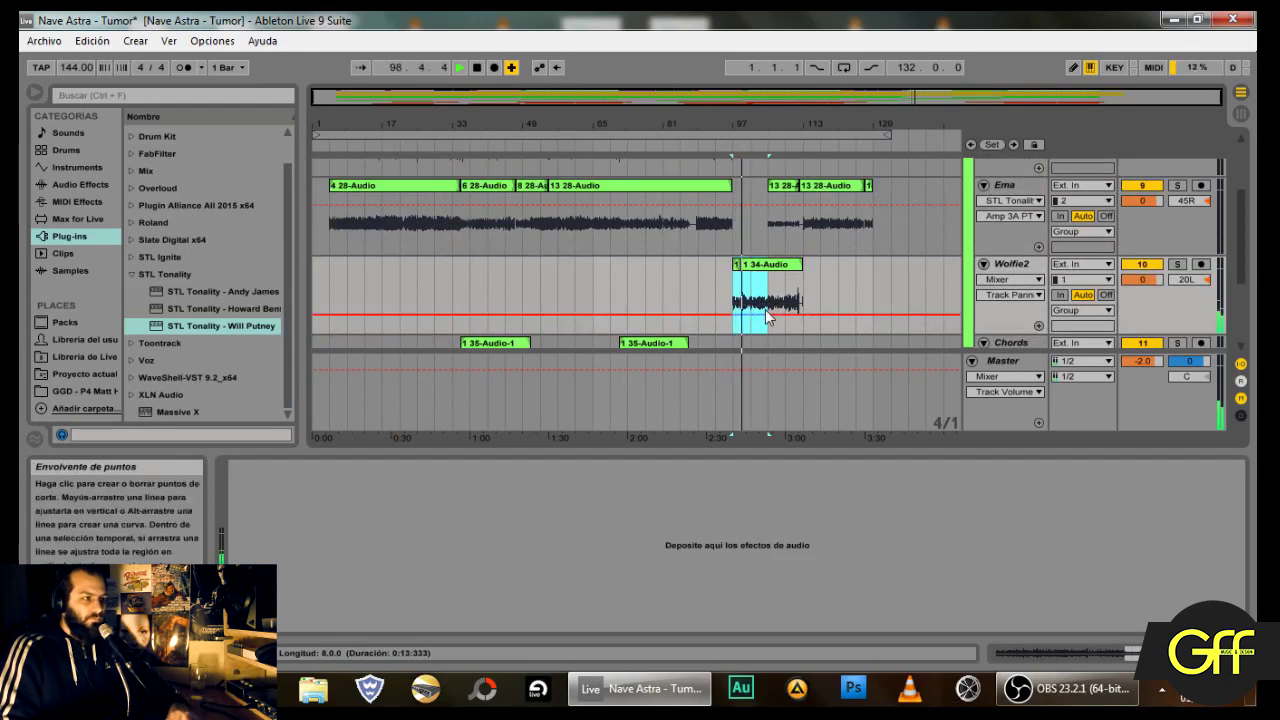
key("space")
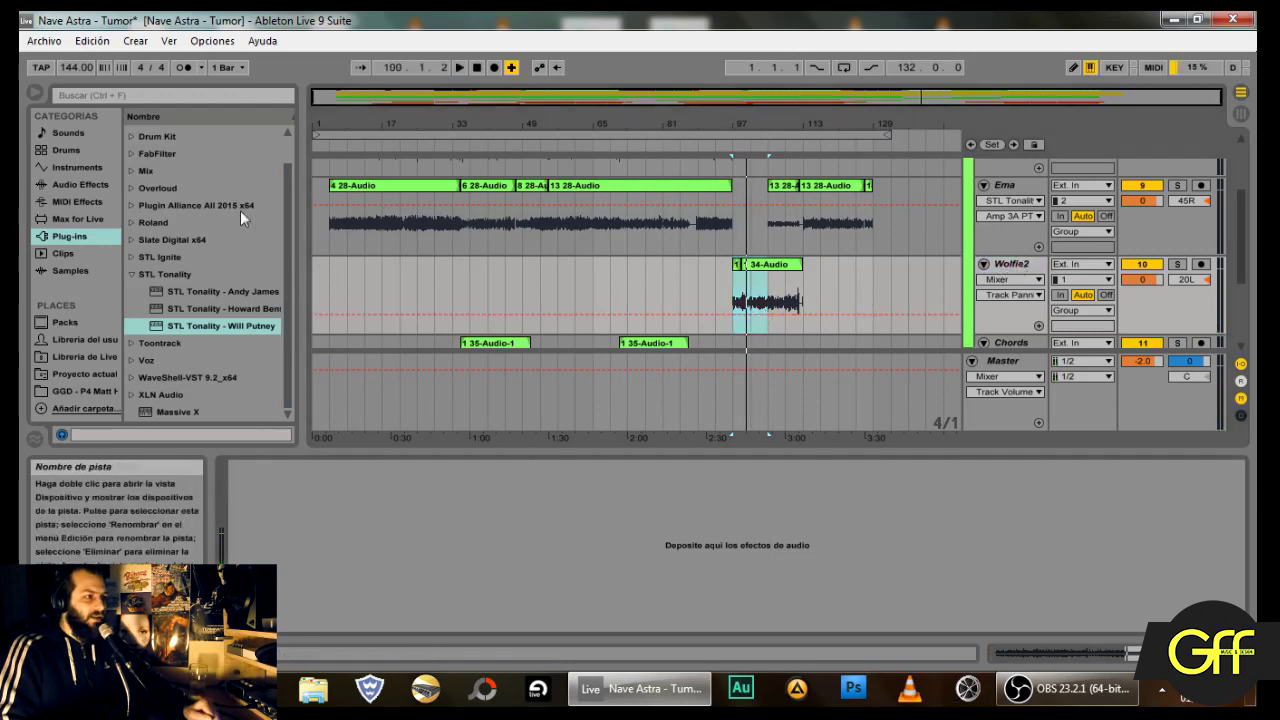
Step: Add Overloud's TH2-64 amp plug-in to the Wolfie2 track
left_click(153, 276)
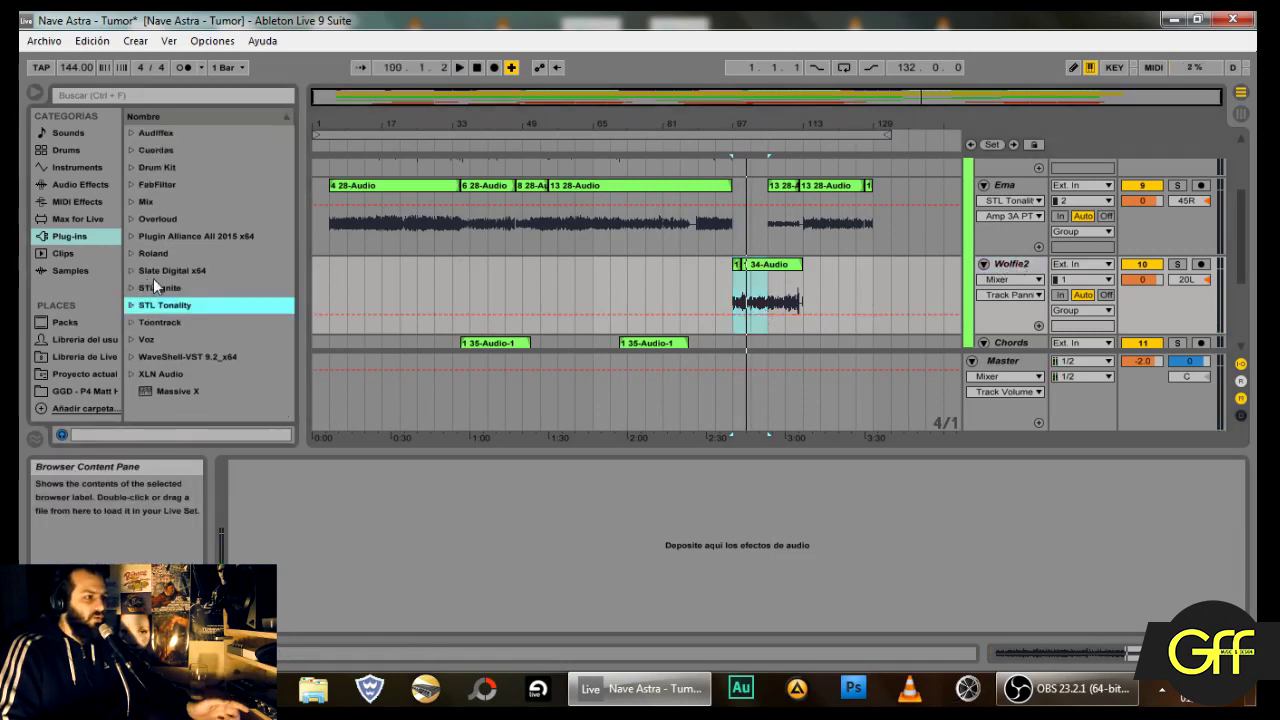
left_click(132, 220)
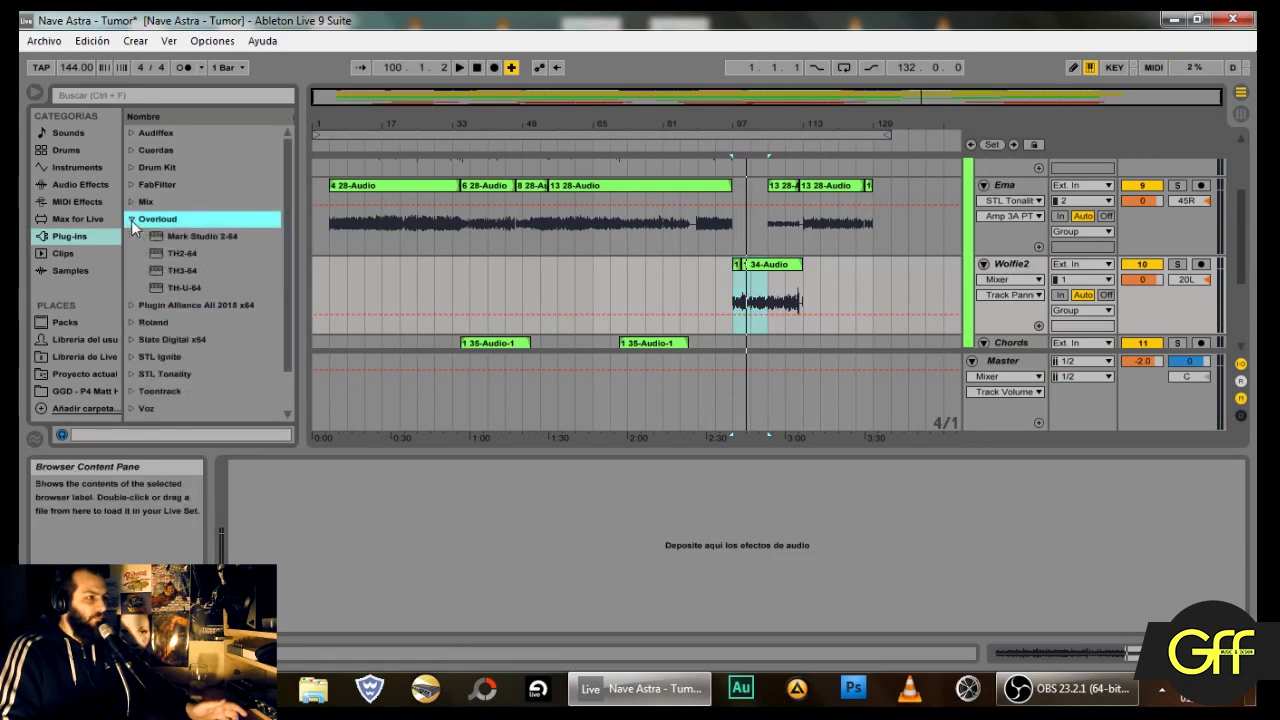
scroll(205, 308, "down", 3)
scroll(205, 308, "up", 1)
left_click_drag(179, 219, 483, 514)
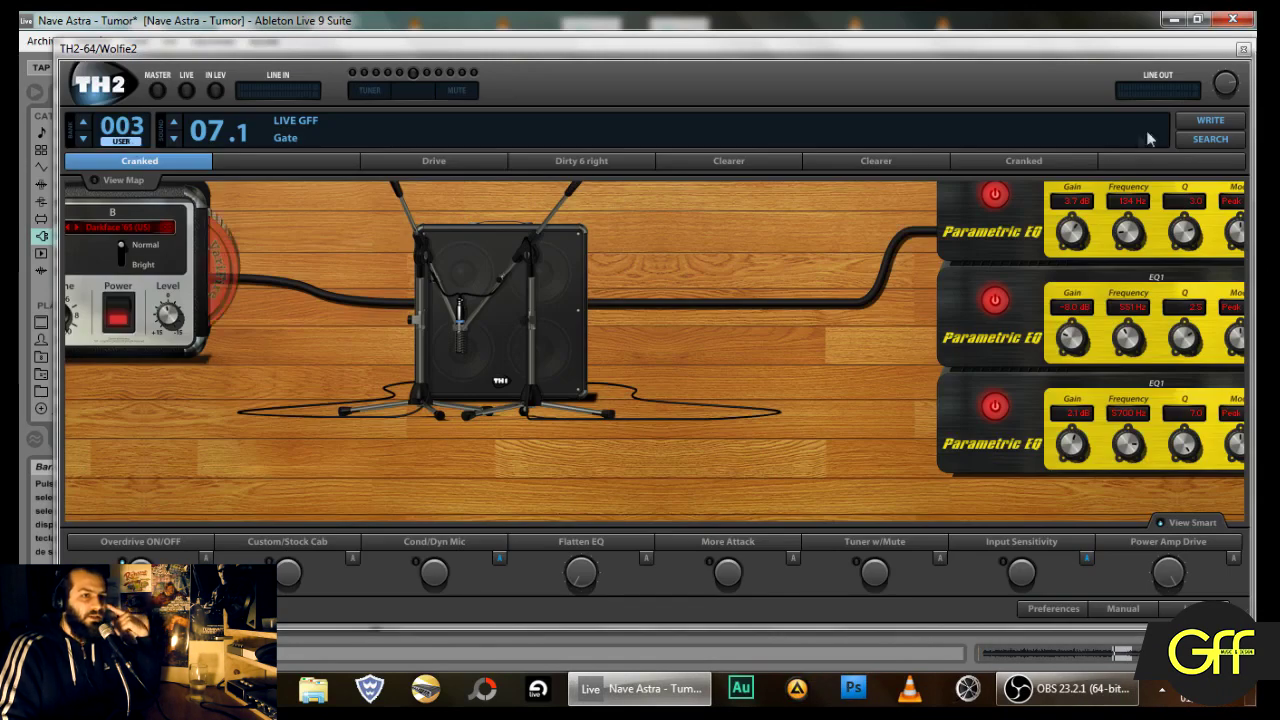
Step: Load the Heaven Bell preset from sound 04 of the TRANSMUTEAR user bank in Wolfie2's TH2 plug-in
left_click(1199, 141)
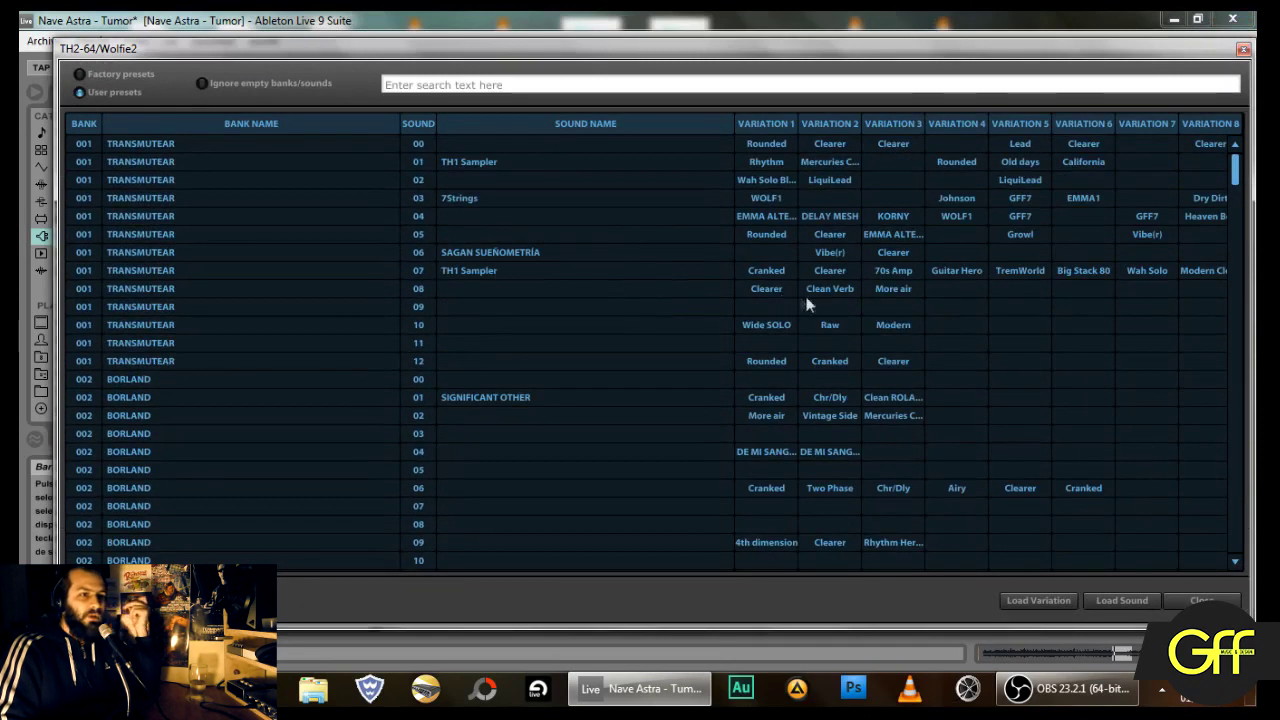
left_click(1206, 219)
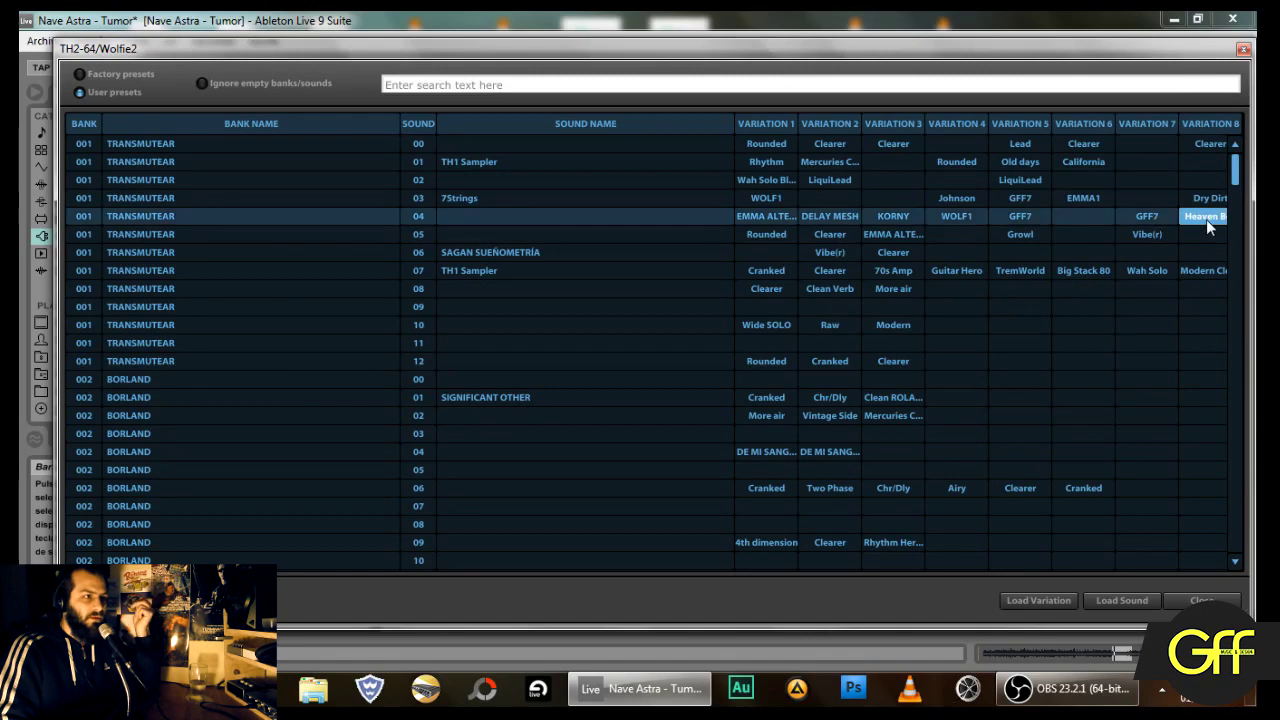
left_click(1112, 600)
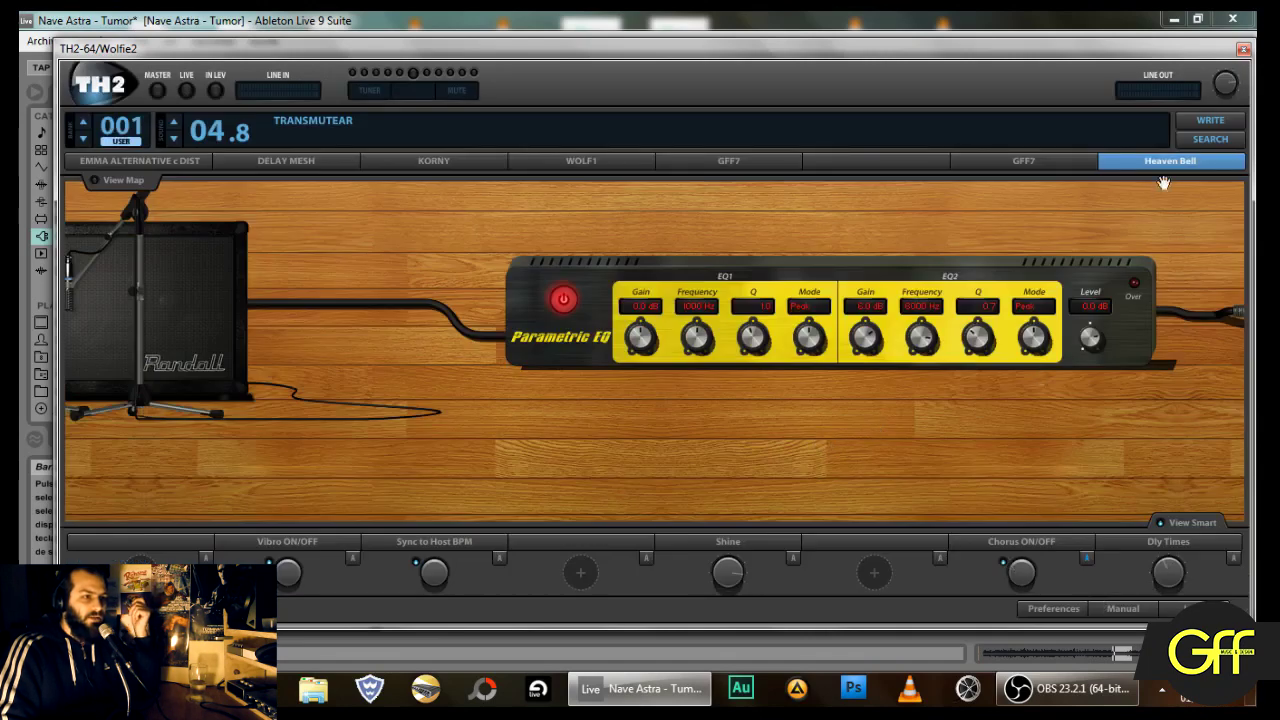
Step: Examine the preset's signal chain from the cabinet through the EQ, Dimension pedal, splitter, delay and reverb, and close the plug-in window
left_click_drag(481, 489, 906, 423)
left_click_drag(306, 457, 60, 386)
left_click_drag(1040, 473, 45, 467)
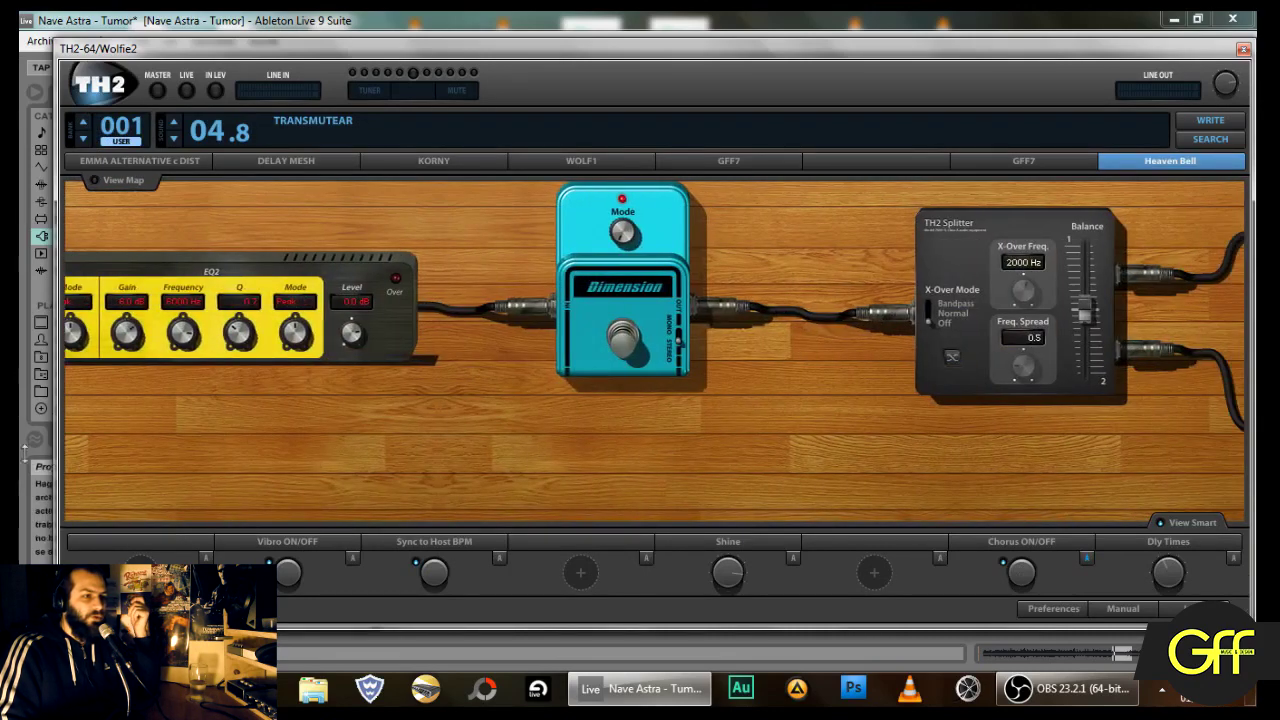
left_click_drag(874, 451, 142, 412)
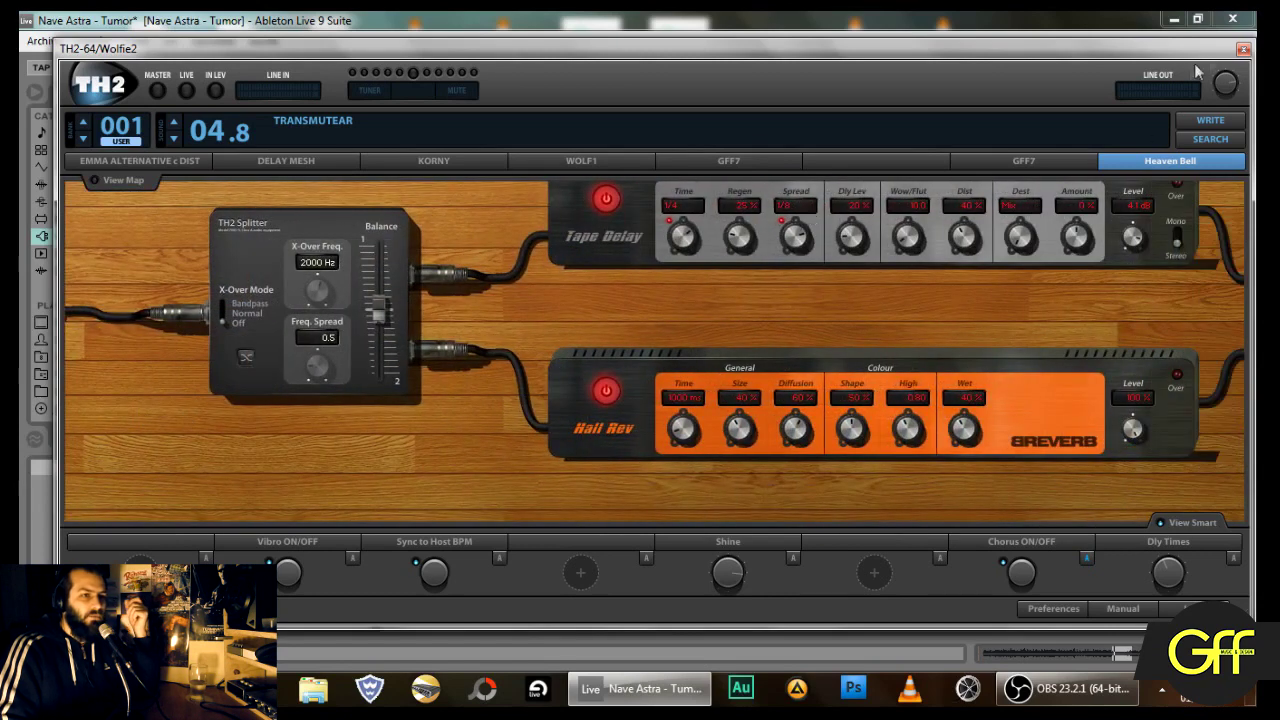
left_click(1243, 50)
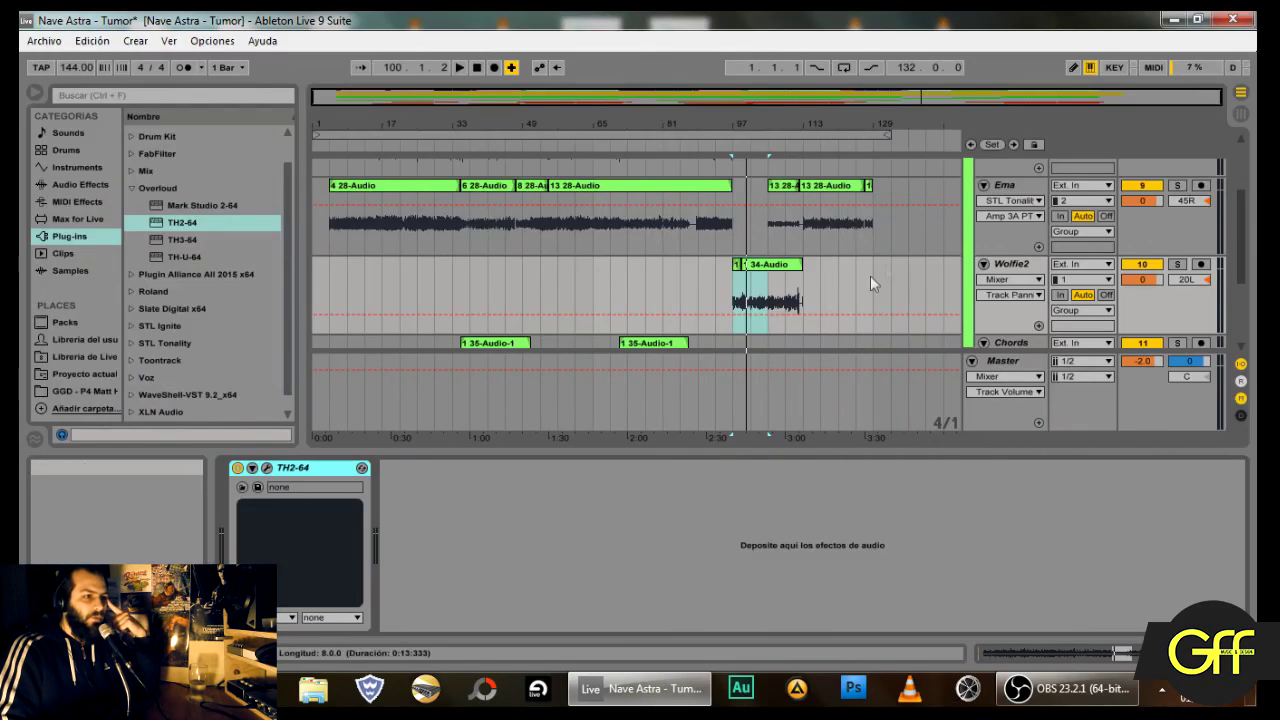
Step: Play the Wolfie2 part from bar 97 through the TH2 preset and stop playback
left_click(740, 292)
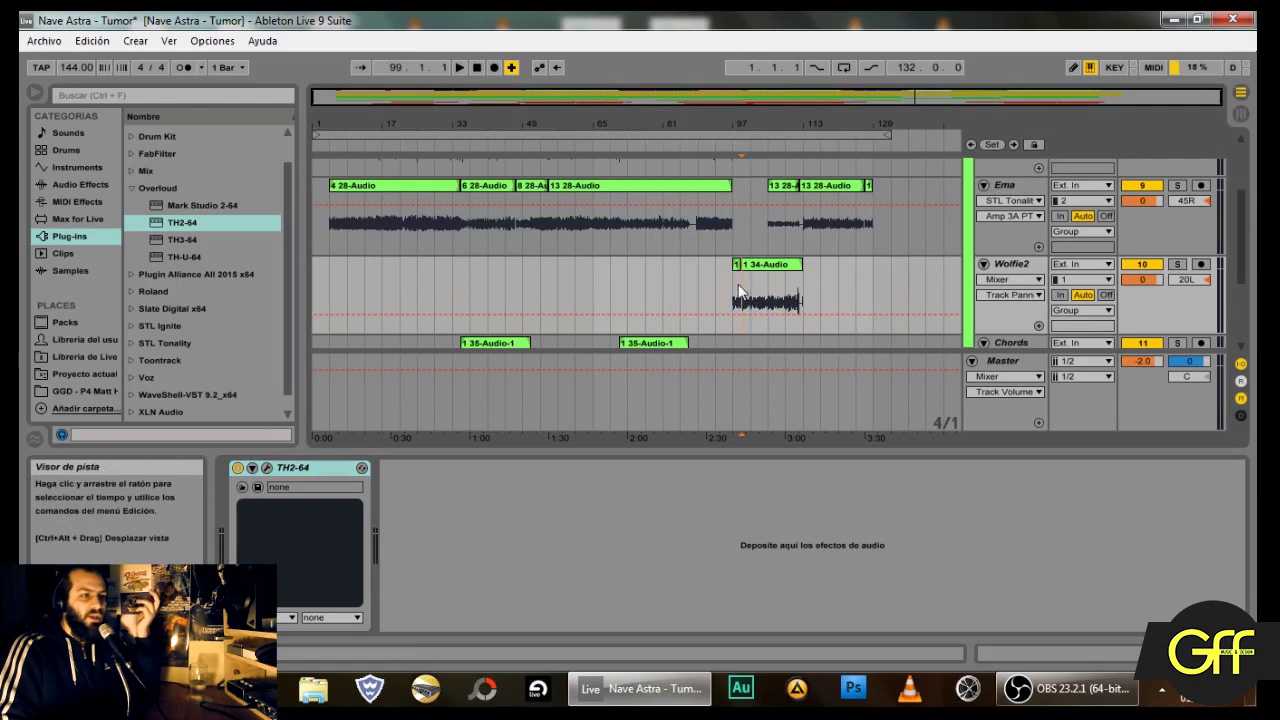
left_click(736, 290)
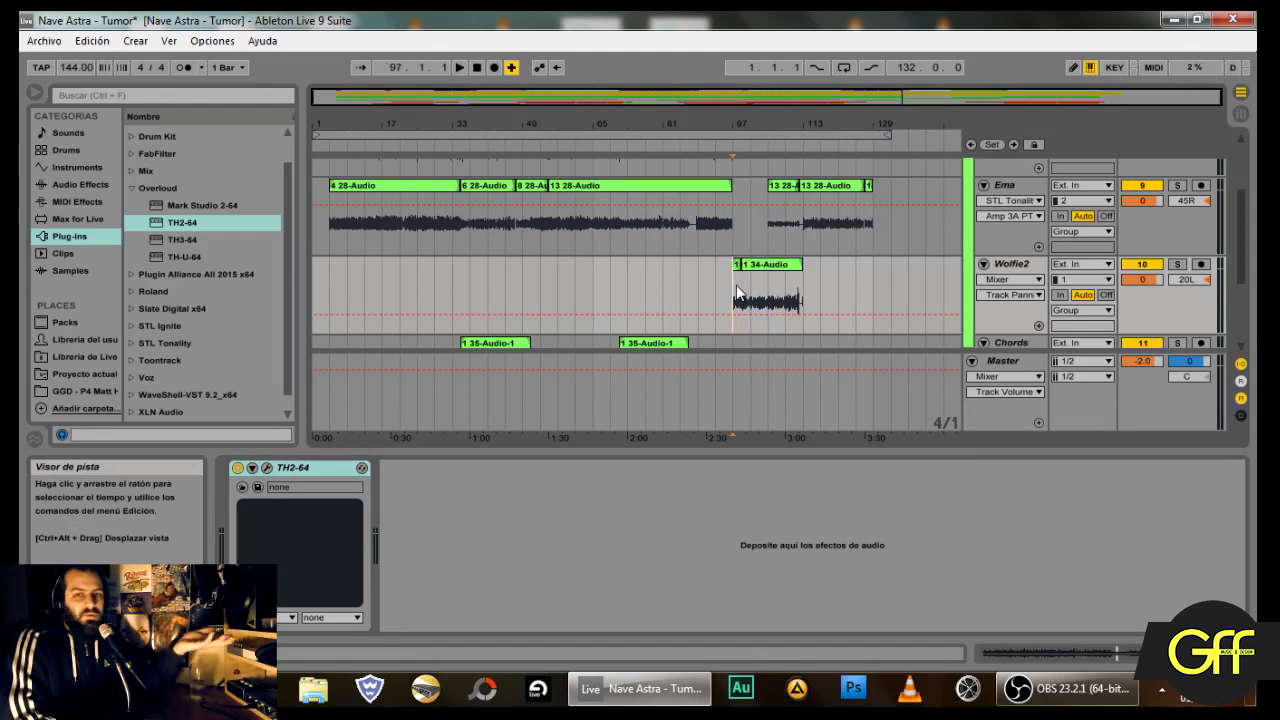
key("space")
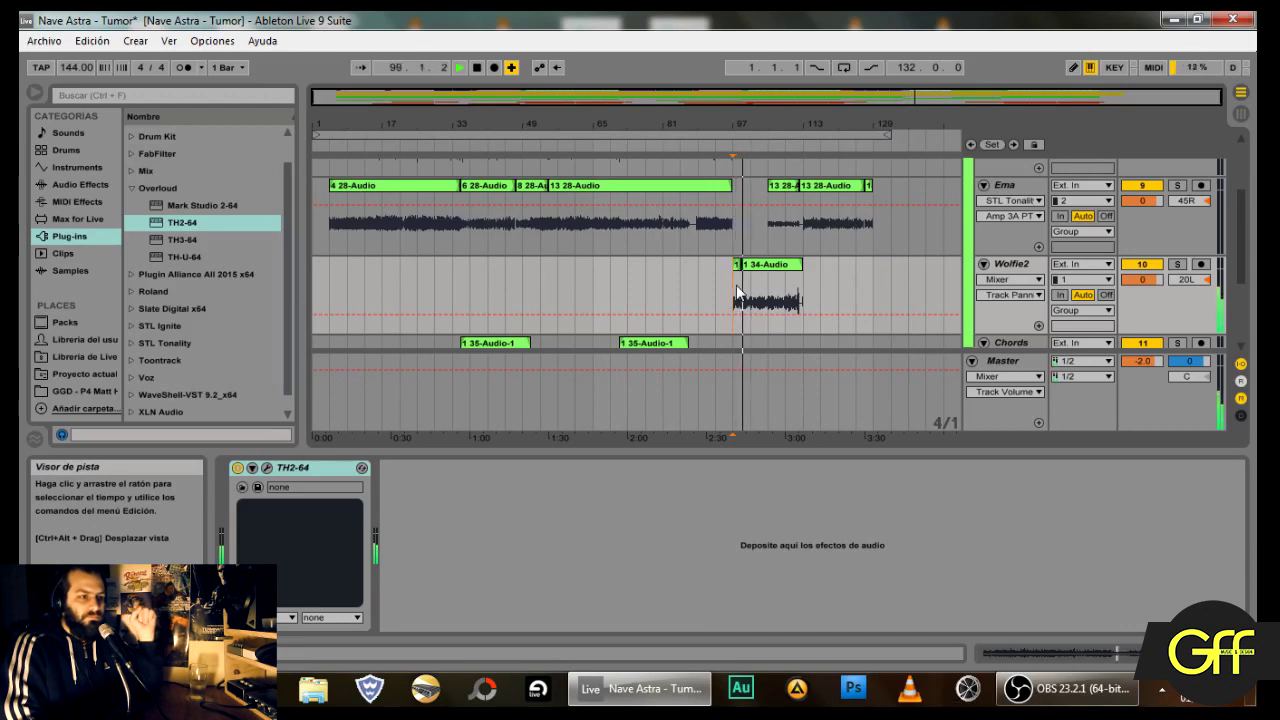
key("space")
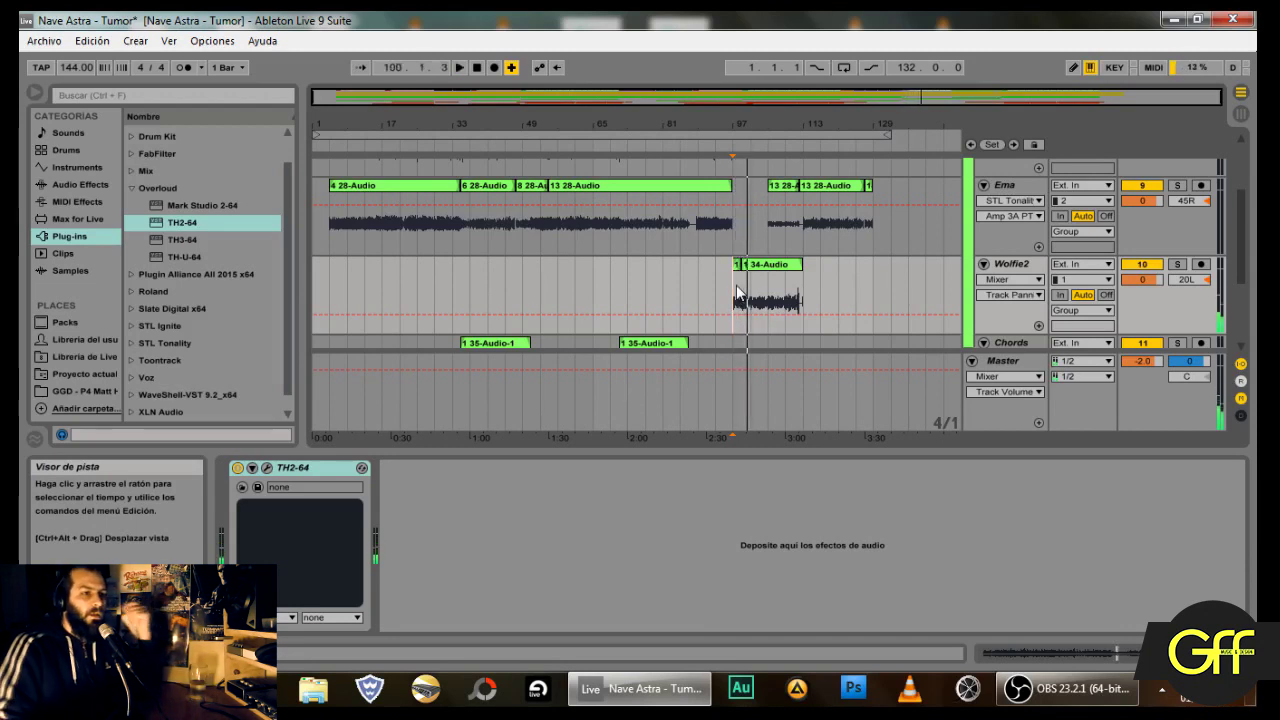
Step: Solo the MASSSE track, listen from bar 5 and from its third group of clips, and turn the solo off
scroll(1028, 265, "down", 4)
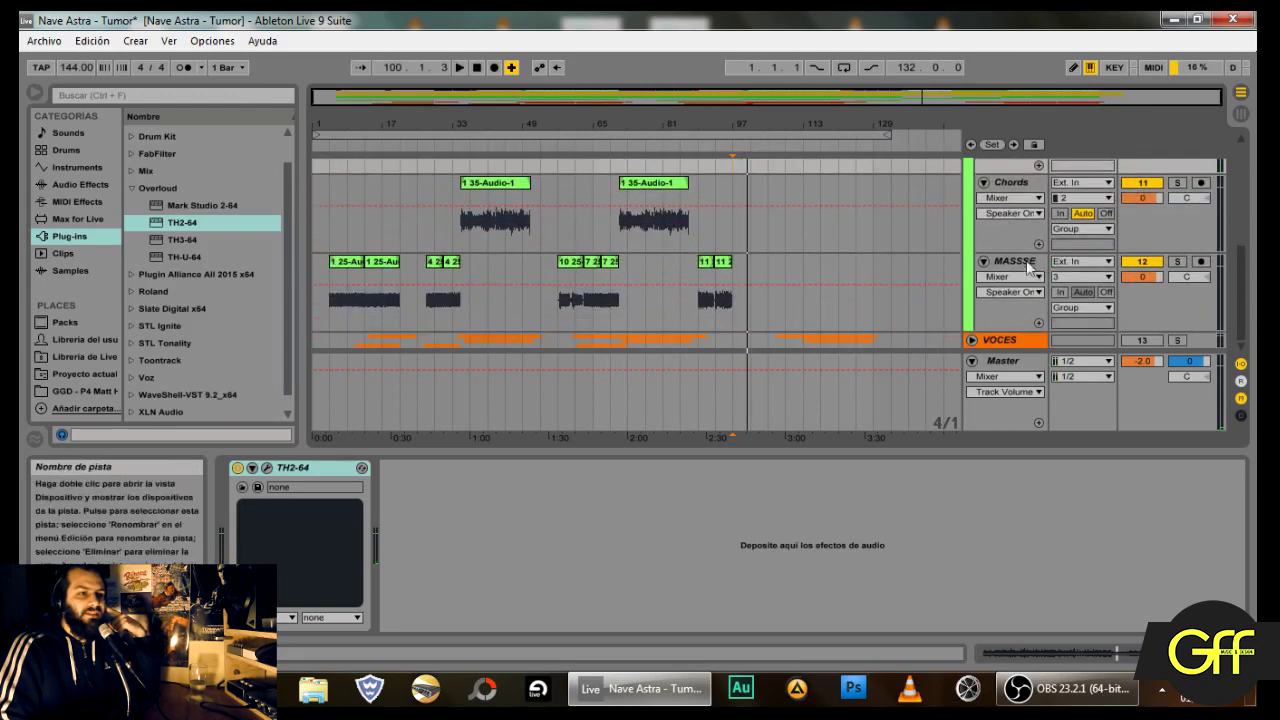
left_click(1028, 265)
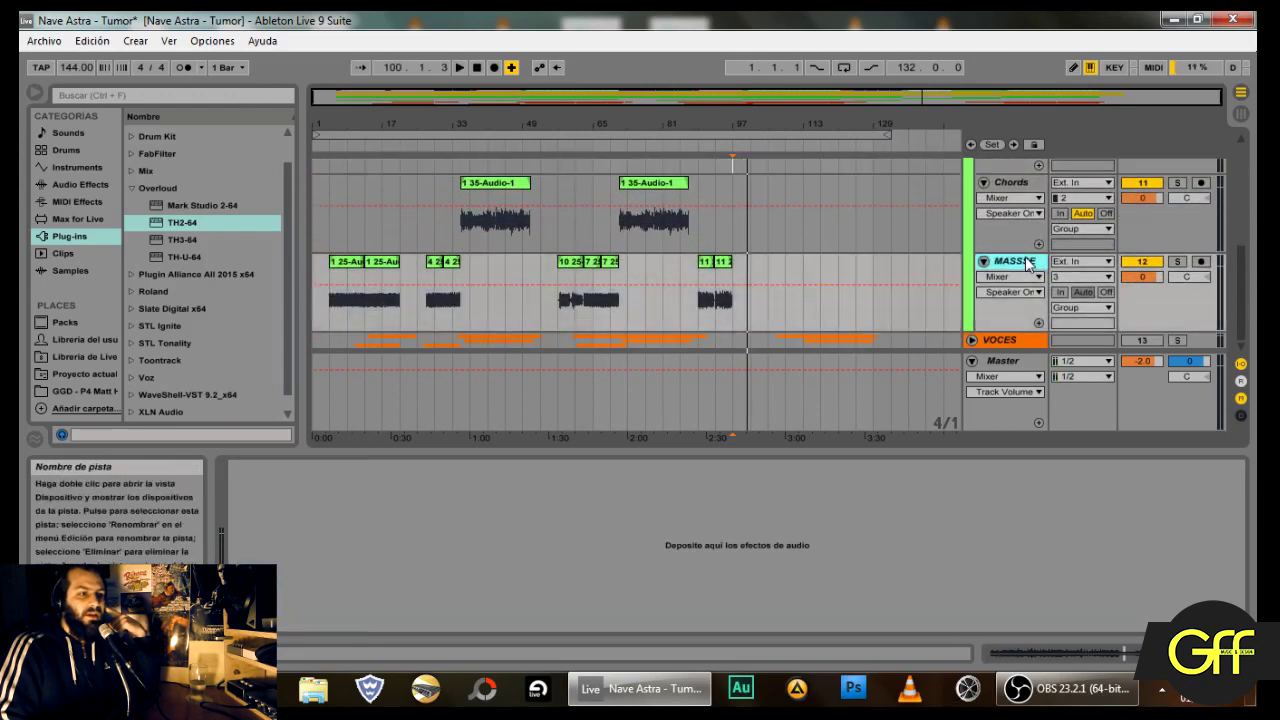
left_click(333, 308)
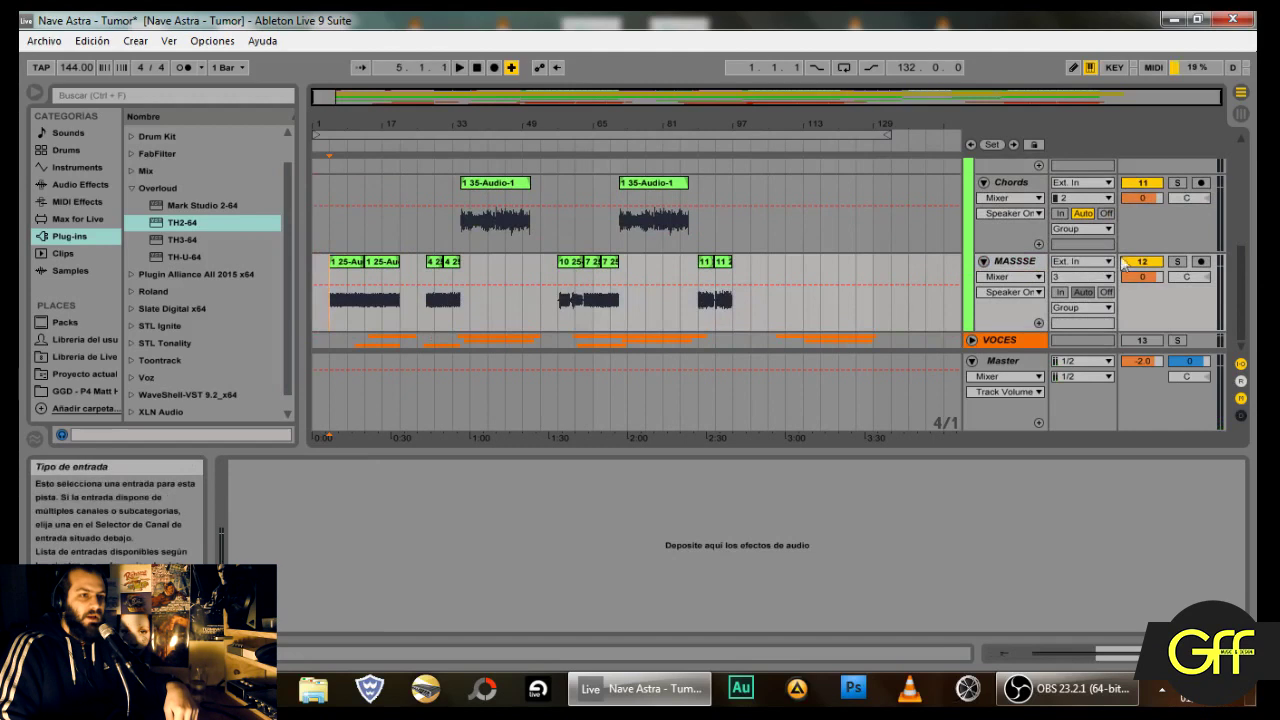
left_click(1177, 262)
key("space")
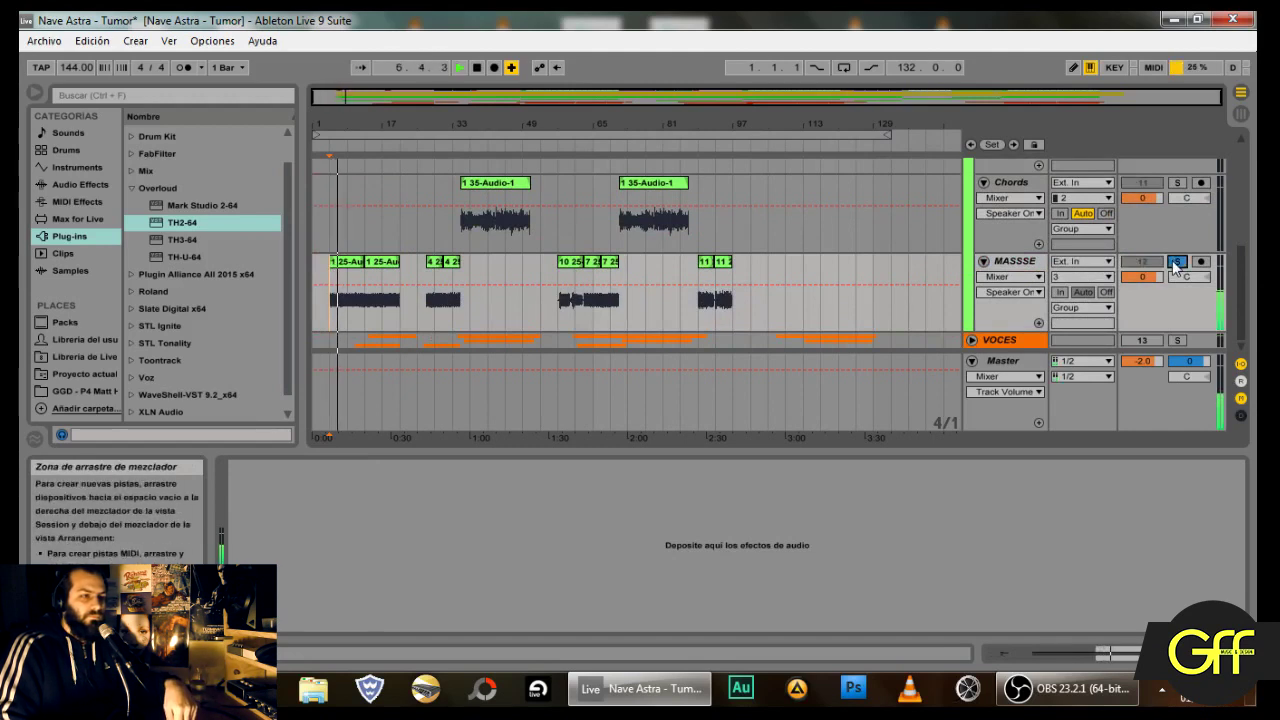
left_click(558, 305)
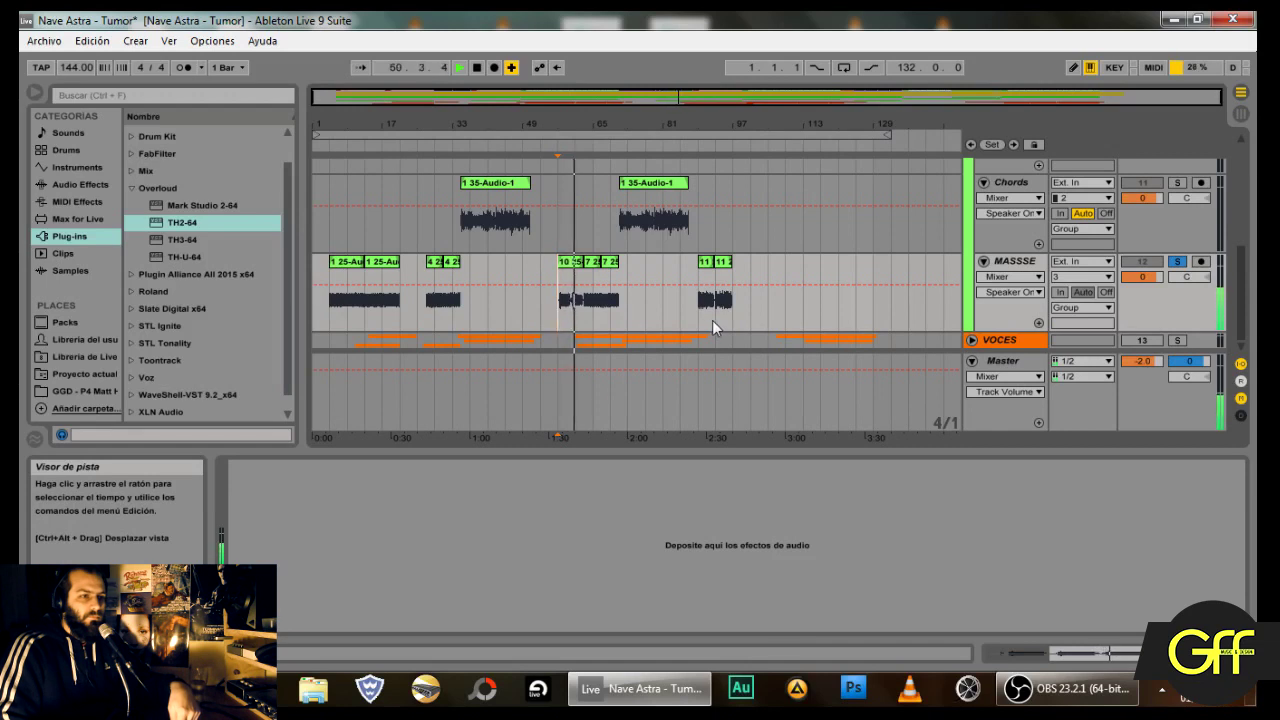
key("space")
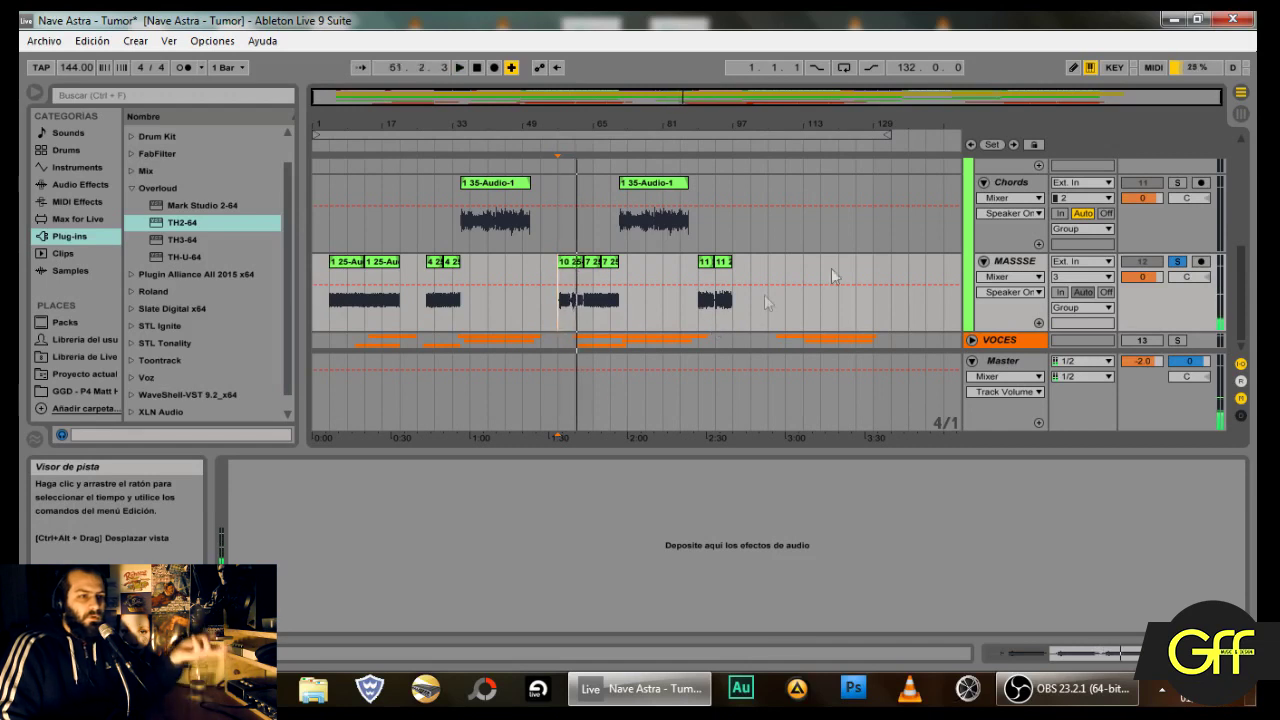
left_click(1177, 260)
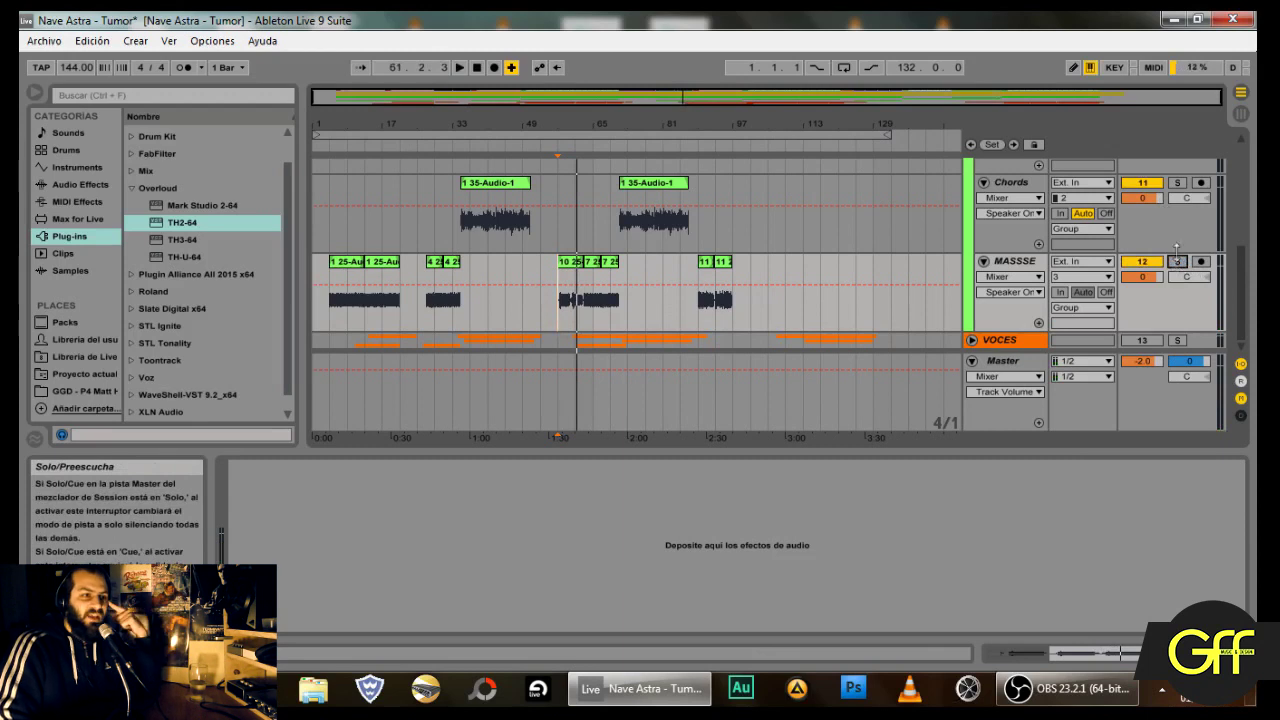
Step: Solo the Chords track, listen to its first clip from bar 37, stop playback, and turn the solo off
left_click(1166, 233)
scroll(786, 248, "up", 1)
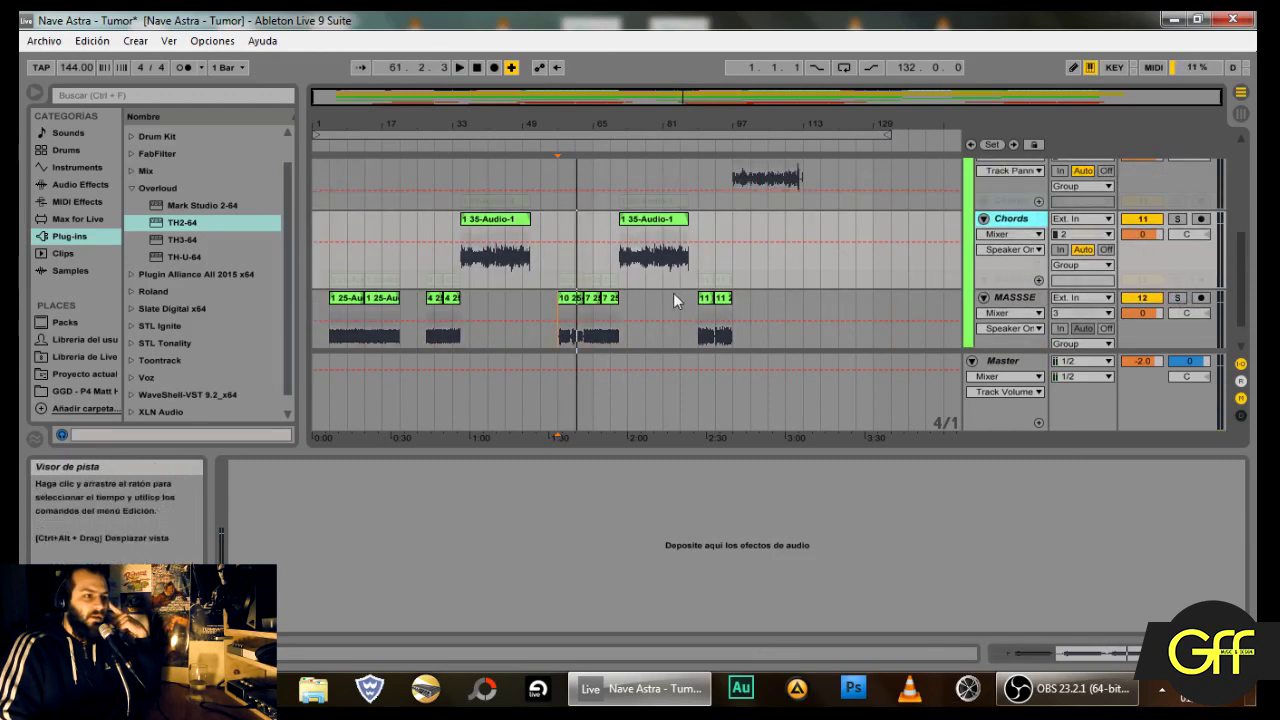
scroll(673, 292, "down", 1)
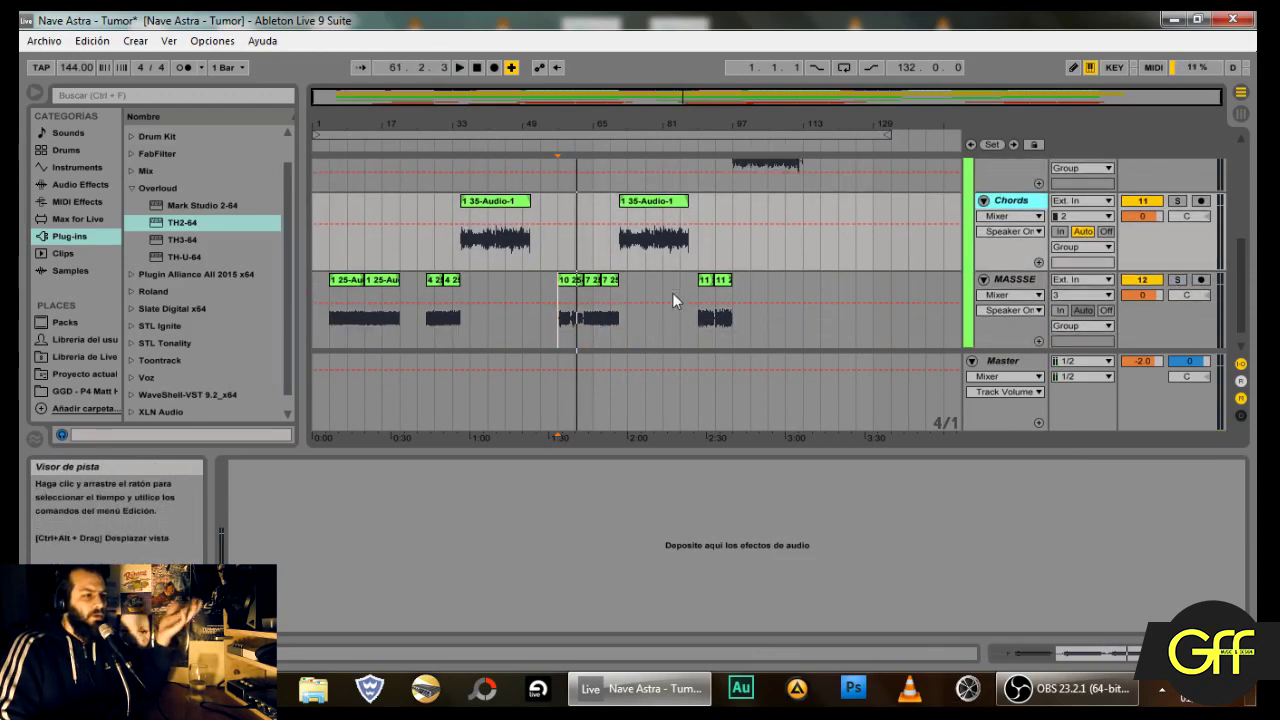
scroll(735, 283, "up", 3)
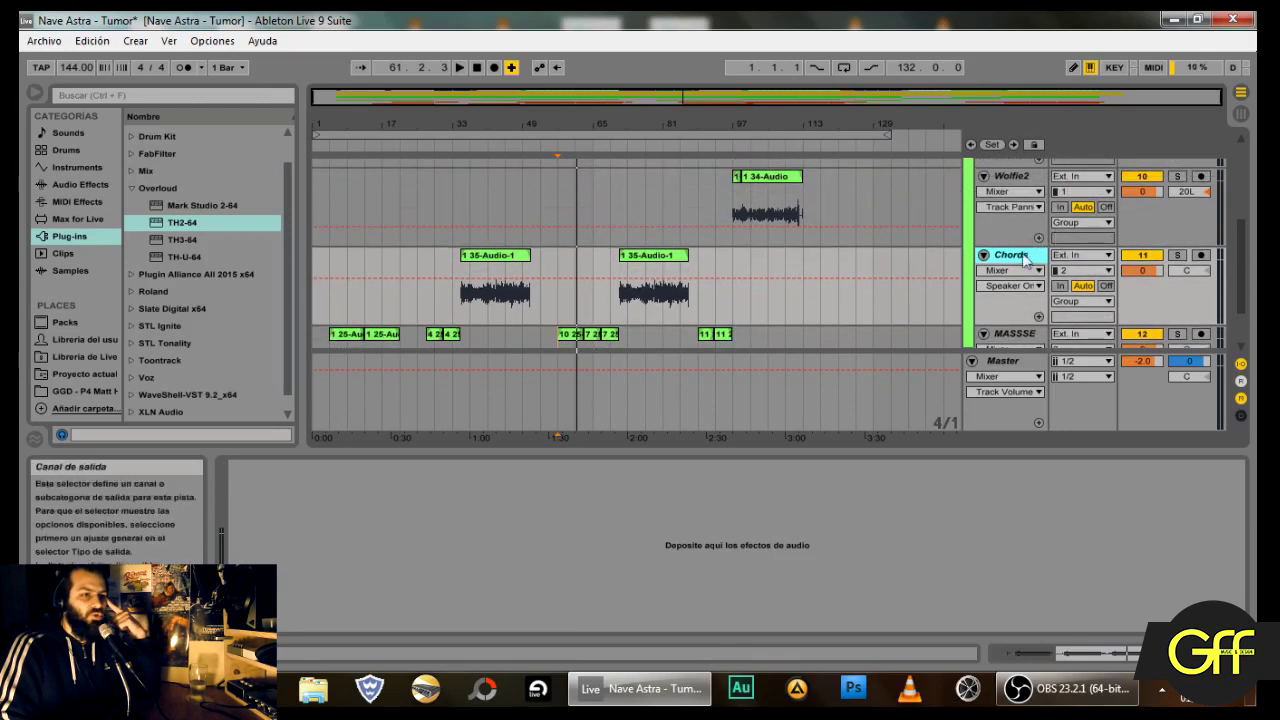
left_click(467, 302)
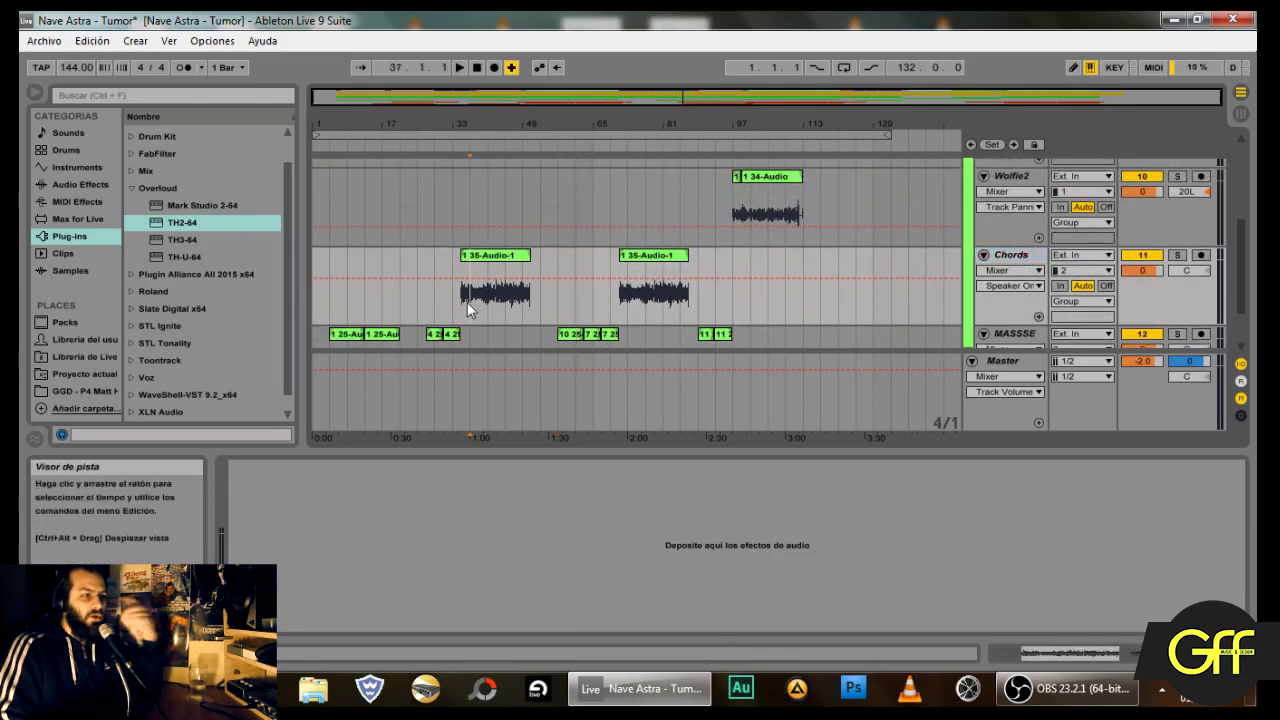
left_click(1177, 256)
key("space")
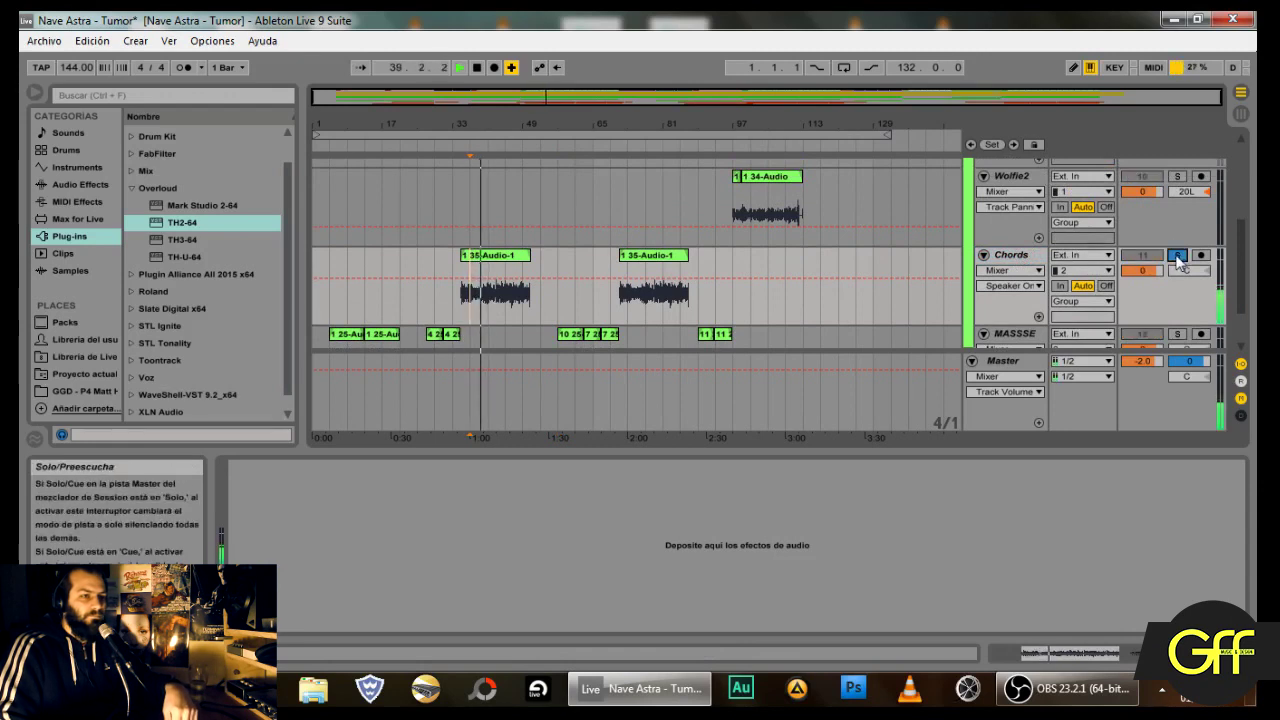
key("space")
left_click(1006, 257)
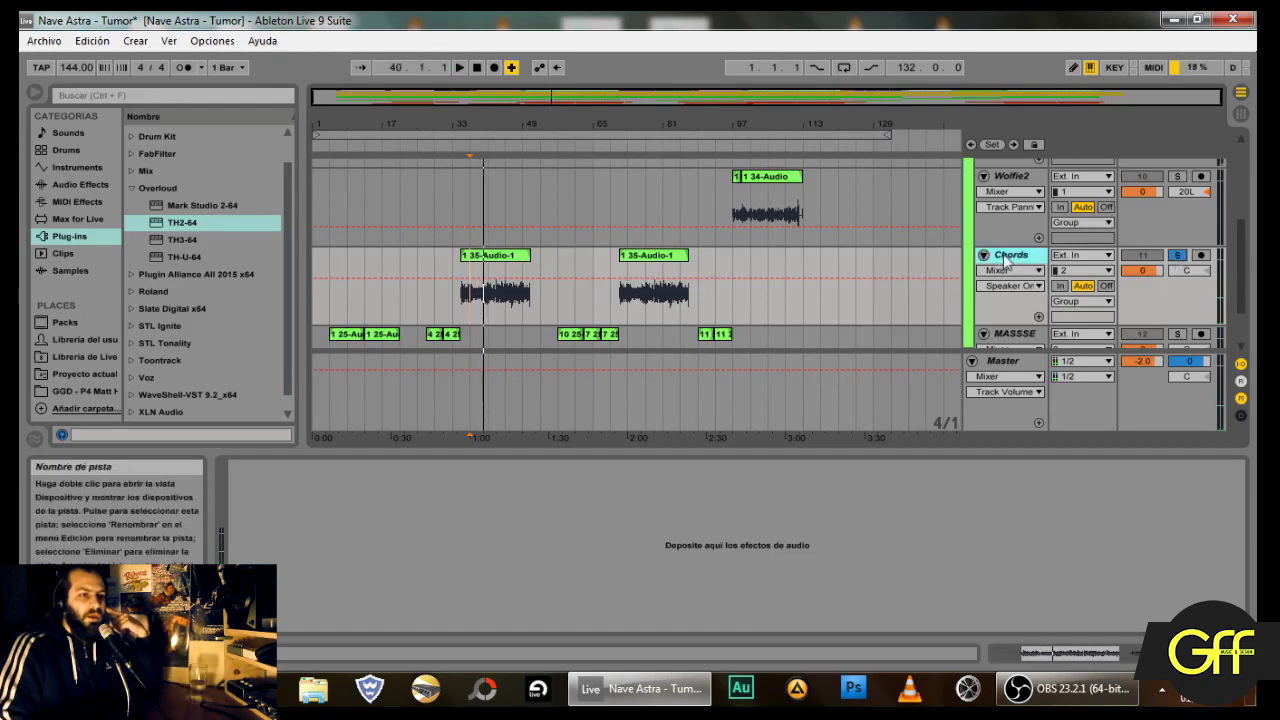
left_click(1176, 256)
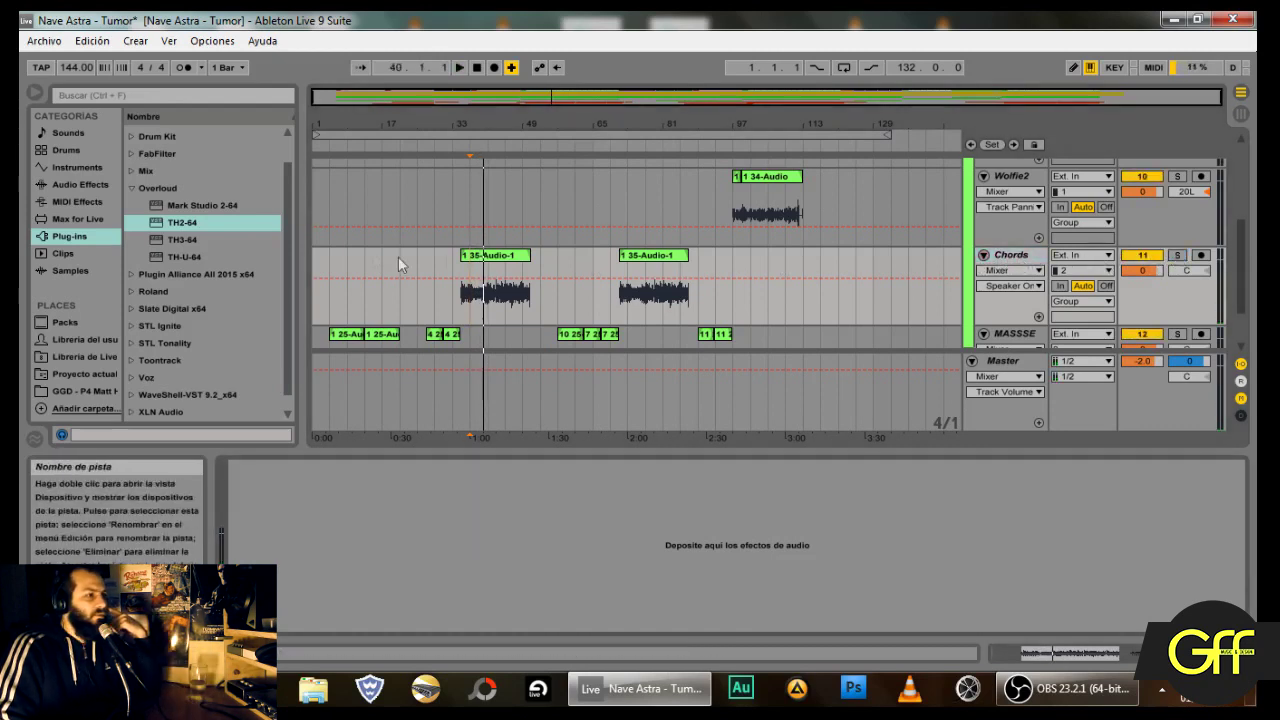
Step: Load Toneforge - Misha Mansoor on the Chords track, choose the CRCH tone and raise its gain
left_click(133, 189)
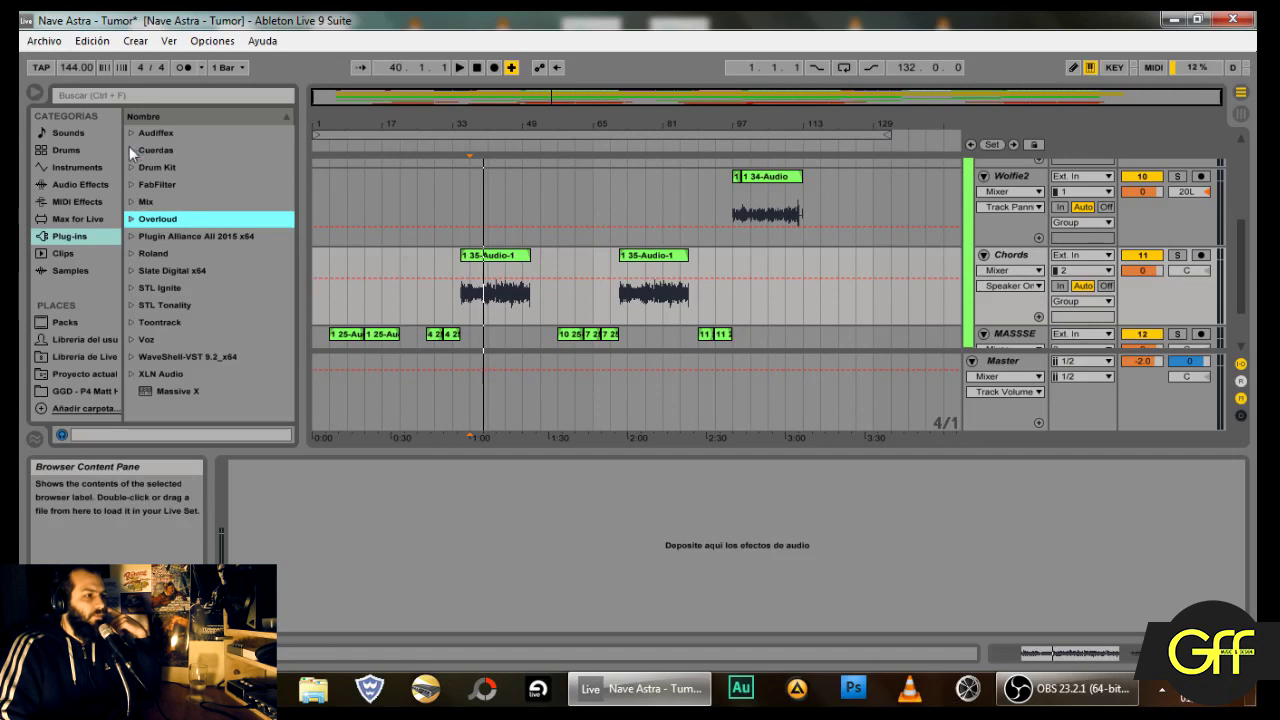
left_click(130, 148)
left_click_drag(217, 330, 405, 527)
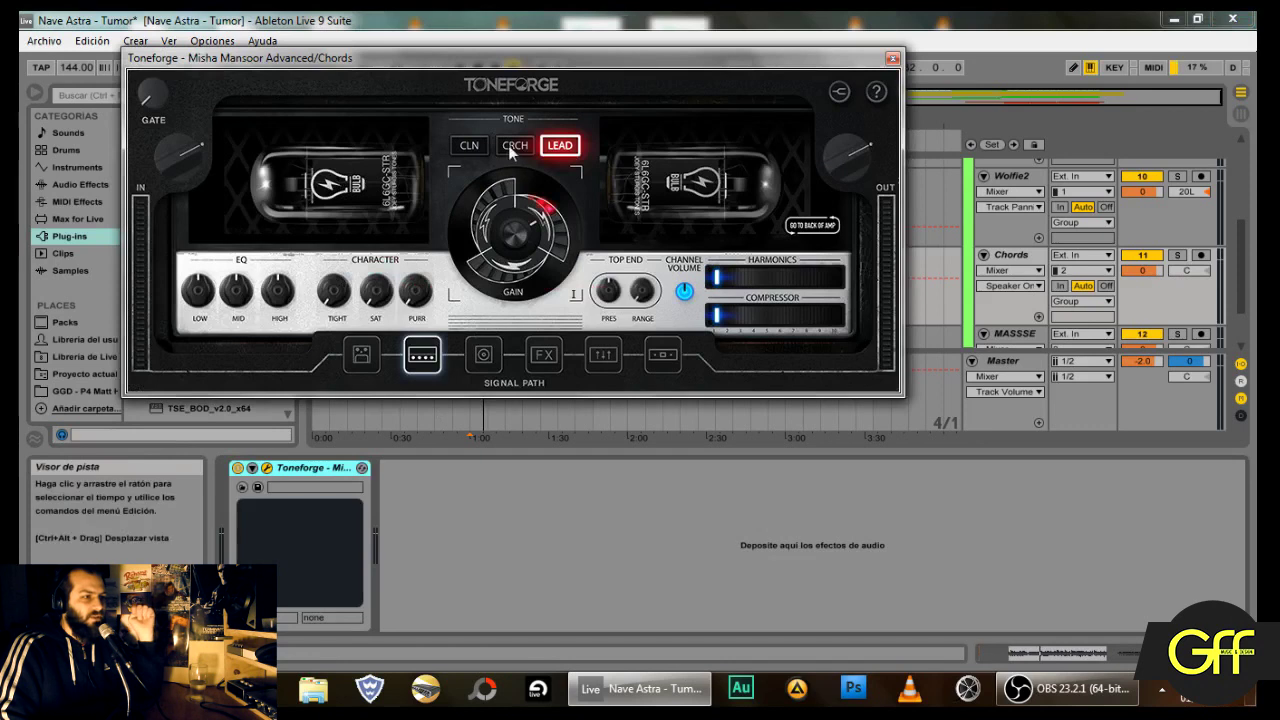
left_click(512, 148)
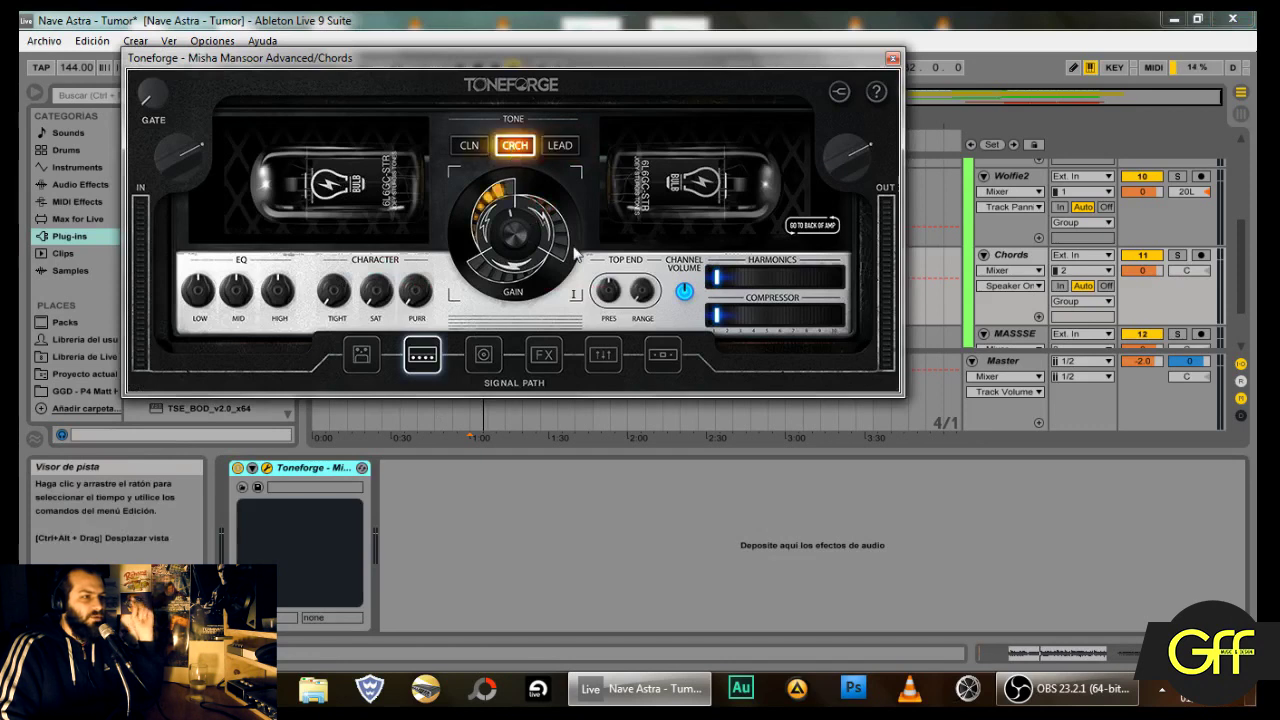
left_click_drag(560, 235, 566, 171)
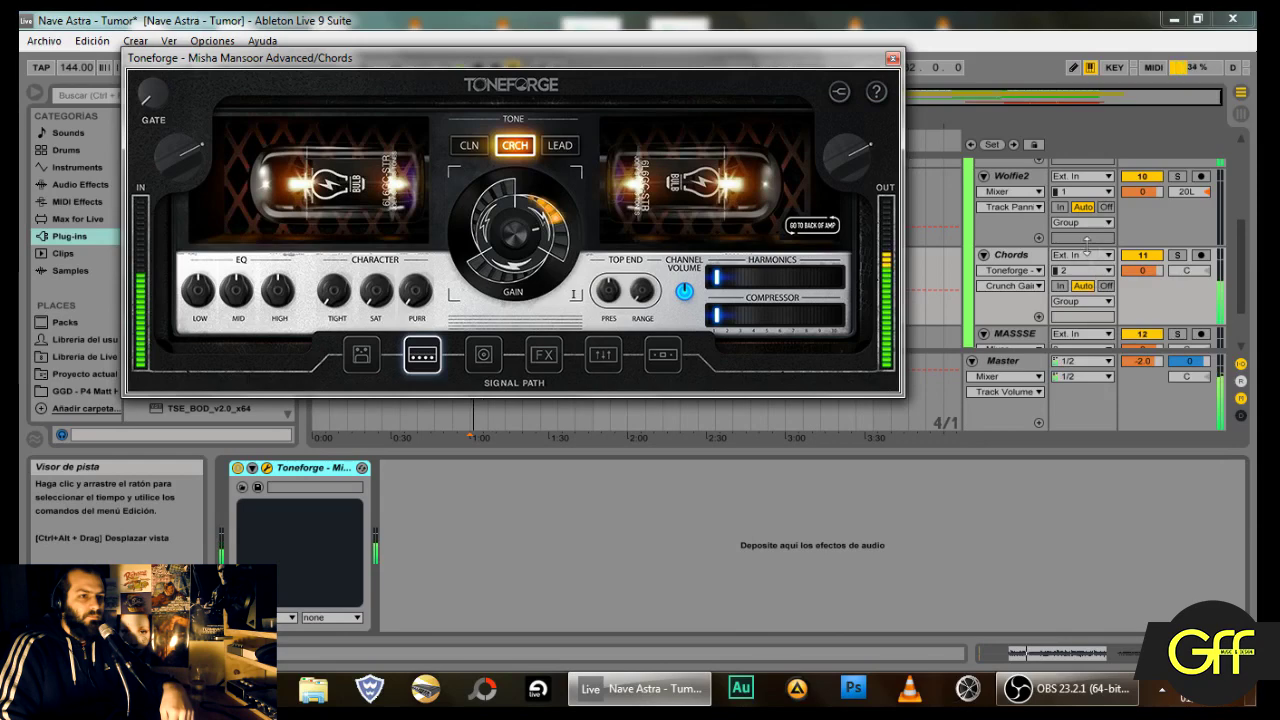
Step: Solo the Chords track to listen to the crunch tone, turn the solo off and close the plug-in window
left_click(1178, 257)
left_click_drag(568, 60, 544, 253)
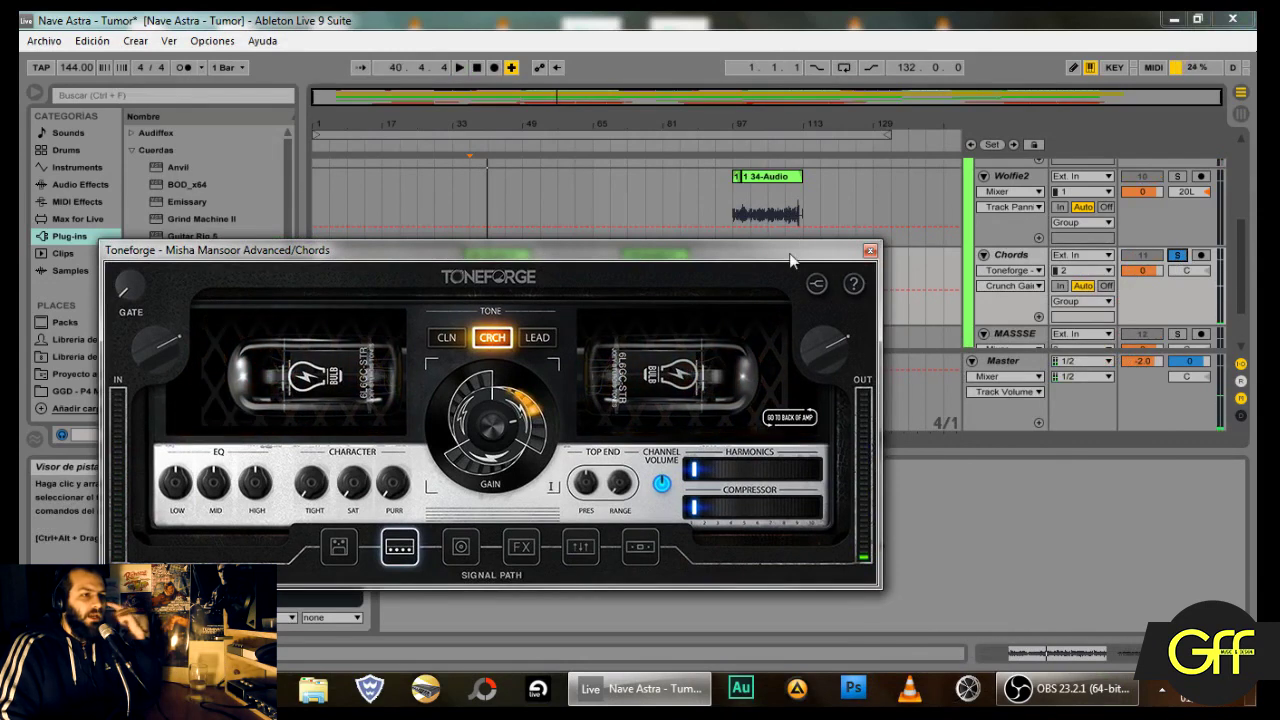
left_click(870, 250)
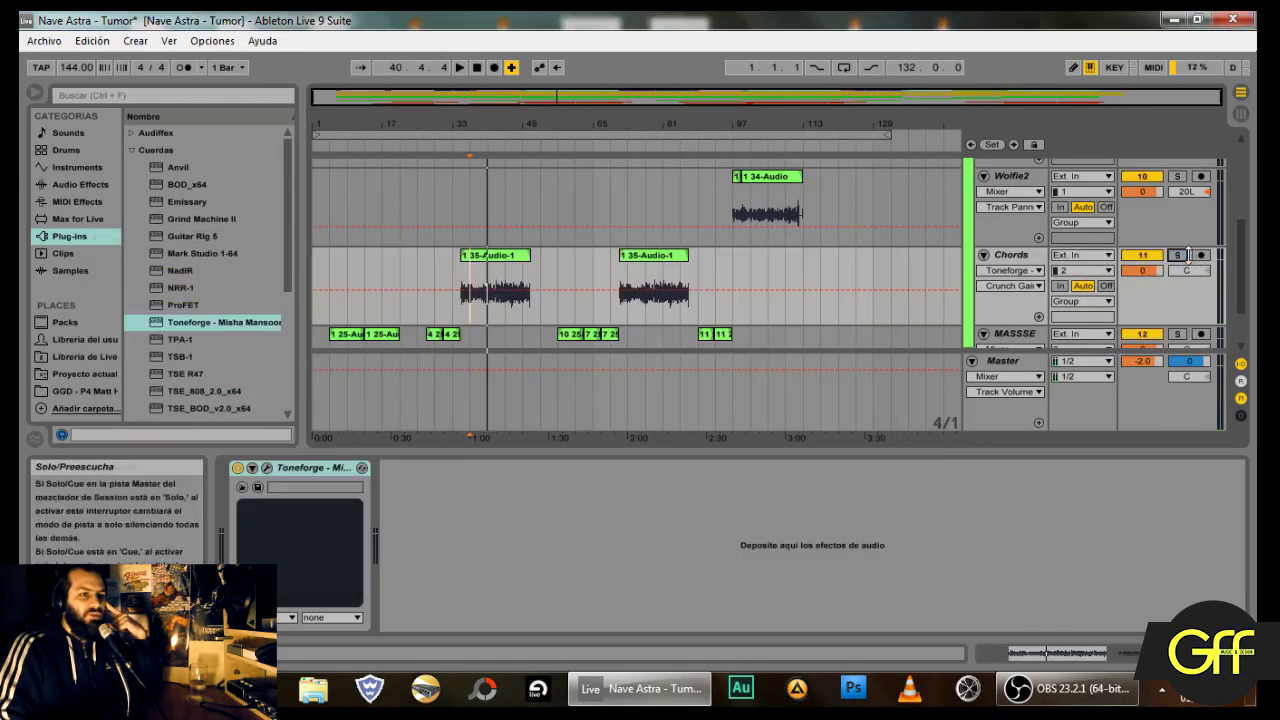
Step: Switch to the Session mixer and look over the track levels, unfolding and refolding the BAJO group
scroll(1110, 282, "up", 5)
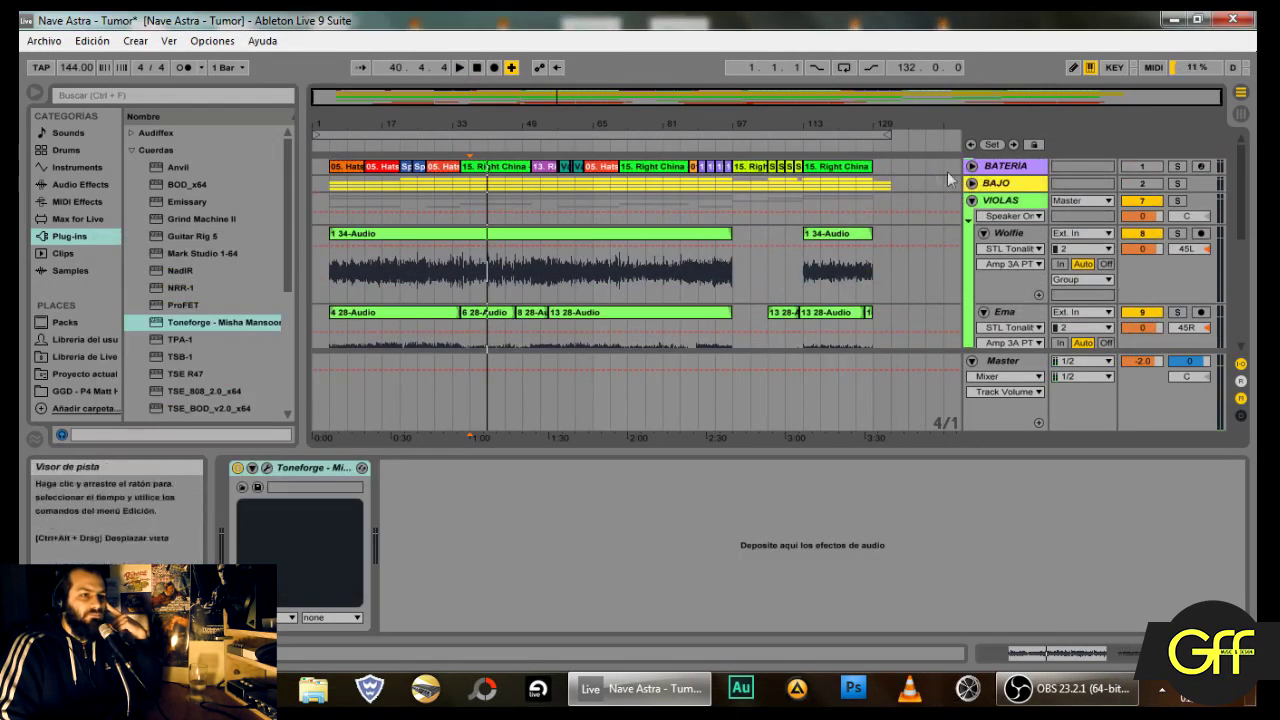
scroll(1110, 282, "down", 5)
left_click(1241, 115)
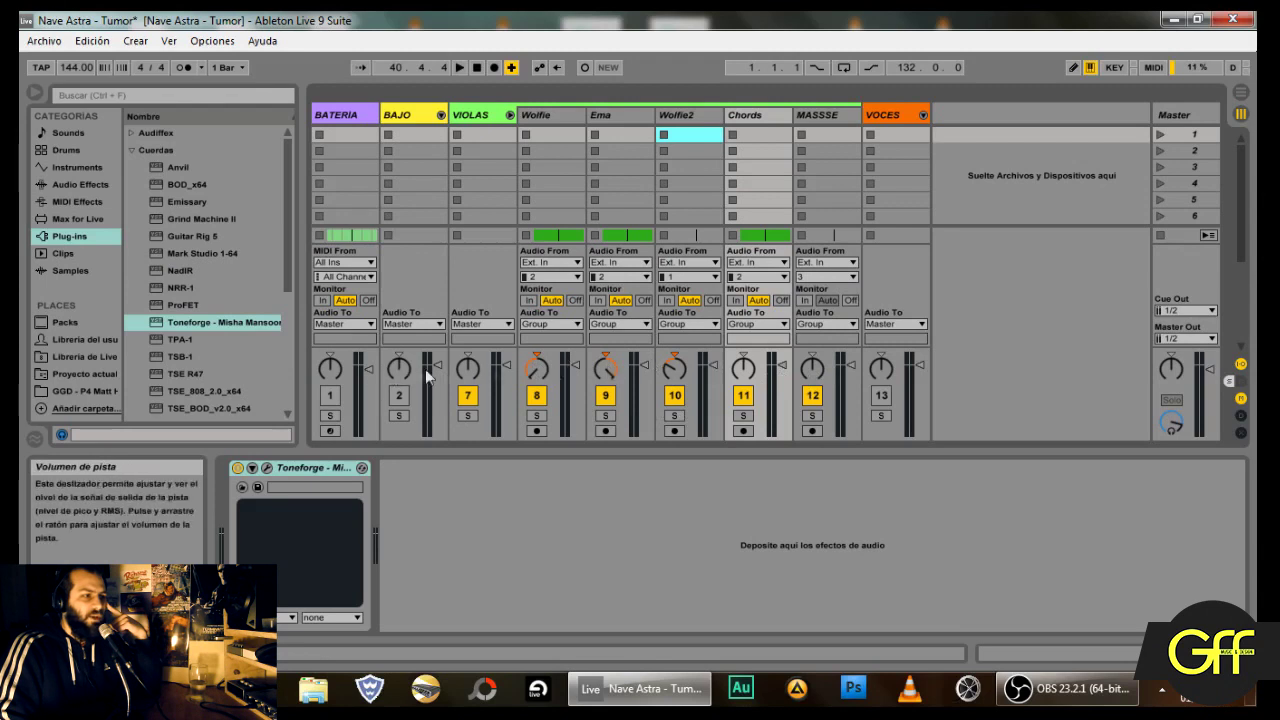
left_click(440, 115)
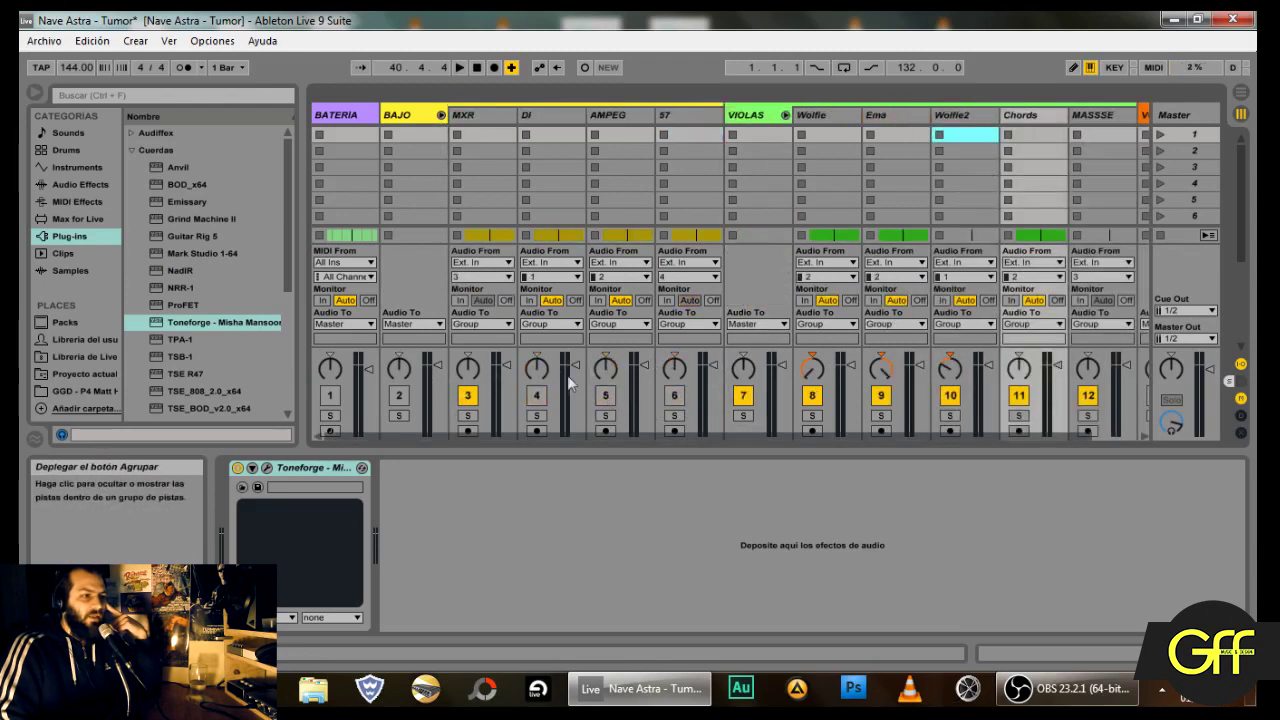
left_click(440, 115)
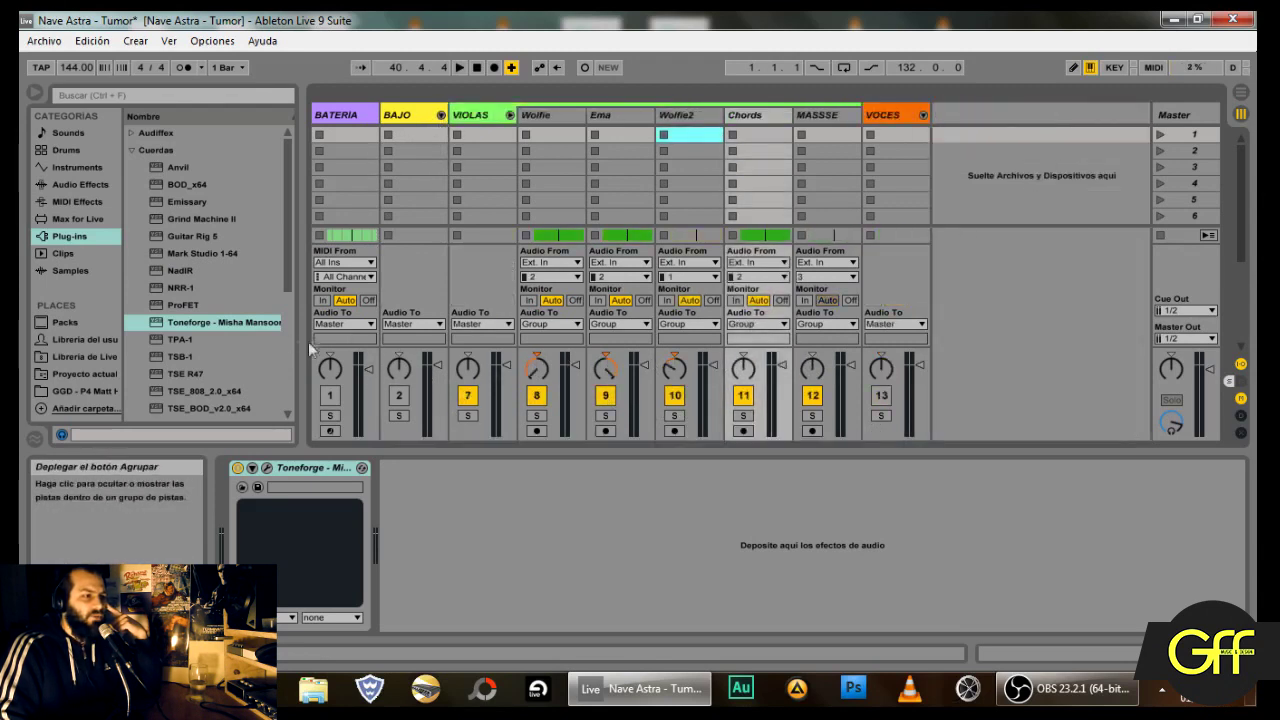
left_click(369, 369)
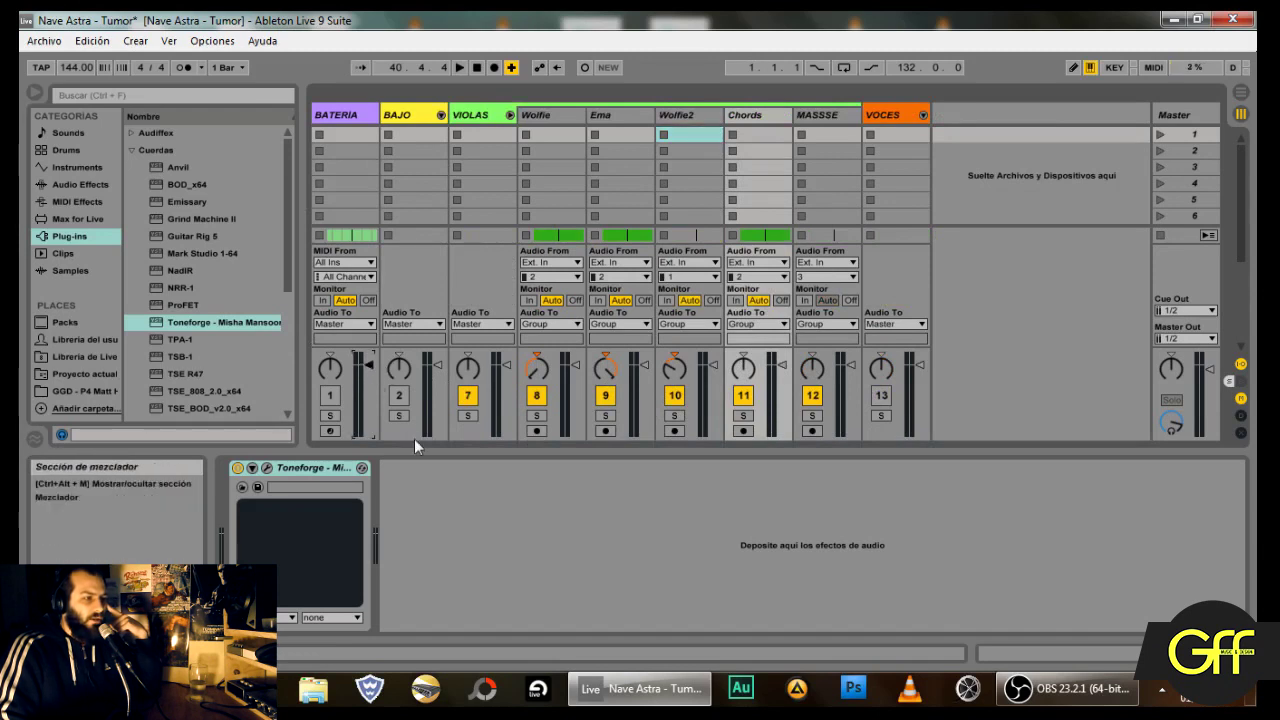
Step: Fold the VIOLAS group and mute it, then unfold the VOCES group and activate it and its Lead track
left_click(509, 114)
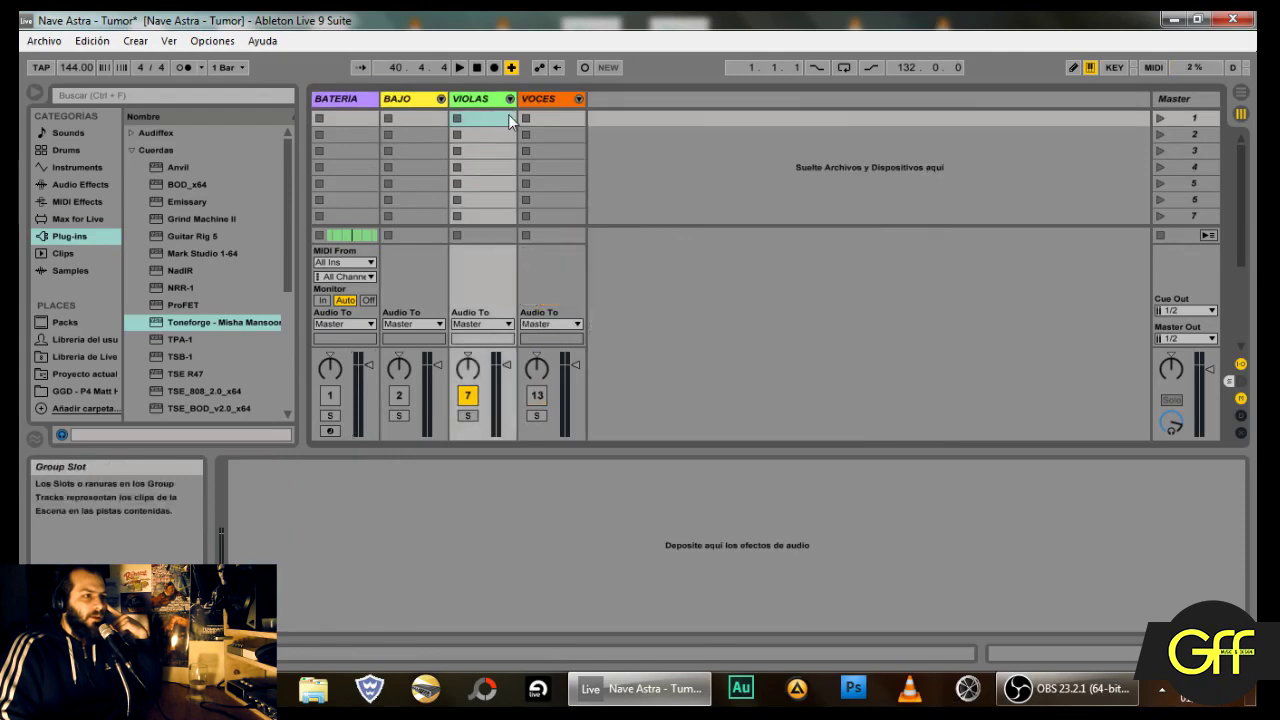
left_click(468, 103)
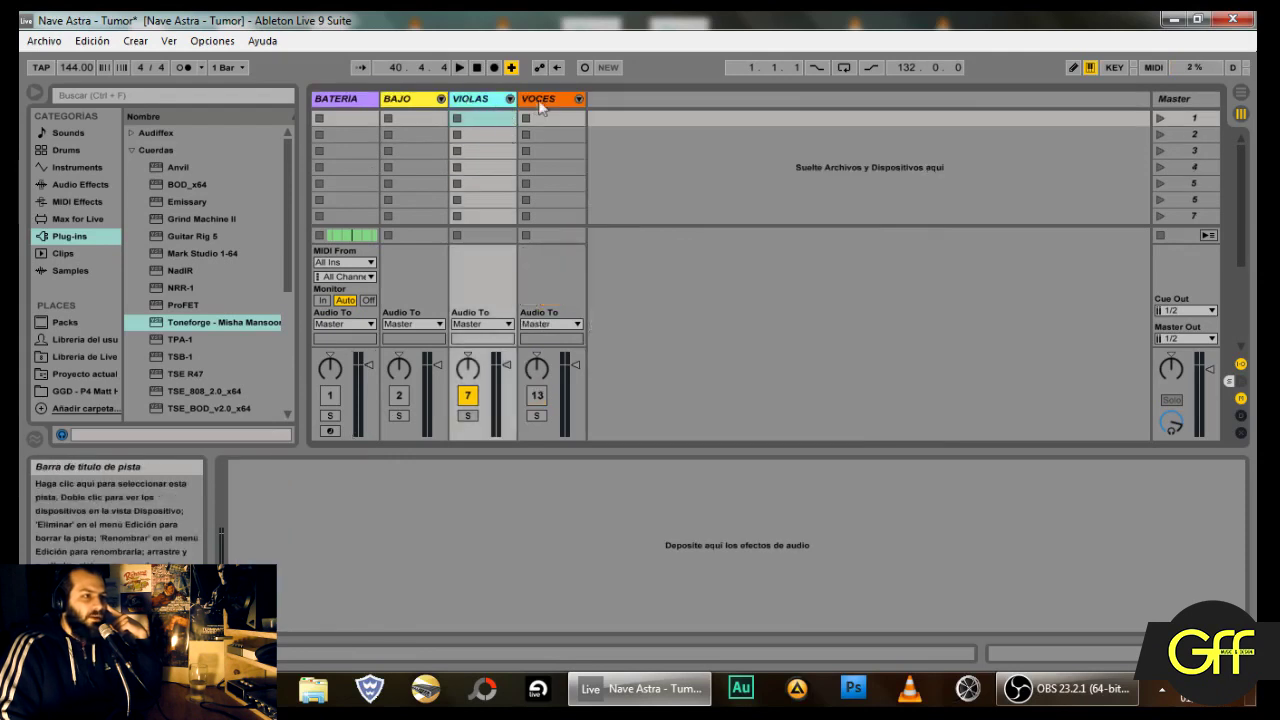
left_click(539, 104)
left_click(578, 99)
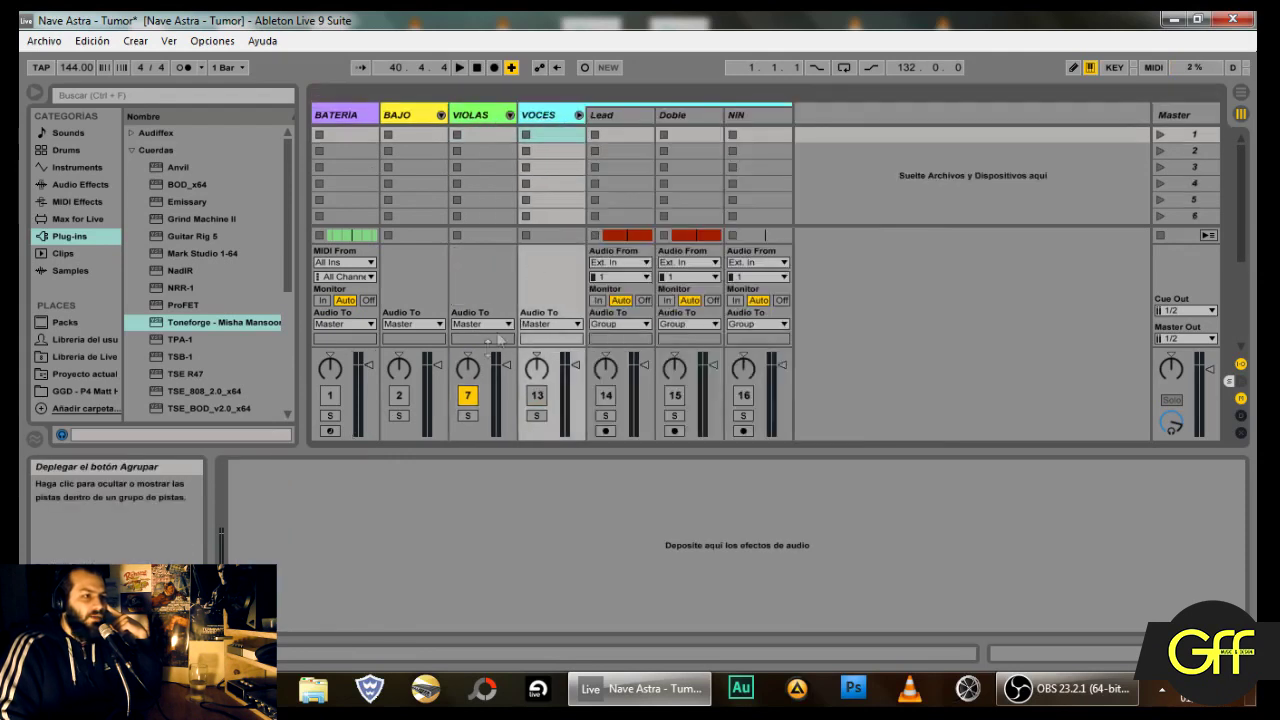
left_click(471, 397)
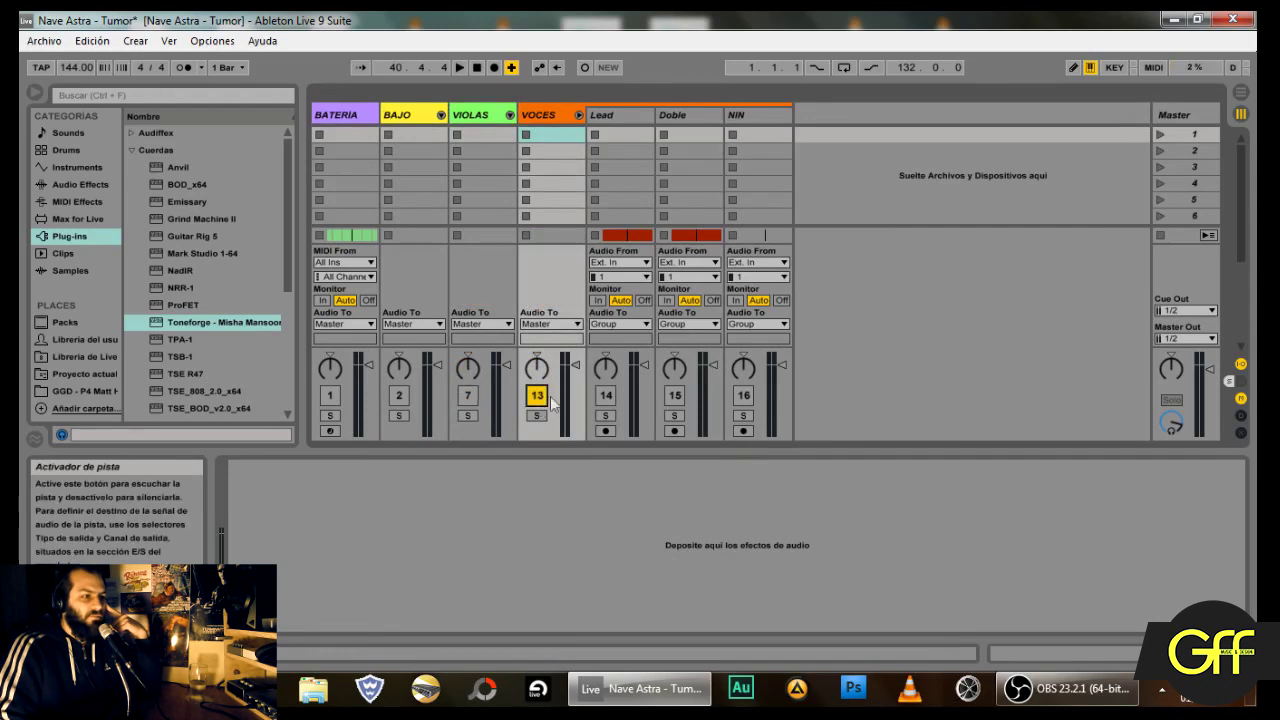
left_click(631, 167)
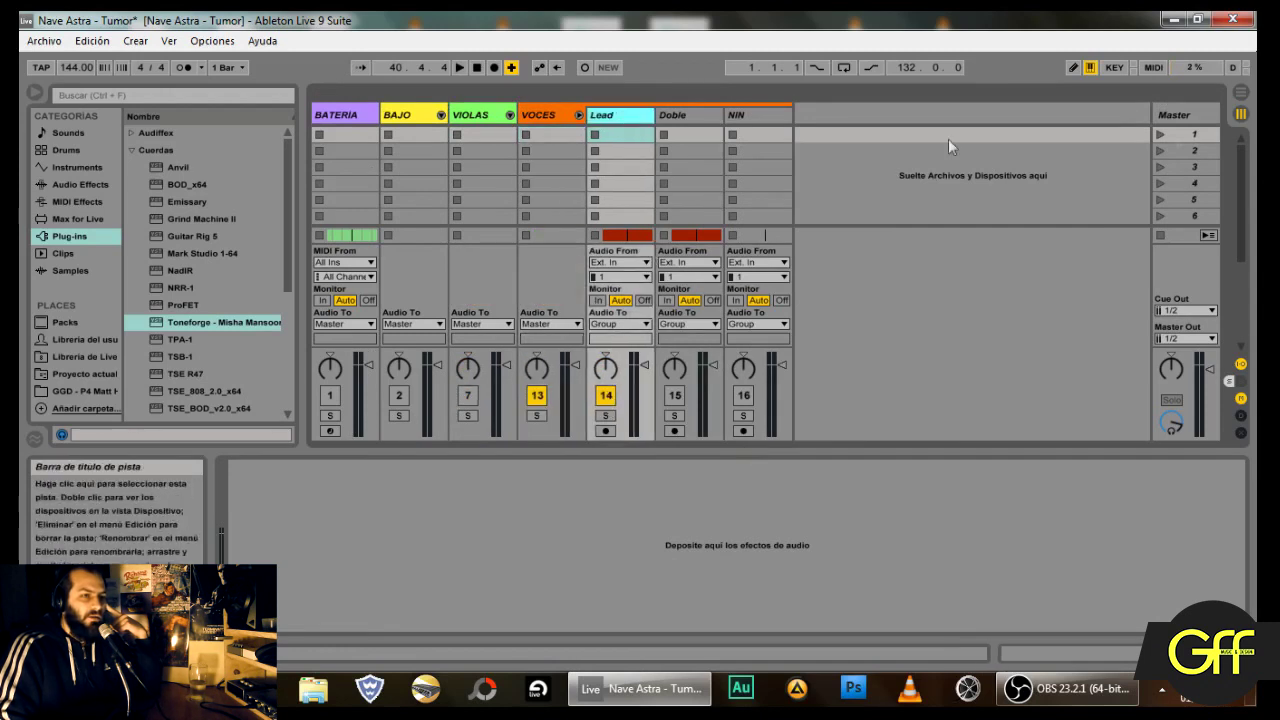
Step: Return to the Arrangement, play the Lead vocal from bar 65, stop playback and mute the track
left_click(1241, 93)
scroll(866, 283, "up", 4)
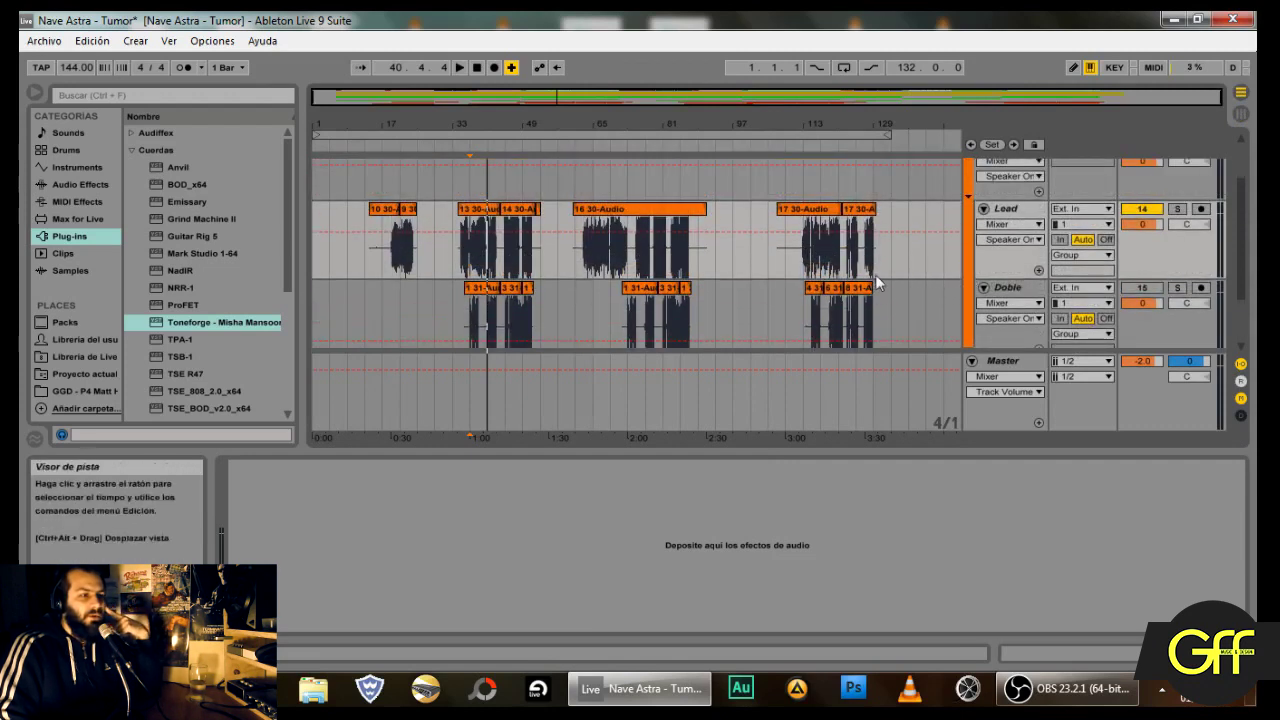
scroll(756, 276, "down", 1)
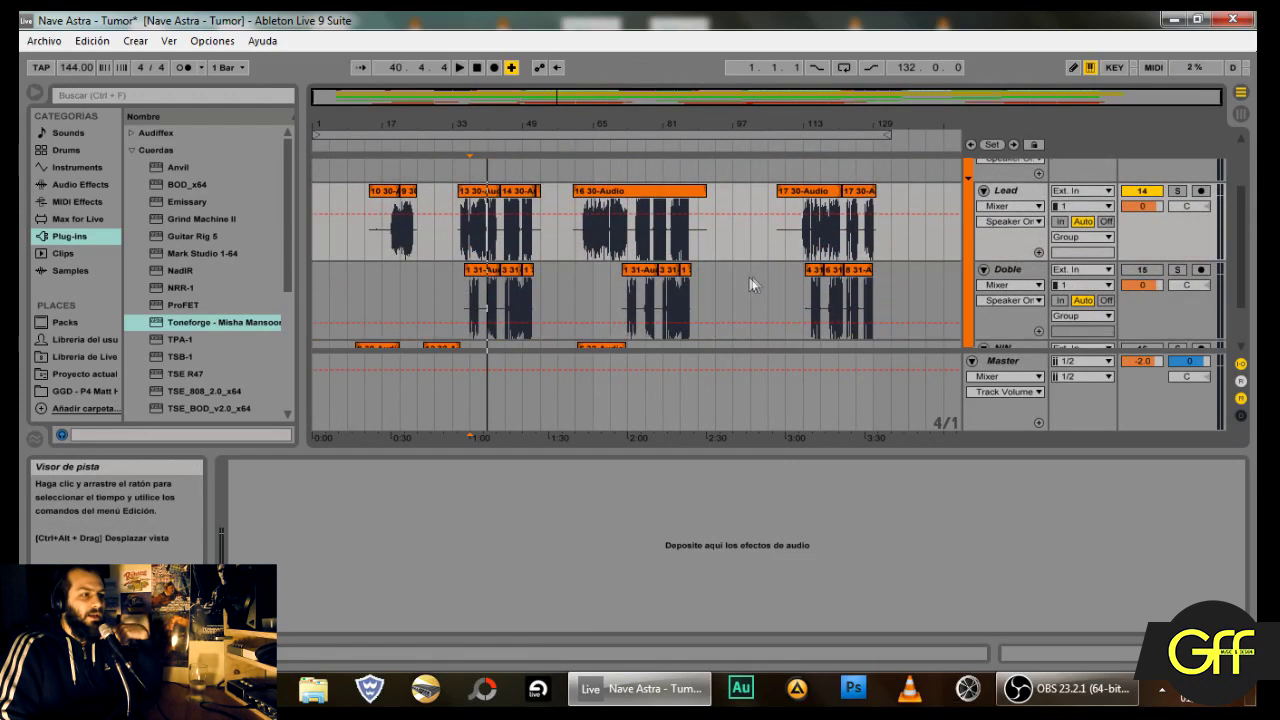
left_click(590, 240)
key("space")
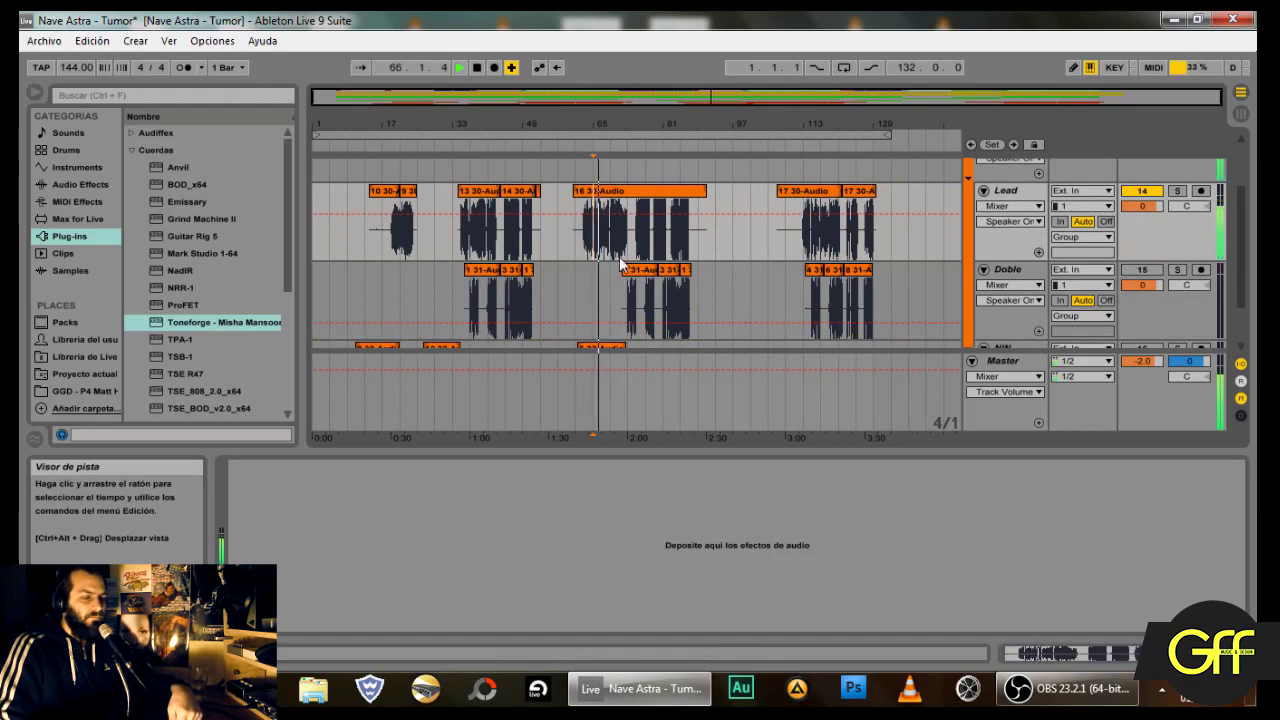
key("space")
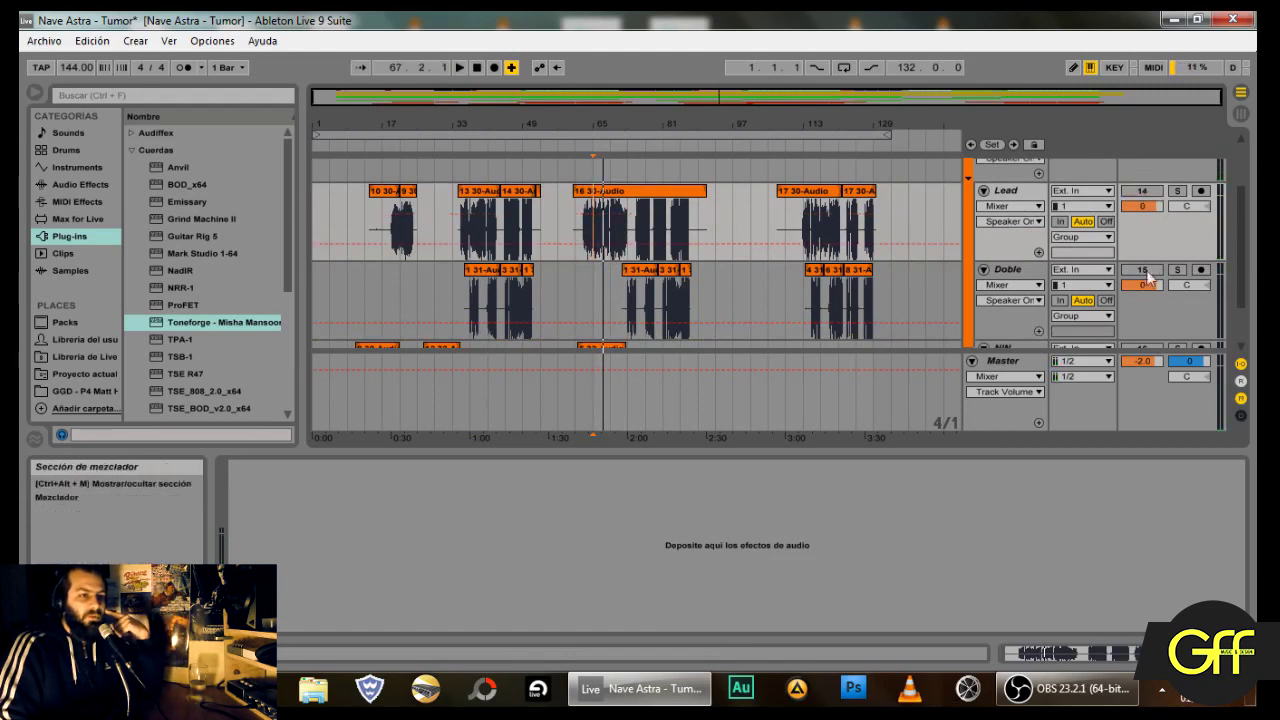
Step: Solo the Doble vocal track, listen from bar 81, stop playback, and turn the solo off
left_click(1177, 272)
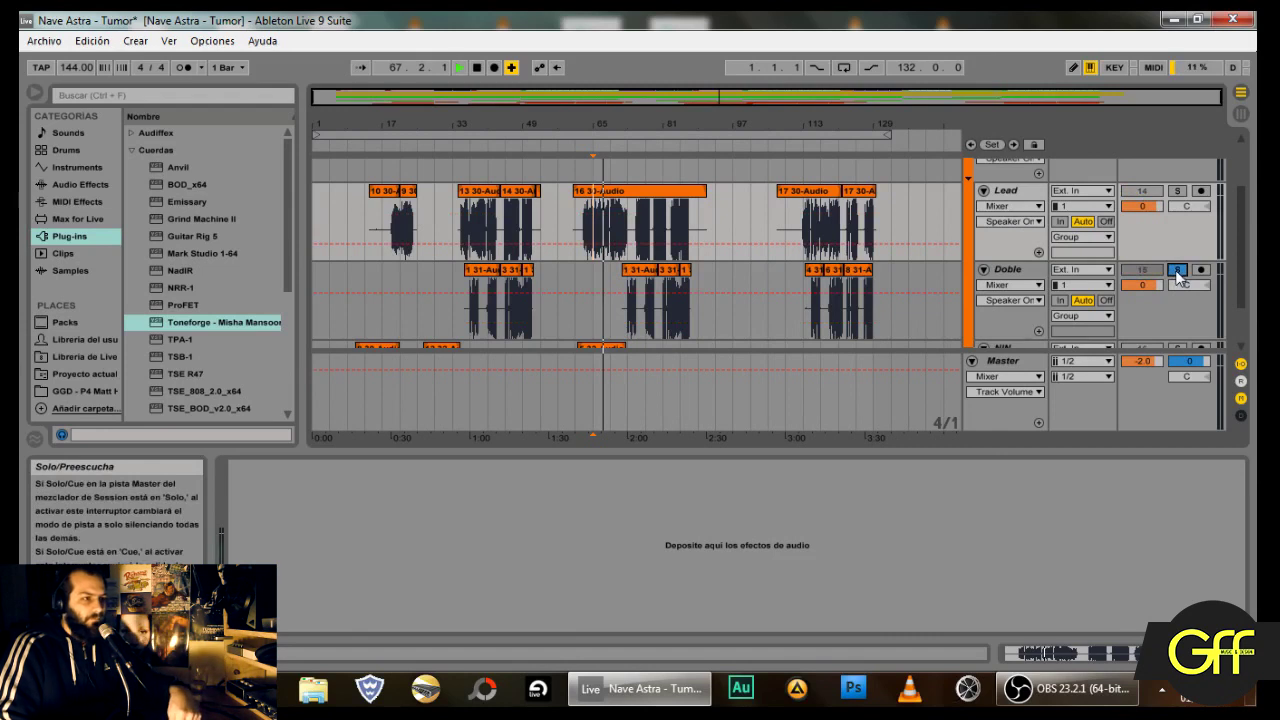
left_click(663, 318)
key("space")
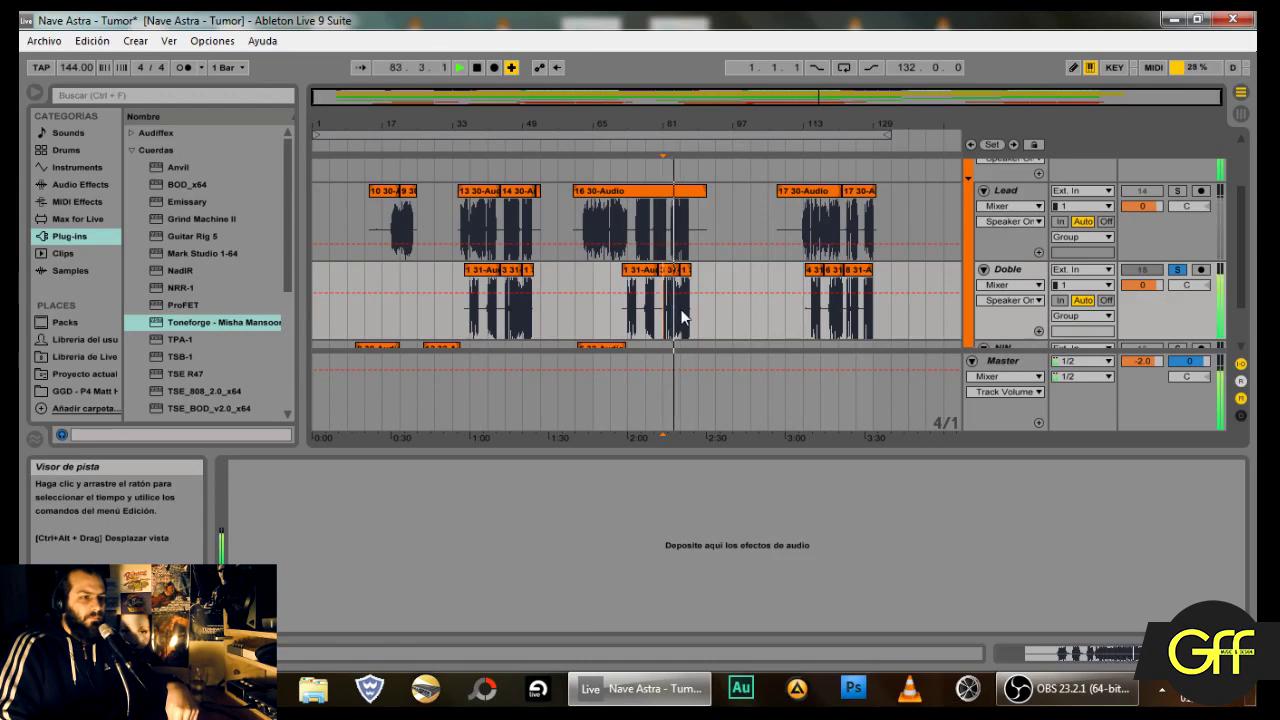
key("space")
left_click(1177, 270)
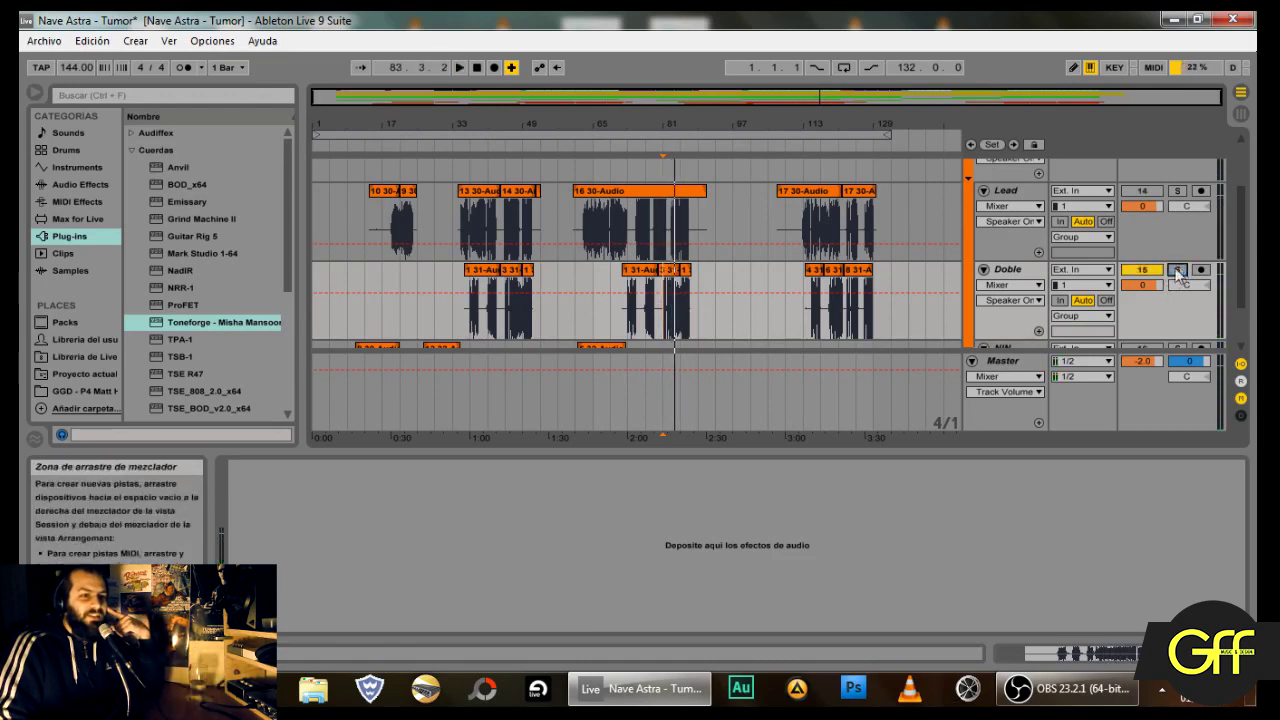
Step: Look over the clips of the Lead, Doble and NIN vocal tracks and mute the Doble track
scroll(1165, 295, "down", 2)
scroll(1166, 296, "up", 3)
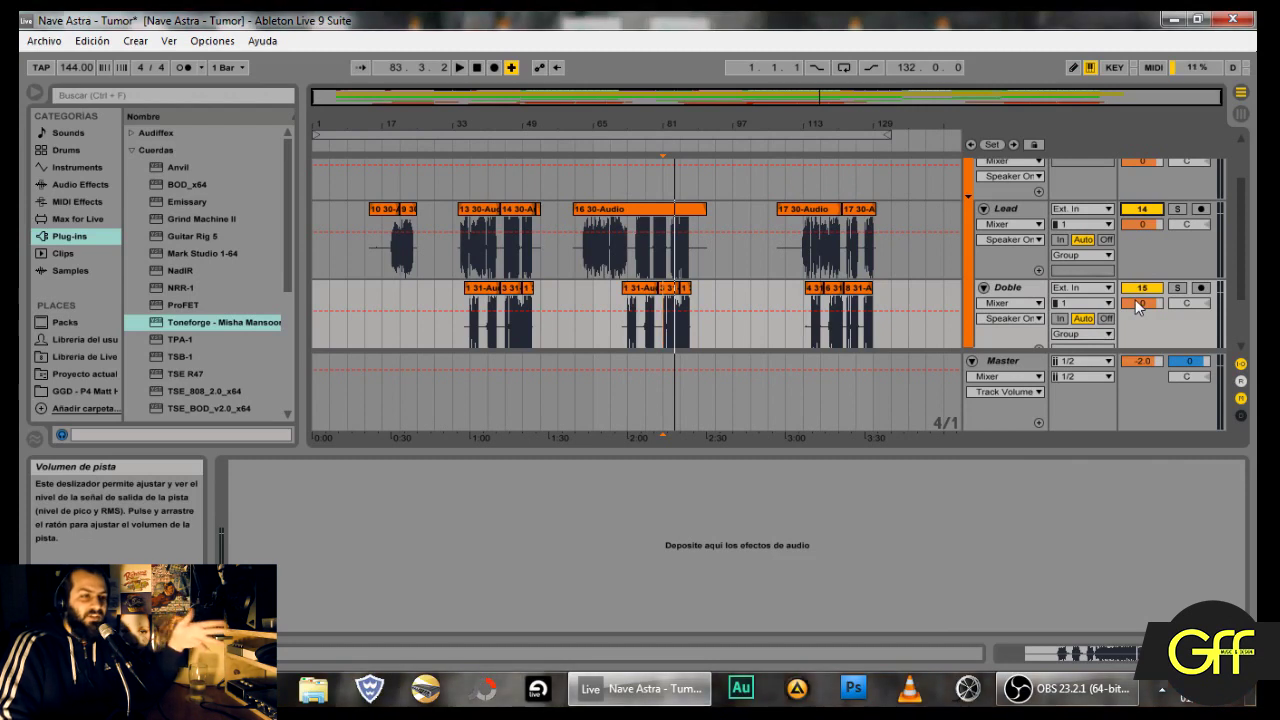
scroll(1136, 303, "down", 4)
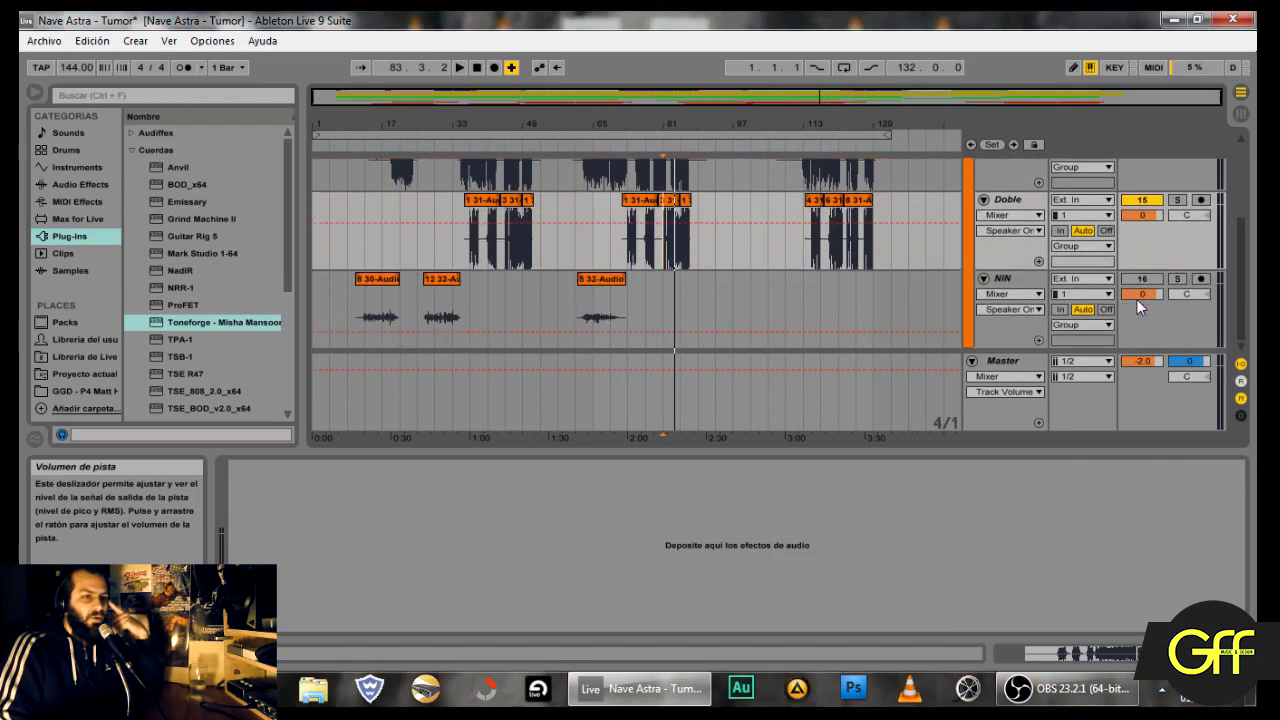
scroll(1151, 281, "up", 4)
scroll(1151, 279, "down", 3)
left_click(1151, 220)
scroll(1151, 224, "up", 2)
scroll(1003, 218, "up", 3)
scroll(443, 280, "down", 4)
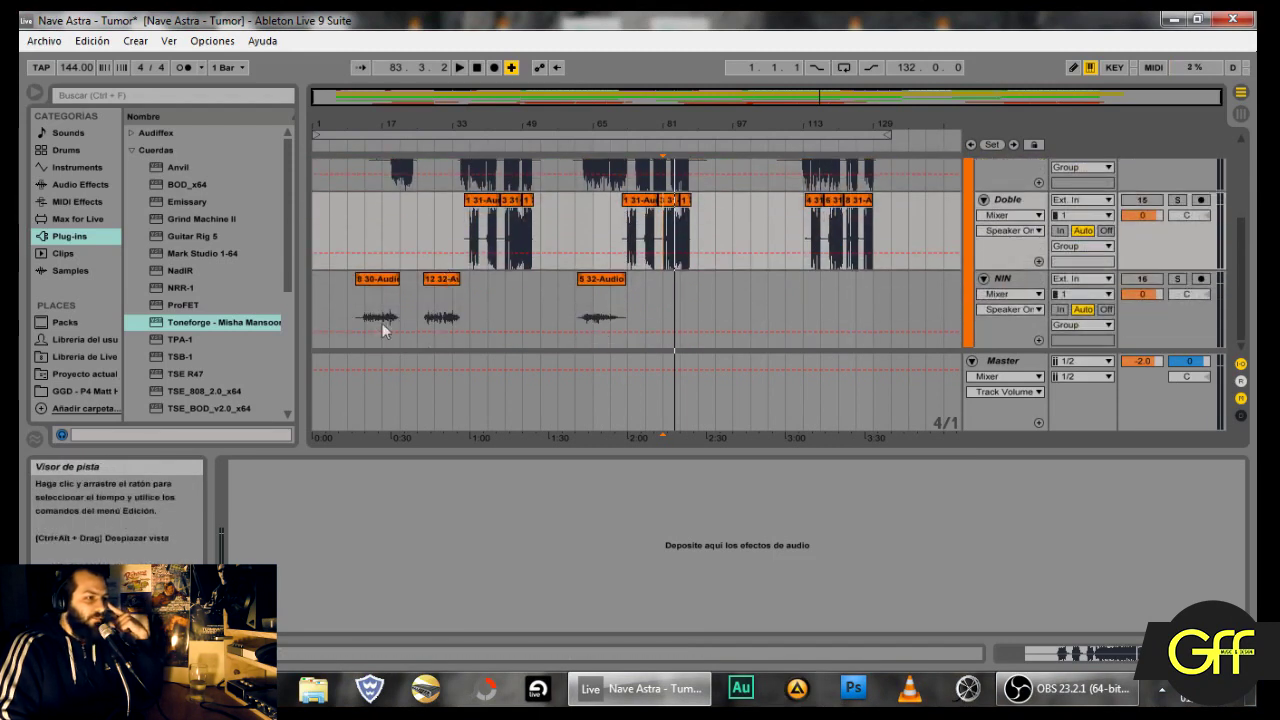
Step: Activate the NIN track, listen to it from bar 13 and from its third clip, and stop playback
left_click(1145, 281)
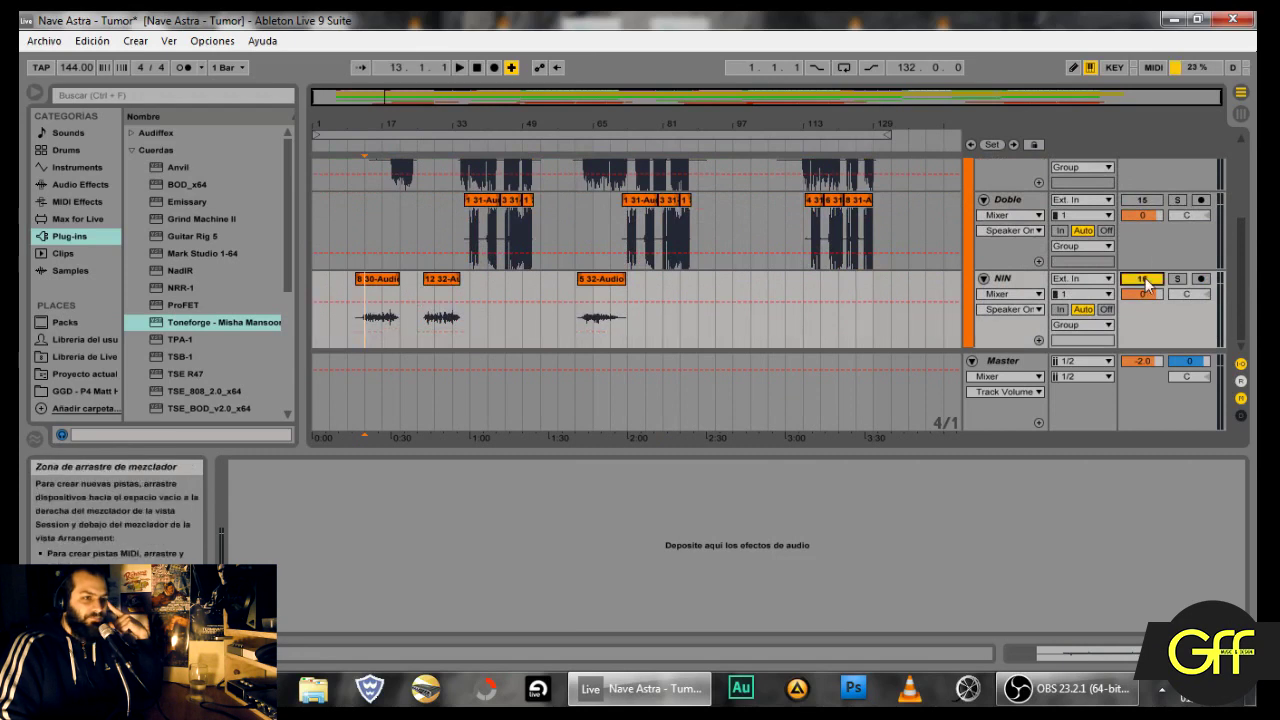
left_click(1020, 280)
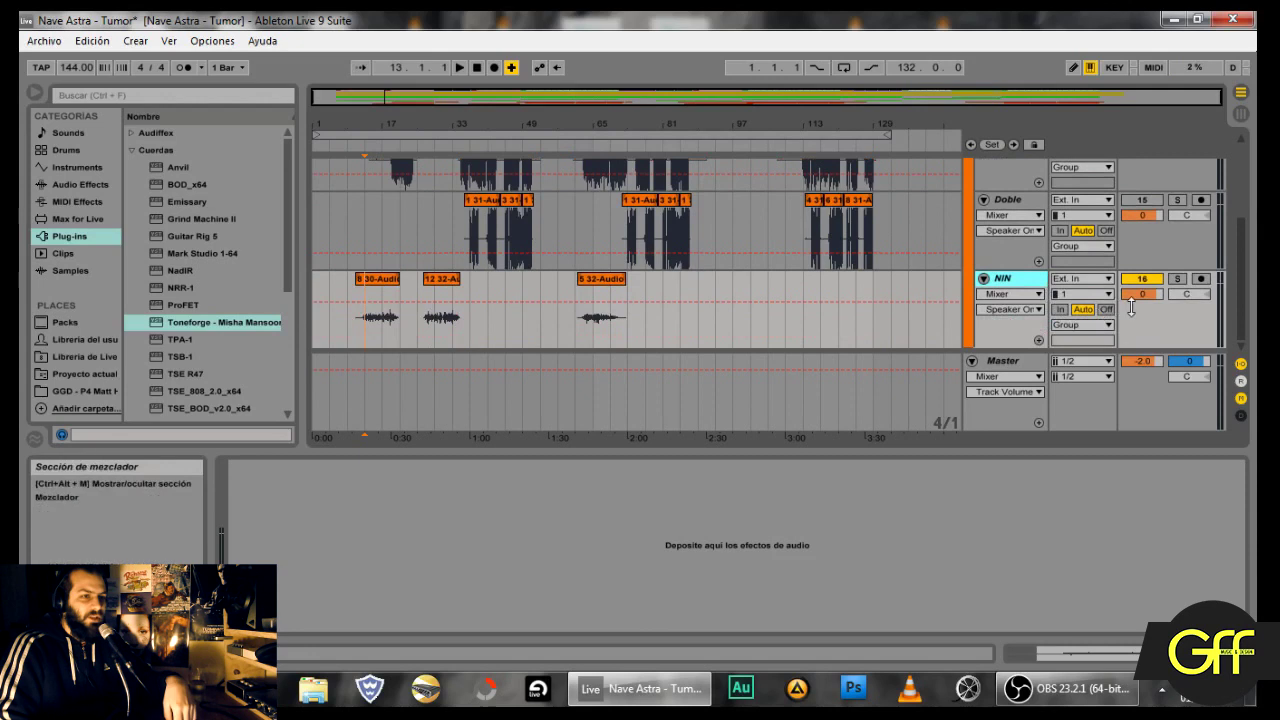
key("space")
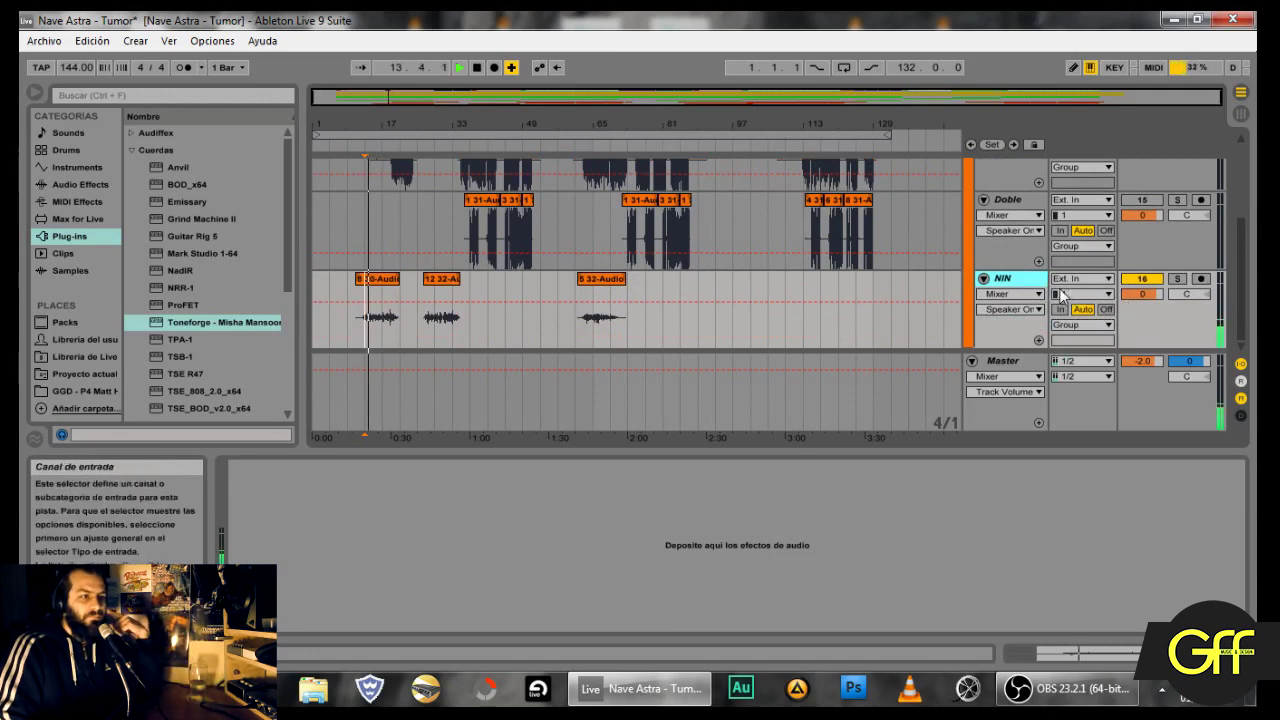
left_click(590, 323)
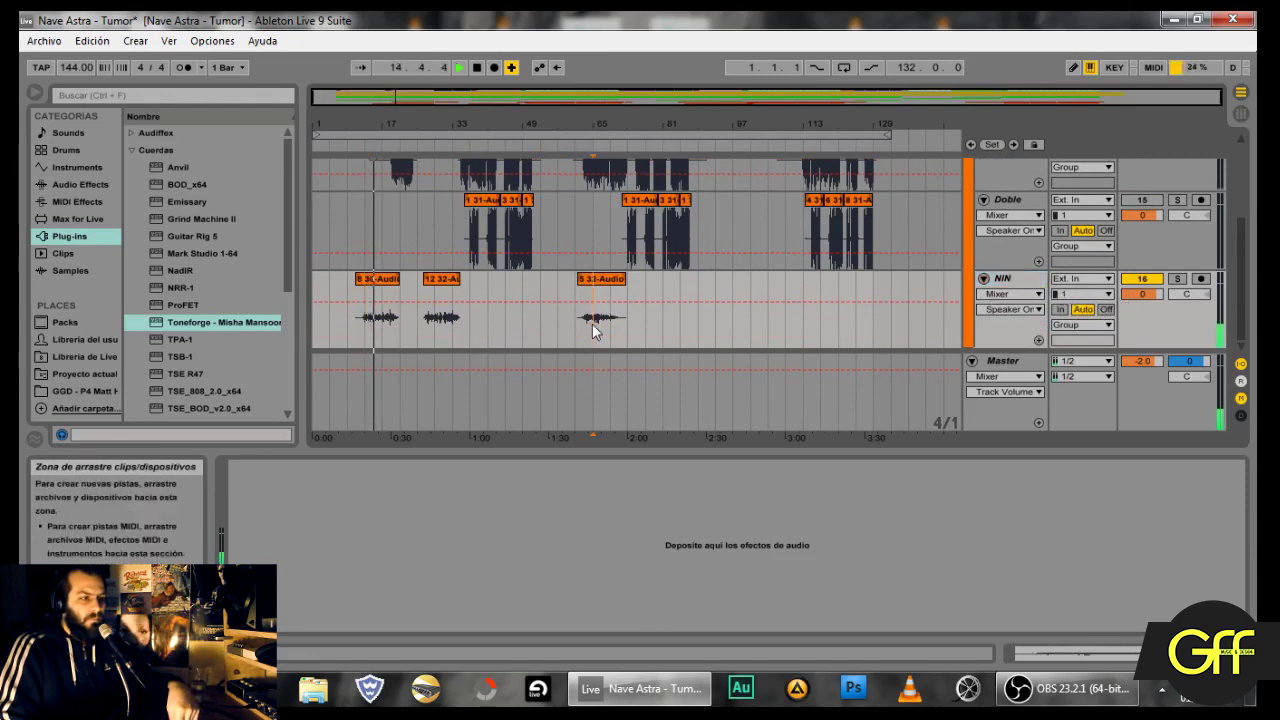
key("space")
key("space")
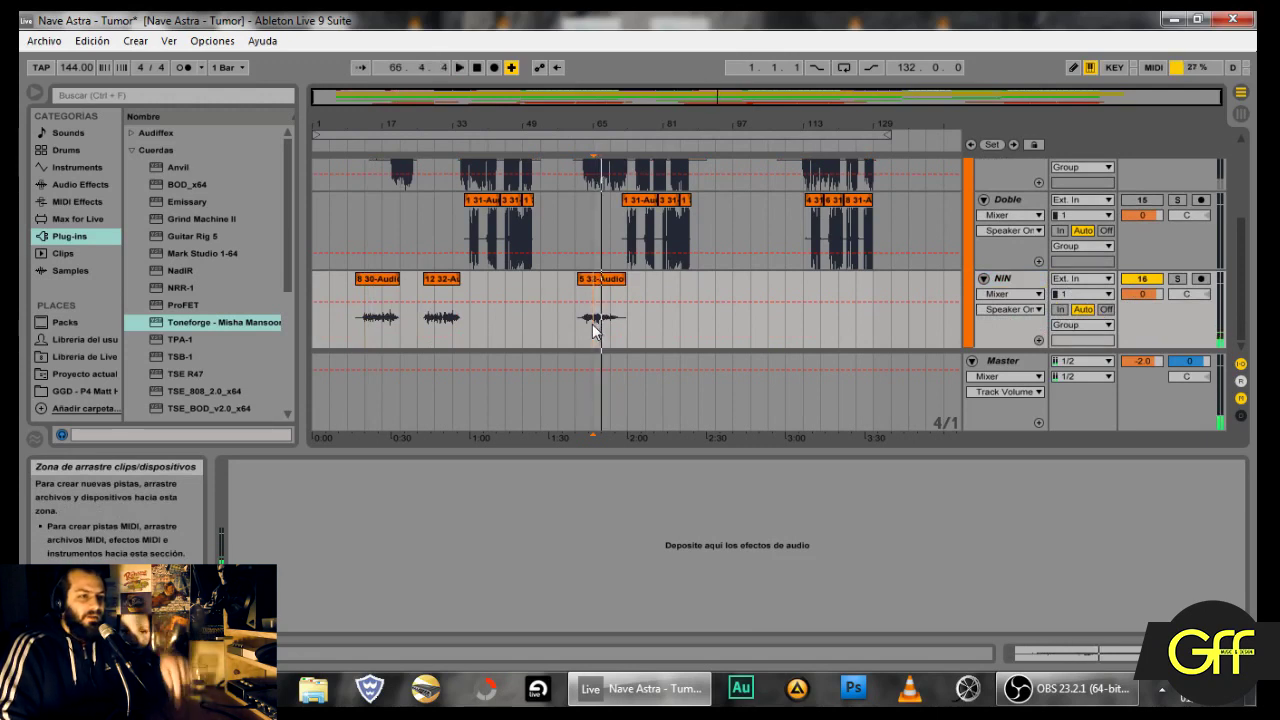
key("space")
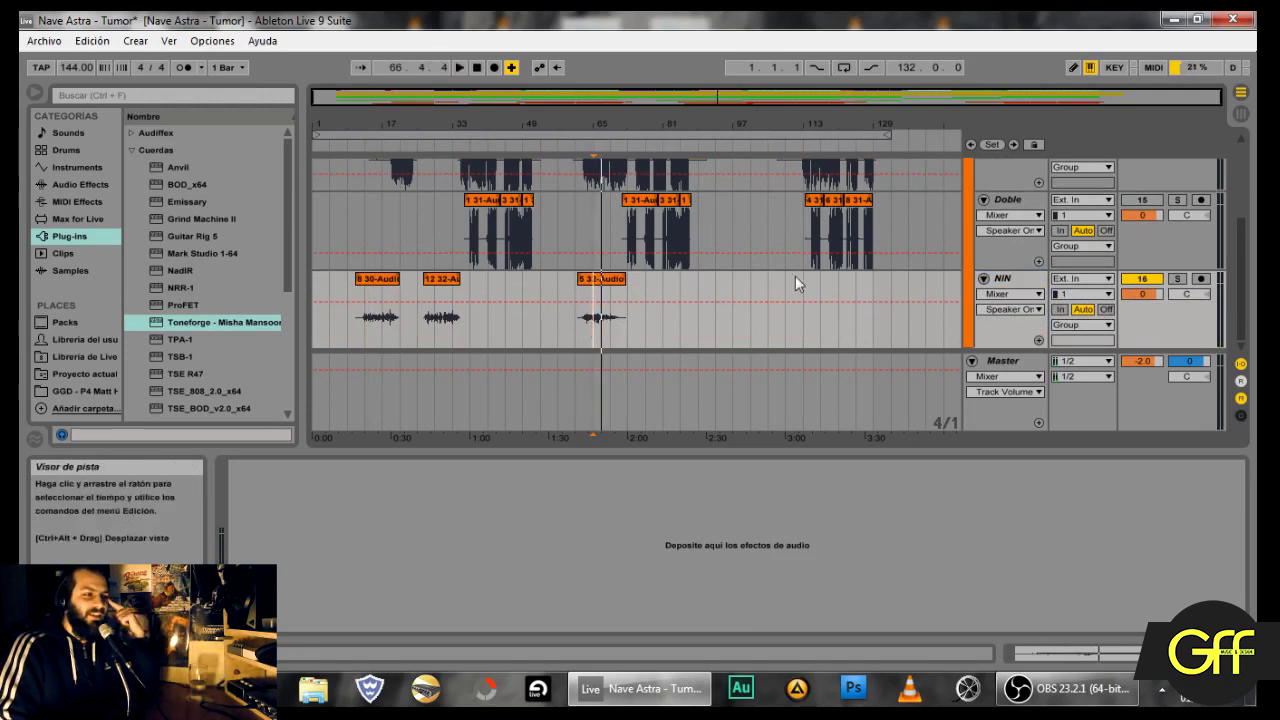
scroll(678, 332, "up", 3)
scroll(648, 303, "down", 3)
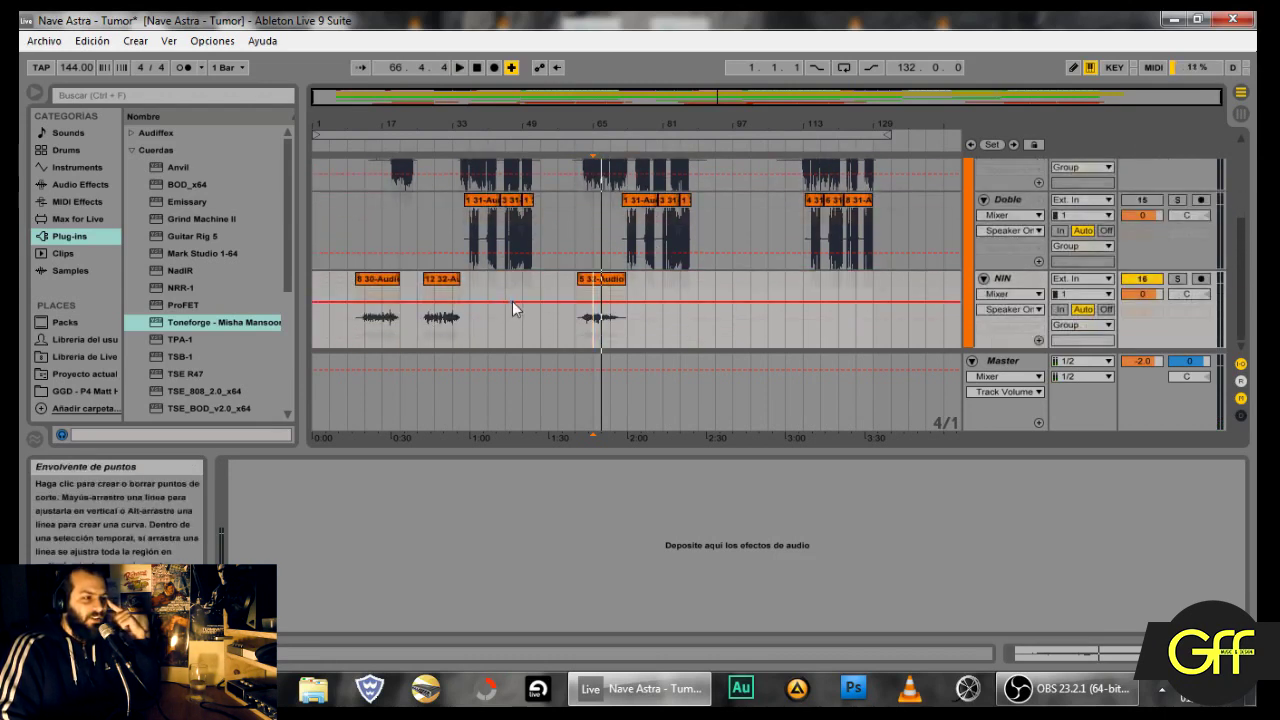
scroll(512, 301, "up", 3)
scroll(540, 250, "down", 3)
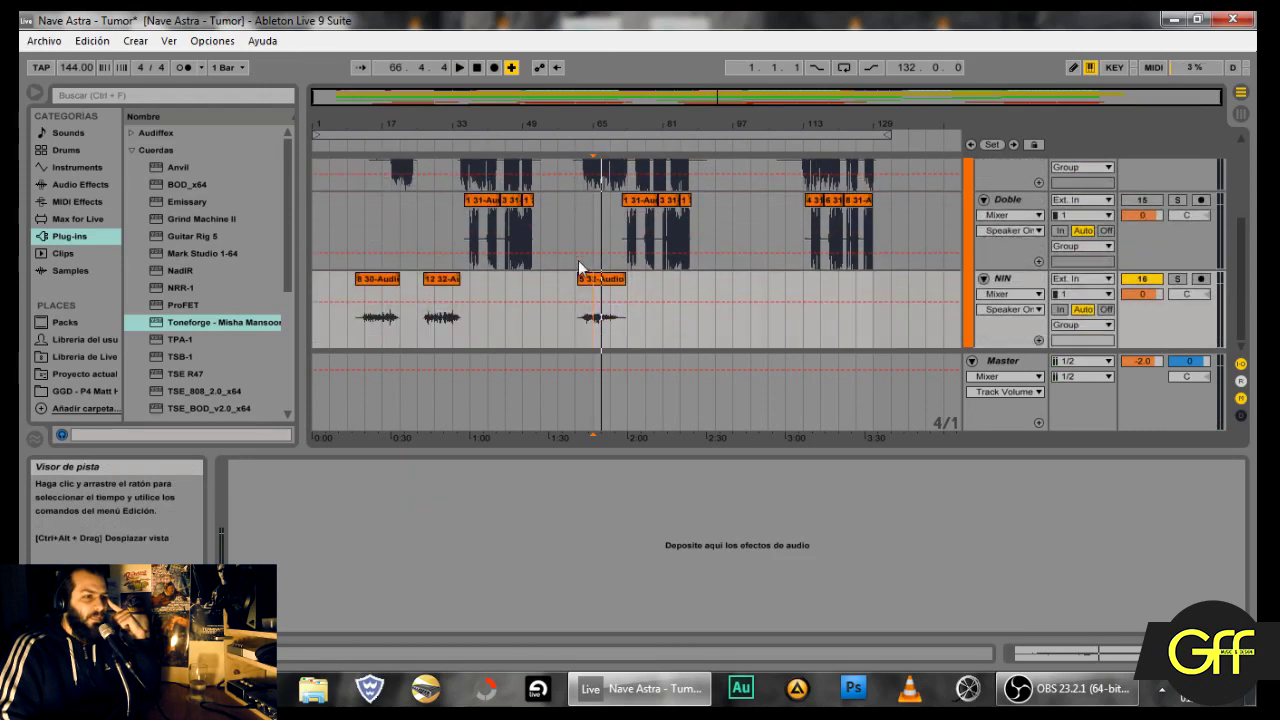
scroll(851, 317, "up", 1)
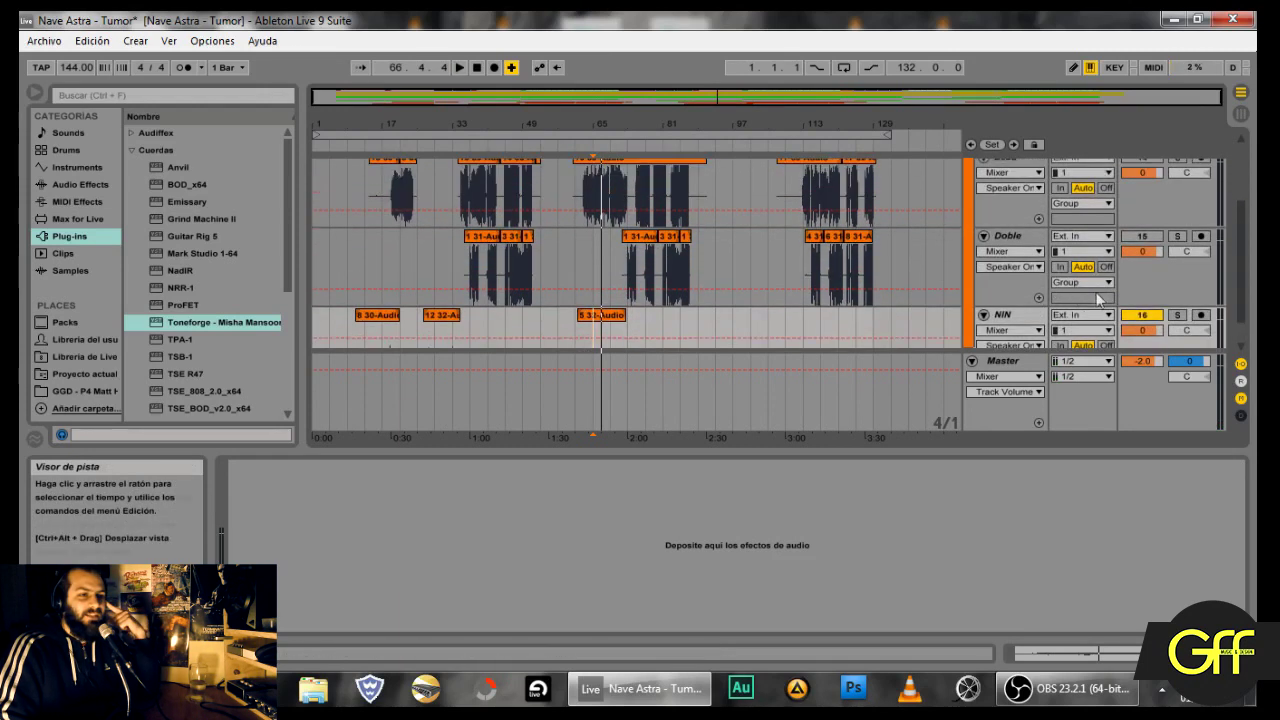
Step: Reactivate the Doble track, listen to the vocals together from bar 45, and stop playback
scroll(1100, 300, "up", 2)
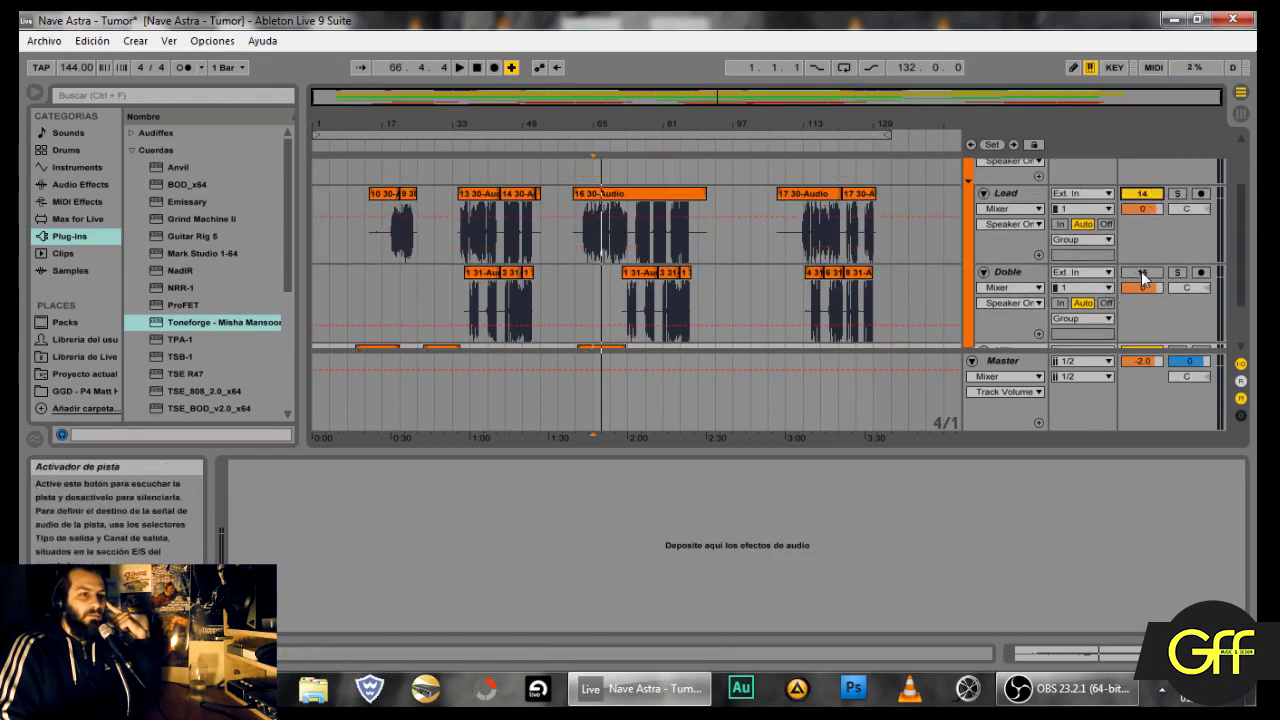
left_click(1143, 276)
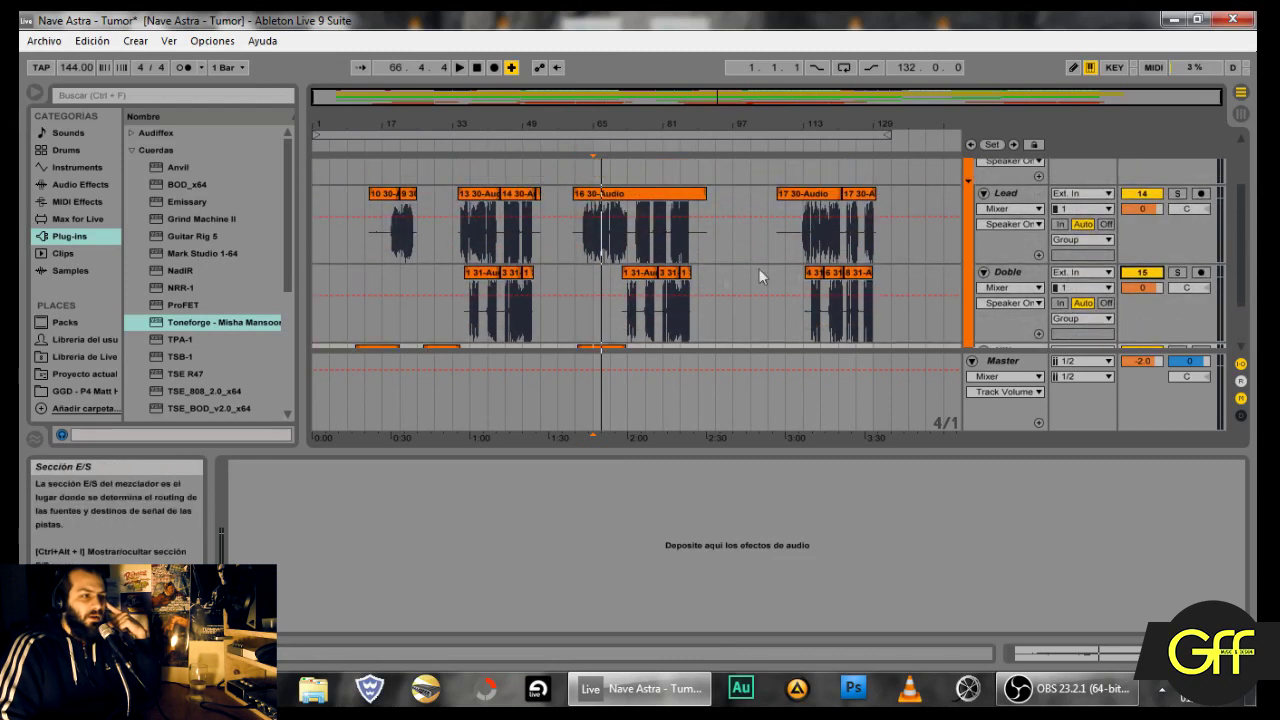
scroll(546, 302, "down", 2)
scroll(598, 290, "up", 3)
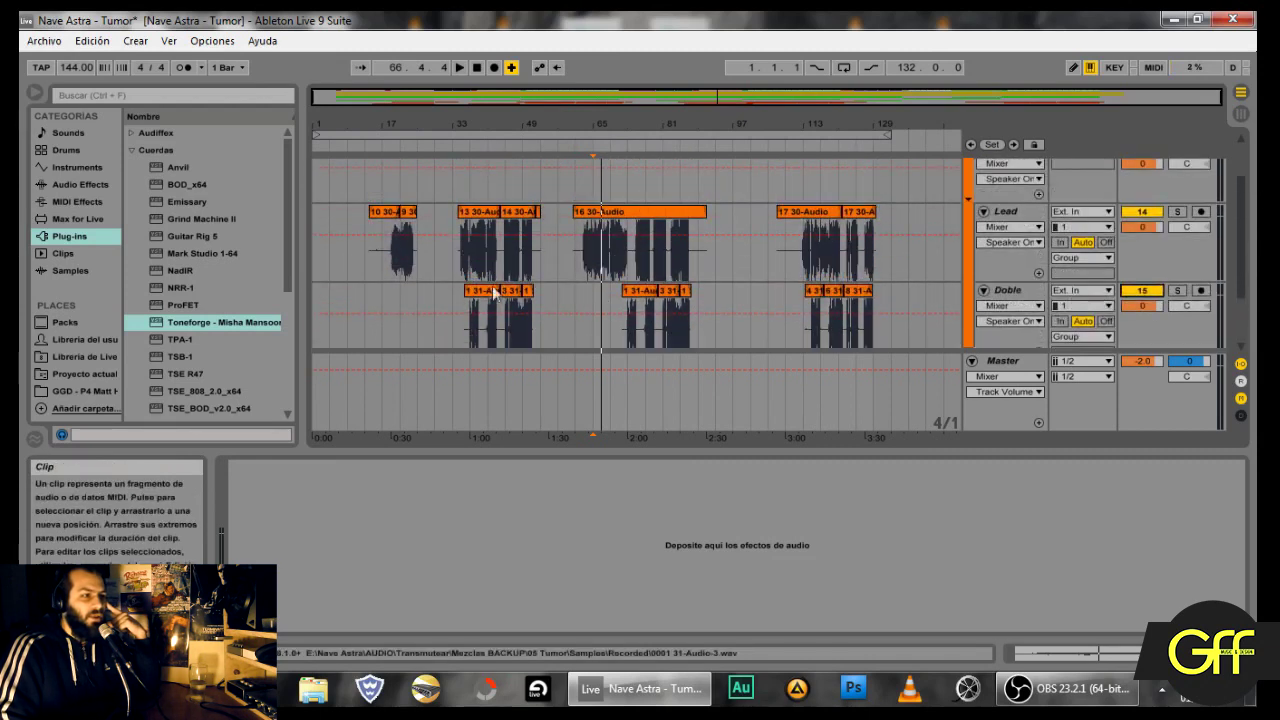
scroll(500, 280, "down", 2)
left_click(511, 274)
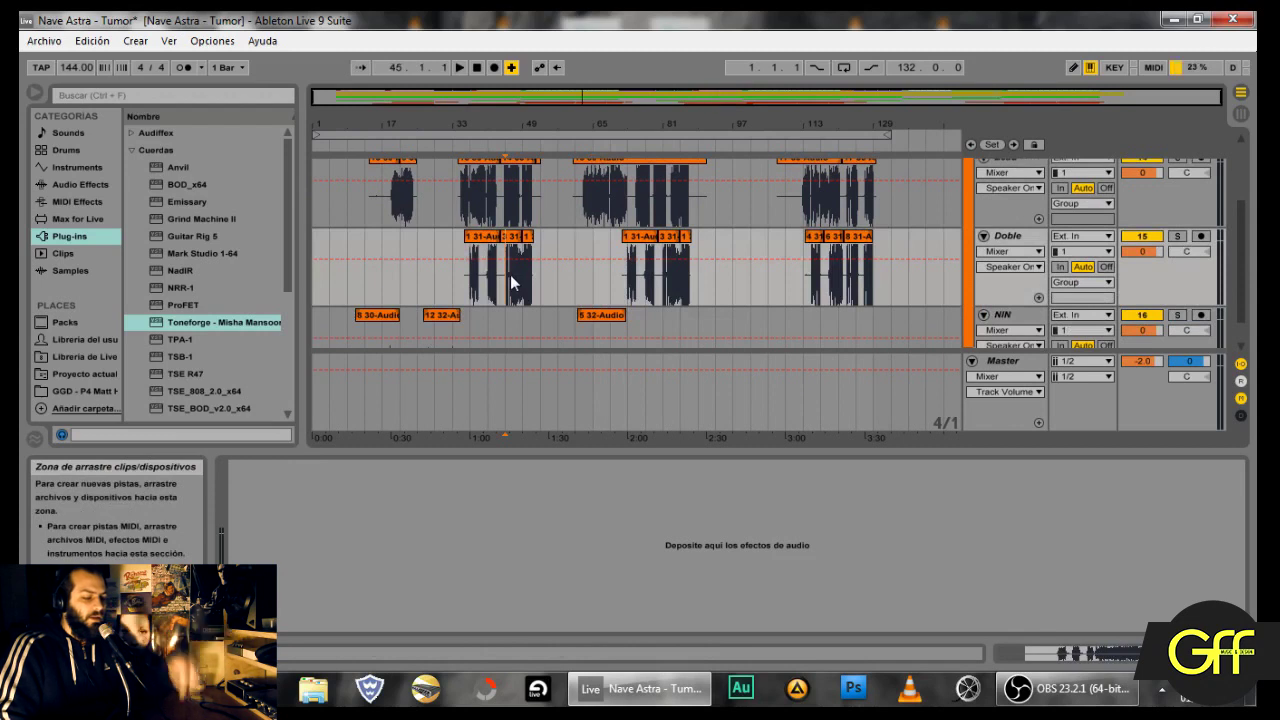
key("space")
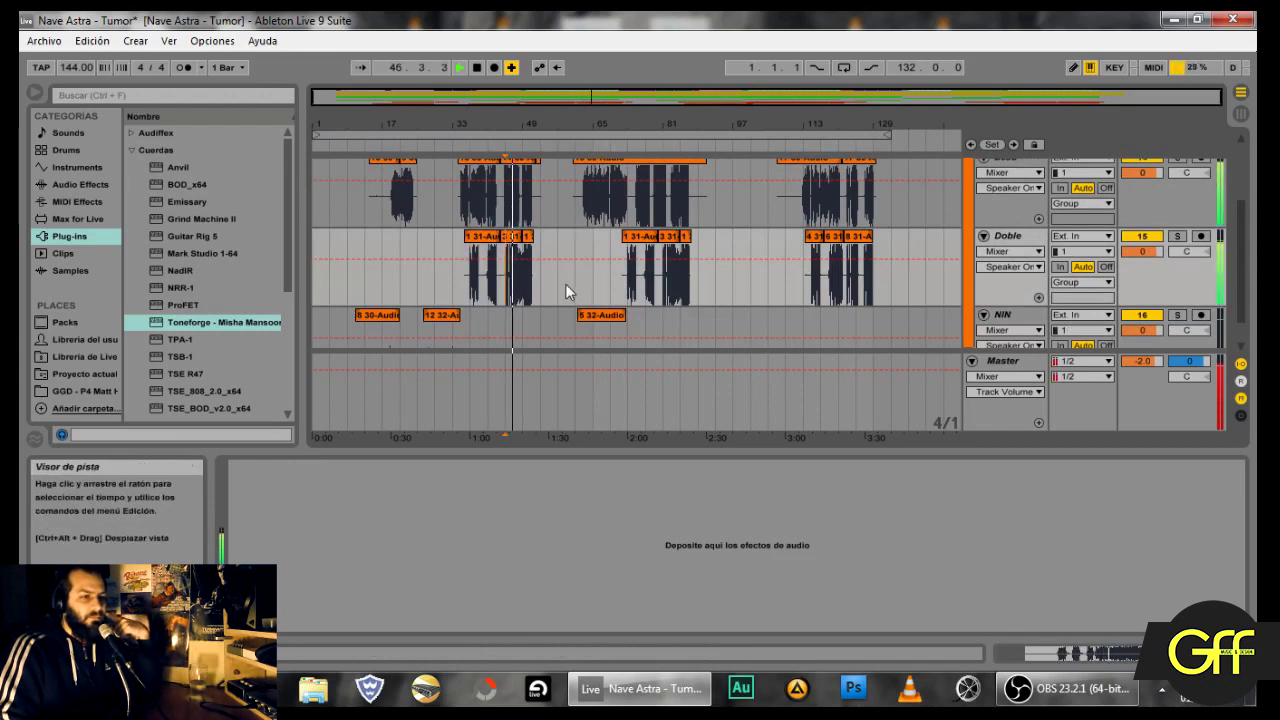
key("space")
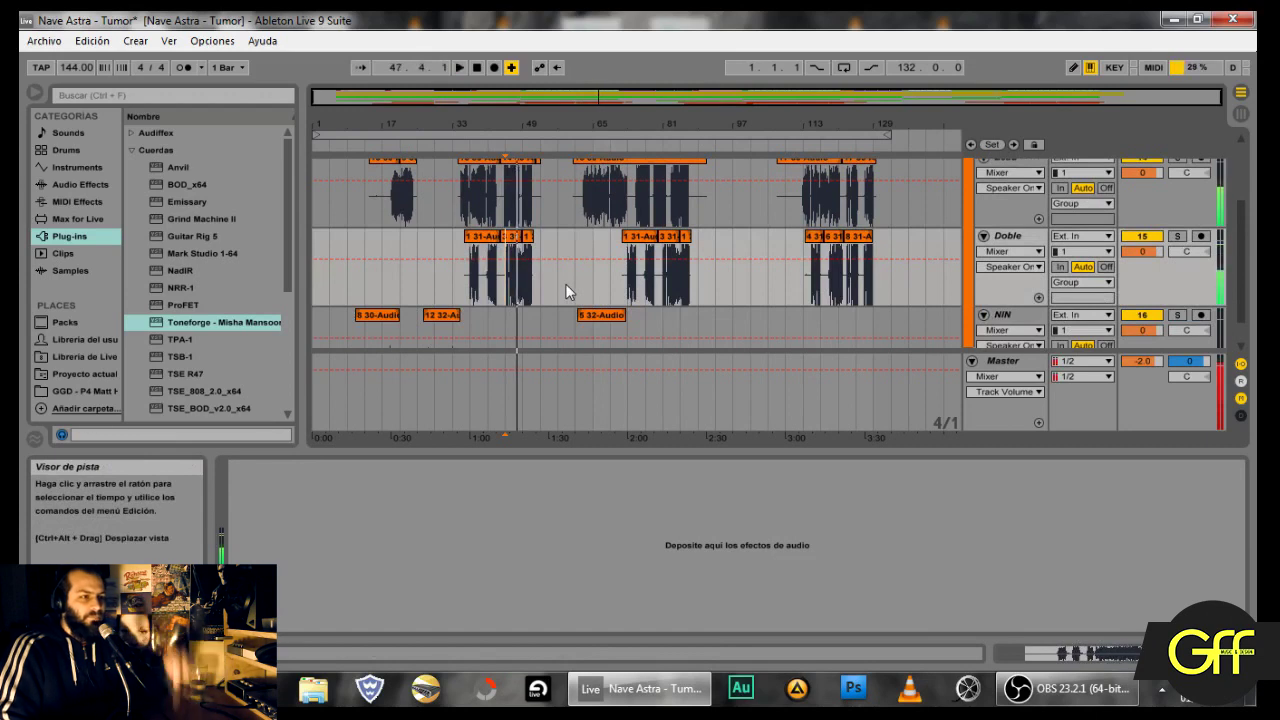
scroll(1150, 280, "up", 2)
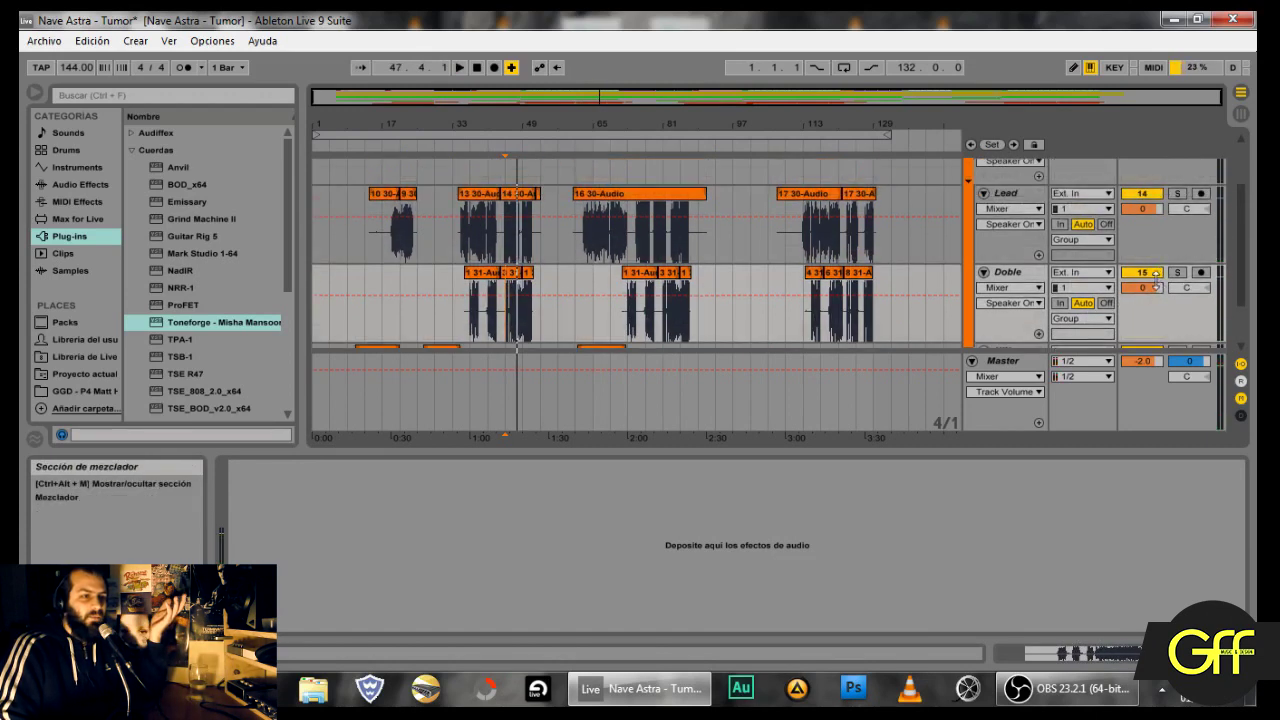
scroll(1155, 284, "up", 2)
scroll(1145, 278, "down", 1)
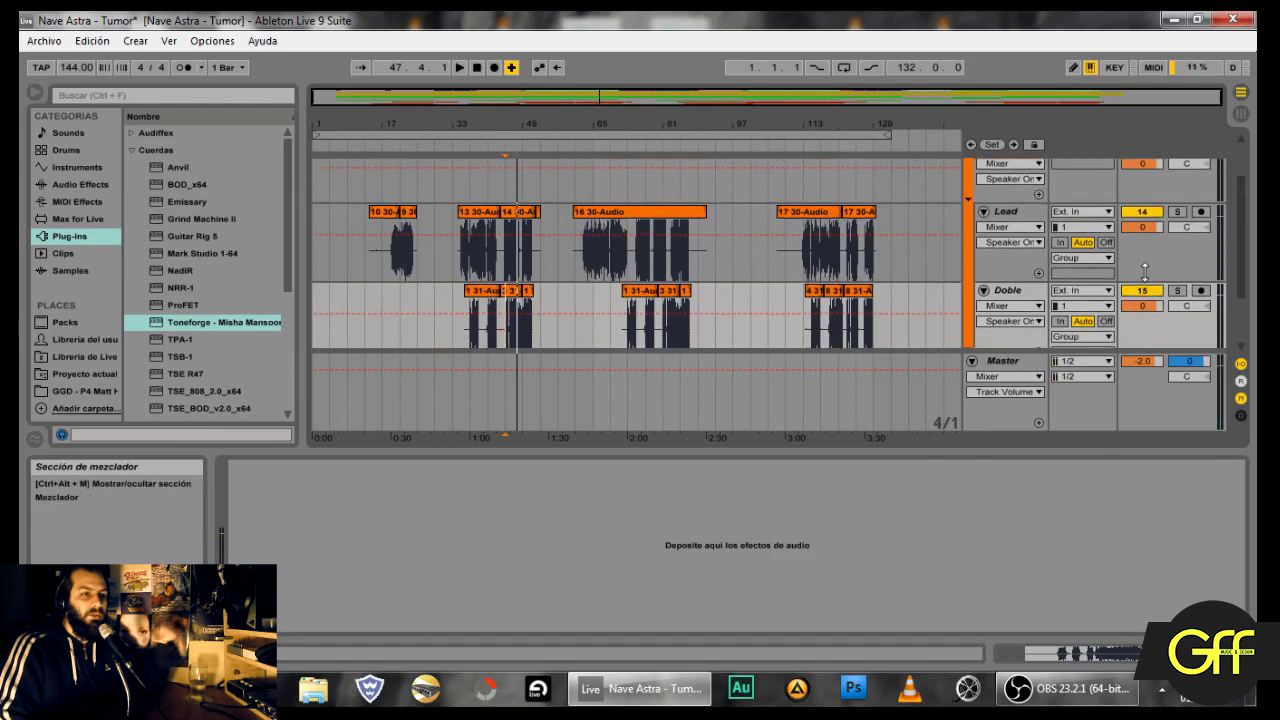
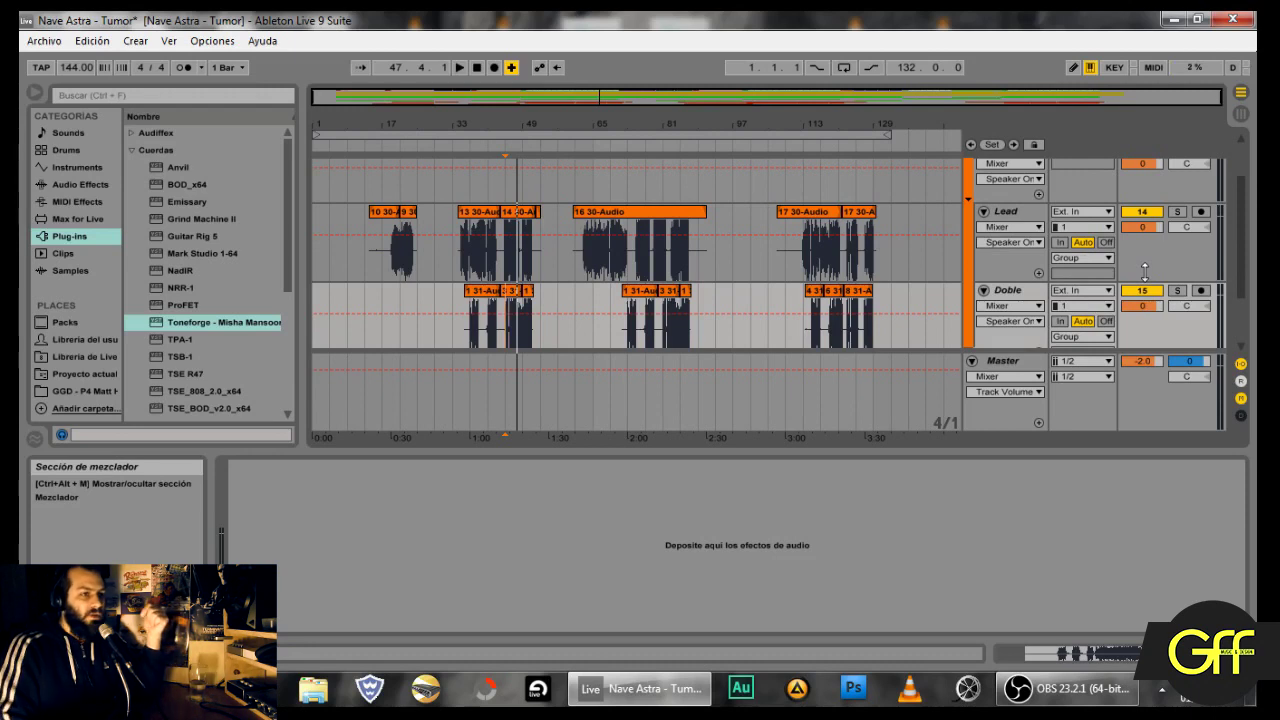
scroll(1150, 285, "down", 3)
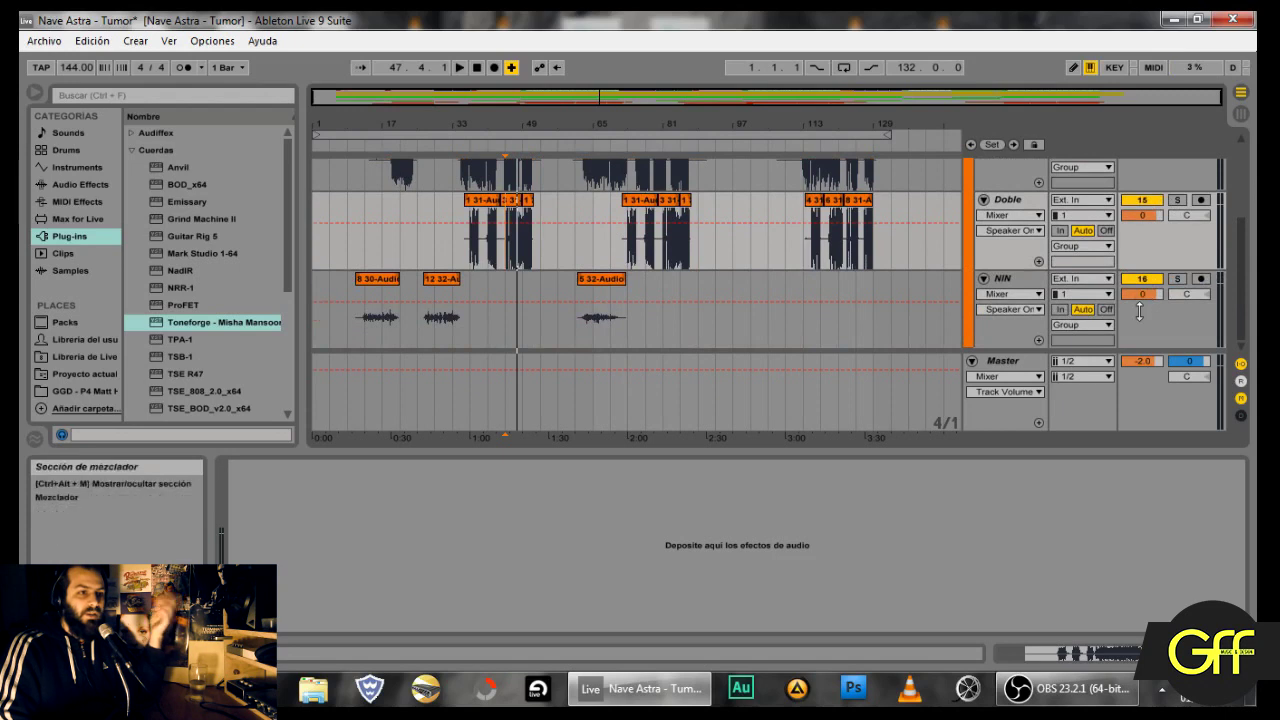
scroll(1145, 295, "up", 5)
Step: Select the Lead track and add the Maserati VX1 Mono/Stereo plug-in to it from the WaveShell-VST 9.2_x64 collection
scroll(1008, 217, "down", 3)
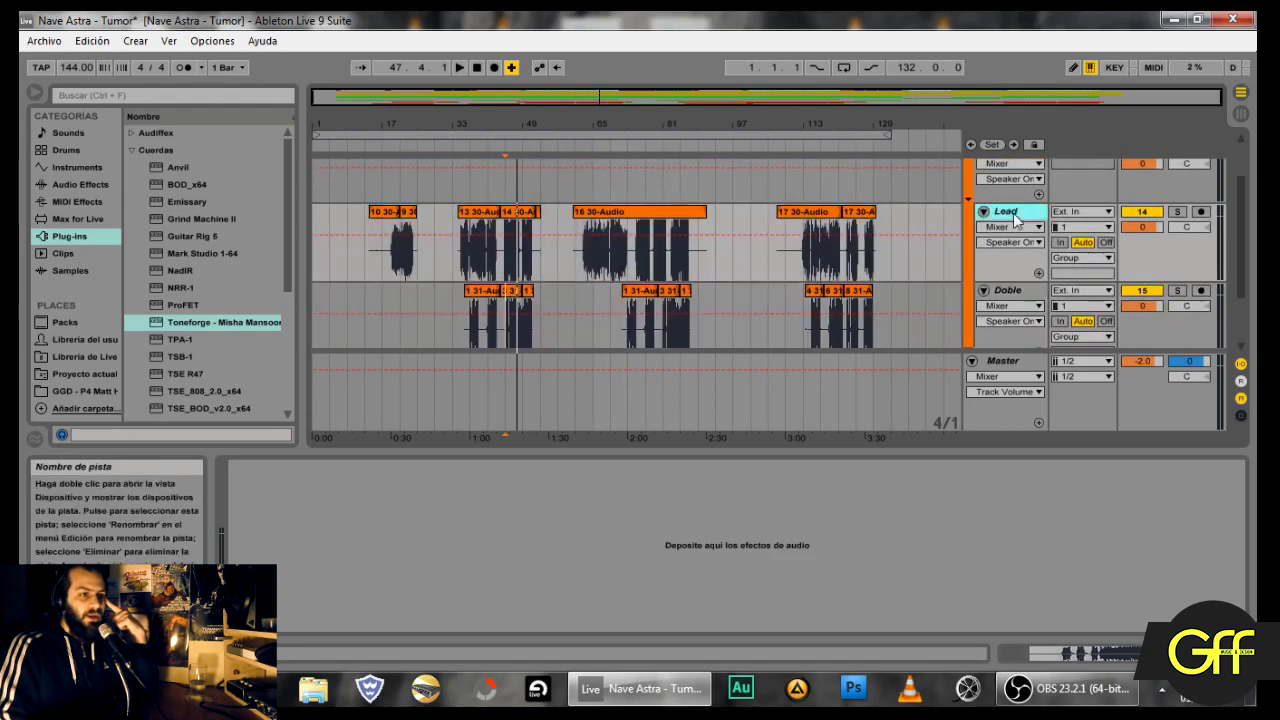
left_click(132, 149)
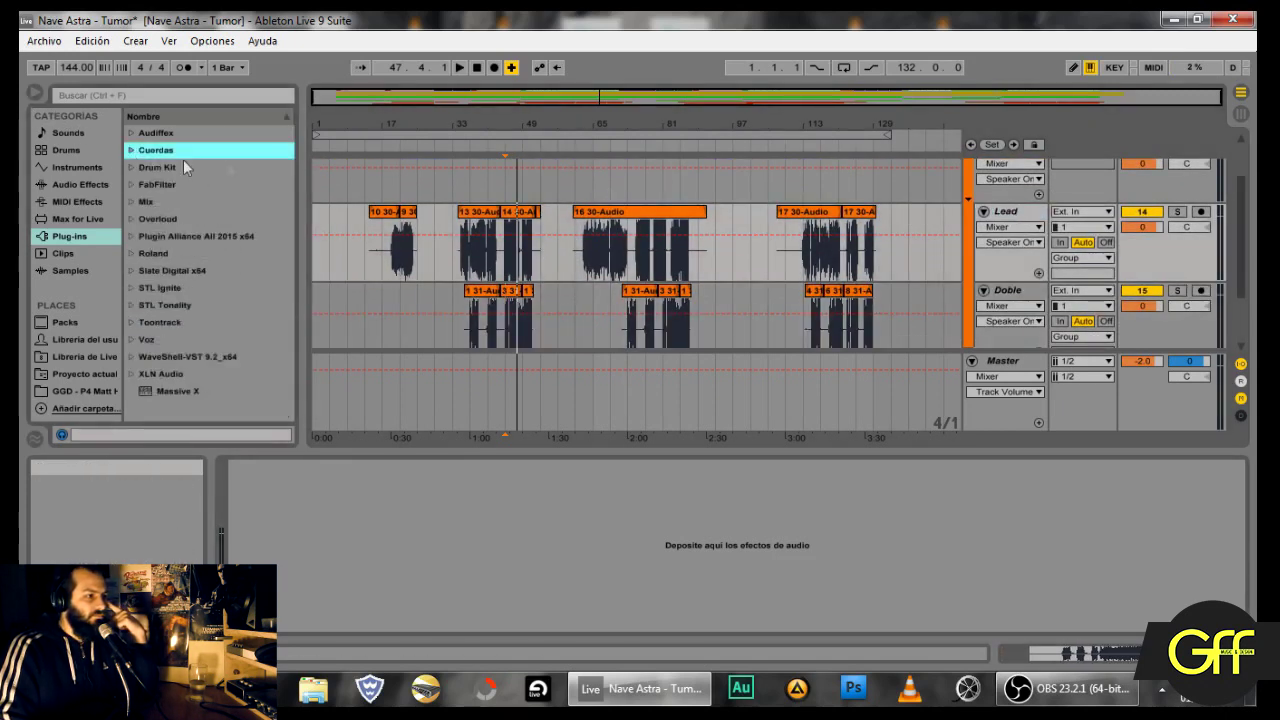
left_click(132, 362)
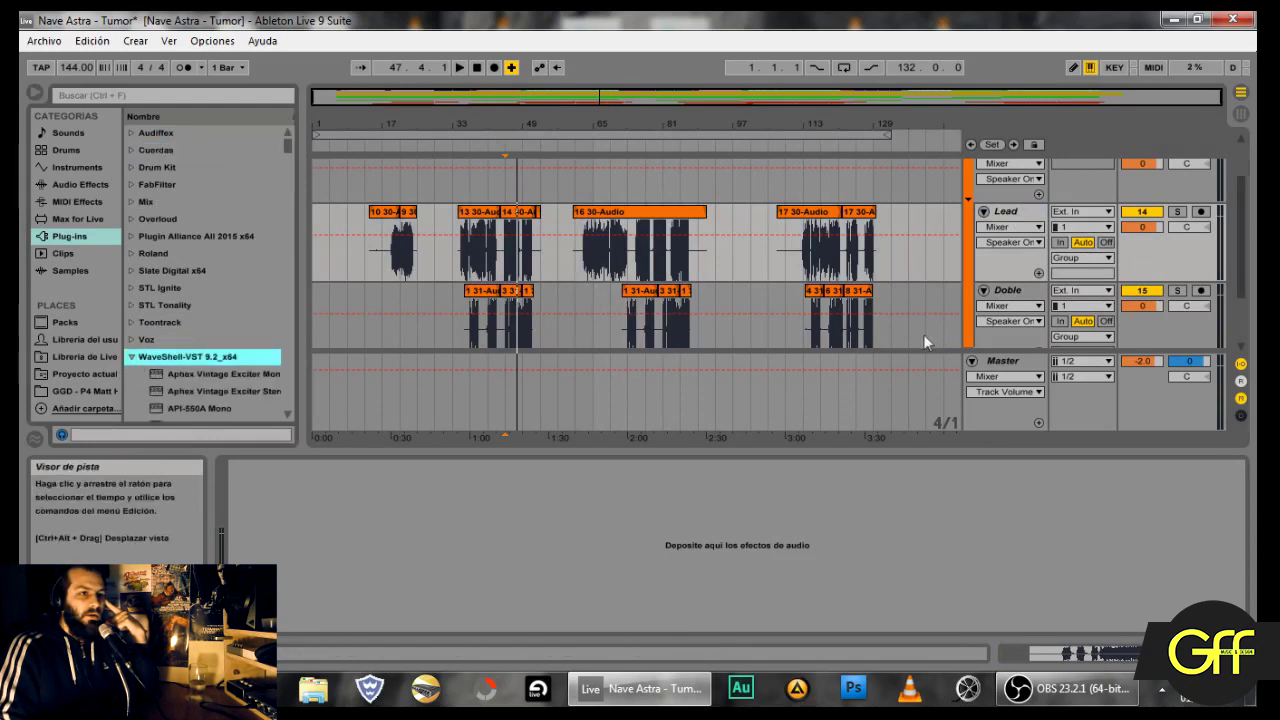
scroll(923, 334, "up", 3)
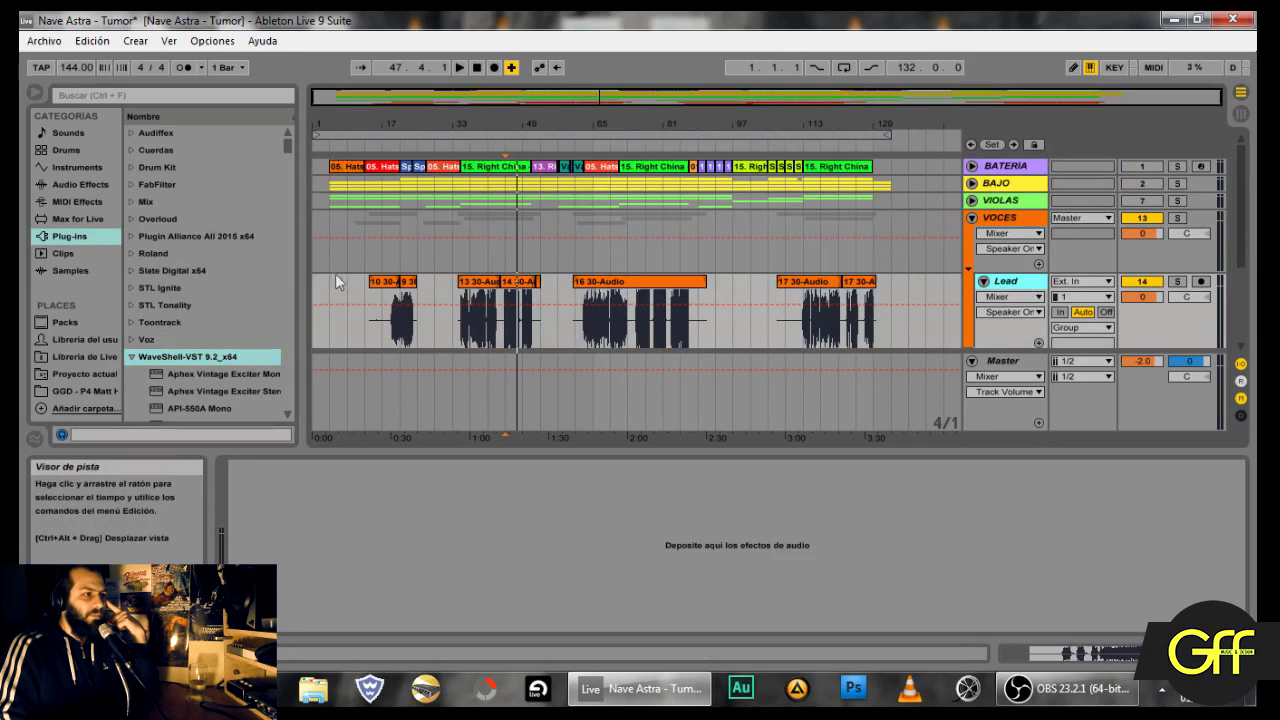
left_click_drag(290, 143, 294, 286)
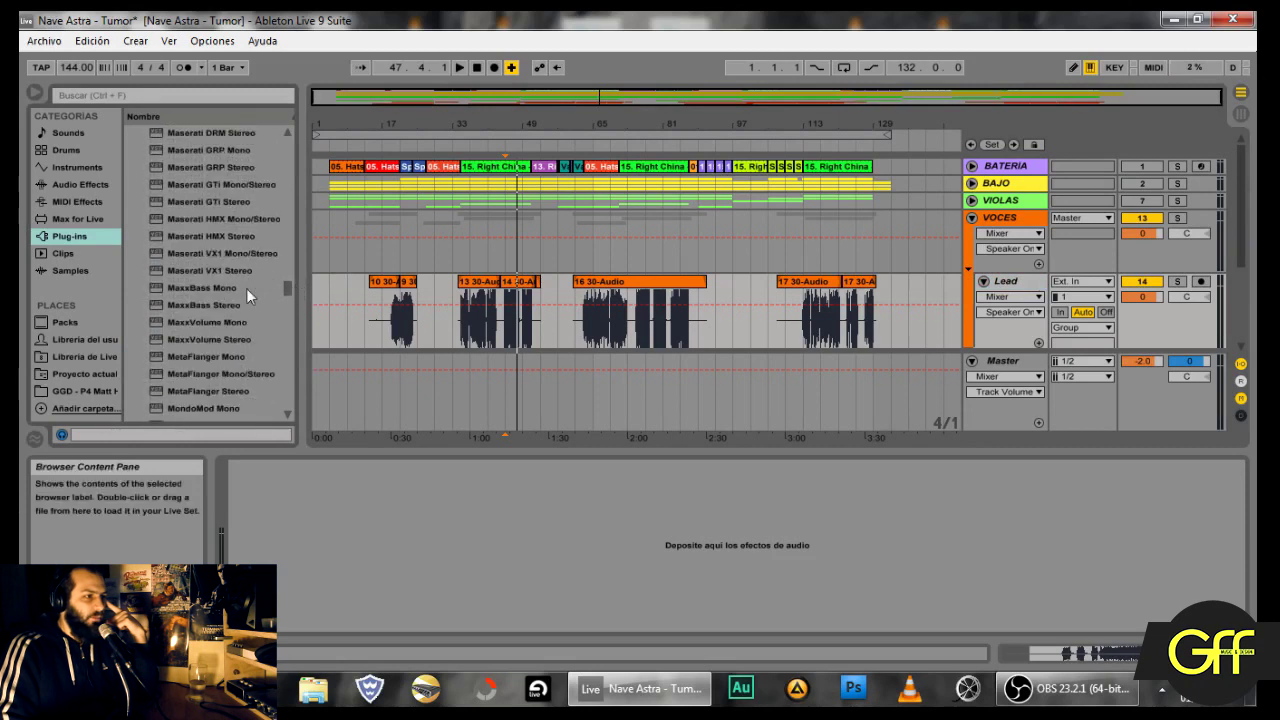
mouse_move(220, 255)
left_mouse_down()
mouse_move(354, 526)
mouse_move(377, 519)
left_mouse_up()
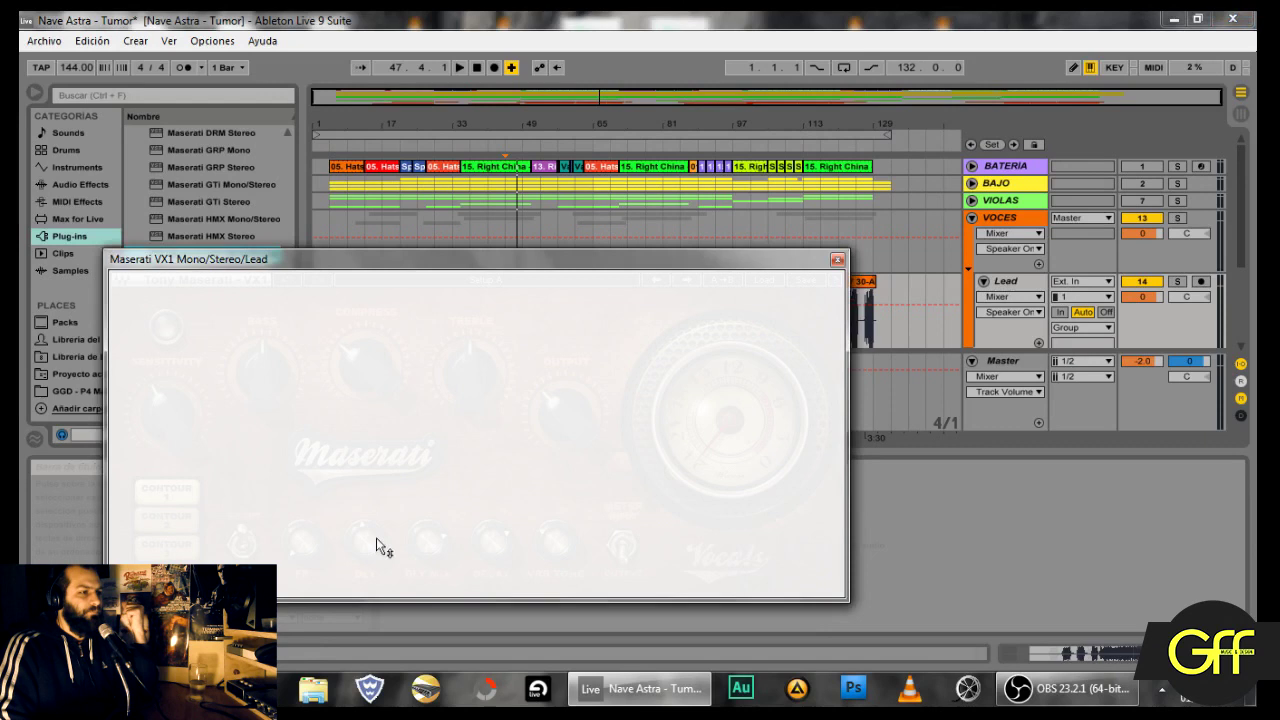
Step: Load the Contour 1 preset Nathans Vox 1 in the Lead track's Maserati VX1 and close the plug-in window
left_click(758, 283)
mouse_move(818, 364)
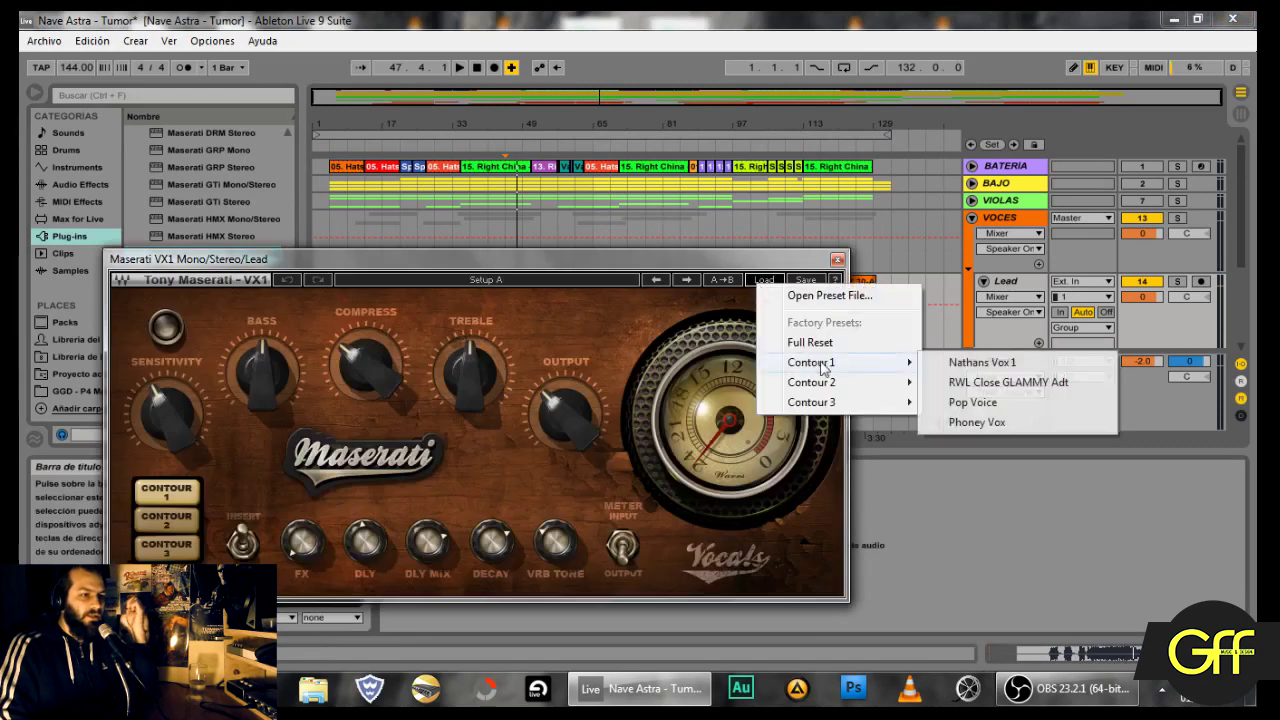
left_click(1016, 370)
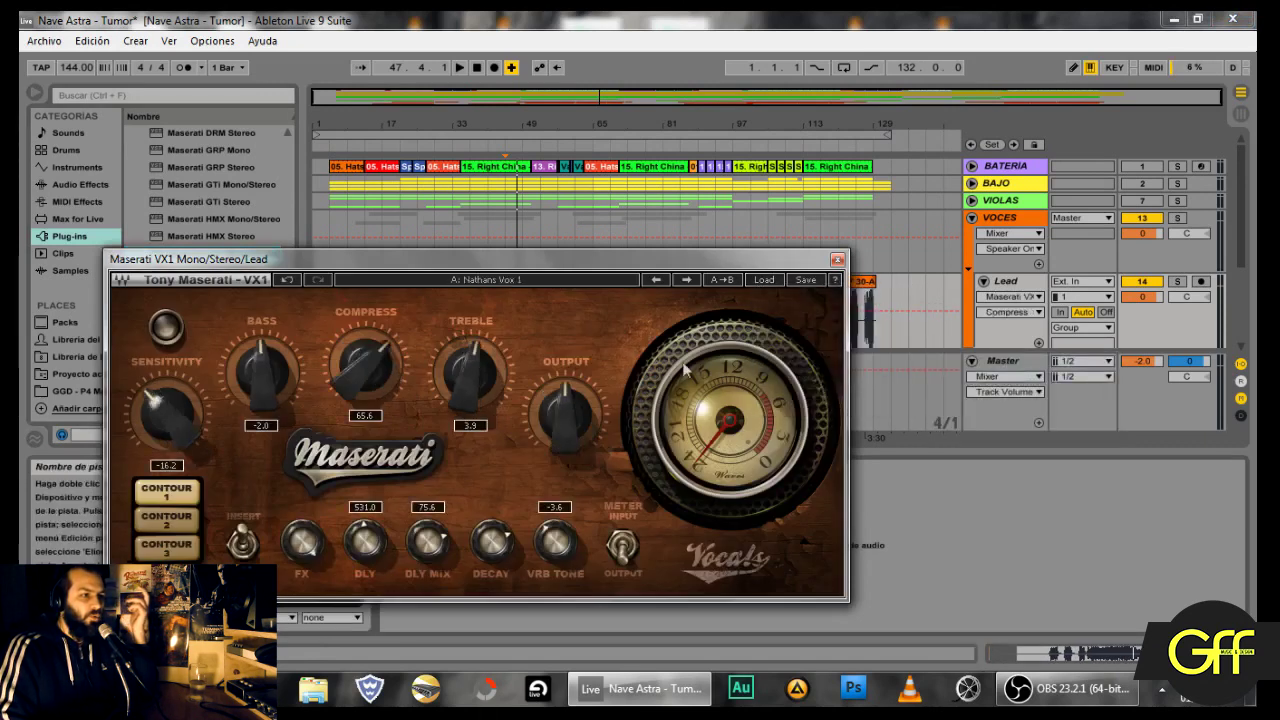
left_click(837, 261)
Step: Select the Doble track, add the CLA Vocals Mono/Stereo plug-in to it, and move the plug-in window up to make room
scroll(1003, 270, "down", 3)
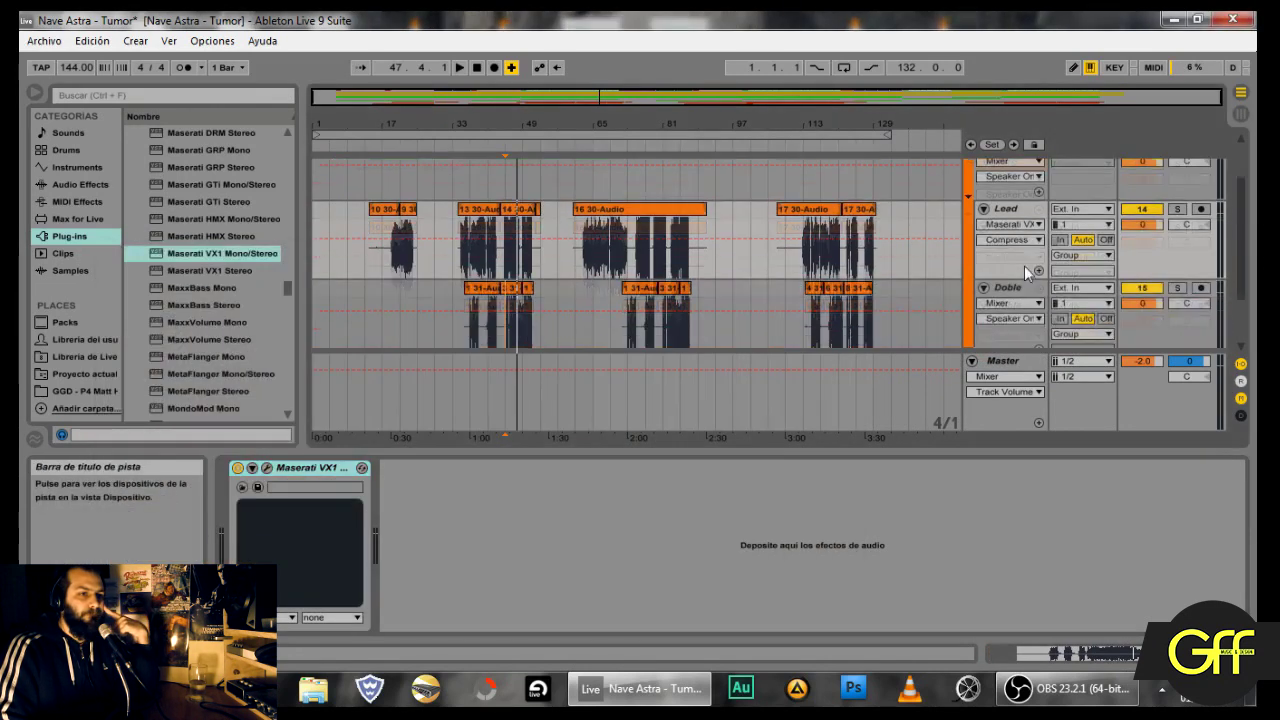
left_click(1010, 215)
left_click(1013, 291)
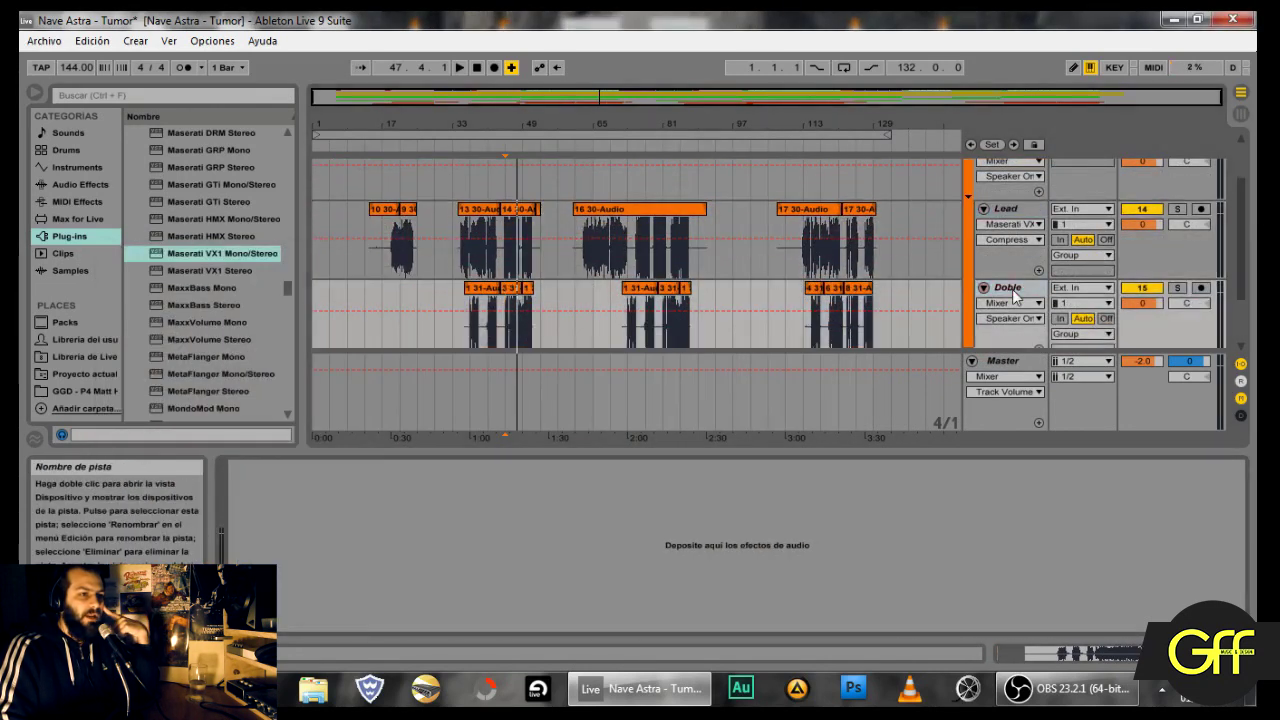
left_click_drag(288, 288, 294, 174)
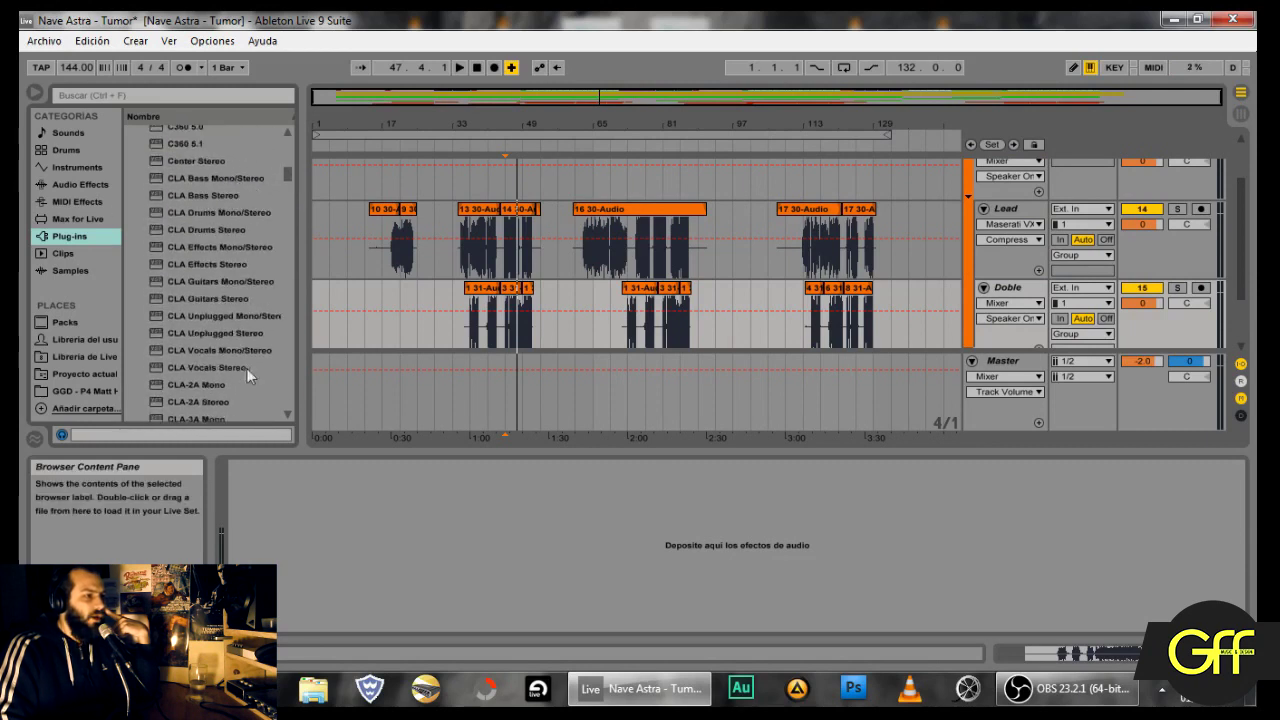
left_click_drag(220, 350, 381, 487)
left_click_drag(511, 219, 463, 75)
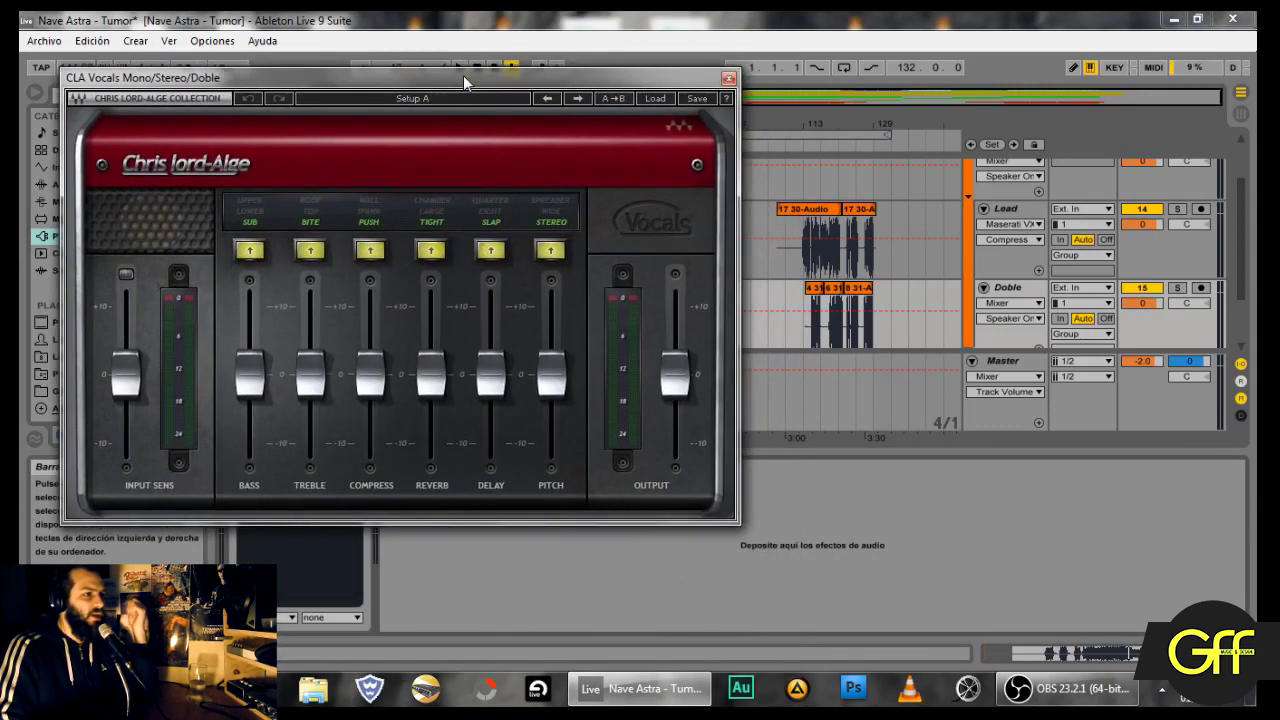
Step: Load the Rock Man preset in the Doble track's CLA Vocals and close the plug-in window
left_click(655, 98)
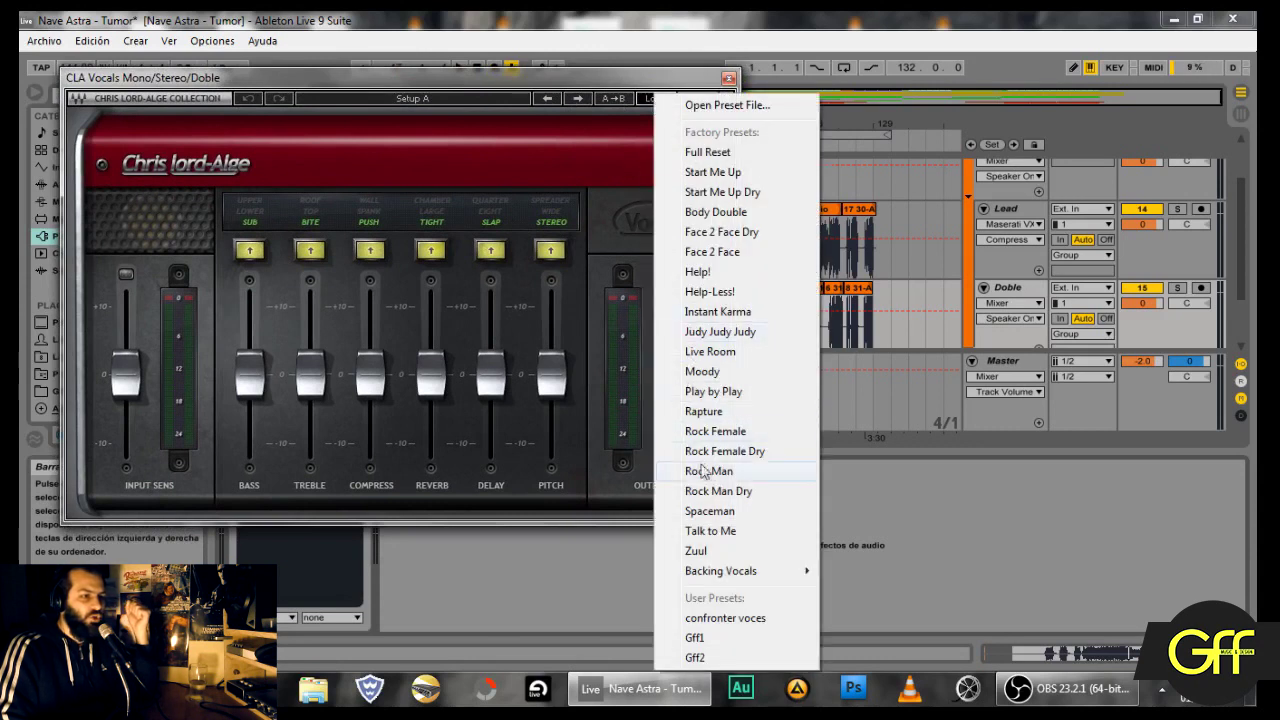
left_click(739, 474)
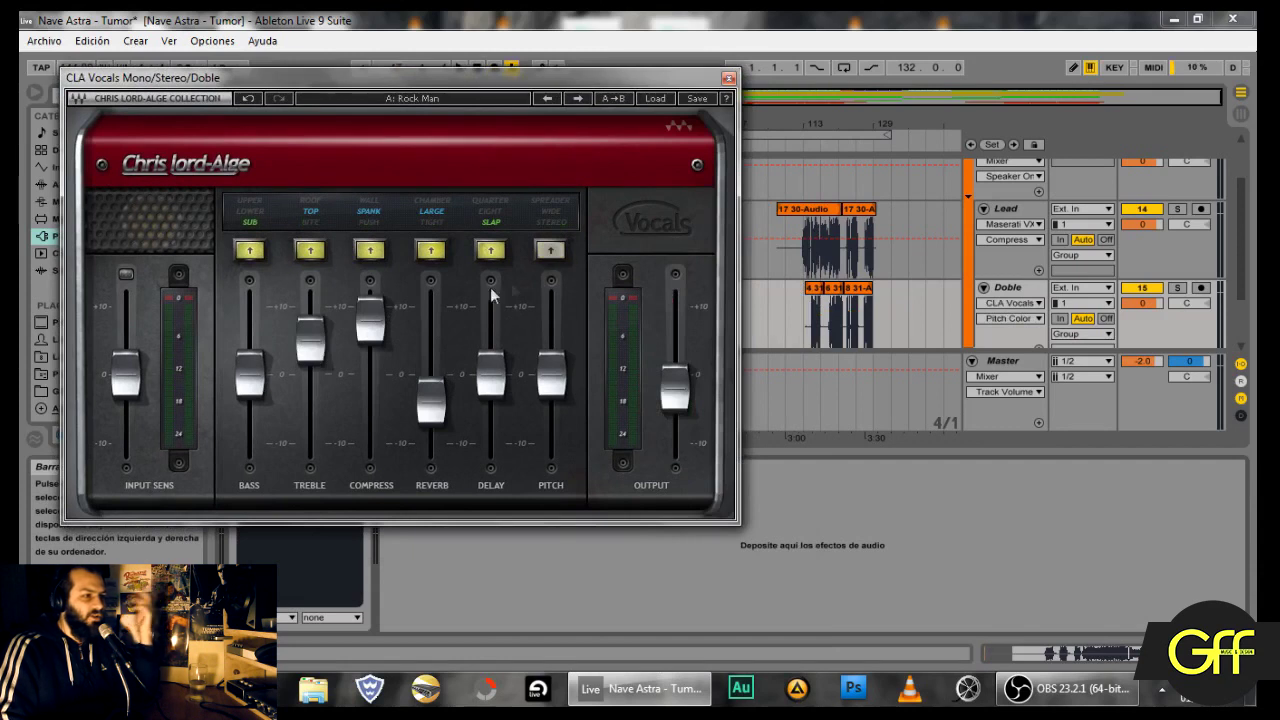
left_click(728, 78)
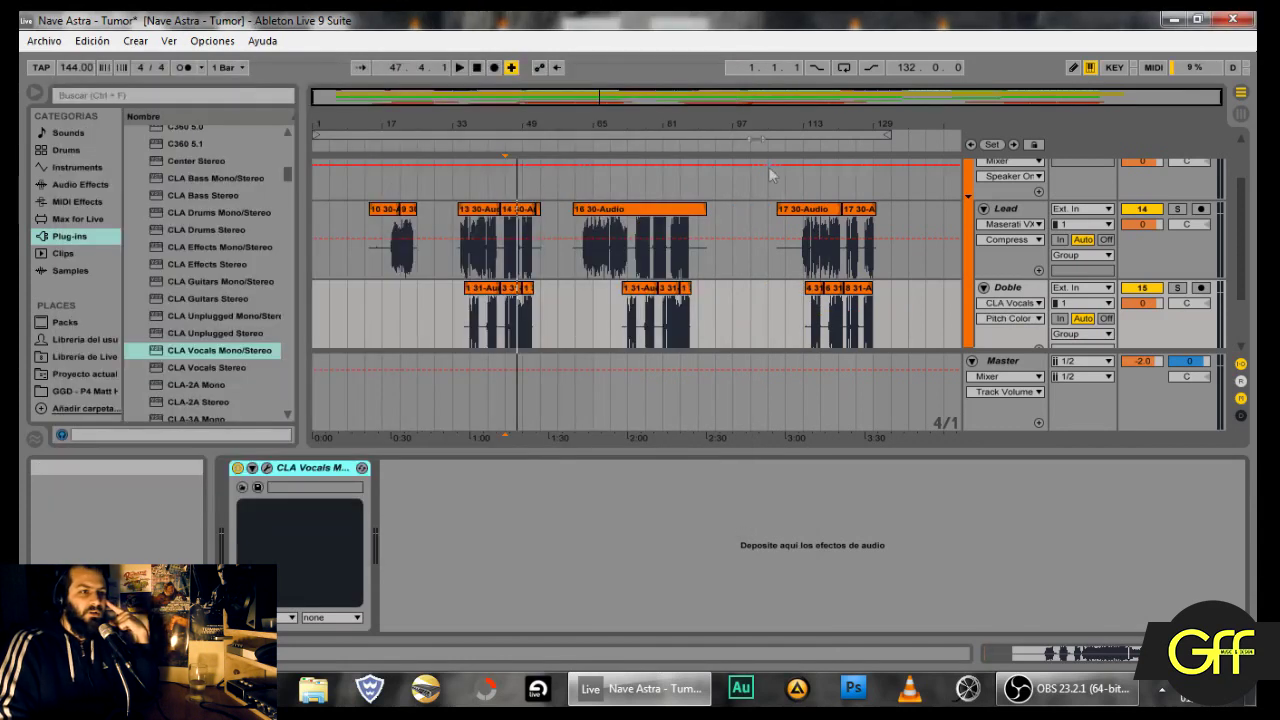
Step: Add CLA Vocals Mono/Stereo to the NIN track, load its Help-Less! preset, and close the plug-in window
scroll(1030, 275, "down", 3)
left_click(1025, 285)
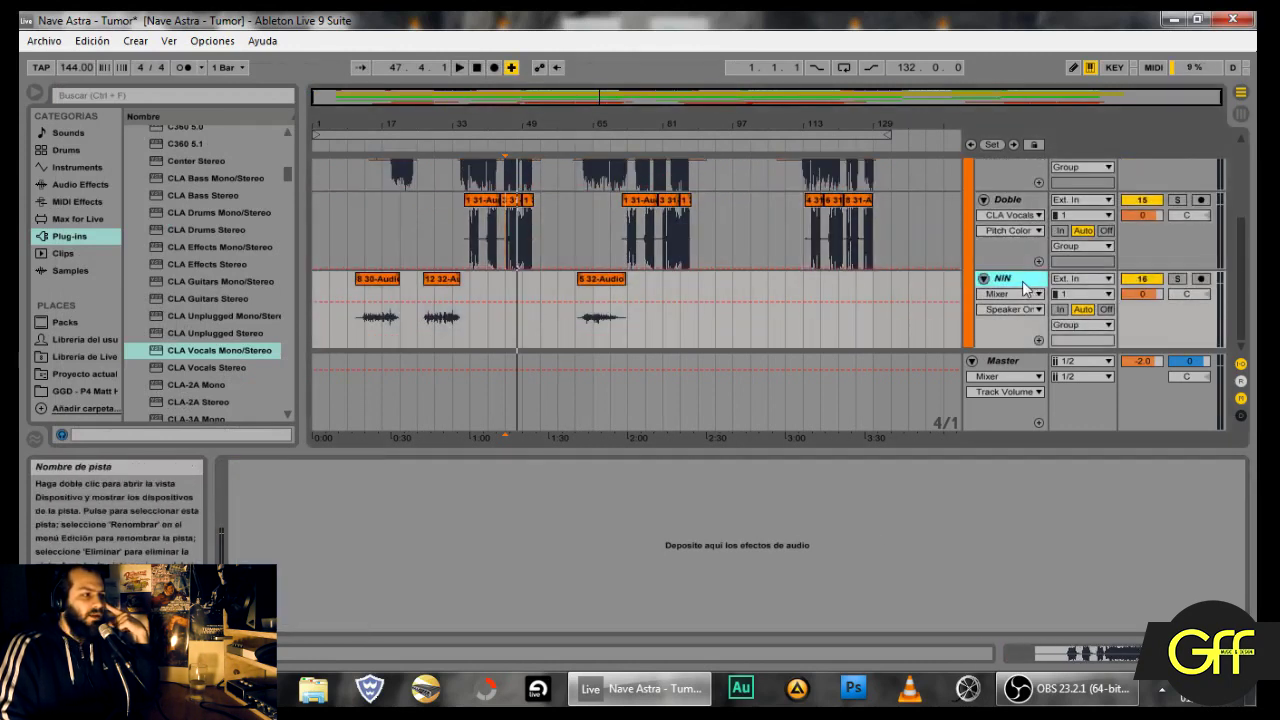
left_click_drag(218, 350, 510, 533)
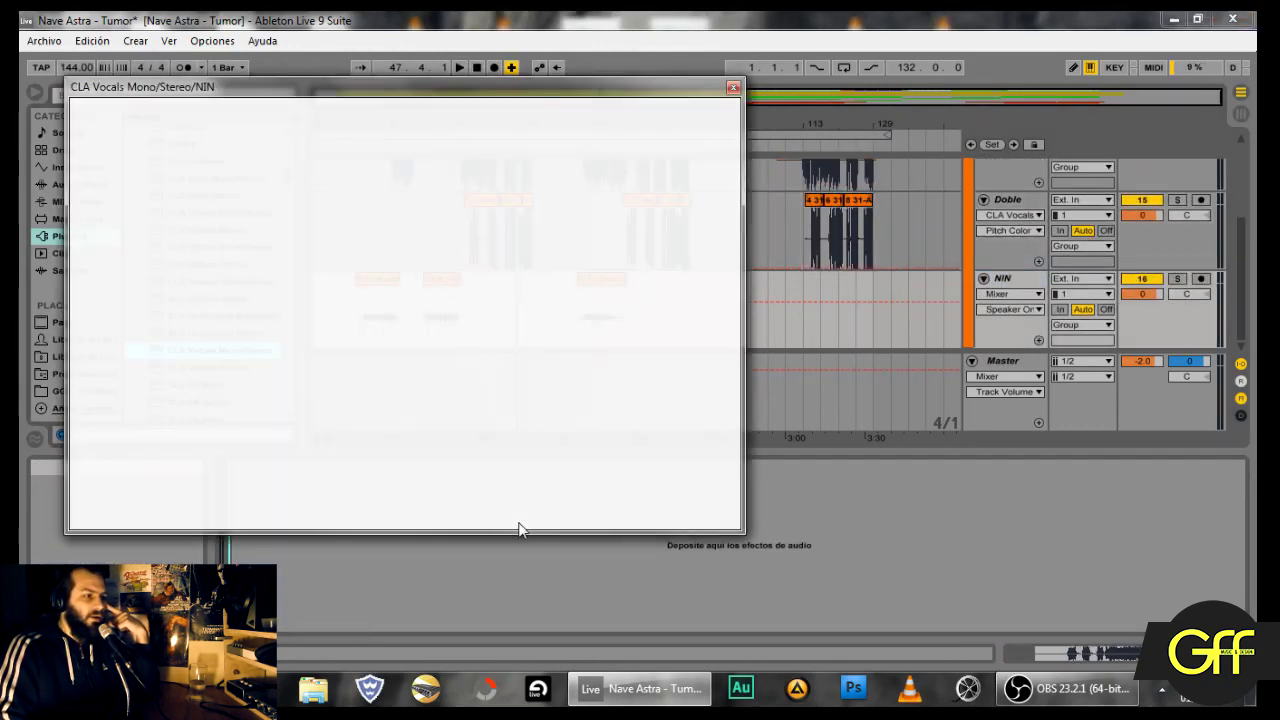
left_click(660, 108)
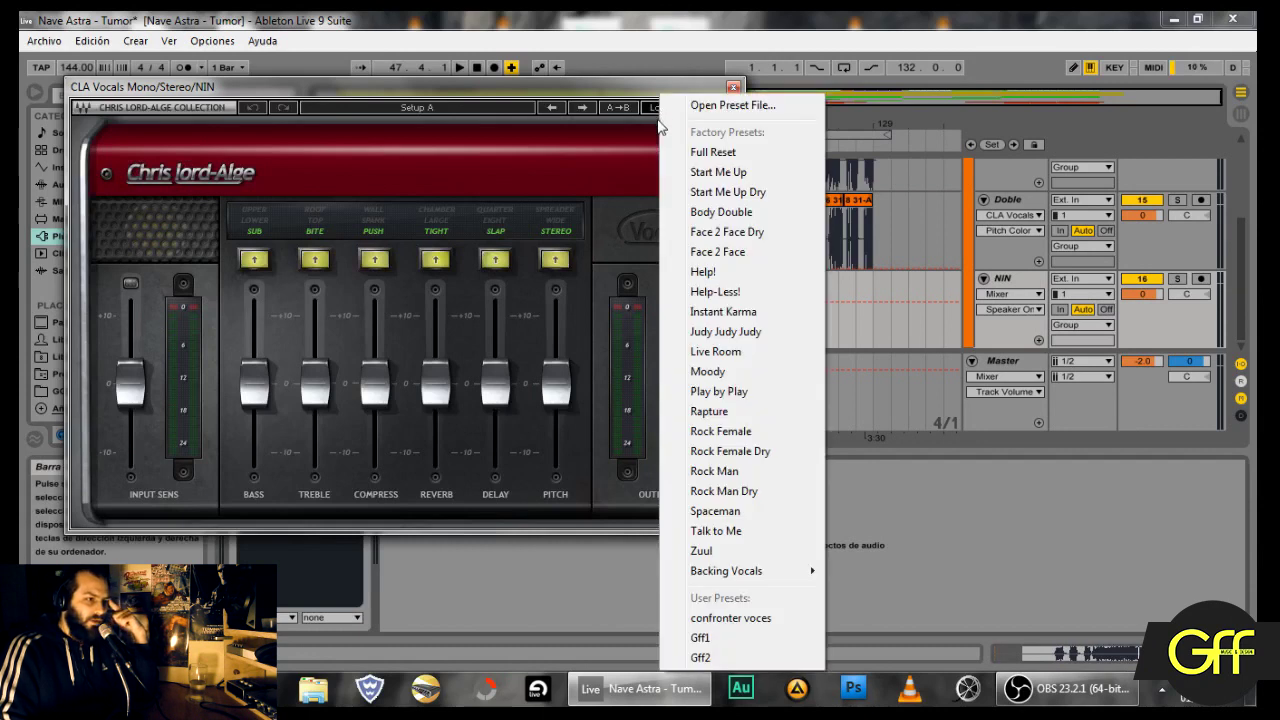
left_click(731, 297)
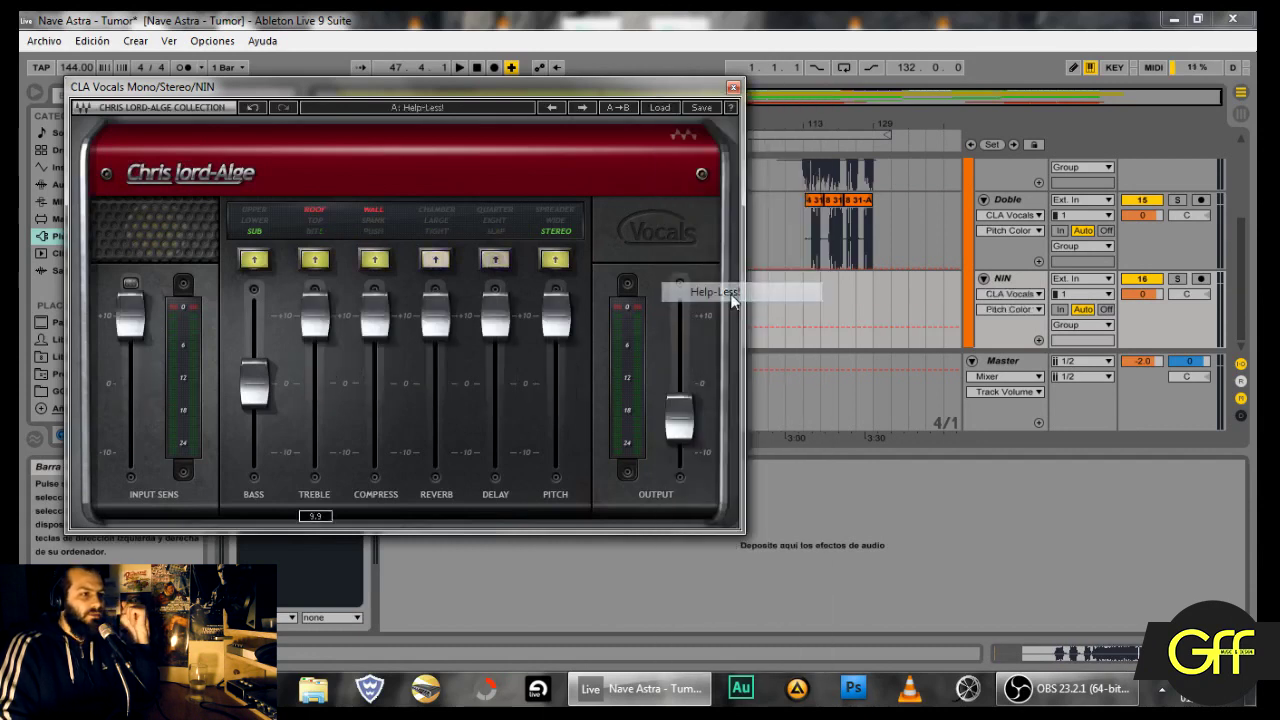
left_click(733, 88)
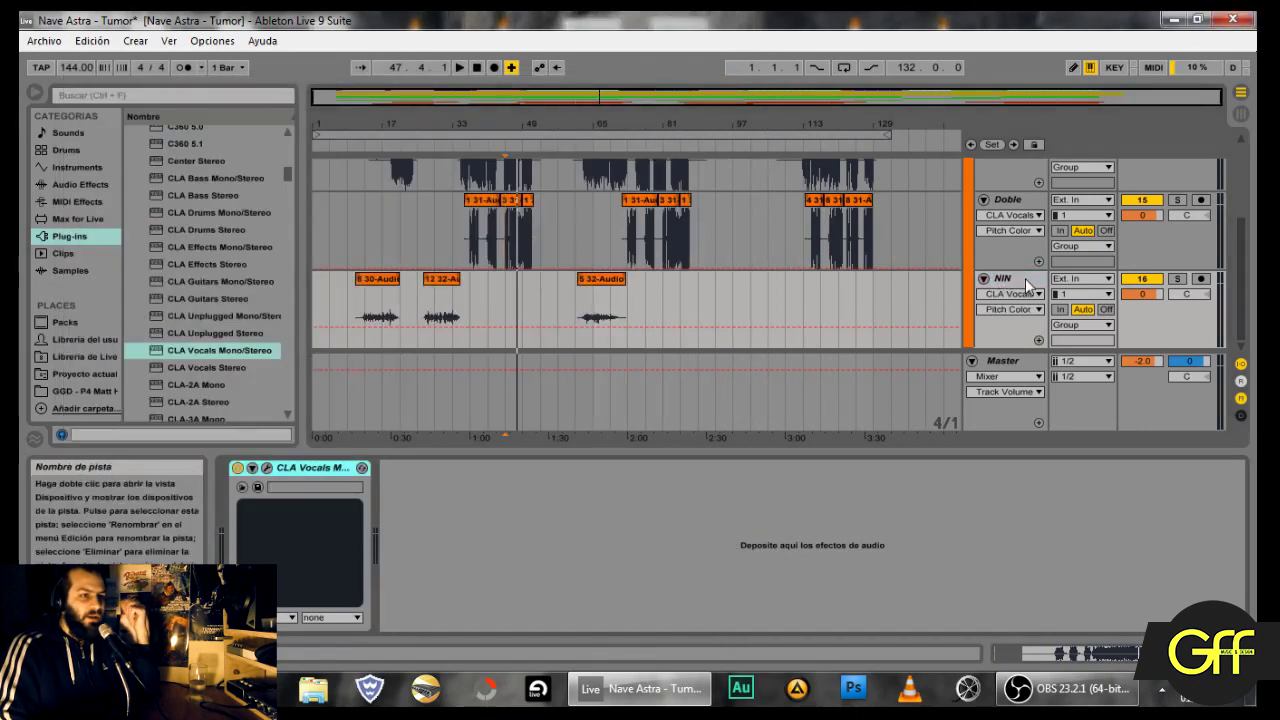
Step: Find the OneKnob plug-ins and add OneKnob Driver Mono after CLA Vocals on the NIN track
left_click_drag(288, 172, 294, 308)
left_click(183, 237)
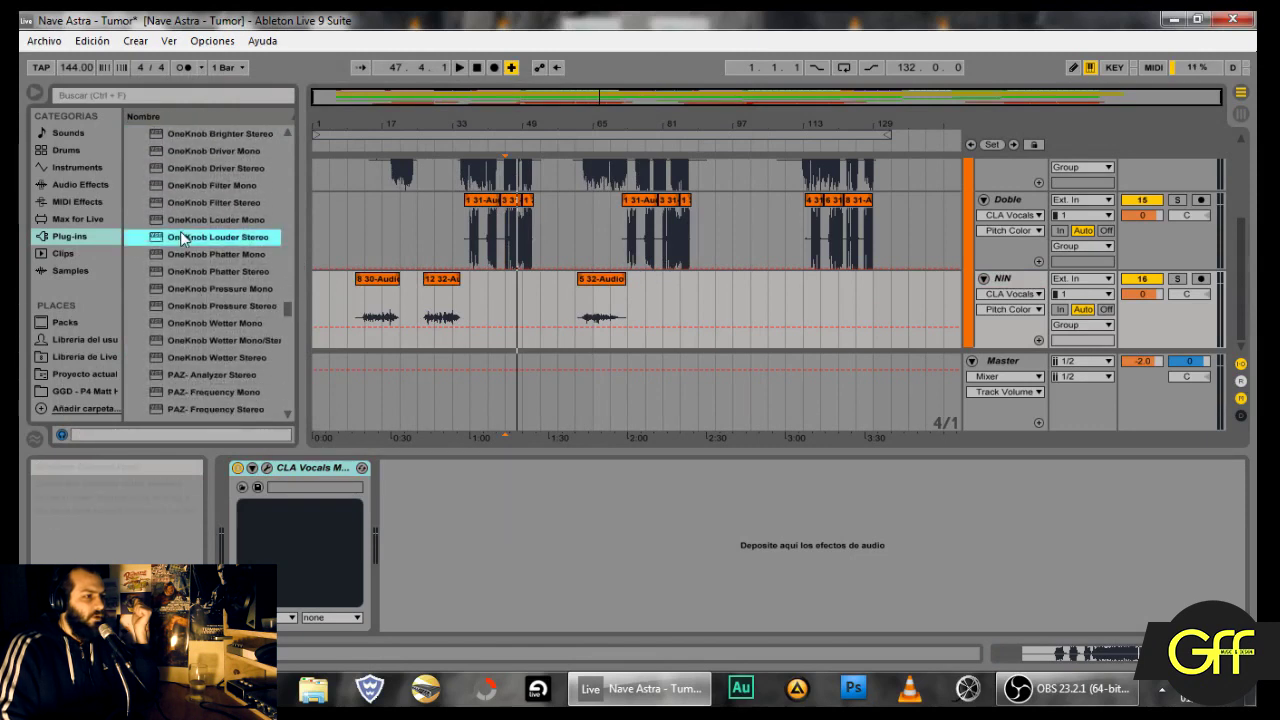
scroll(183, 237, "up", 1)
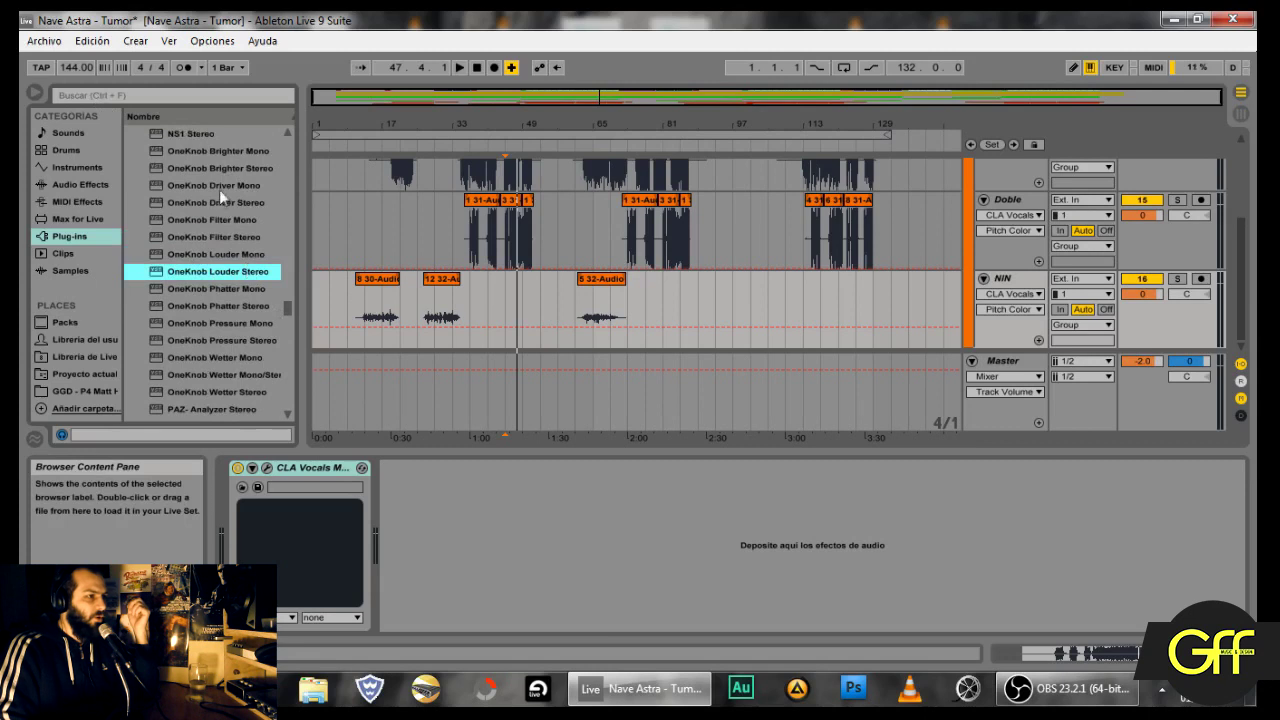
double_click(234, 185)
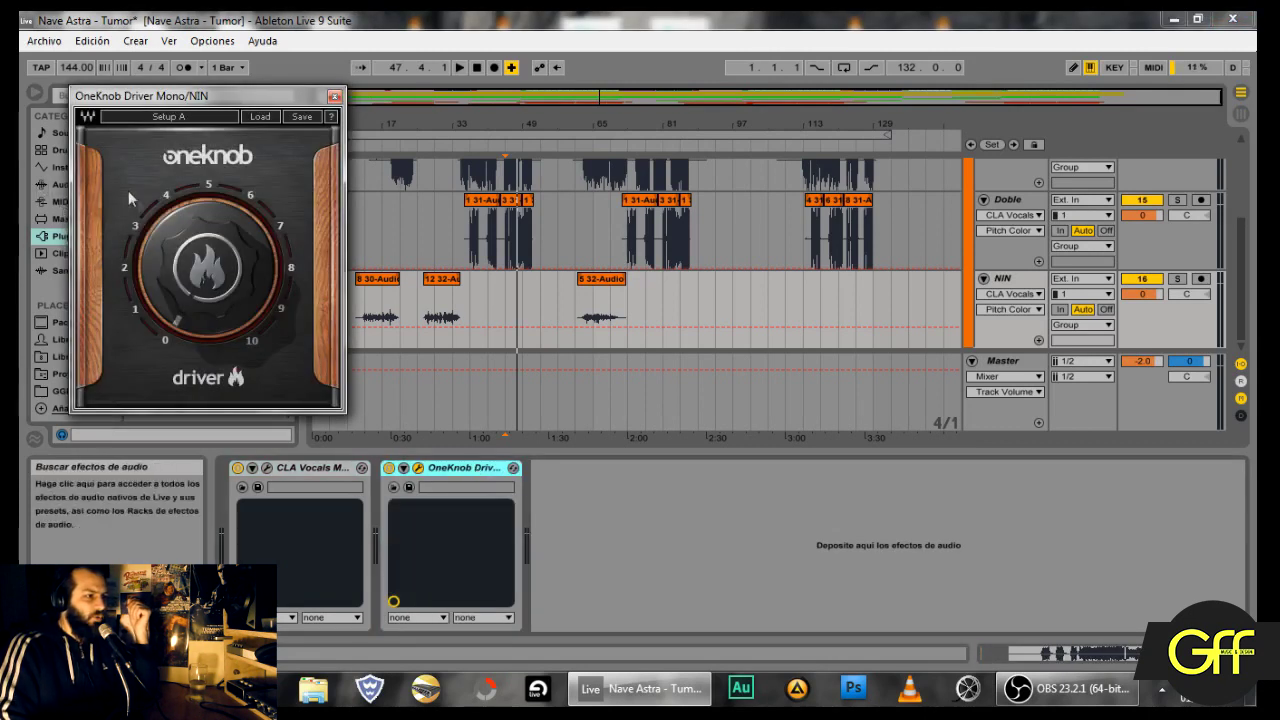
Step: Place the playback position at bar 65 in the NIN track's last clip and close the OneKnob Driver window
left_click_drag(264, 100, 847, 172)
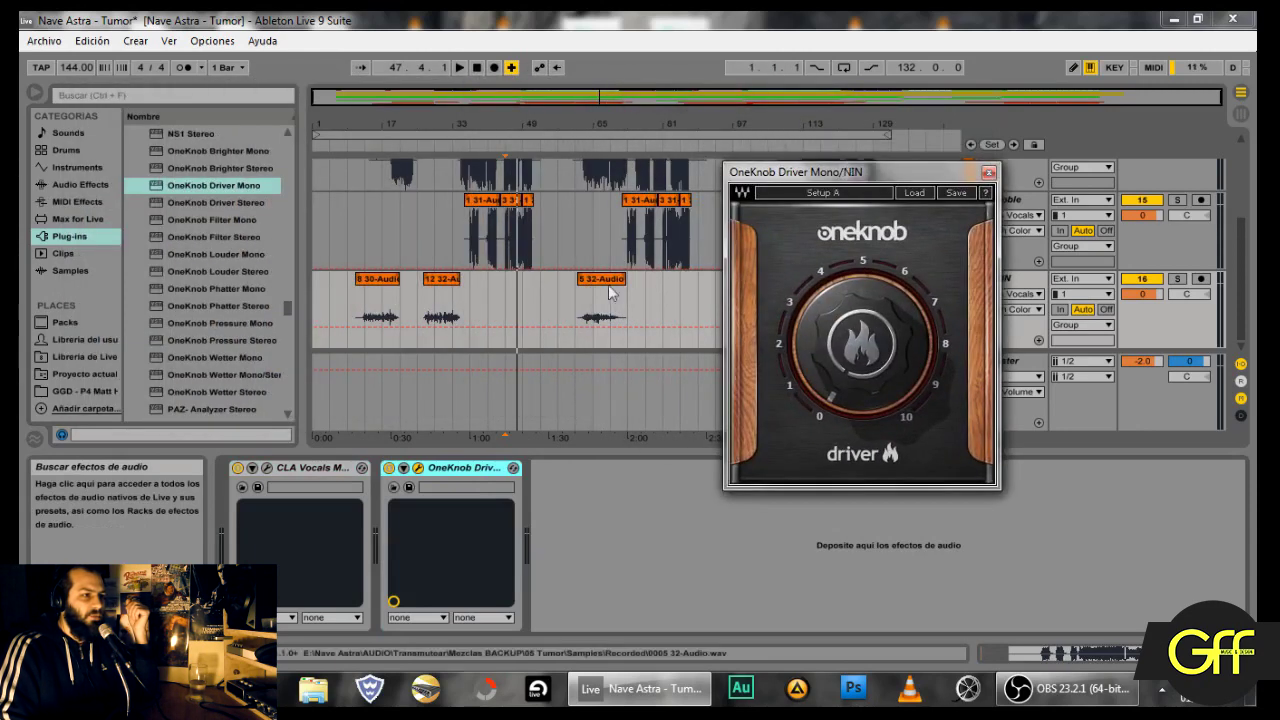
left_click(600, 323)
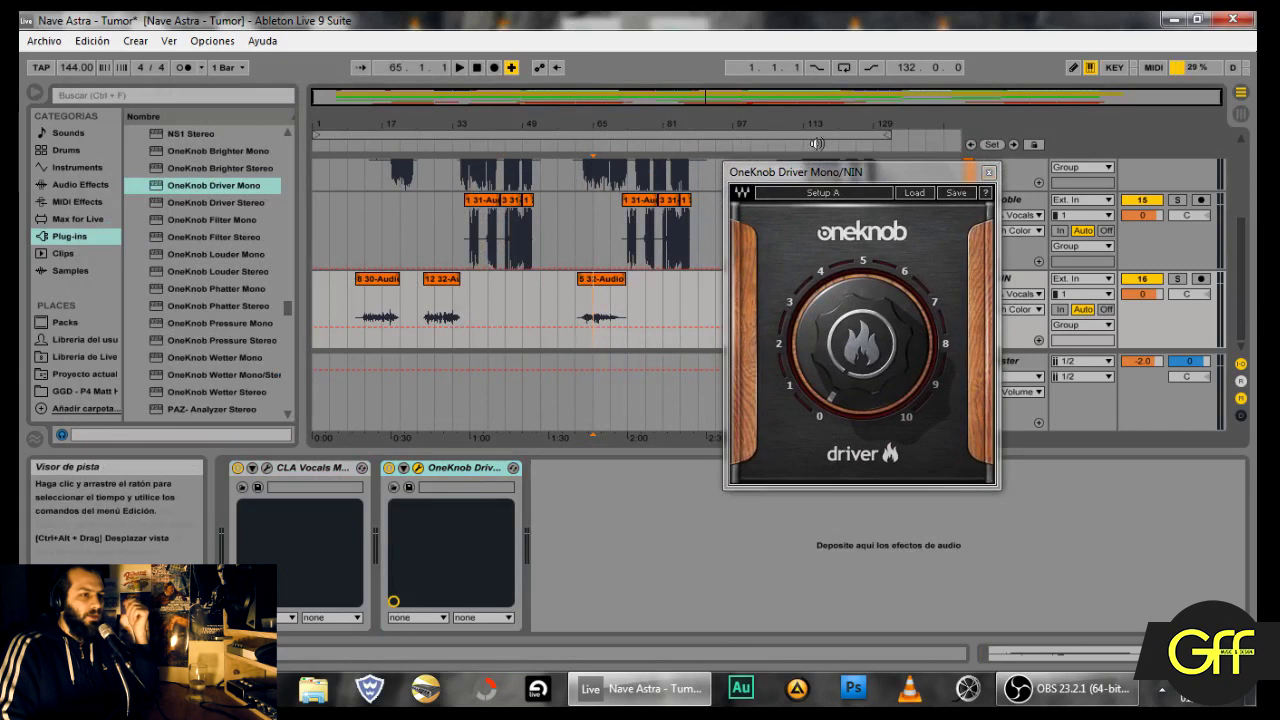
left_click(988, 173)
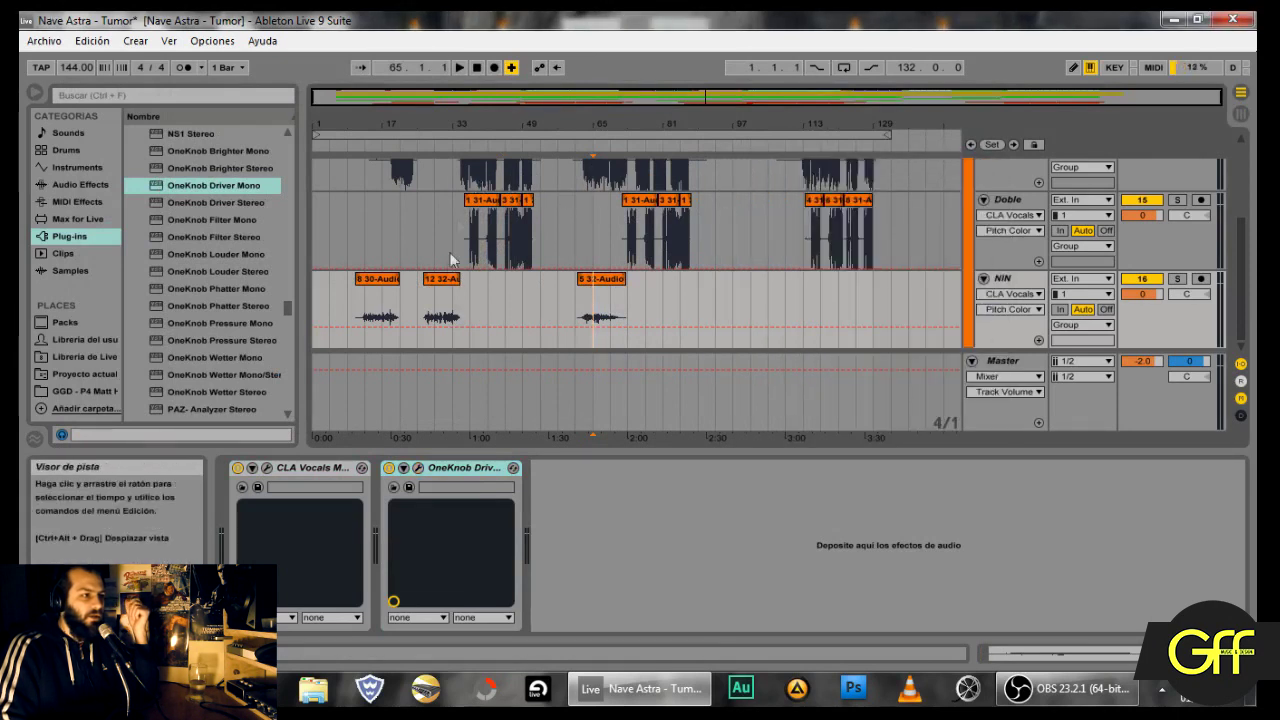
Step: Loop seven bars starting at bar 63 over the NIN track's last clip
left_click_drag(352, 134, 594, 157)
left_click_drag(944, 132, 625, 173)
left_click_drag(603, 98, 724, 386)
left_click_drag(562, 134, 528, 139)
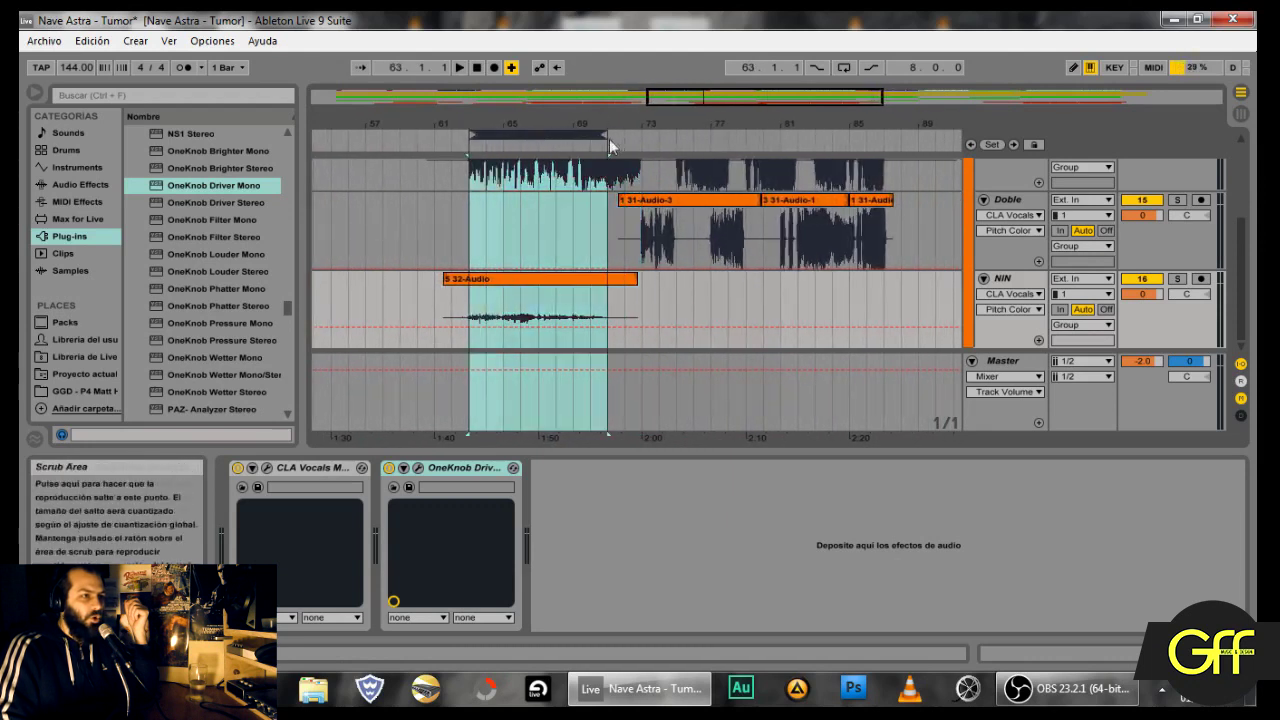
left_click_drag(610, 146, 590, 138)
left_click(843, 69)
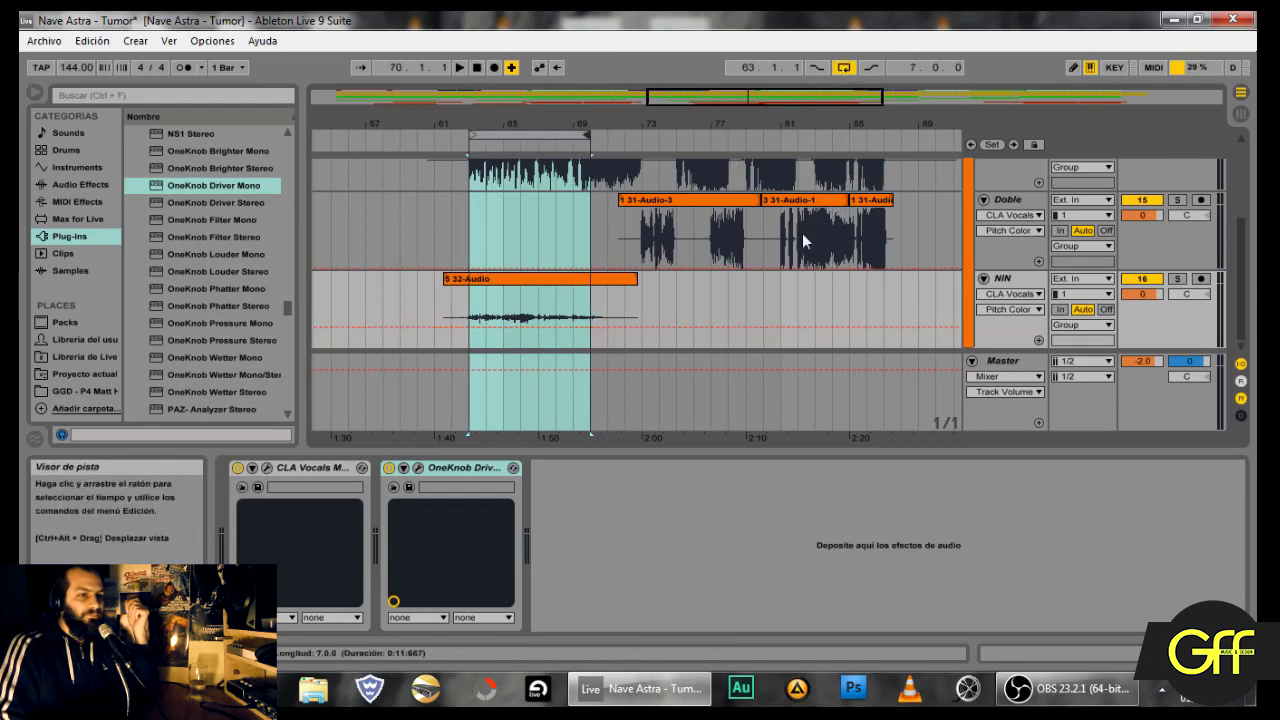
Step: Solo the NIN track and play the loop, checking its CLA Vocals settings and comparing the sound with the effect bypassed
left_click(1178, 280)
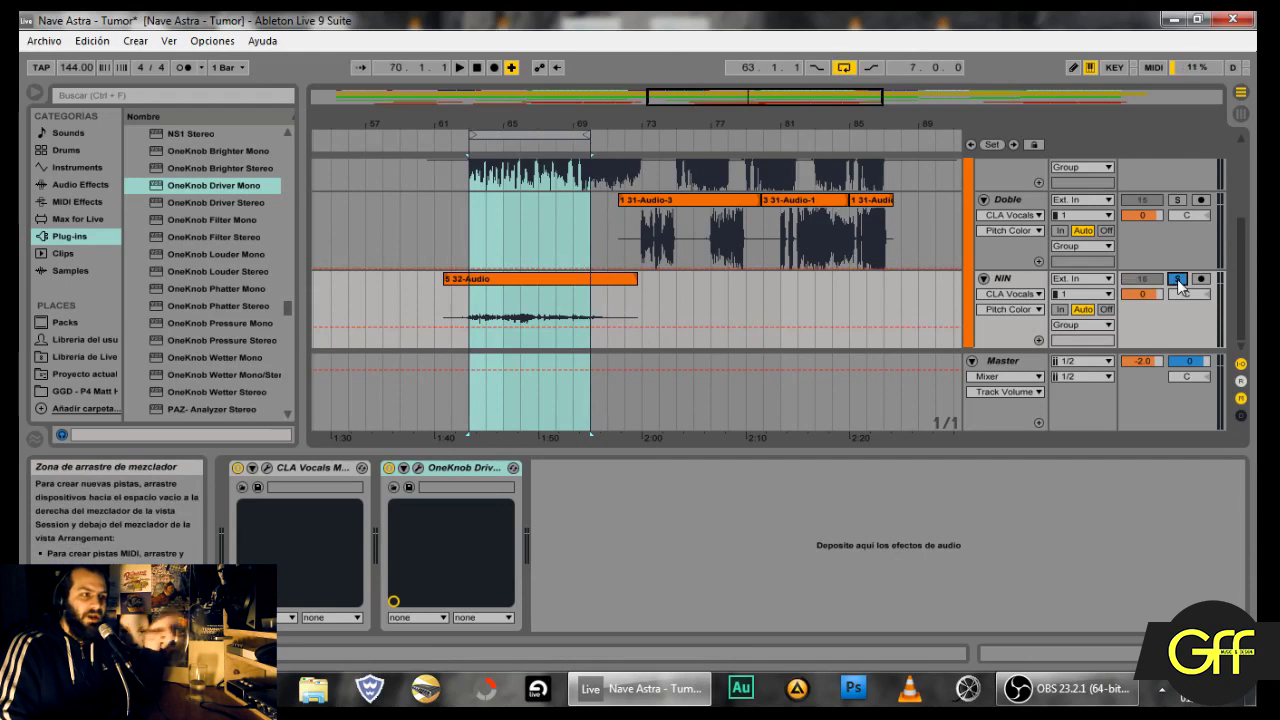
key("space")
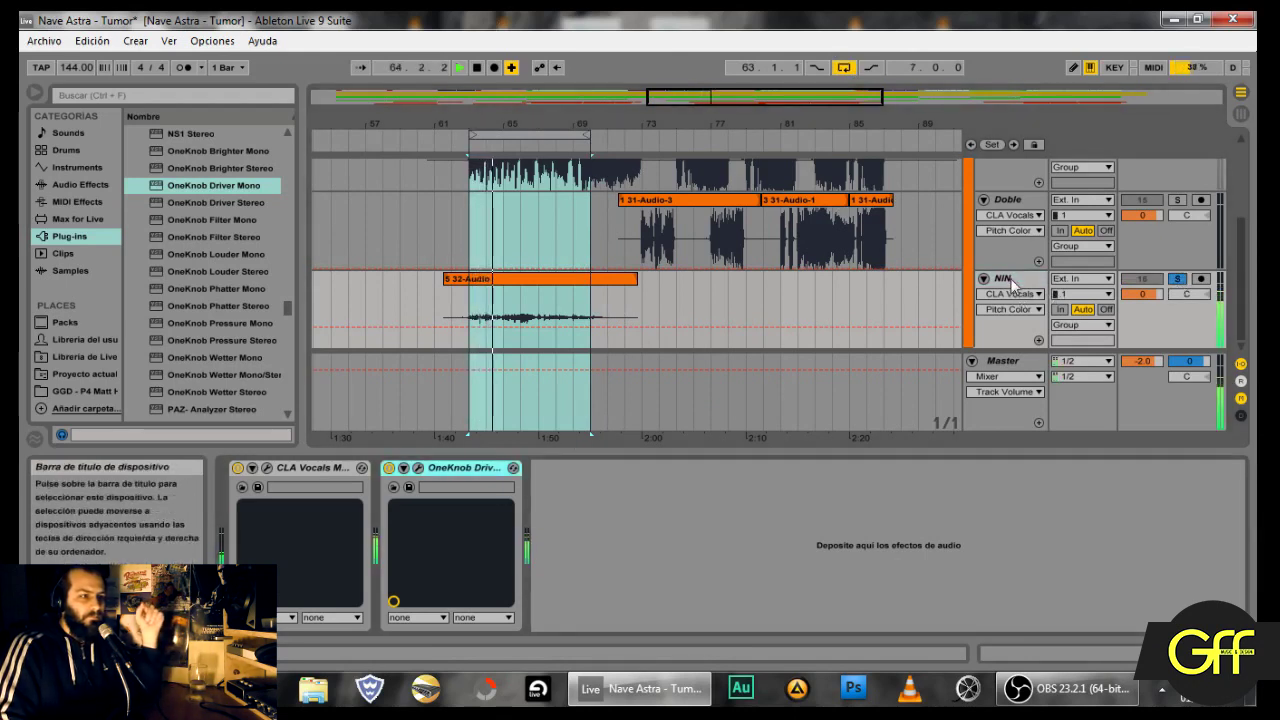
left_click(252, 467)
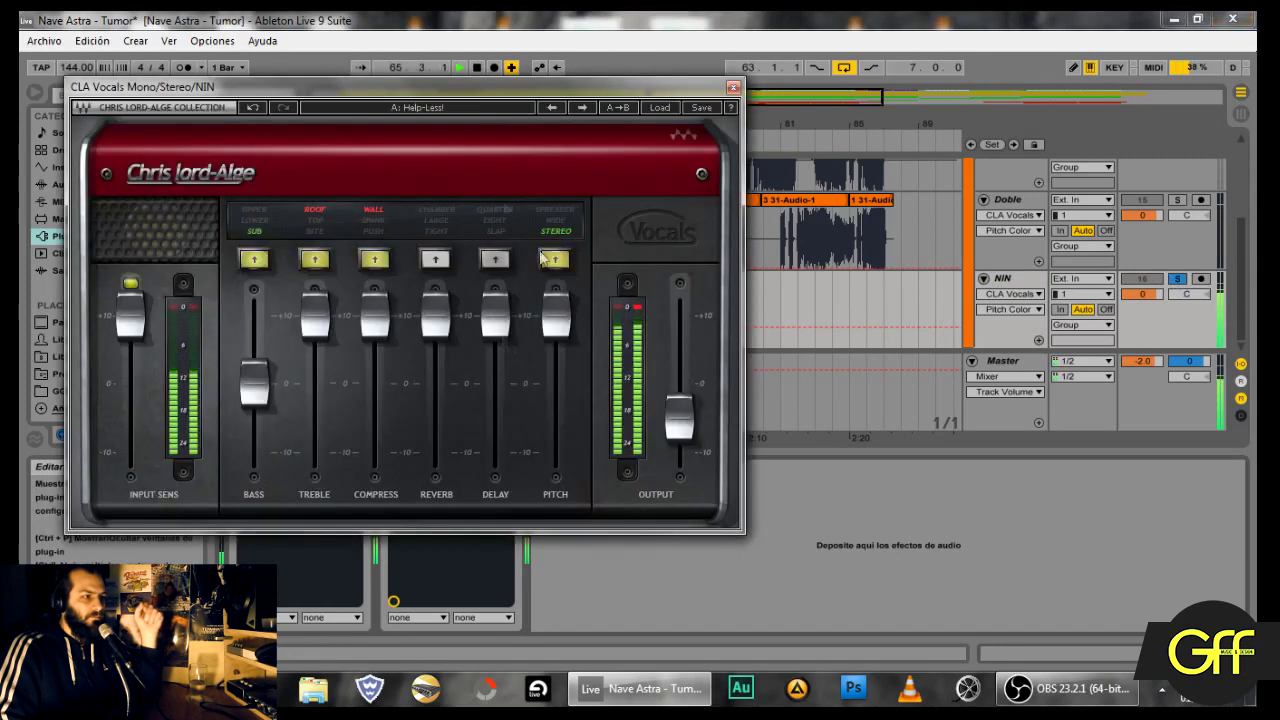
left_click(732, 89)
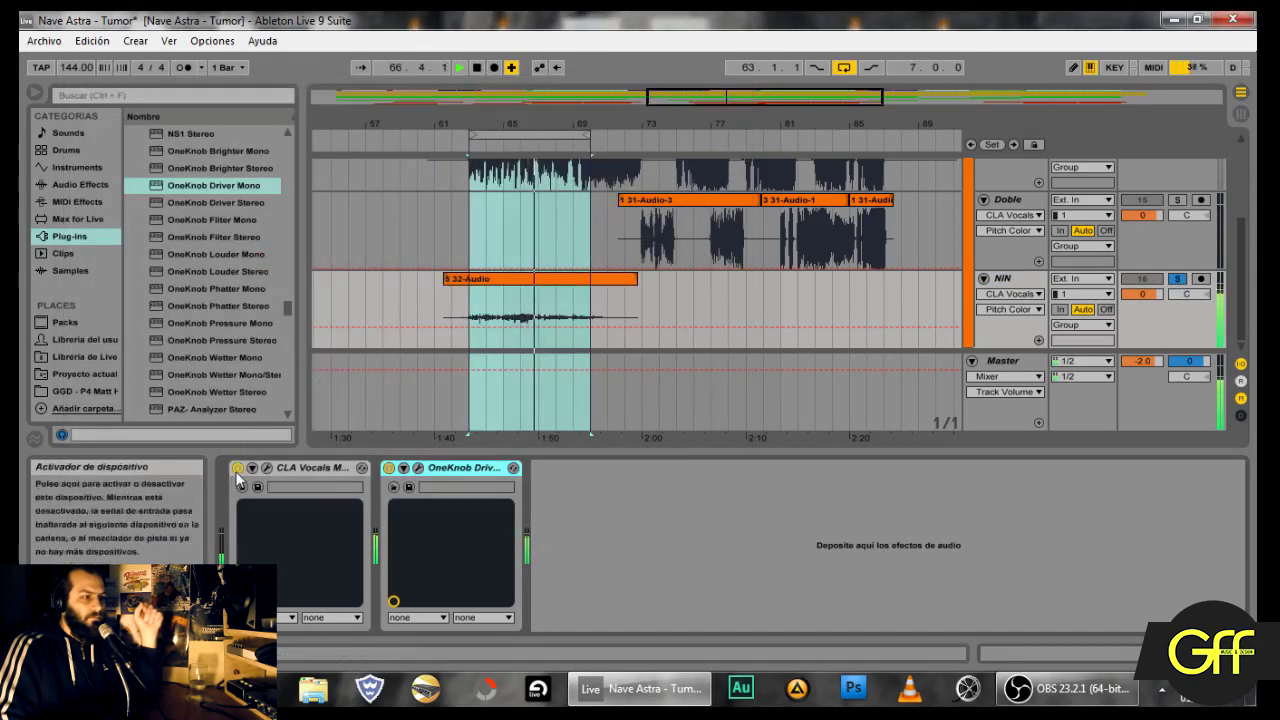
left_click(238, 468)
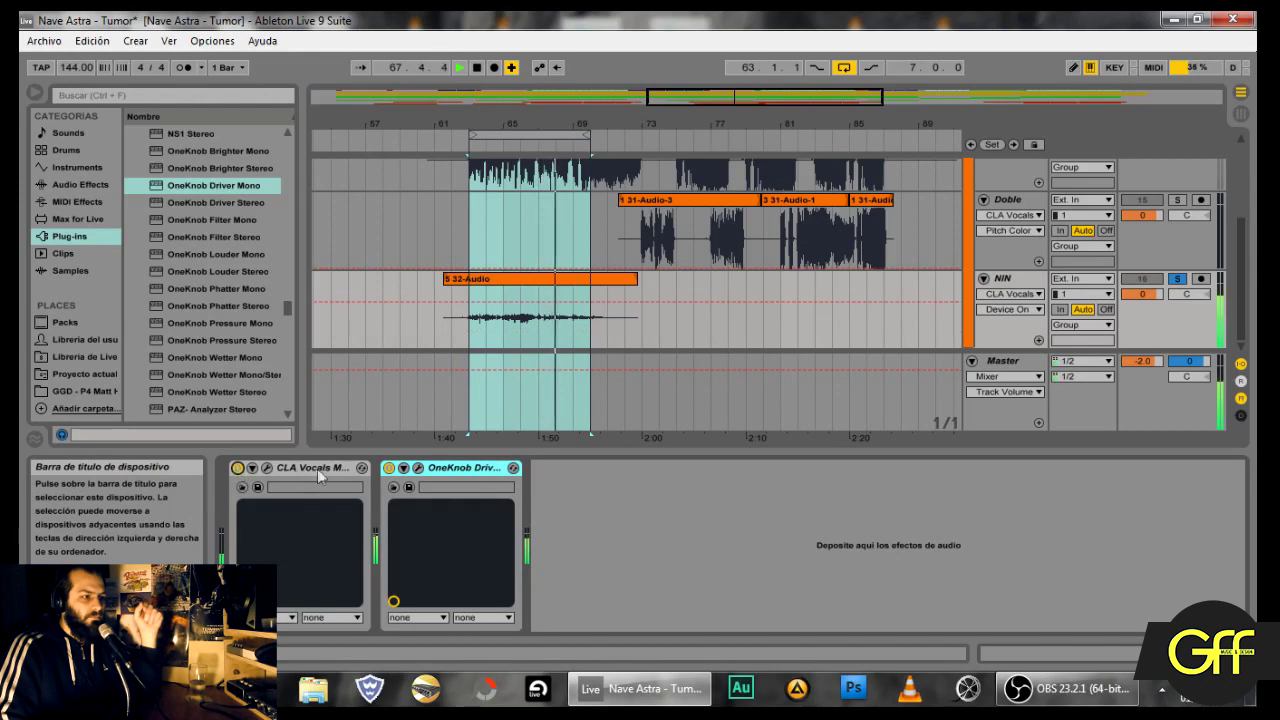
Step: Set the OneKnob Driver on the NIN track to about 3 and close the plug-in window
left_click(464, 470)
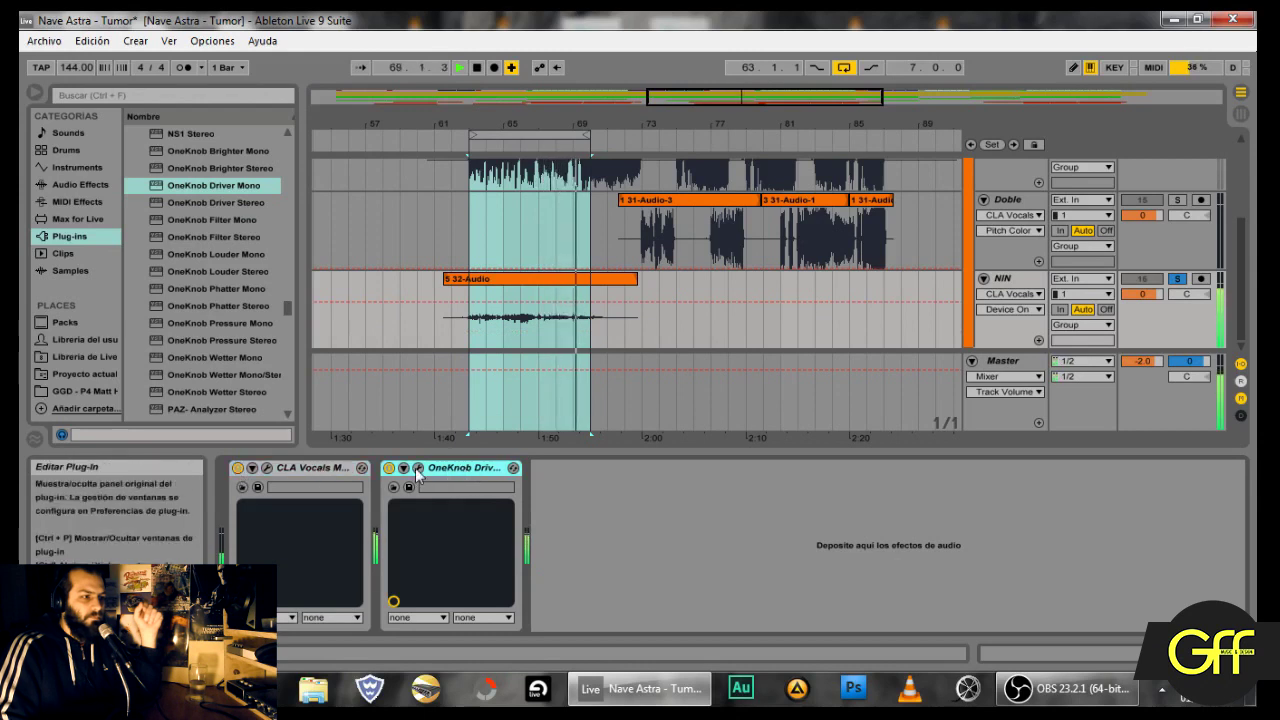
left_click(418, 468)
left_click_drag(856, 352, 856, 293)
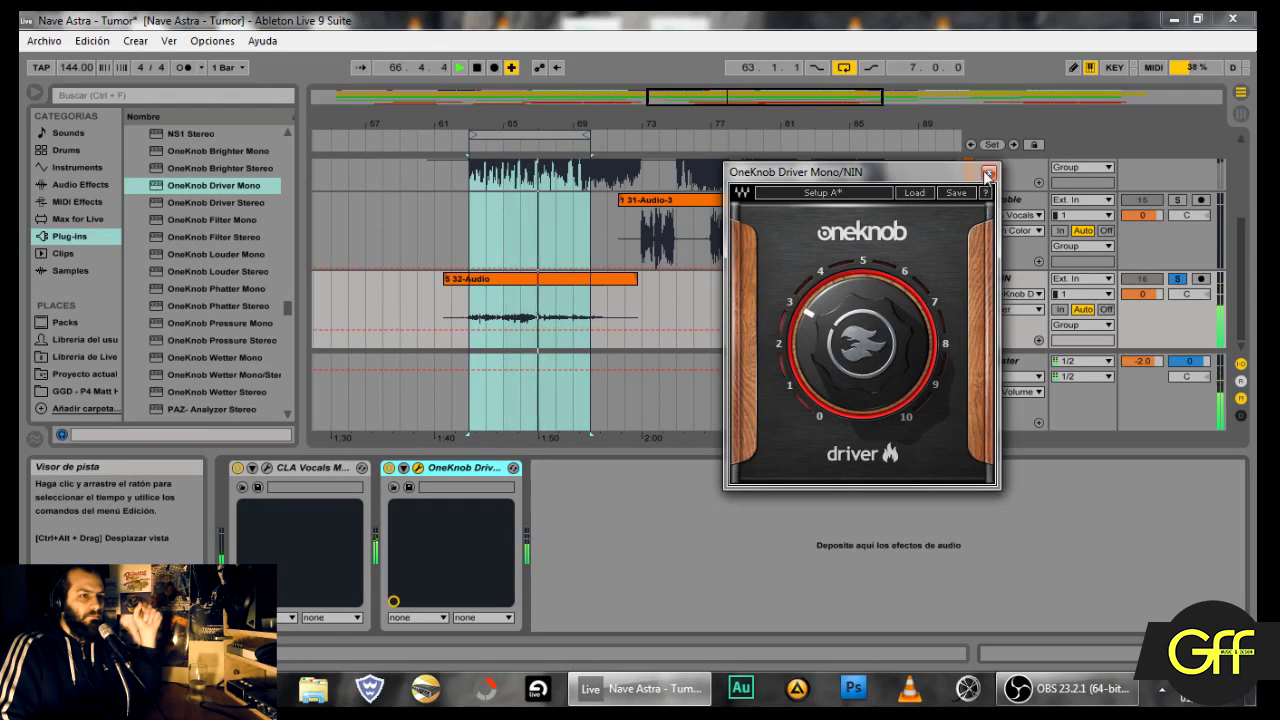
left_click(988, 172)
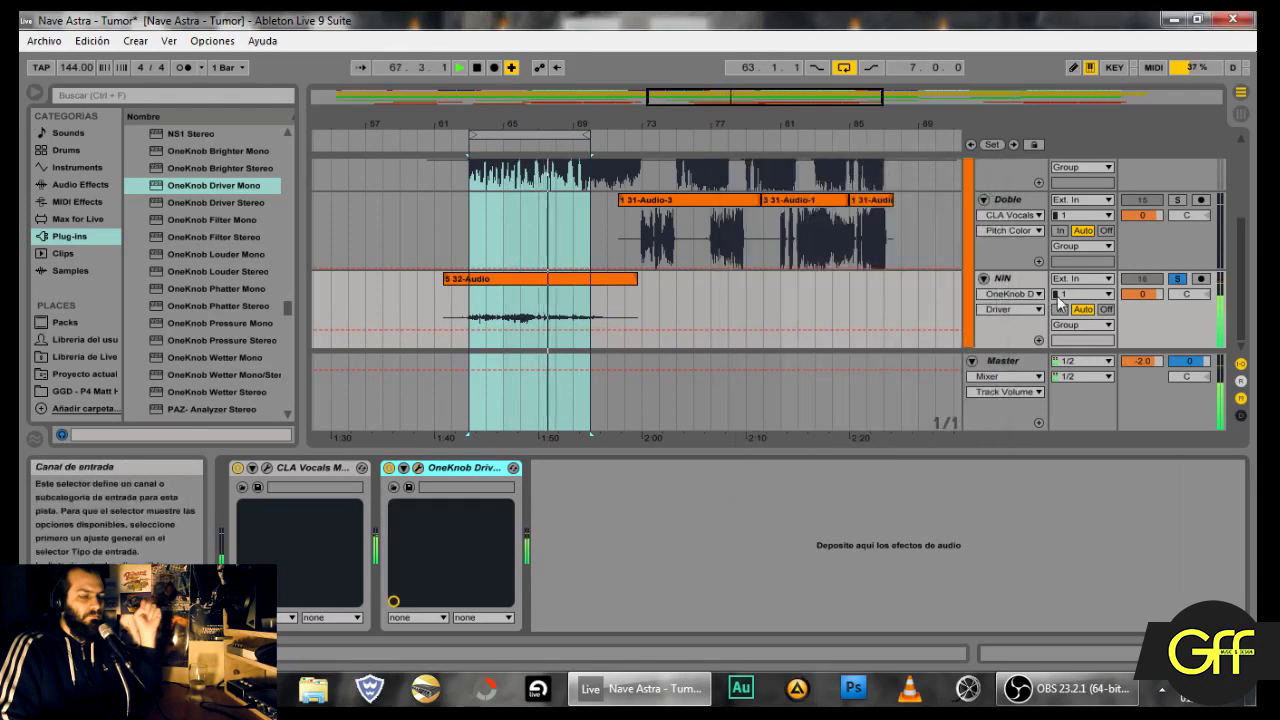
Step: Take the NIN track out of solo, listen to it together with the other vocals, and stop playback
left_click(1177, 279)
scroll(950, 333, "up", 2)
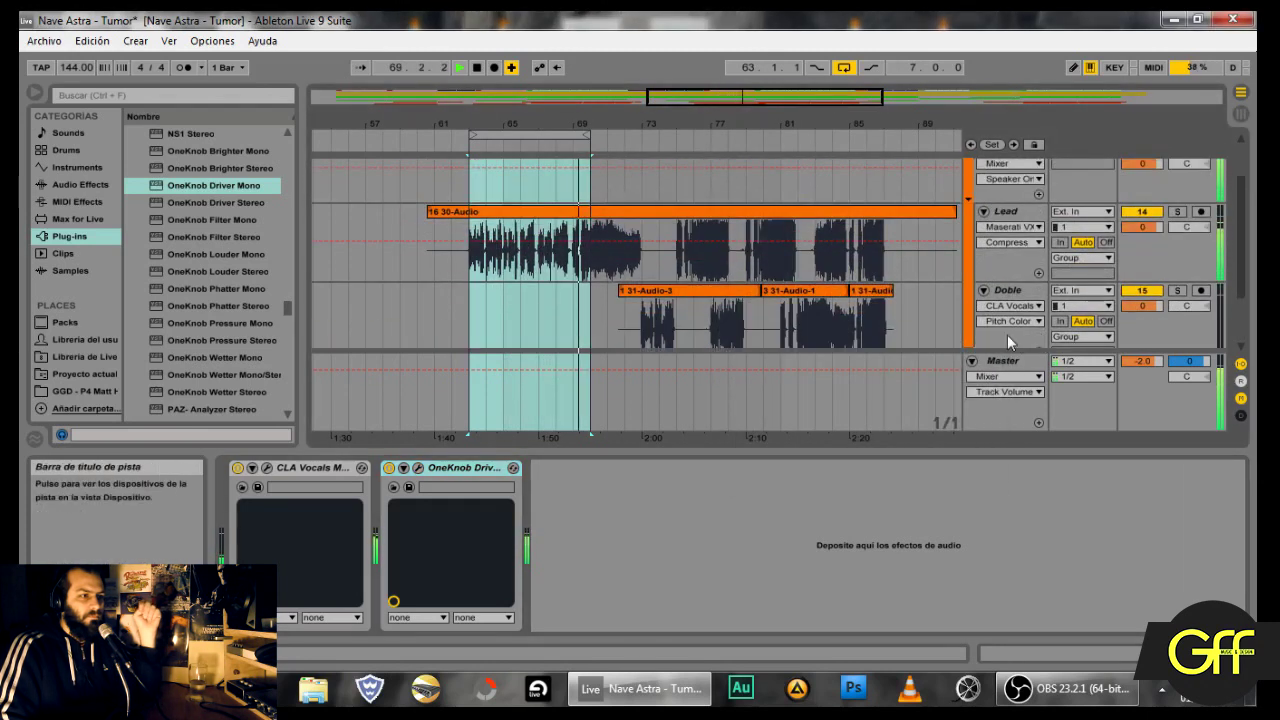
scroll(950, 333, "up", 2)
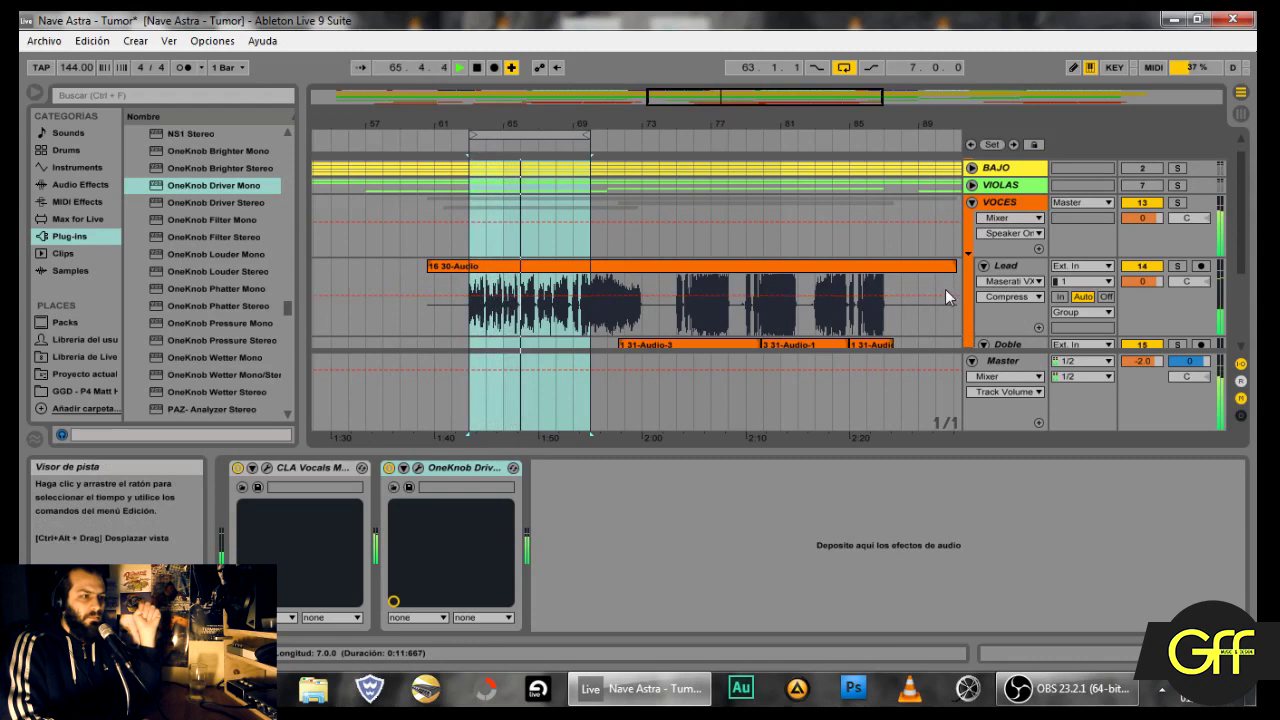
key("space")
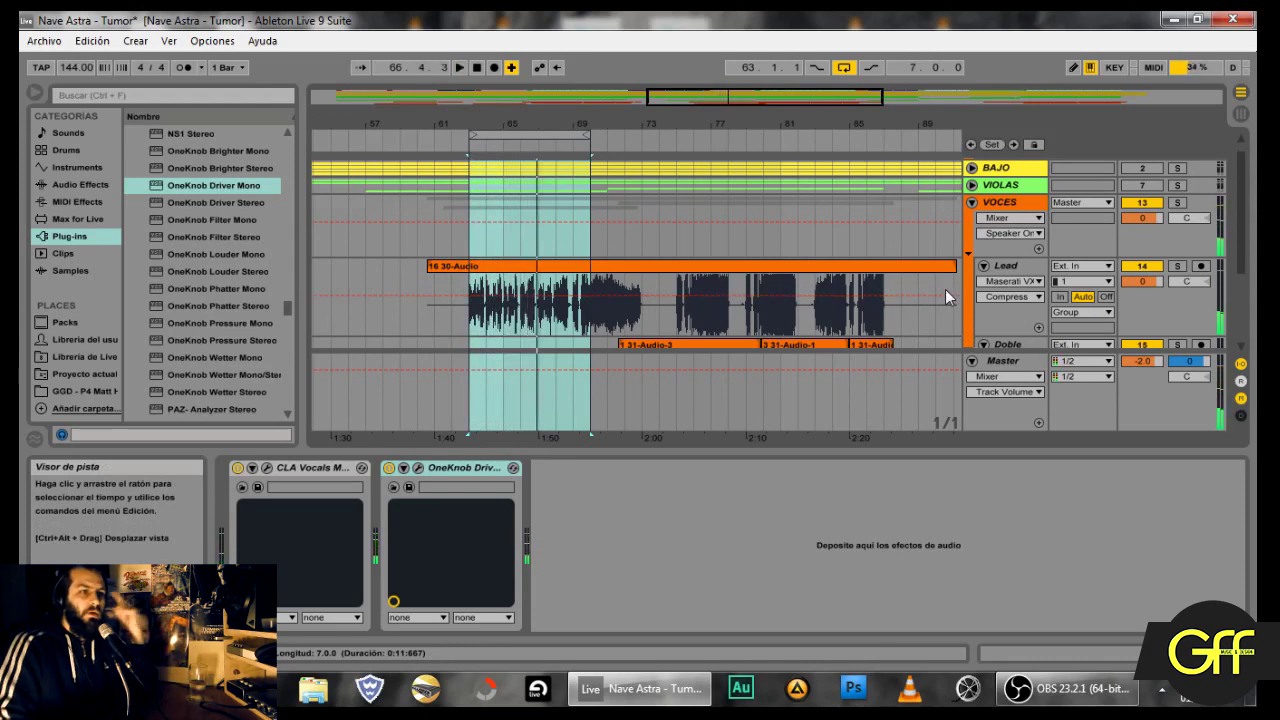
Step: Deactivate the VOCES group and collapse it in the arrangement
scroll(987, 260, "down", 5)
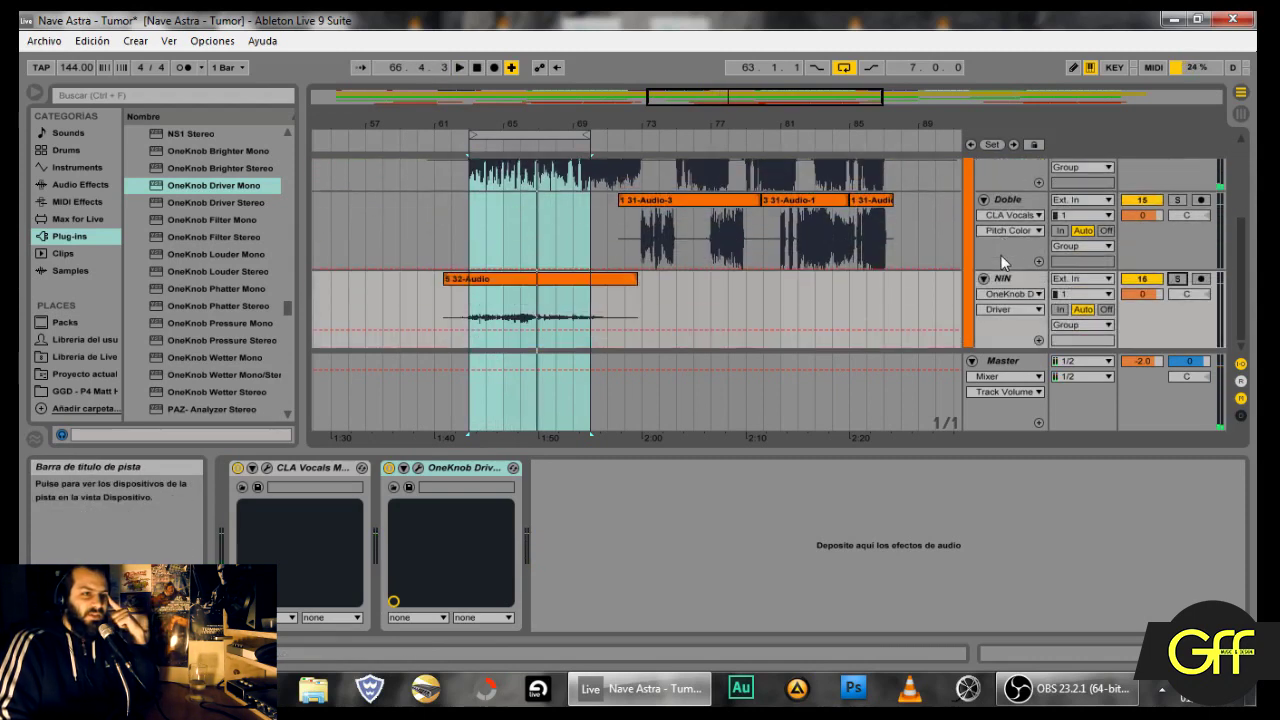
scroll(1003, 262, "up", 5)
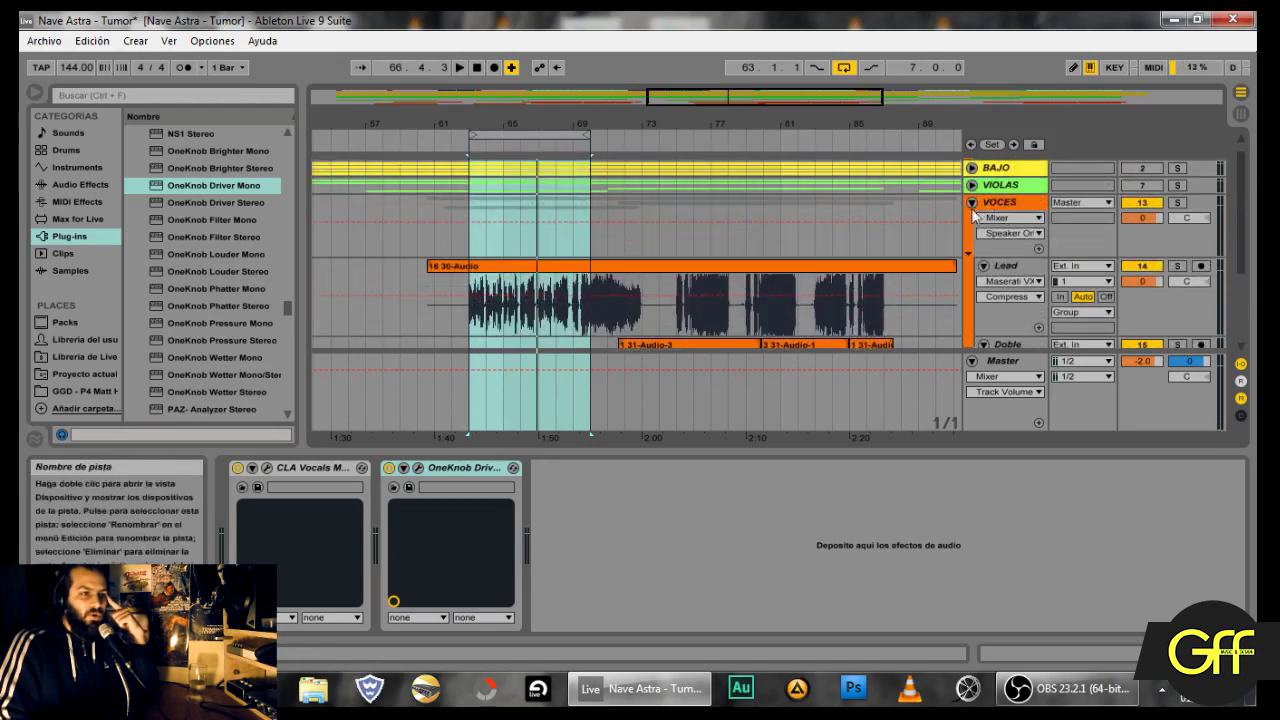
left_click(972, 205)
left_click(1143, 217)
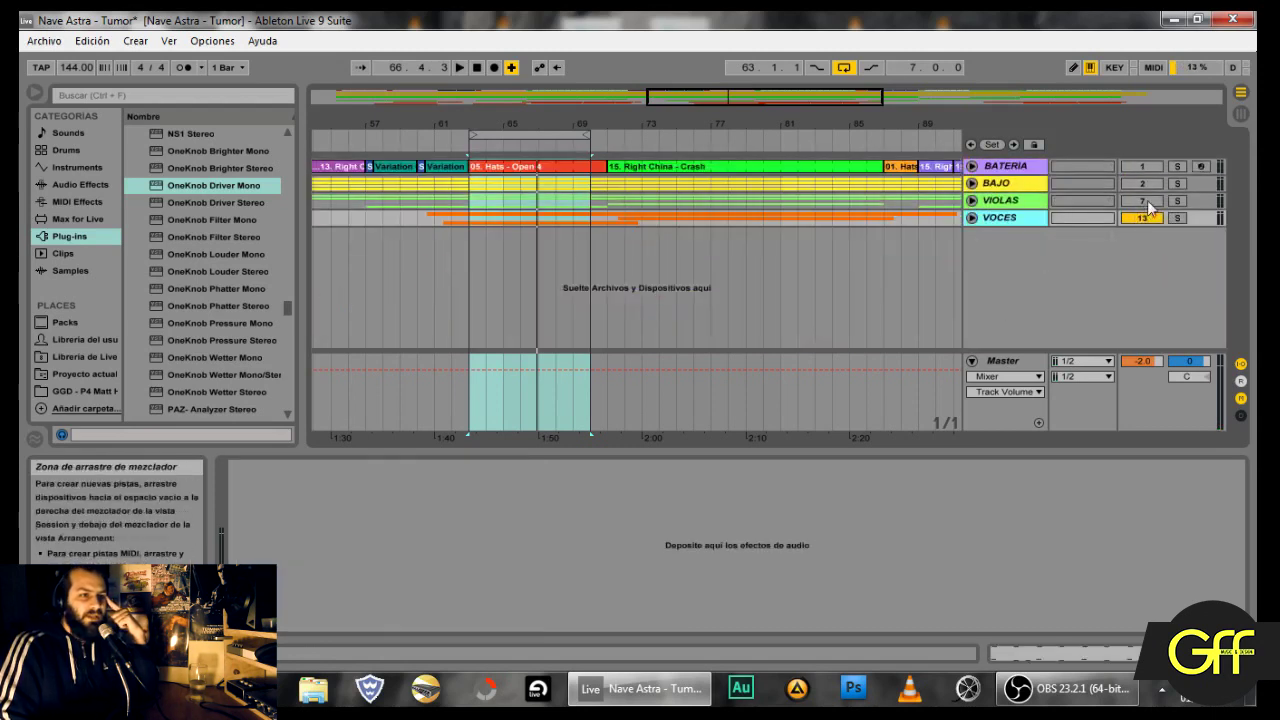
left_click(972, 218)
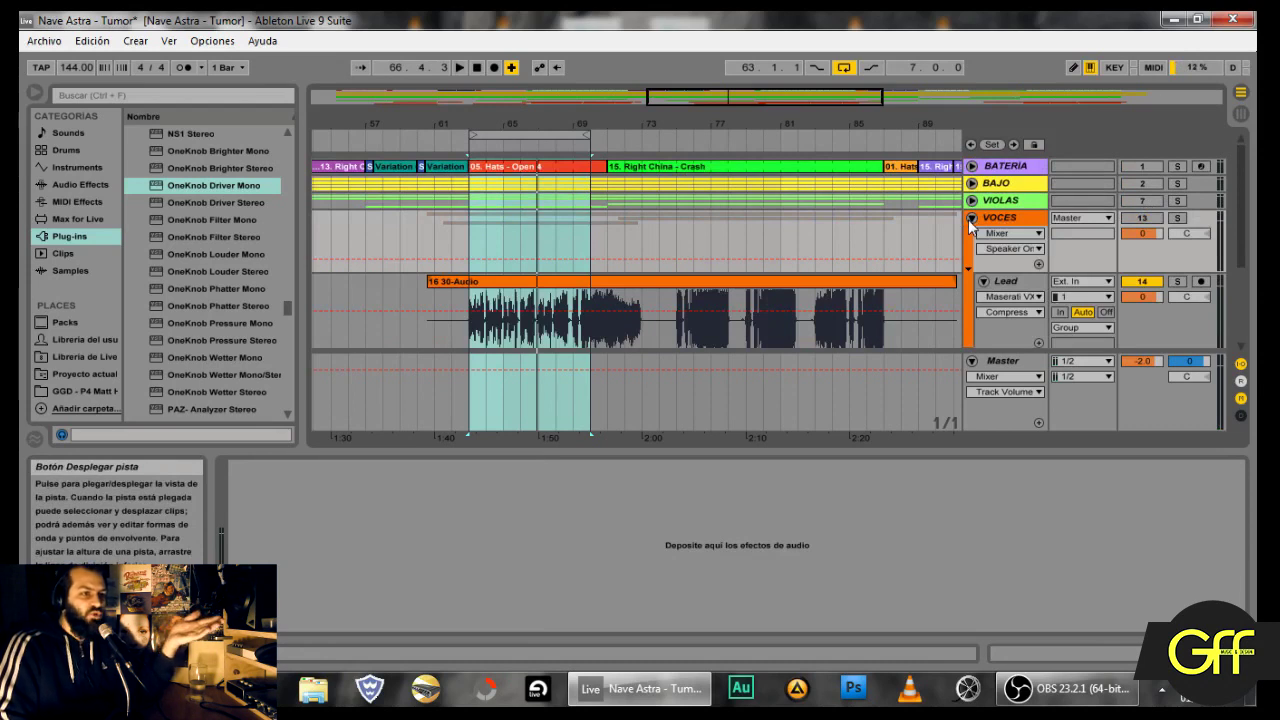
left_click(972, 218)
Step: Switch to the Session view, expand the BAJO group, and review the device chains of its tracks and of BATERIA
left_click(1240, 113)
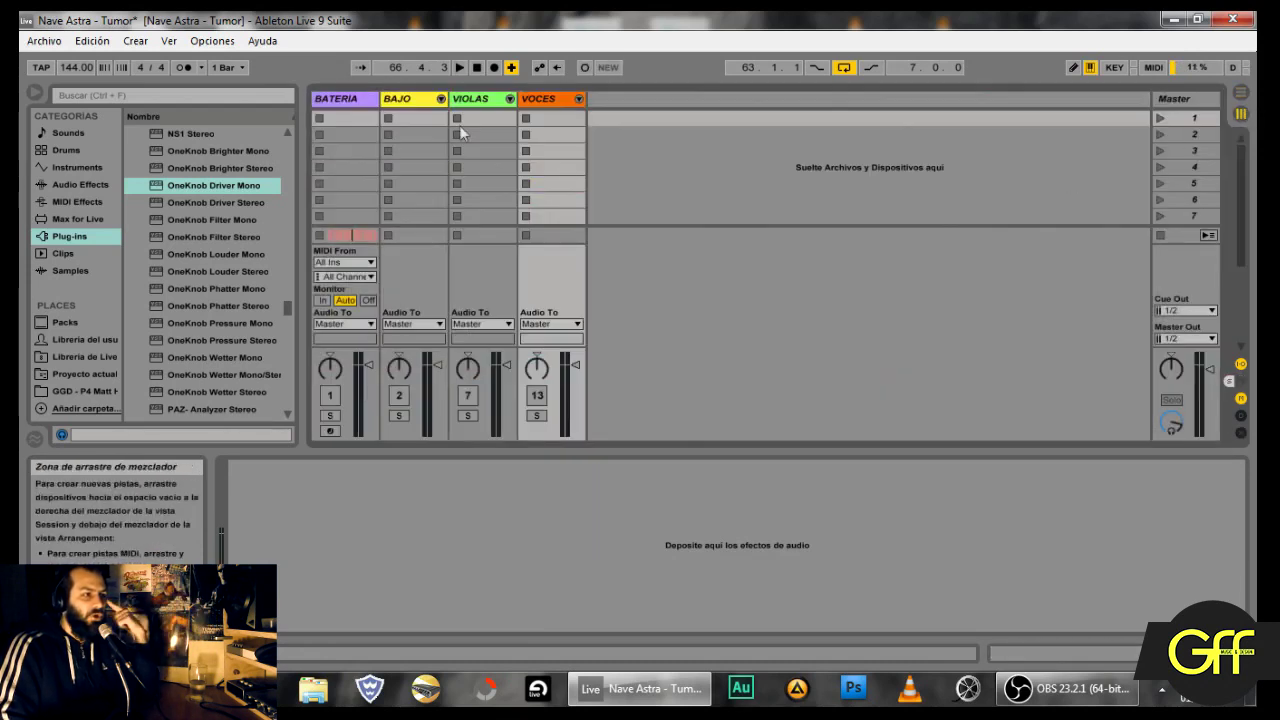
left_click(441, 98)
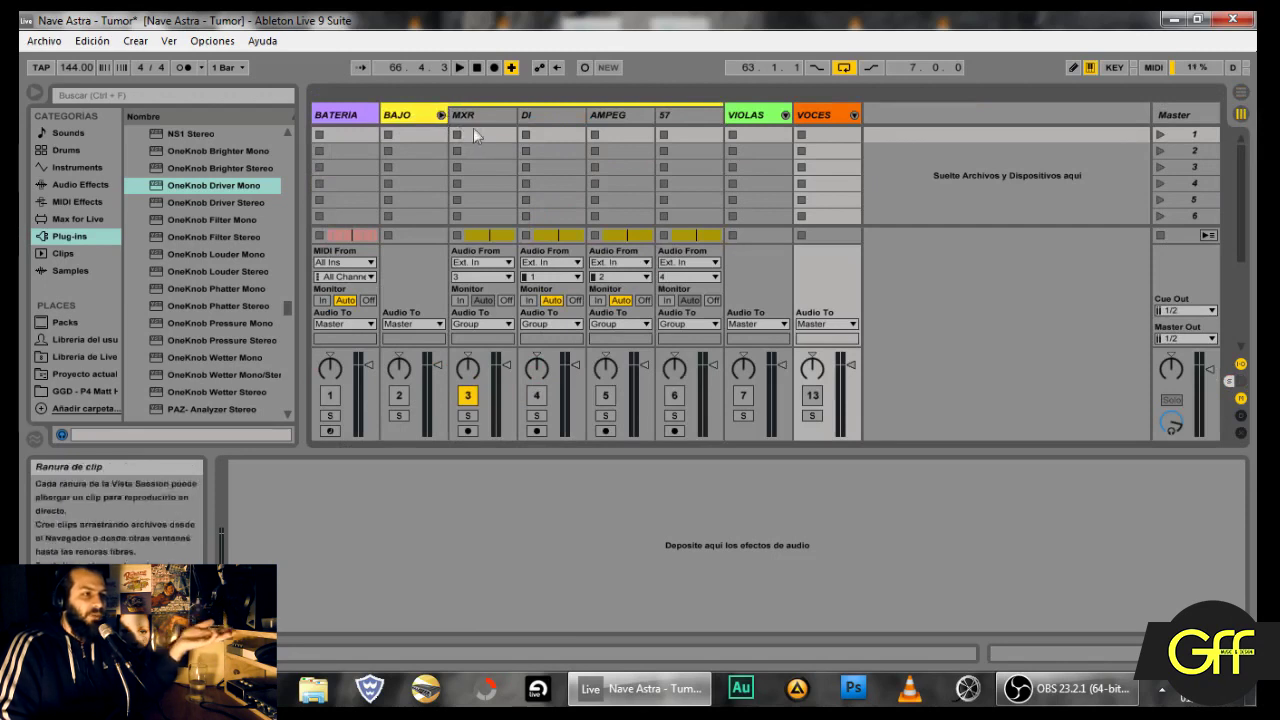
left_click(487, 117)
left_click(553, 115)
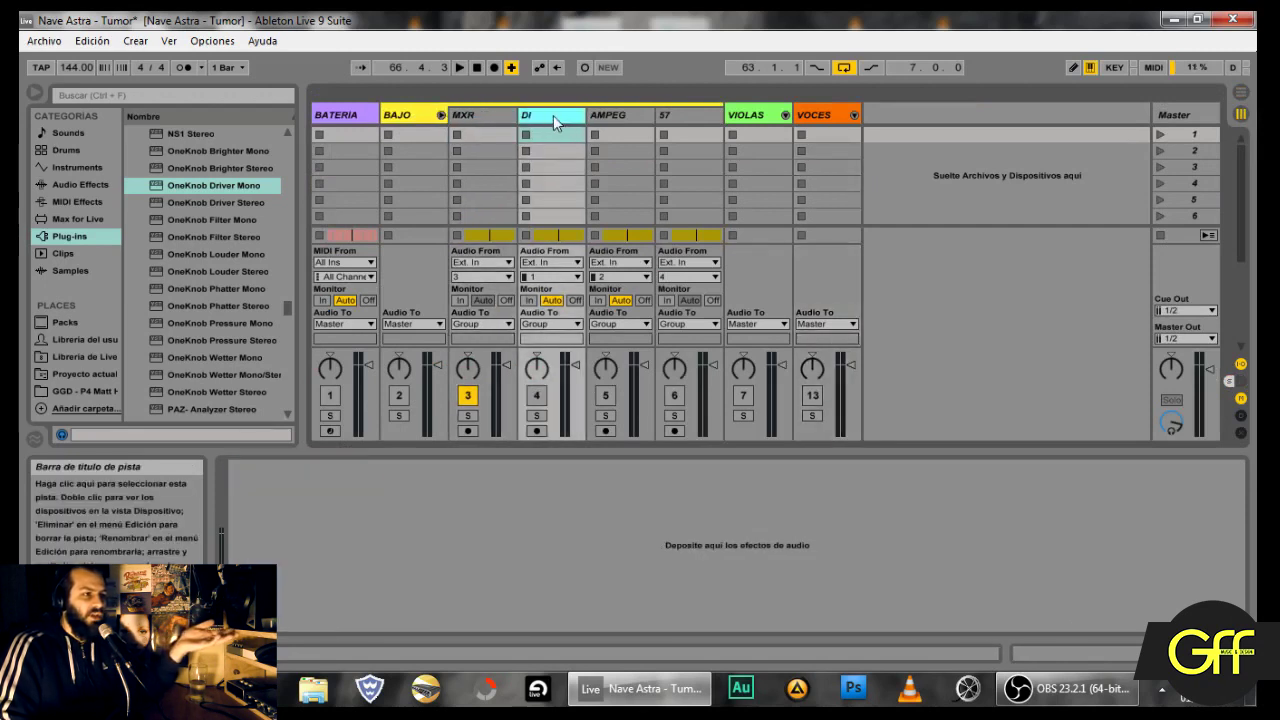
left_click(635, 118)
left_click(697, 120)
left_click(340, 116)
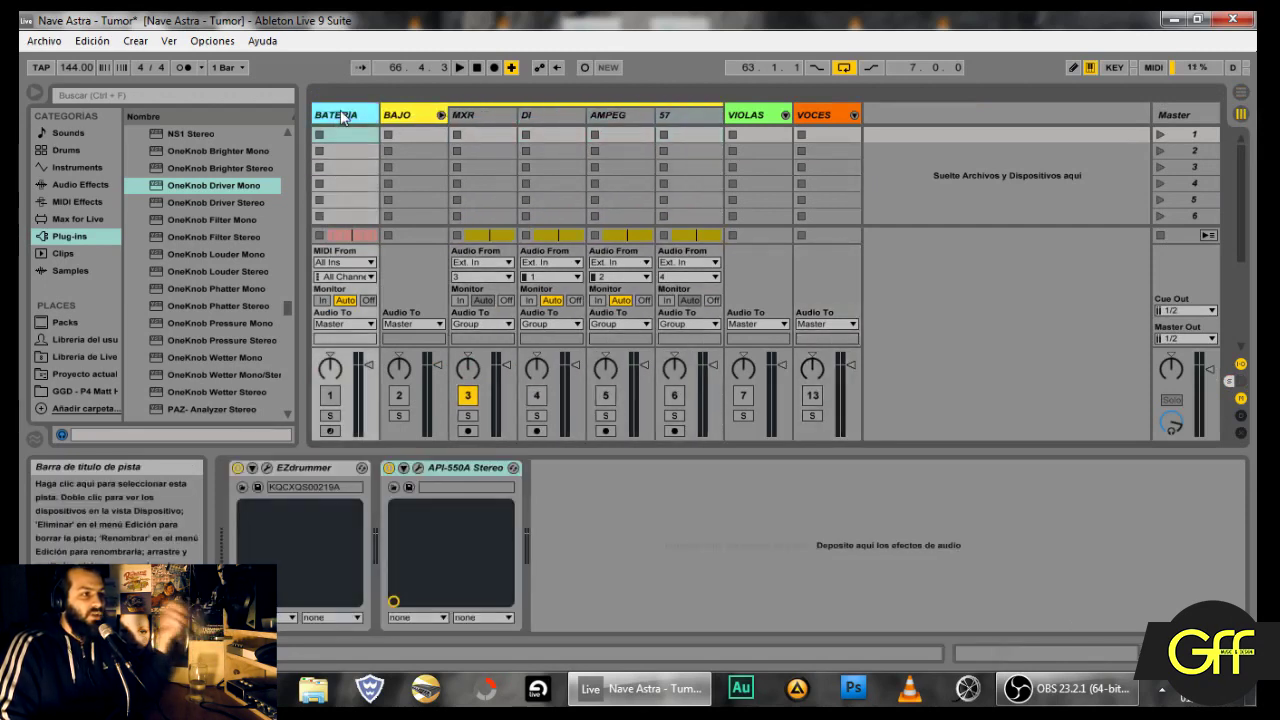
Step: Deactivate the MXR track in the BAJO group
left_click(609, 537)
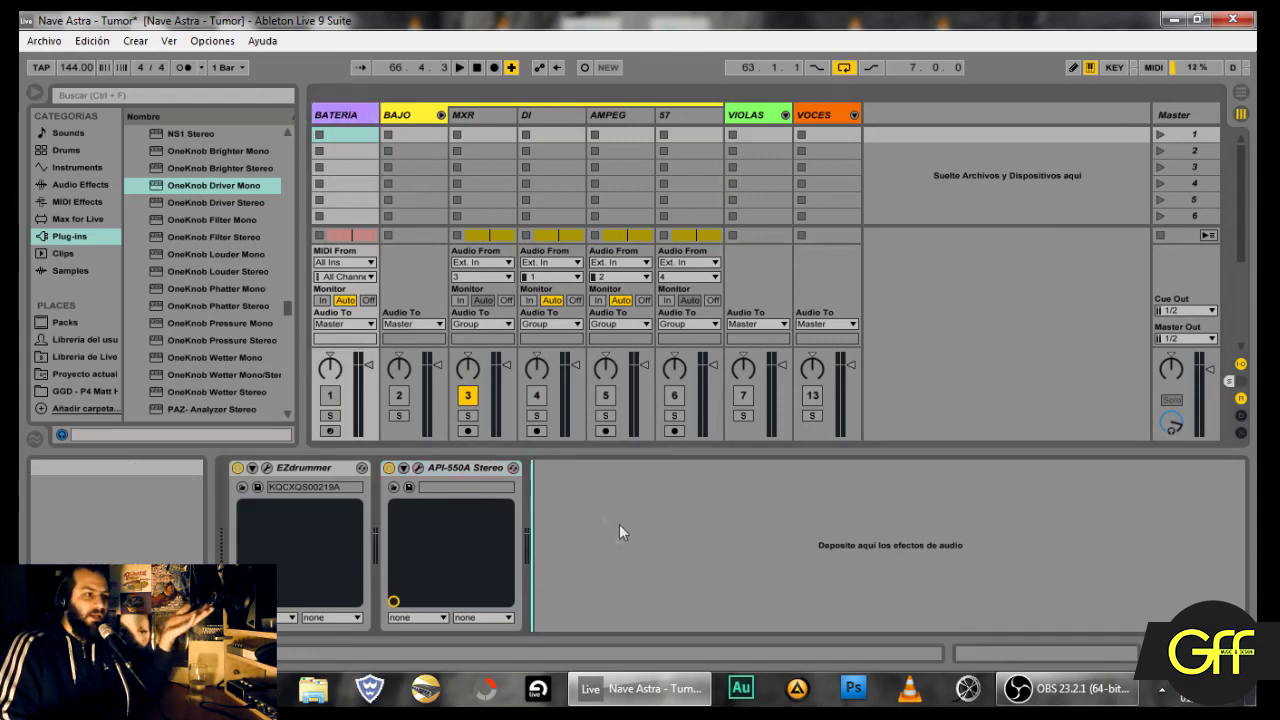
left_click(467, 396)
left_click(467, 396)
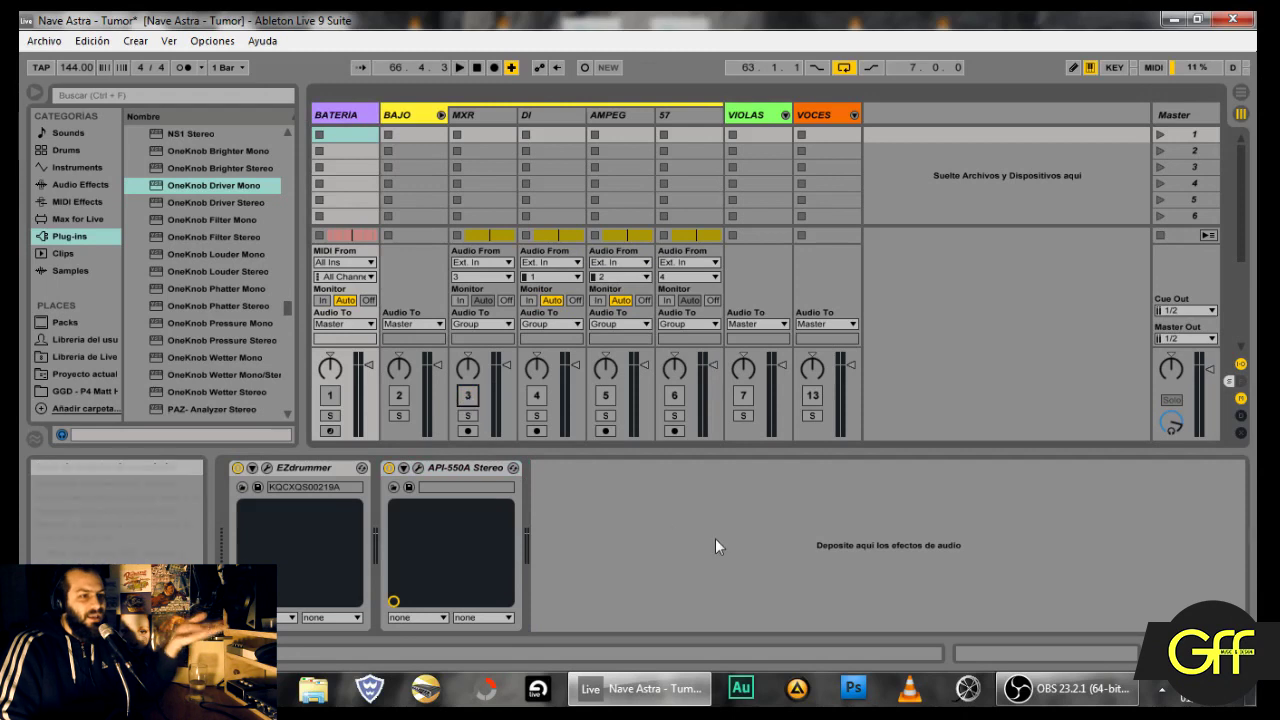
left_click(752, 554)
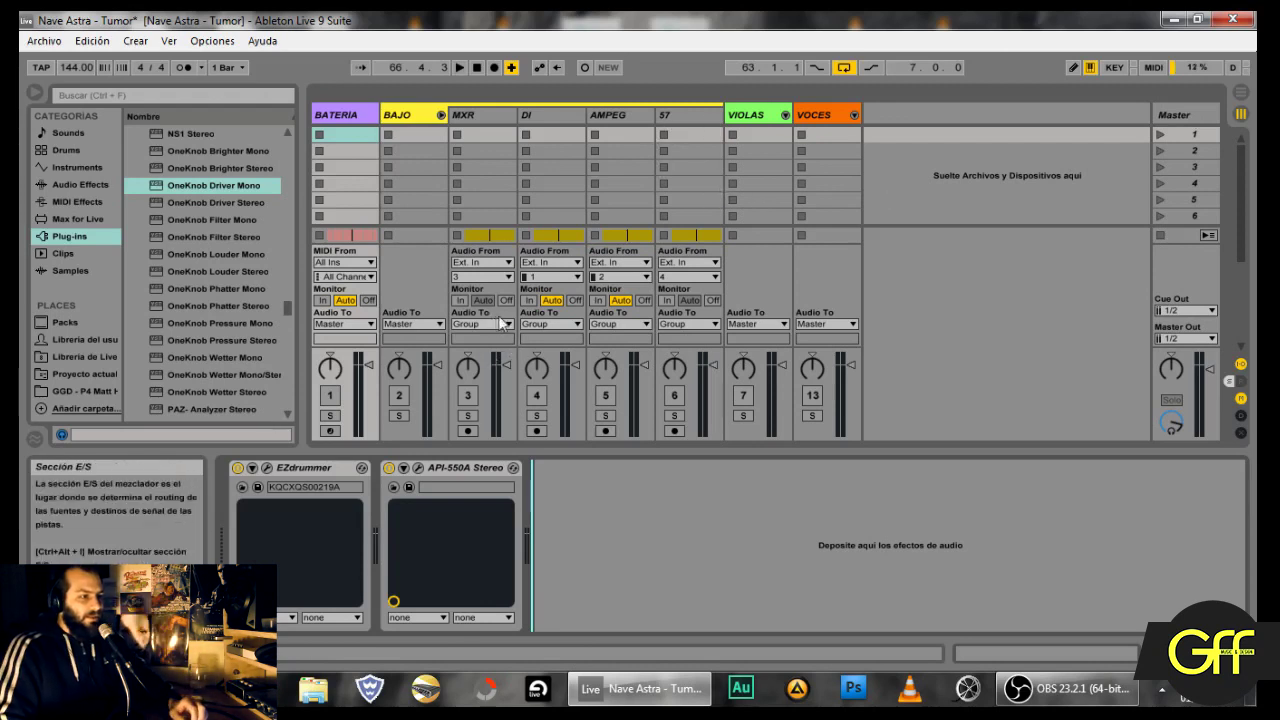
Step: Lower the volume of BATERIA, BAJO, VIOLAS and VOCES together by the same small amount, and collapse the BAJO group
left_click(340, 116)
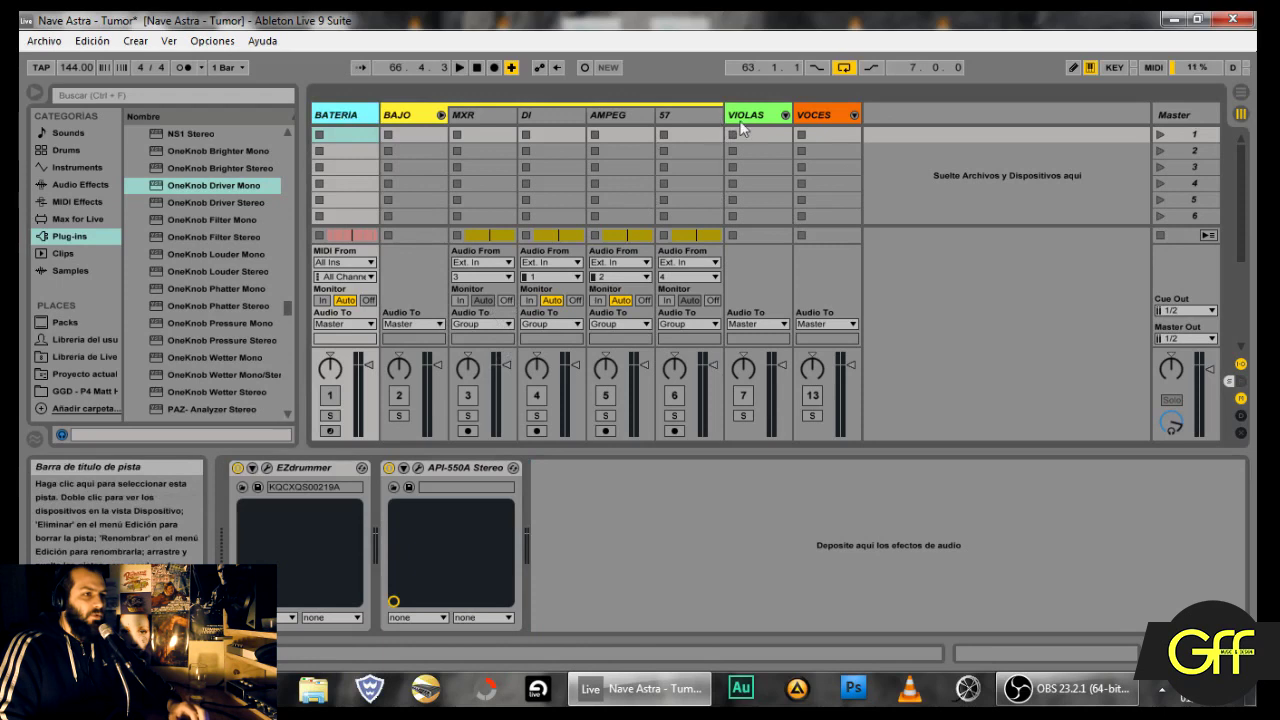
left_click(828, 117, "shift")
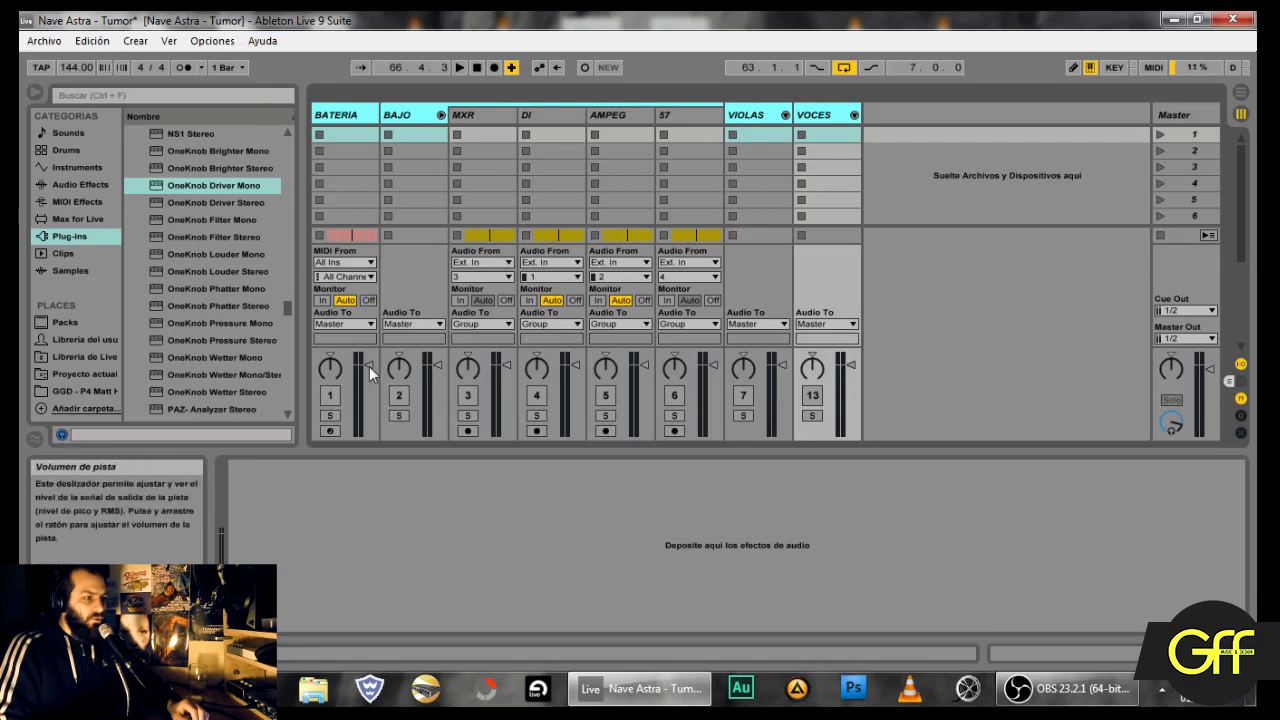
left_click_drag(371, 365, 371, 372)
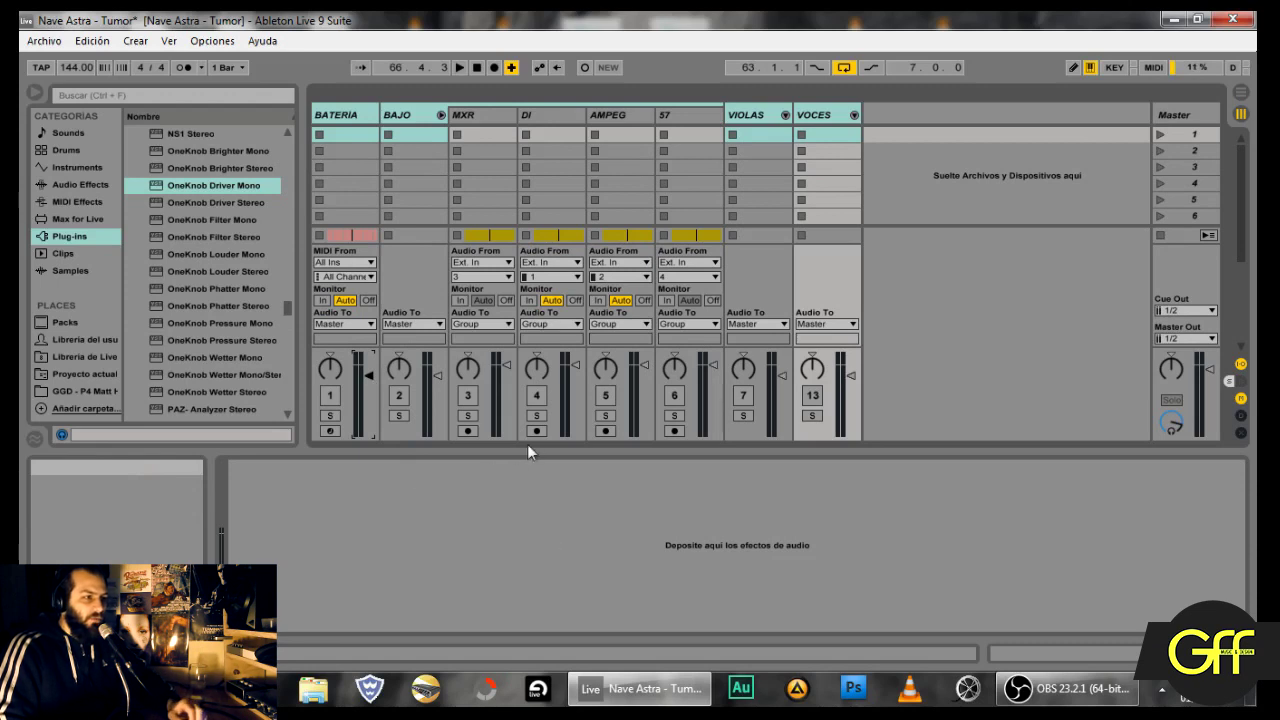
left_click(440, 115)
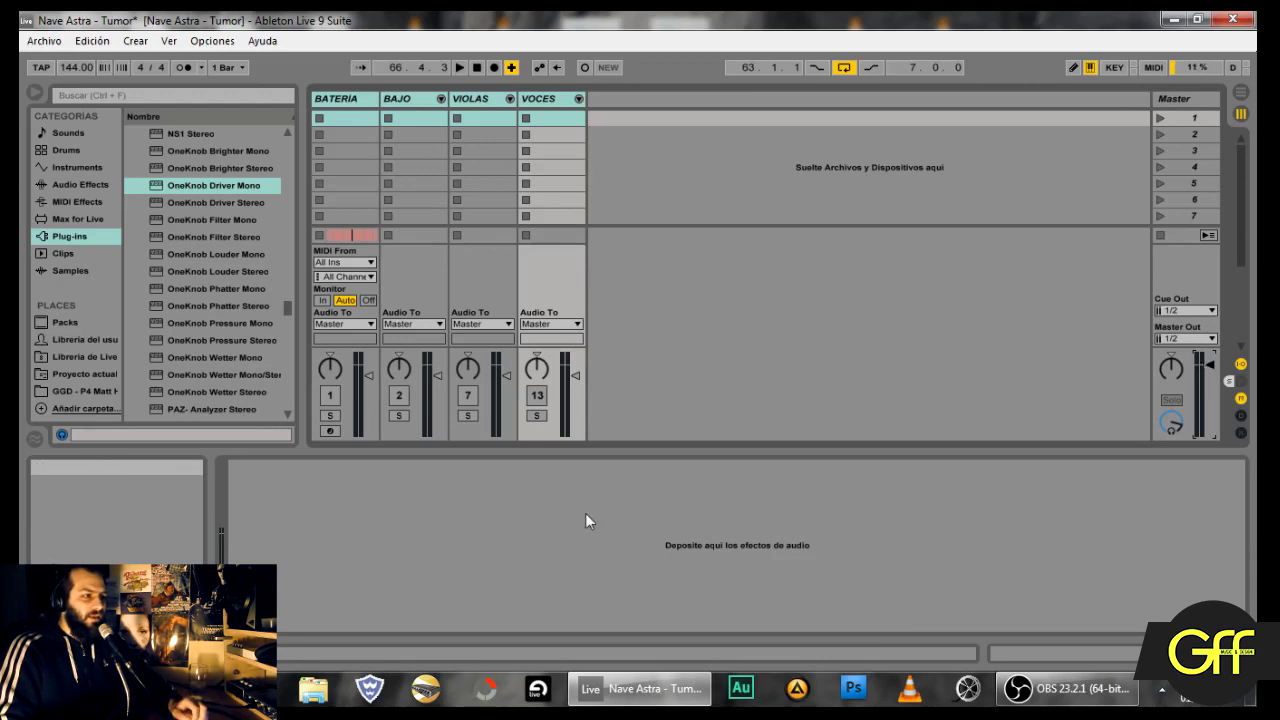
Step: Select the BATERIA track and collapse the WaveShell-VST 9.2_x64 folder in the plug-in browser
left_click(552, 97)
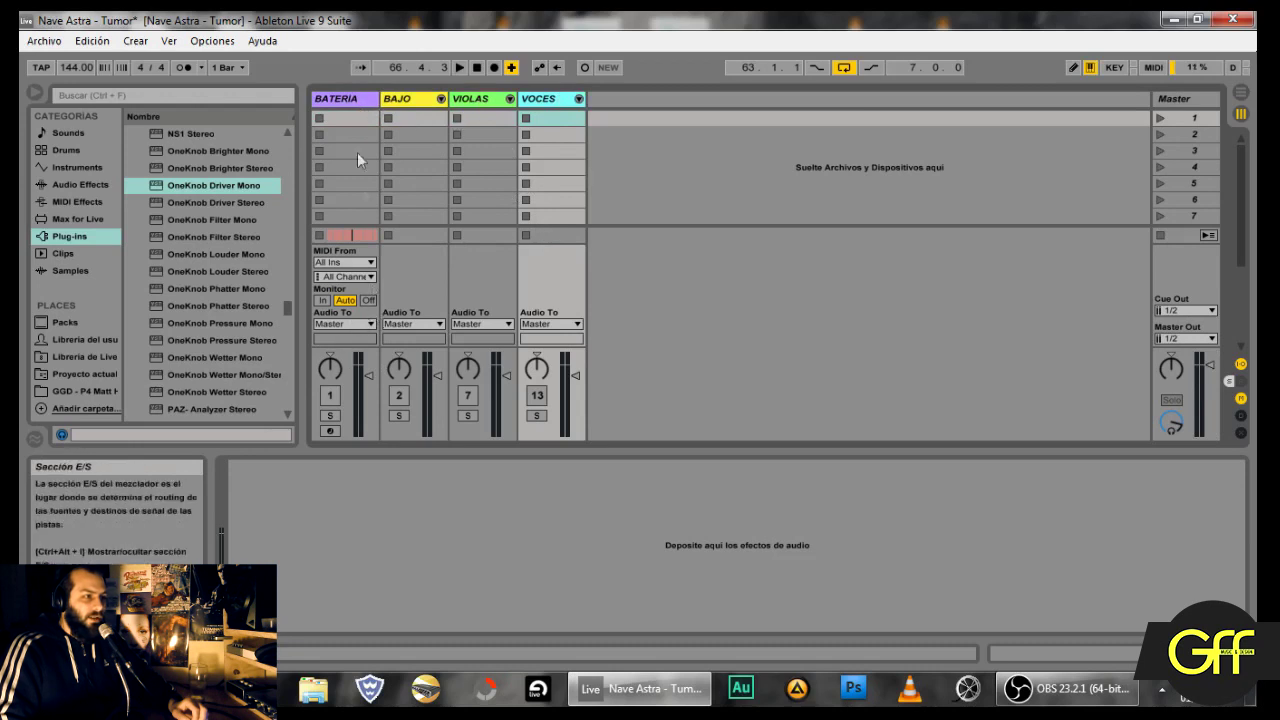
left_click(347, 101)
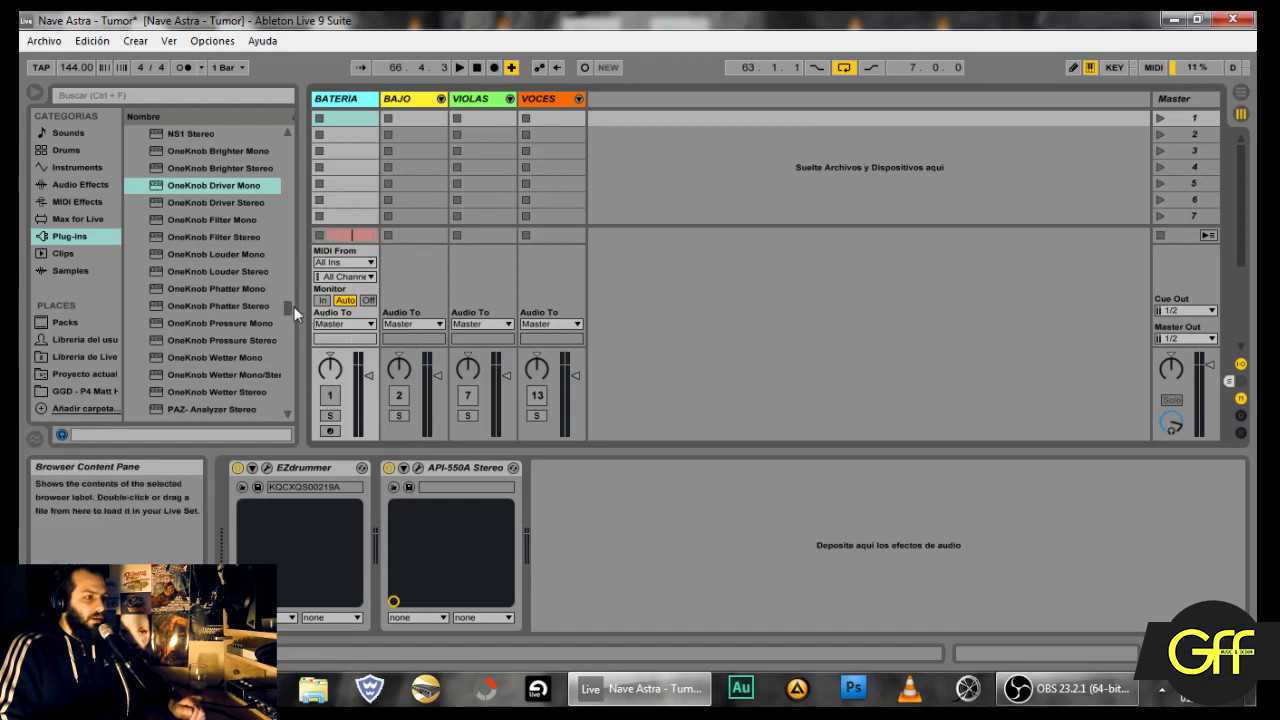
left_click_drag(286, 305, 295, 147)
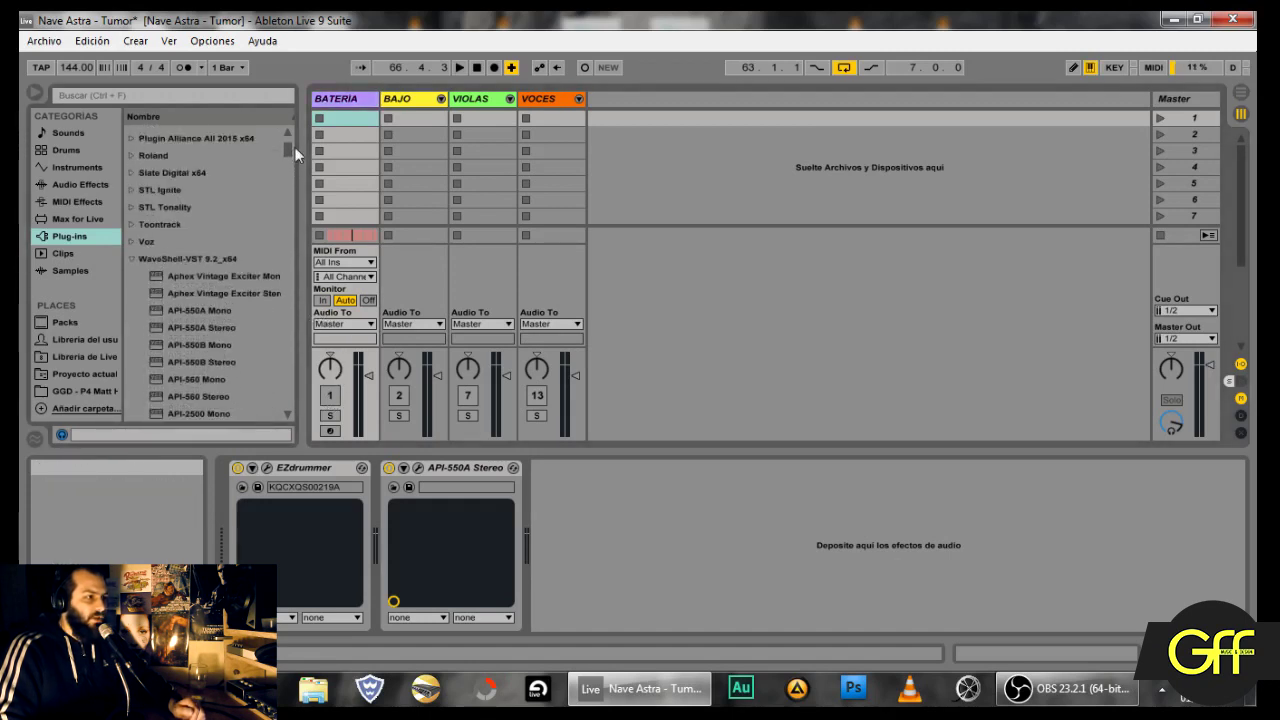
left_click(134, 258)
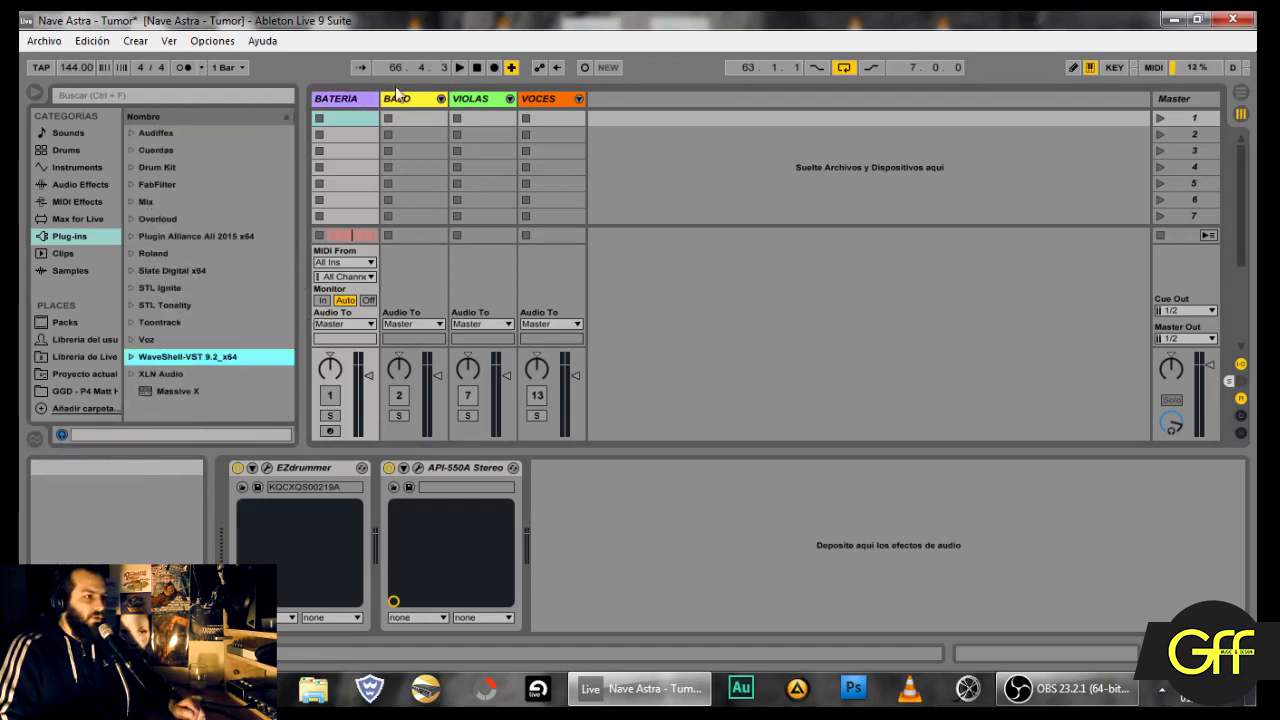
Step: Load FabFilter Pro-Q 3 from the FabFilter plug-ins onto the BATERIA track after the API-550A Stereo
left_click(131, 184)
scroll(231, 277, "down", 4)
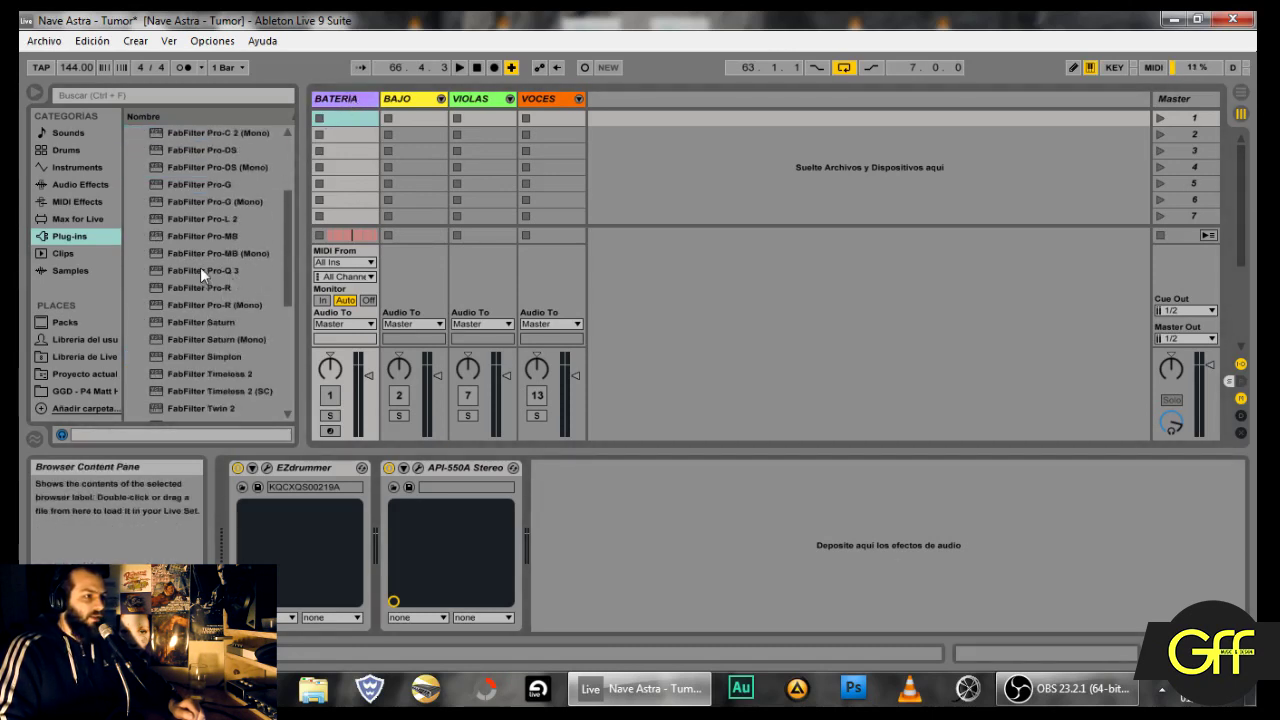
left_click_drag(200, 269, 635, 514)
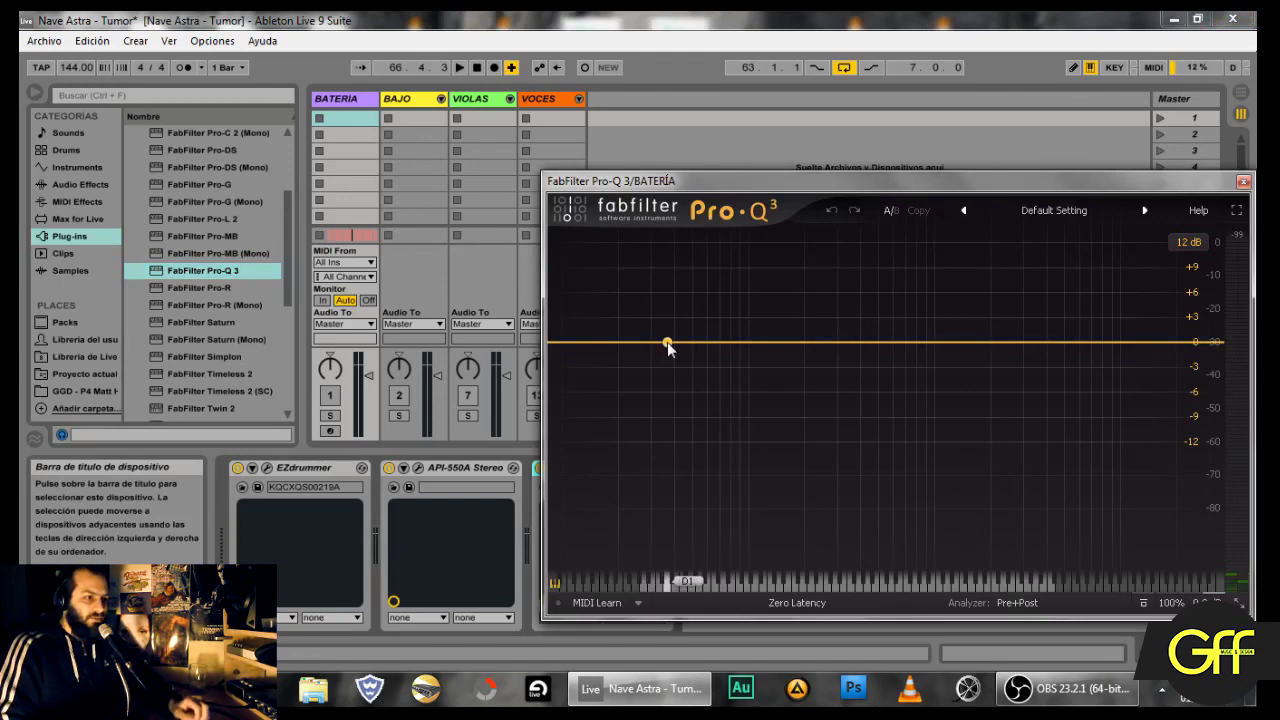
Step: Close the BATERIA equaliser window and load FabFilter Pro-Q 3 onto the BAJO group
left_click(409, 104)
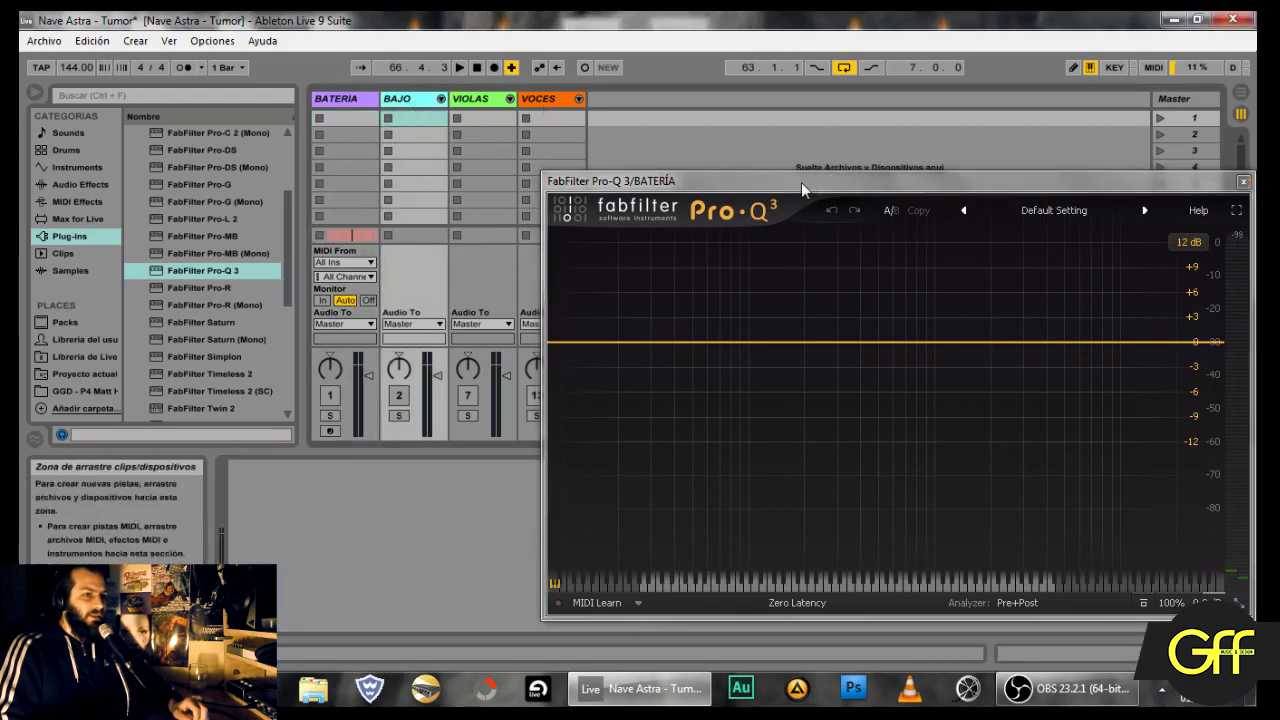
left_click(1243, 182)
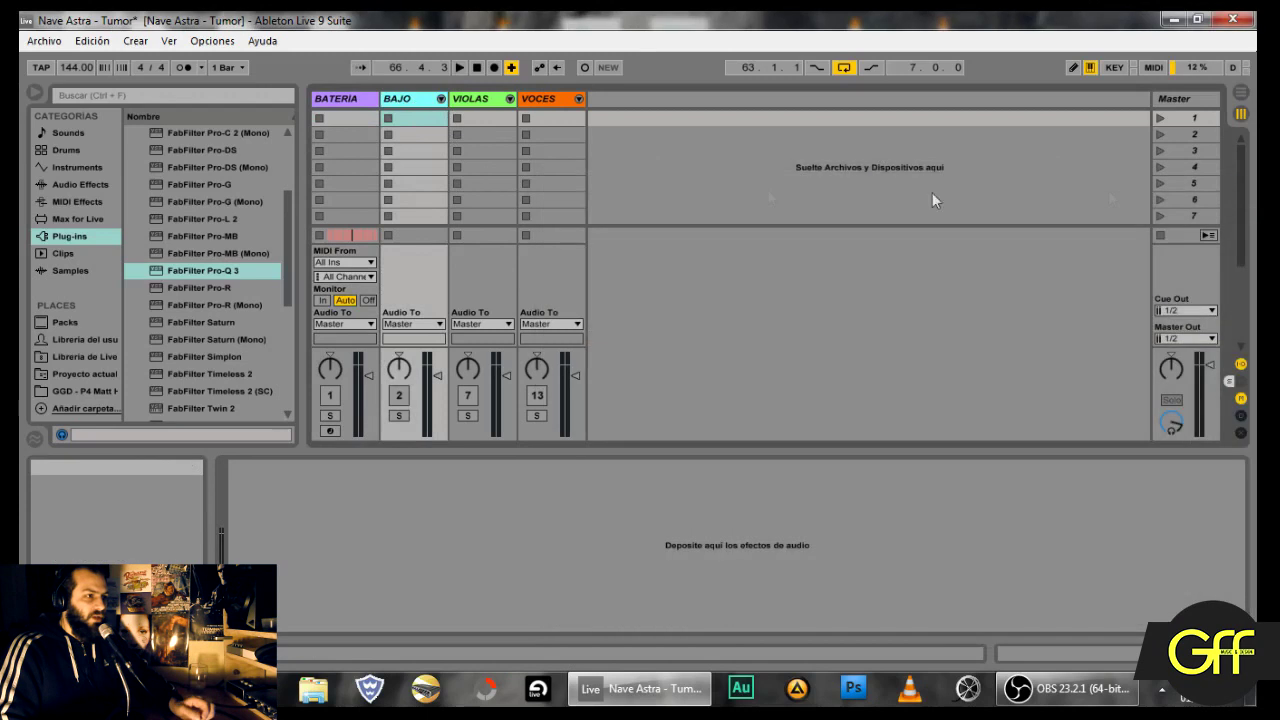
left_click(208, 271)
left_click_drag(208, 270, 458, 554)
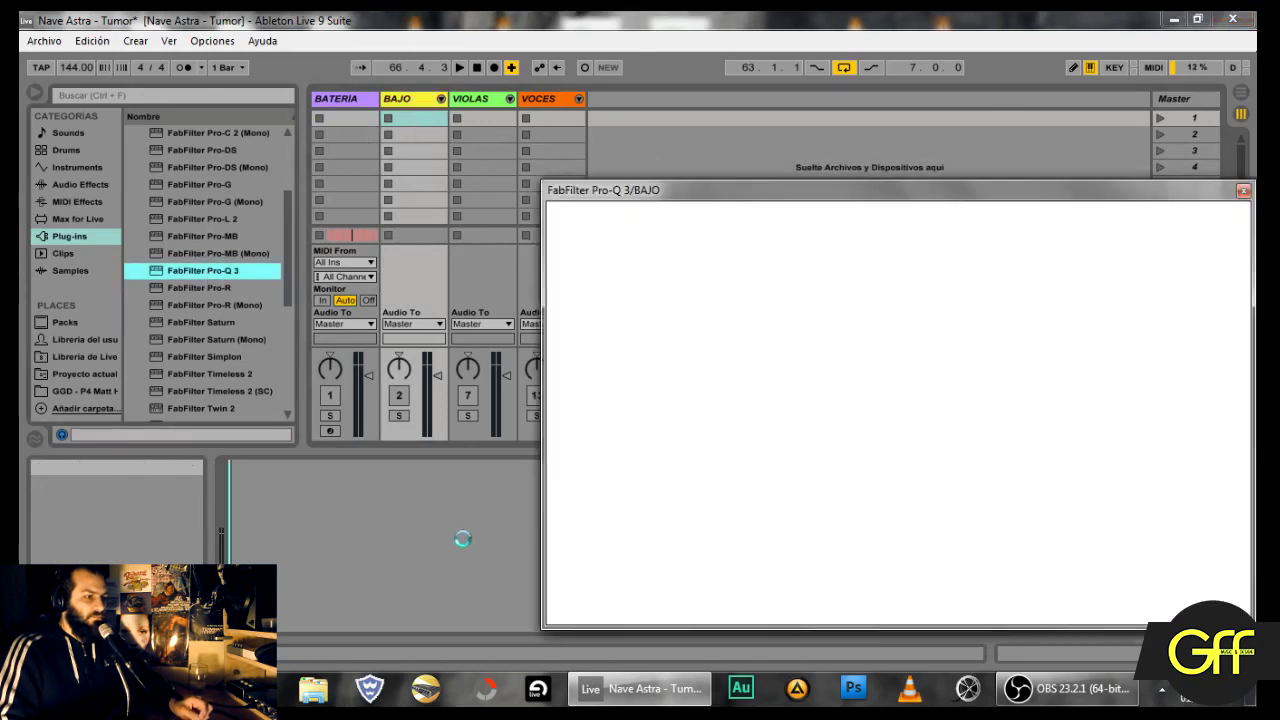
left_click_drag(819, 193, 819, 156)
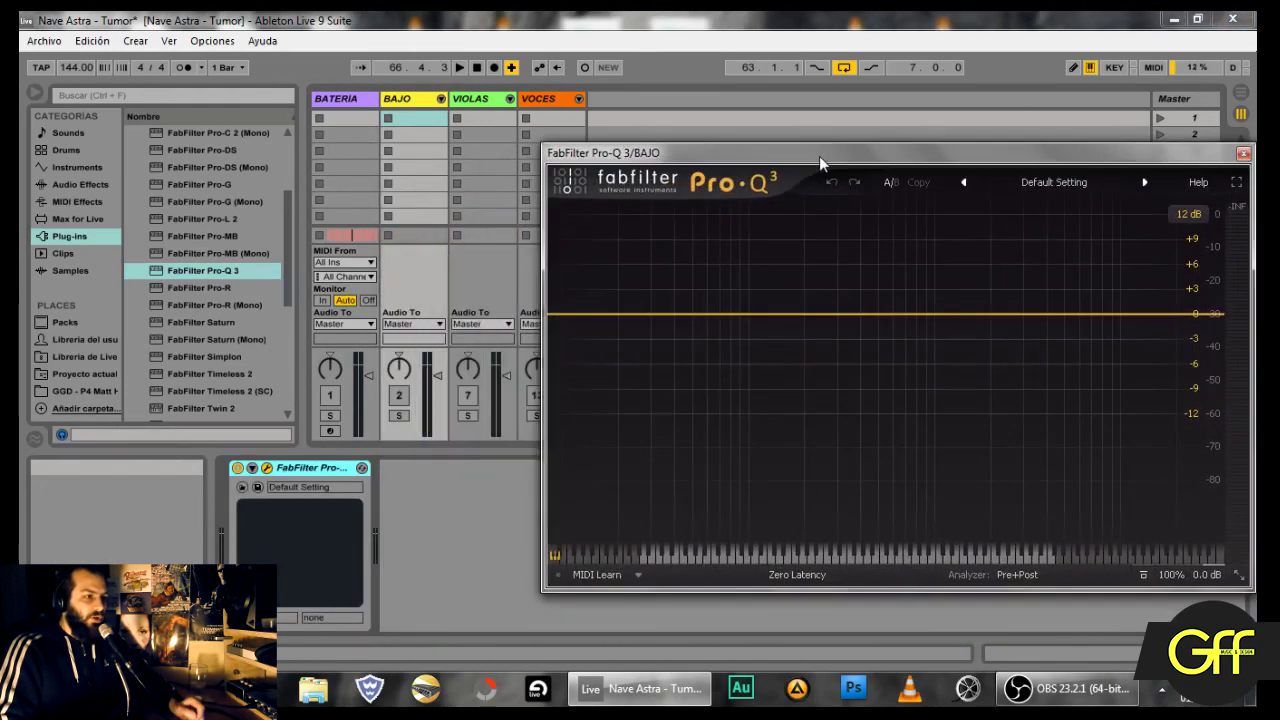
Step: Activate the BAJO group, expand it, and reactivate its MXR track
left_click(398, 397)
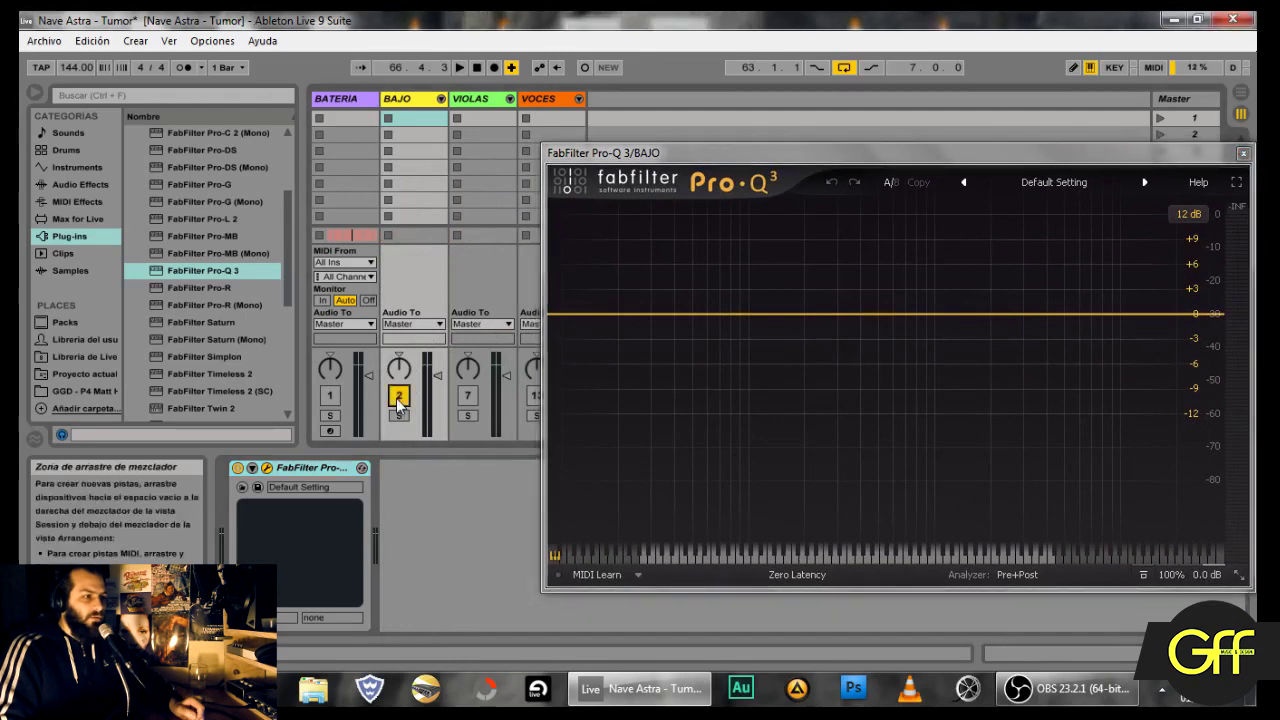
left_click(441, 98)
mouse_move(648, 156)
left_mouse_down()
mouse_move(689, 168)
mouse_move(643, 150)
left_mouse_up()
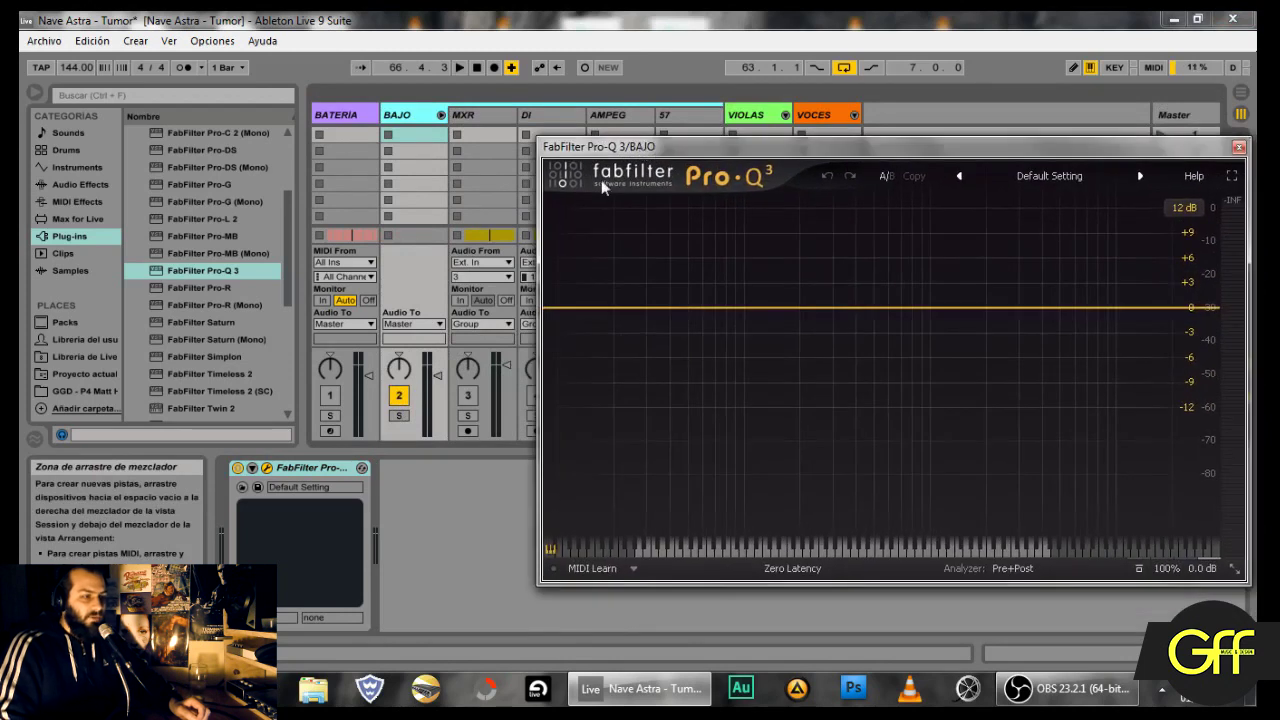
left_click(467, 395)
Step: Switch to the Arrangement view and set the loop to start at bar 35 with a length of 16 bars
left_click(1240, 117)
left_click_drag(660, 150, 597, 388)
left_click_drag(704, 101, 586, 129)
left_click_drag(758, 135, 392, 154)
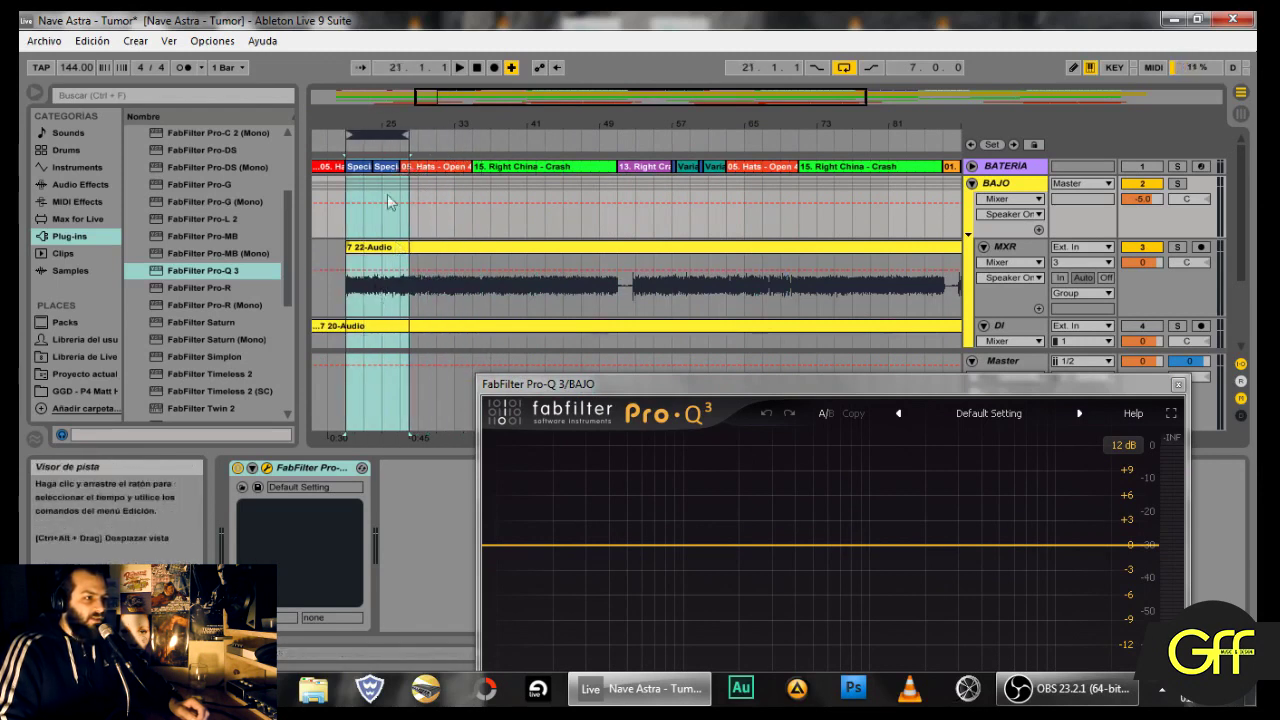
left_click_drag(376, 135, 498, 137)
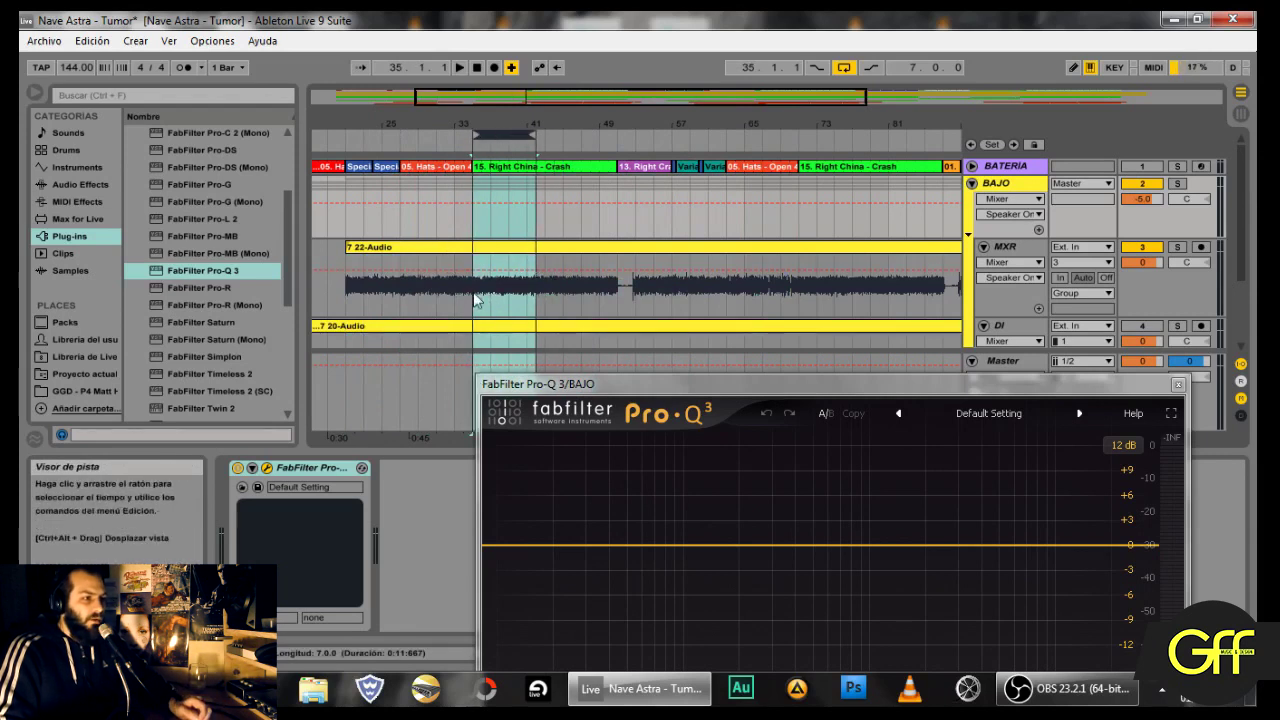
left_click_drag(536, 135, 609, 138)
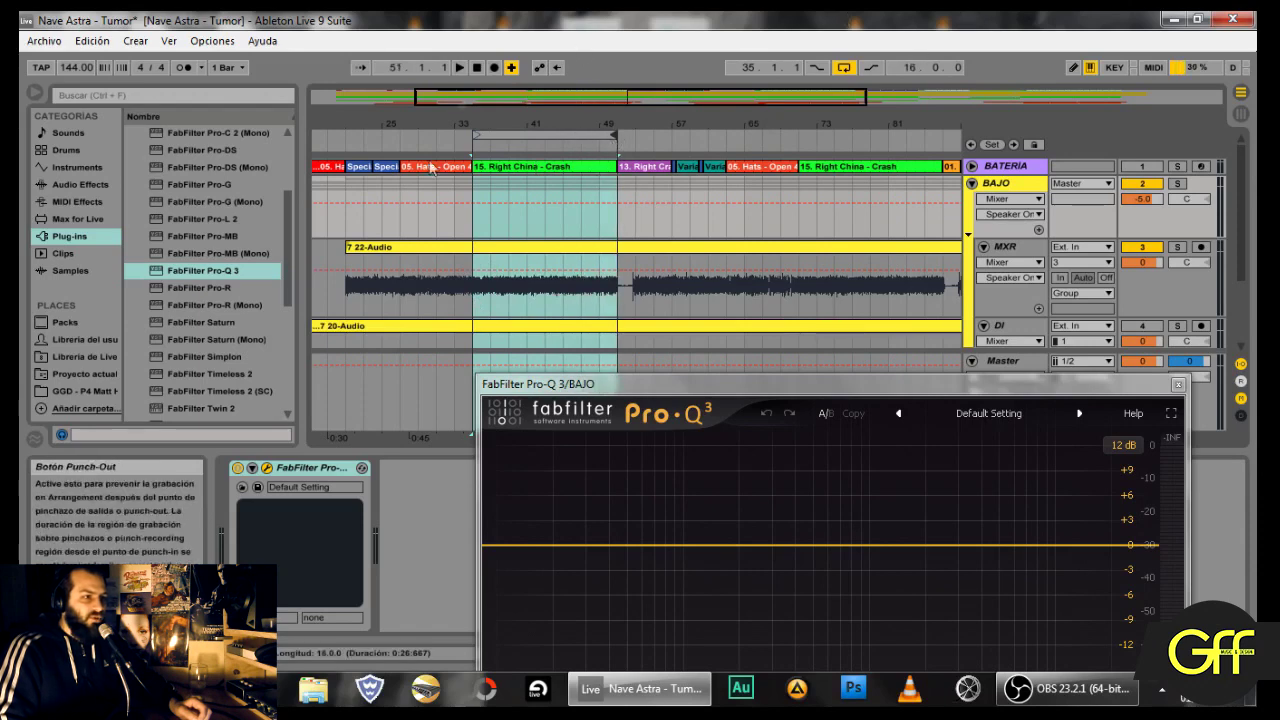
Step: Play the looped section and examine the bass frequency spectrum in the BAJO Pro-Q 3, then stop playback
key("space")
left_click_drag(722, 385, 721, 129)
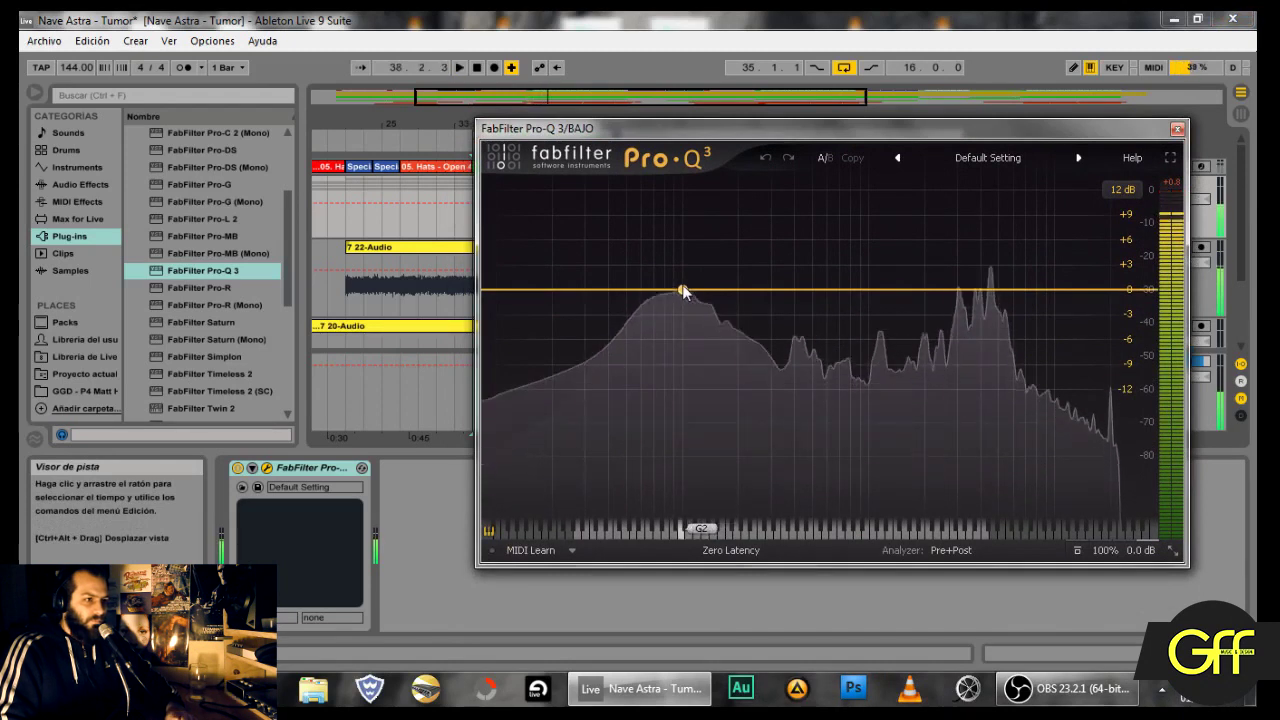
key("space")
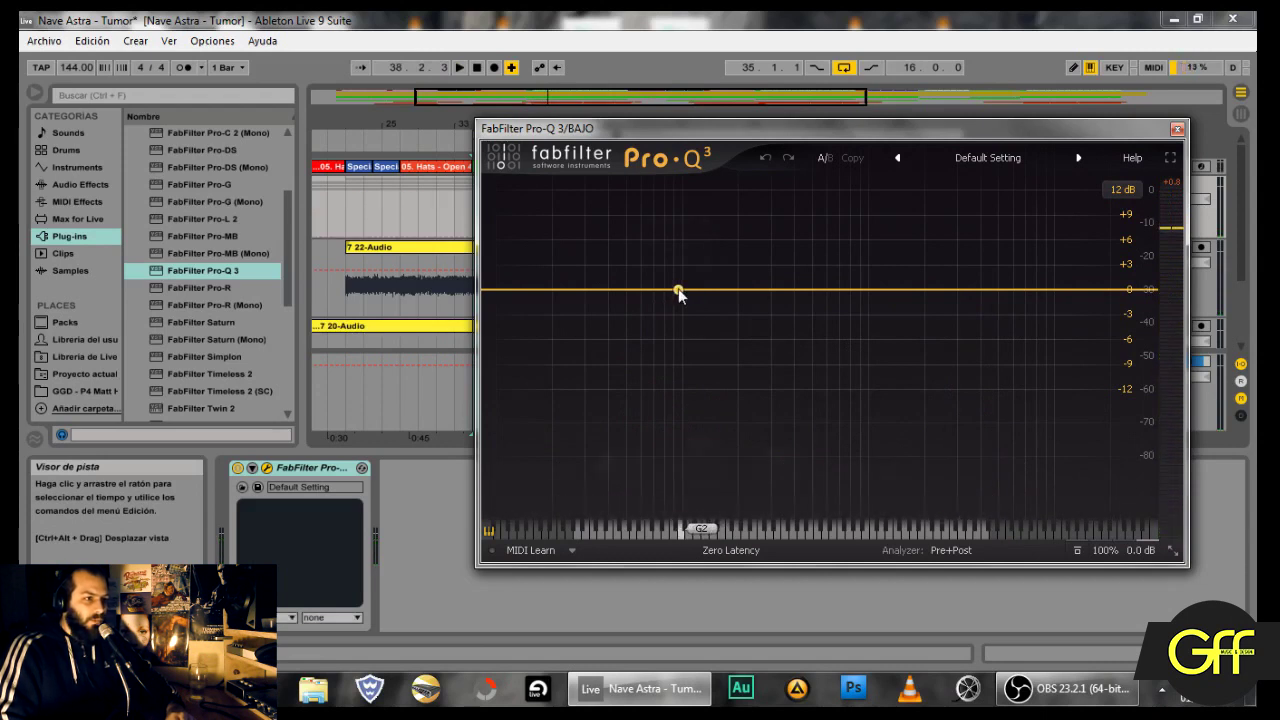
Step: Add a bell band to the BAJO equaliser at 102.06 Hz with +1.01 dB gain and a Q of 2.972
left_click(678, 291)
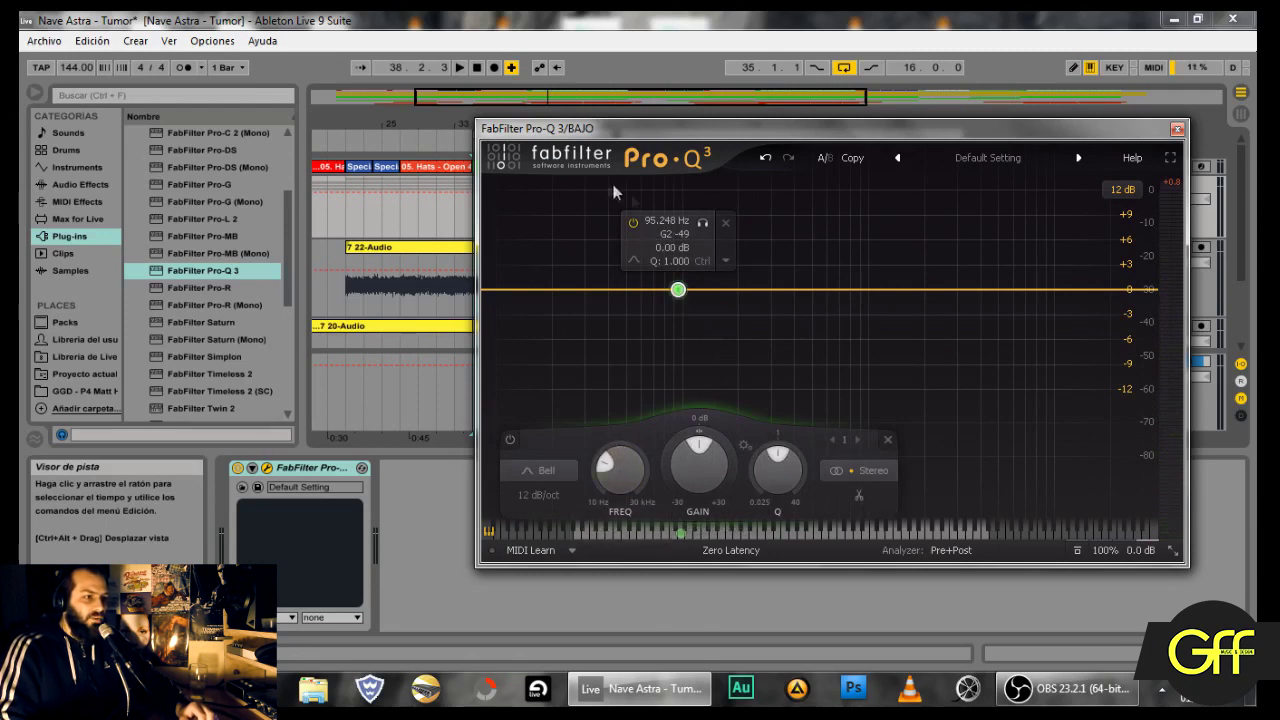
left_click_drag(629, 481, 626, 477)
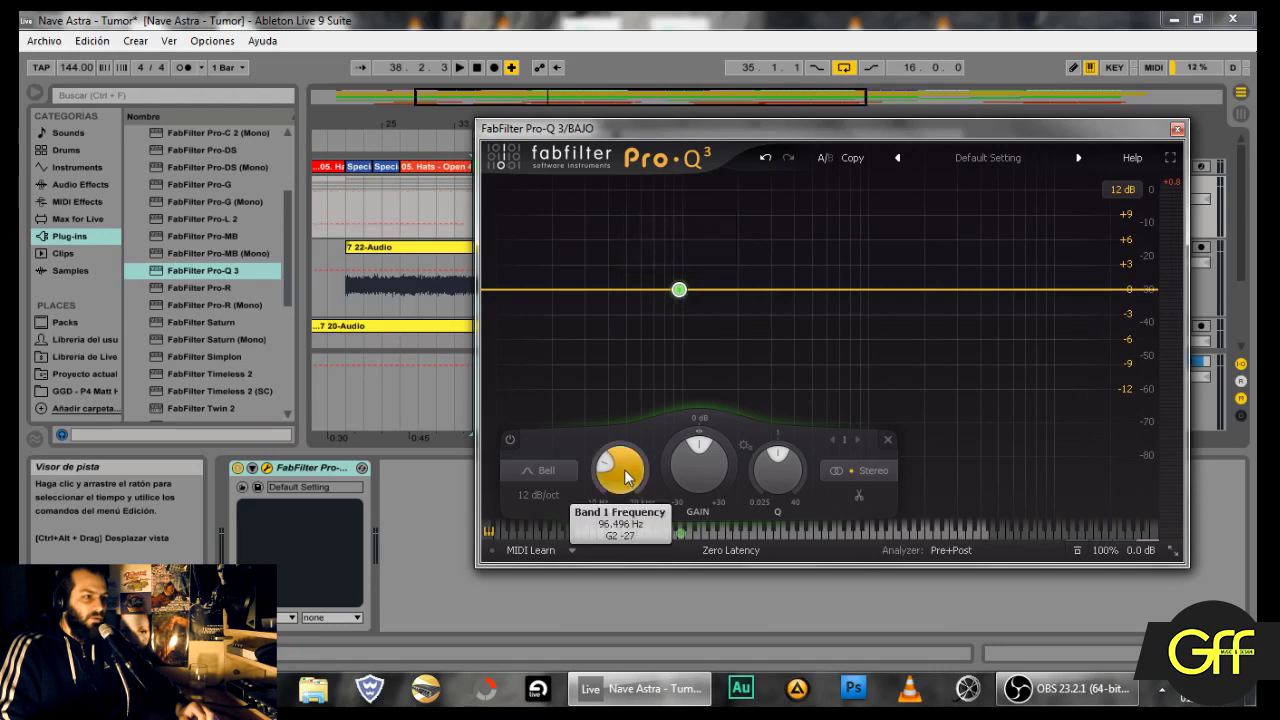
mouse_move(679, 293)
left_click_drag(682, 296, 688, 297)
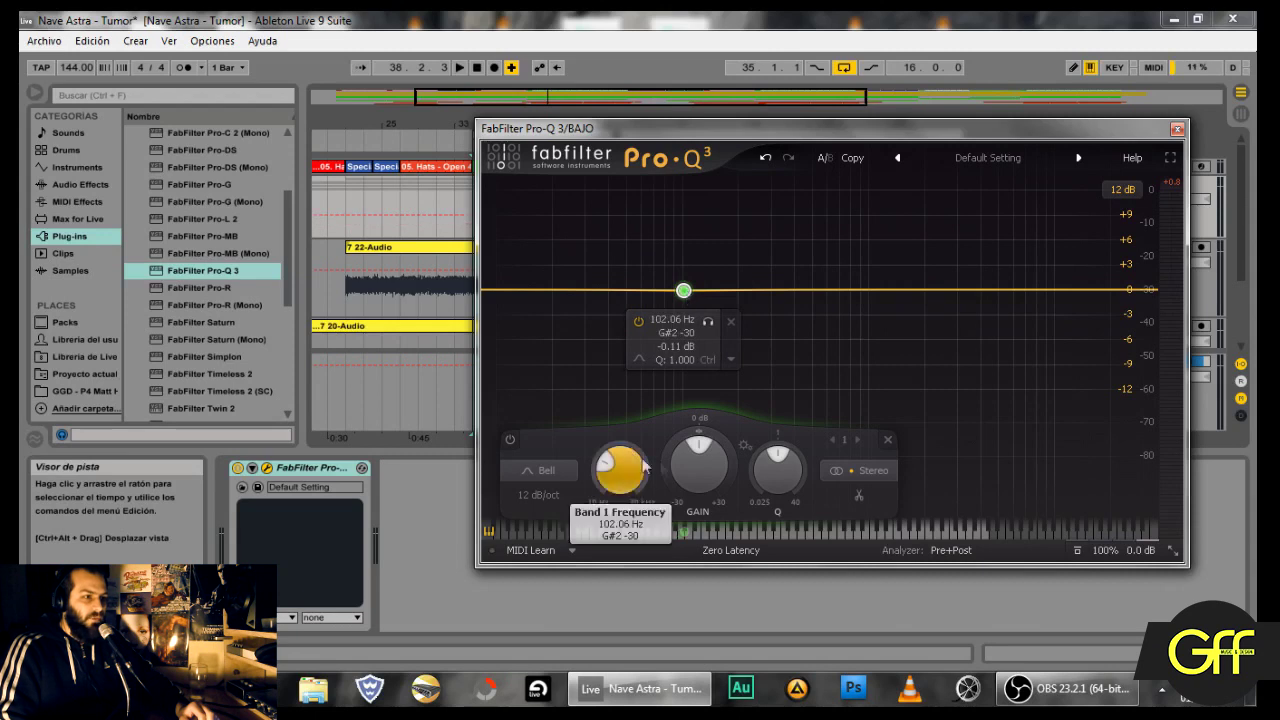
left_click_drag(693, 467, 682, 441)
left_click_drag(769, 467, 807, 420)
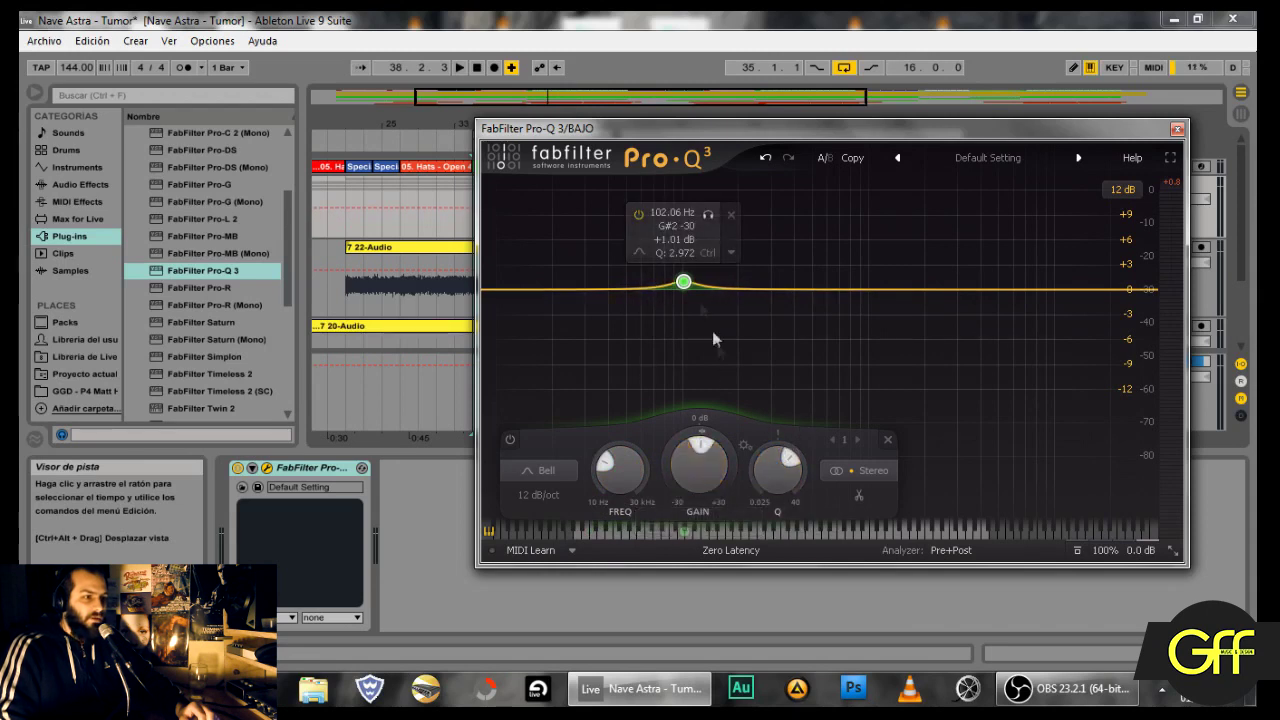
Step: Adjust the gain of the 102 Hz bell band to +2.10 dB
left_click_drag(701, 441, 701, 445)
scroll(701, 448, "up", 6)
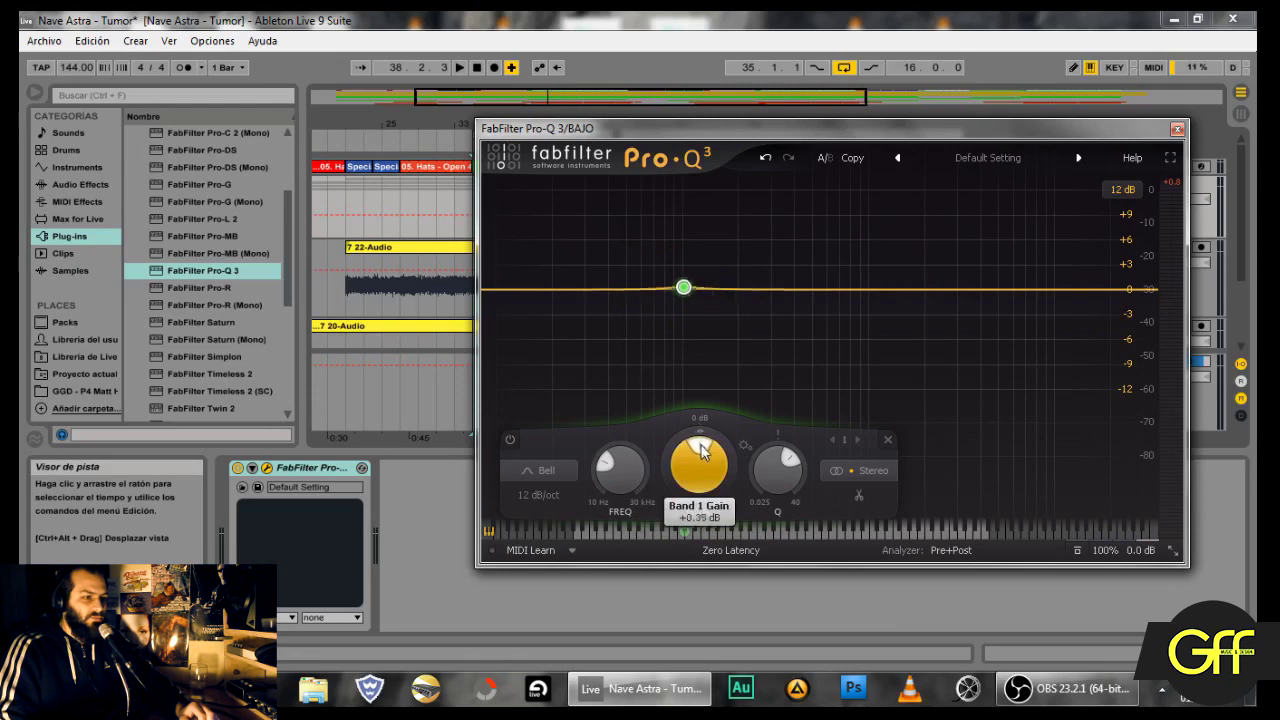
scroll(705, 452, "down", 5)
scroll(705, 452, "up", 4)
scroll(705, 452, "down", 2)
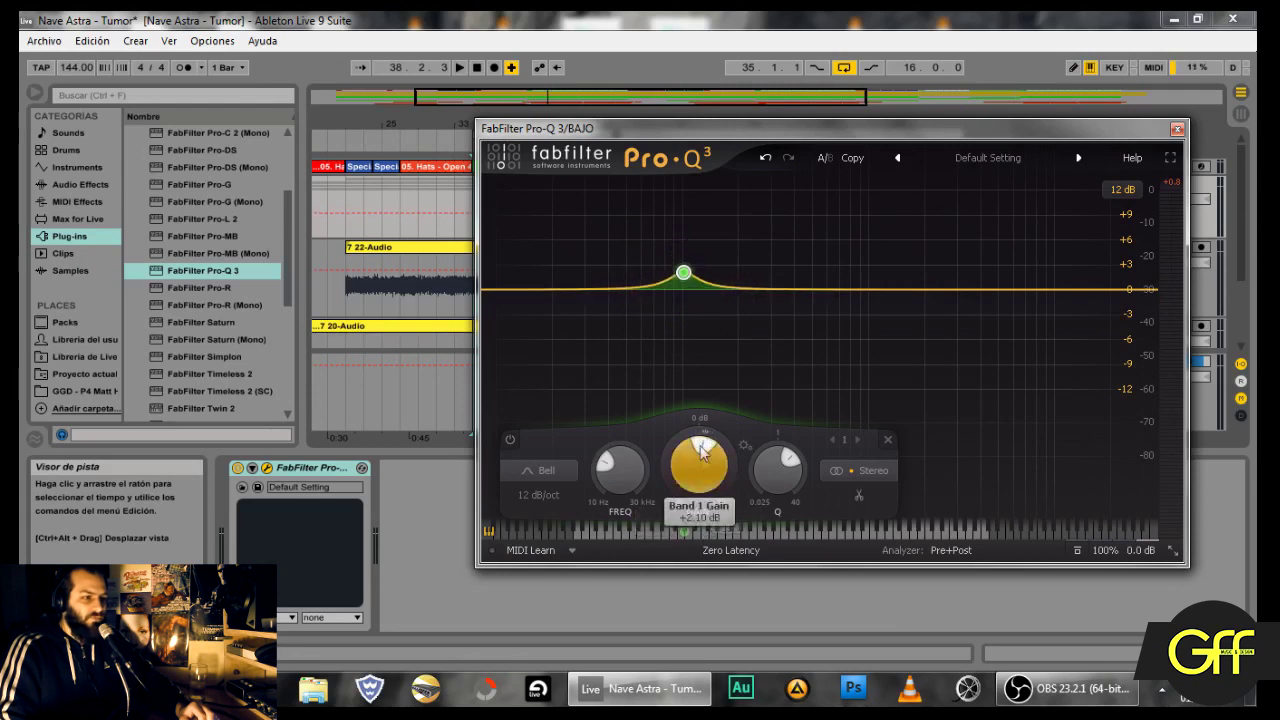
Step: Audition the boosted 102 Hz band in solo during playback, then stop the song
mouse_move(685, 275)
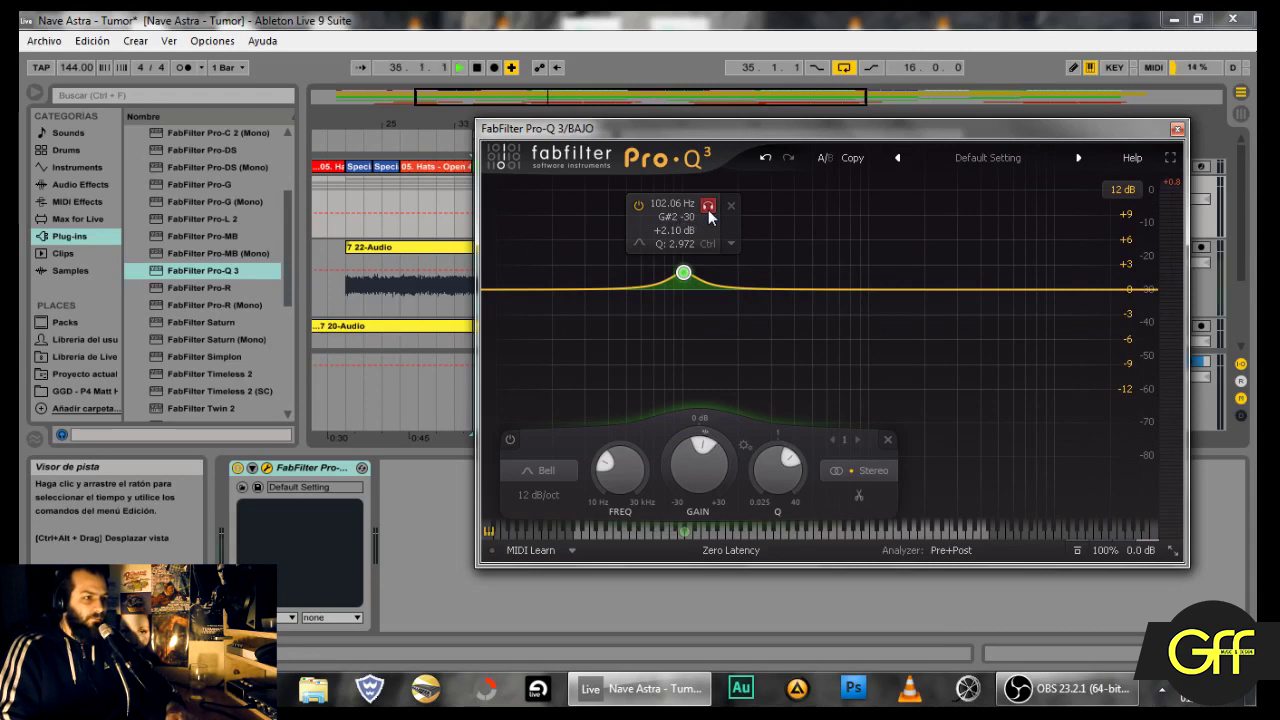
left_click(708, 210)
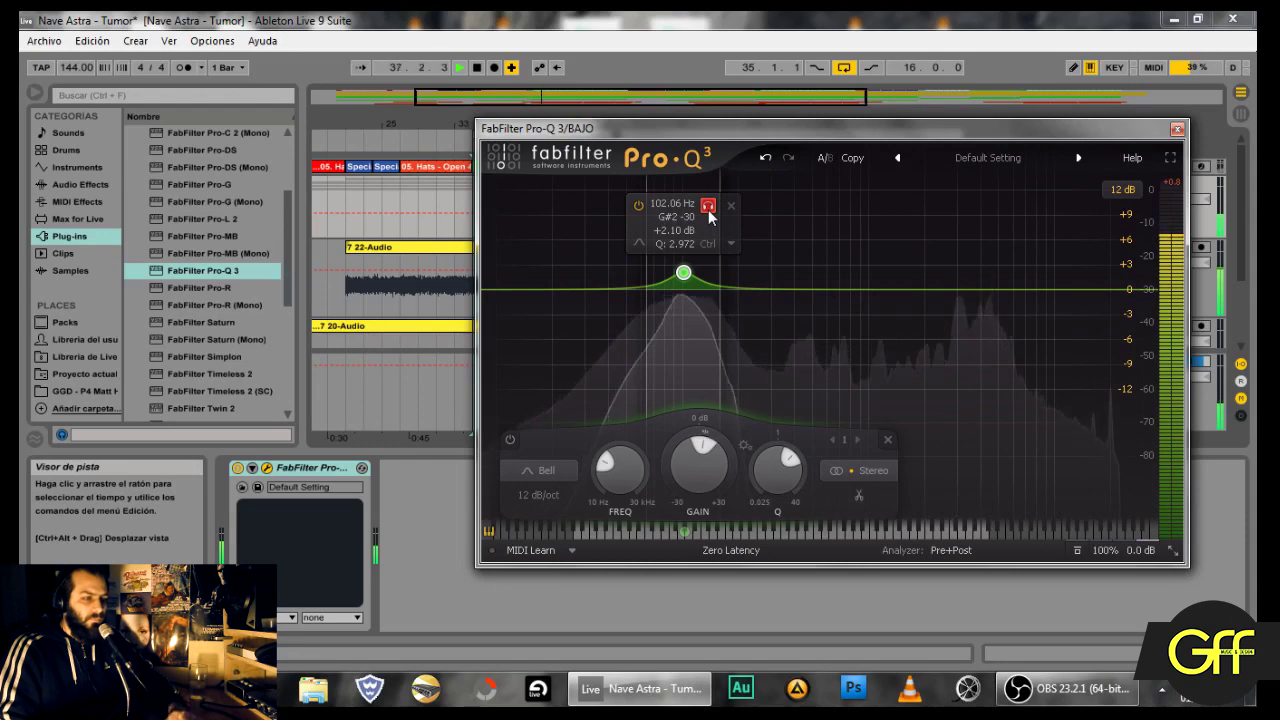
key("space")
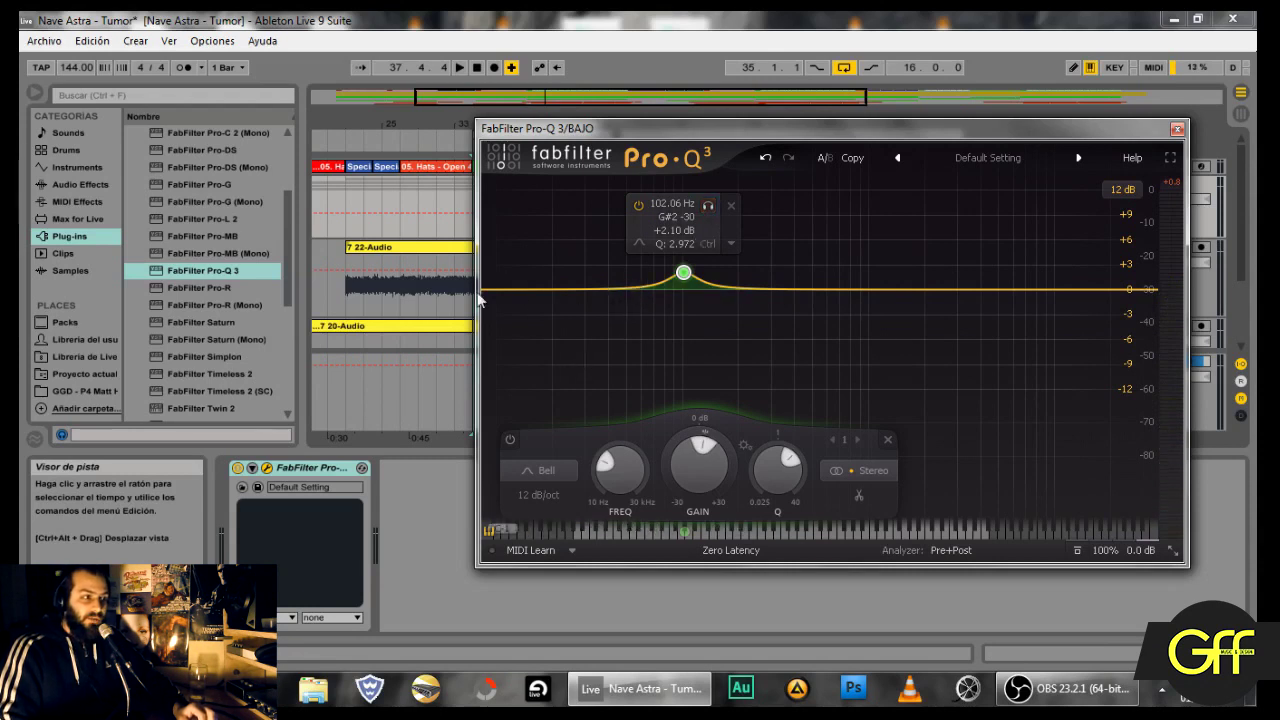
Step: Add a 24 dB/oct low-cut band to the BAJO equalizer and, auditioning it during playback, set its frequency to about 50 Hz
left_click(534, 290)
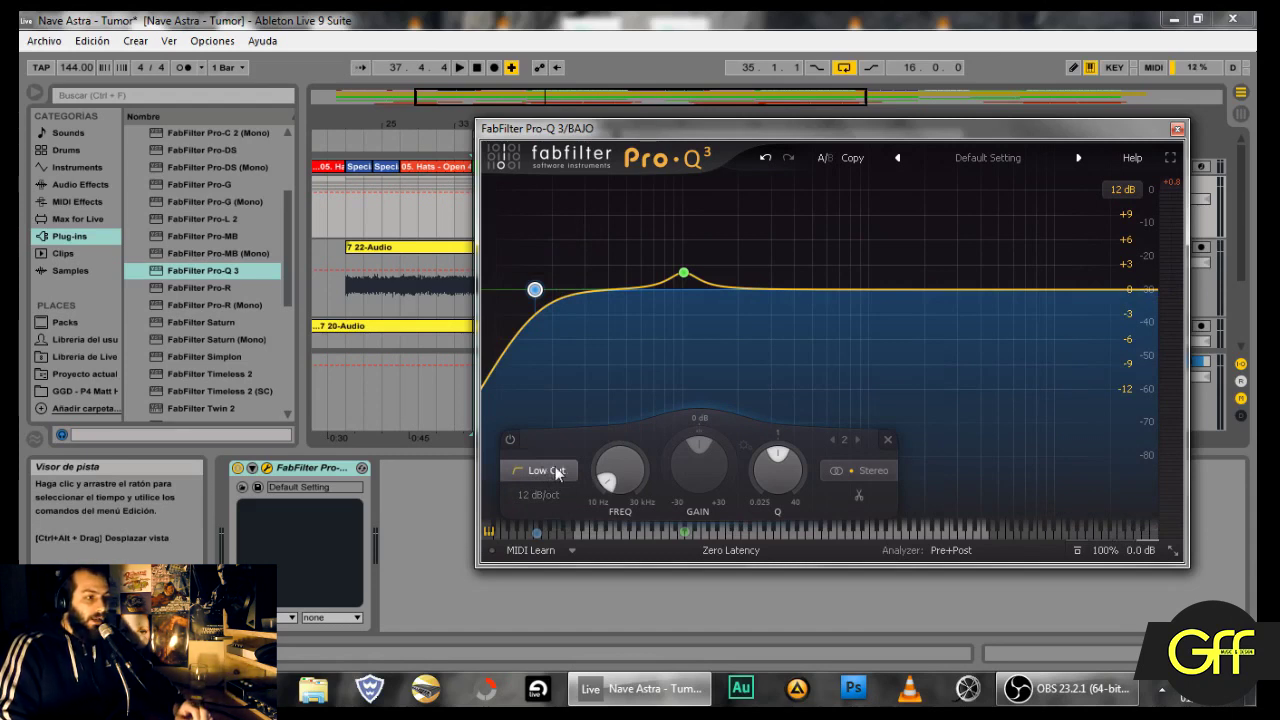
left_click(537, 494)
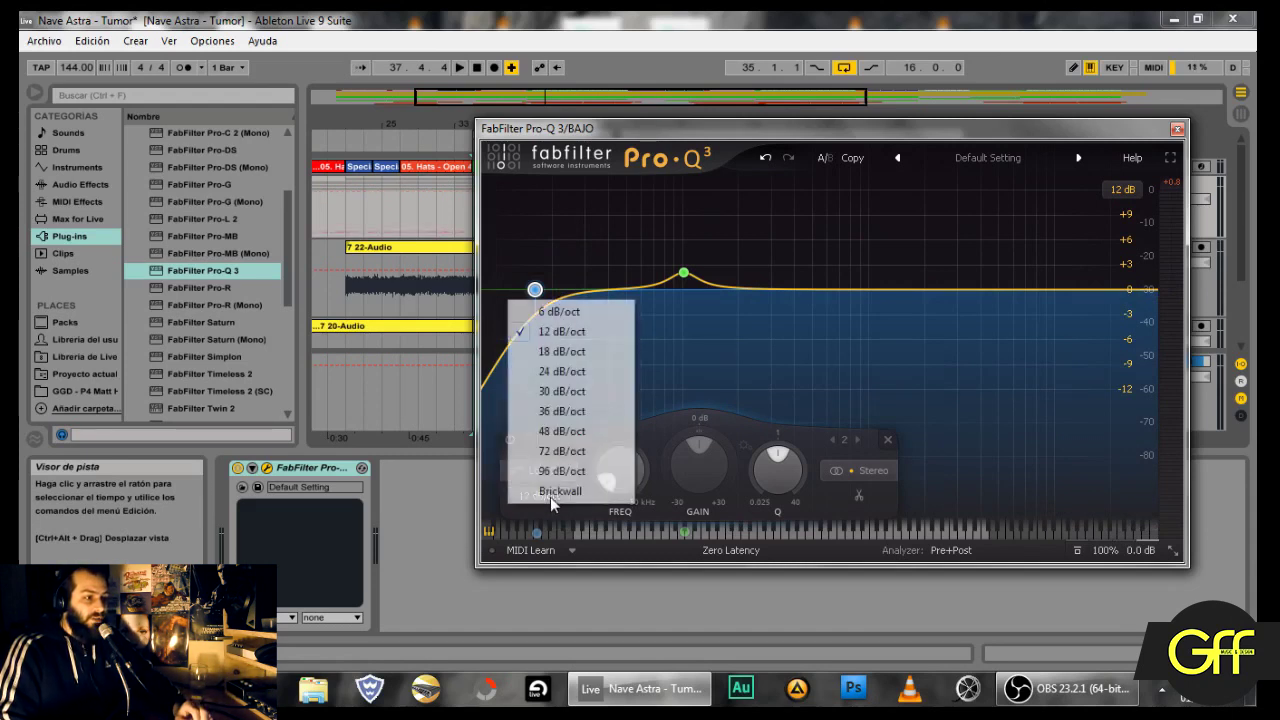
left_click(562, 371)
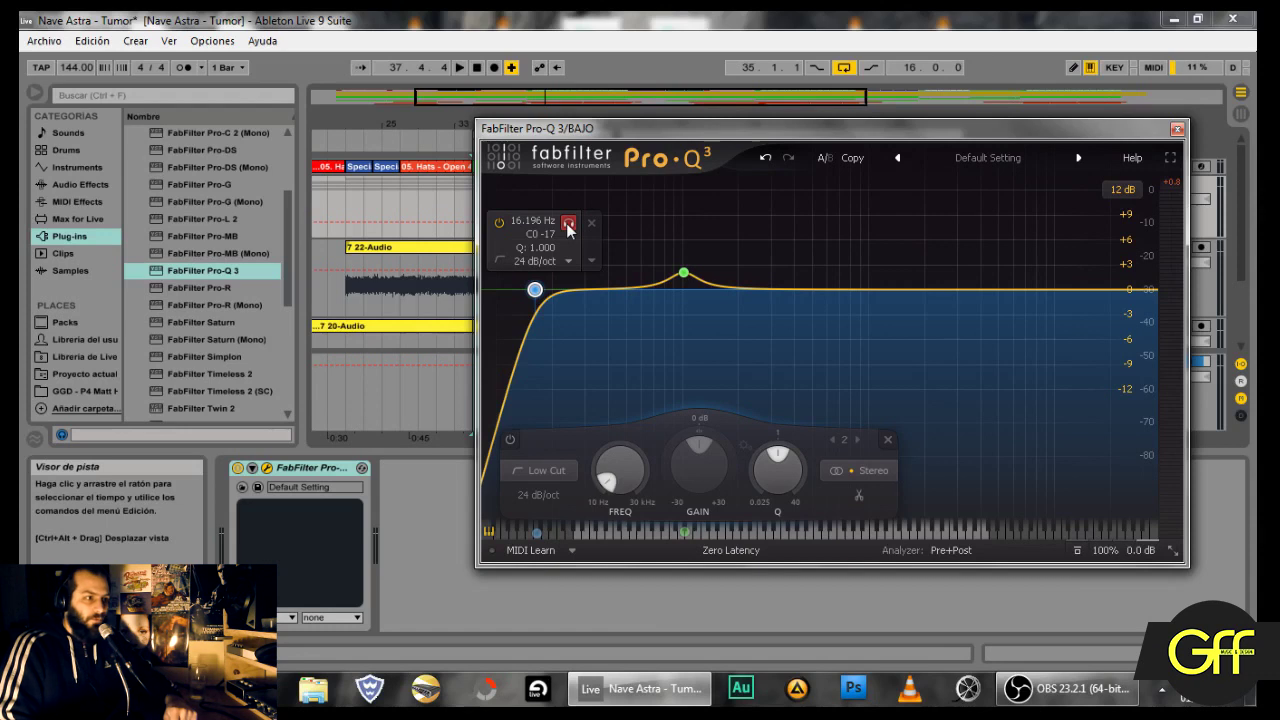
key("space")
left_click_drag(567, 228, 664, 226)
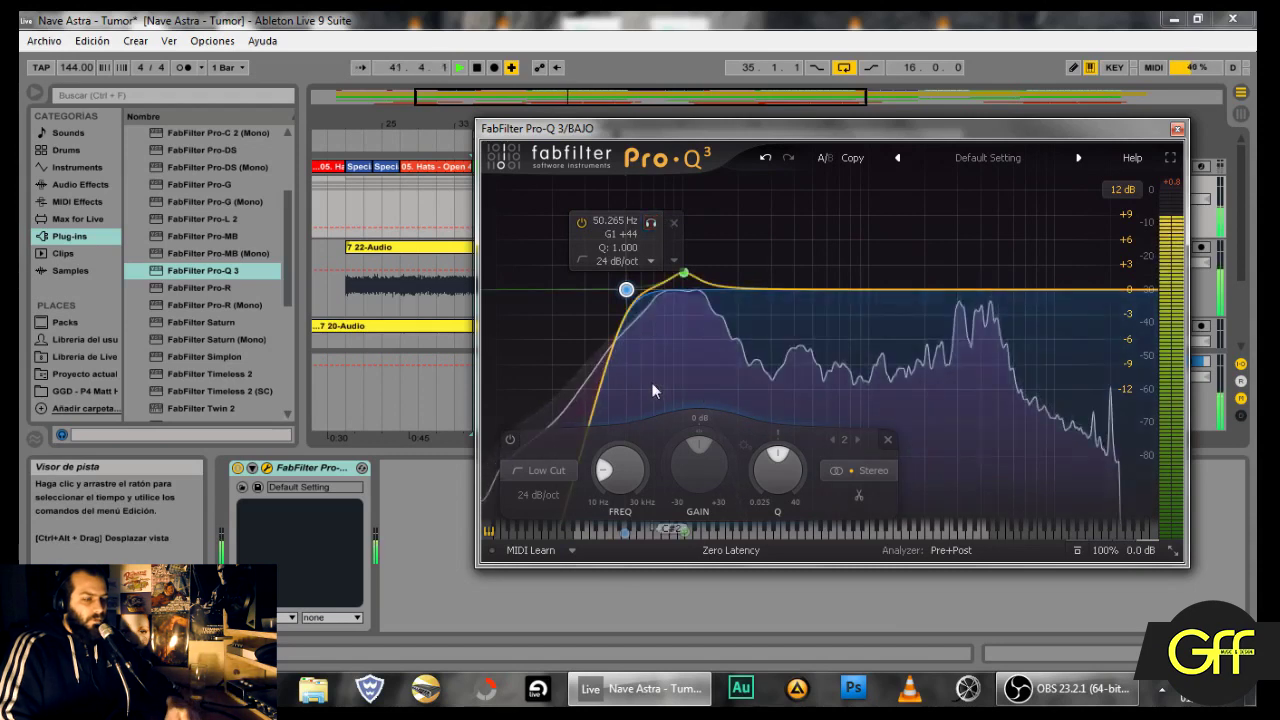
key("space")
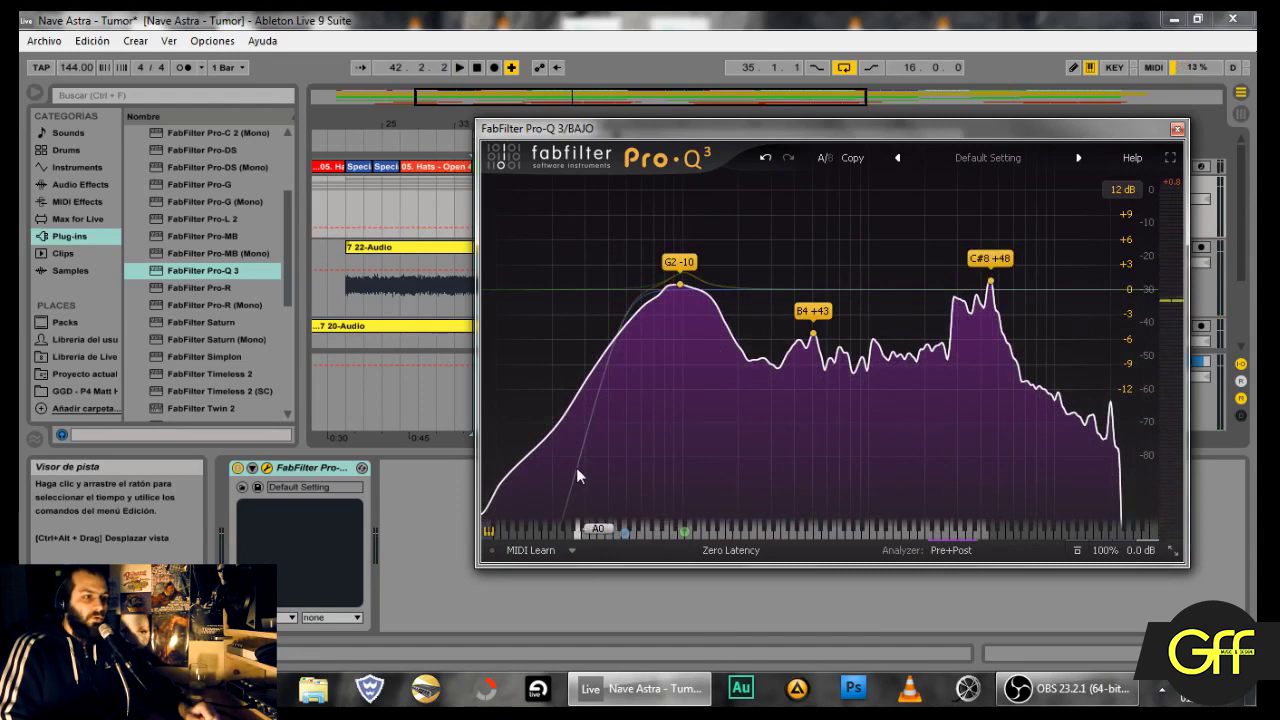
Step: Examine the slope and stereo placement options of the low-cut band without changing them
left_click(626, 292)
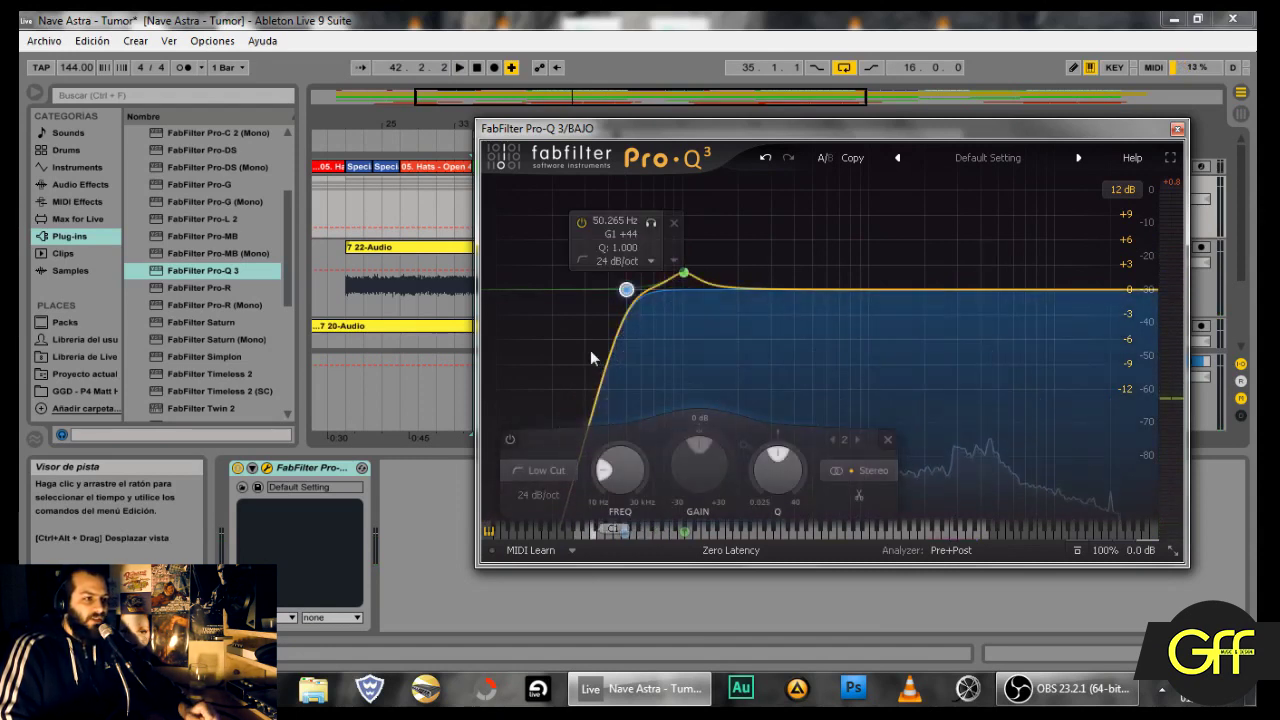
left_click(538, 496)
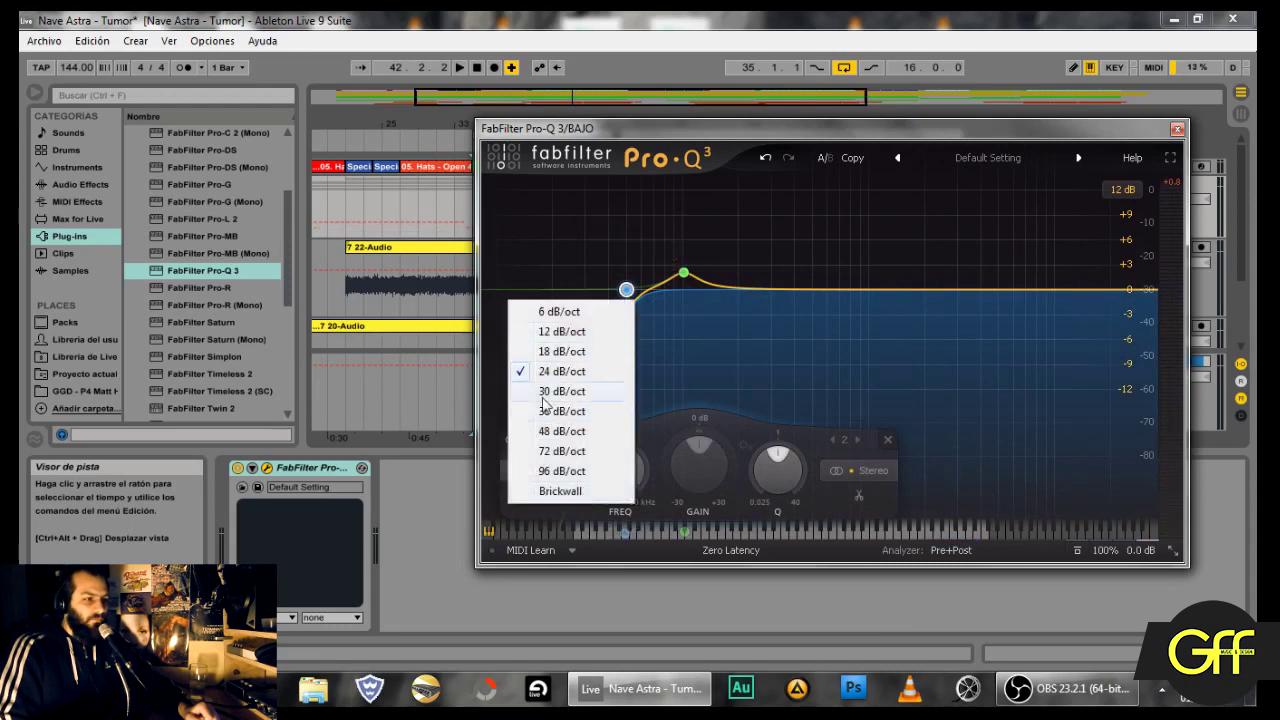
left_click(660, 521)
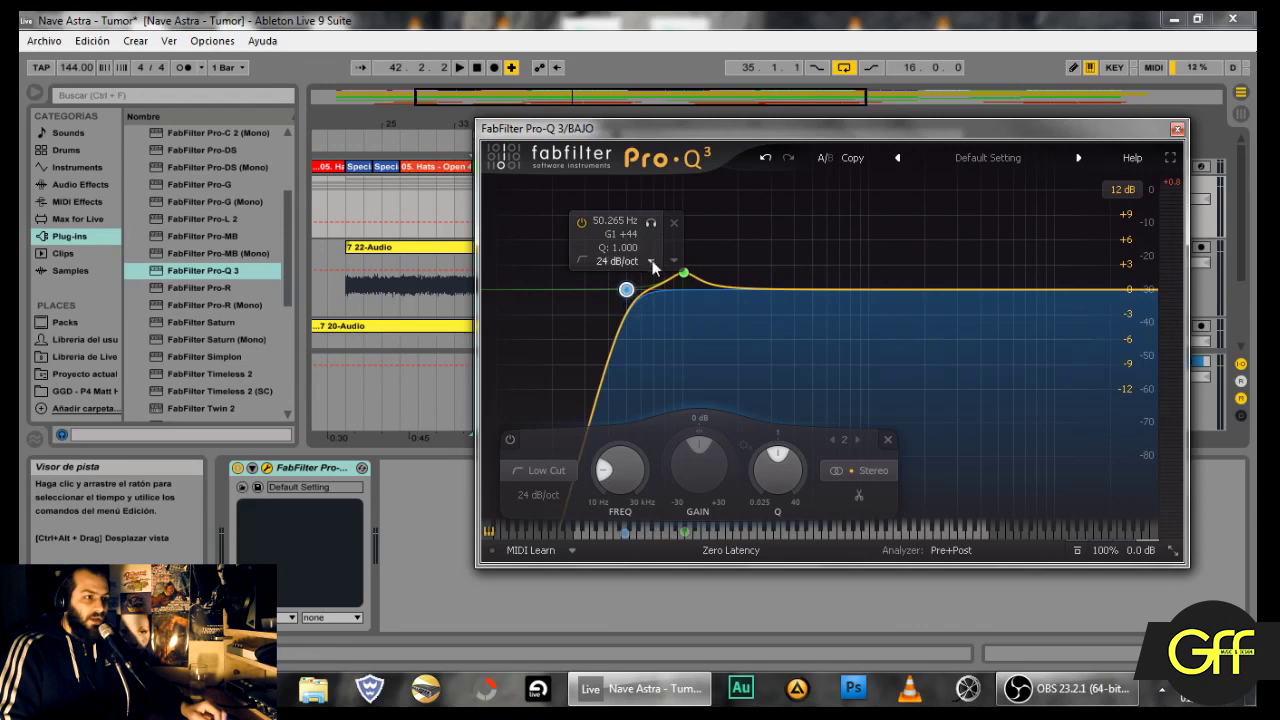
left_click(883, 474)
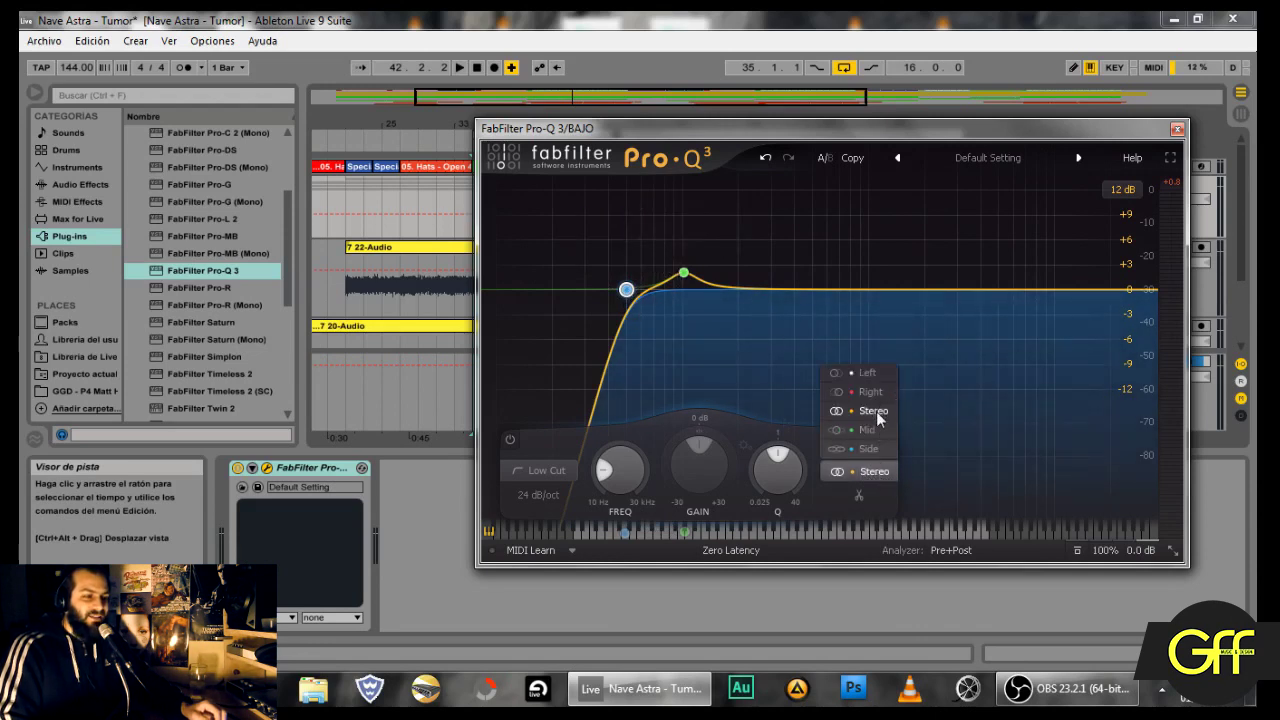
left_click(684, 277)
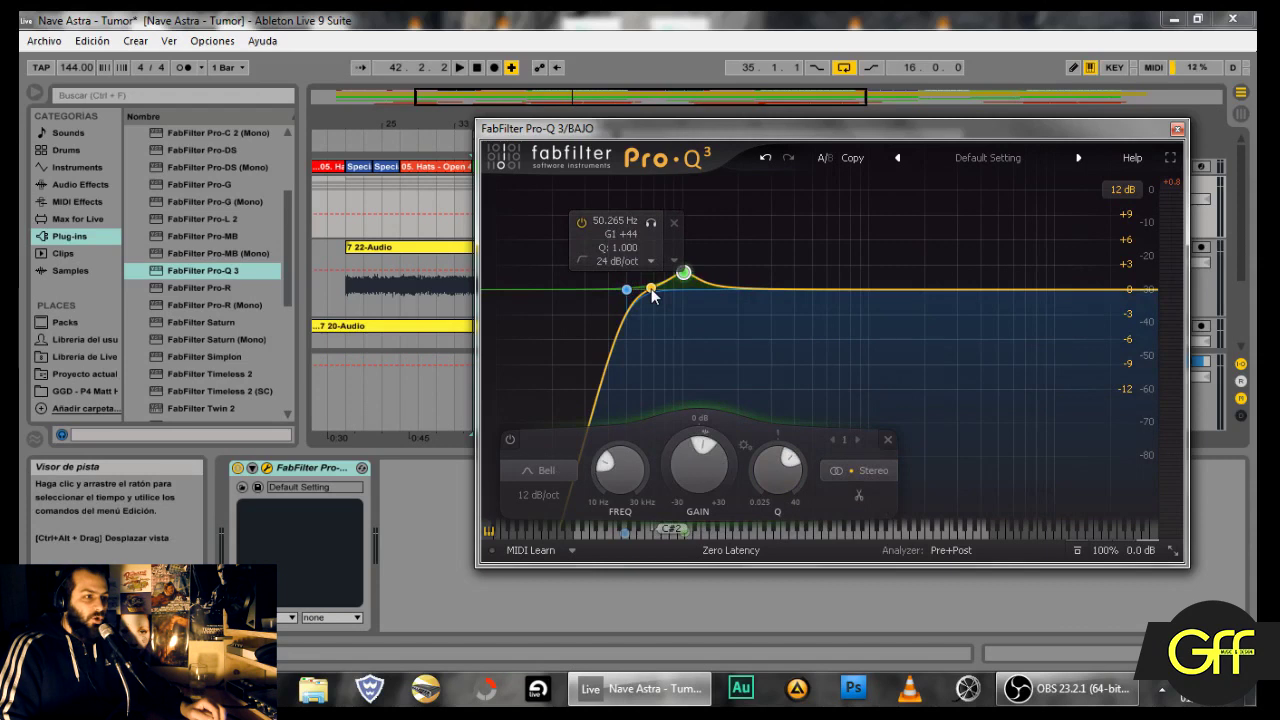
Step: Add a bell band that affects only the Side signal, at about 102 Hz with about -3.2 dB gain
left_click(651, 290)
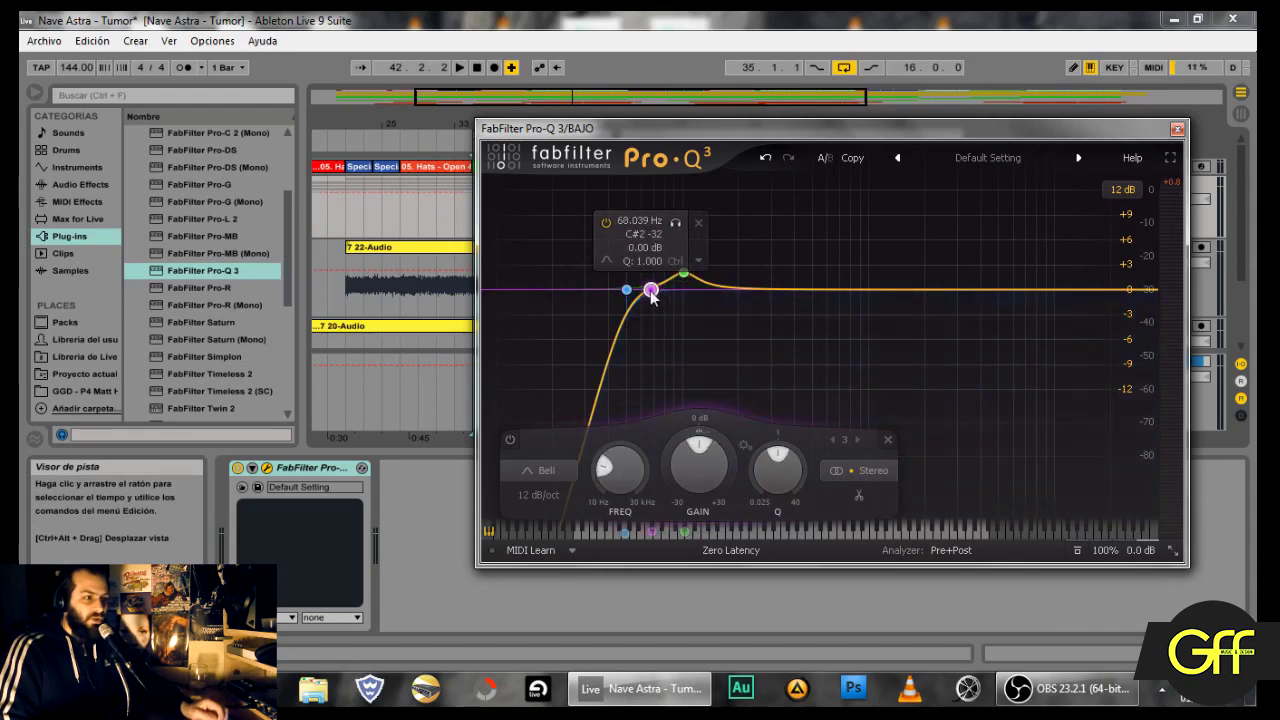
left_click(874, 471)
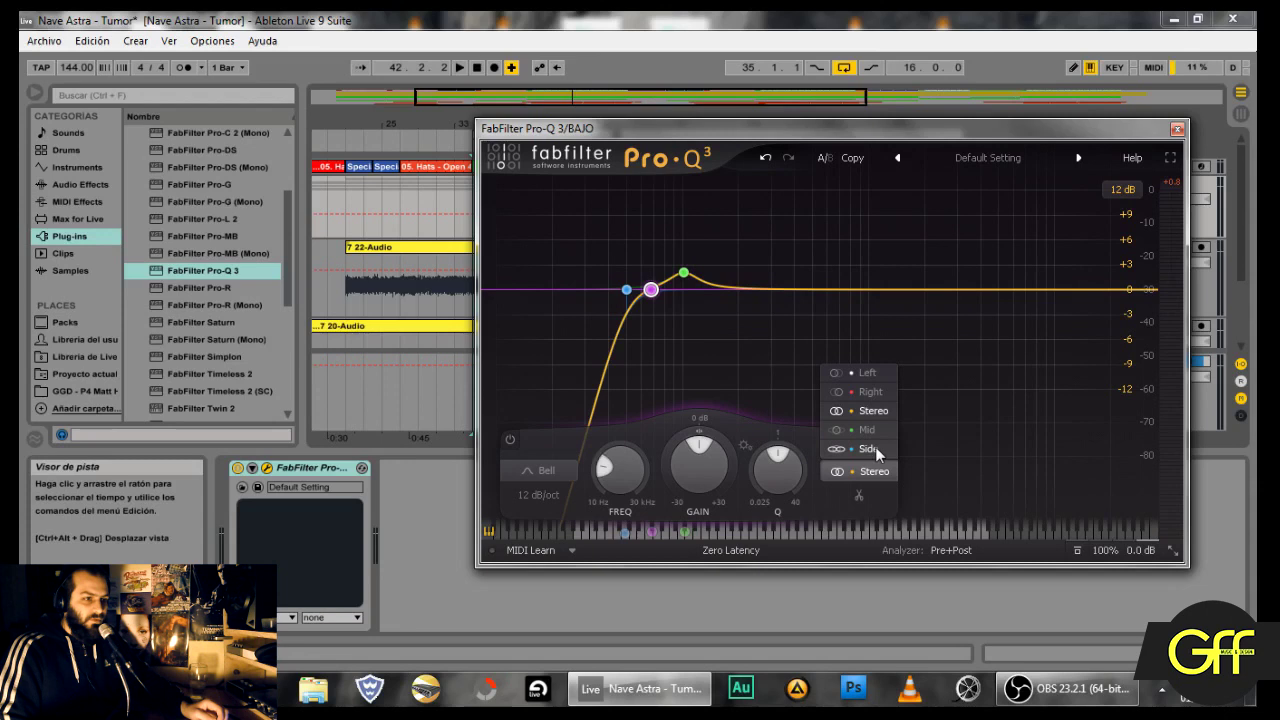
left_click(875, 446)
mouse_move(658, 298)
left_click_drag(651, 290, 684, 316)
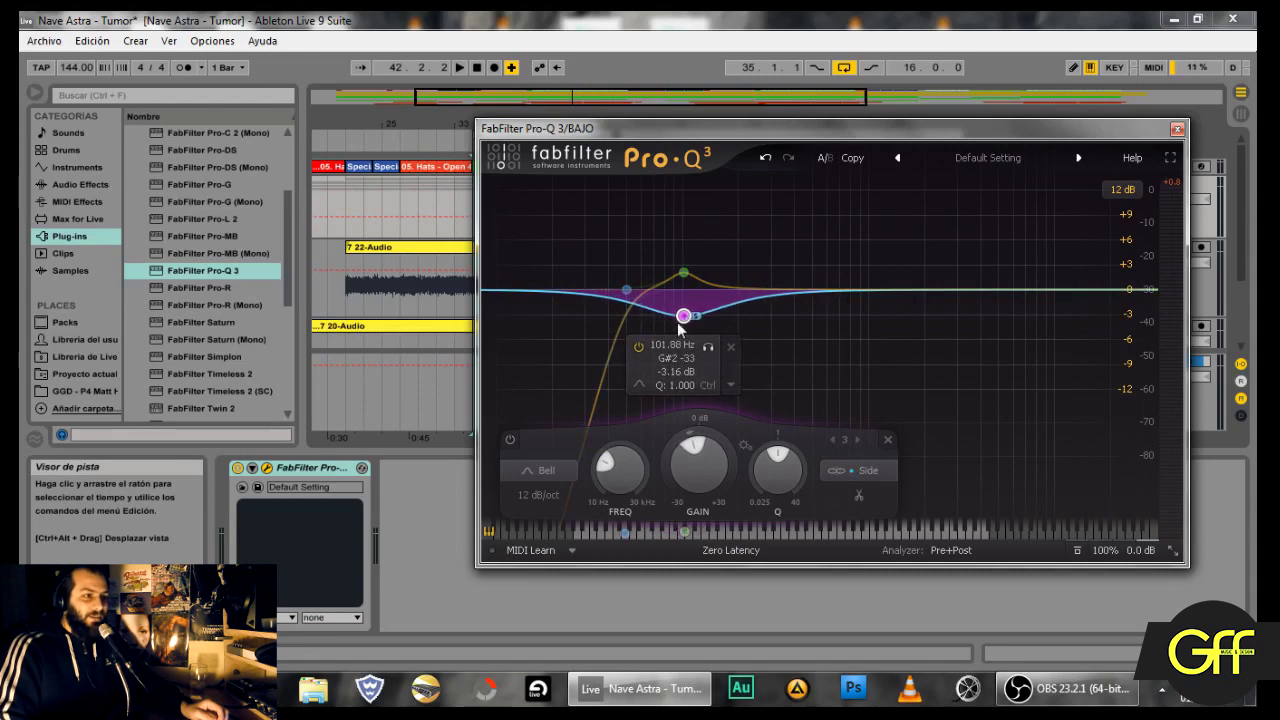
Step: Make the boosted bell band near 102 Hz affect only the Mid signal
mouse_move(690, 287)
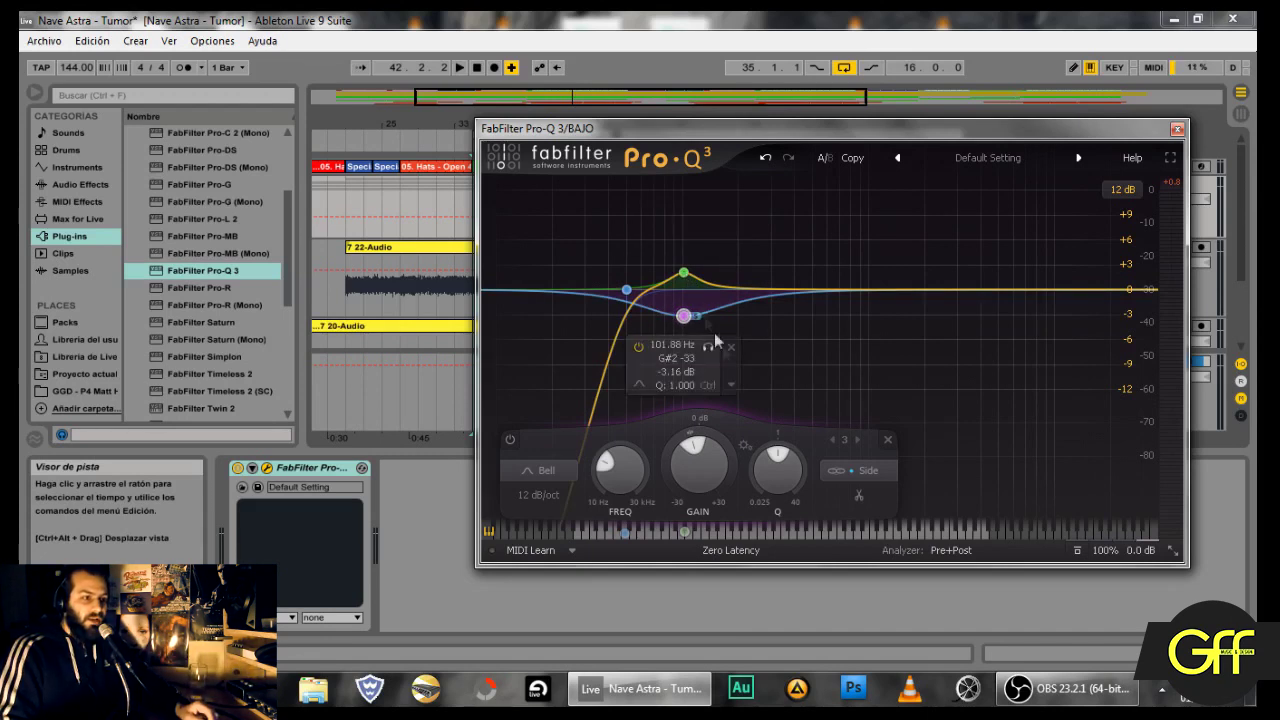
left_click(685, 277)
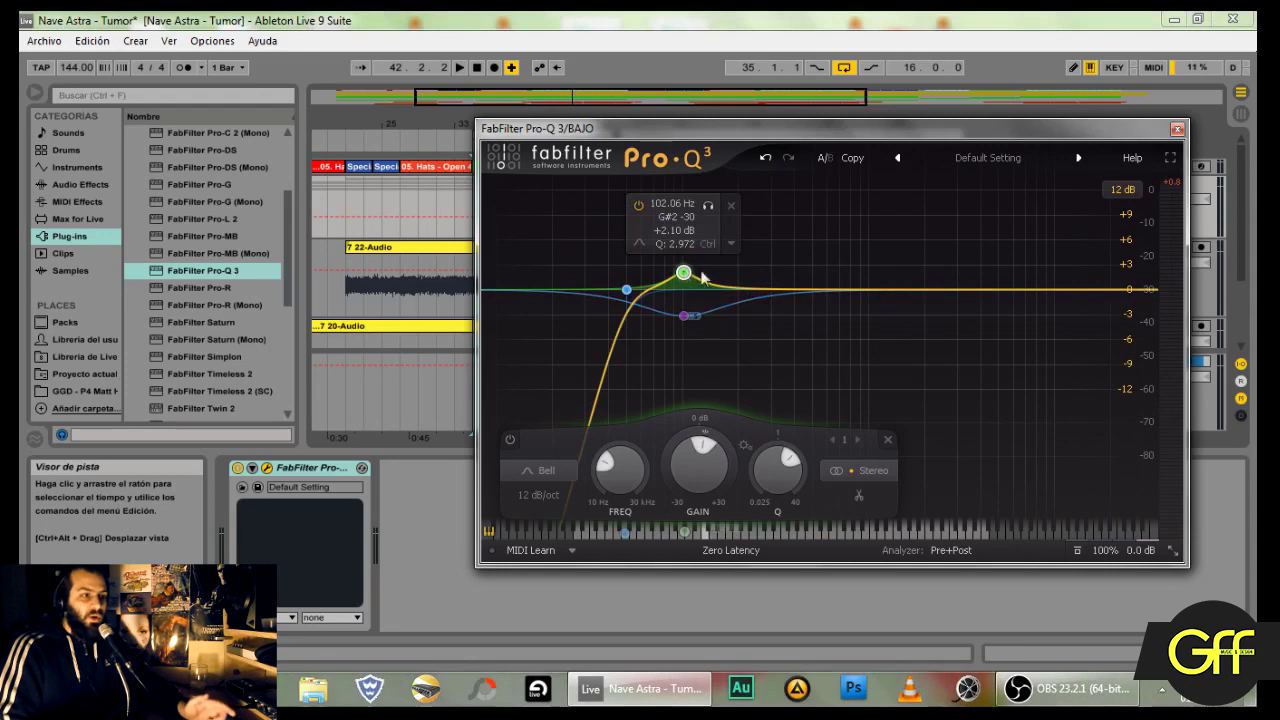
left_click(860, 470)
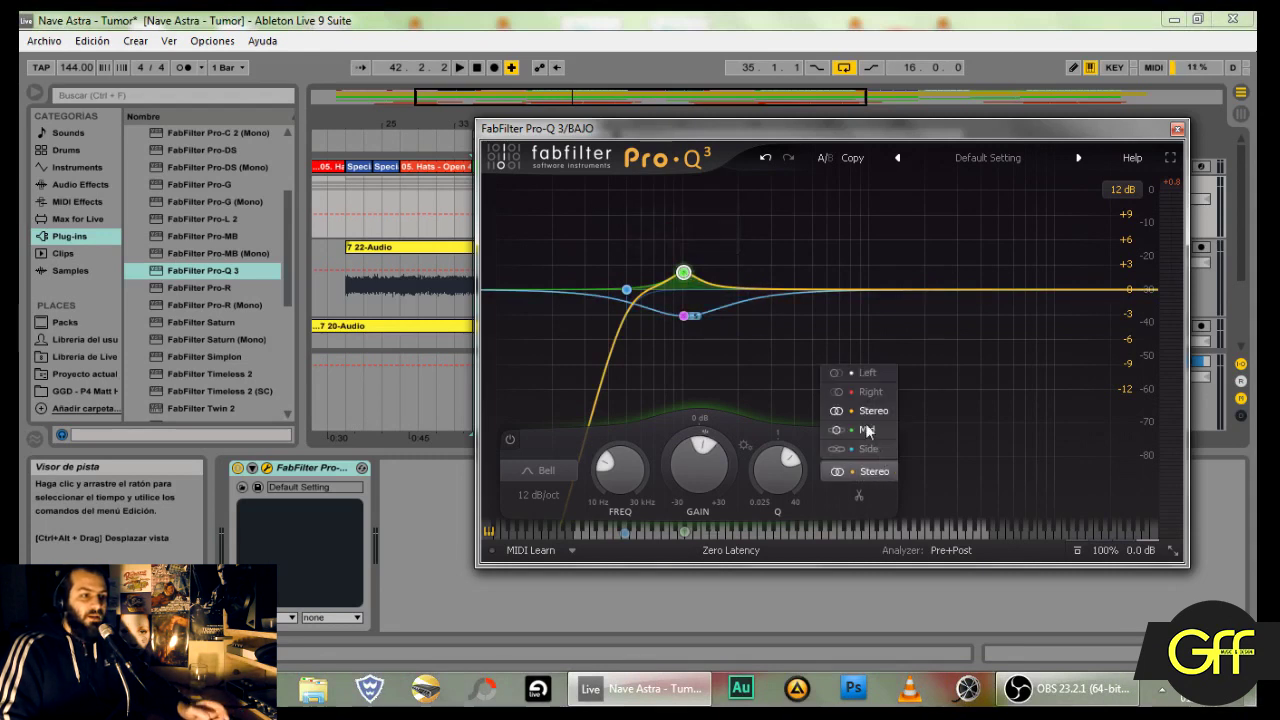
left_click(867, 430)
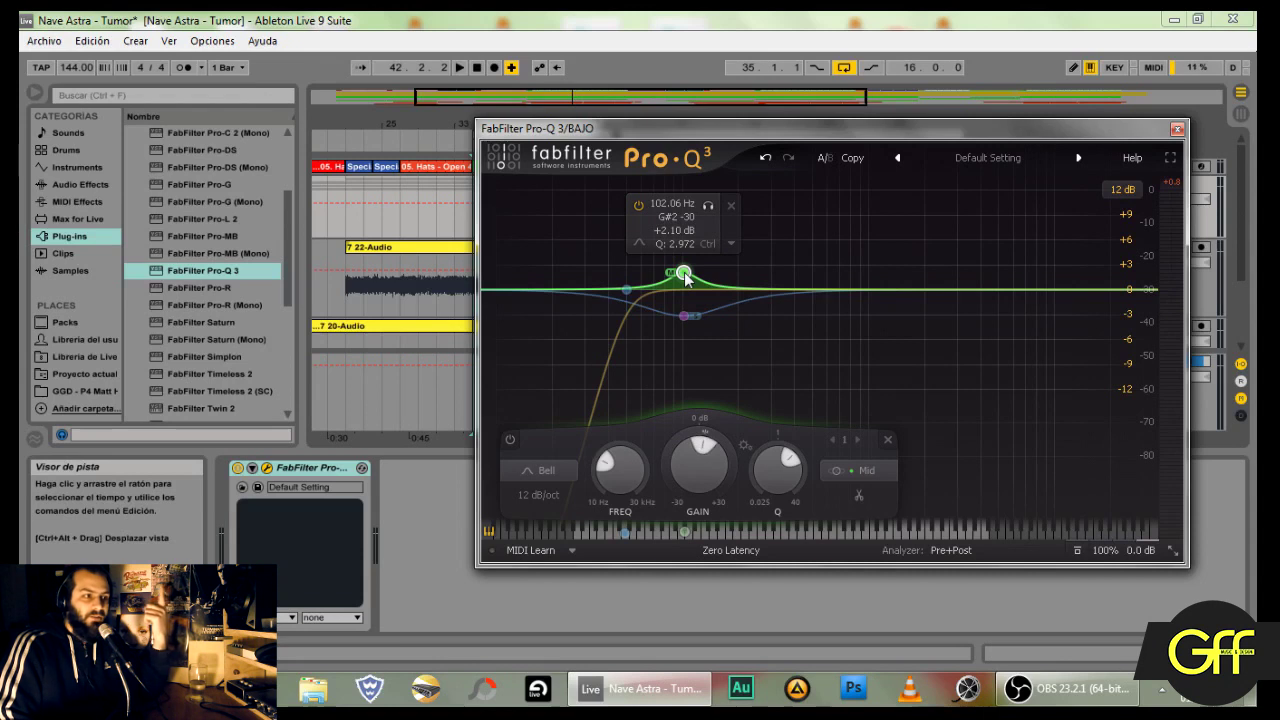
left_click(683, 316)
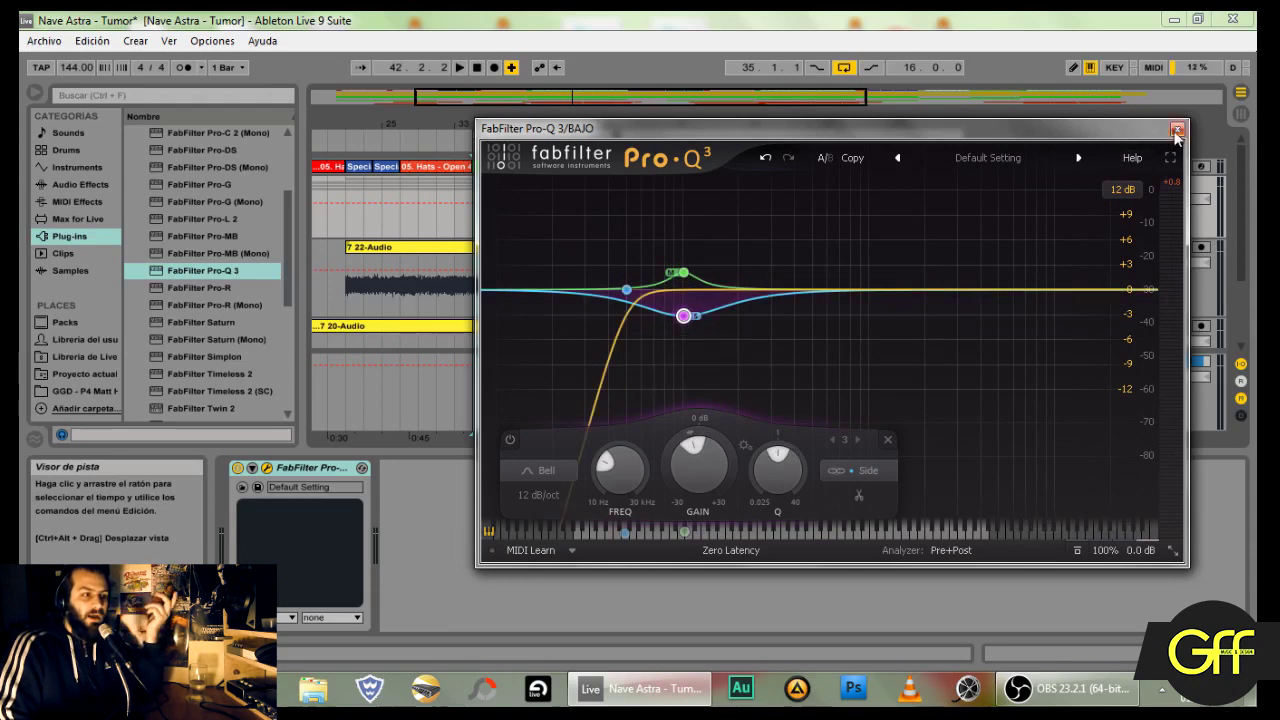
mouse_move(630, 290)
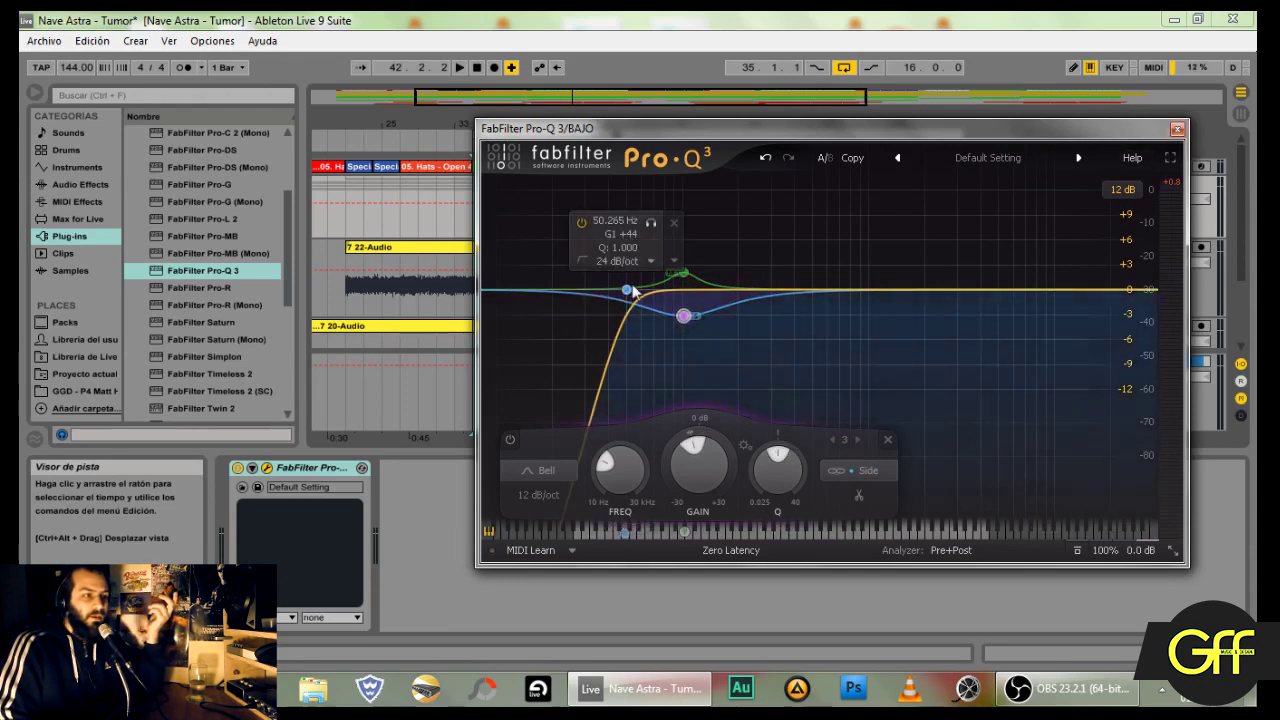
left_click(626, 290)
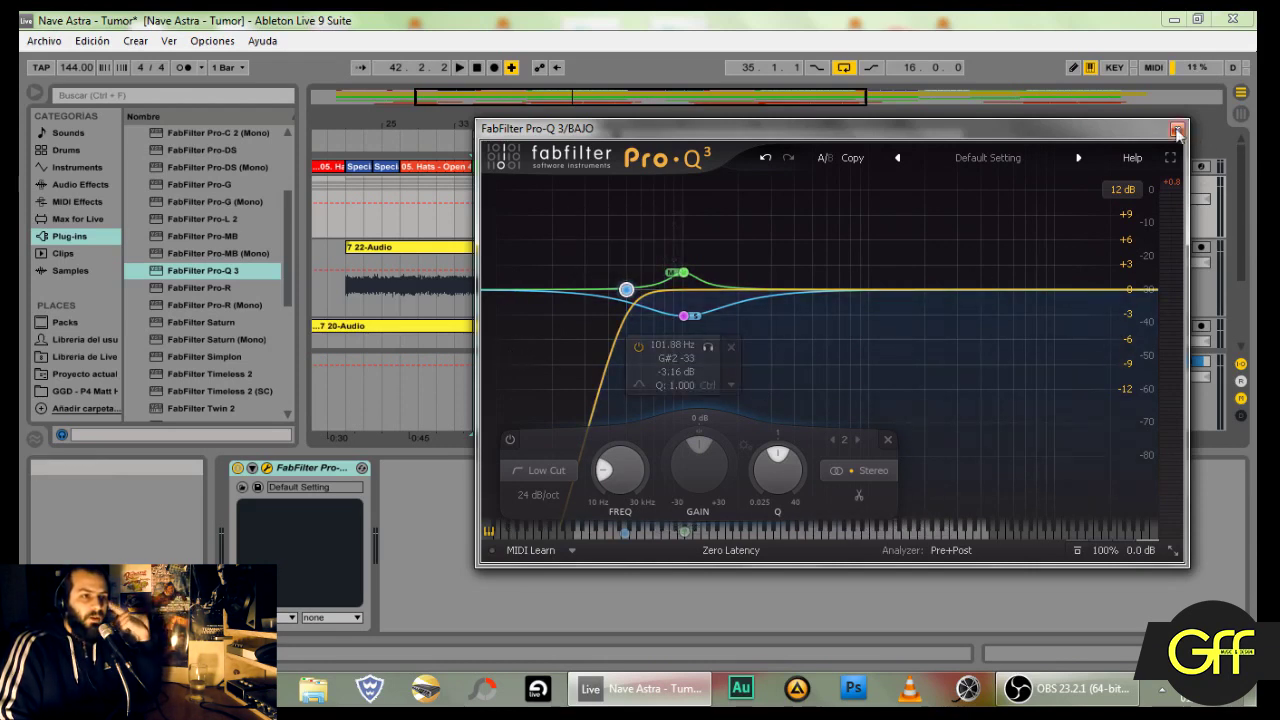
Step: Play the song from bar 35 and, while auditioning the Side band in isolation, move it to about 105 Hz
left_click_drag(967, 145, 897, 364)
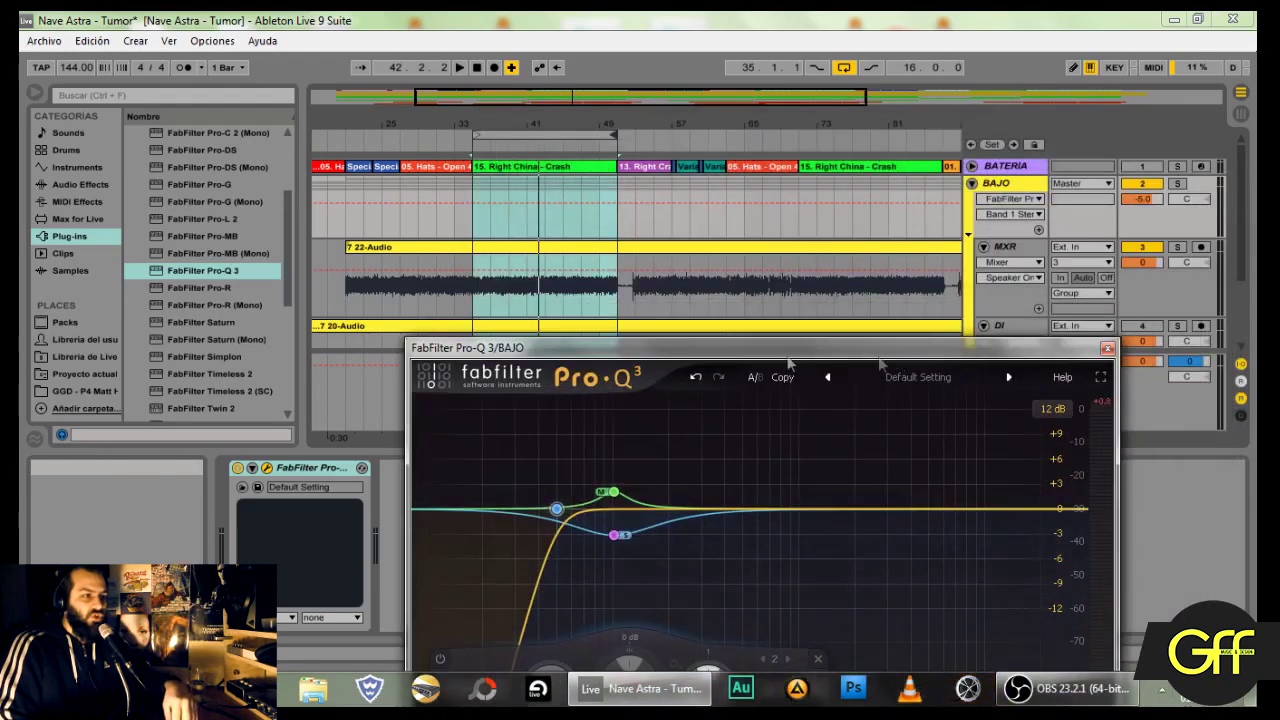
left_click(482, 292)
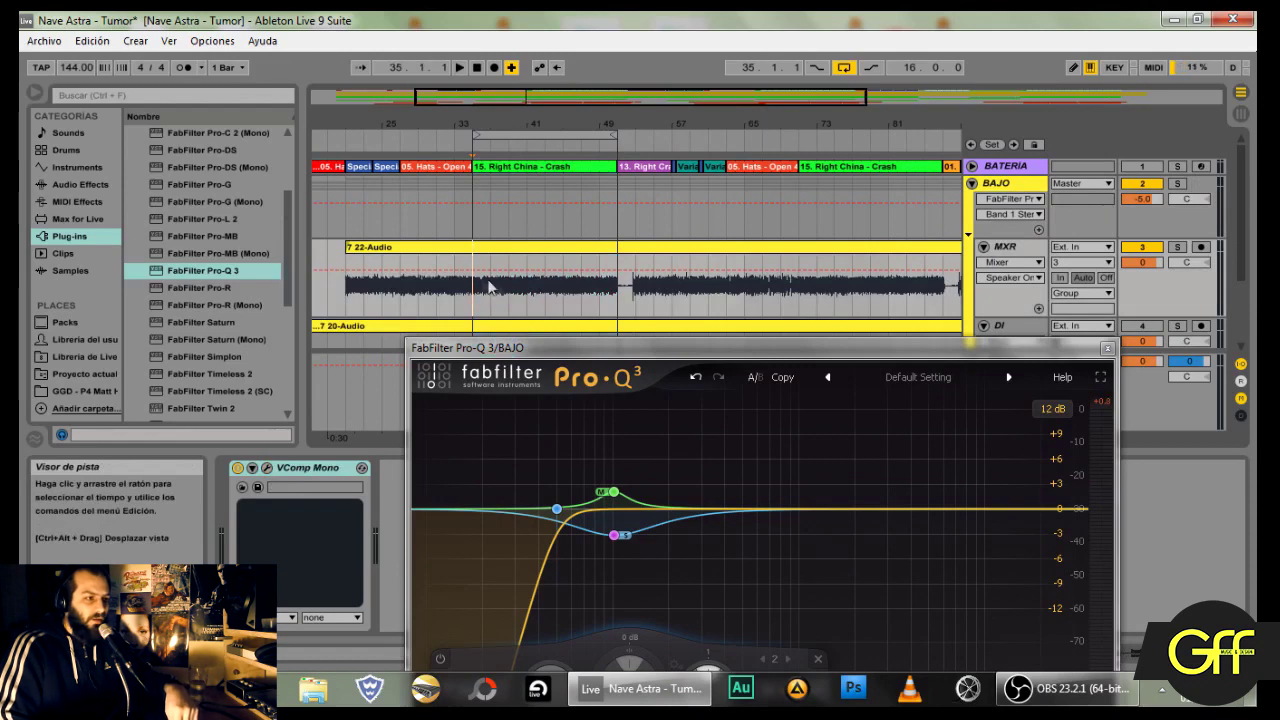
key("space")
left_click_drag(733, 348, 611, 104)
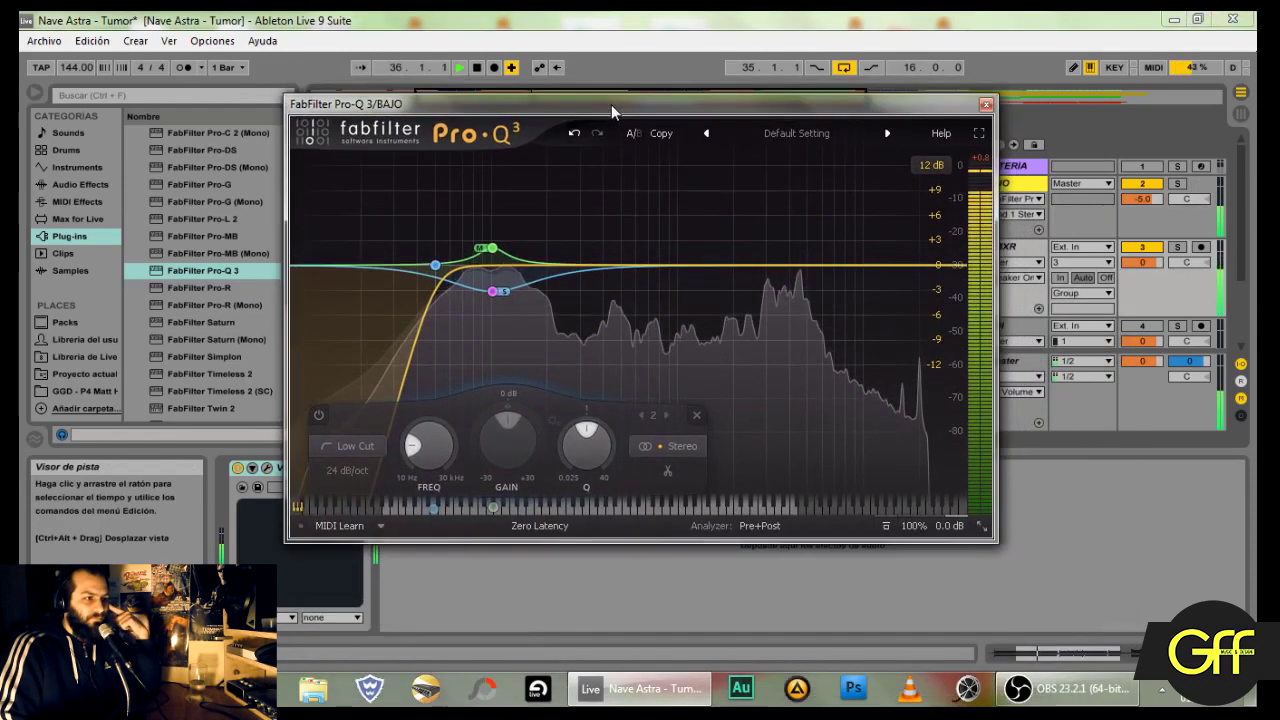
mouse_move(492, 291)
left_click(517, 324)
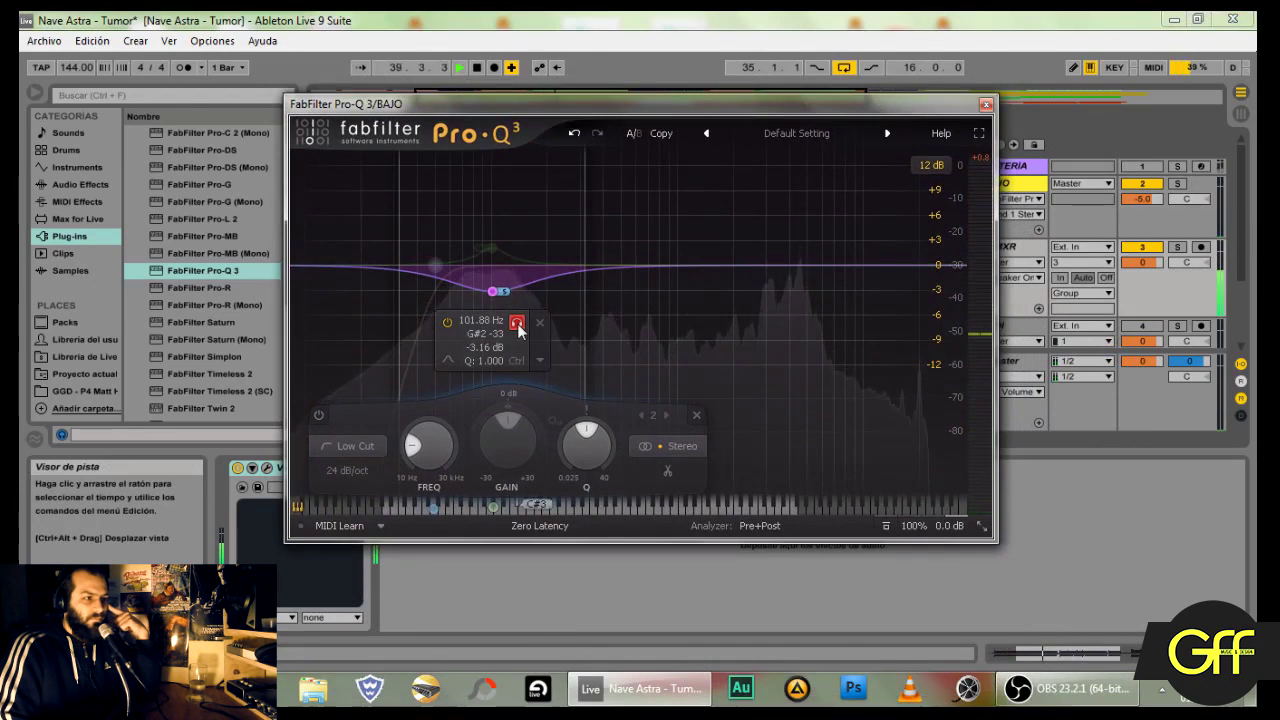
left_click(519, 338)
mouse_move(518, 334)
left_mouse_down()
mouse_move(521, 349)
mouse_move(519, 328)
left_mouse_up()
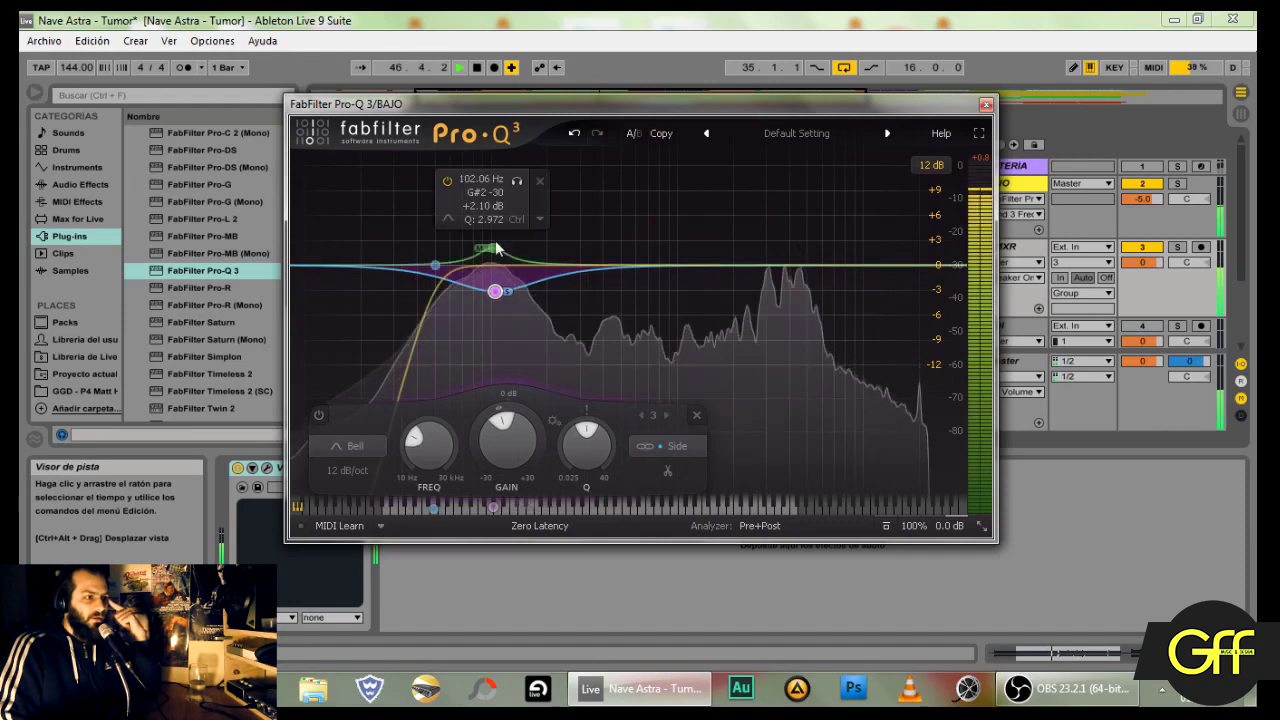
Step: Audition the Mid band in isolation, then stop playback and close the BAJO equalizer
left_click_drag(517, 183, 460, 203)
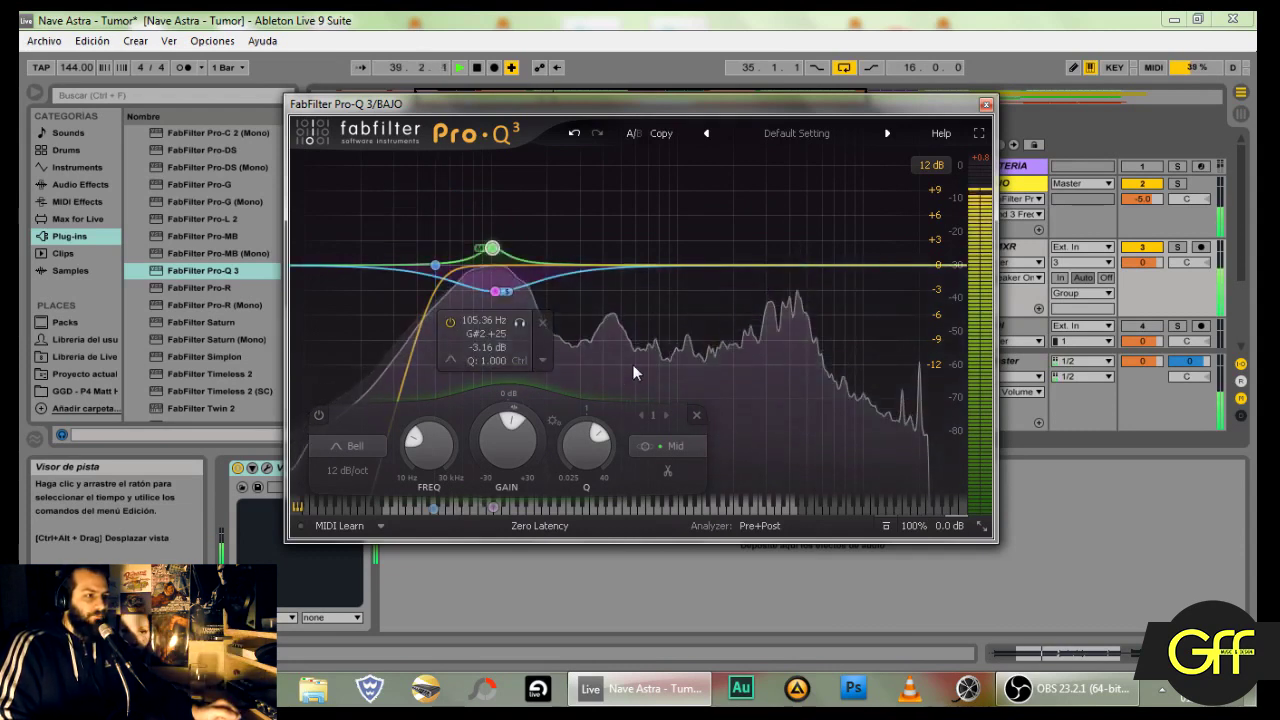
key("space")
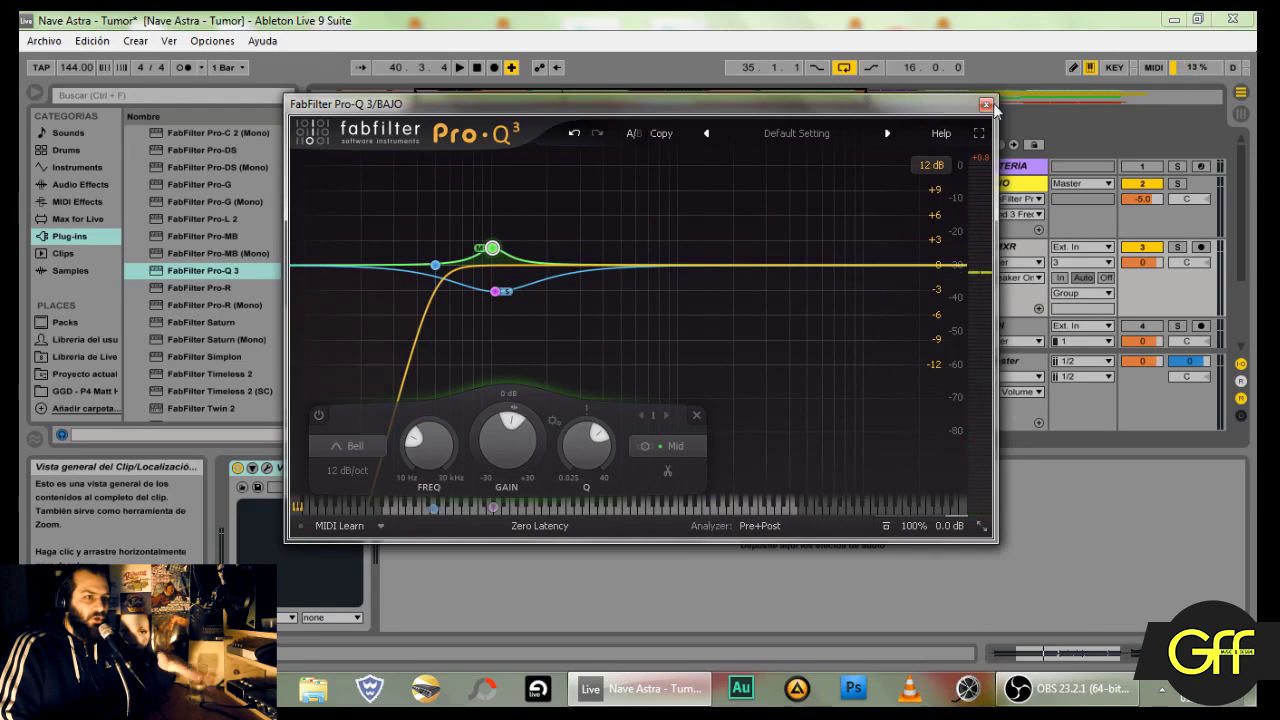
left_click(987, 106)
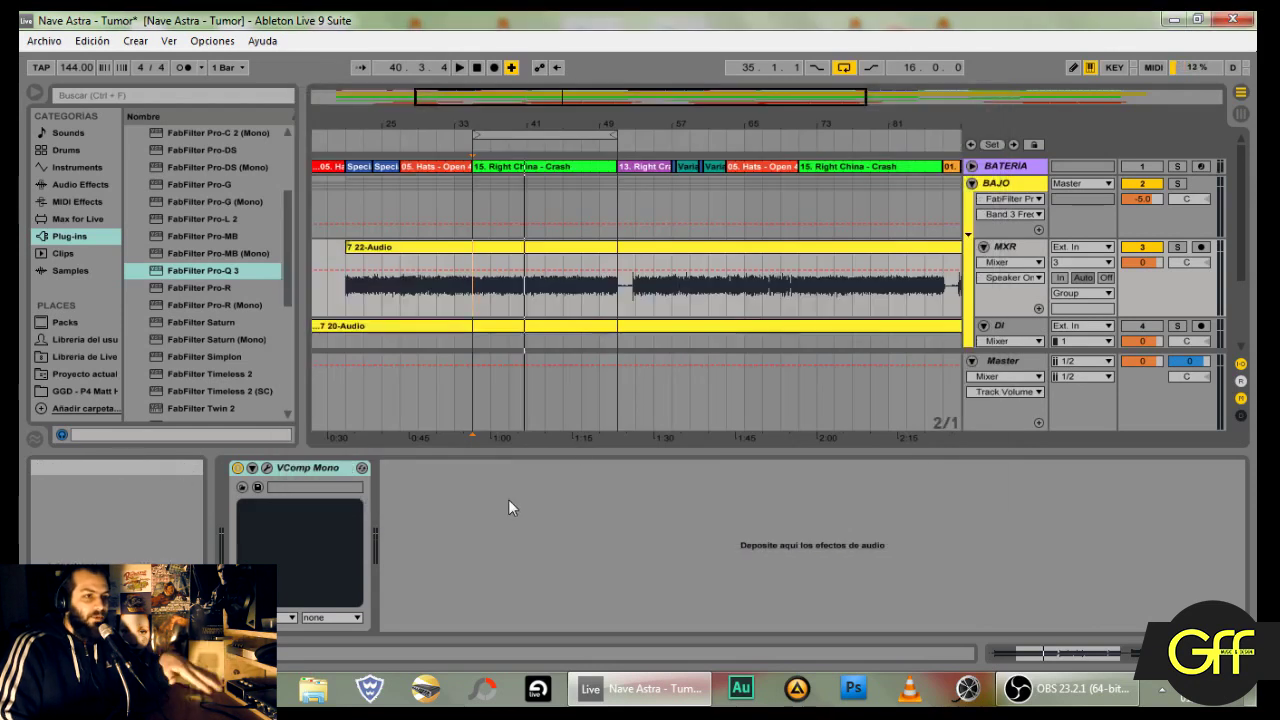
Step: Open the FabFilter Pro-Q 3 equalizer on the BATERÍA track
left_click(1009, 167)
left_click(605, 468)
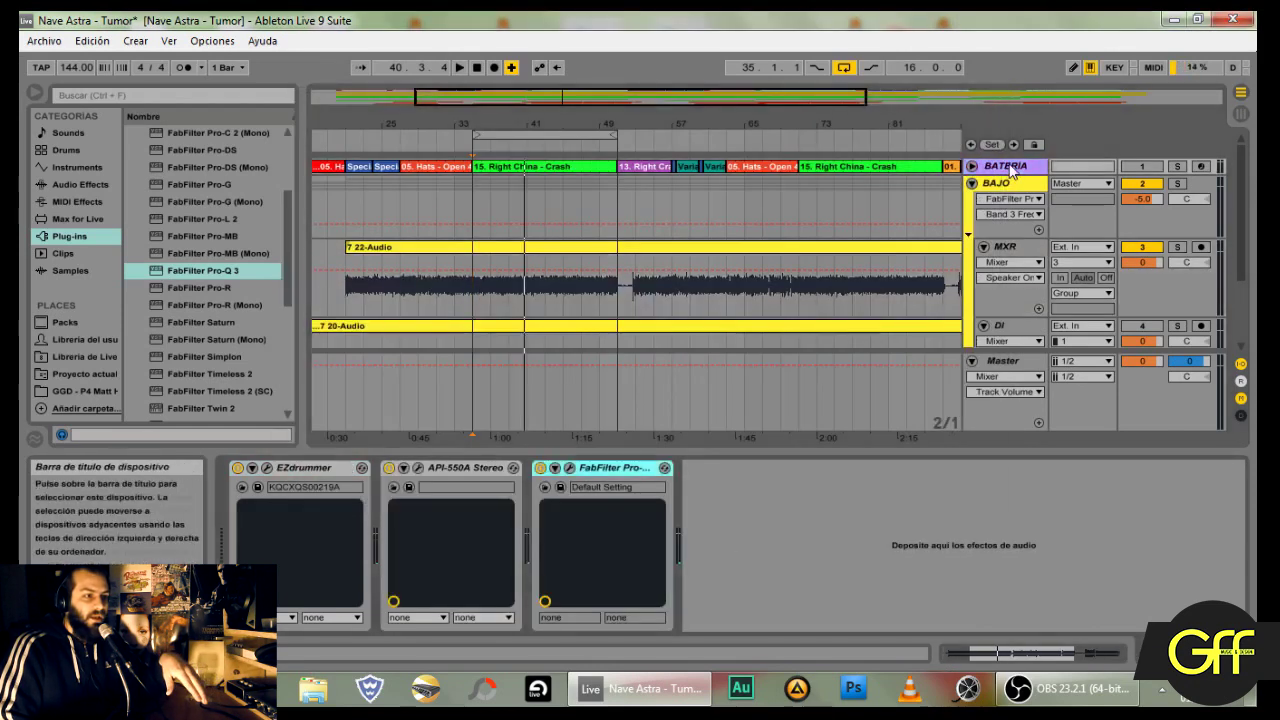
left_click(322, 470)
left_click(605, 470)
left_click(570, 468)
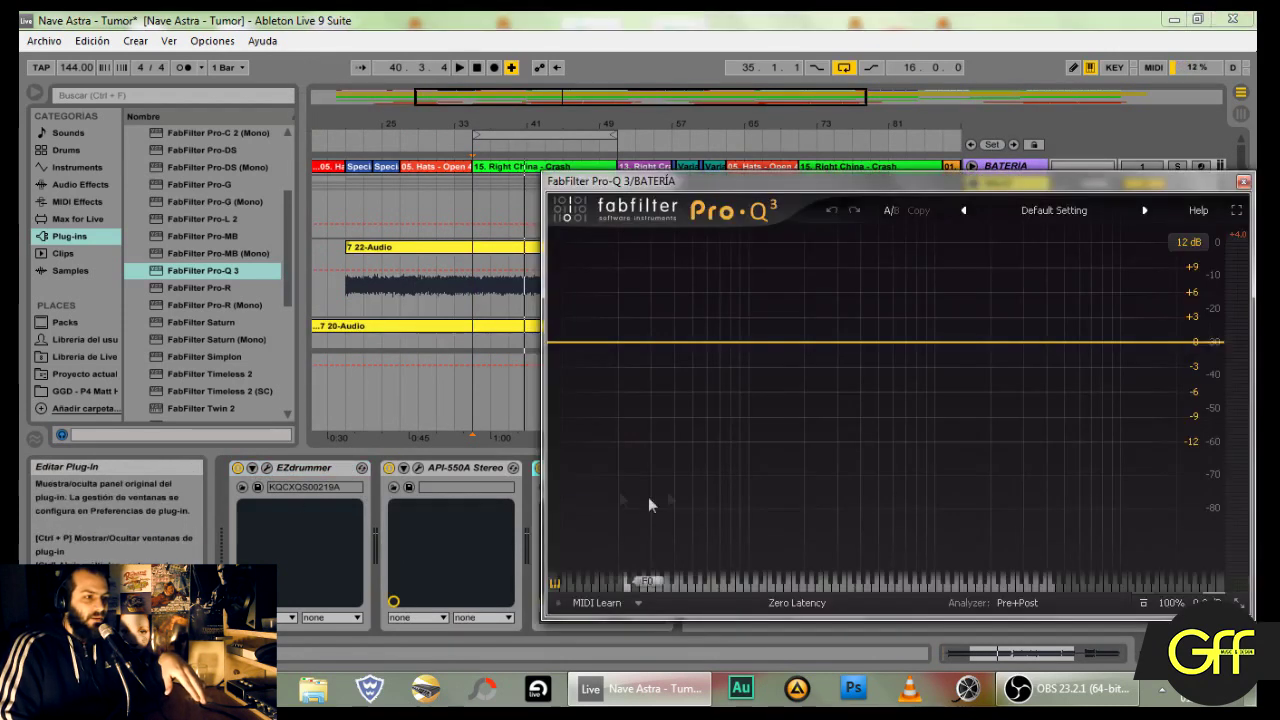
Step: Add a bell cut to the BATERÍA equalizer at about 100 Hz, with about -2.8 dB gain and a Q of about 2.1
left_click(694, 343)
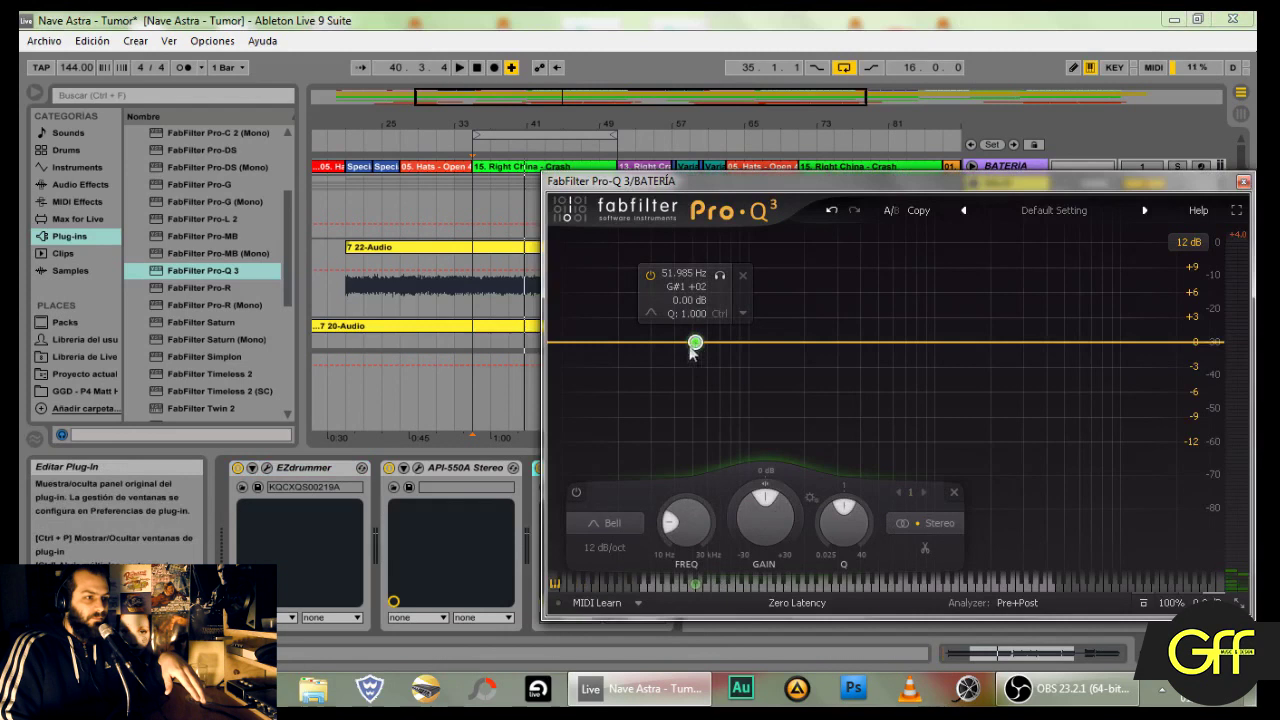
left_click_drag(696, 343, 751, 345)
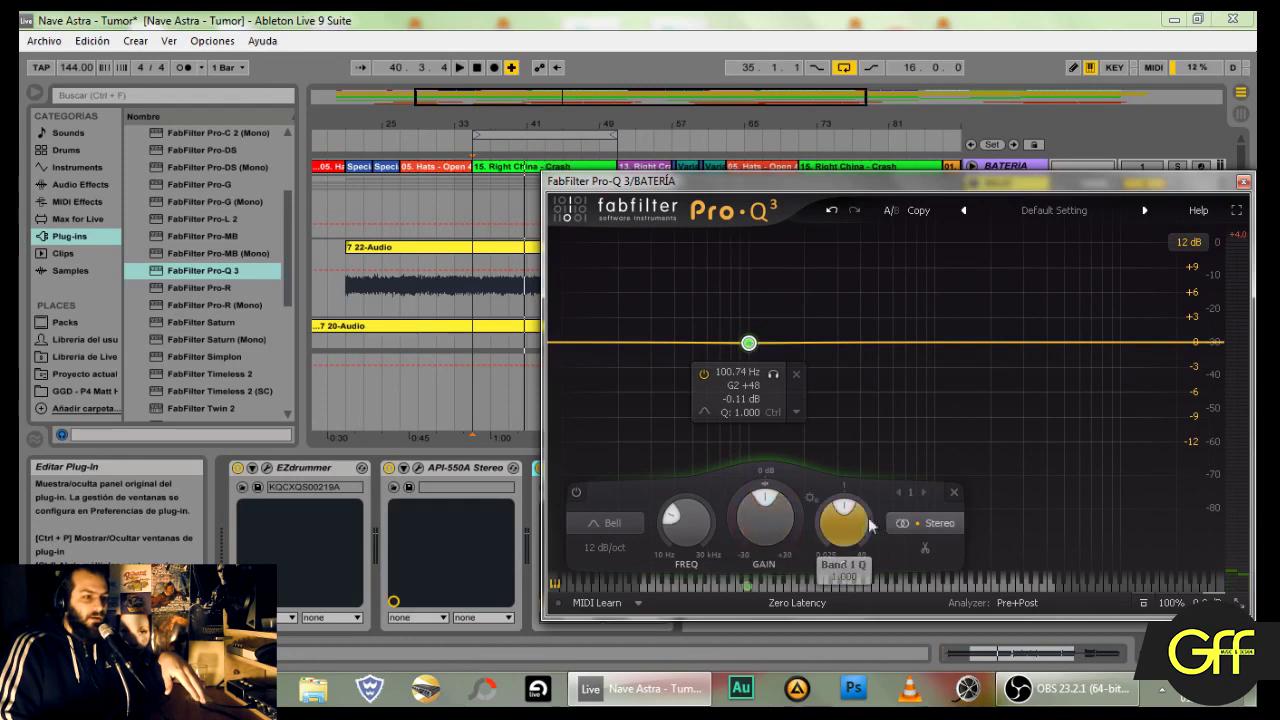
left_click_drag(855, 530, 853, 523)
left_click_drag(765, 515, 770, 568)
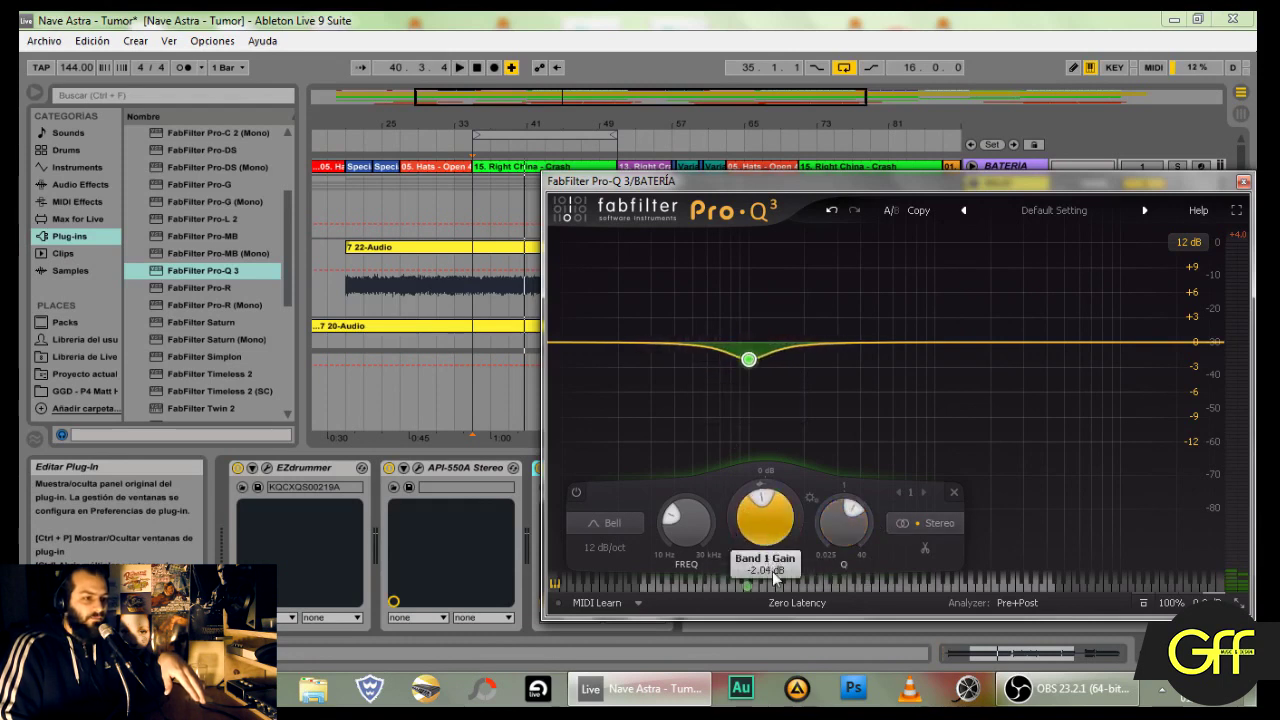
left_click_drag(773, 590, 774, 591)
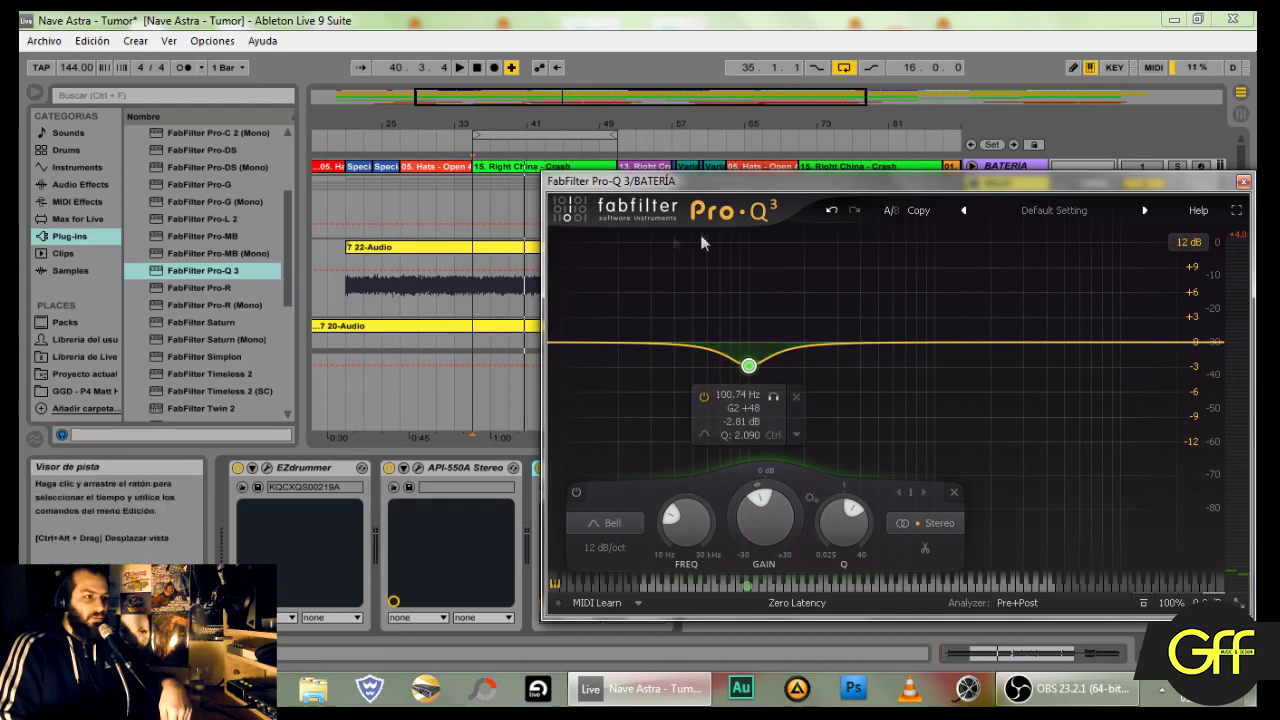
left_click_drag(705, 182, 568, 335)
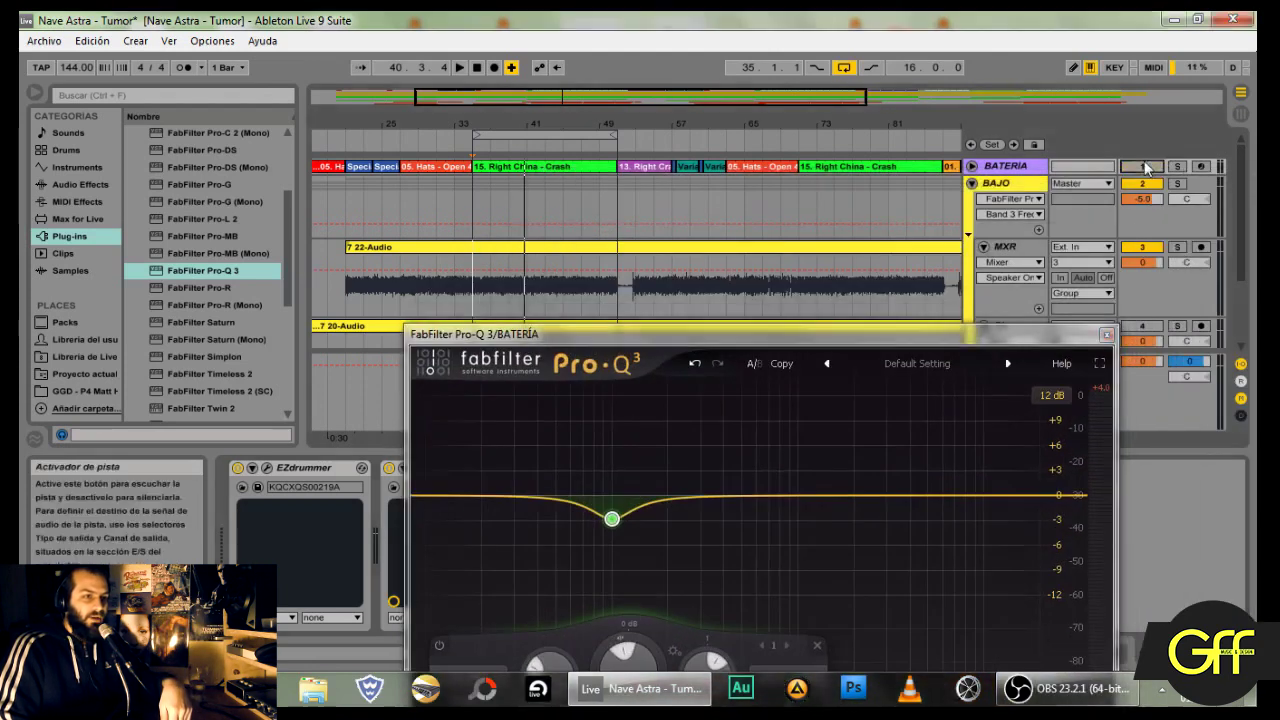
Step: Mute BAJO, play the drums from bar 35 and audition the BATERÍA equalizer's 100 Hz band in isolation
left_click(1150, 185)
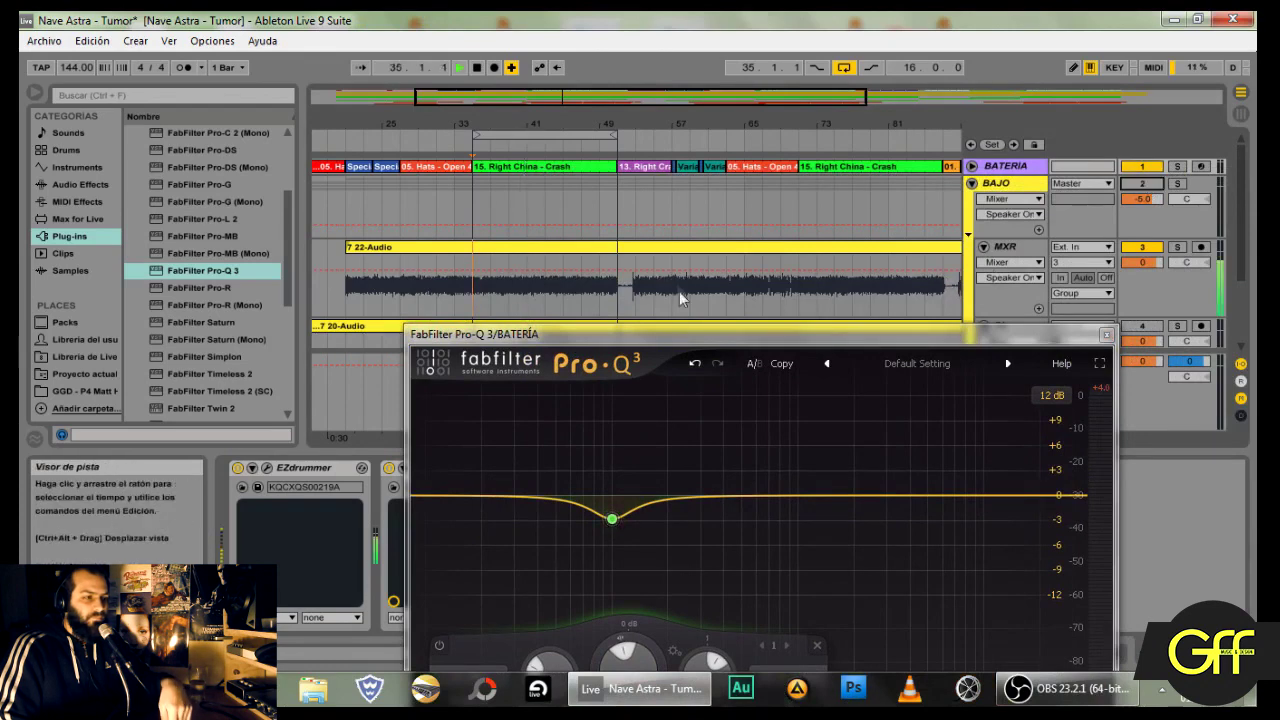
key("space")
left_click_drag(685, 330, 755, 161)
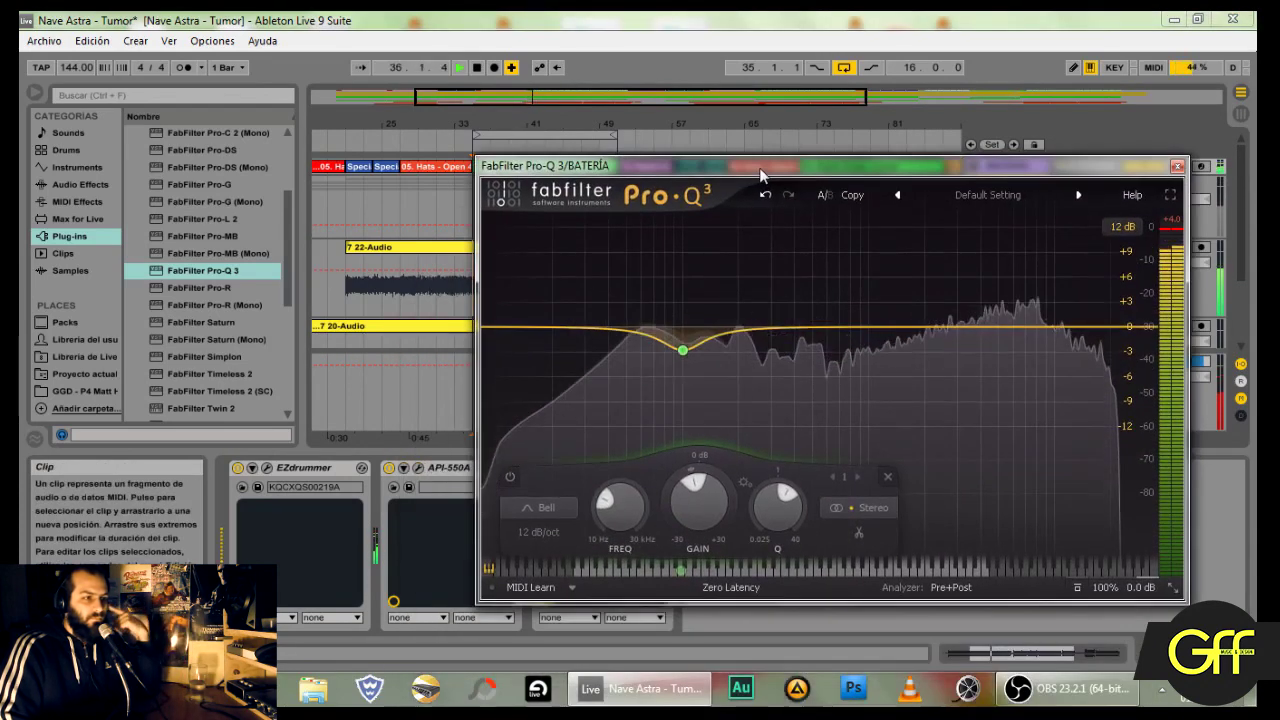
left_click(706, 382)
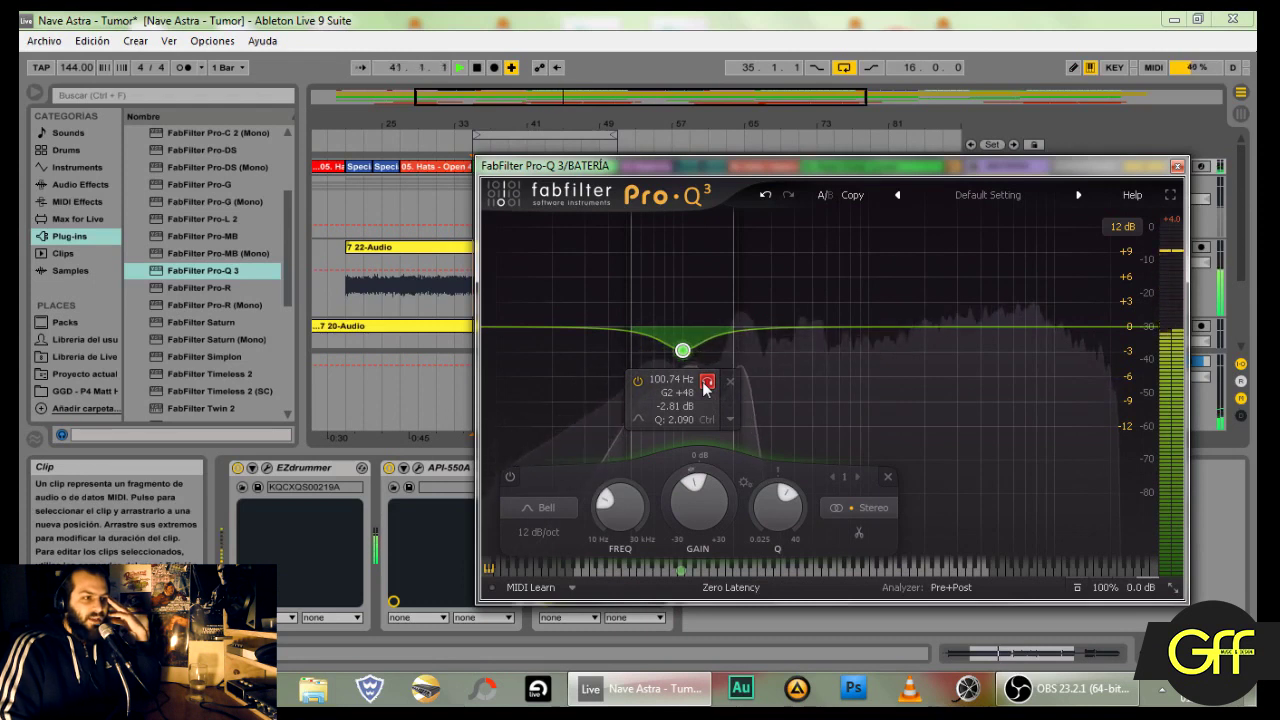
left_click(706, 383)
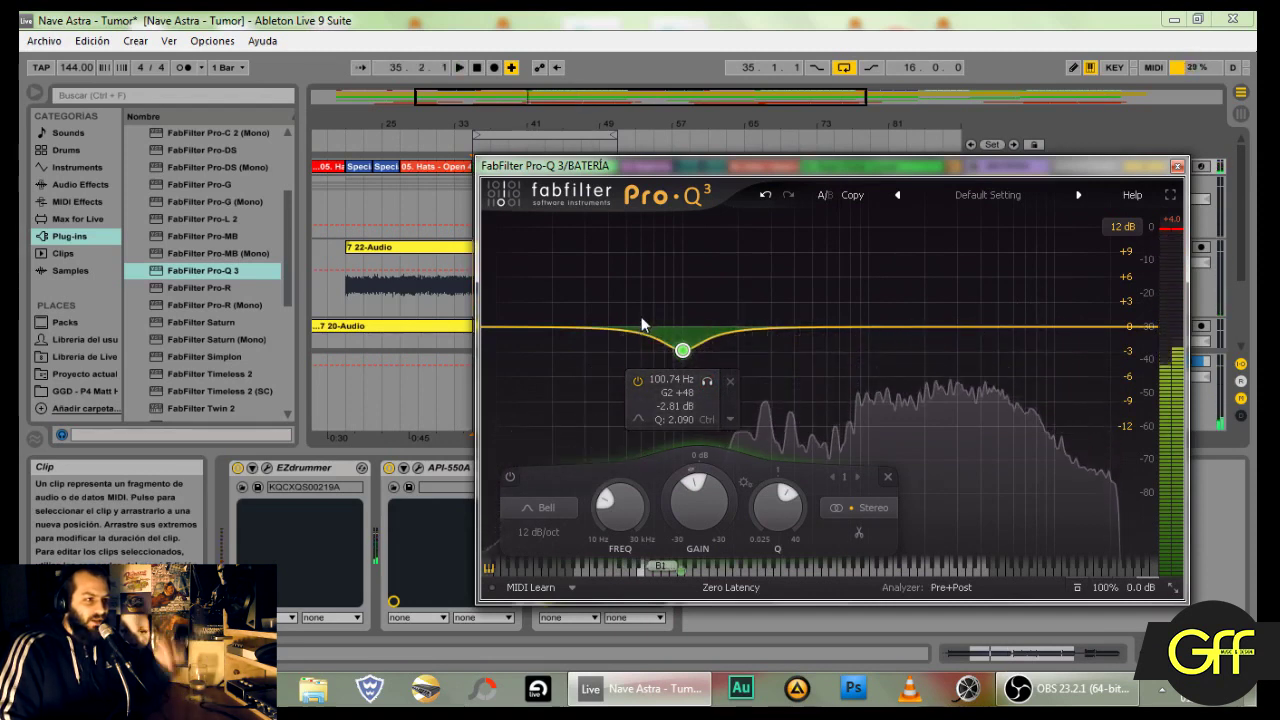
Step: Add a Mid bell boost to the BATERÍA equalizer at about 59 Hz, with about +3.1 dB gain and a Q of about 3
double_click(640, 336)
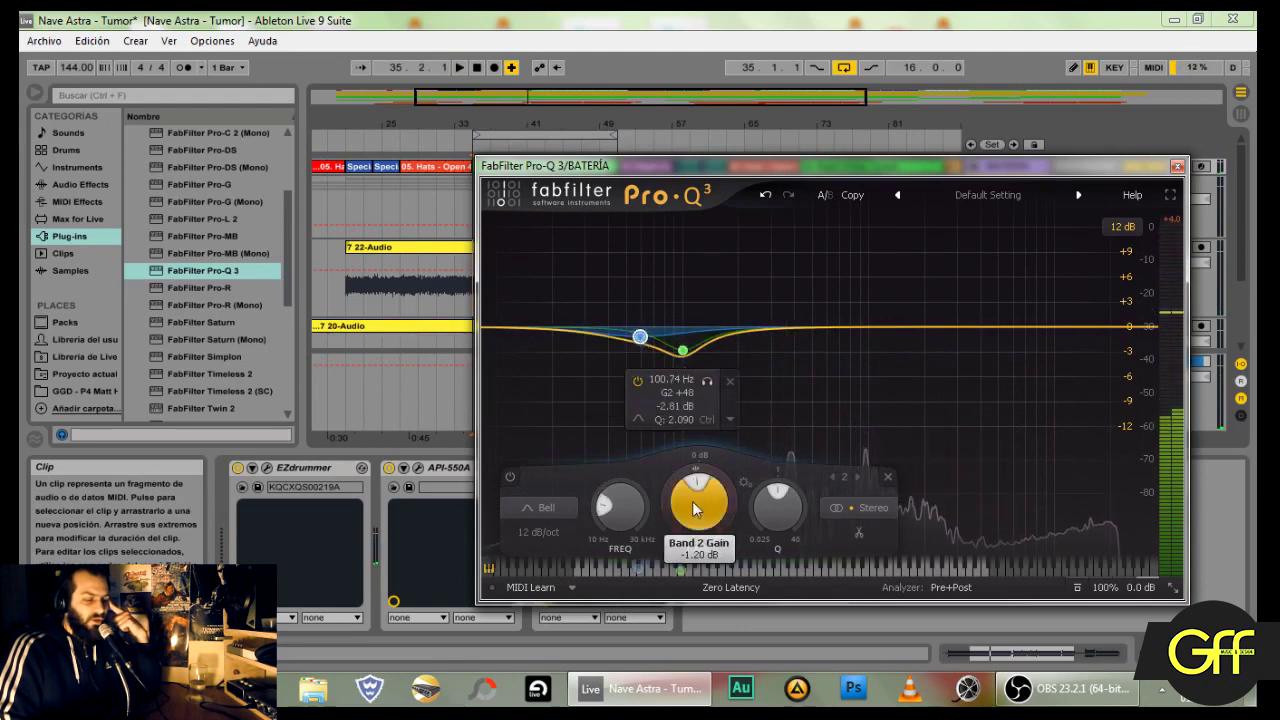
left_click_drag(694, 503, 689, 489)
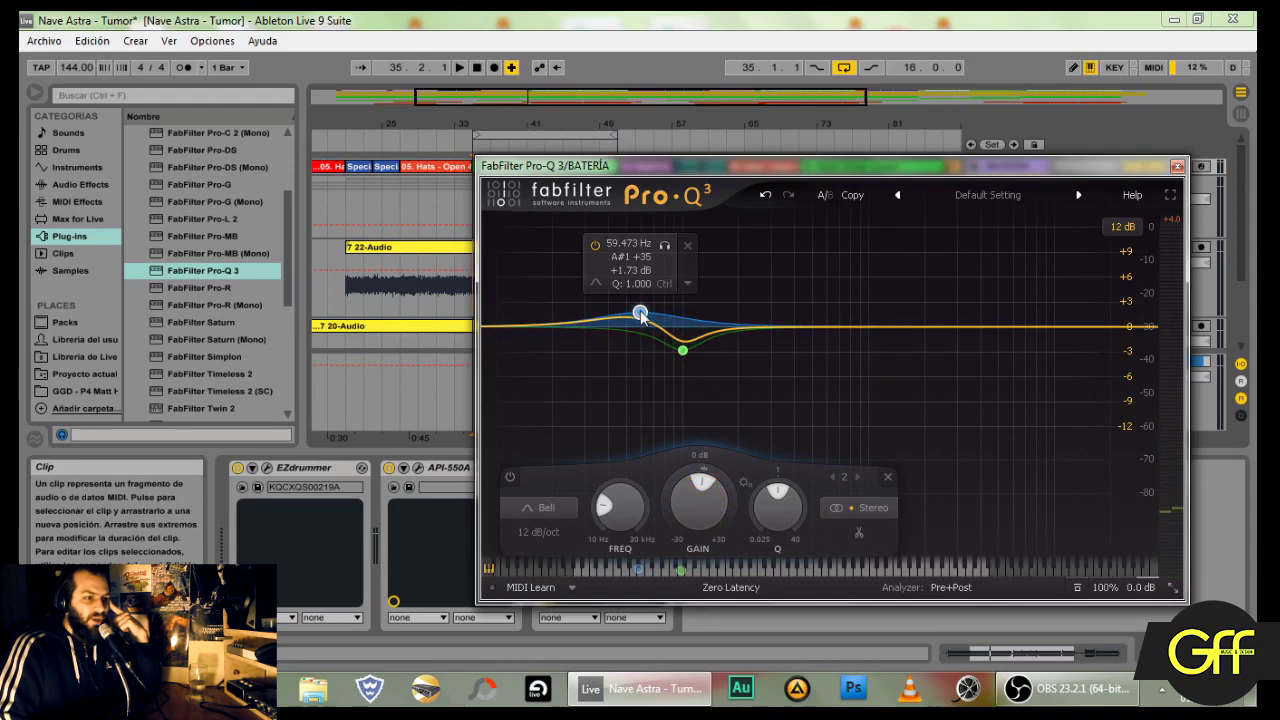
left_click(870, 508)
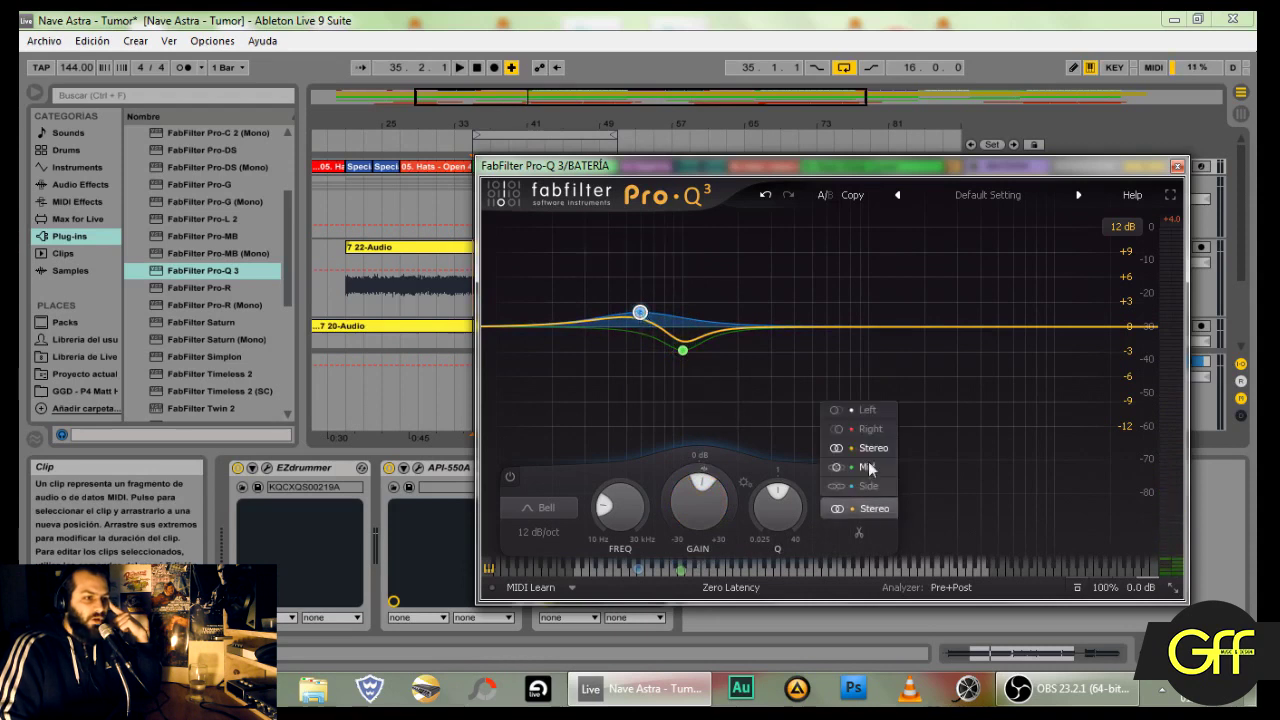
left_click(866, 467)
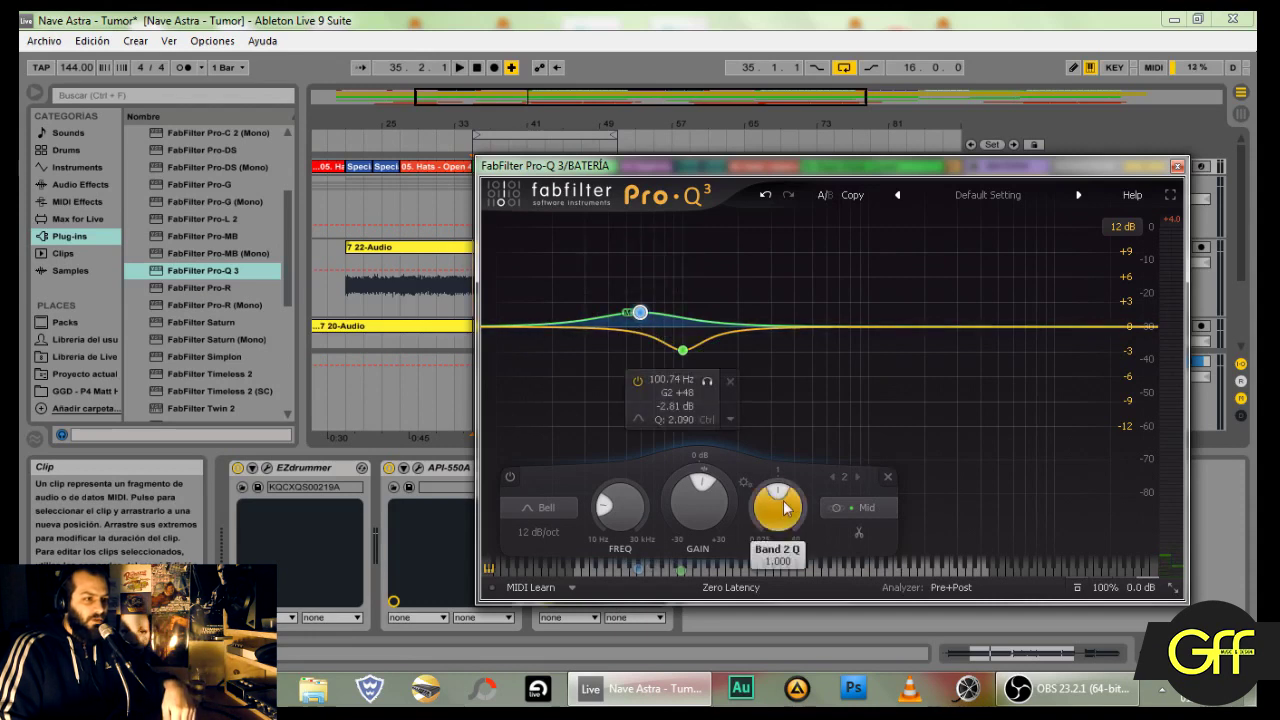
left_click_drag(772, 525, 800, 505)
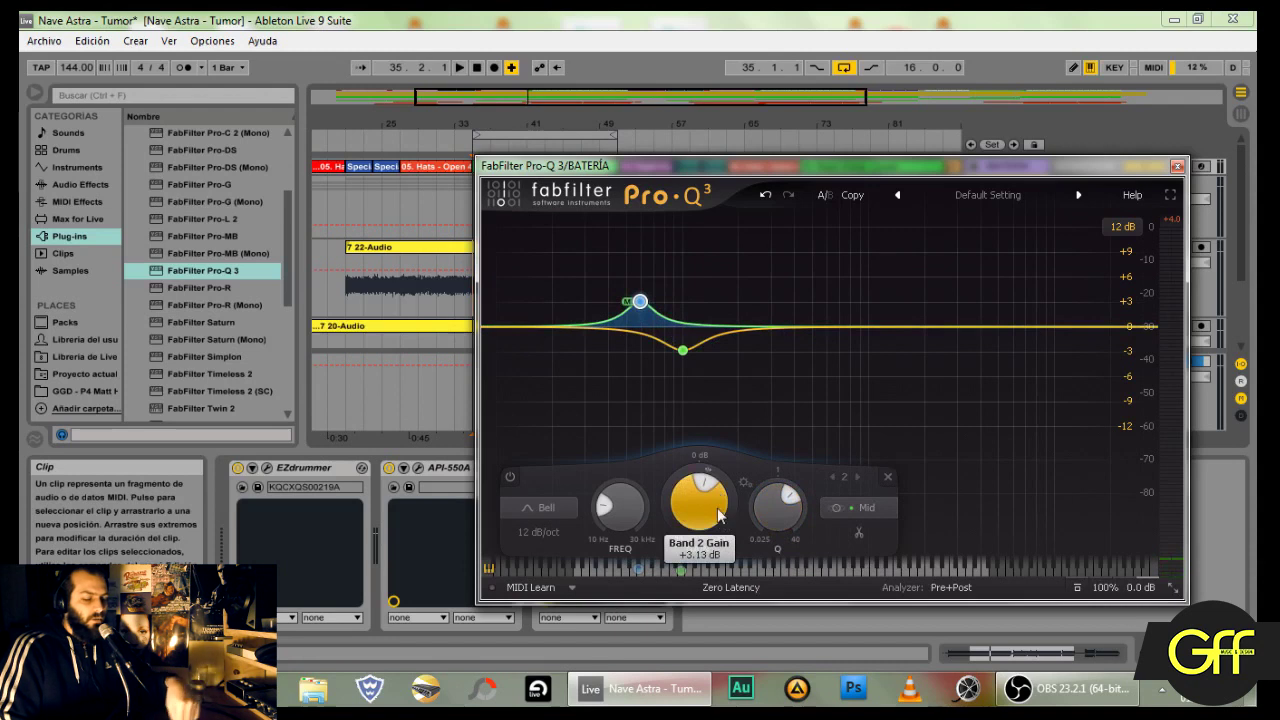
Step: Play the drums from bar 35, compare the sound with the 59 Hz Mid band bypassed and enabled, and stop playback
key("space")
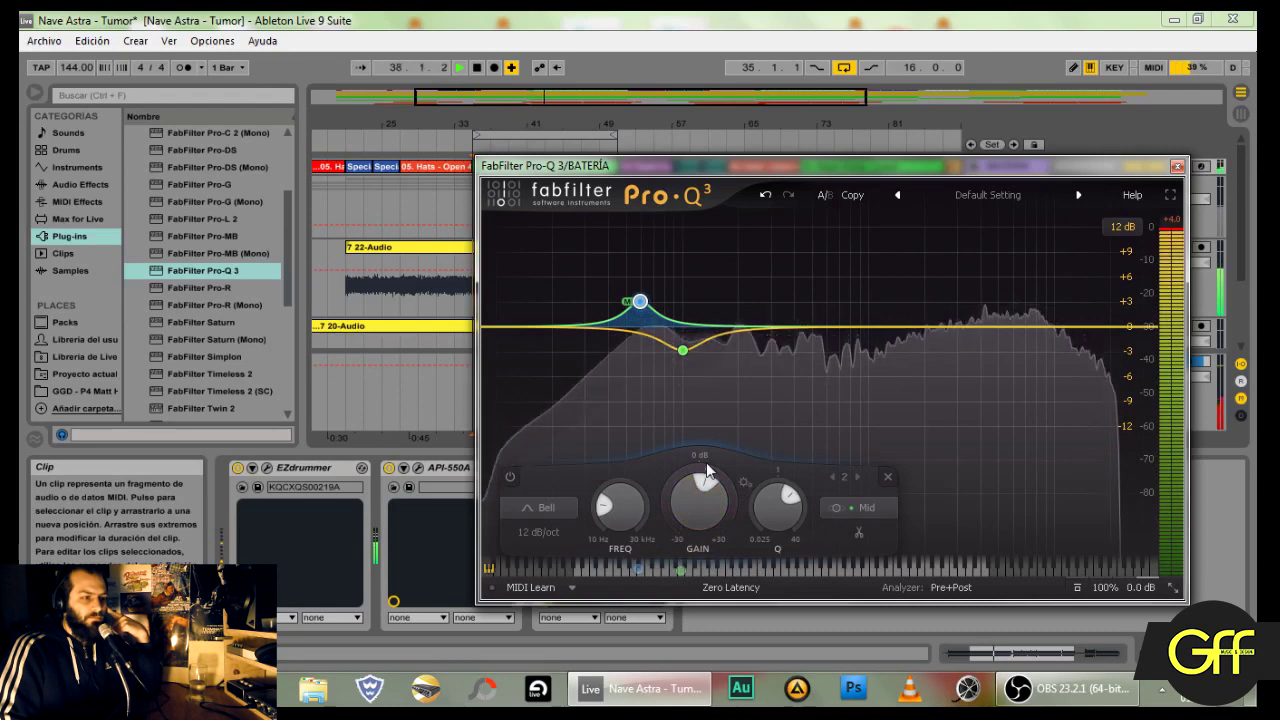
mouse_move(640, 313)
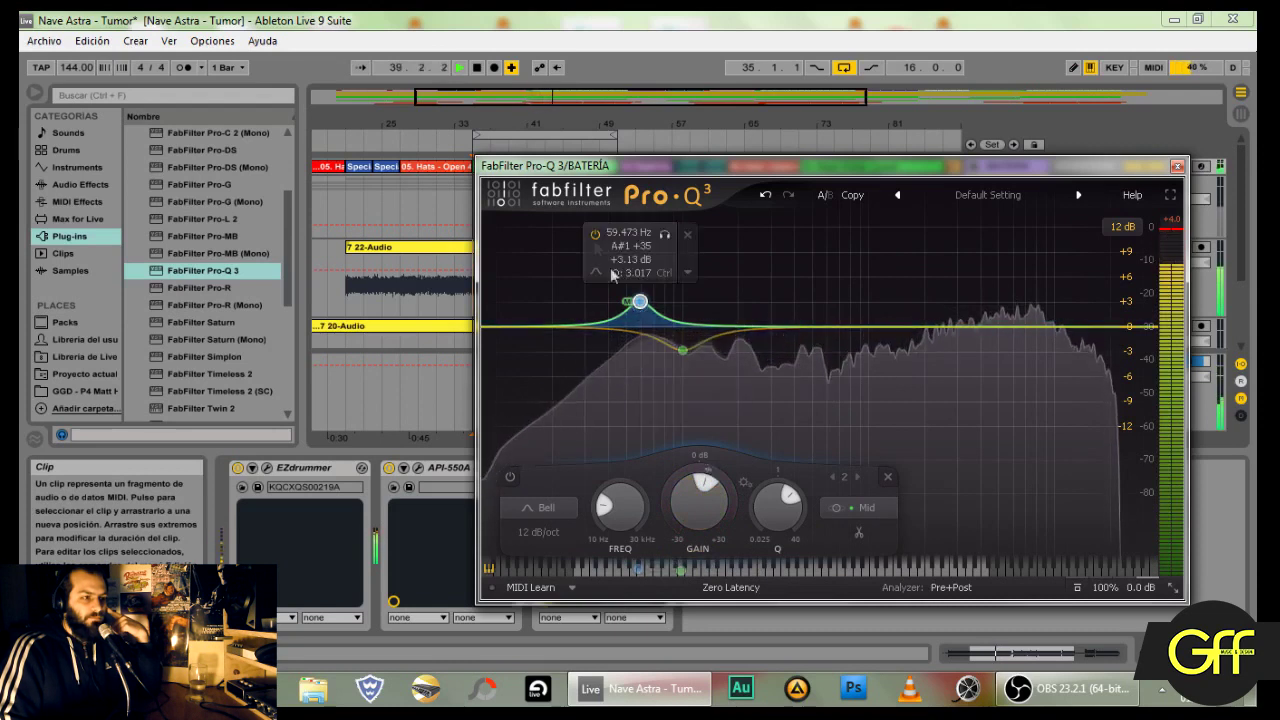
left_click(595, 235)
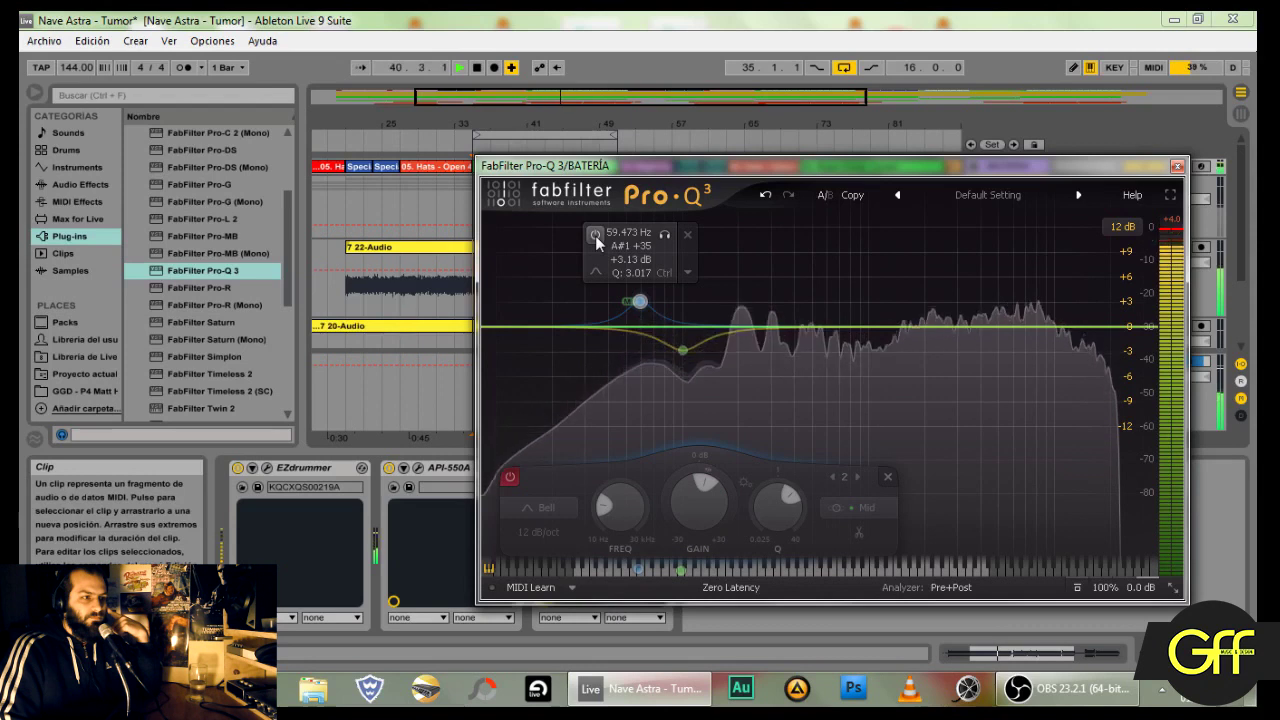
left_click(595, 235)
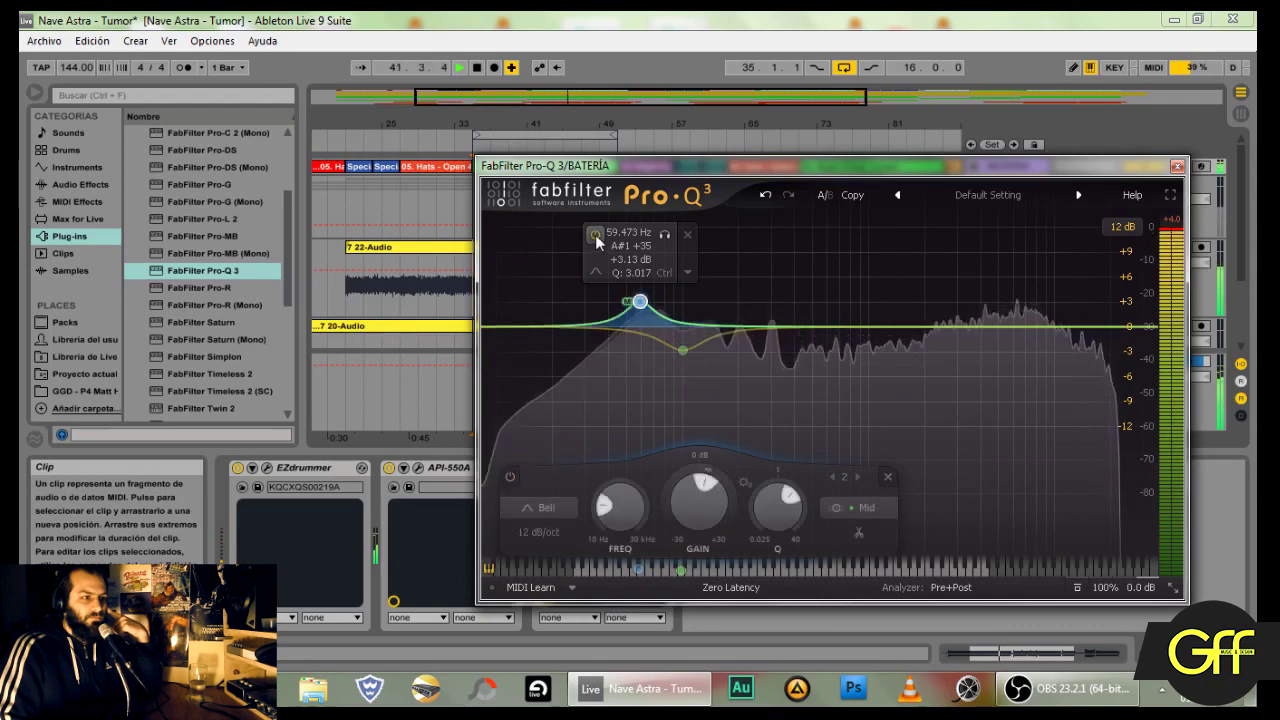
key("space")
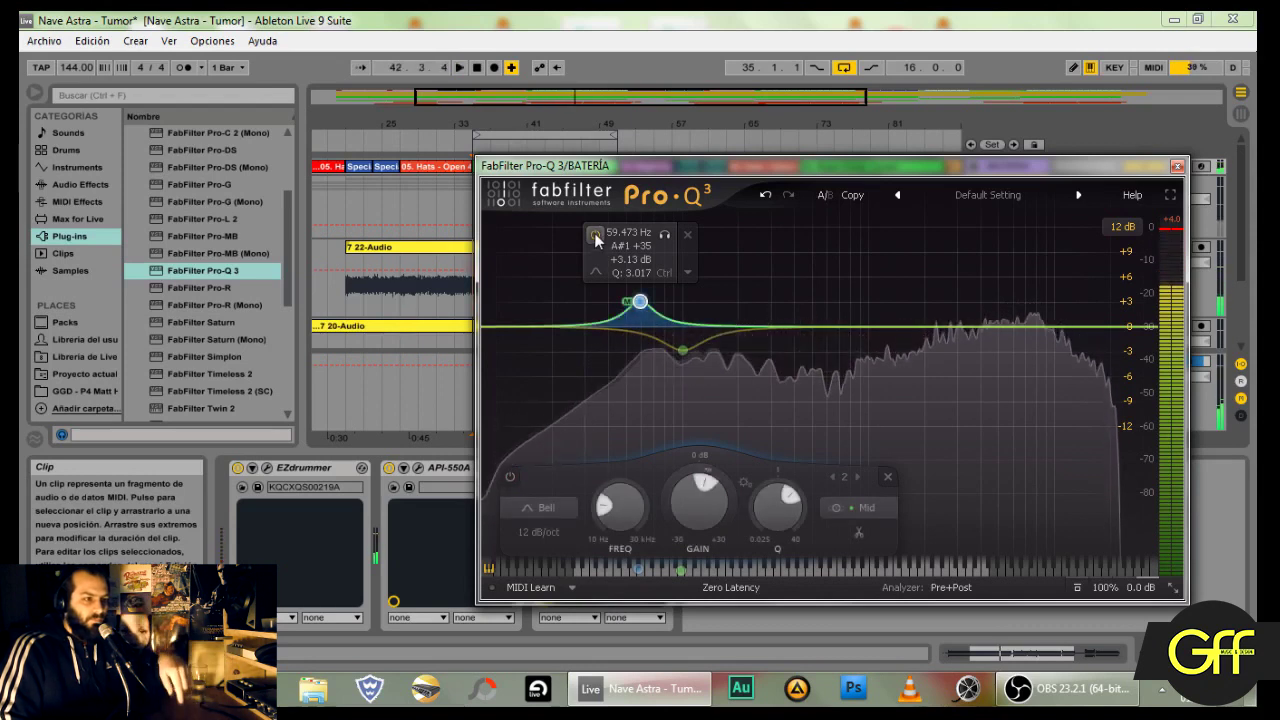
left_click(682, 350)
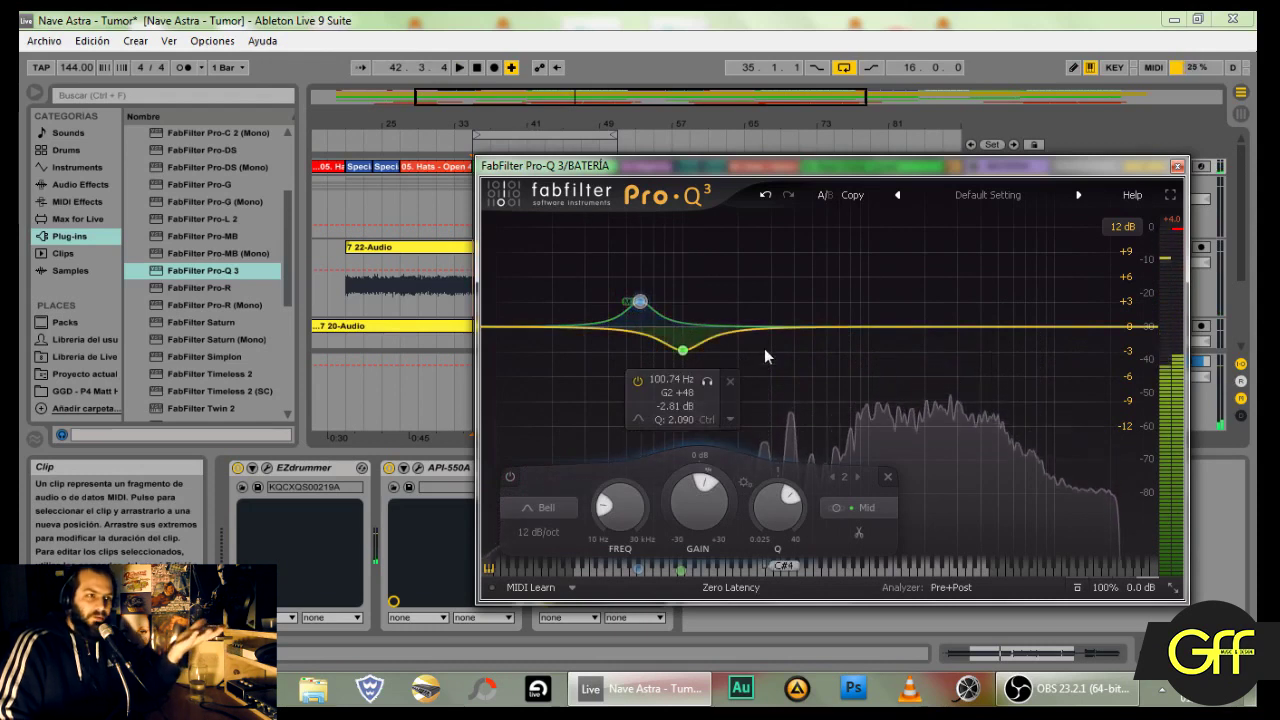
Step: Close the BATERÍA equalizer, unmute and fold the BAJO group, and play drums and bass together from bar 35
left_click(1178, 167)
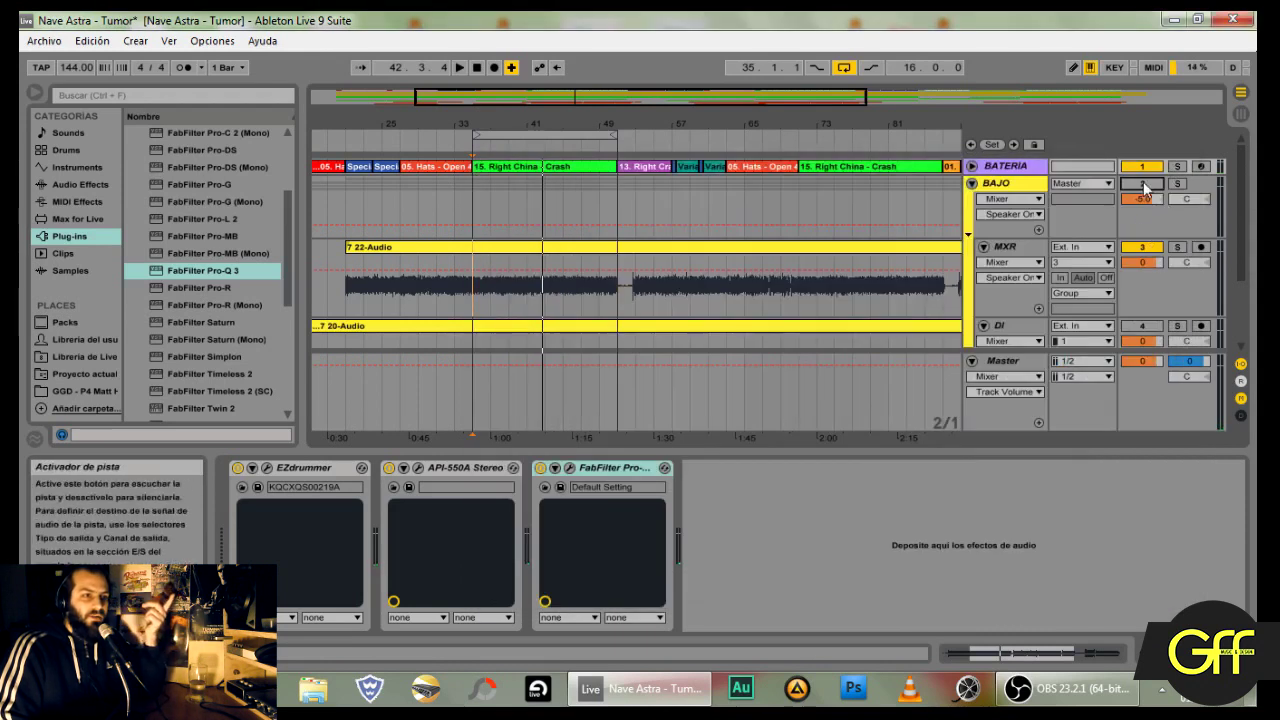
left_click(972, 184)
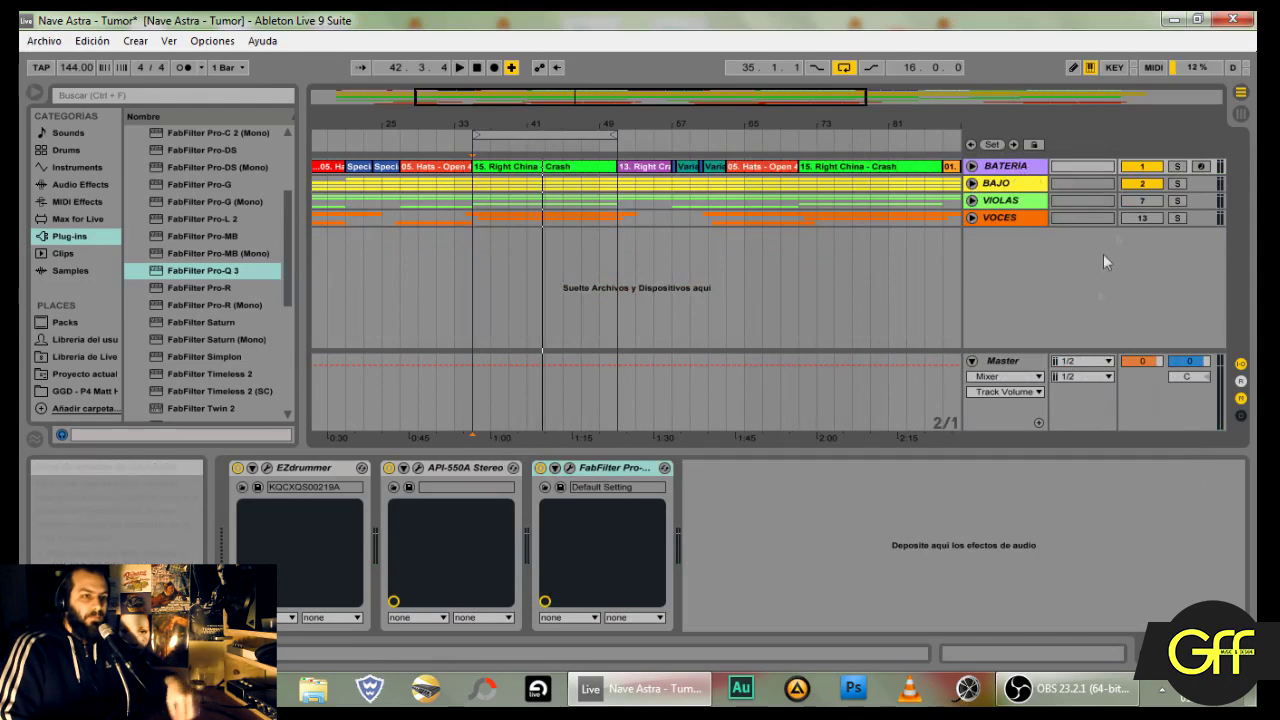
left_click(1018, 186)
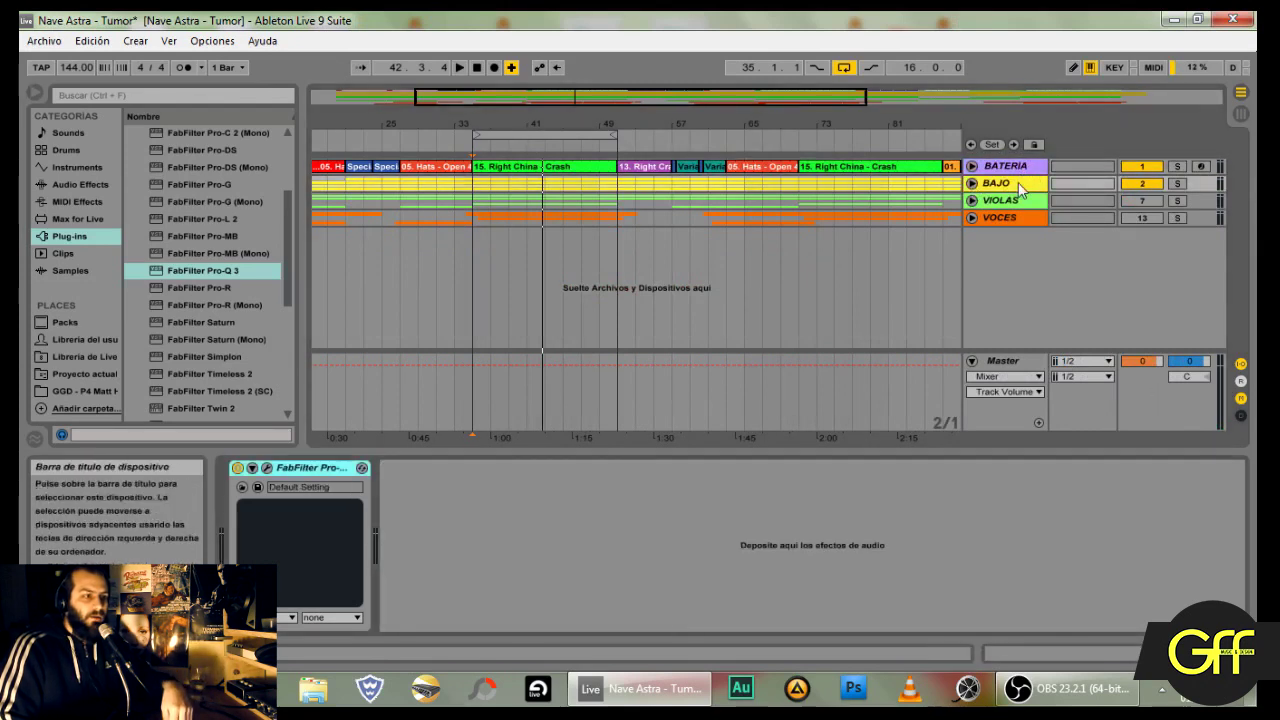
left_click(1017, 168)
key("space")
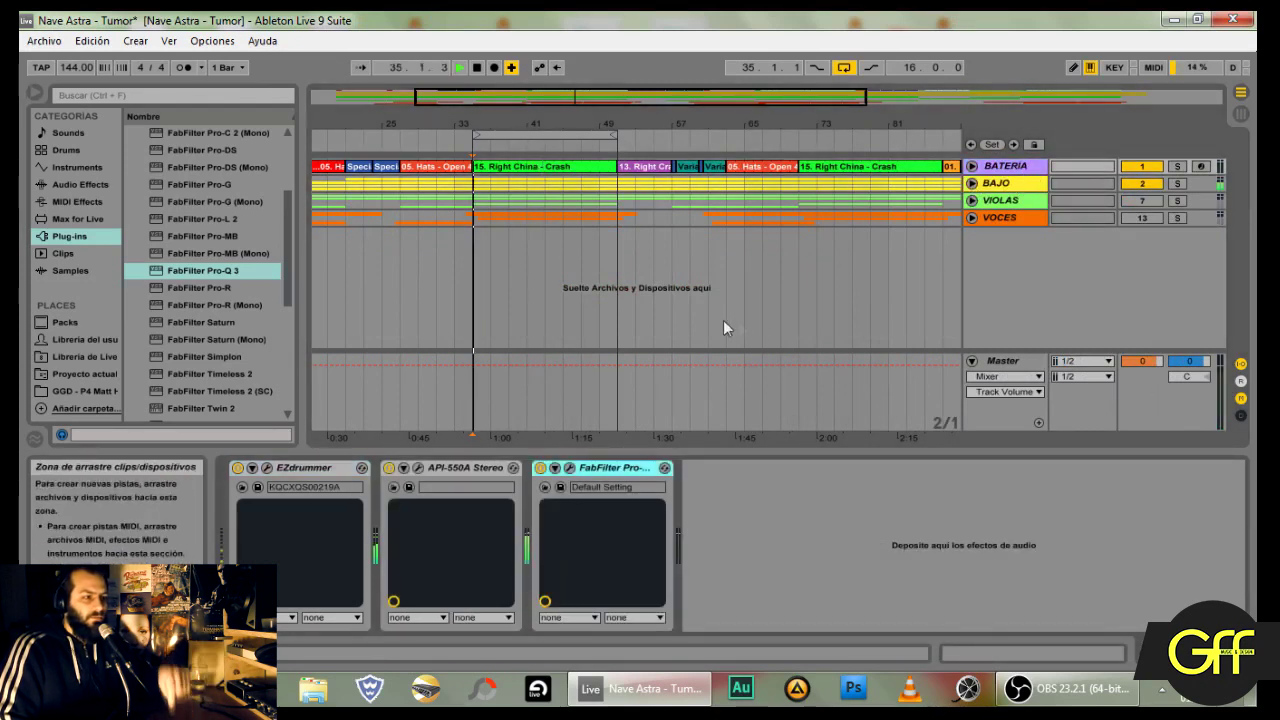
Step: Switch to Session View, select BAJO and compare playback with the bass muted and with its equalizer bypassed
left_click(1240, 114)
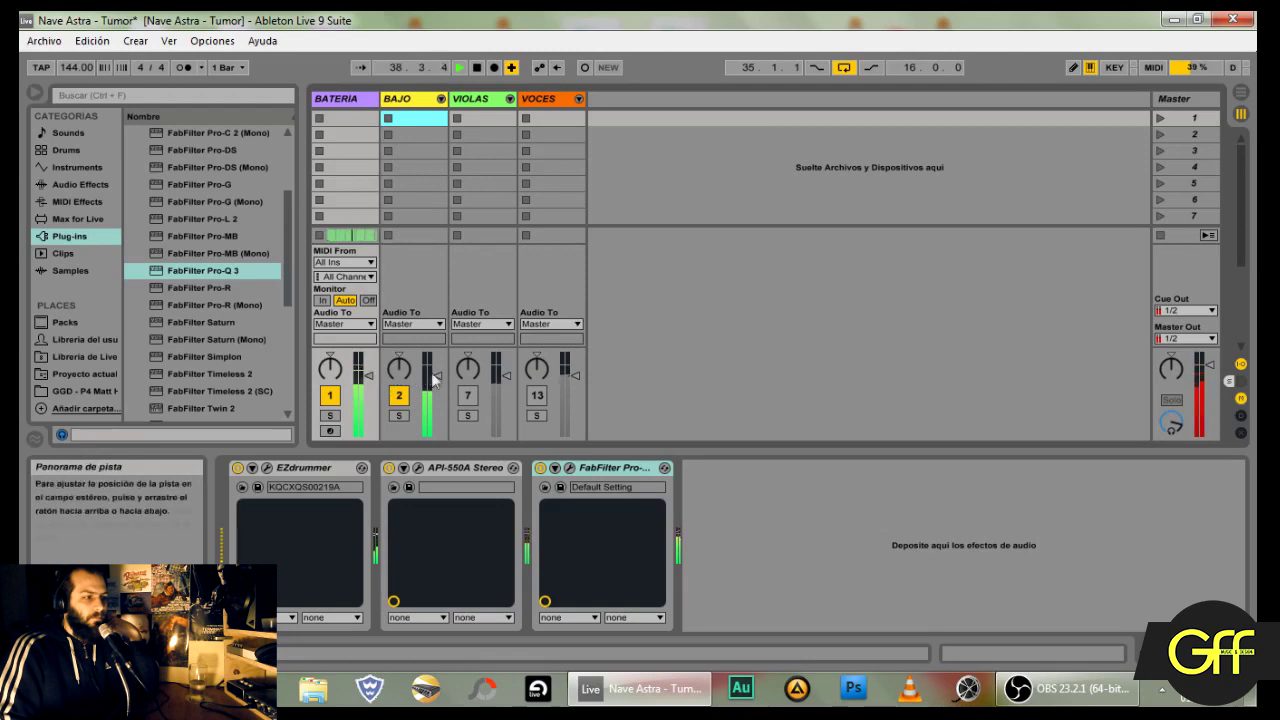
left_click(416, 101)
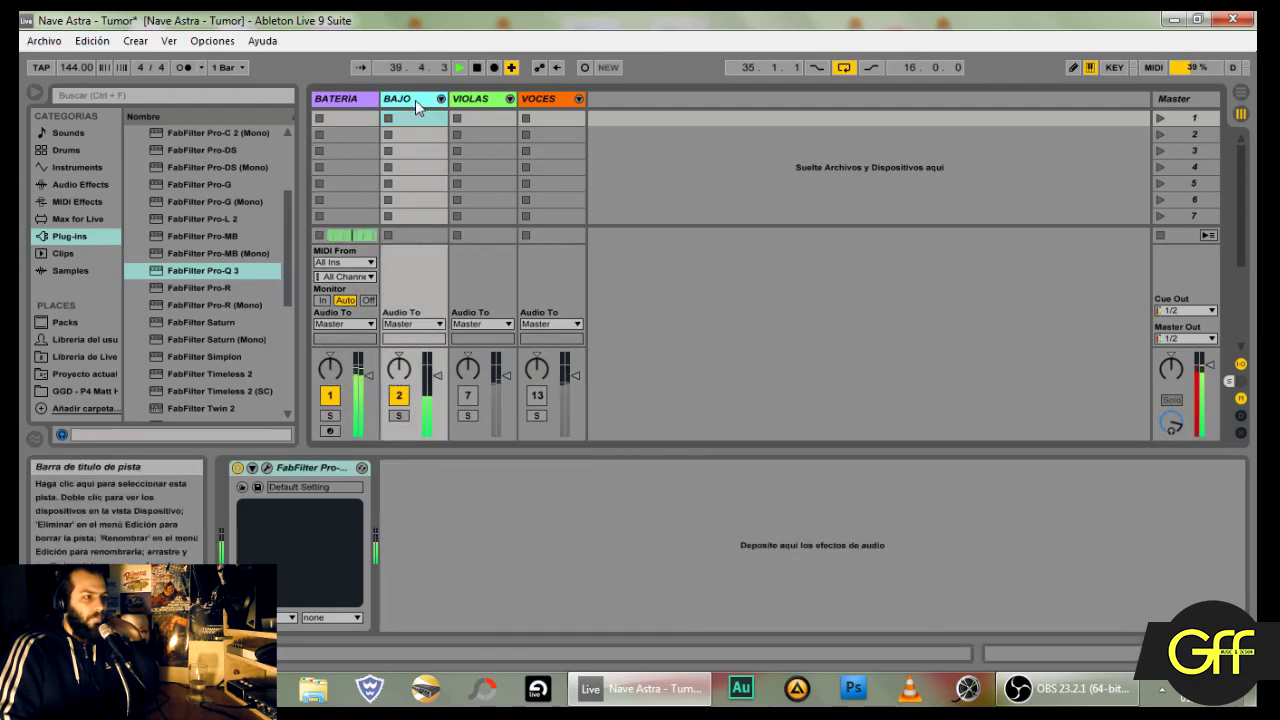
left_click(398, 395)
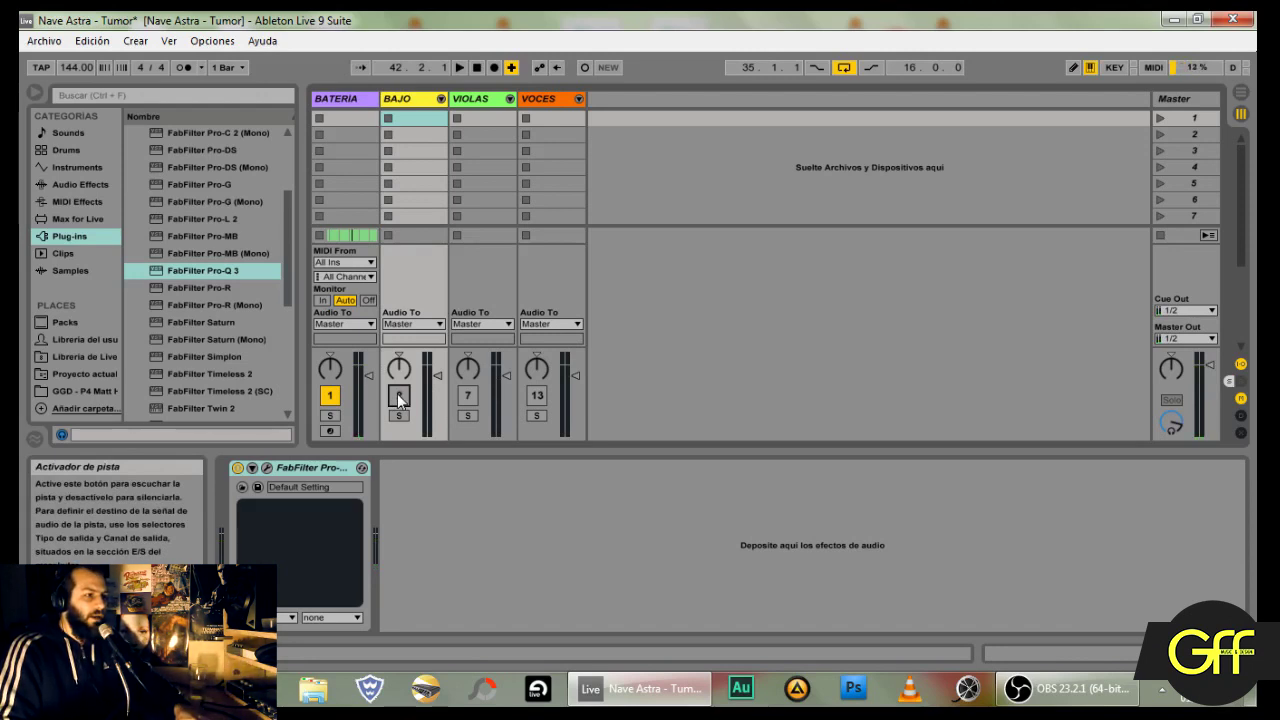
key("space")
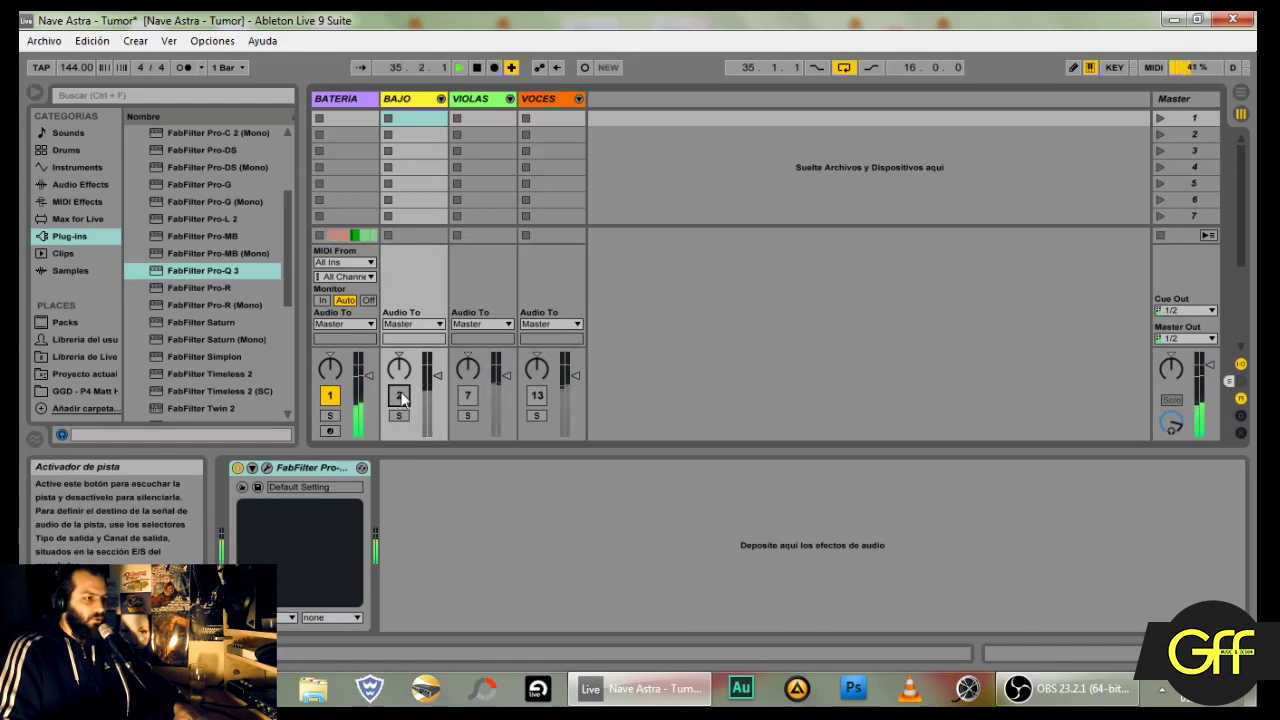
left_click(237, 468)
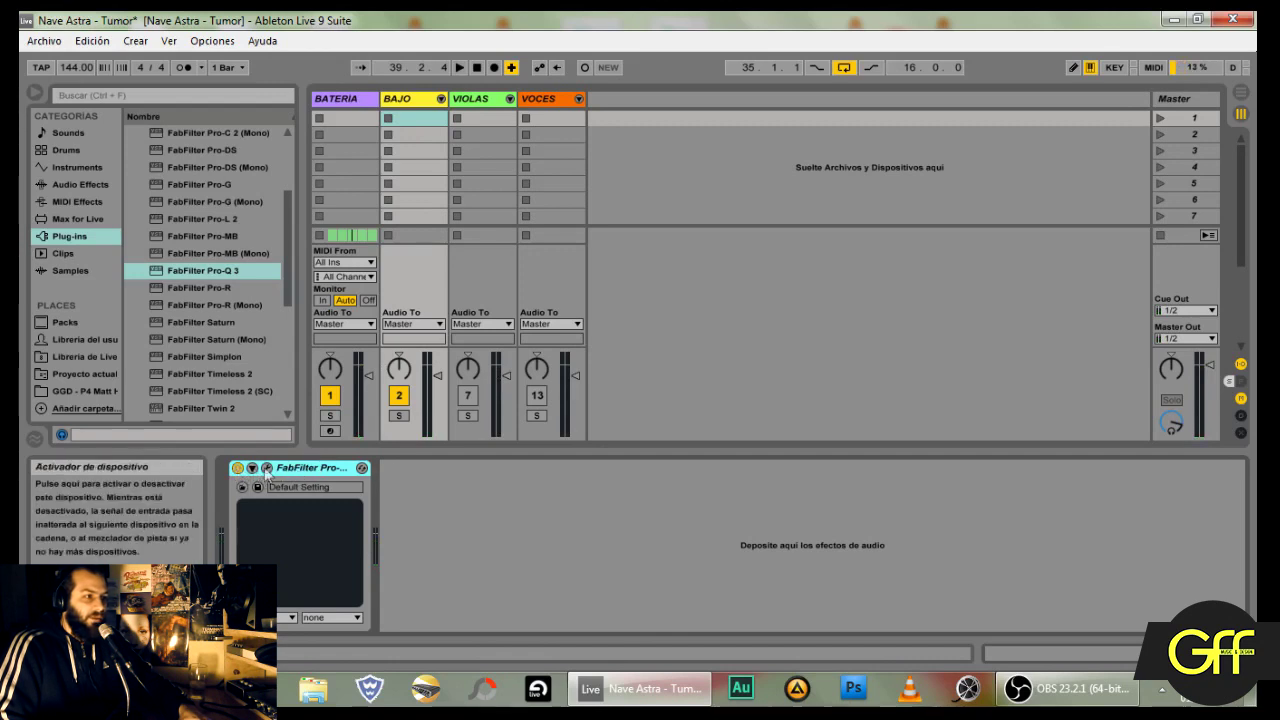
Step: Reopen the BATERÍA equalizer and compare the drums and bass with it bypassed and enabled during playback
left_click(341, 101)
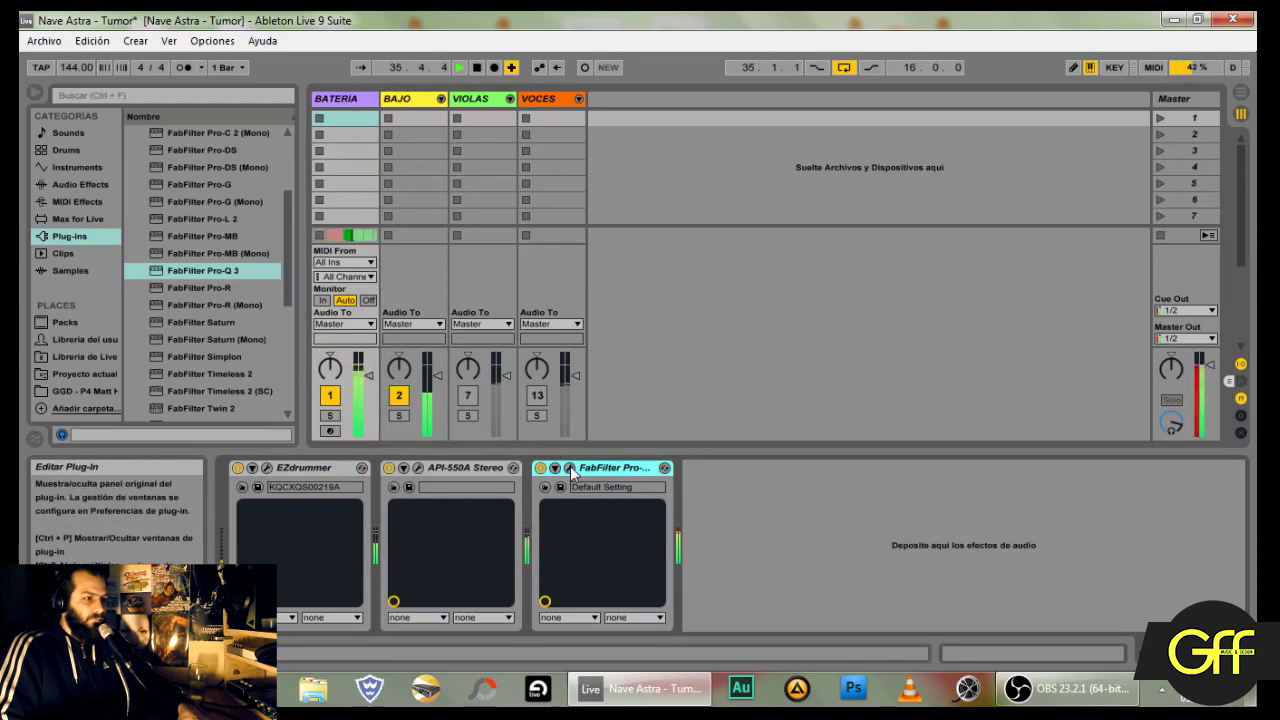
left_click(570, 468)
left_click_drag(611, 163, 602, 13)
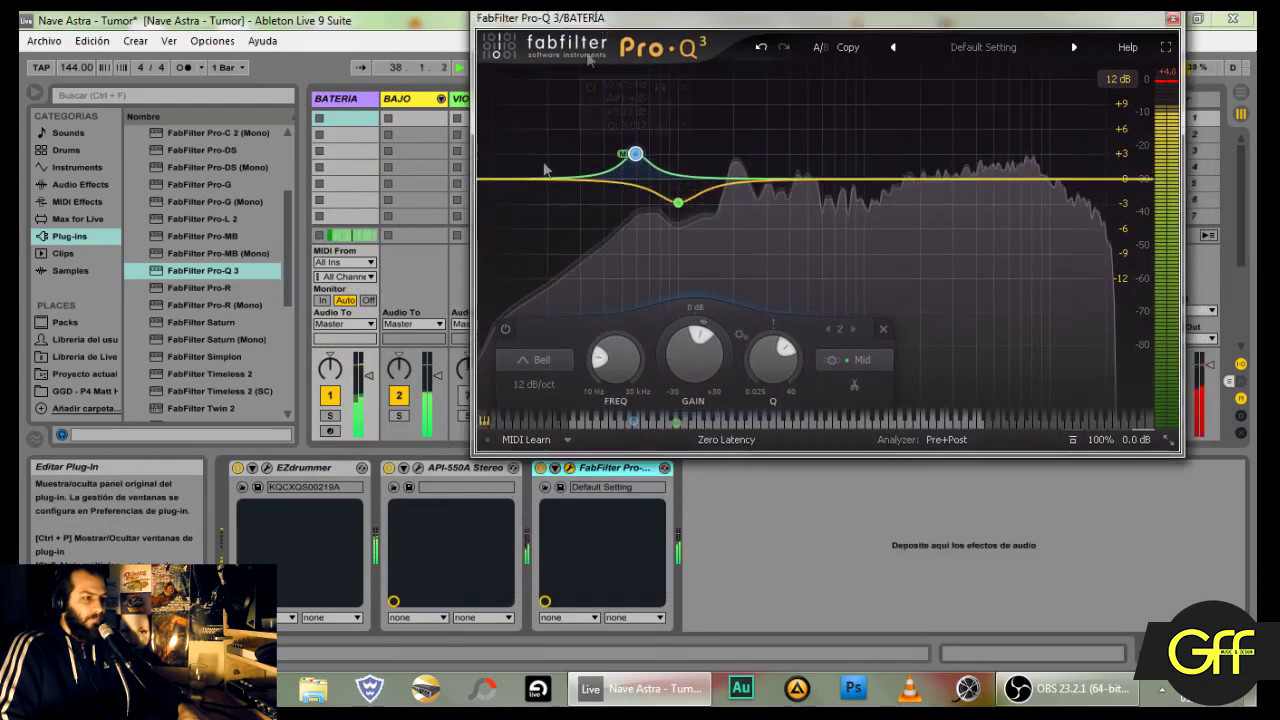
left_click(541, 468)
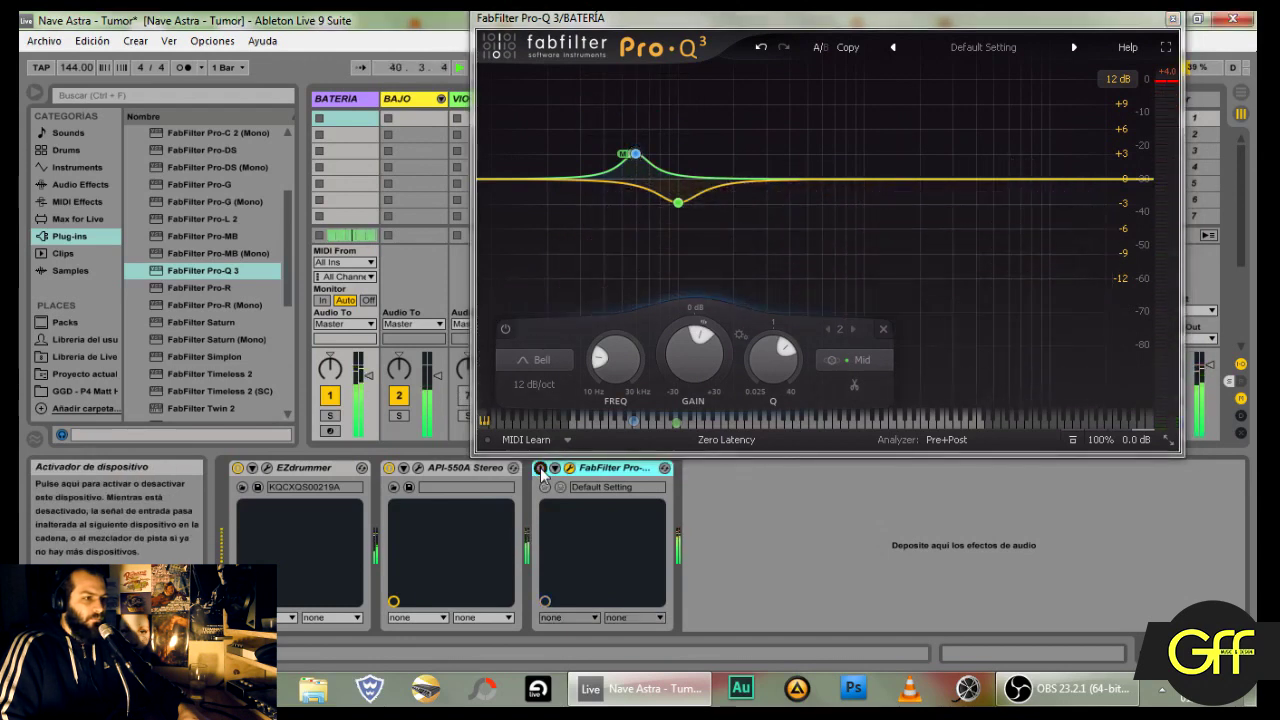
left_click(541, 468)
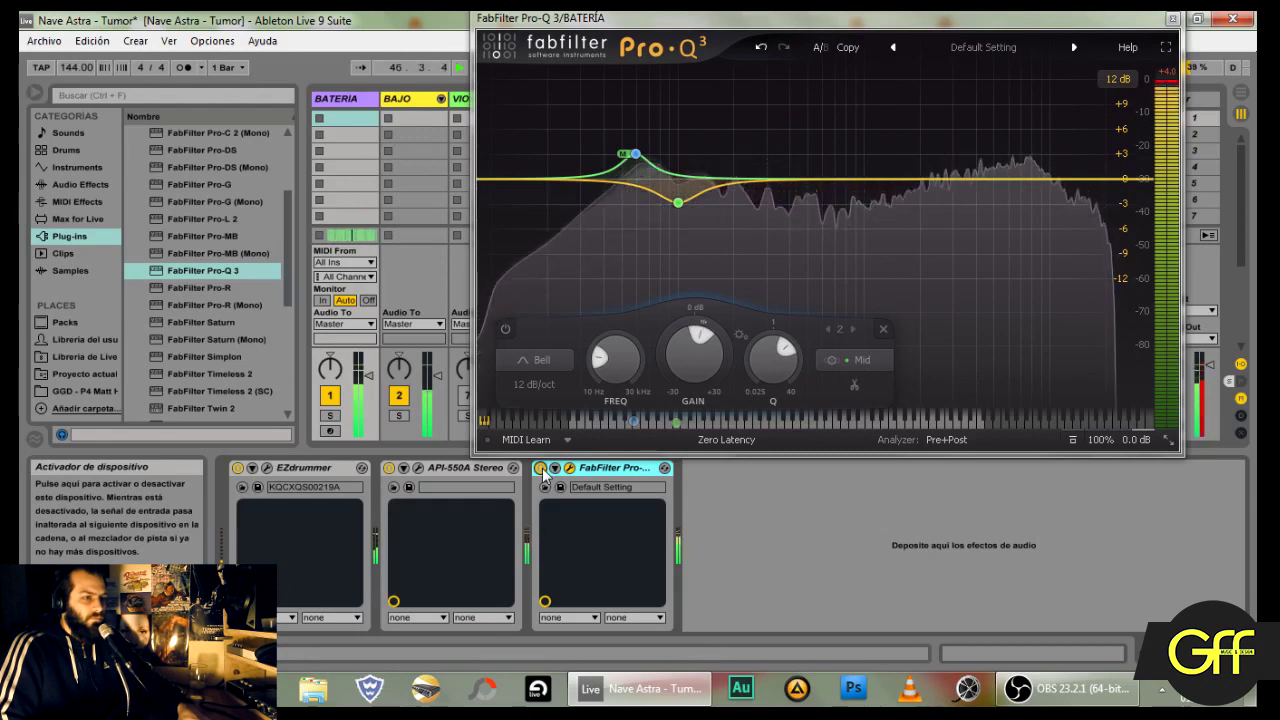
key("space")
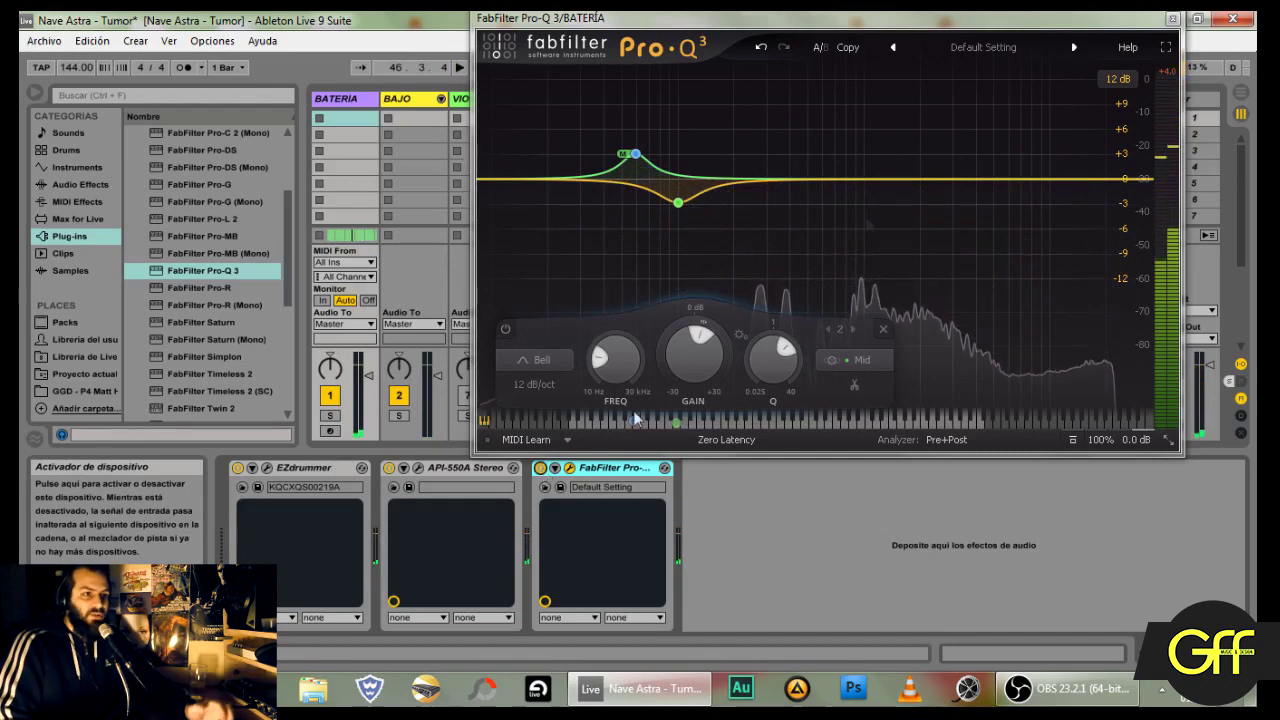
Step: Bypass the BATERÍA equalizer and open the BAJO equalizer, keeping both plug-in windows open
left_click(540, 468)
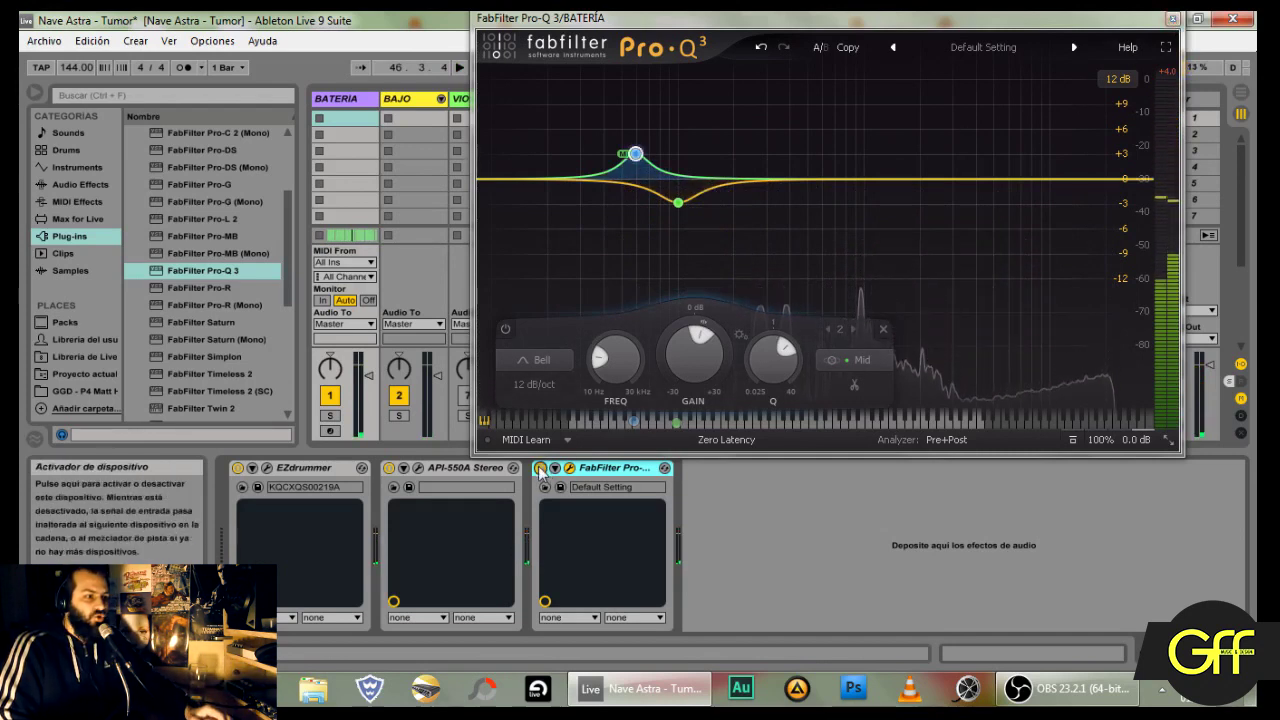
left_click_drag(606, 22, 213, 441)
left_click(397, 103)
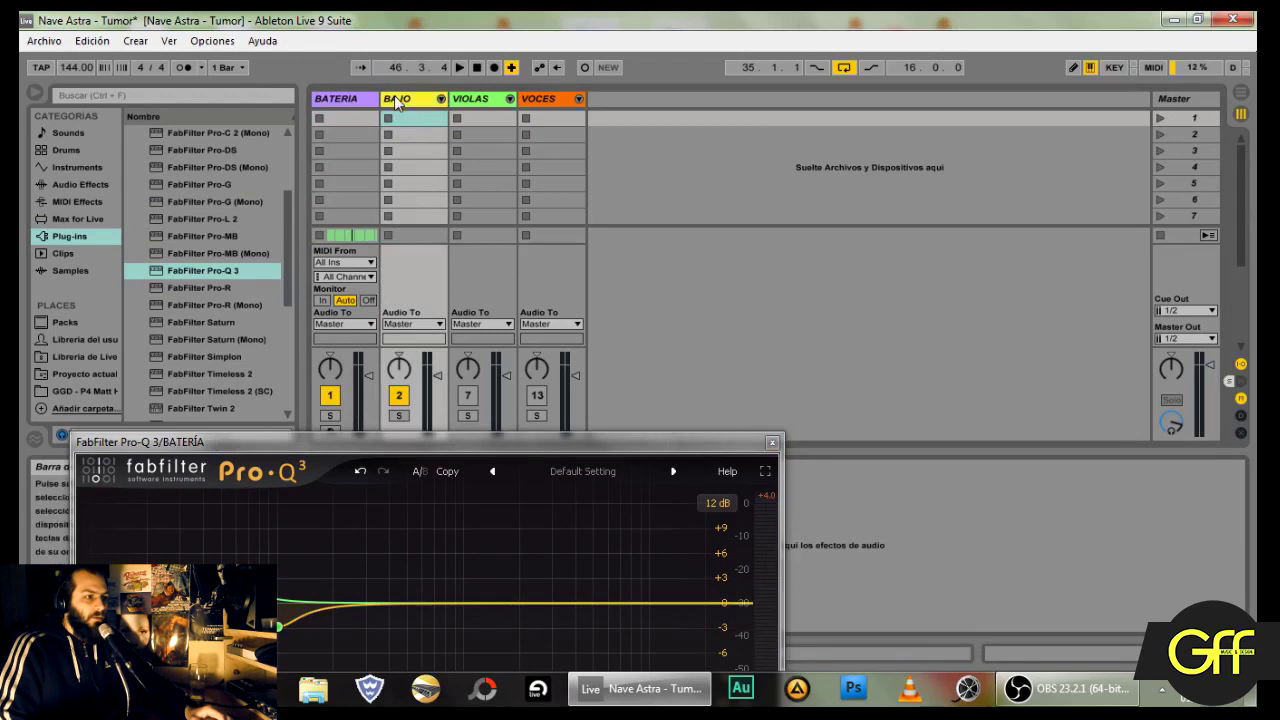
left_click_drag(493, 449, 485, 552)
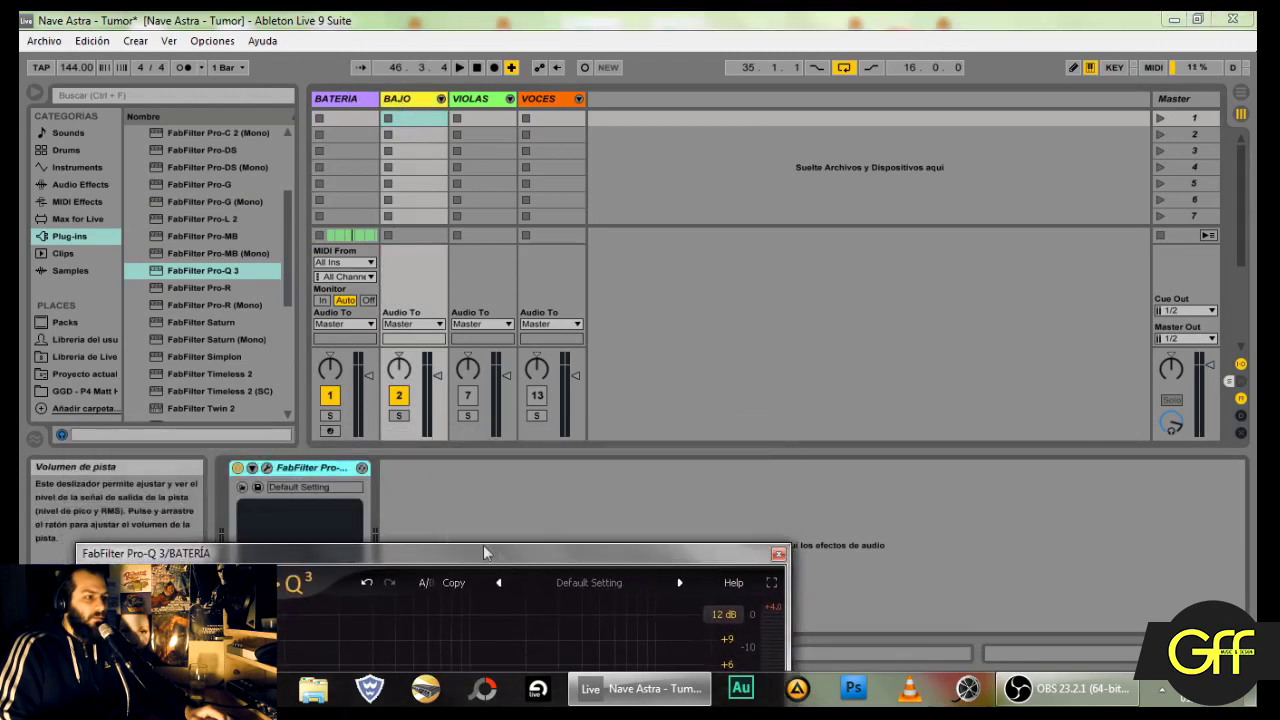
left_click(267, 468)
left_click_drag(585, 106, 815, 48)
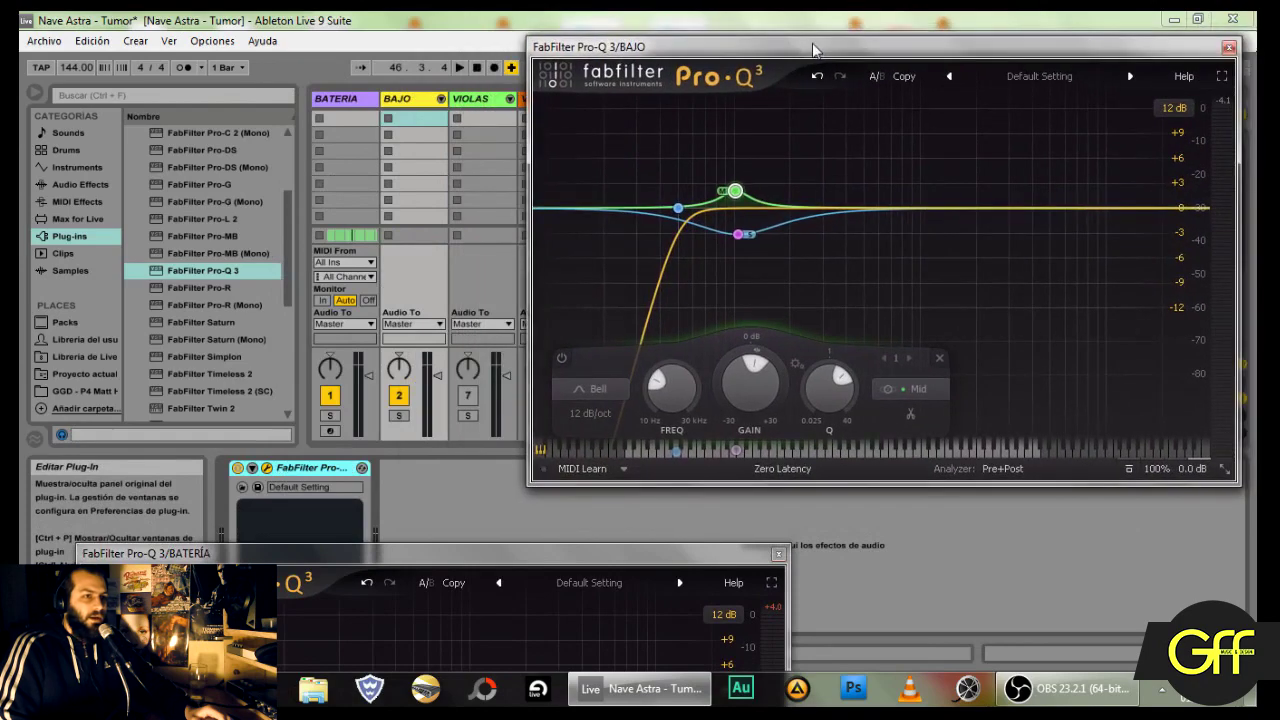
Step: Arrange the BATERÍA and BAJO equalizer windows clear of the track controls and select the BATERÍA track
left_click_drag(450, 565, 893, 186)
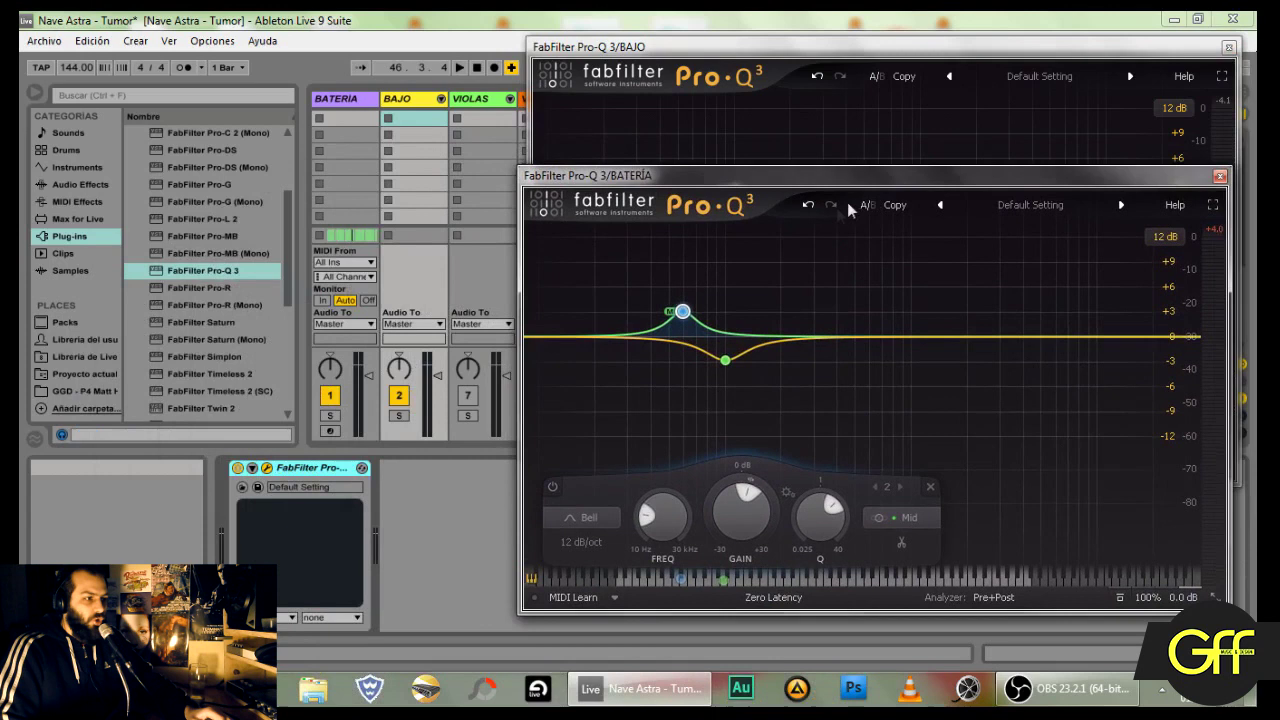
left_click(348, 108)
left_click_drag(572, 180, 652, 178)
left_click_drag(600, 46, 641, 45)
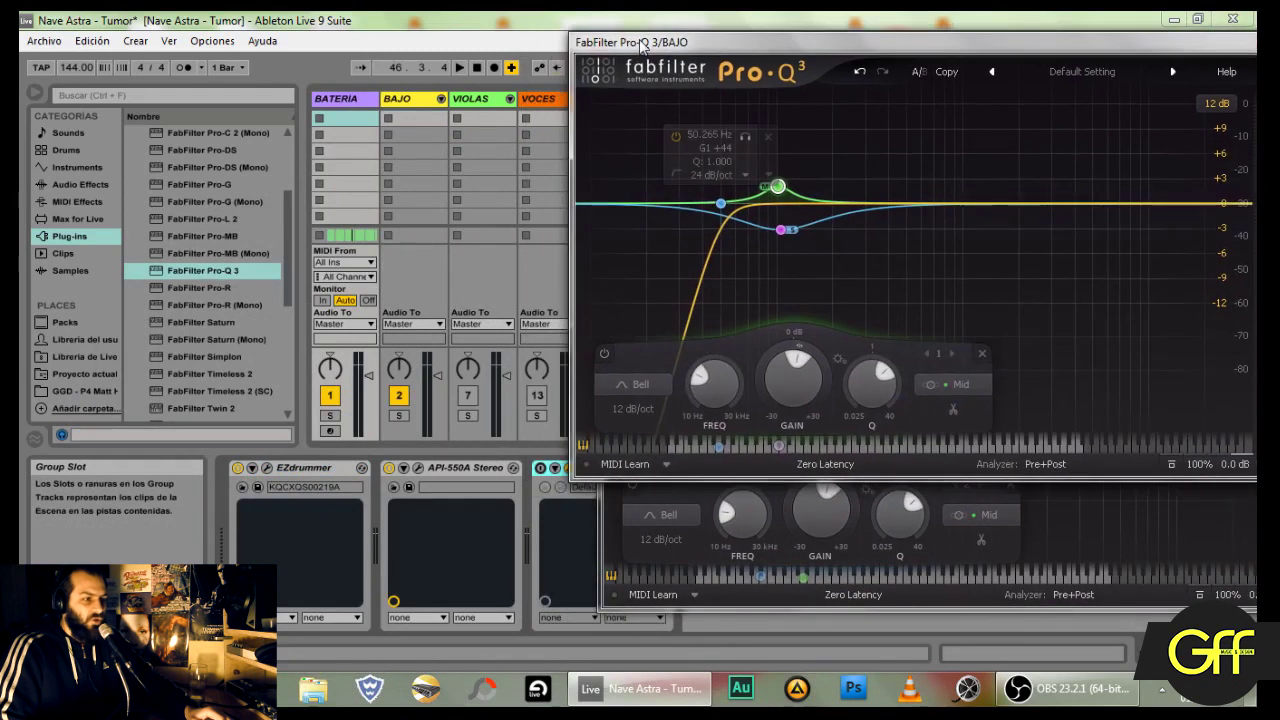
Step: Compare the drums and bass during playback with both equalizers bypassed, then enabled one after the other
left_click(540, 468)
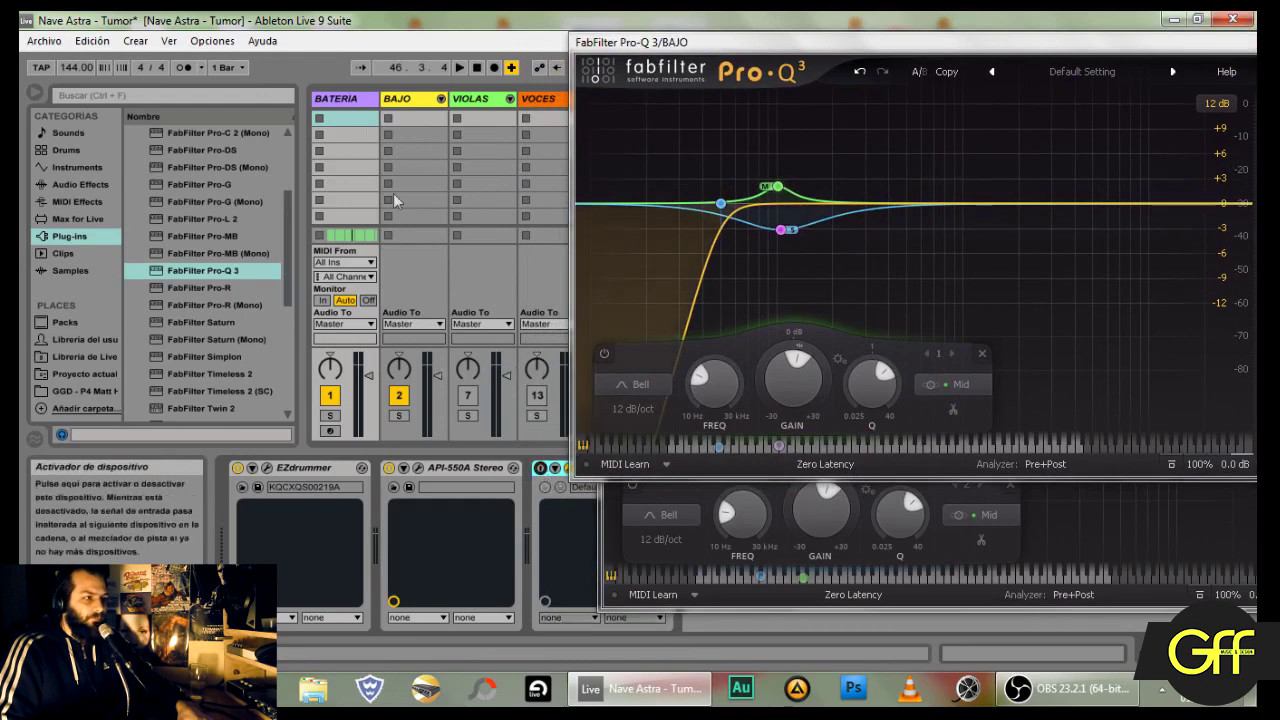
left_click(405, 102)
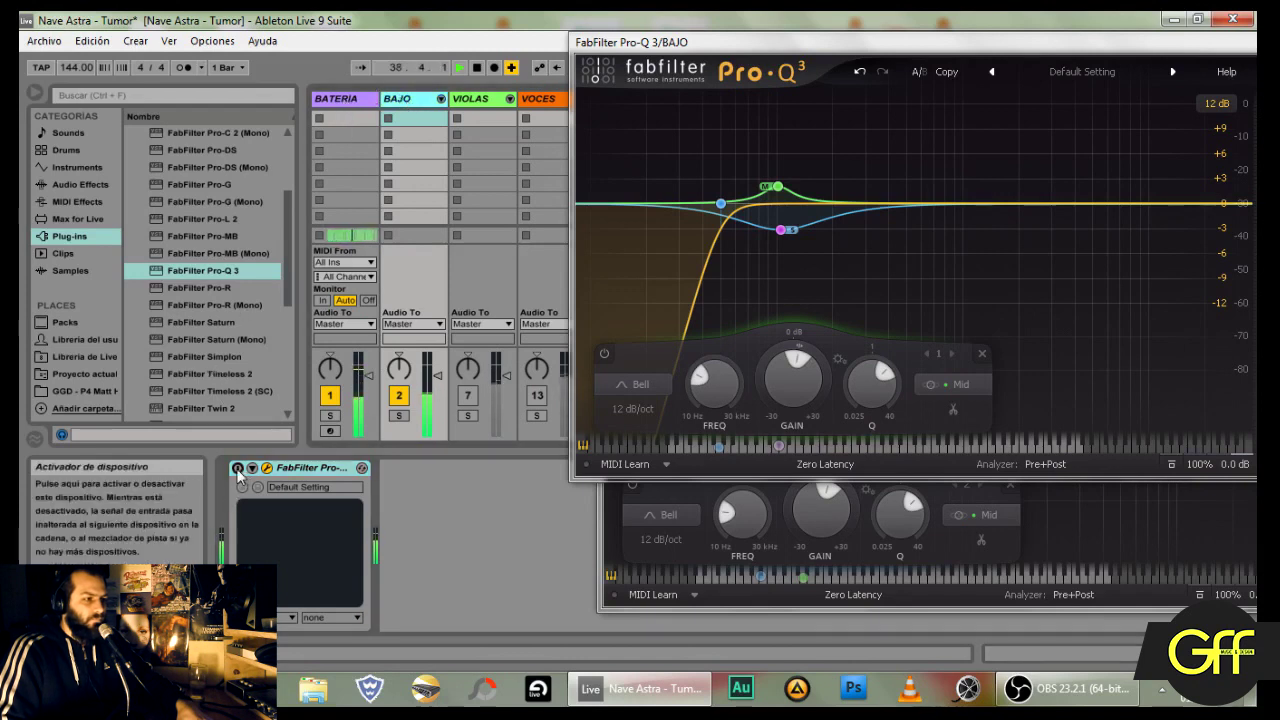
key("Left")
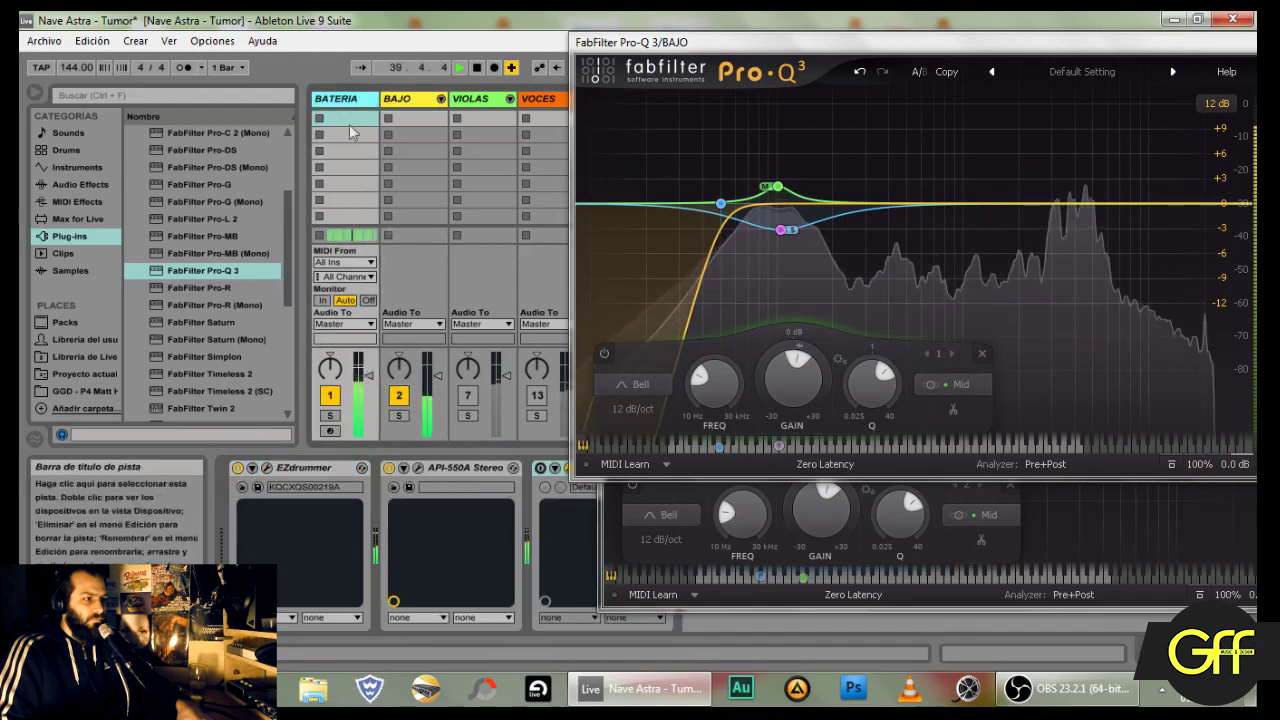
left_click(540, 468)
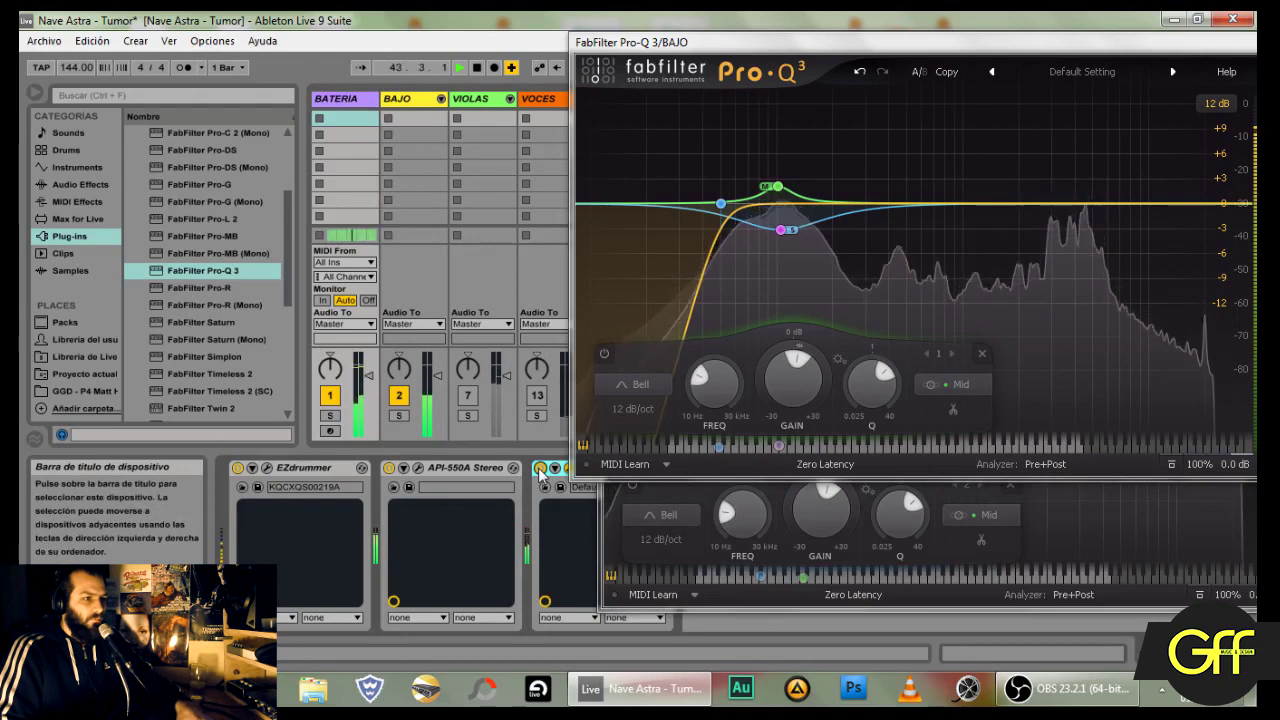
Step: Close the BAJO equalizer, slightly deepen the stereo bell cut in the BATERÍA equalizer, and close that window too
left_click_drag(1113, 42, 801, 69)
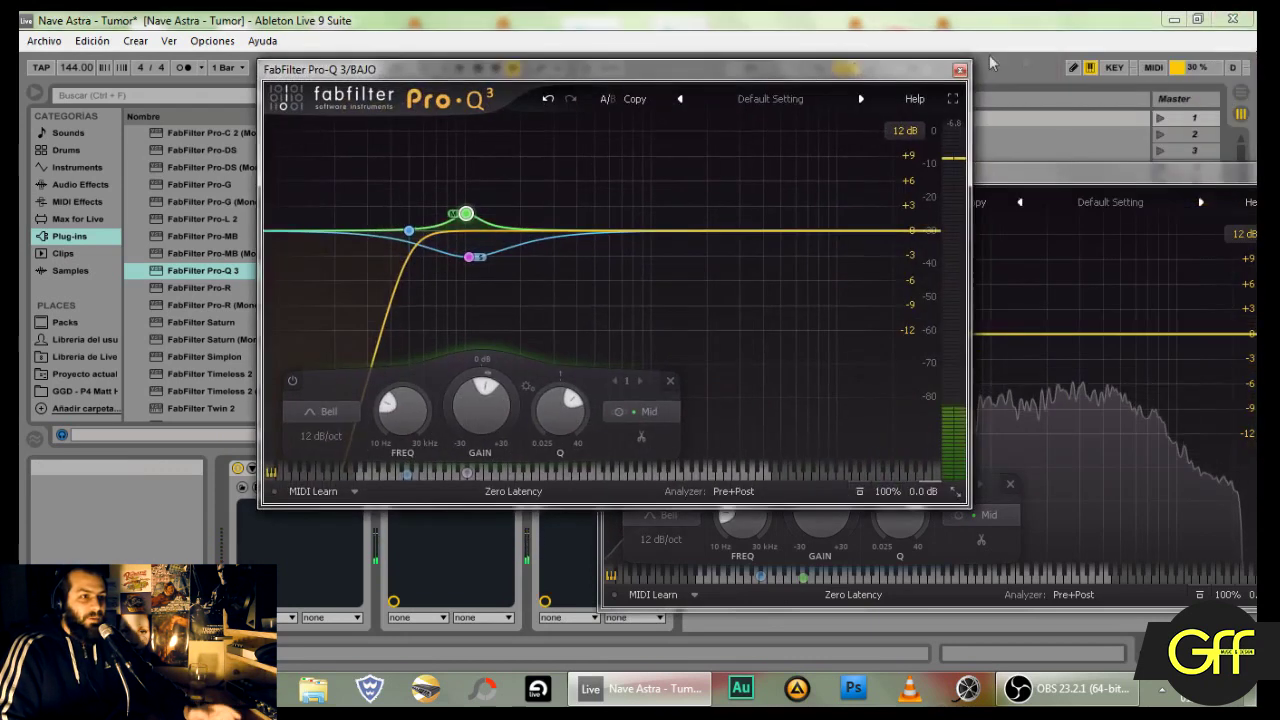
left_click(959, 70)
left_click_drag(1090, 179, 785, 164)
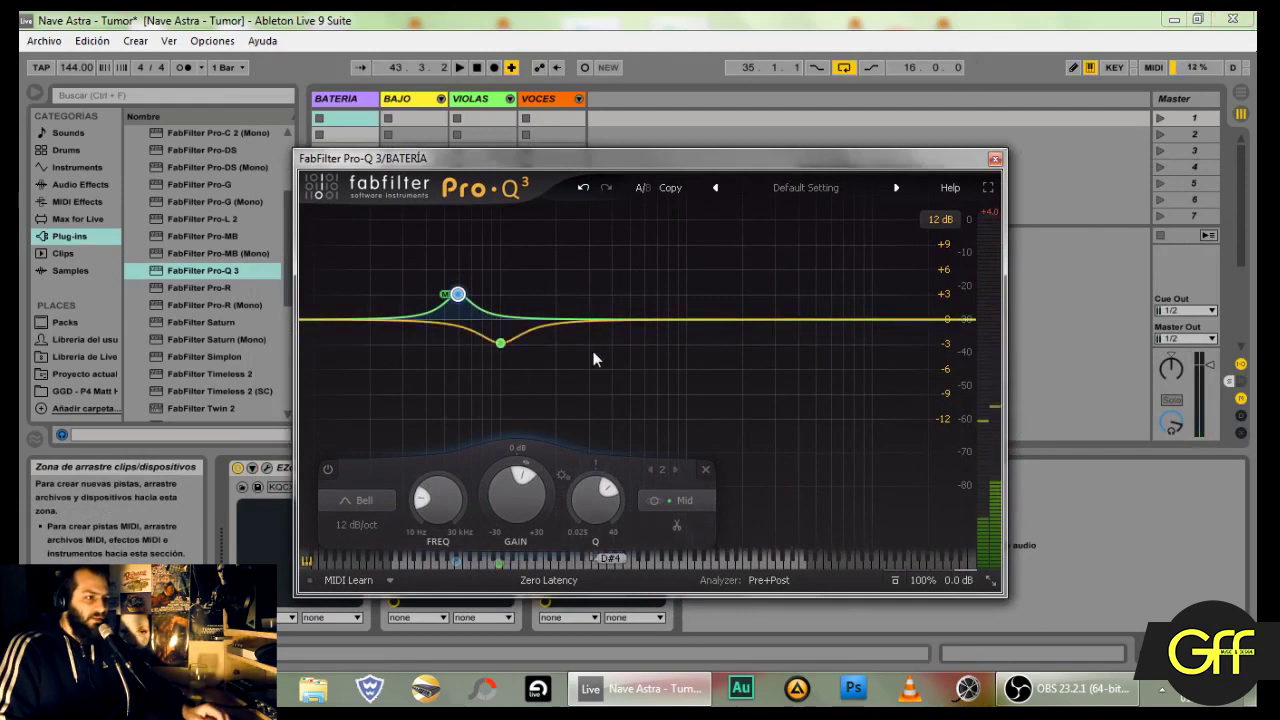
left_click(500, 345)
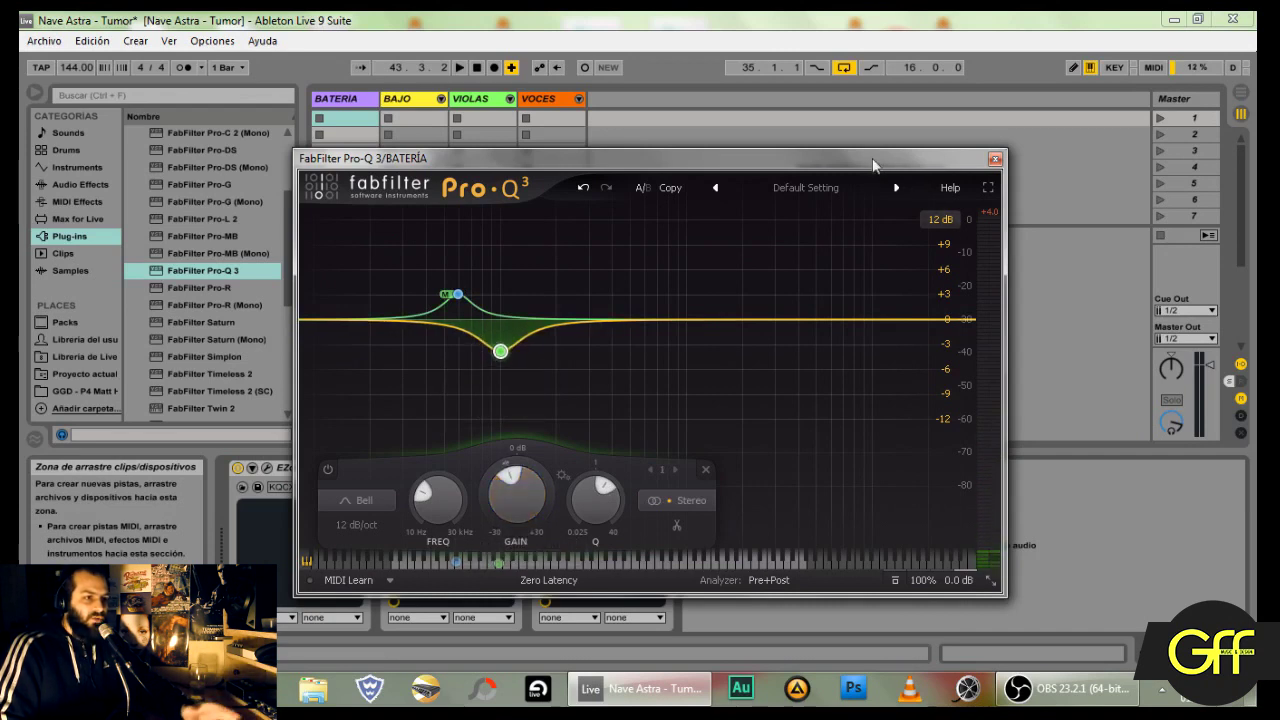
left_click(995, 160)
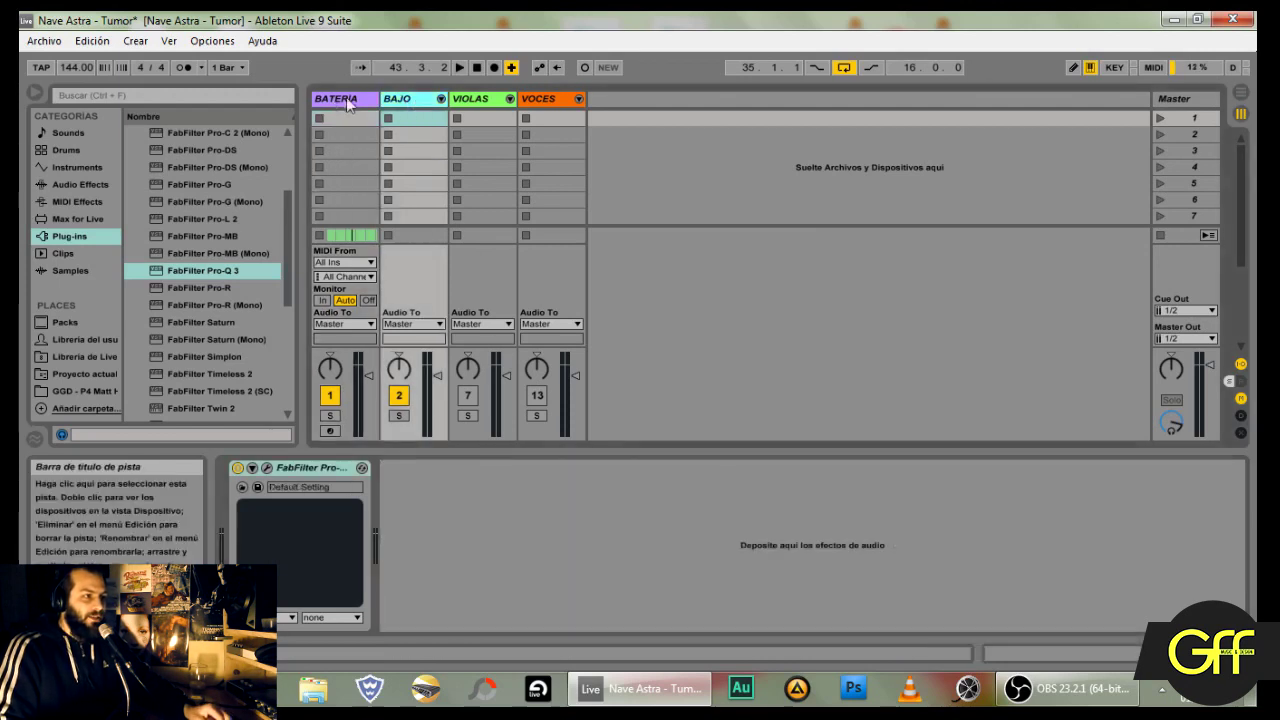
Step: Examine the output routing choices for the Kicks channel in the BATERÍA track's EZdrummer mixer, then close the plug-in
left_click(348, 103)
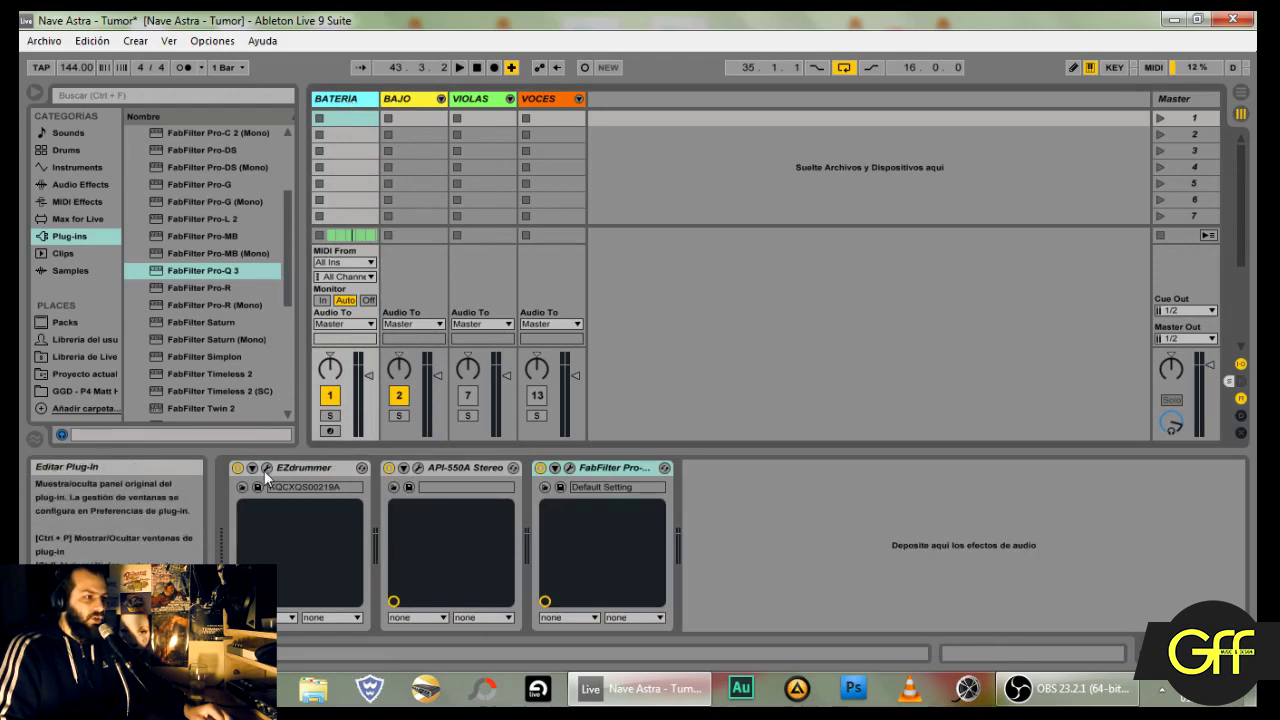
left_click(266, 469)
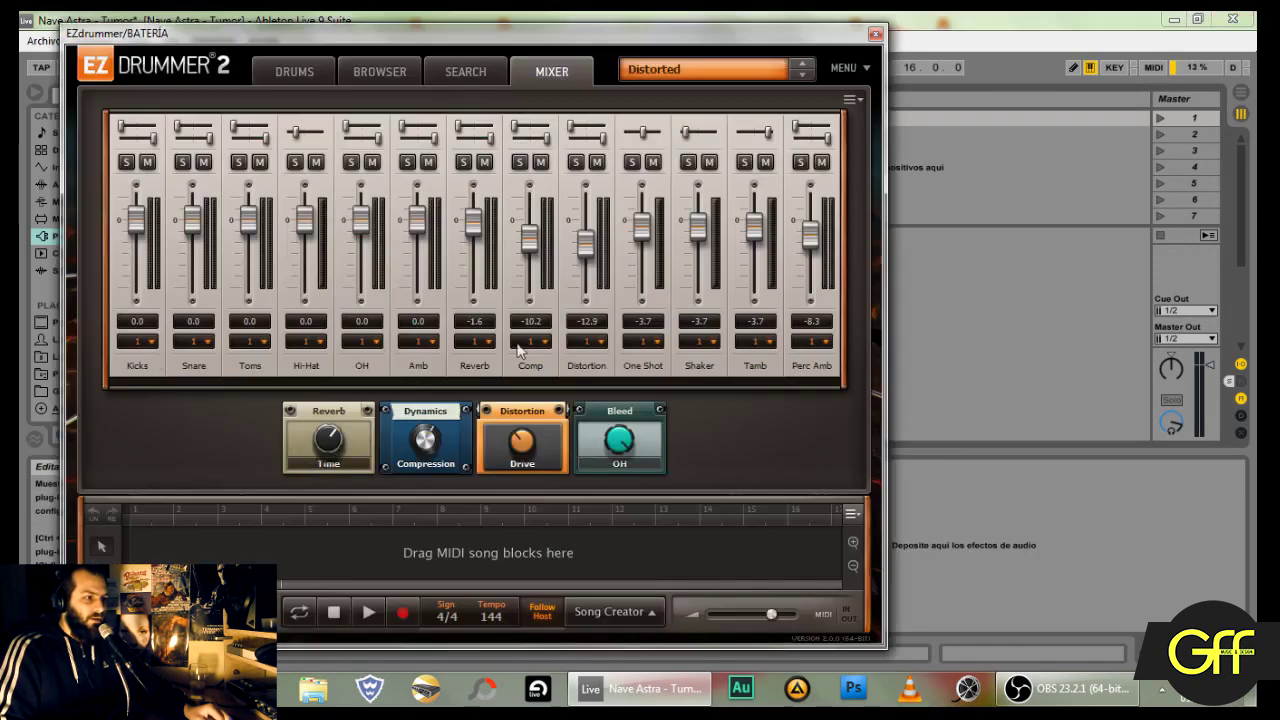
left_click(148, 342)
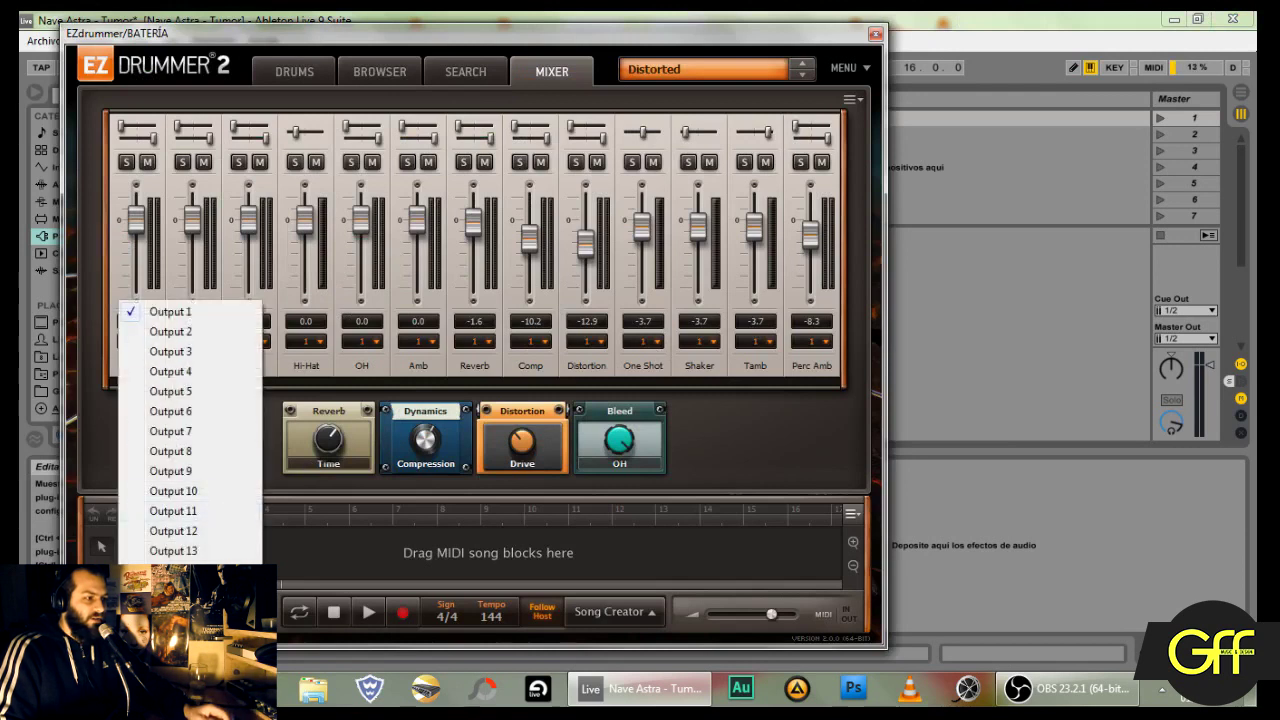
left_click(799, 443)
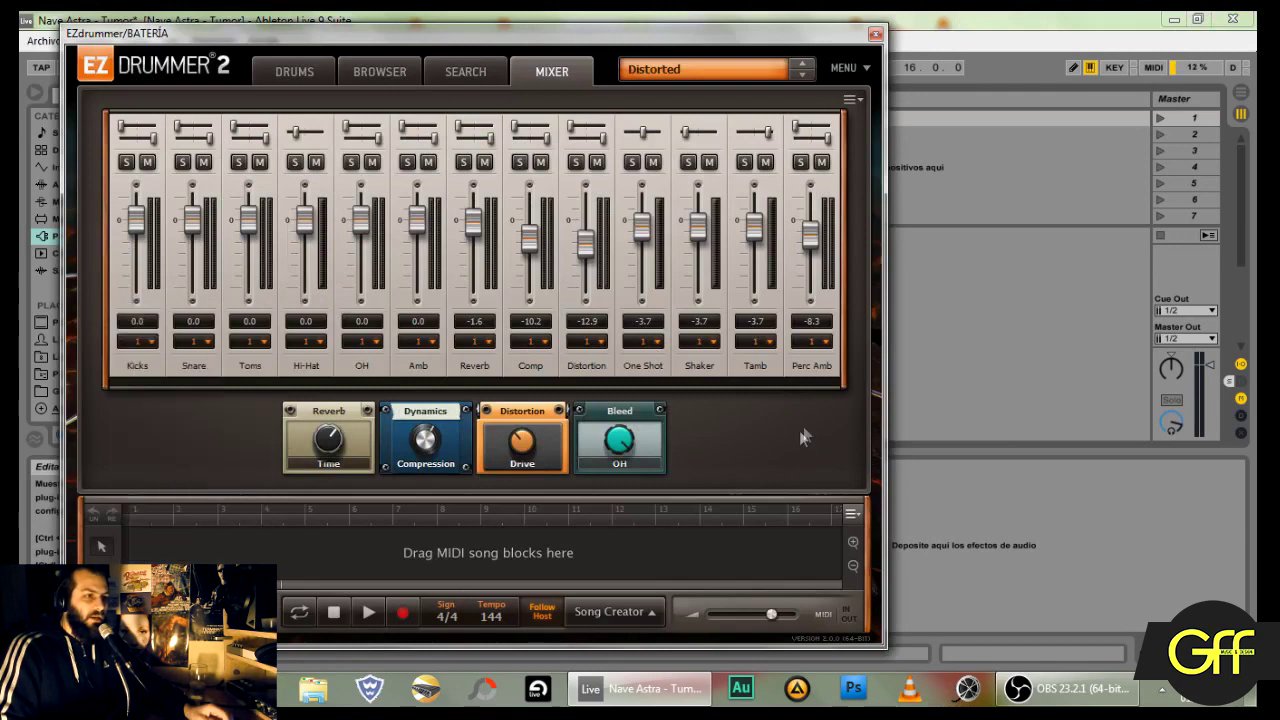
left_click(875, 36)
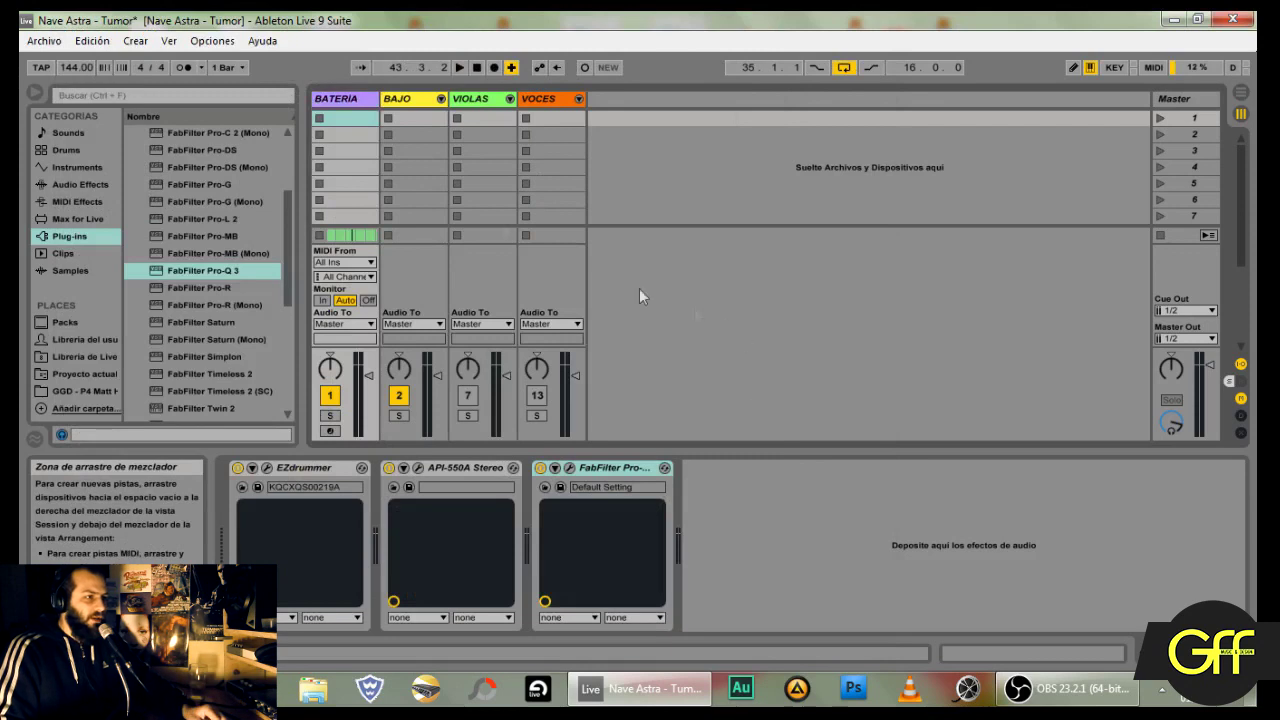
Step: Select the VIOLAS group, start playback with drums and bass active, and unfold the group's tracks
left_click(405, 99)
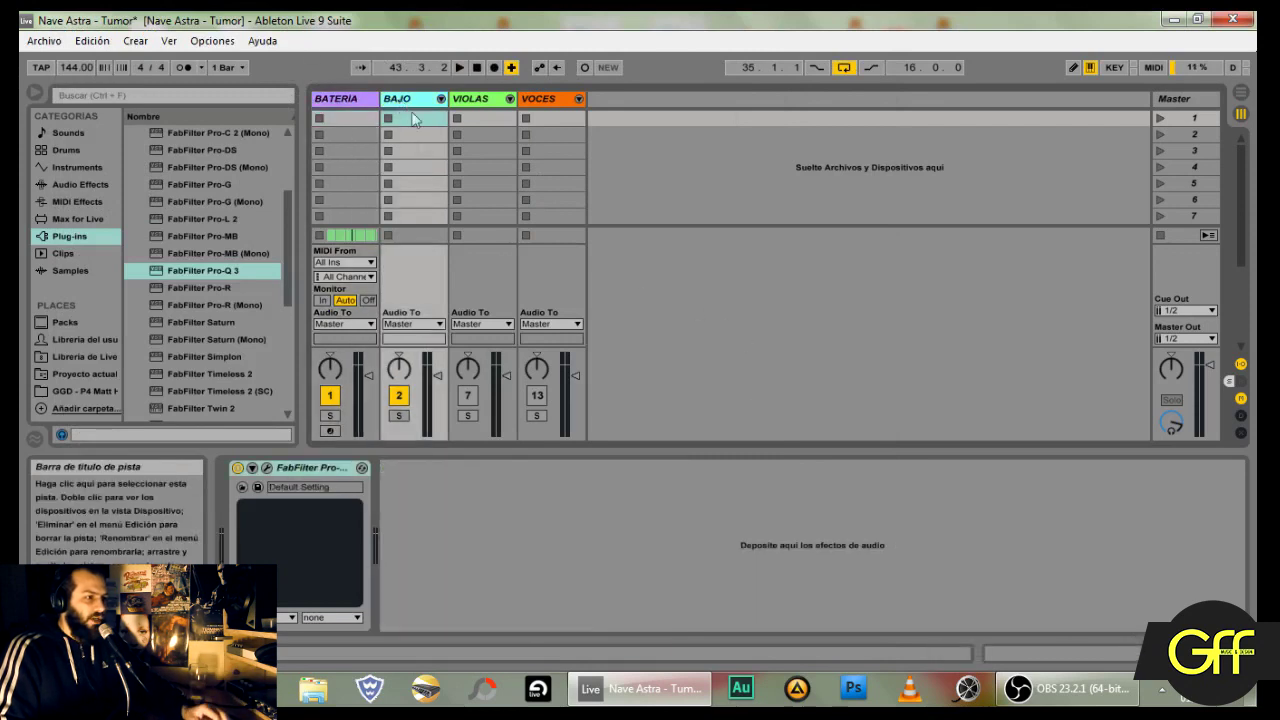
left_click(463, 108)
left_click(399, 396)
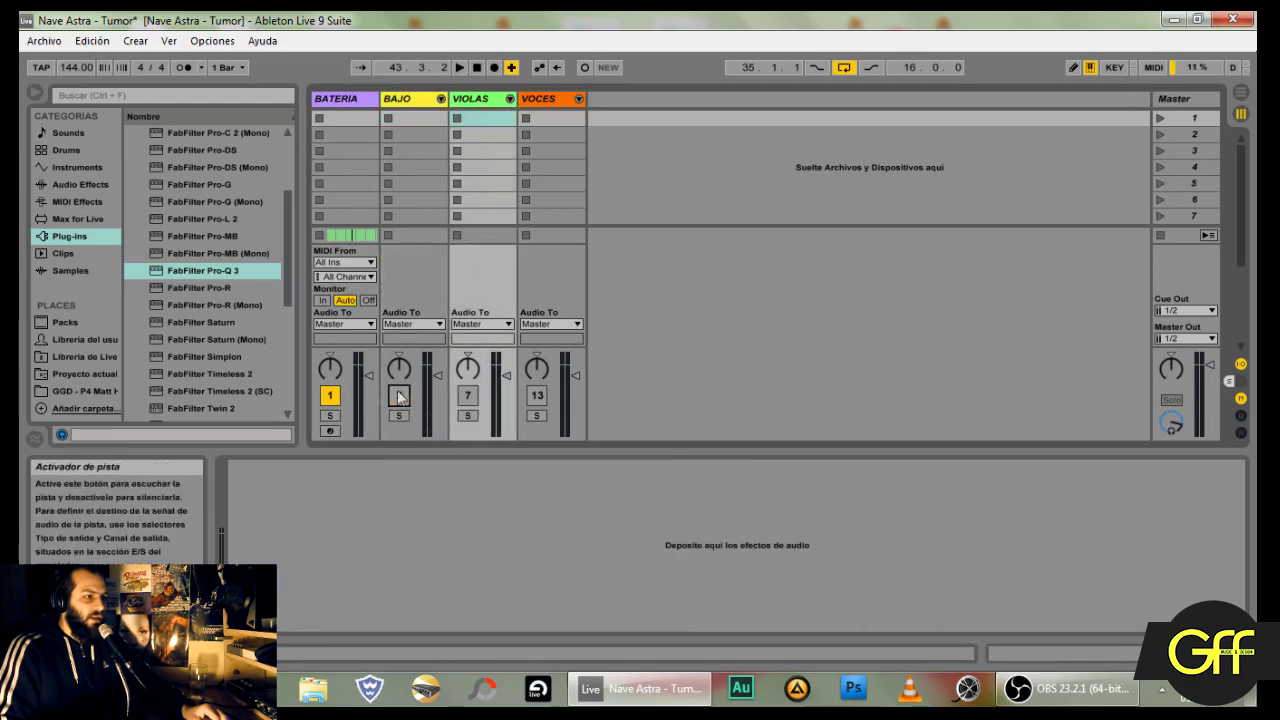
left_click(399, 396)
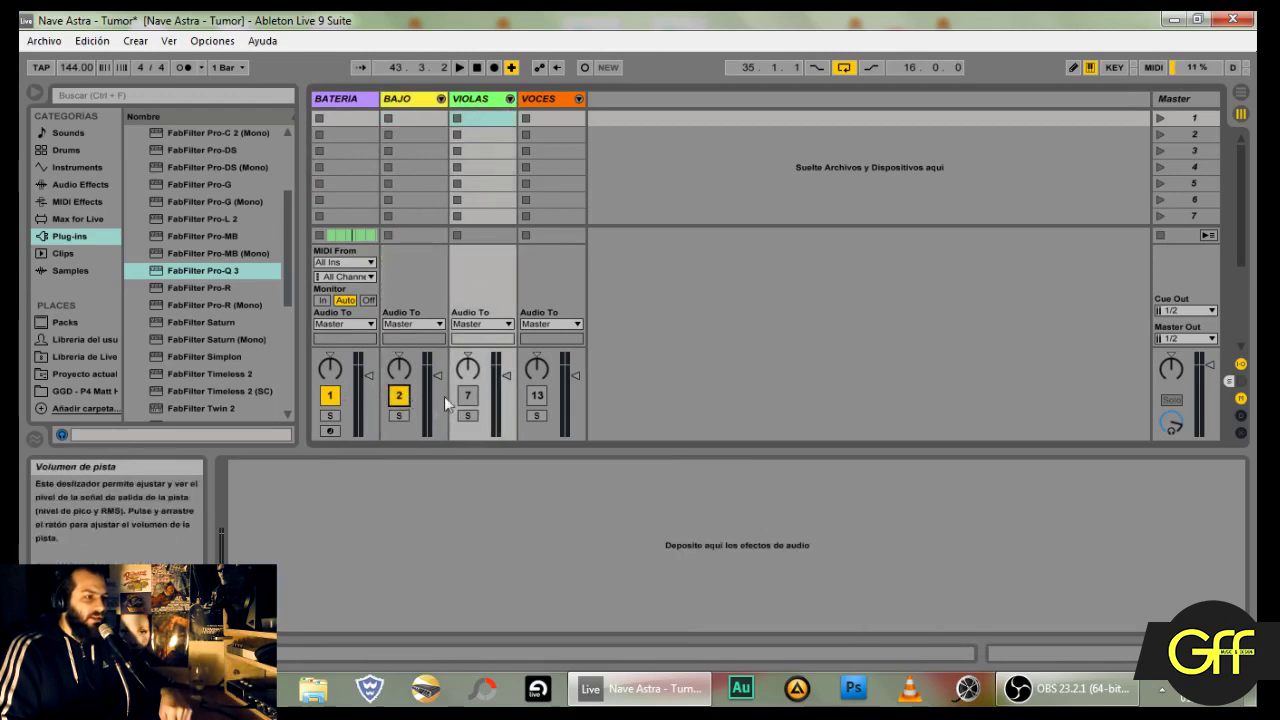
key("space")
left_click(510, 99)
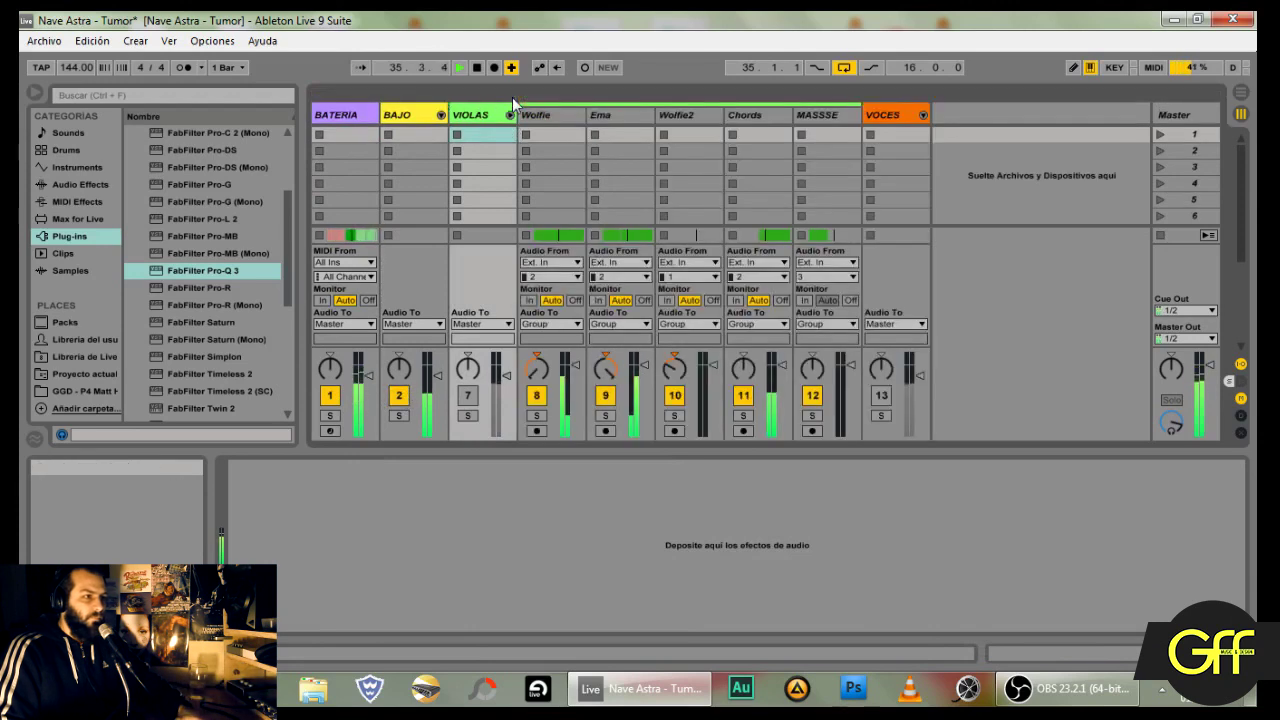
Step: Mute the Wolfie, Ema, Wolfie2, Chords and MASSSE tracks inside the VIOLAS group
left_click(536, 395)
left_click(605, 395)
left_click(674, 395)
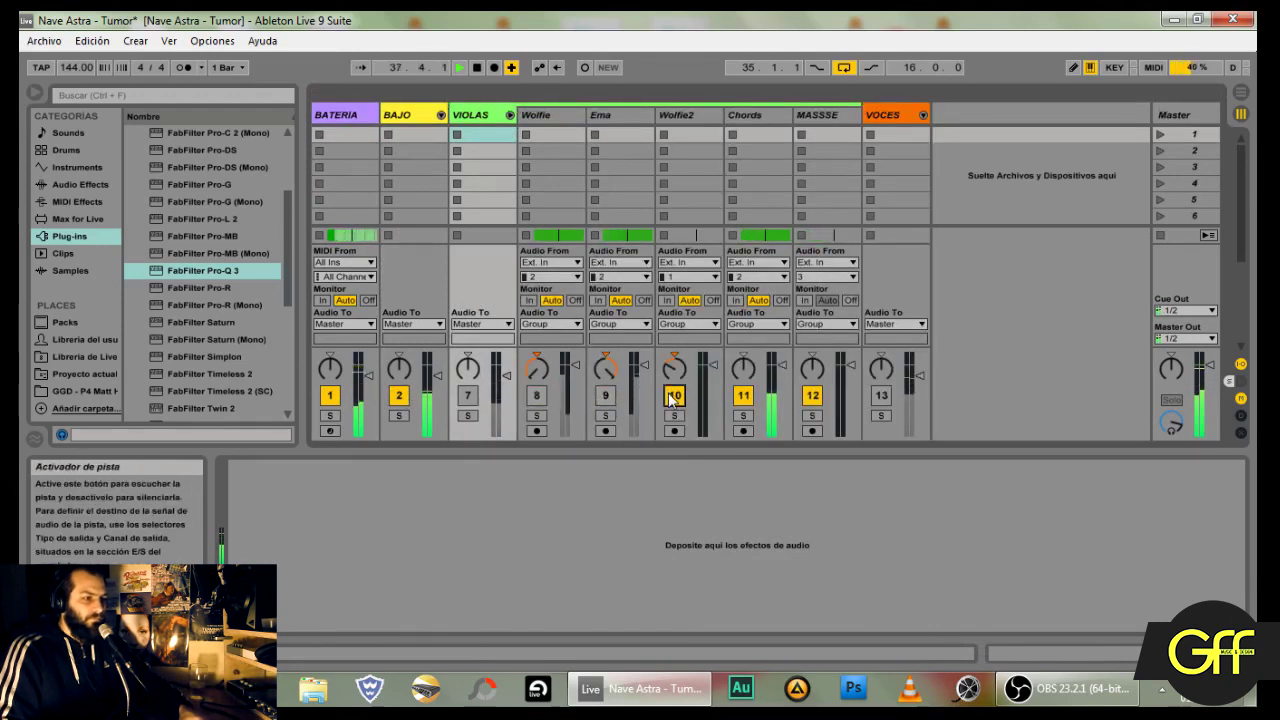
left_click(743, 395)
left_click(812, 395)
Step: Activate the VIOLAS group and bring in its Wolfie, Ema and Chords tracks one by one
left_click(468, 396)
left_click(536, 396)
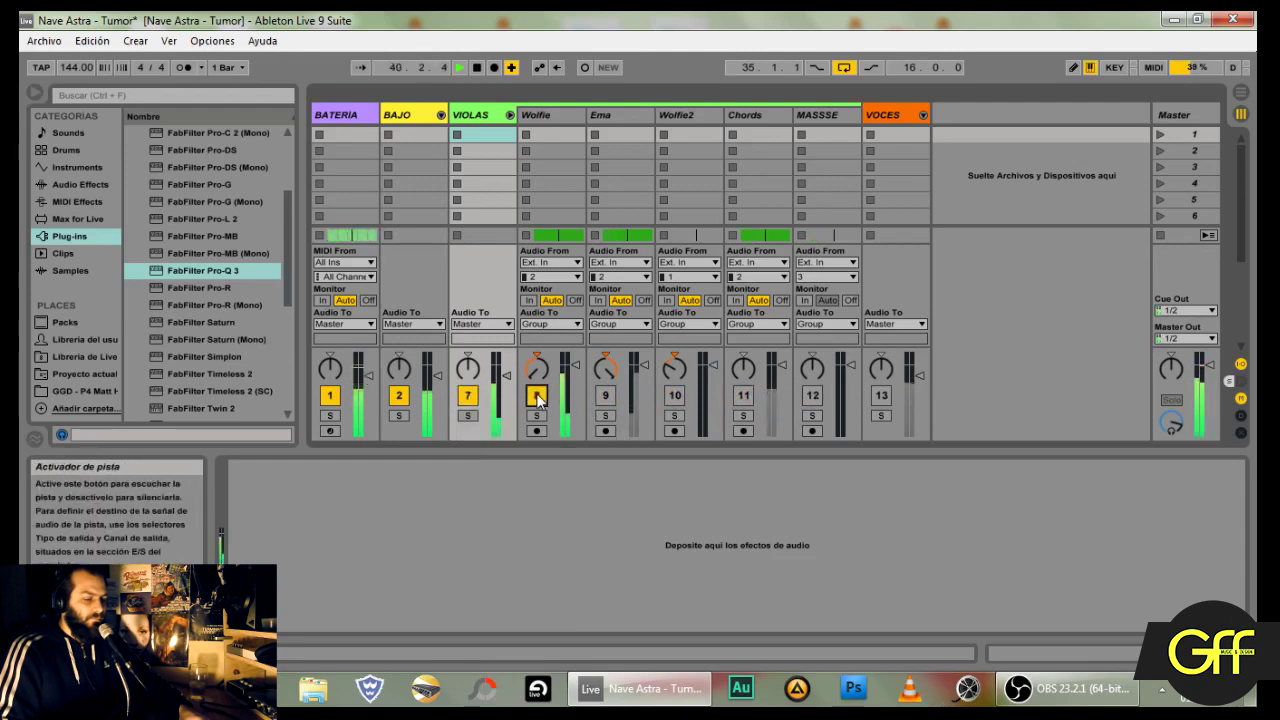
left_click(605, 396)
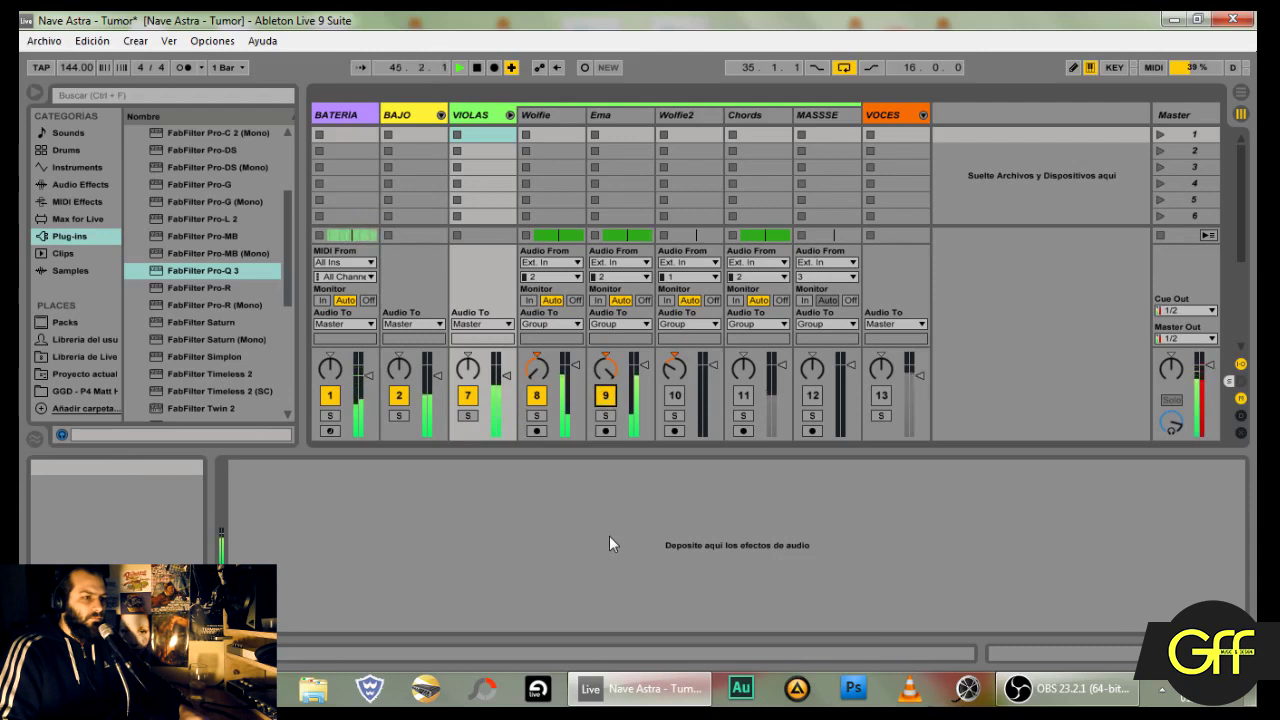
left_click(743, 395)
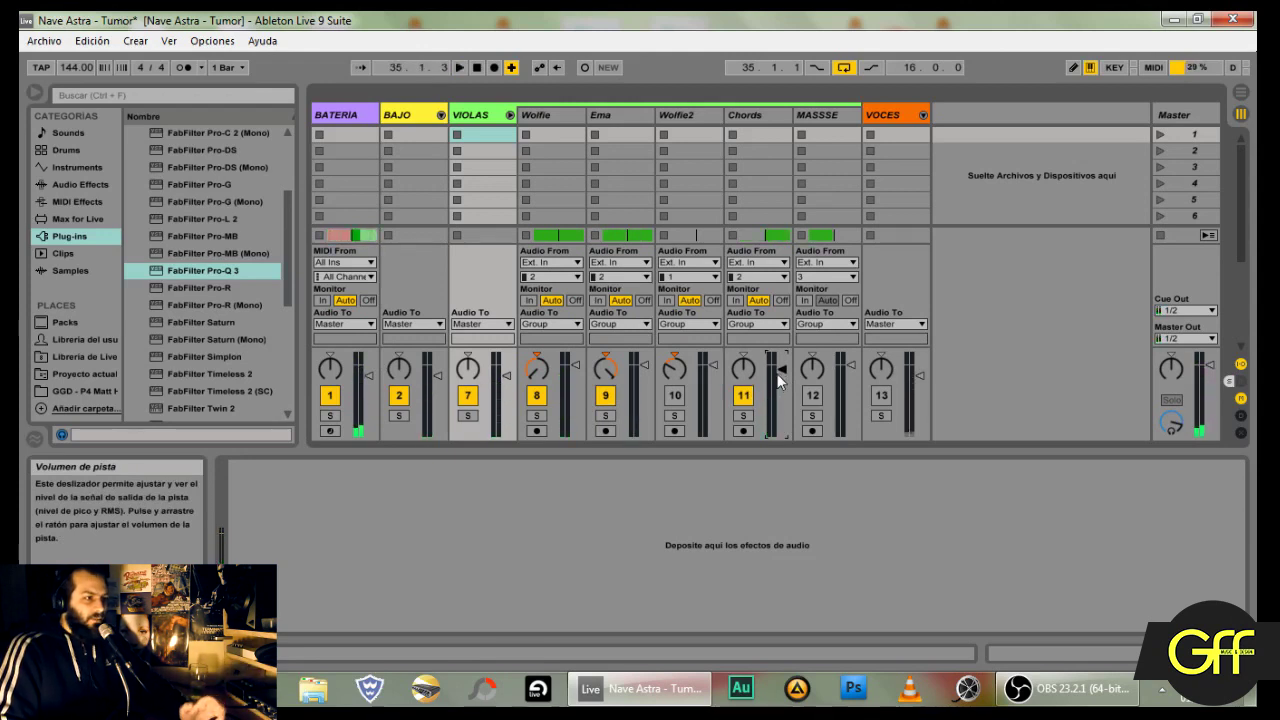
Step: Copy the FabFilter Pro-Q 3 device from the BAJO group and paste it onto the VIOLAS group
left_click(408, 118)
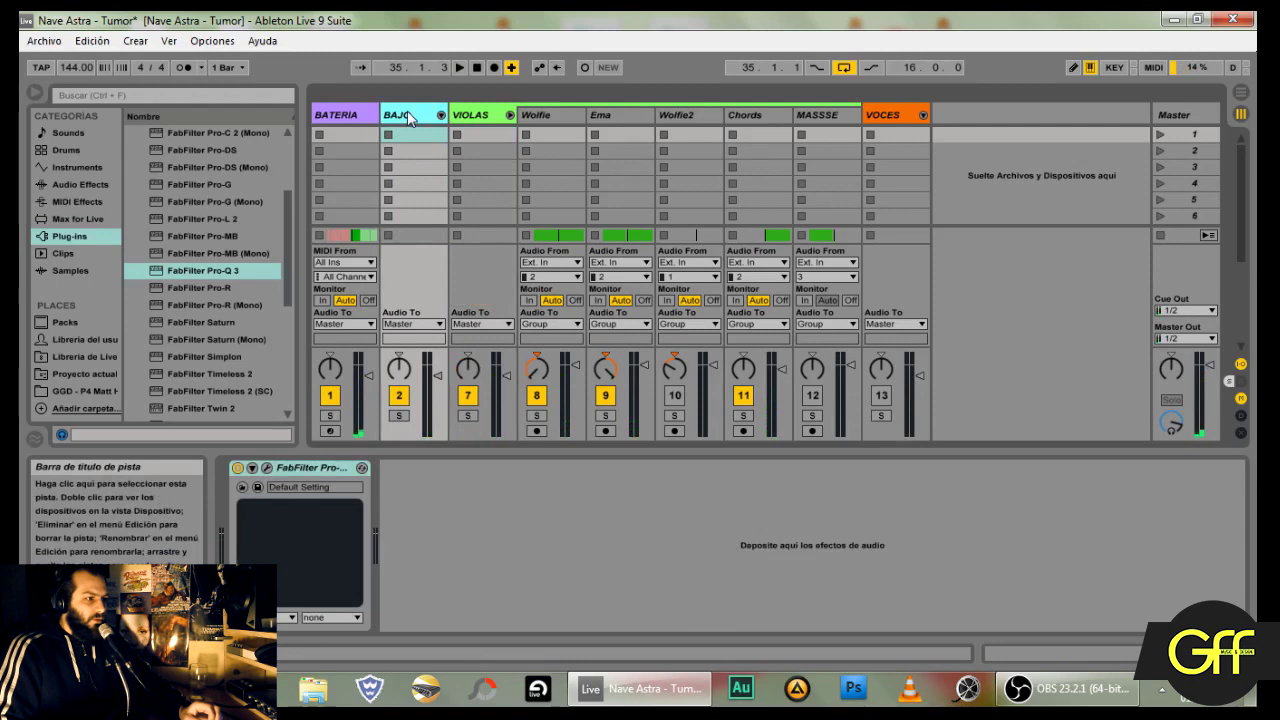
right_click(317, 468)
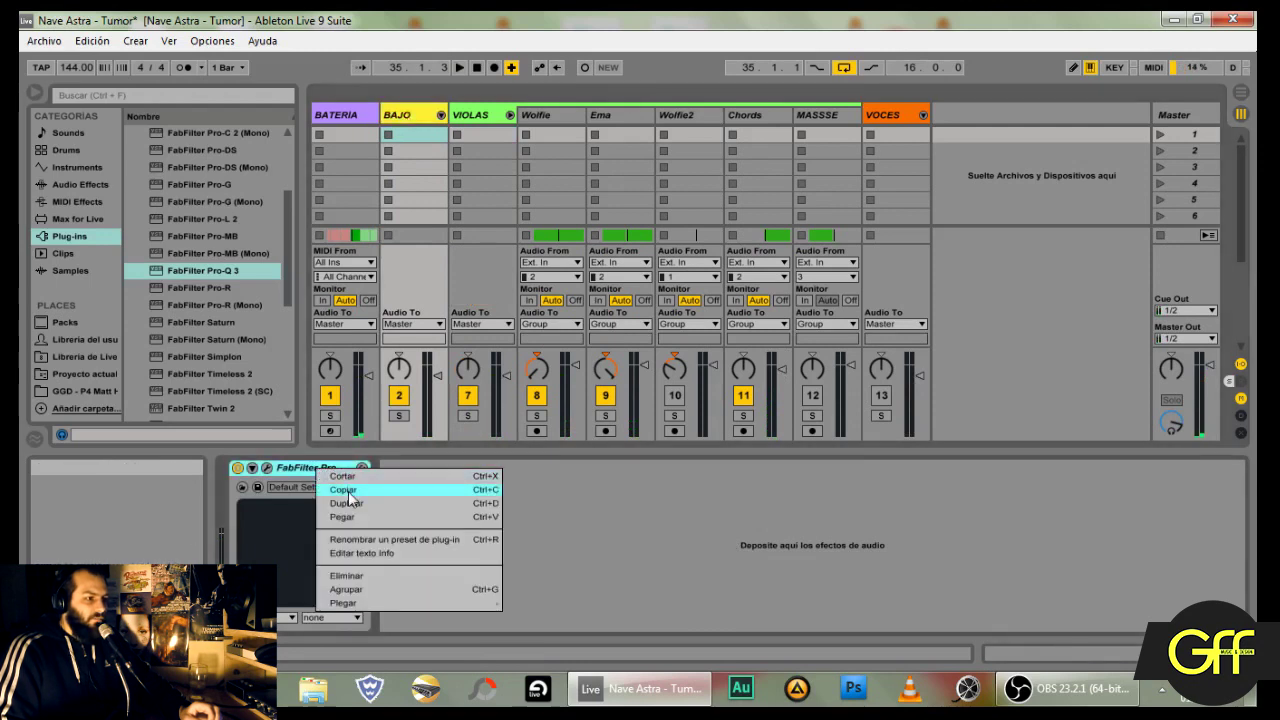
left_click(346, 491)
left_click(477, 118)
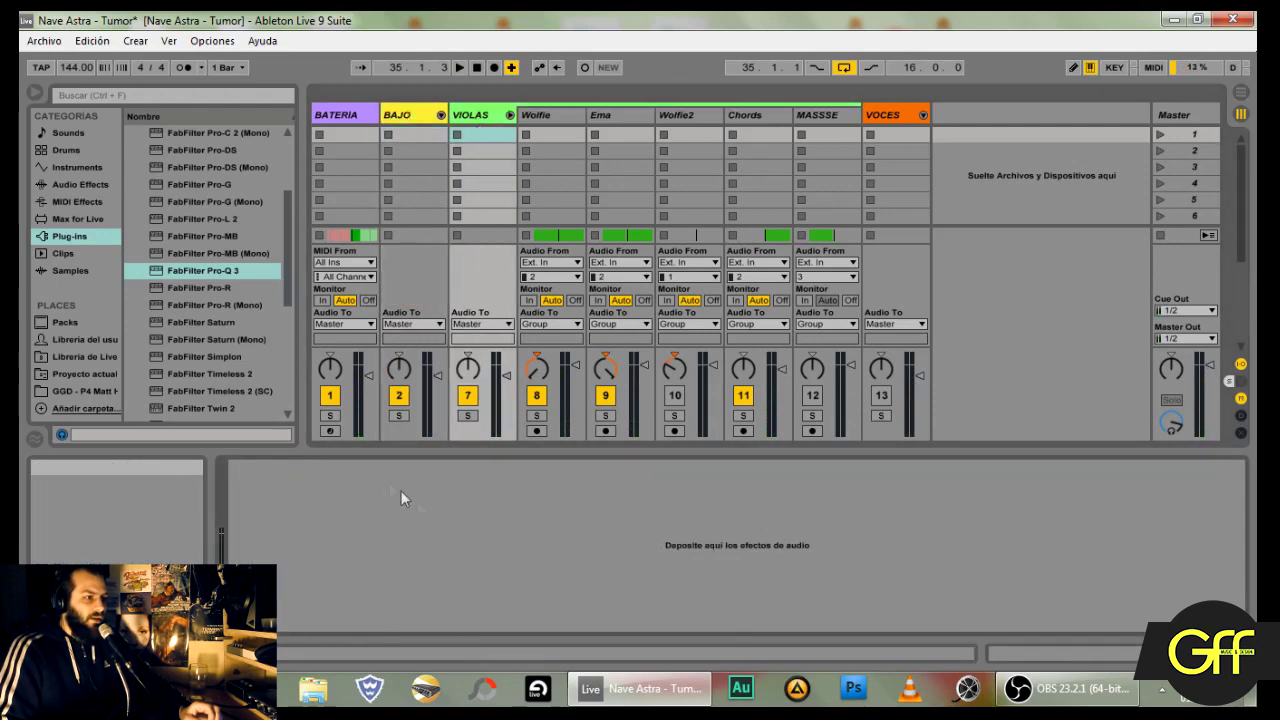
left_click(450, 527)
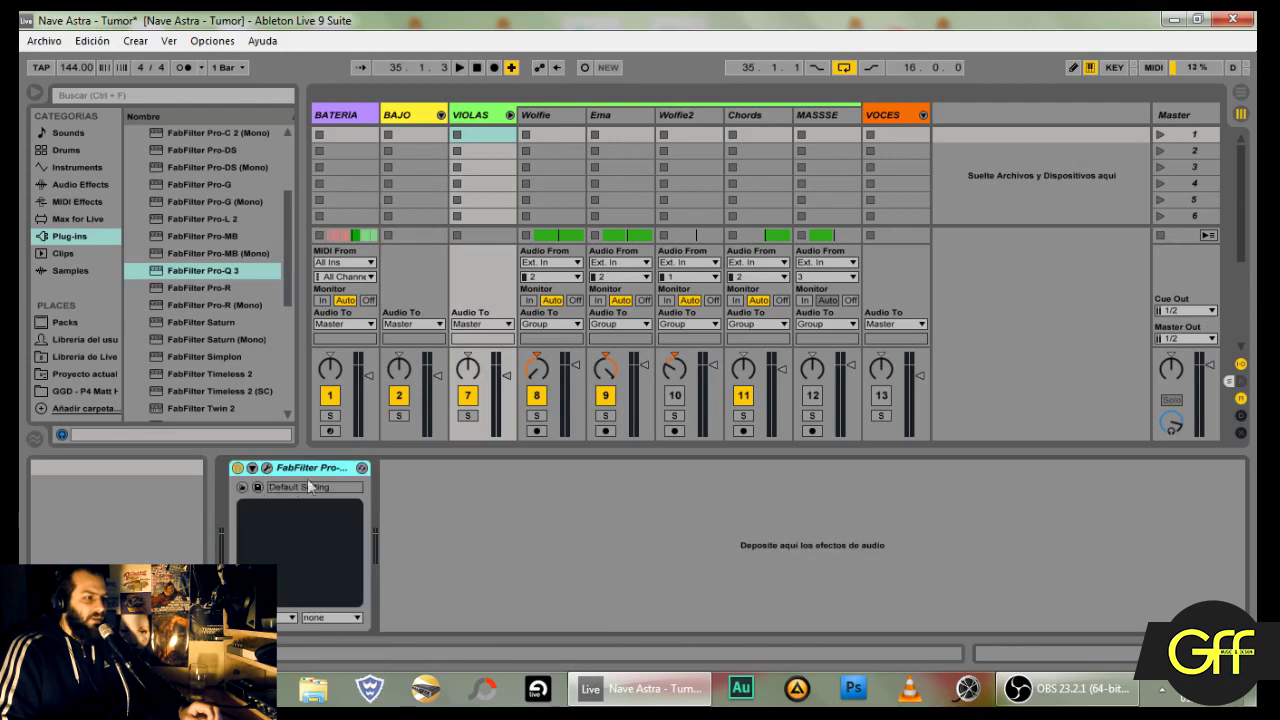
Step: In the VIOLAS equalizer, move the low cut to 121.17 Hz and delete both copied bell bands
left_click(267, 468)
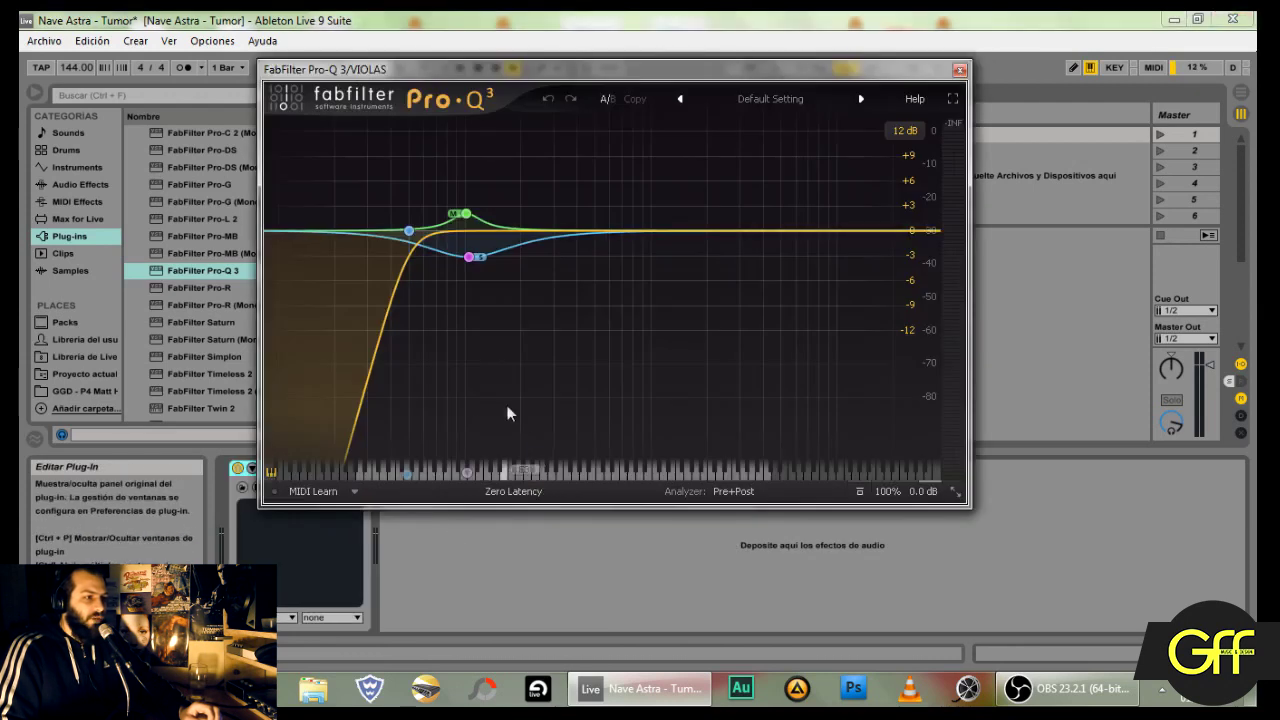
left_click(409, 231)
left_click_drag(415, 420, 424, 366)
mouse_move(468, 262)
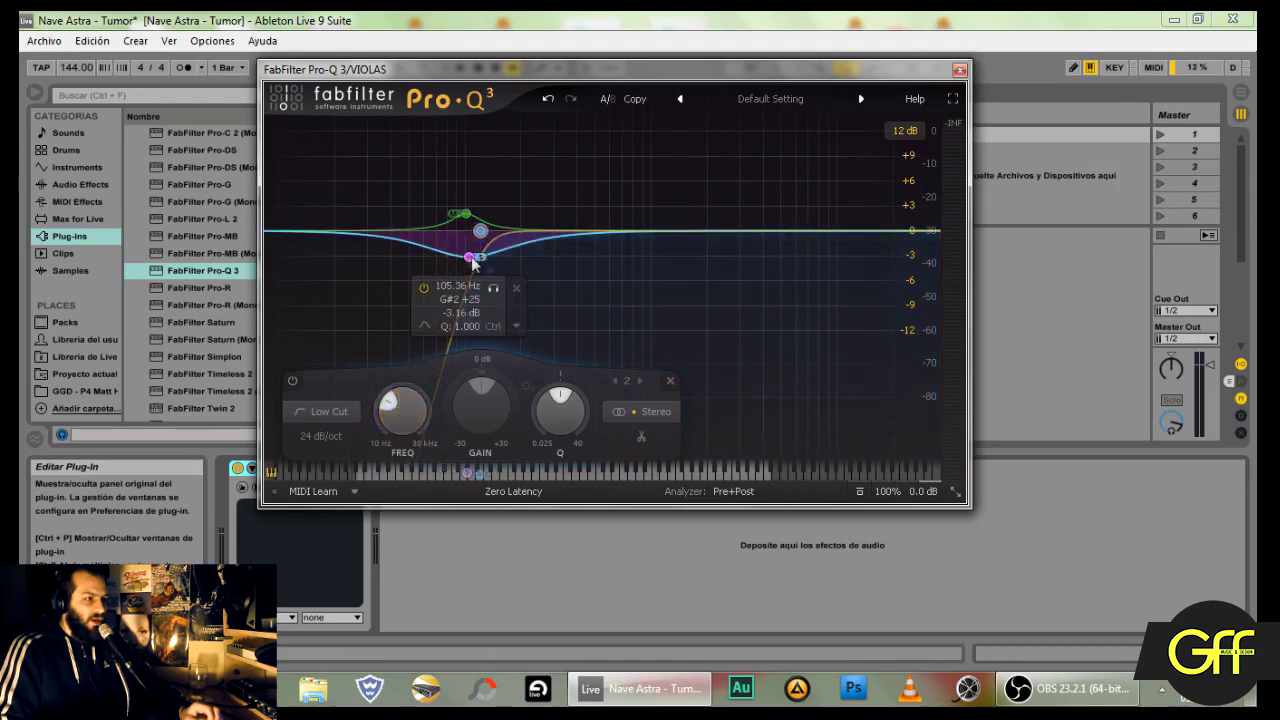
left_click(515, 290)
mouse_move(472, 211)
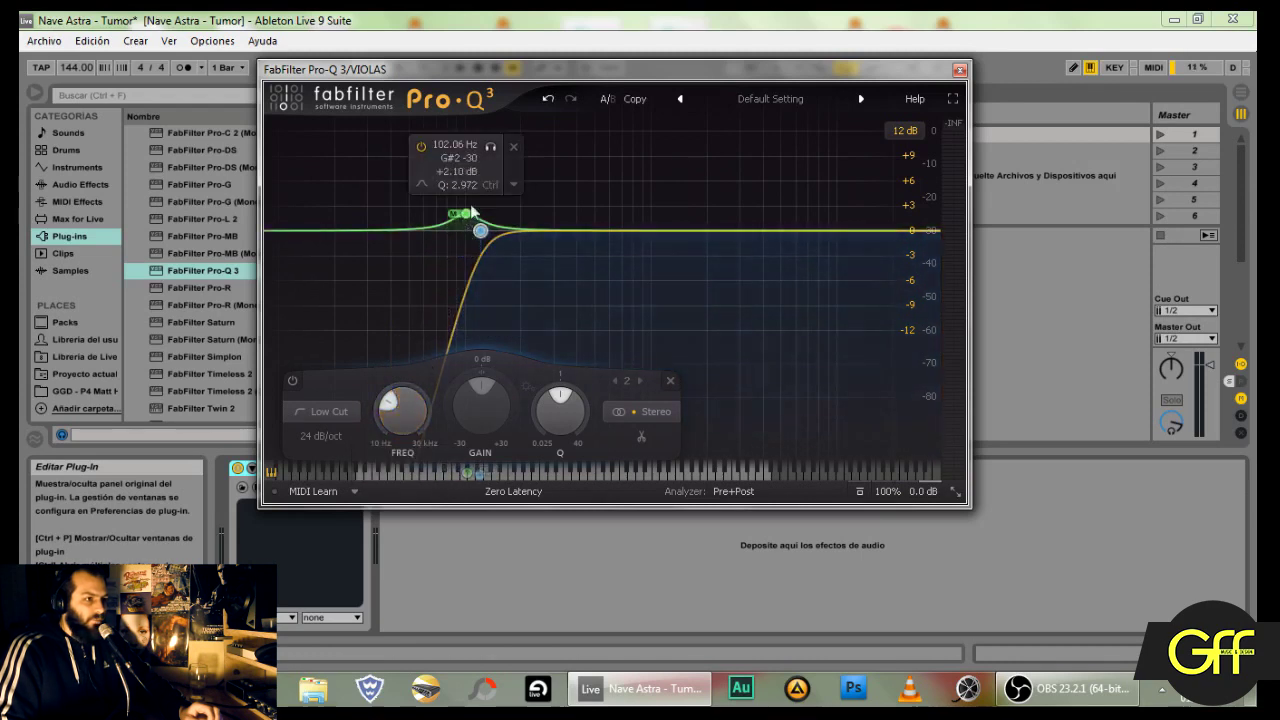
left_click(514, 148)
Step: Audition the VIOLAS low cut band on its own and move the equalizer window clear of the BATERÍA and BAJO controls
mouse_move(460, 253)
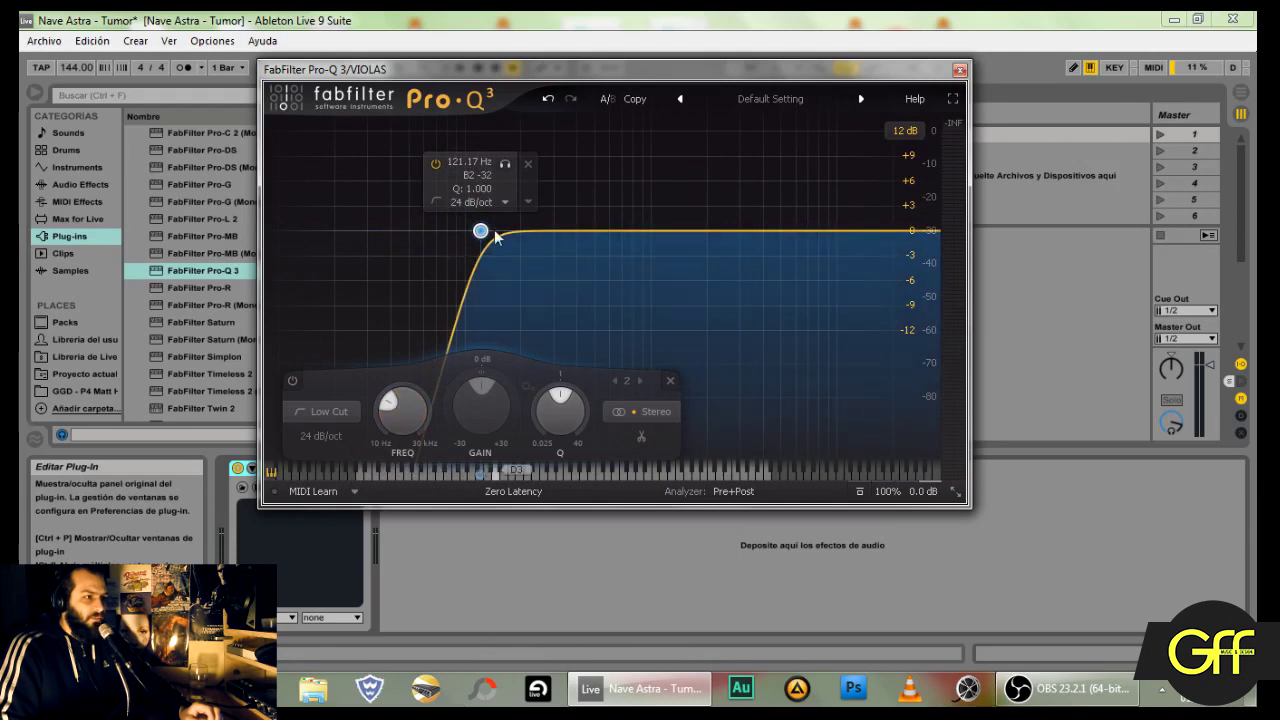
left_click(506, 166)
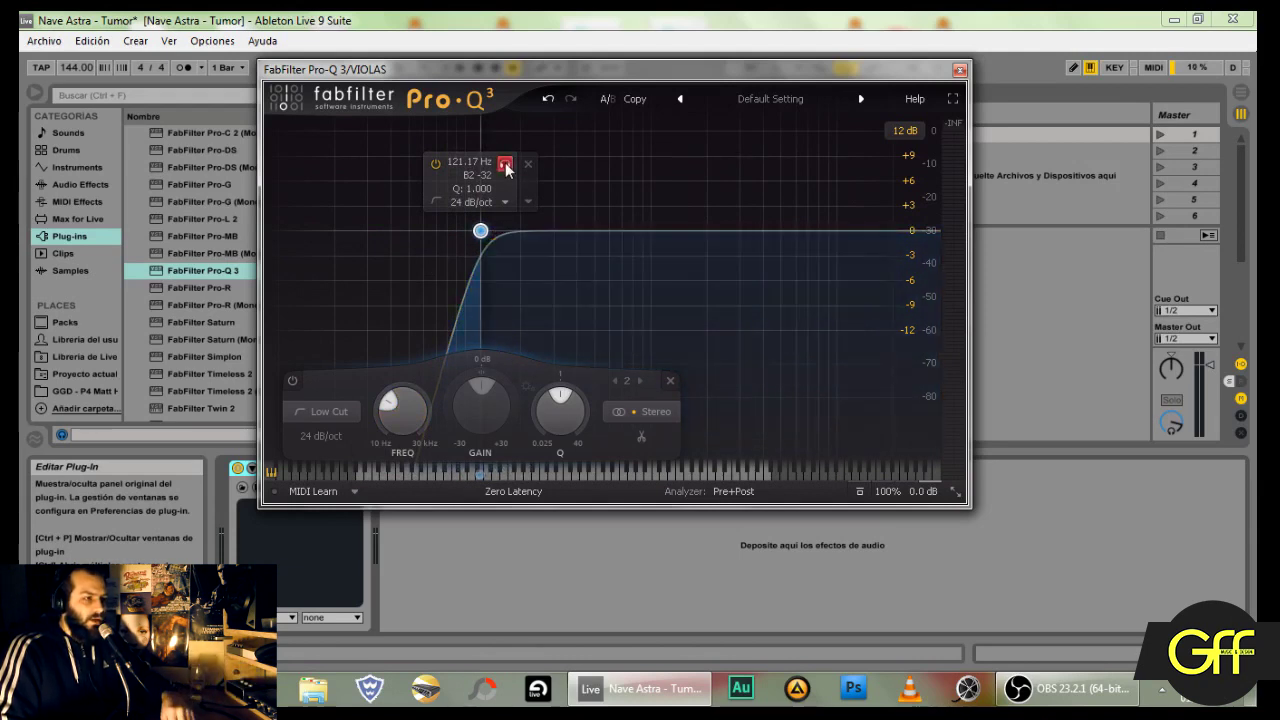
left_click(506, 166)
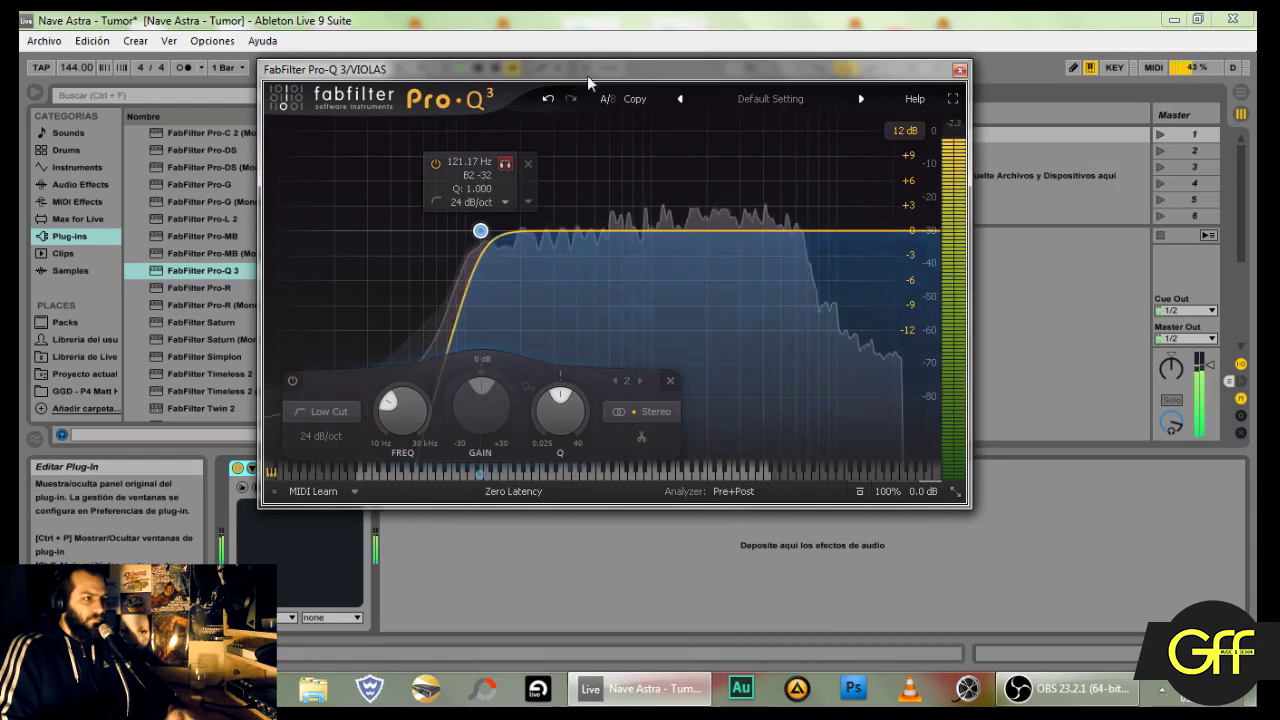
left_click_drag(591, 69, 812, 183)
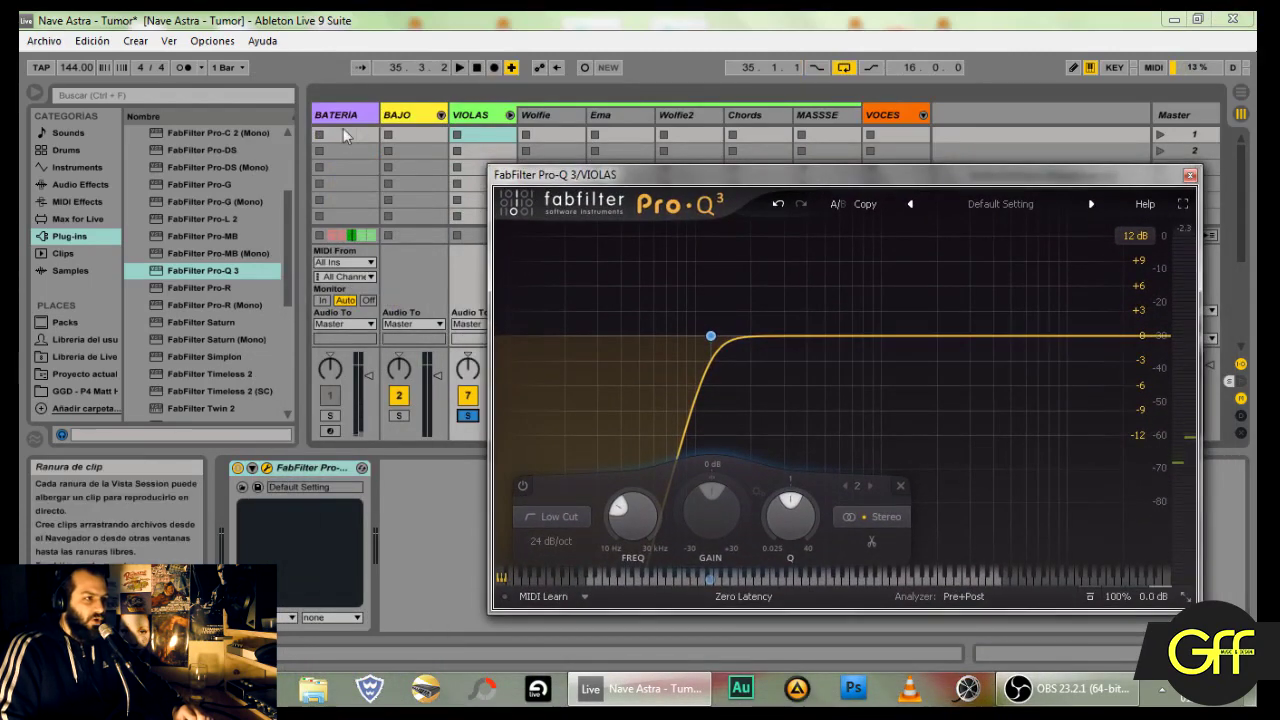
left_click_drag(709, 175, 688, 132)
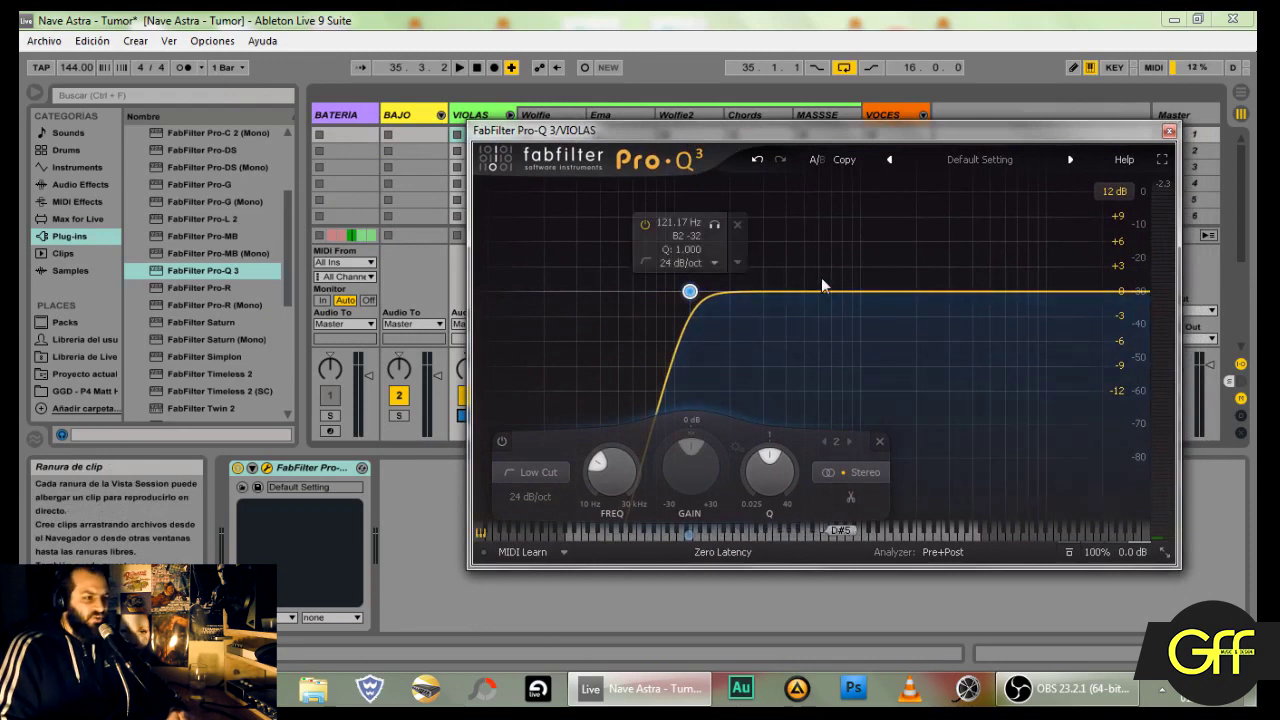
Step: Audition the VIOLAS low cut band on its own during playback and raise its frequency to 125.32 Hz
key("space")
left_click(714, 225)
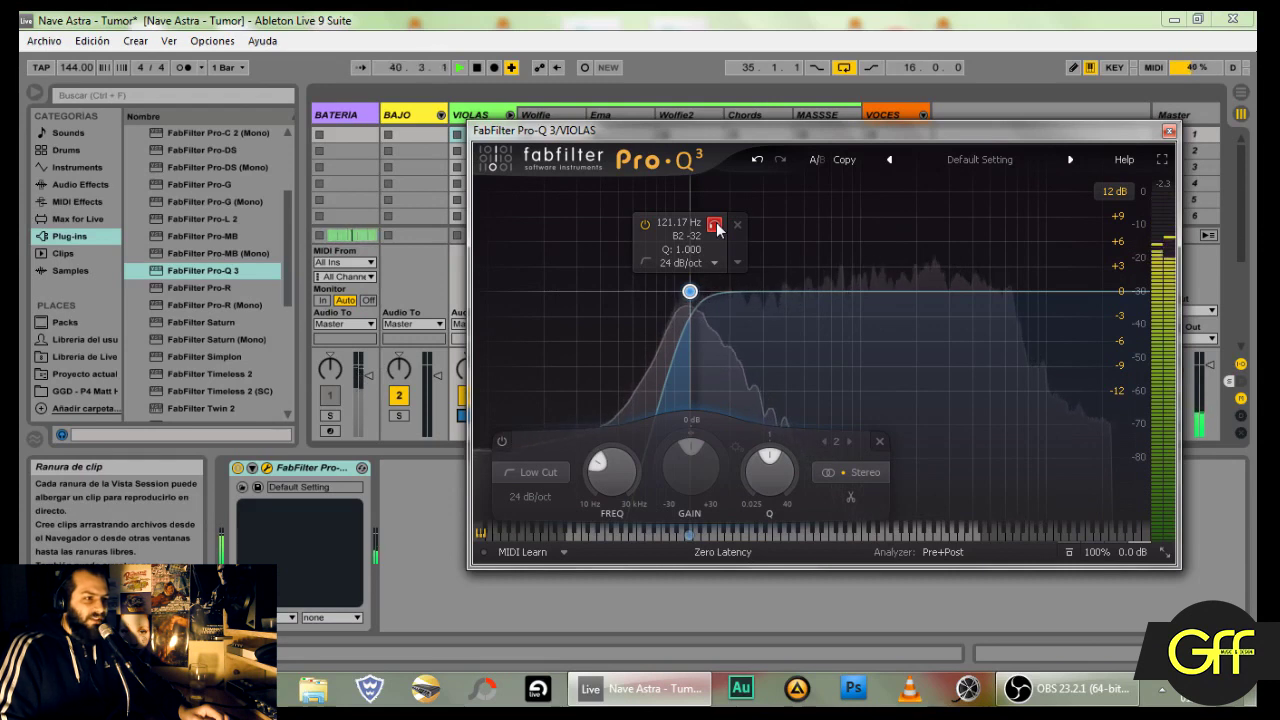
mouse_move(717, 227)
left_mouse_down()
mouse_move(740, 228)
mouse_move(724, 230)
left_mouse_up()
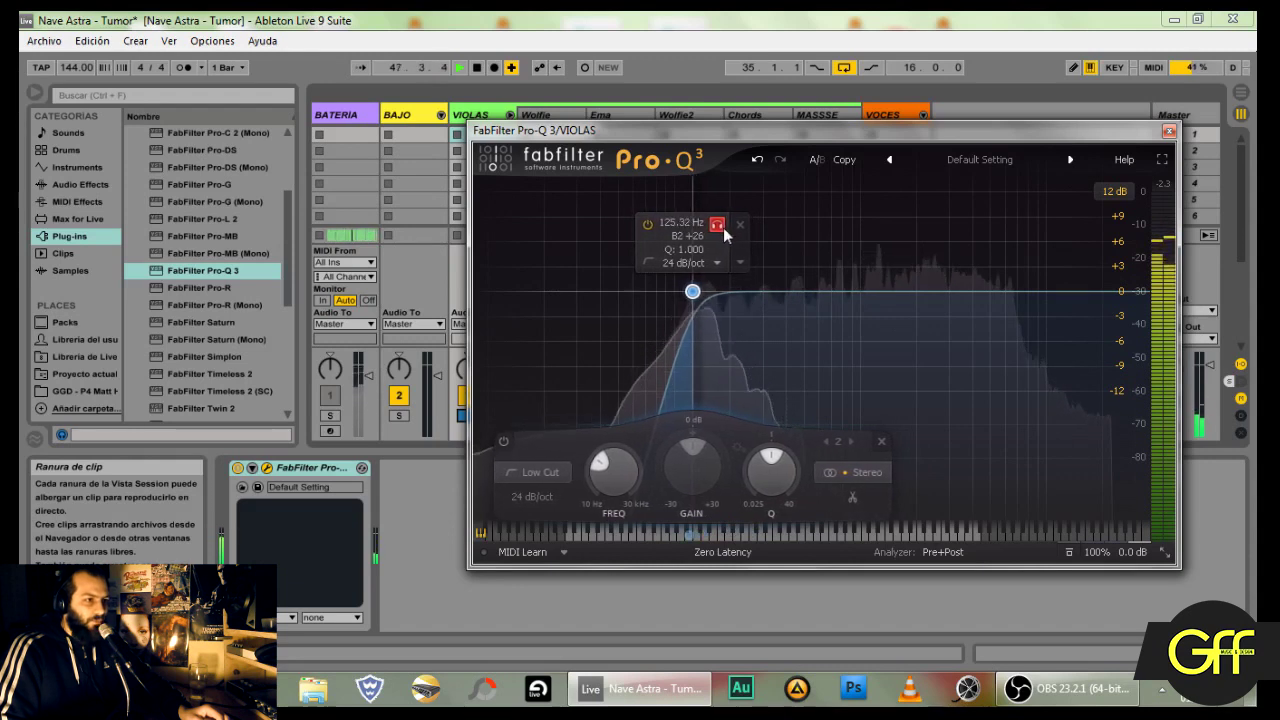
left_click(718, 226)
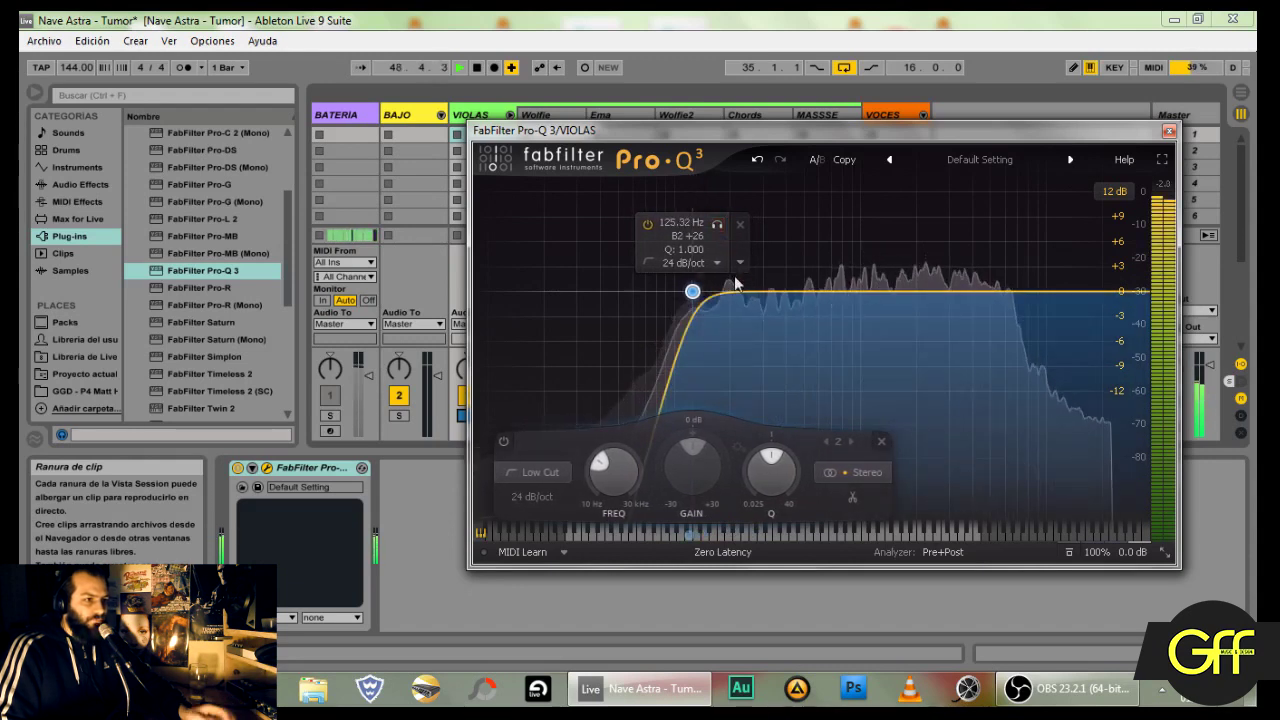
Step: Compare the VIOLAS sound with the low cut band bypassed and enabled, and stop playback
left_click(649, 227)
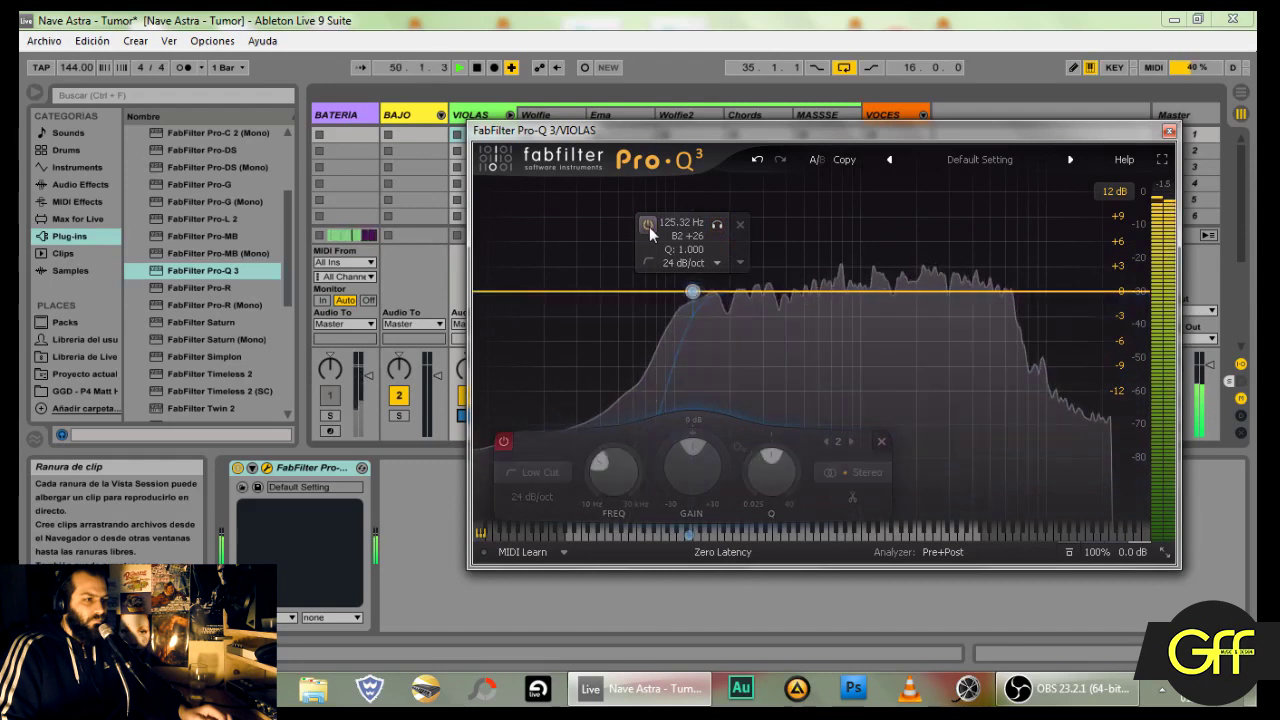
left_click(649, 226)
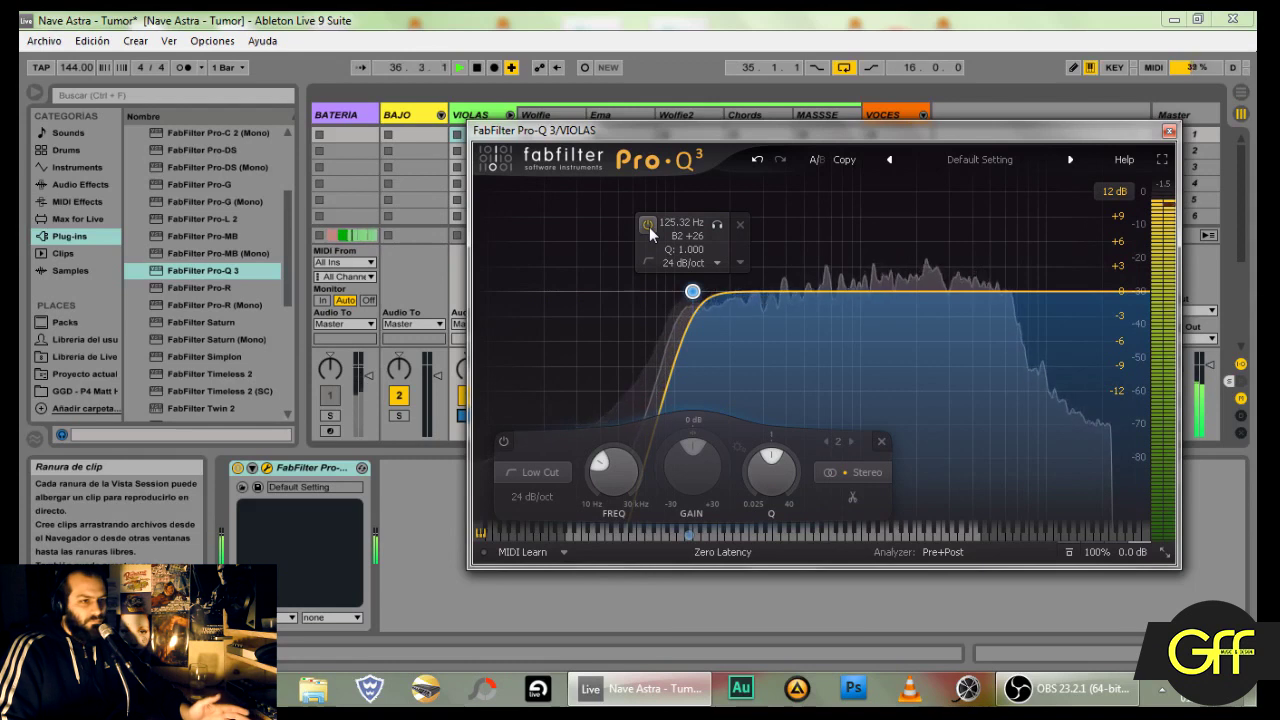
key("space")
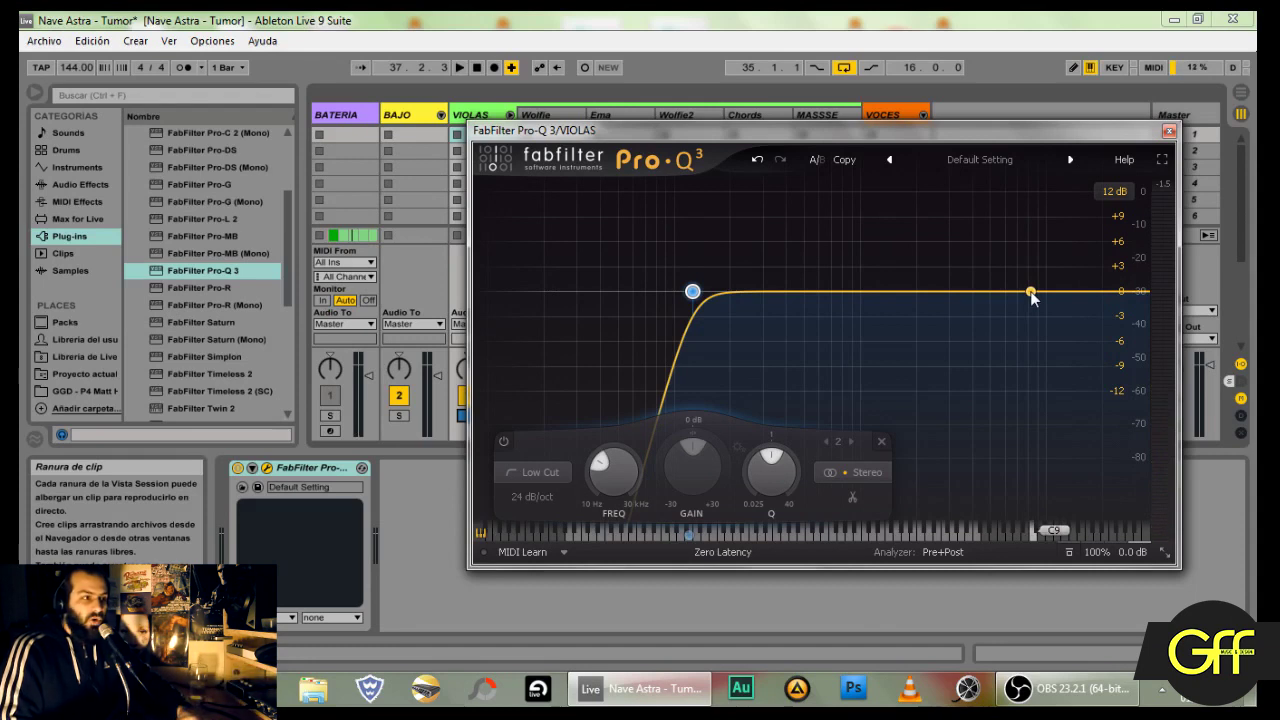
Step: Close the VIOLAS equalizer and inspect the parametric EQ of STL Tonality on the Wolfie track
left_click_drag(835, 146, 517, 148)
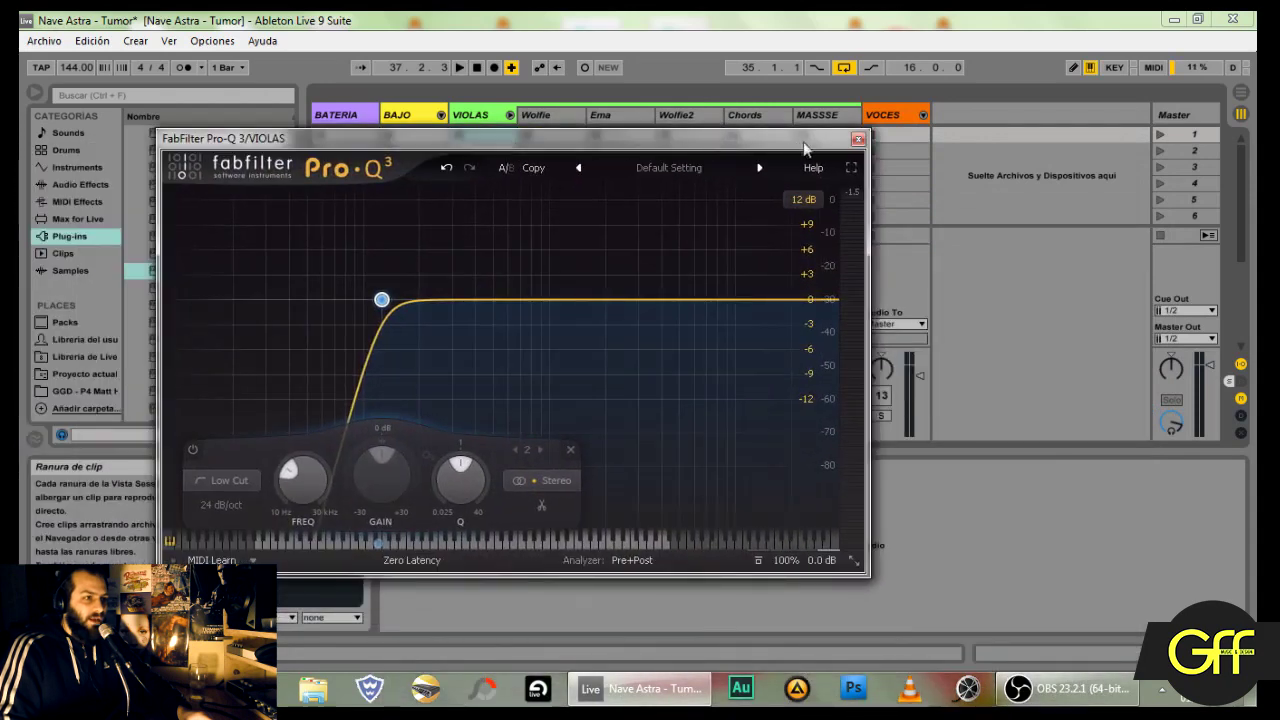
left_click(856, 140)
left_click(558, 113)
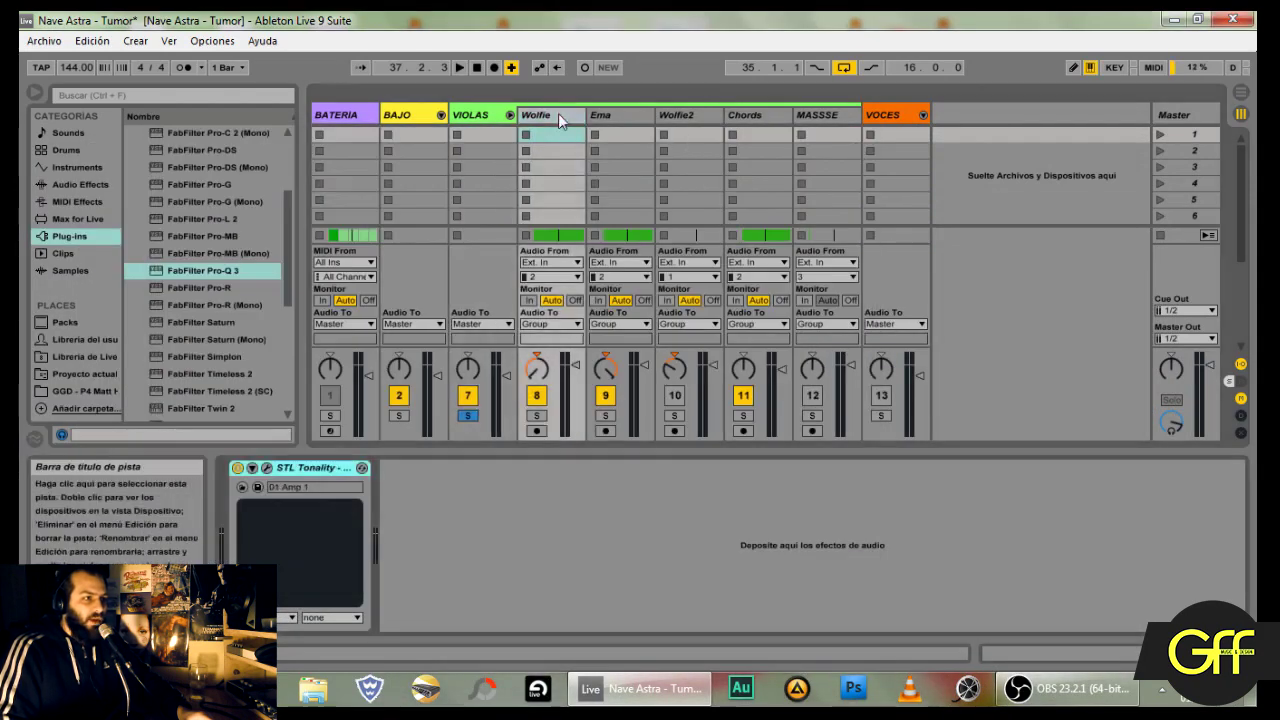
left_click(267, 470)
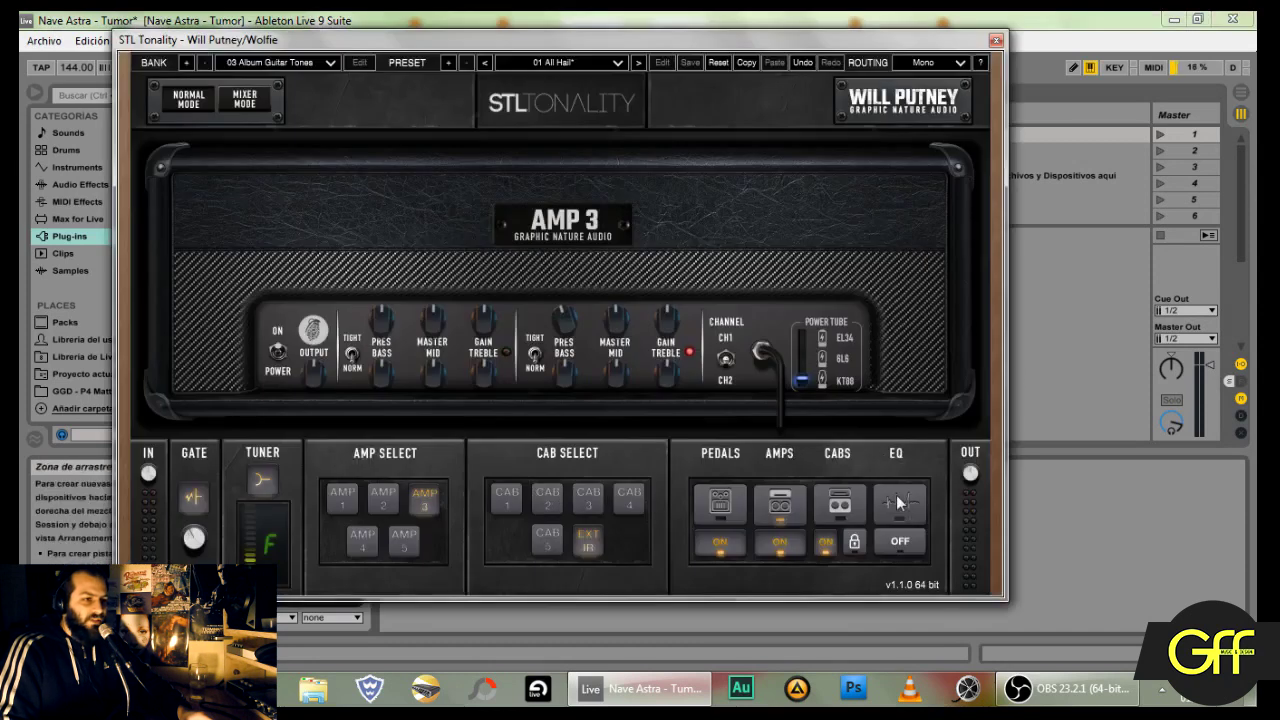
left_click(898, 503)
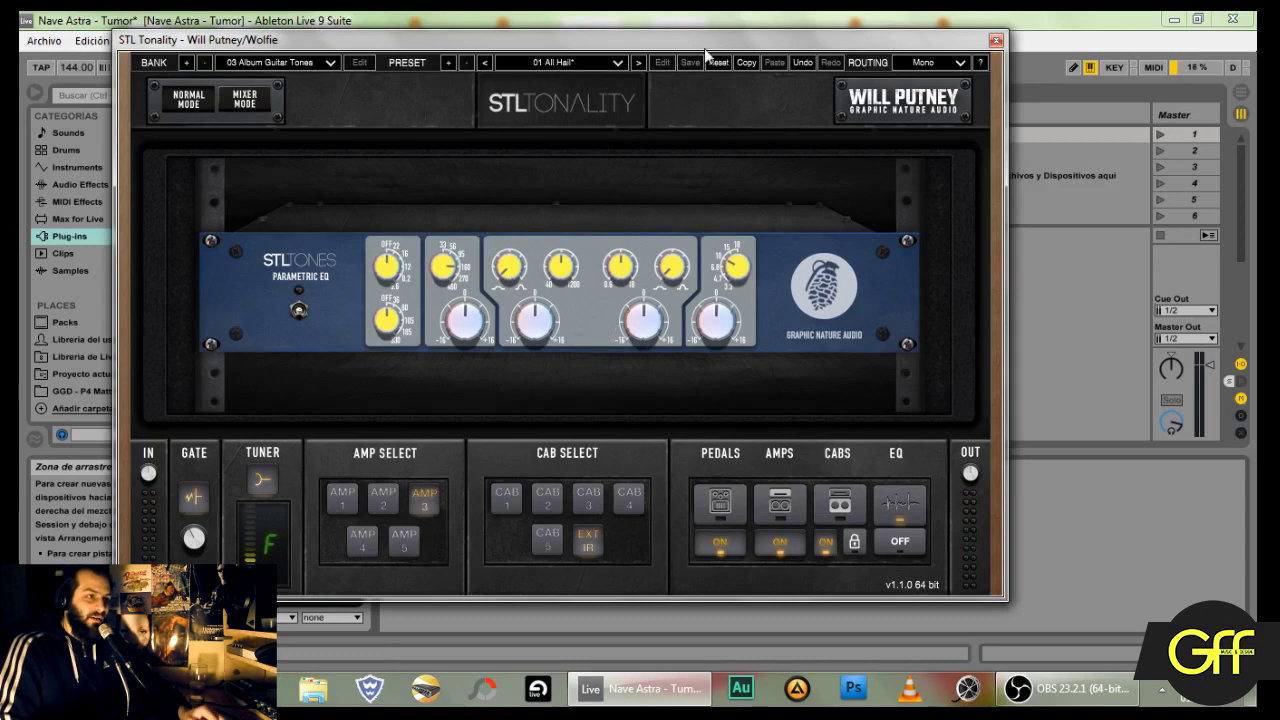
left_click(995, 41)
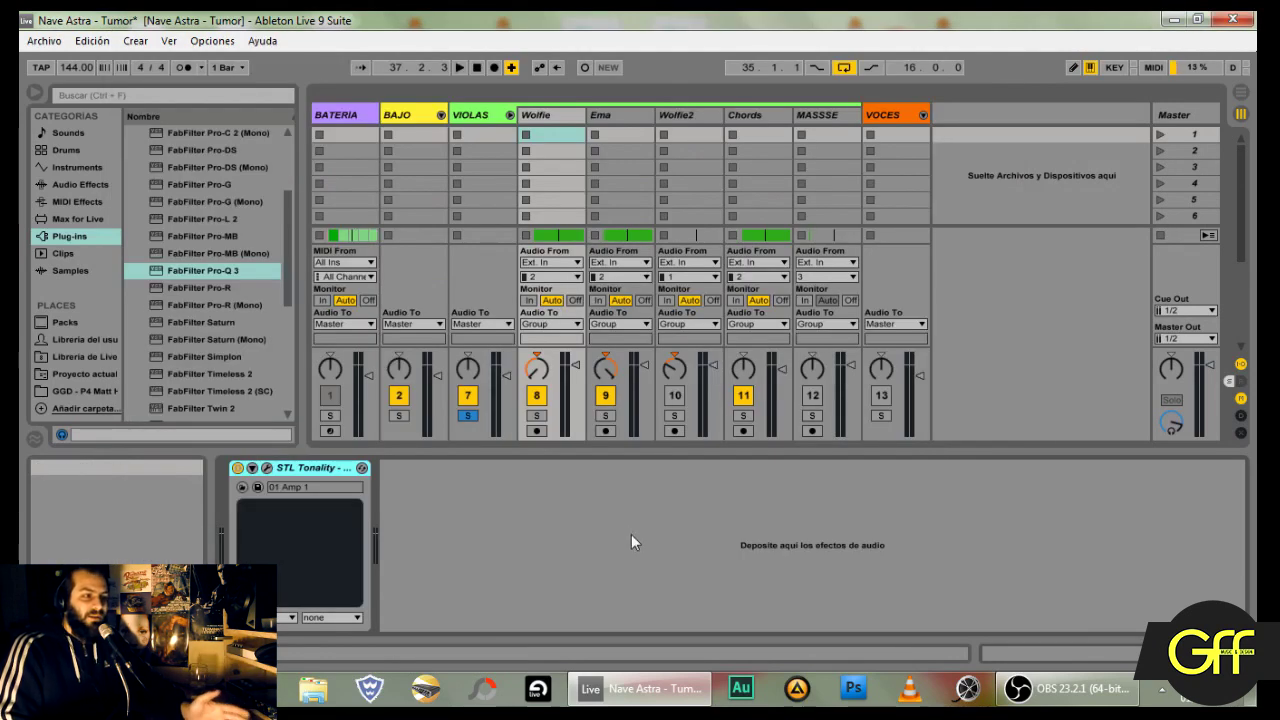
Step: Reopen the VIOLAS equalizer and add a high cut band at 8544.6 Hz with a 30 dB/oct slope
left_click(476, 118)
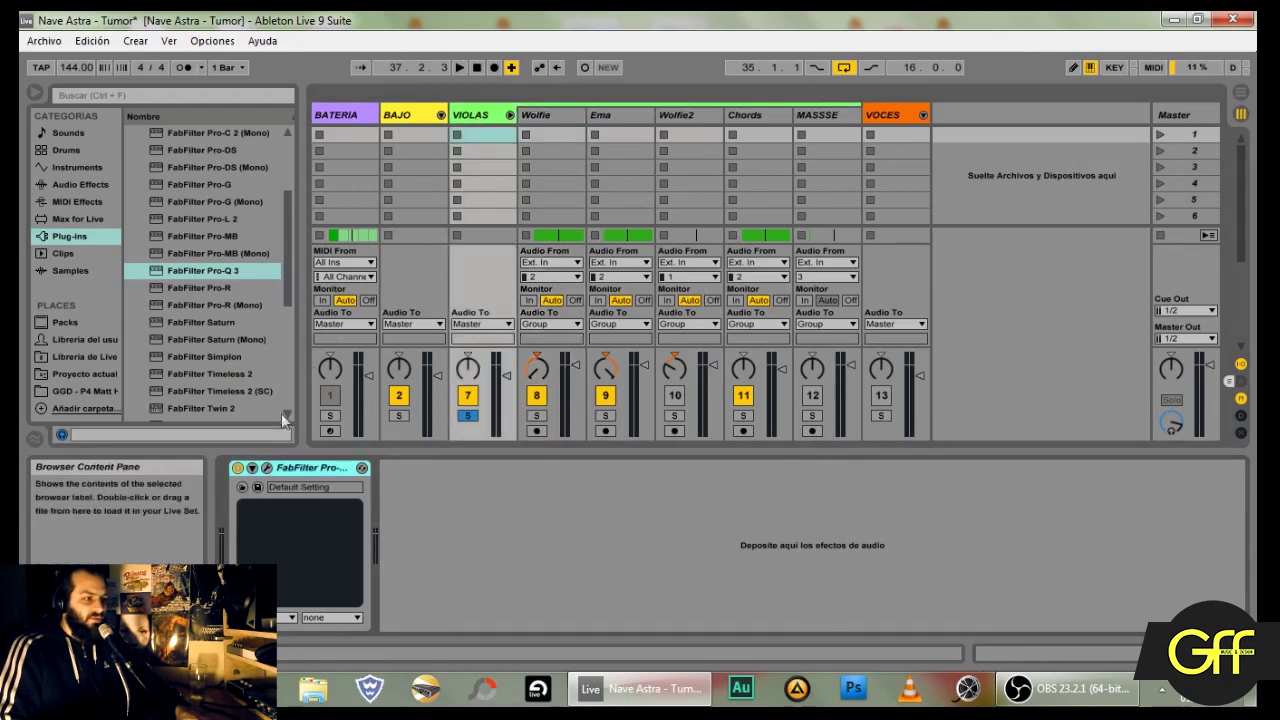
left_click(267, 477)
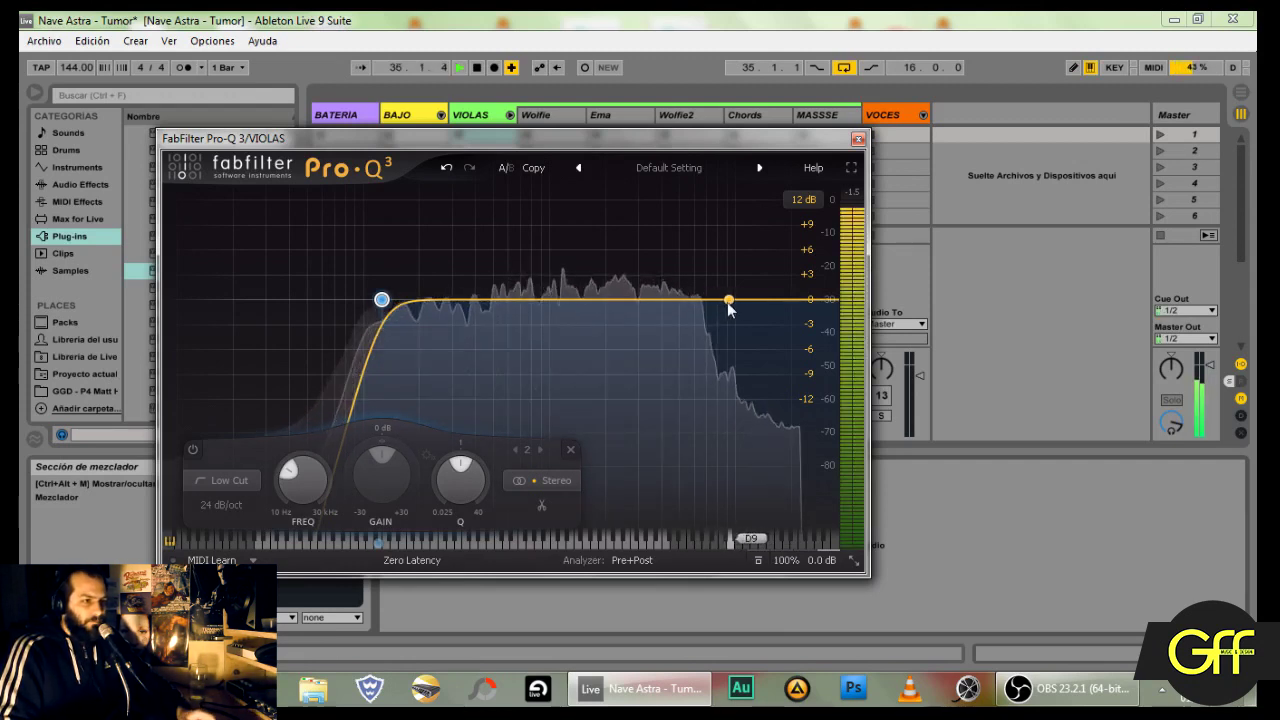
left_click(723, 300)
left_click(476, 482)
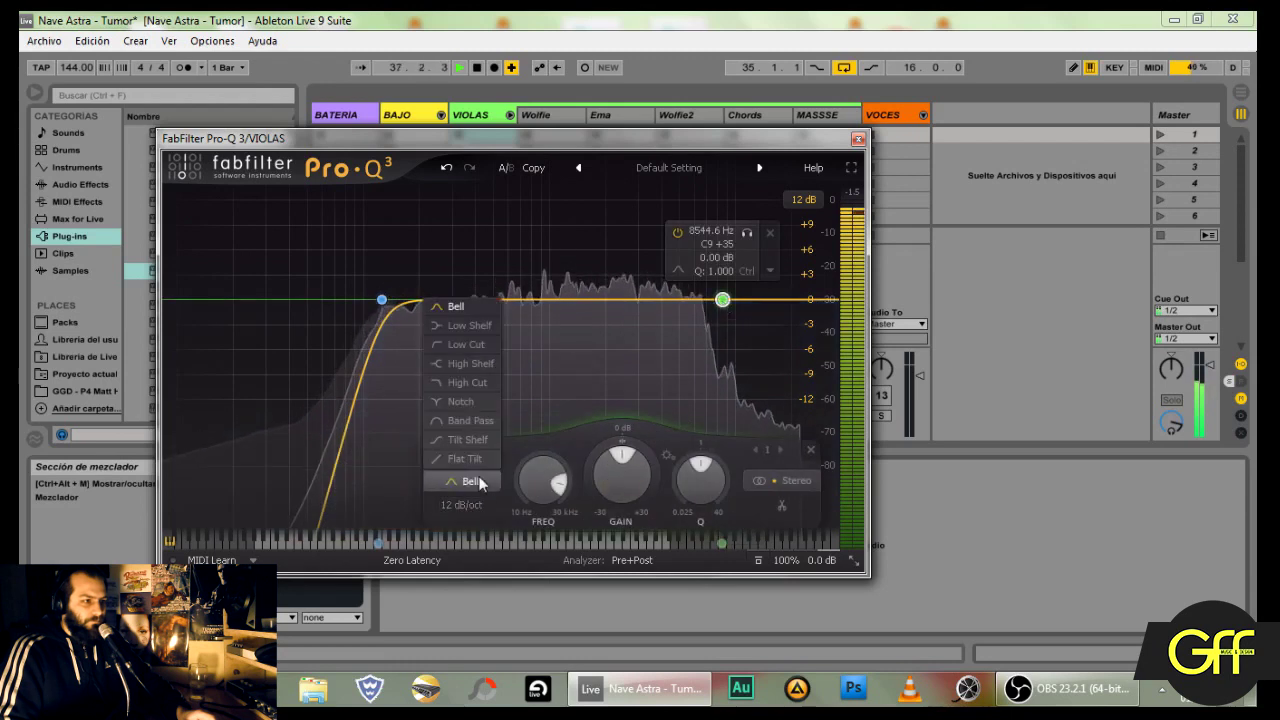
left_click(481, 383)
left_click(480, 508)
left_click(480, 508)
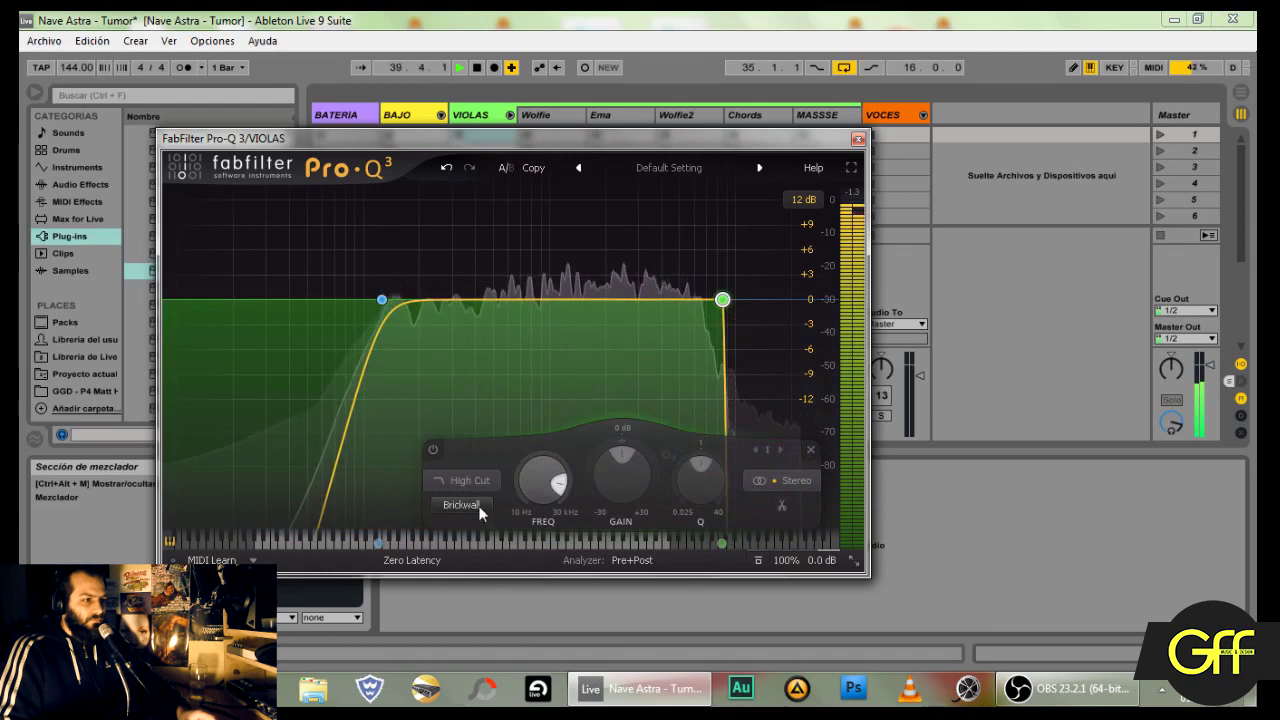
left_click(474, 506)
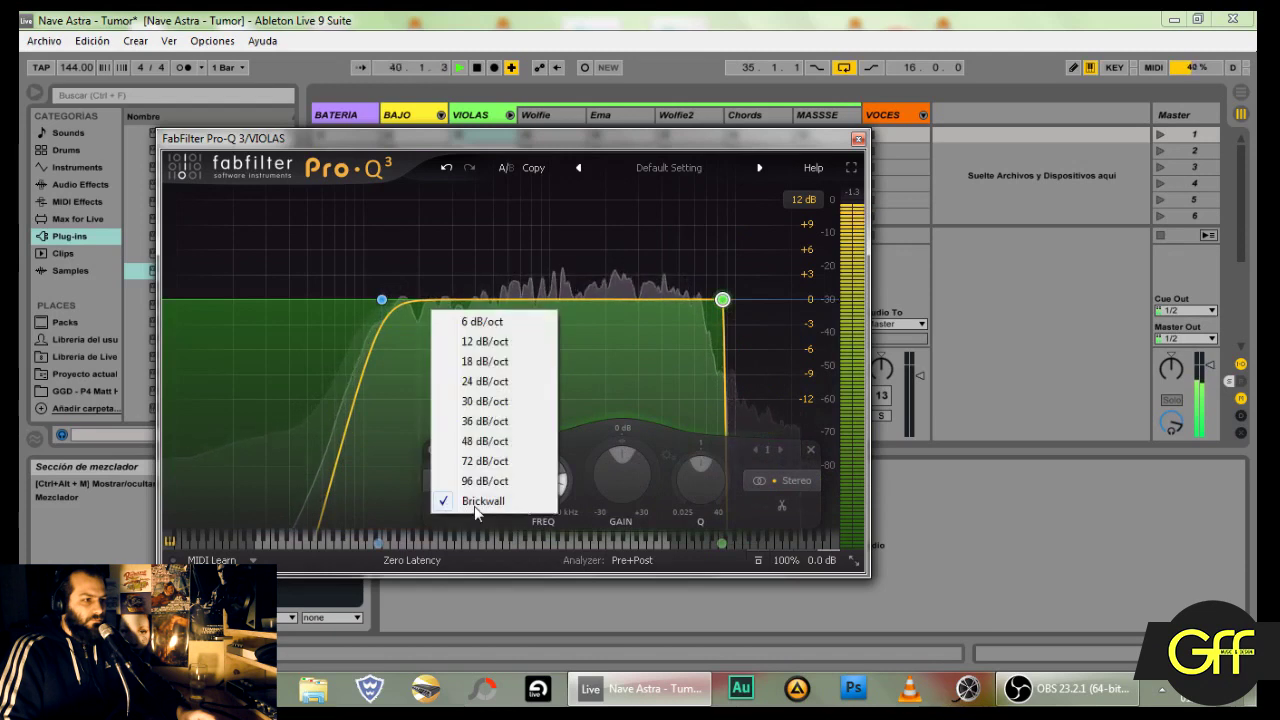
left_click(497, 400)
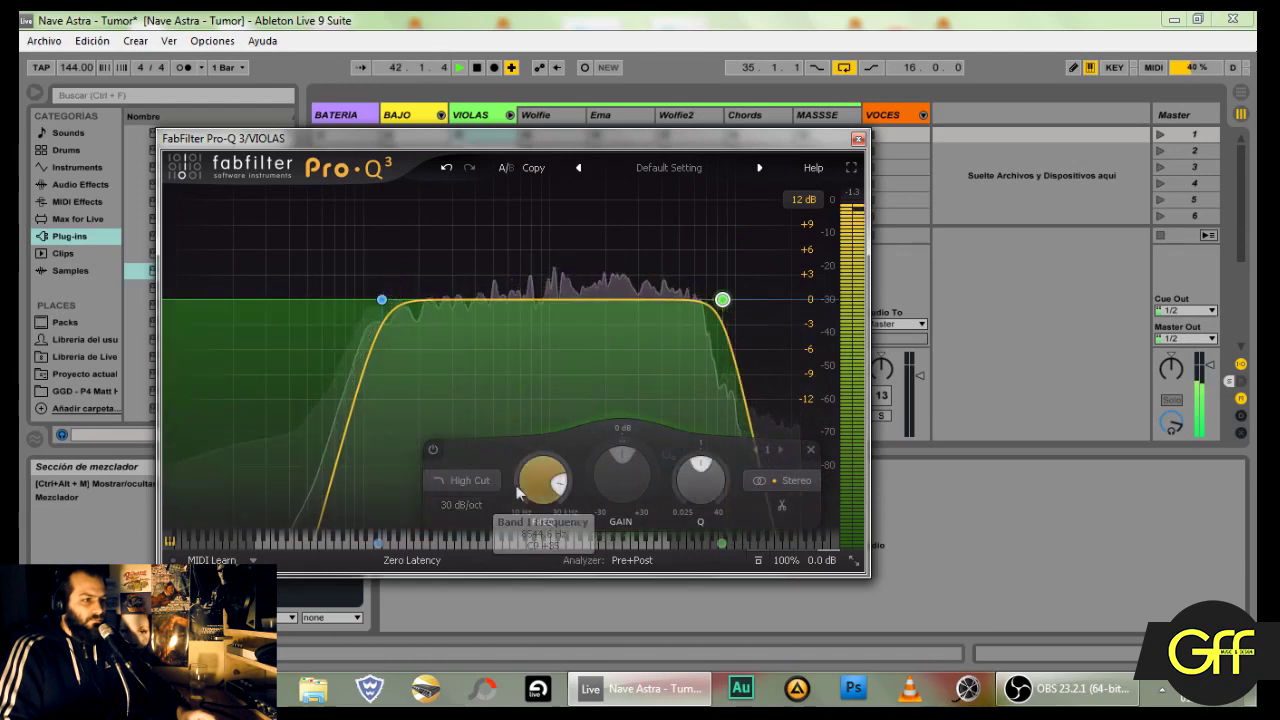
Step: Set the high cut band's Q to 1.032 and lower its frequency to 6975.9 Hz while auditioning it
left_click_drag(700, 480, 700, 484)
left_click_drag(557, 487, 561, 500)
mouse_move(711, 297)
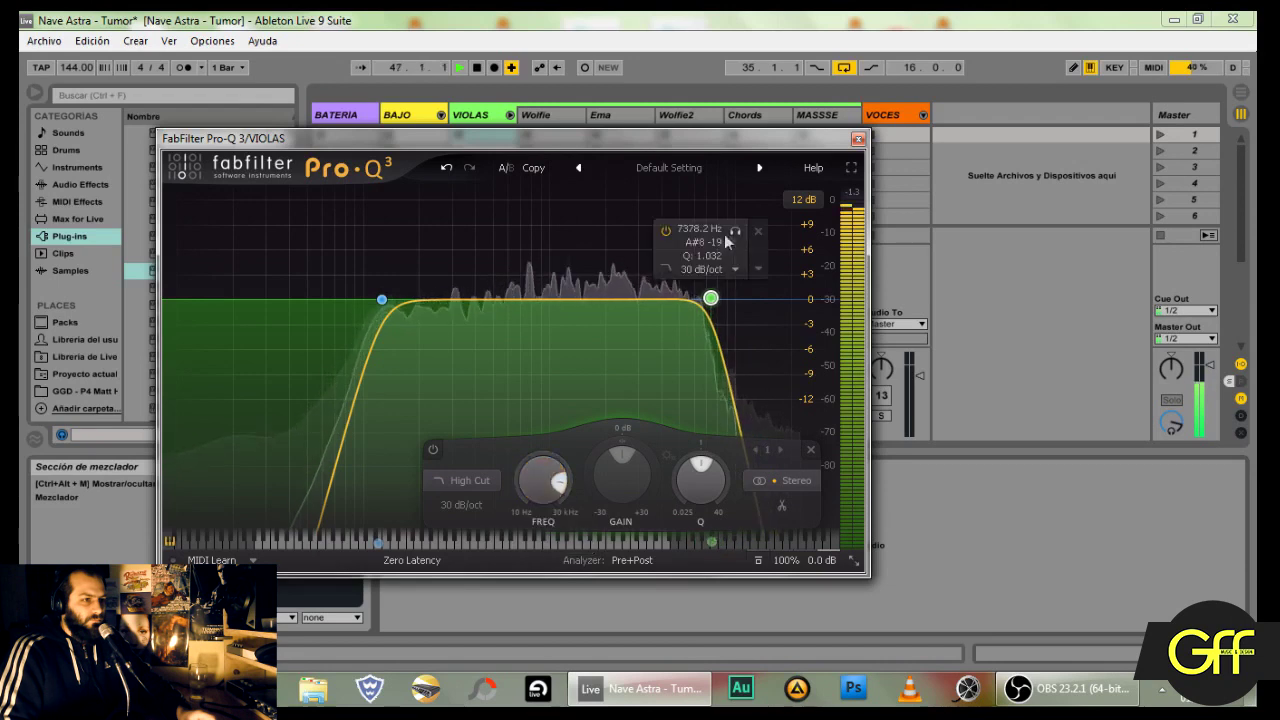
mouse_move(736, 232)
left_mouse_down()
mouse_move(762, 234)
mouse_move(733, 237)
left_mouse_up()
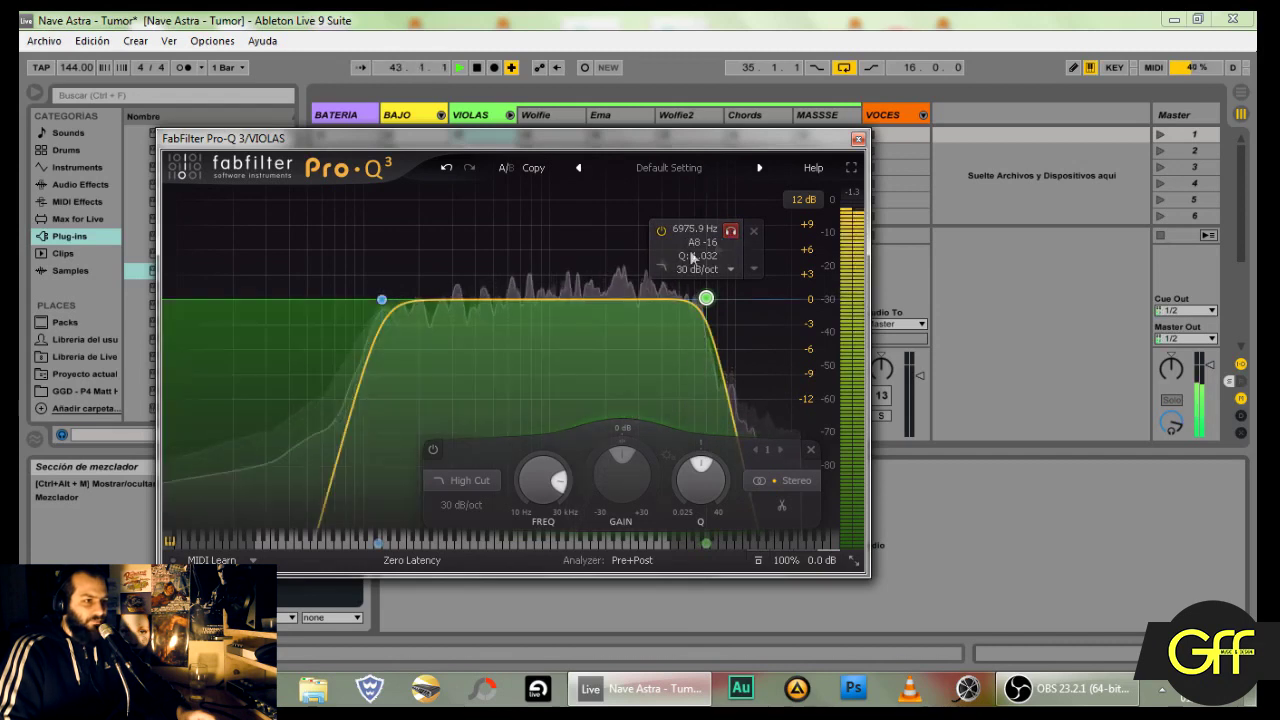
Step: Compare the VIOLAS sound with the high cut band repeatedly bypassed and enabled, and stop playback
left_click(663, 233)
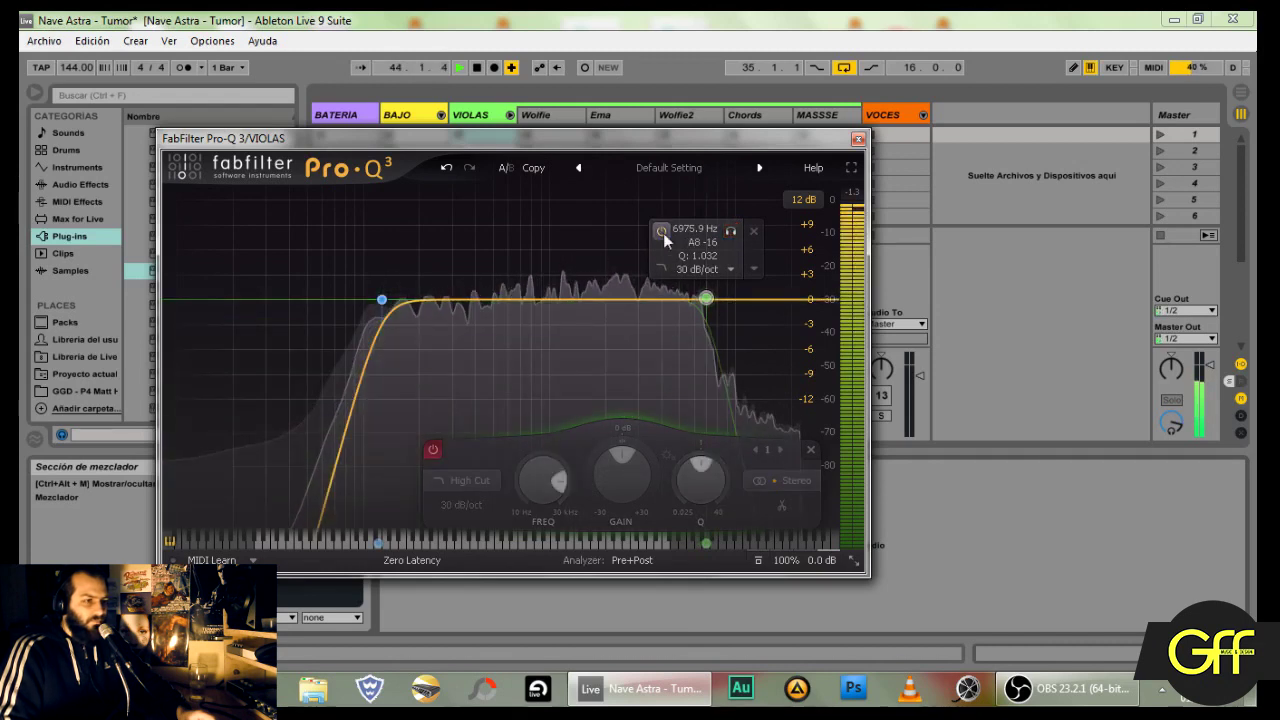
left_click(663, 233)
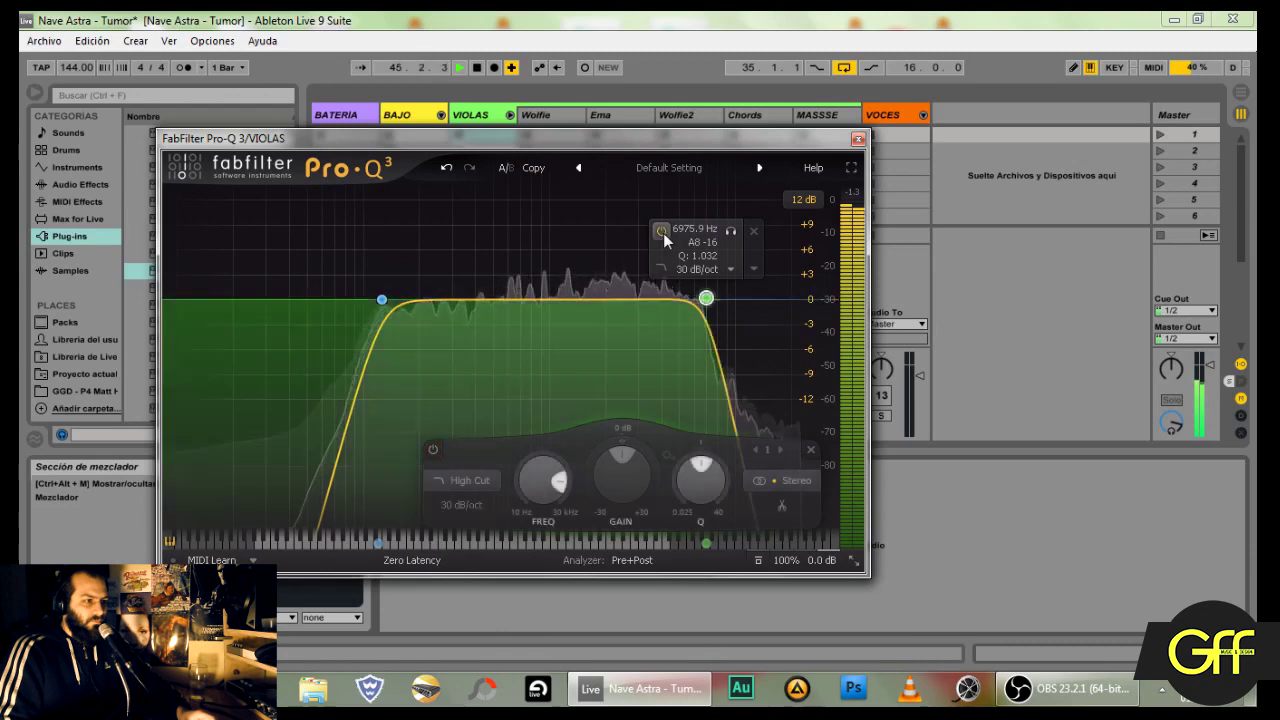
left_click(663, 233)
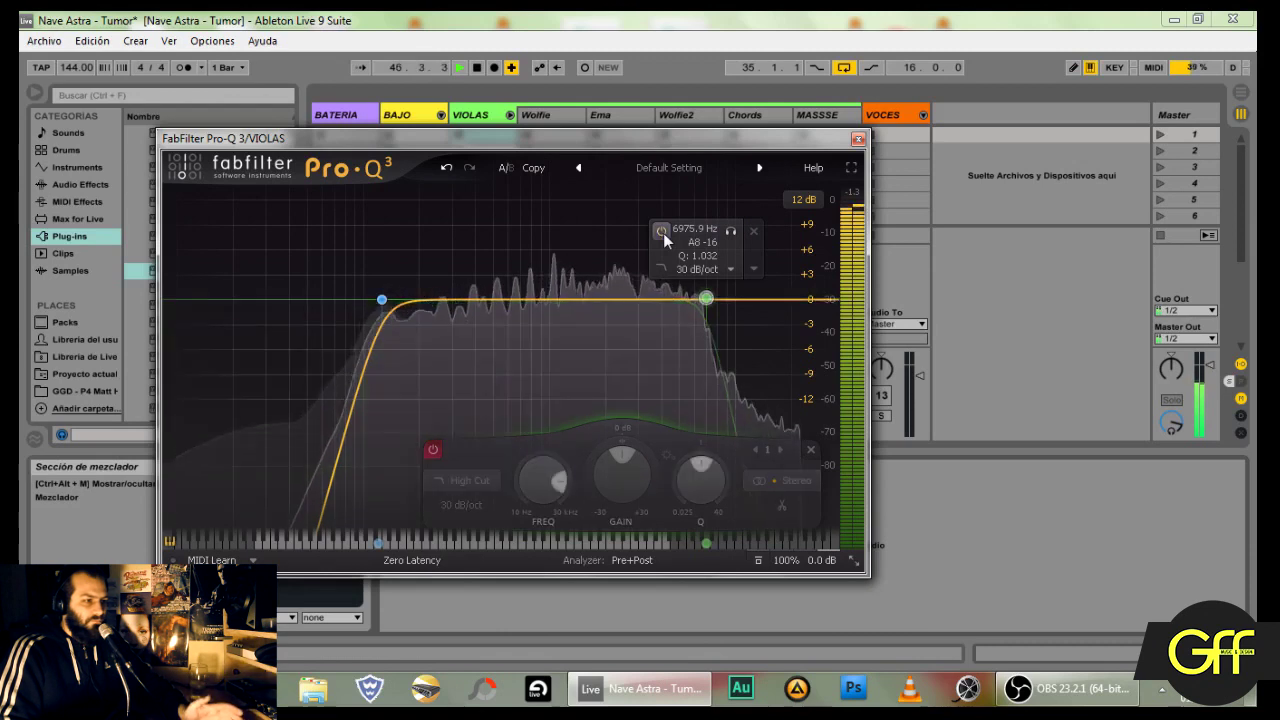
left_click(663, 233)
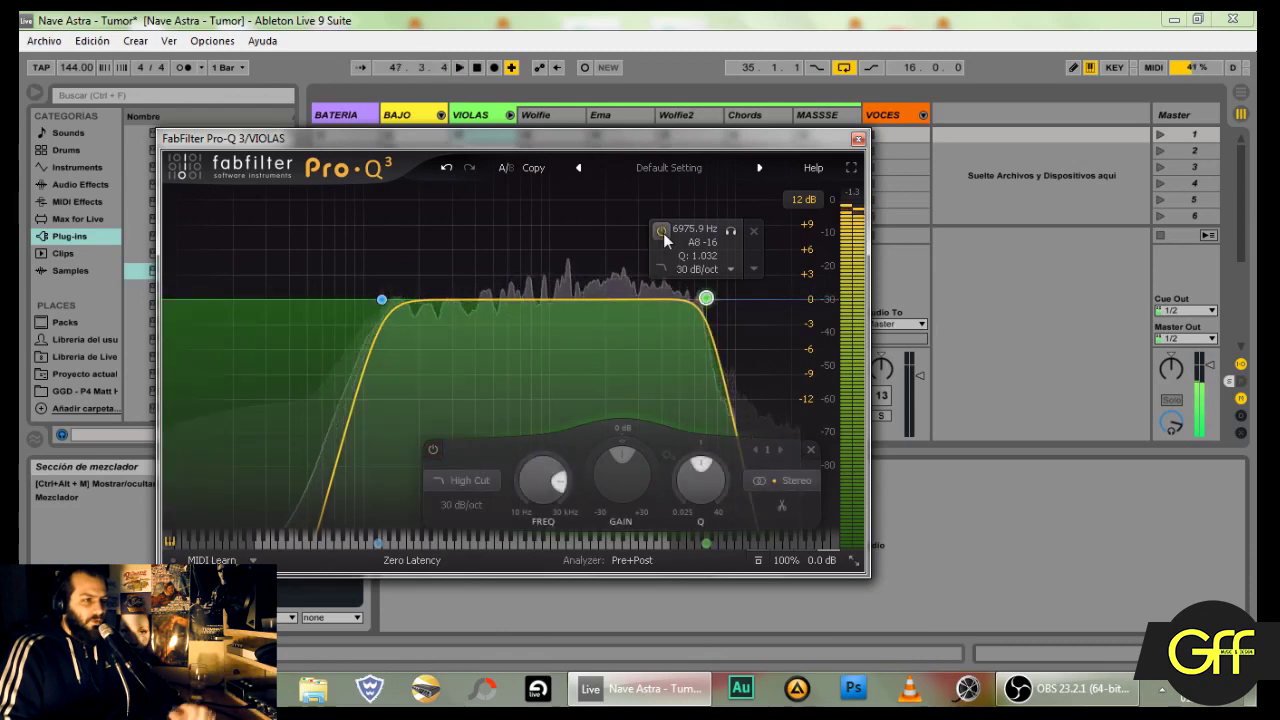
key("space")
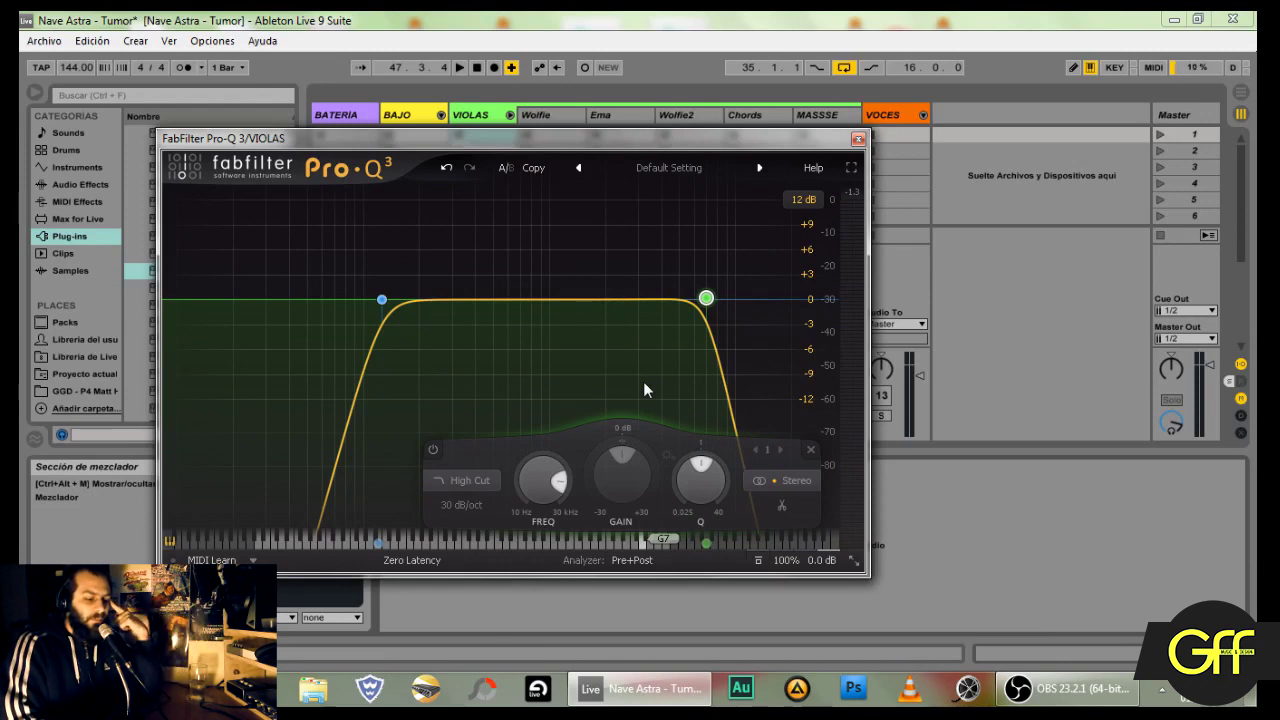
Step: Add a bell band at 2034 Hz to the VIOLAS equalizer with a gain of +2.55 dB and a Q of 1.508
key("space")
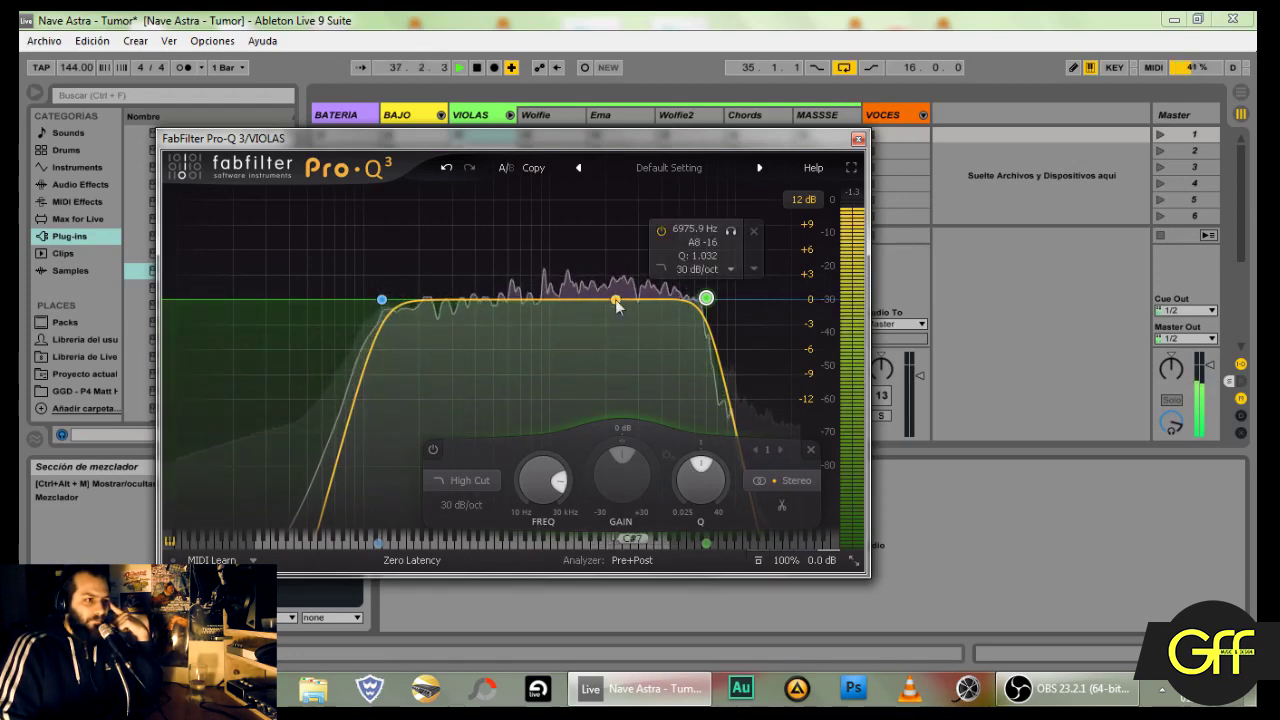
key("space")
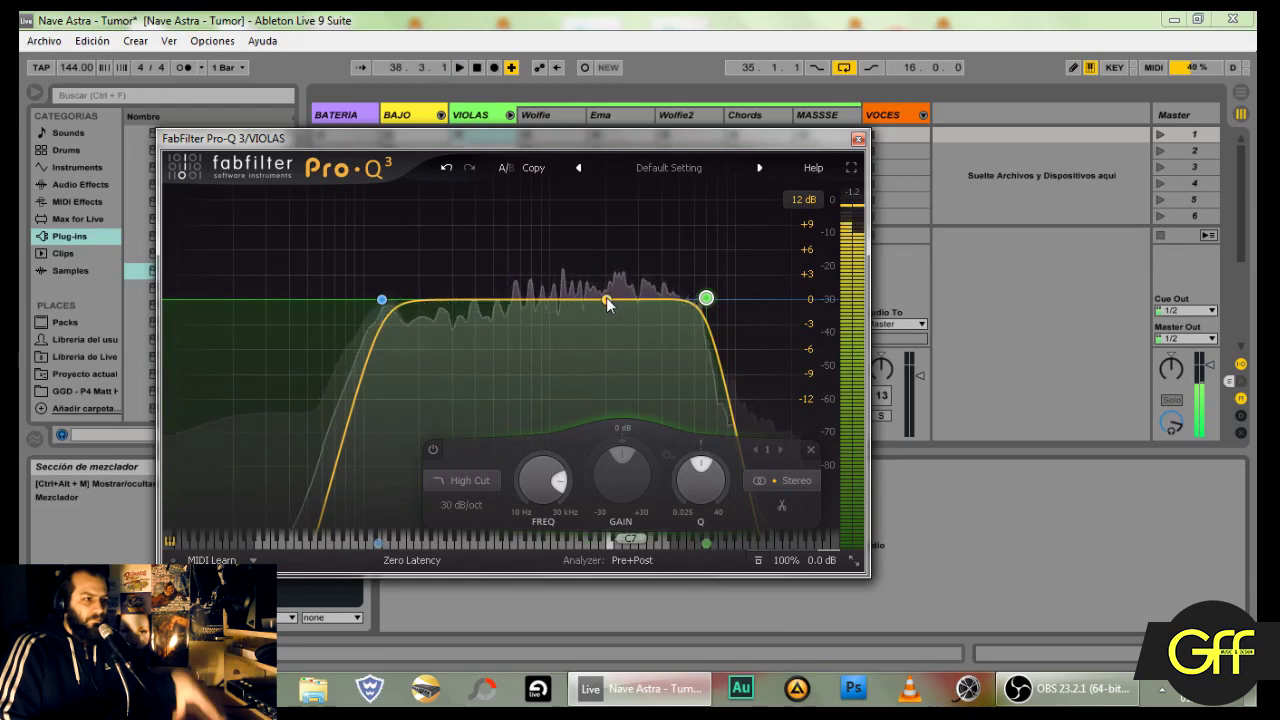
double_click(606, 300)
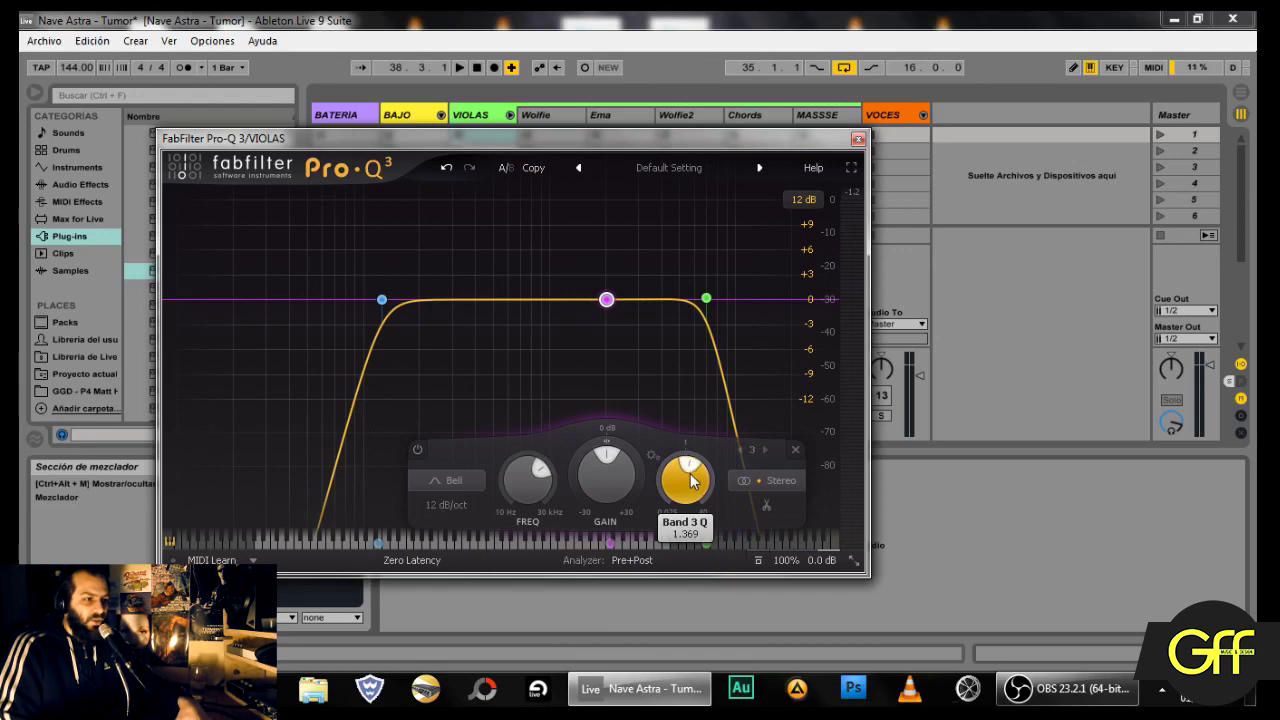
key("space")
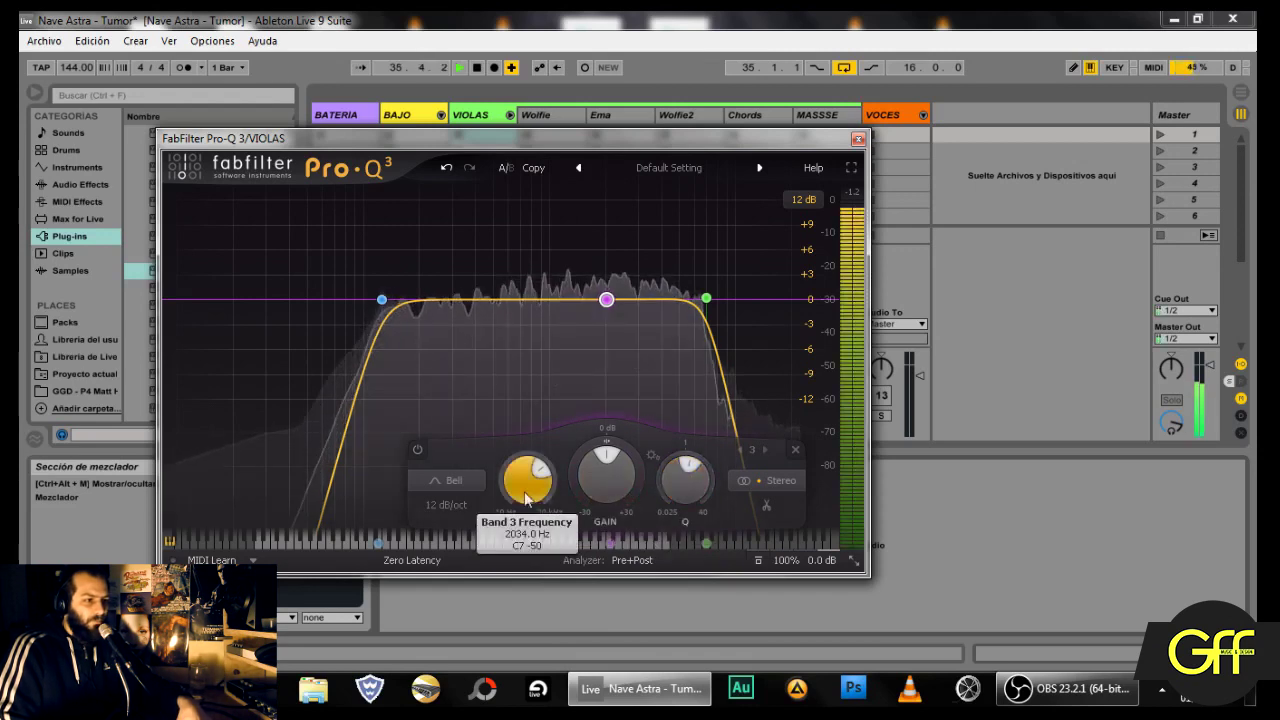
left_click_drag(598, 488, 598, 432)
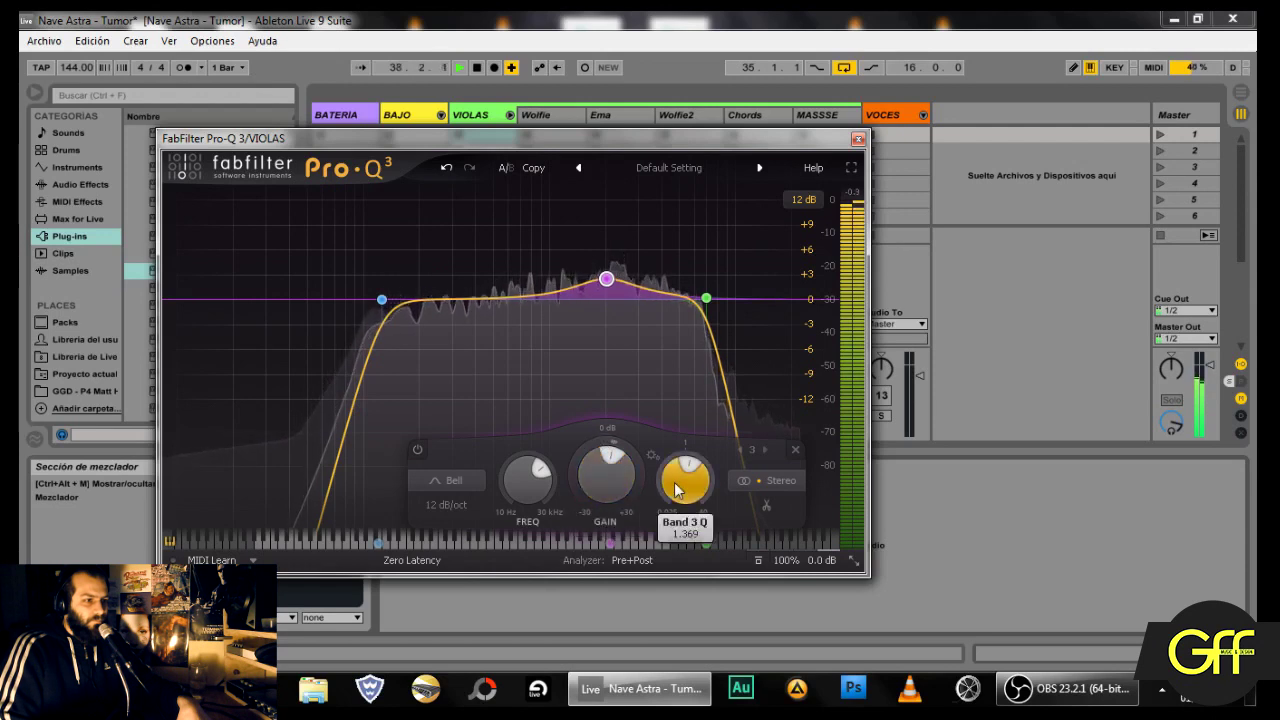
mouse_move(678, 492)
left_mouse_down()
mouse_move(680, 510)
mouse_move(681, 490)
left_mouse_up()
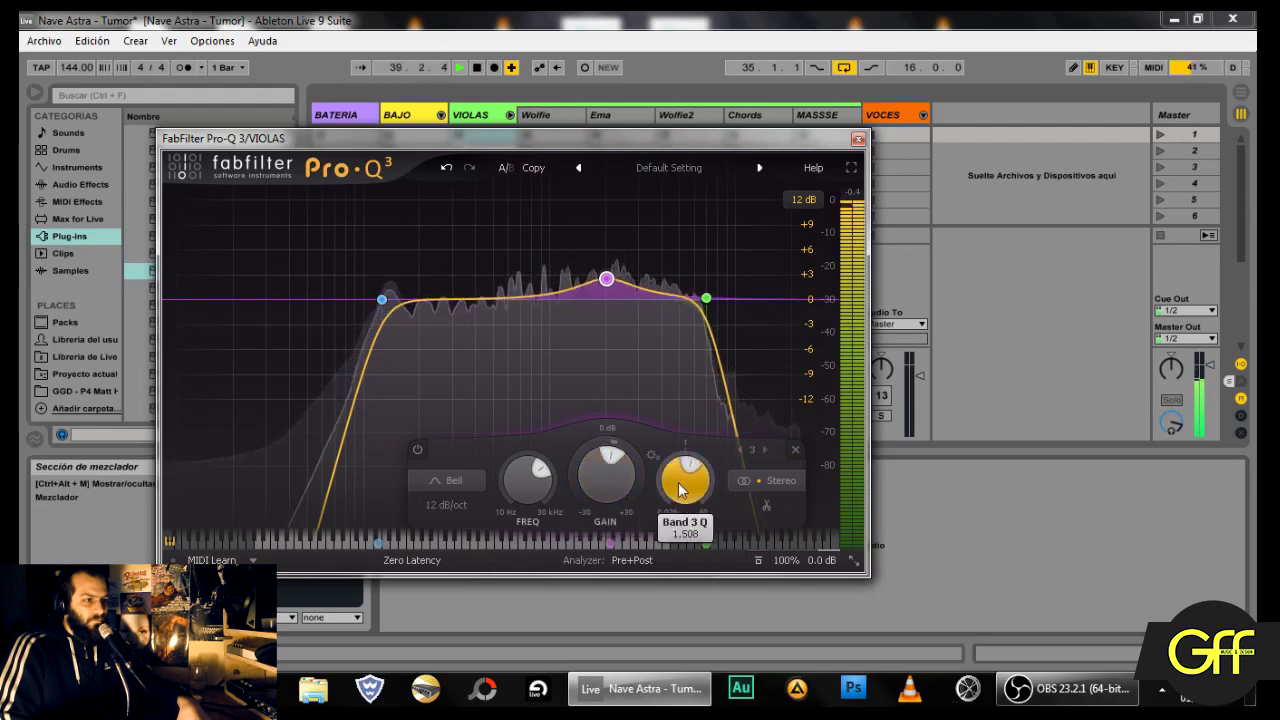
Step: Audition the 2034 Hz bell band on its own and within the full VIOLAS sound, and stop playback
mouse_move(606, 278)
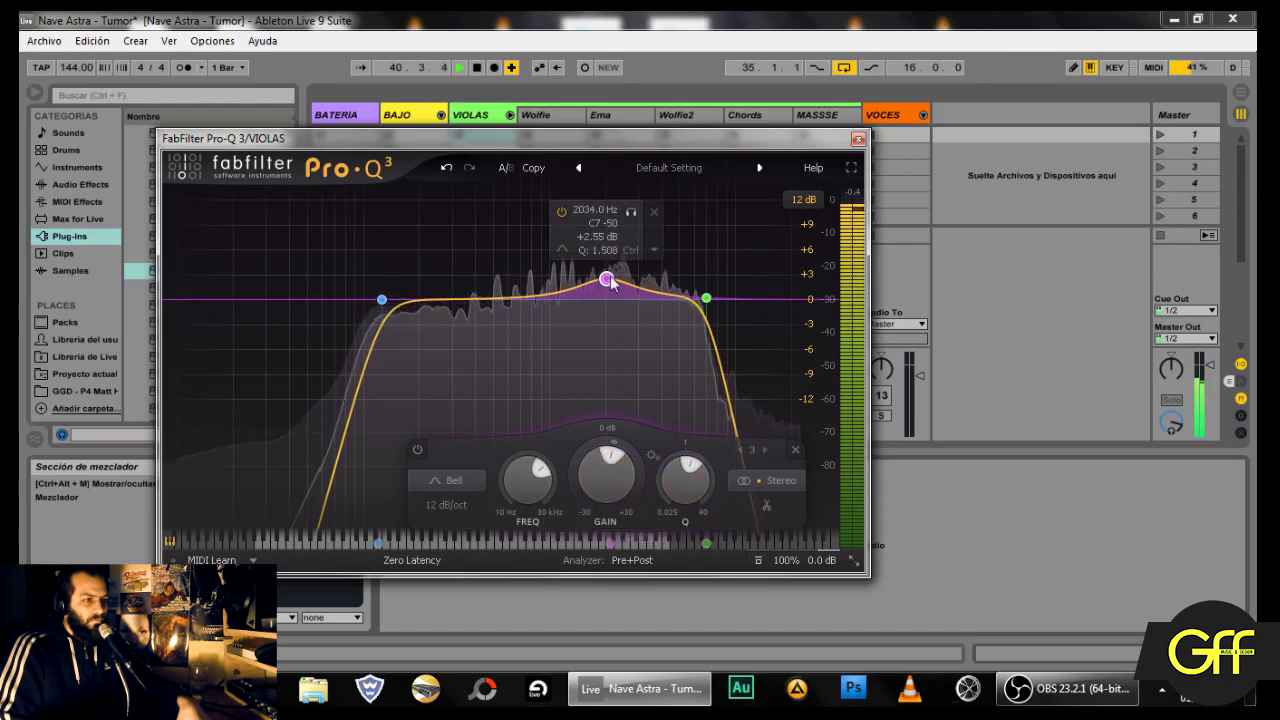
left_click(630, 214)
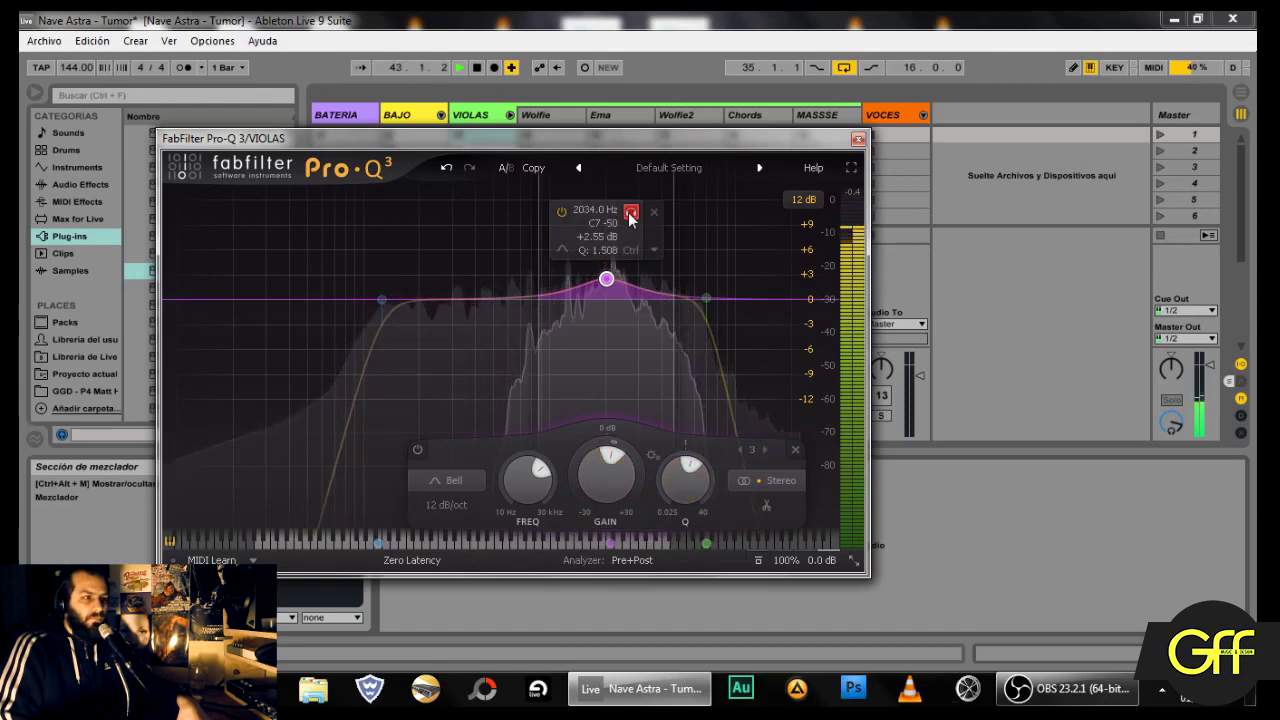
left_click(630, 214)
mouse_move(692, 345)
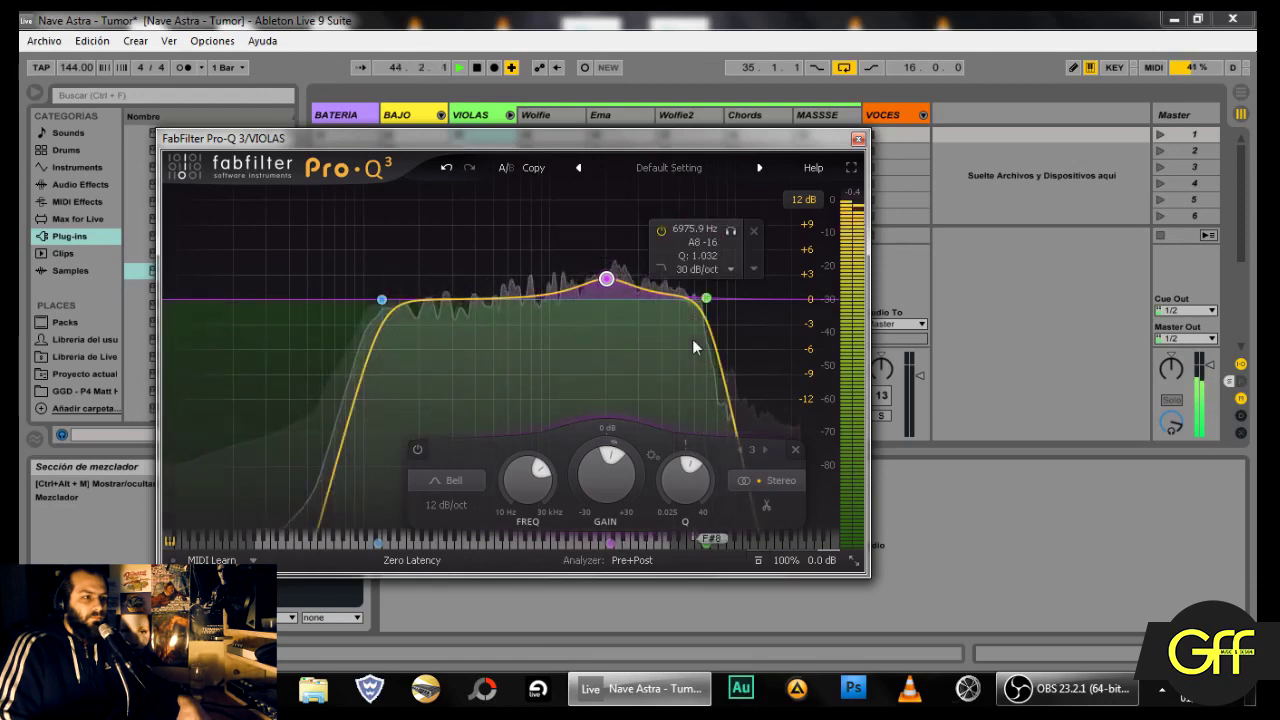
key("space")
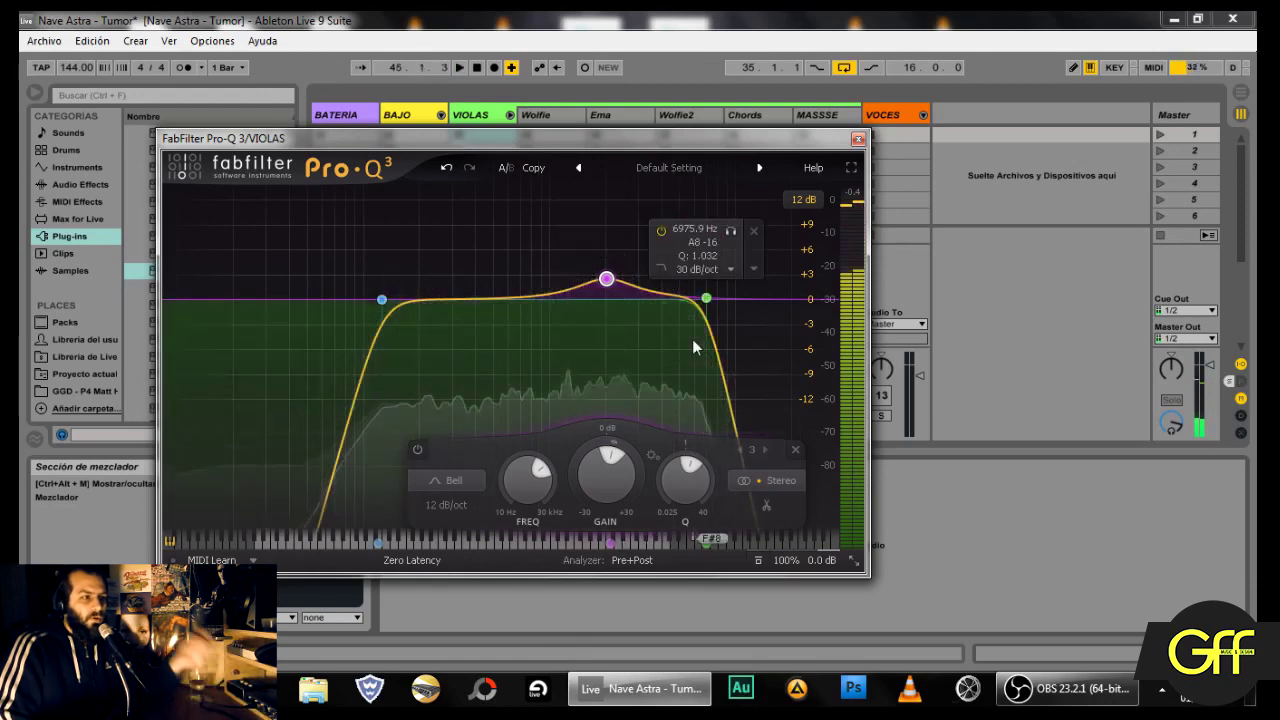
mouse_move(633, 320)
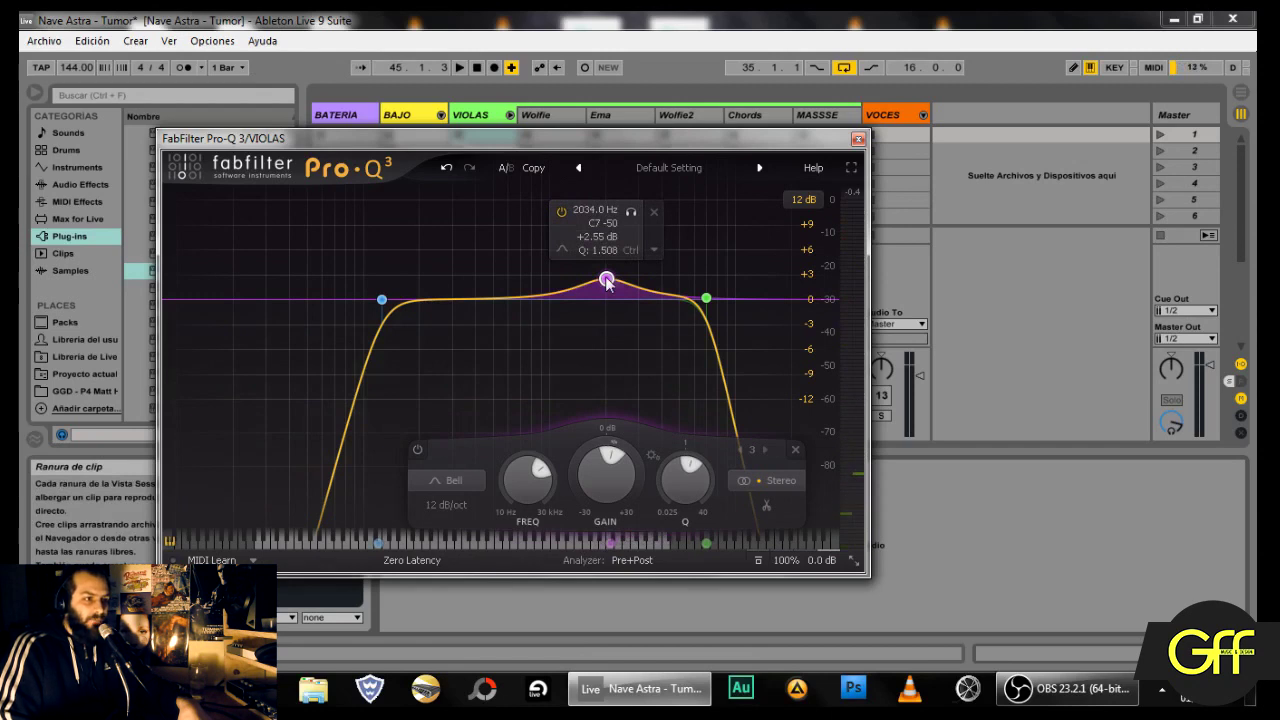
Step: Add a bell band at 2011.3 Hz to the BAJO equalizer with a Q of 1.617 and a gain of -2.36 dB
left_click(857, 140)
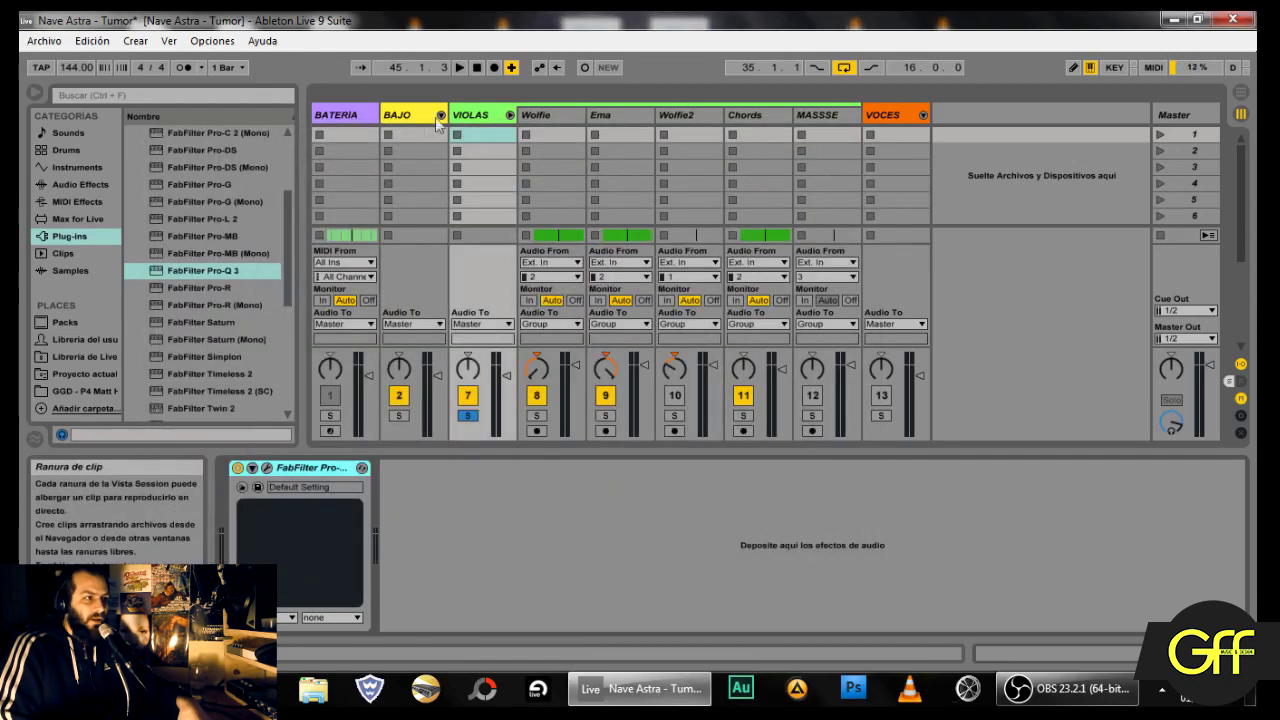
left_click(404, 117)
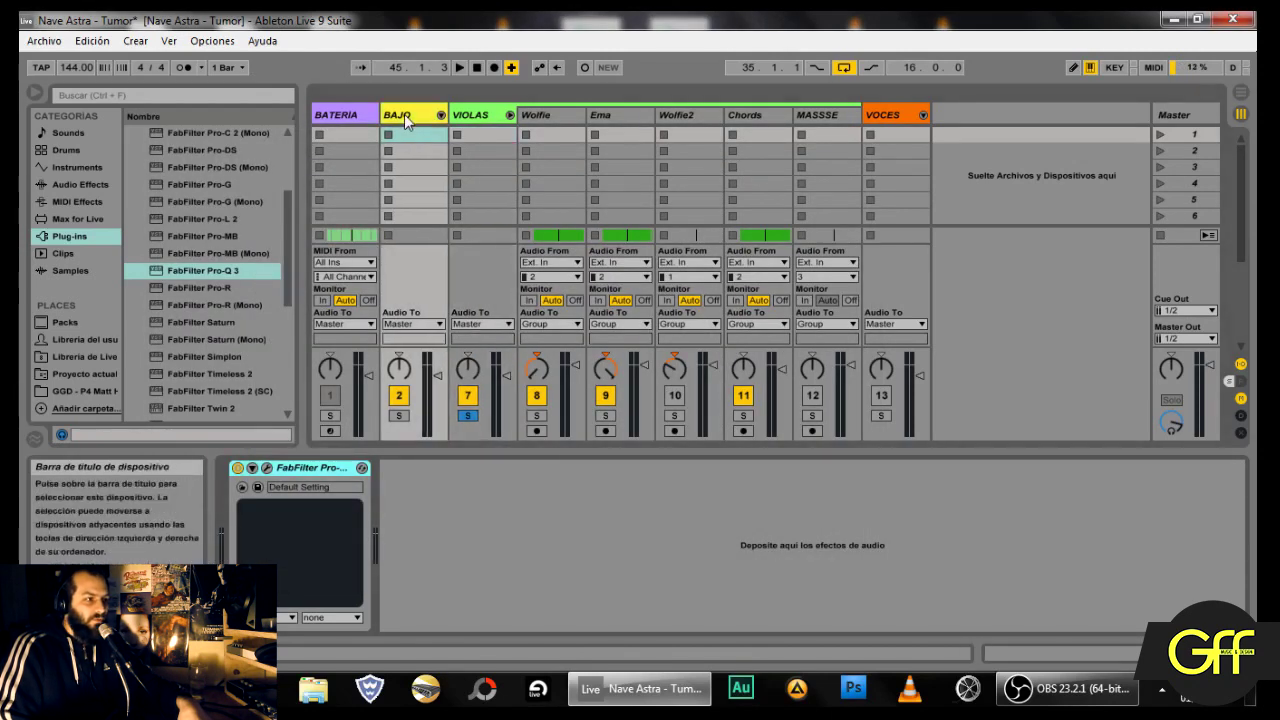
left_click(266, 468)
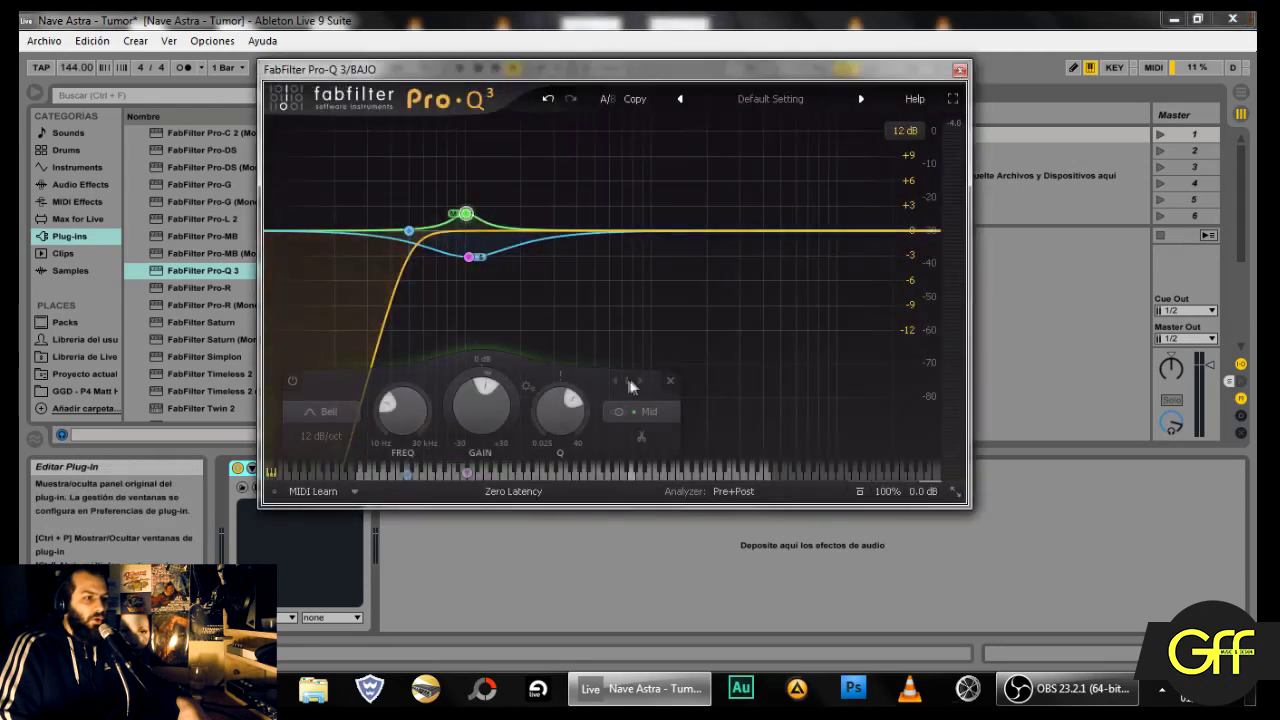
double_click(707, 232)
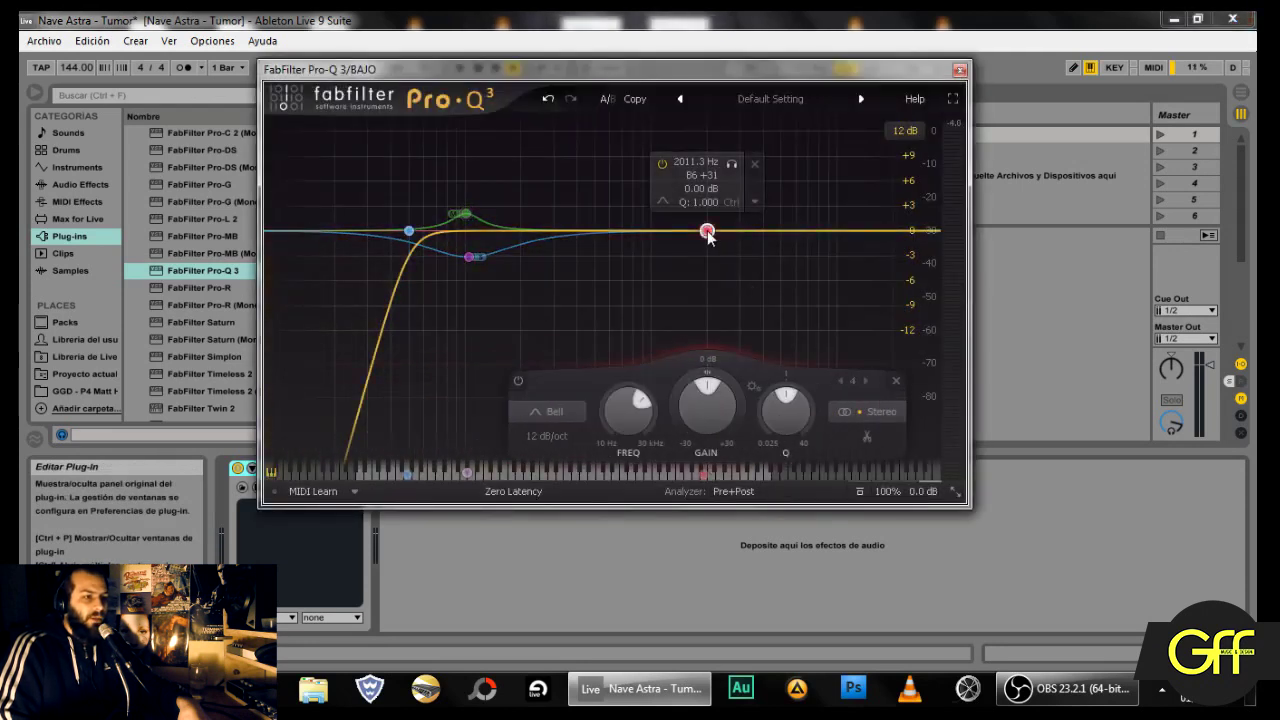
left_click_drag(795, 409, 795, 389)
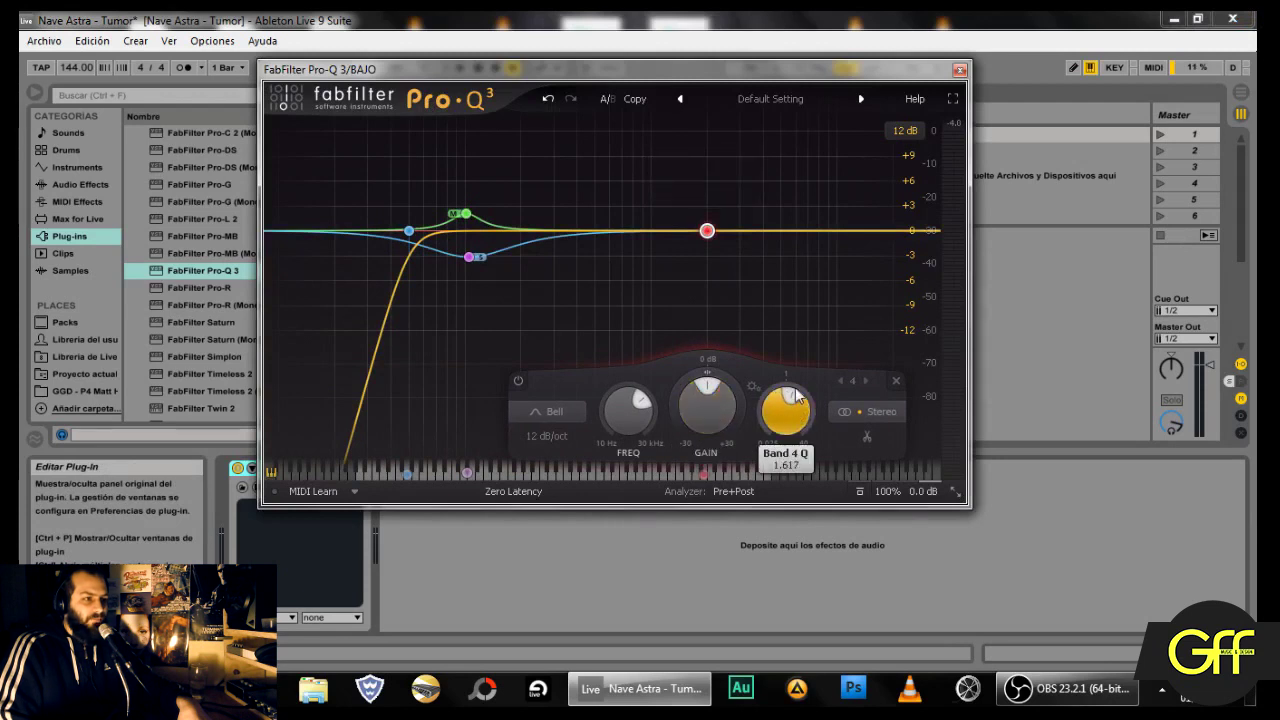
left_click_drag(708, 410, 706, 454)
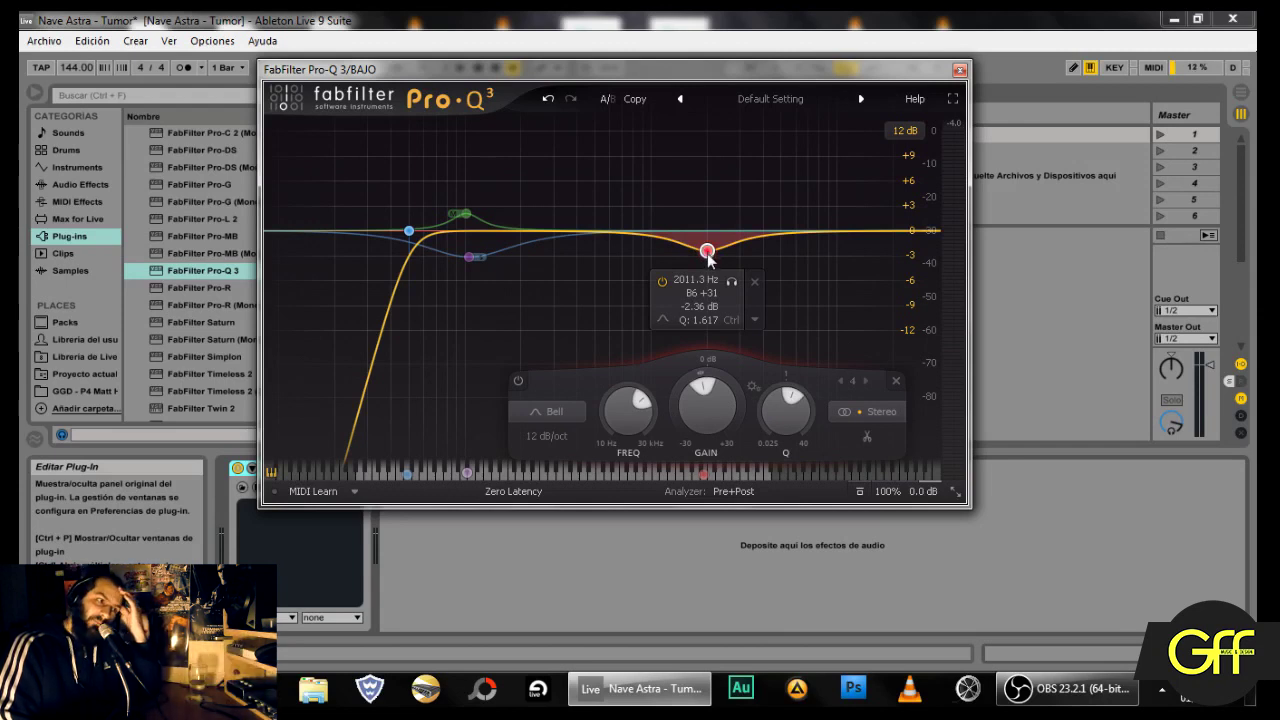
Step: Apply the BAJO equalizer's 2011.3 Hz bell band to the Side signal only and close the equalizer
left_click(878, 412)
left_click(877, 390)
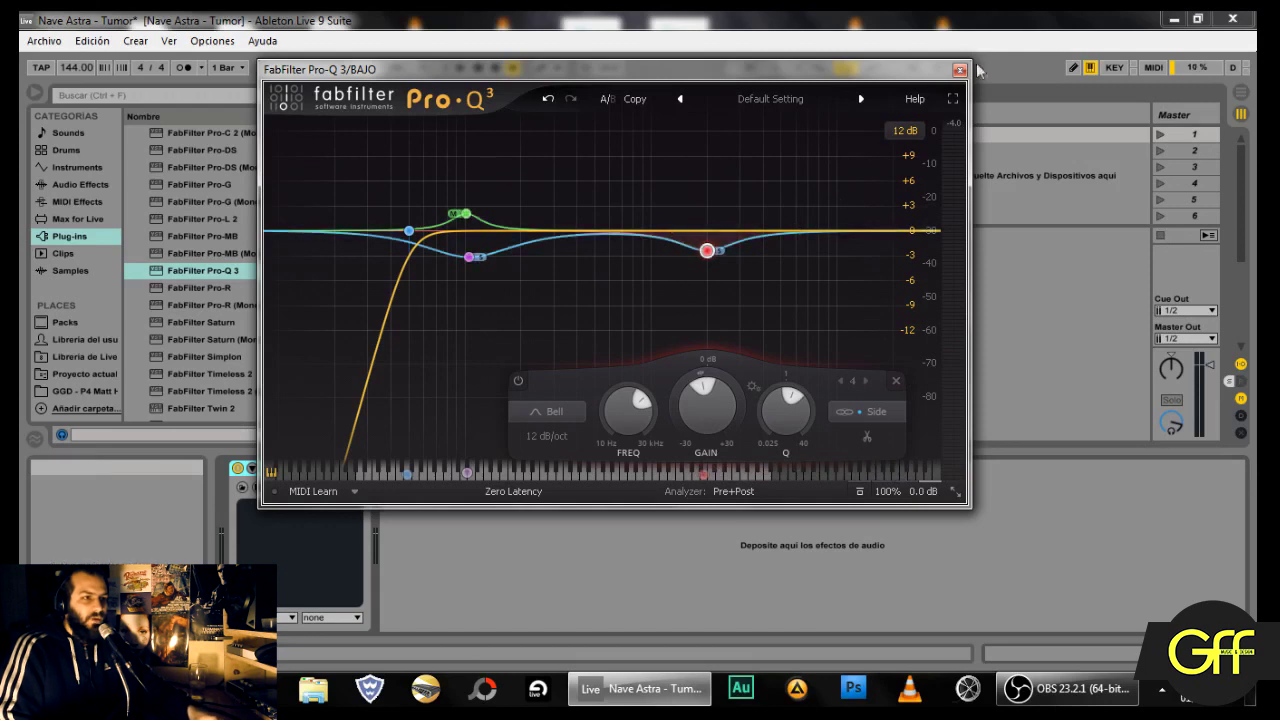
mouse_move(440, 272)
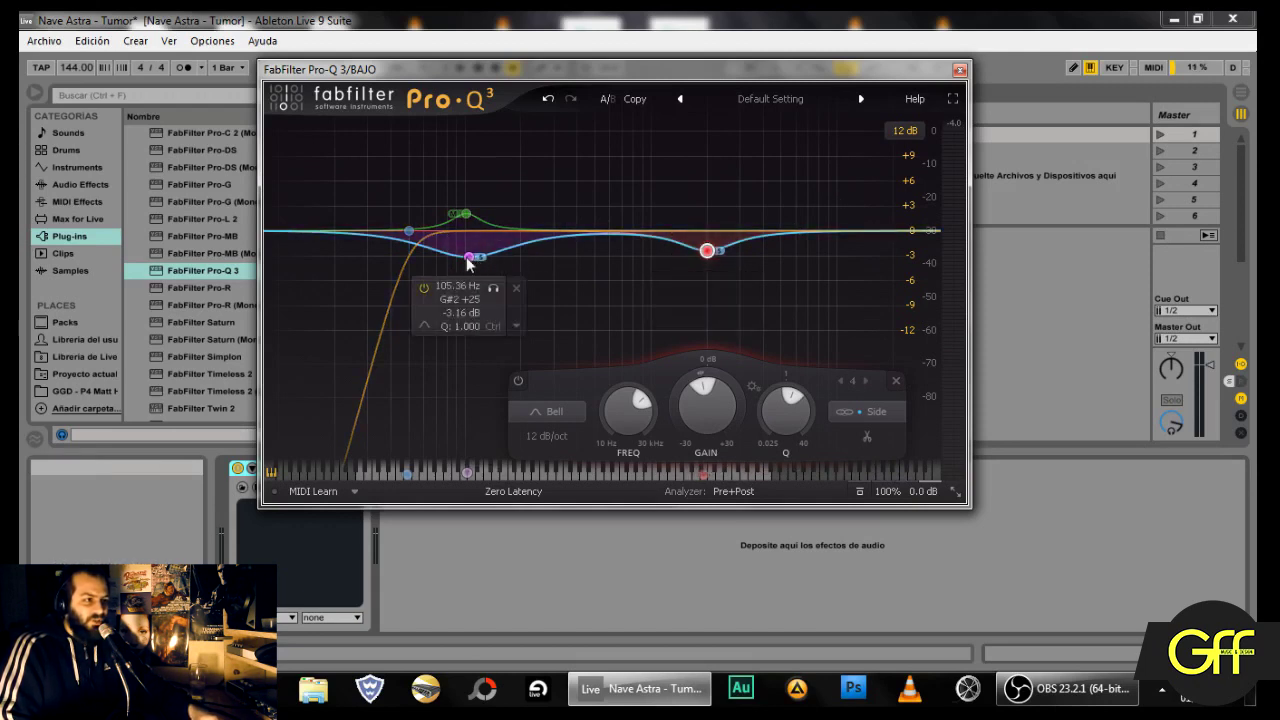
mouse_move(714, 254)
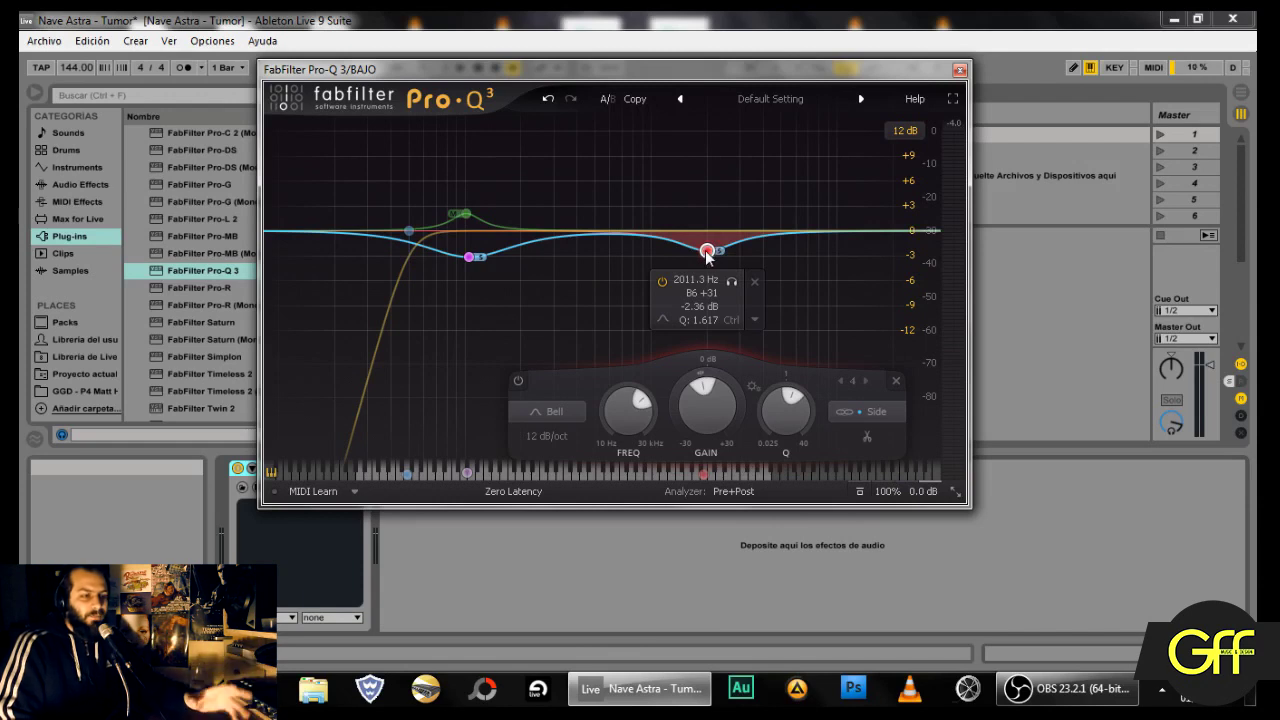
left_click(960, 73)
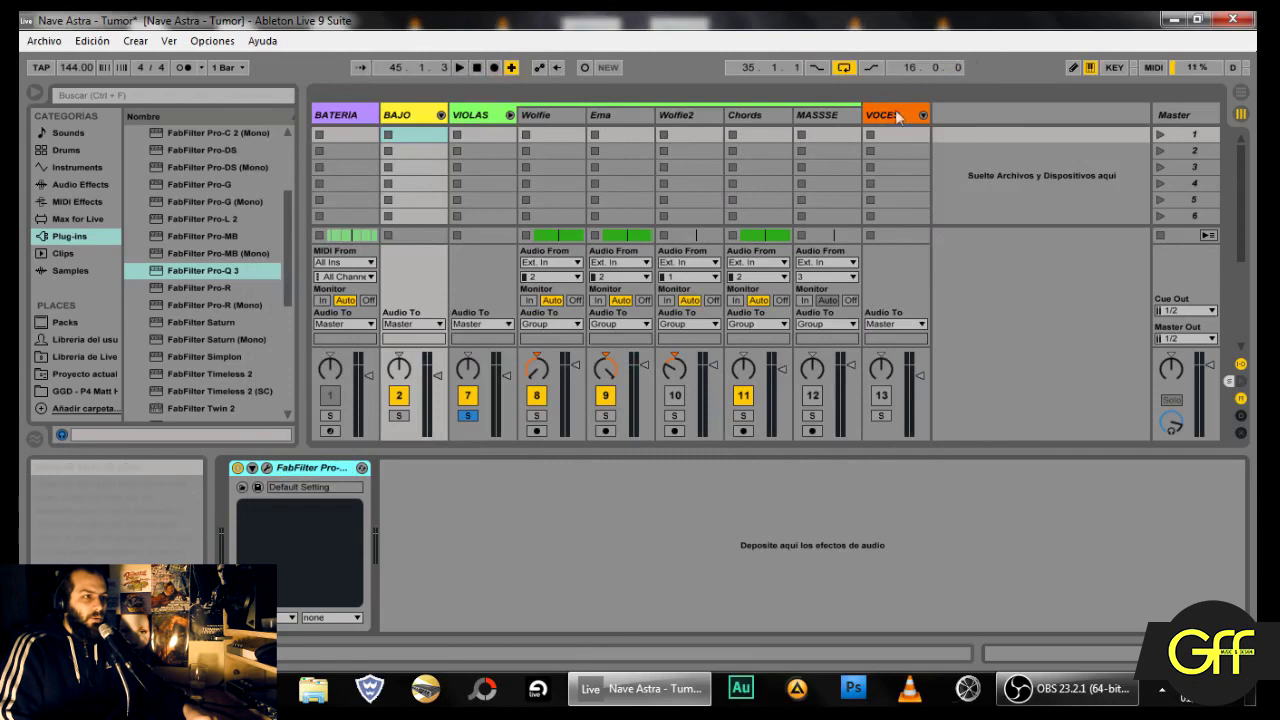
Step: Compare the VIOLAS sound during playback with the 2034 Hz bell band bypassed and enabled, and close the equalizer
left_click(480, 118)
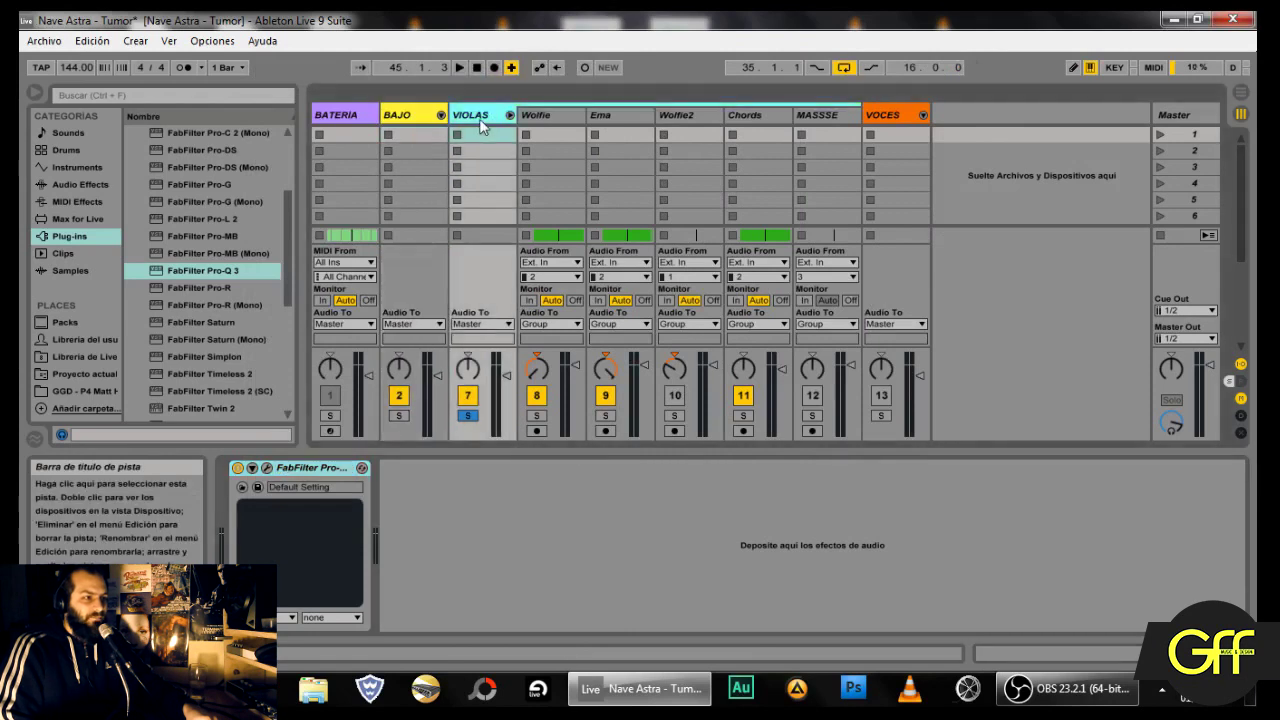
left_click(266, 467)
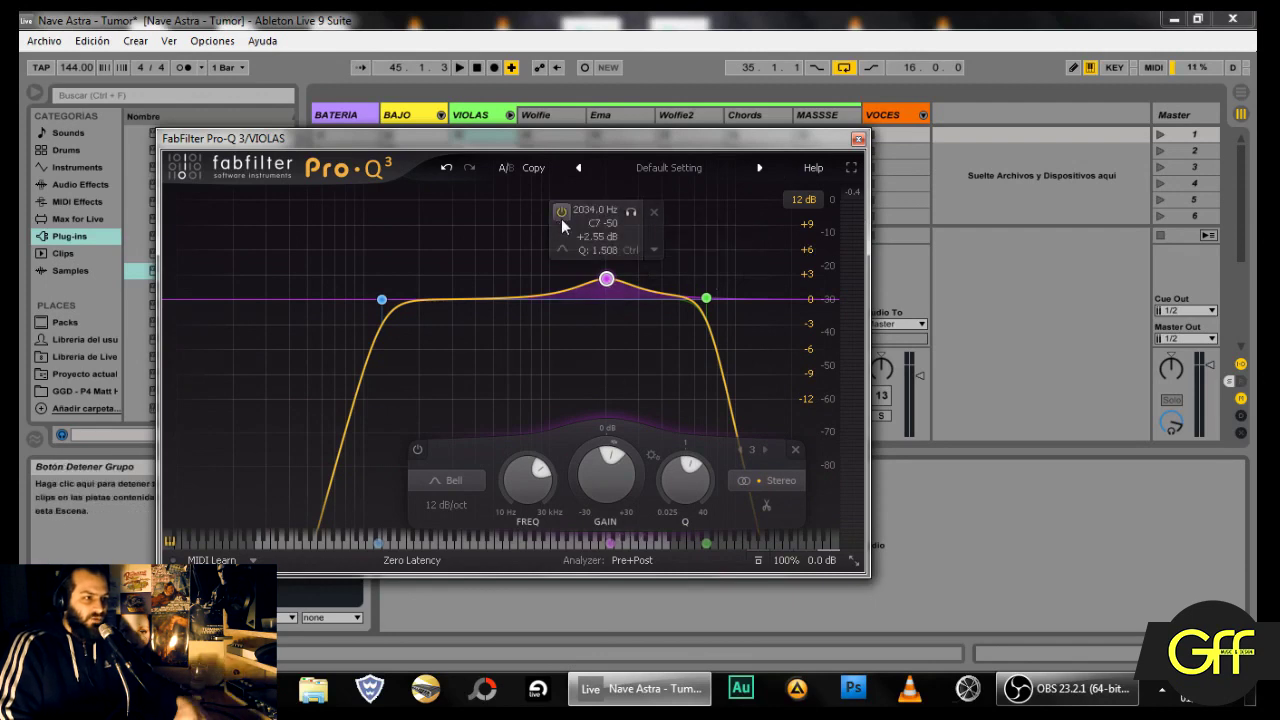
key("space")
left_click(563, 214)
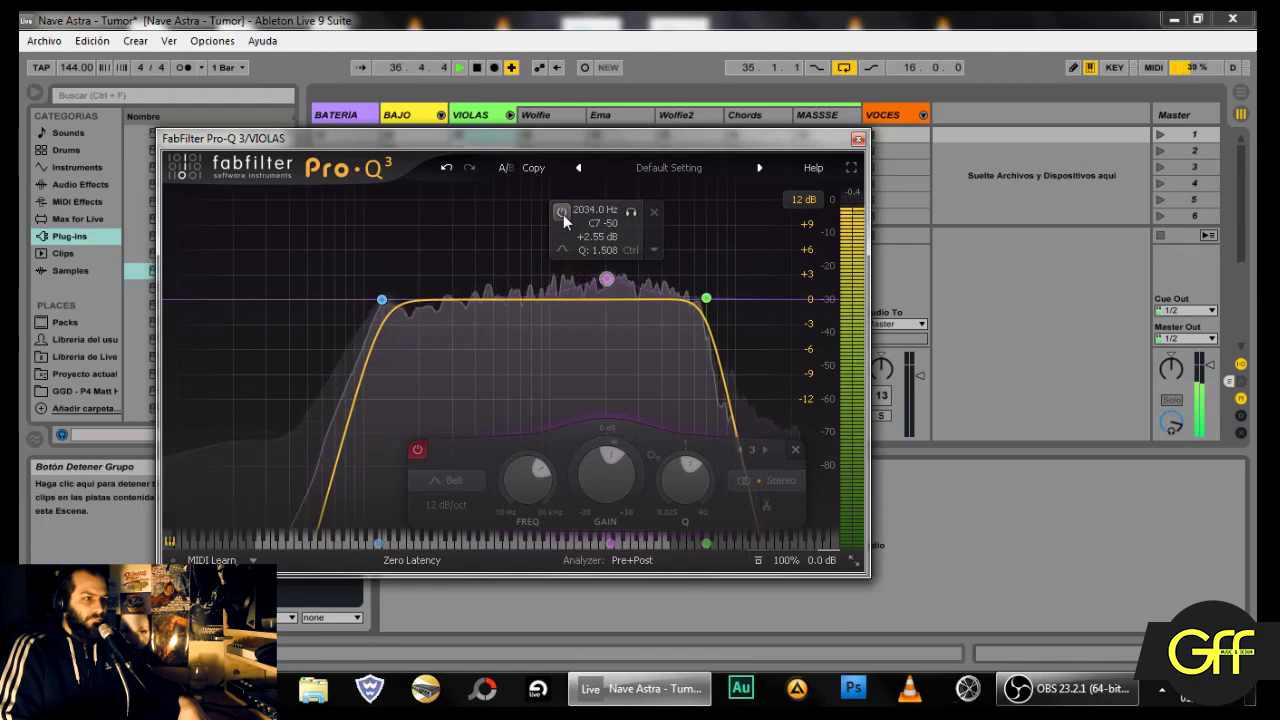
left_click(563, 214)
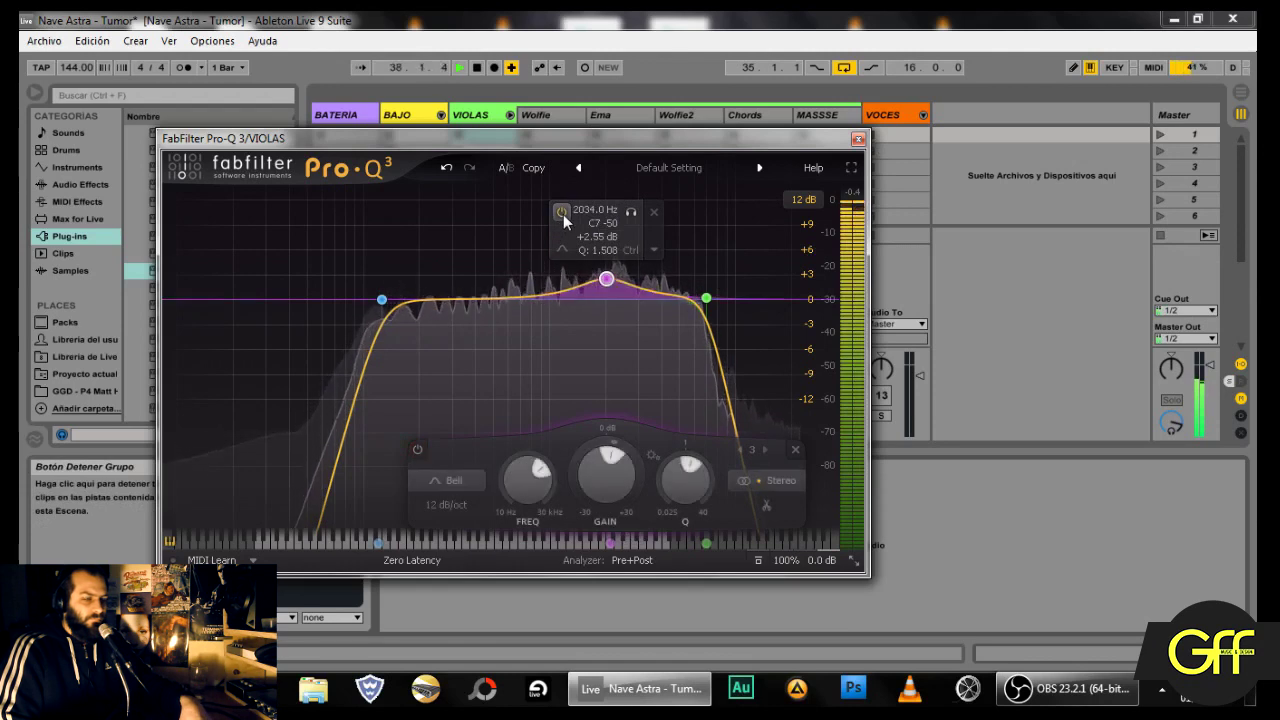
key("space")
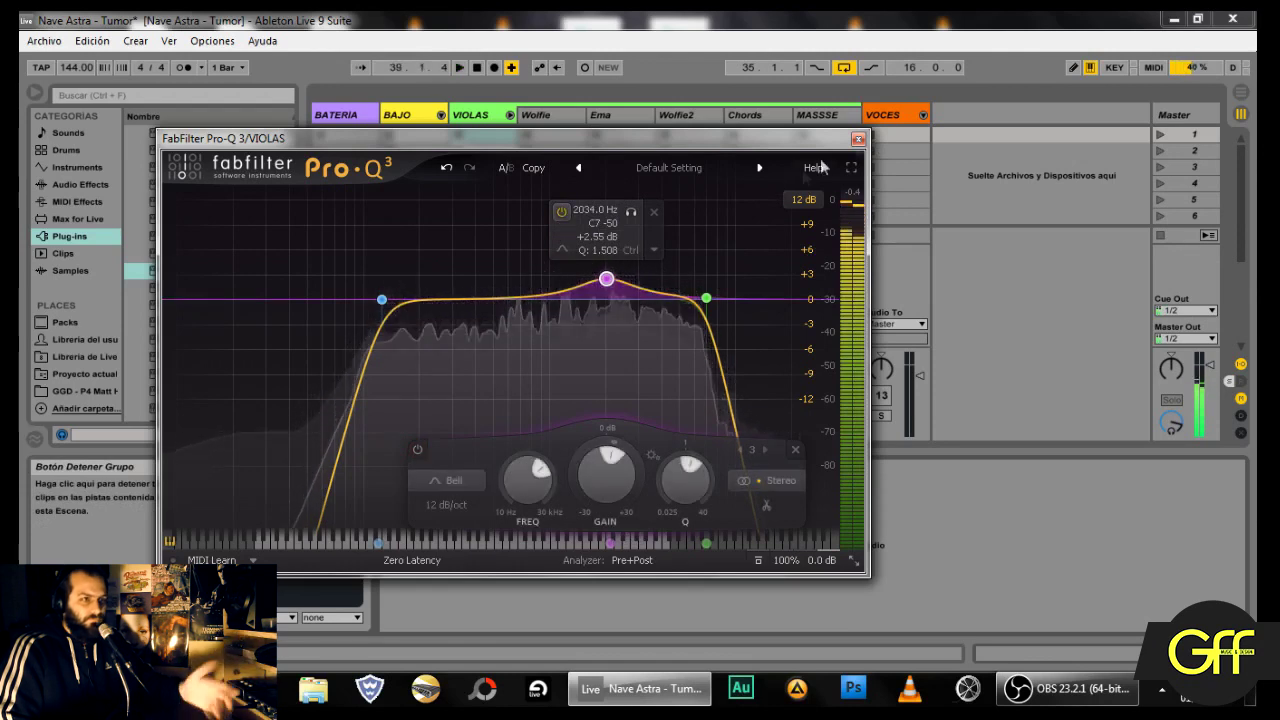
left_click(857, 138)
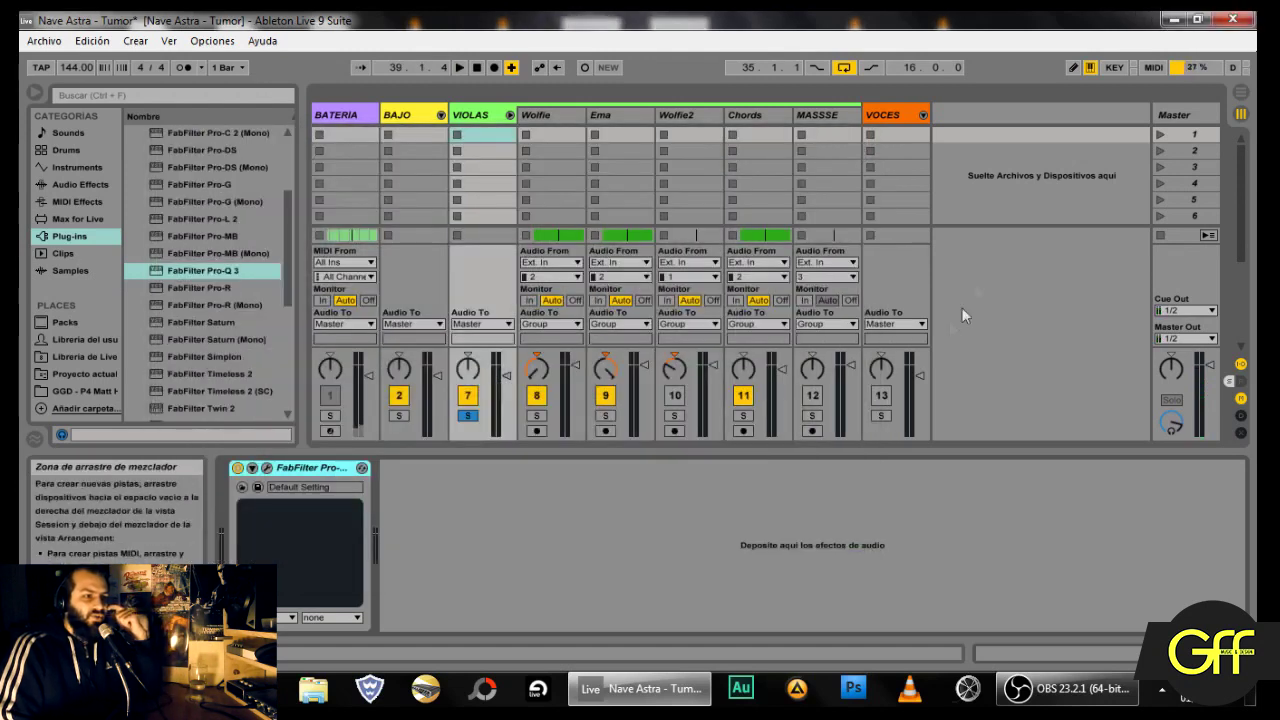
Step: Audition track 10 of the VIOLAS group soloed from bar 97 in the arrangement, and leave the track activated without solo
left_click(1240, 92)
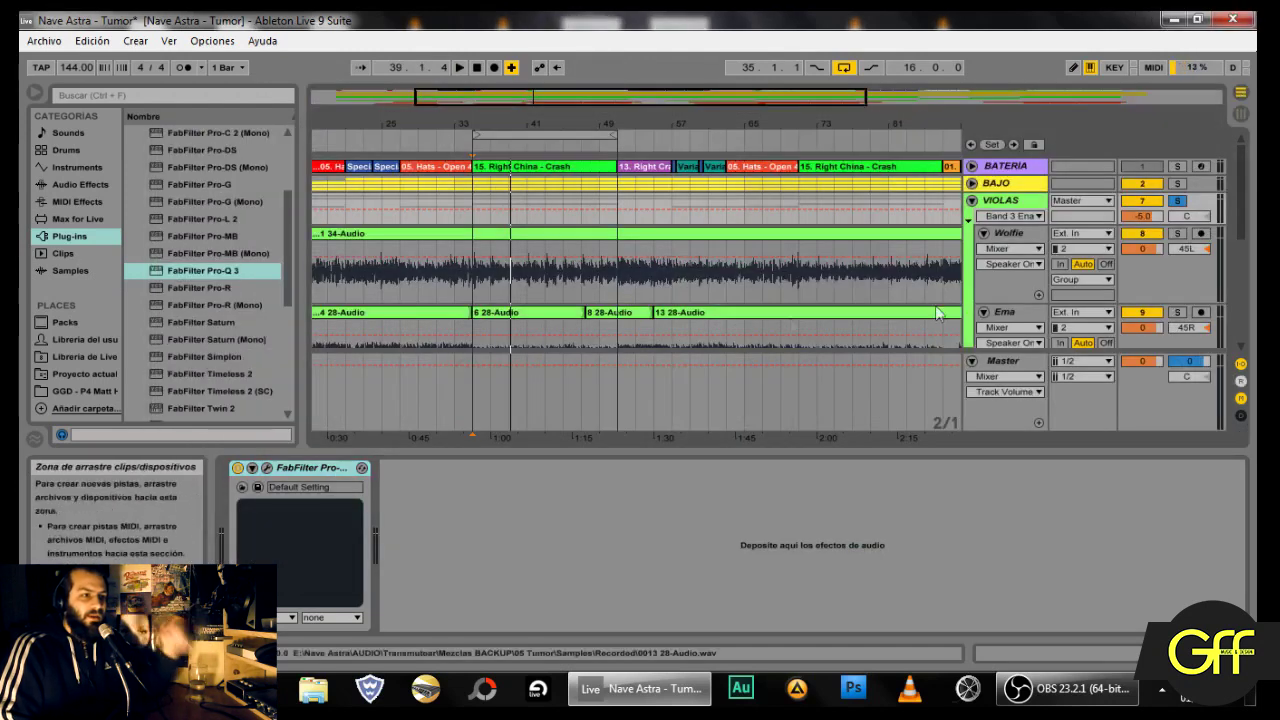
left_click_drag(655, 104, 791, 104)
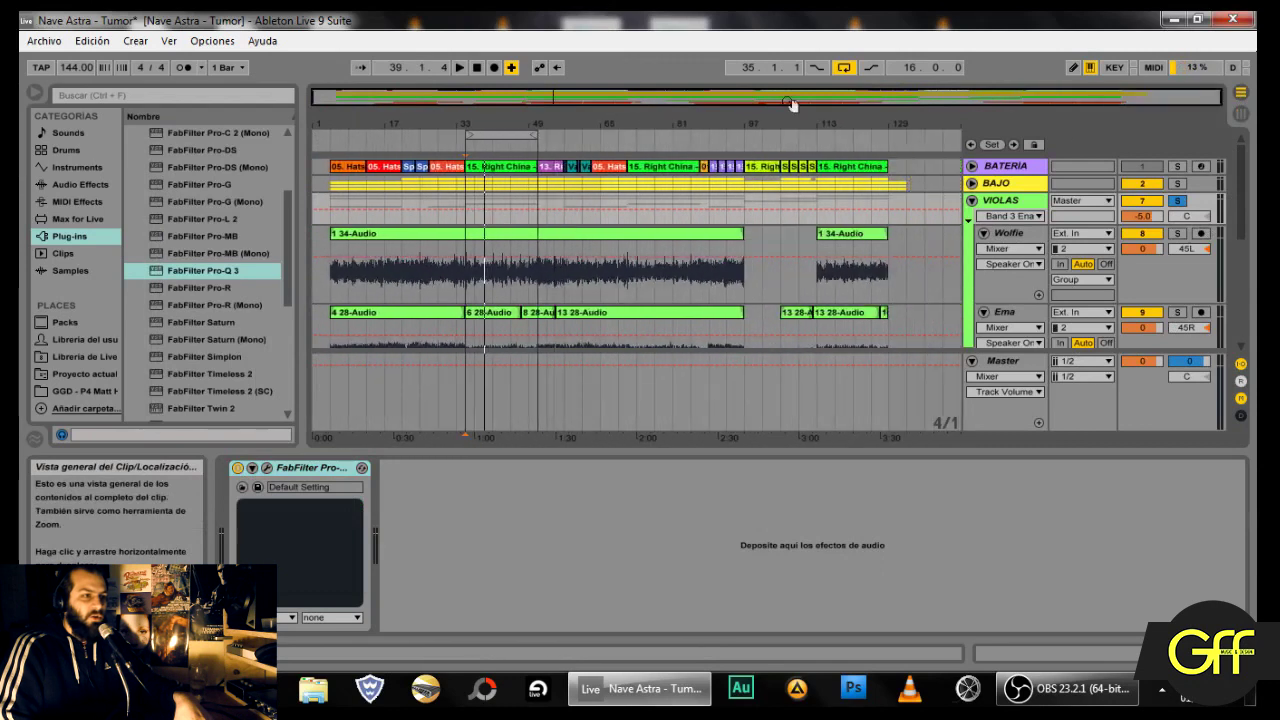
scroll(811, 316, "down", 1)
scroll(810, 310, "down", 5)
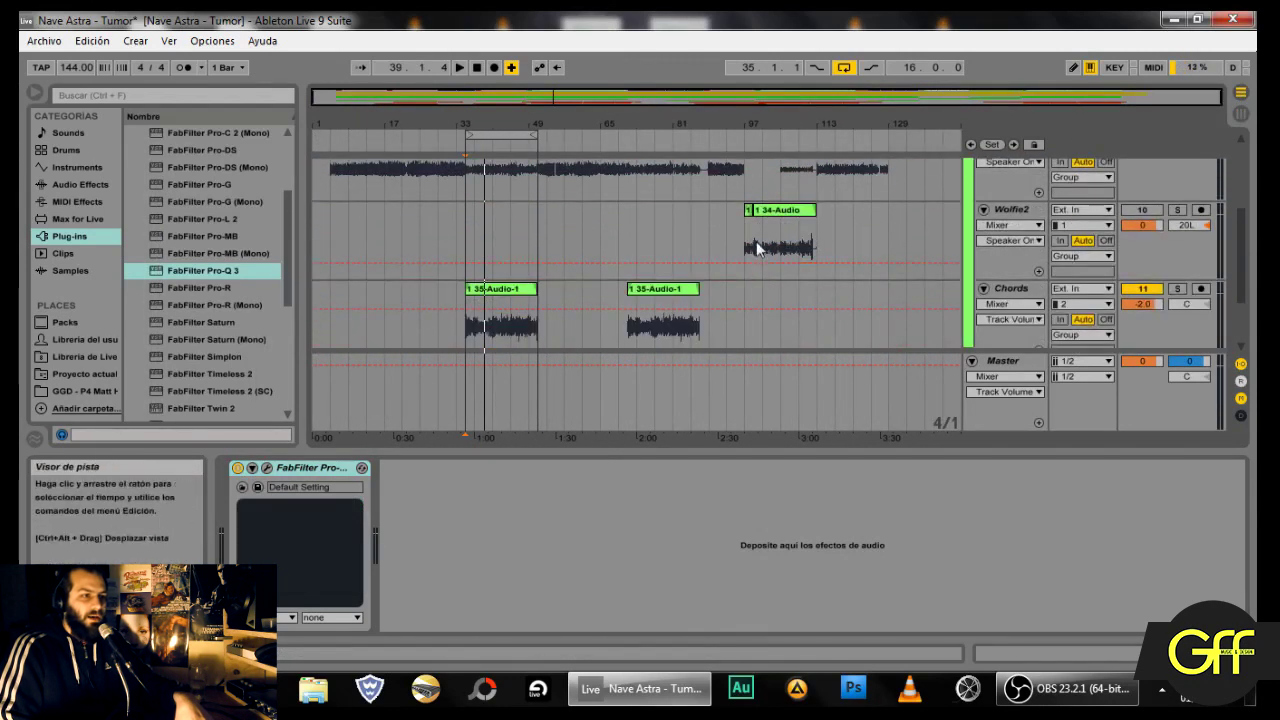
left_click(746, 241)
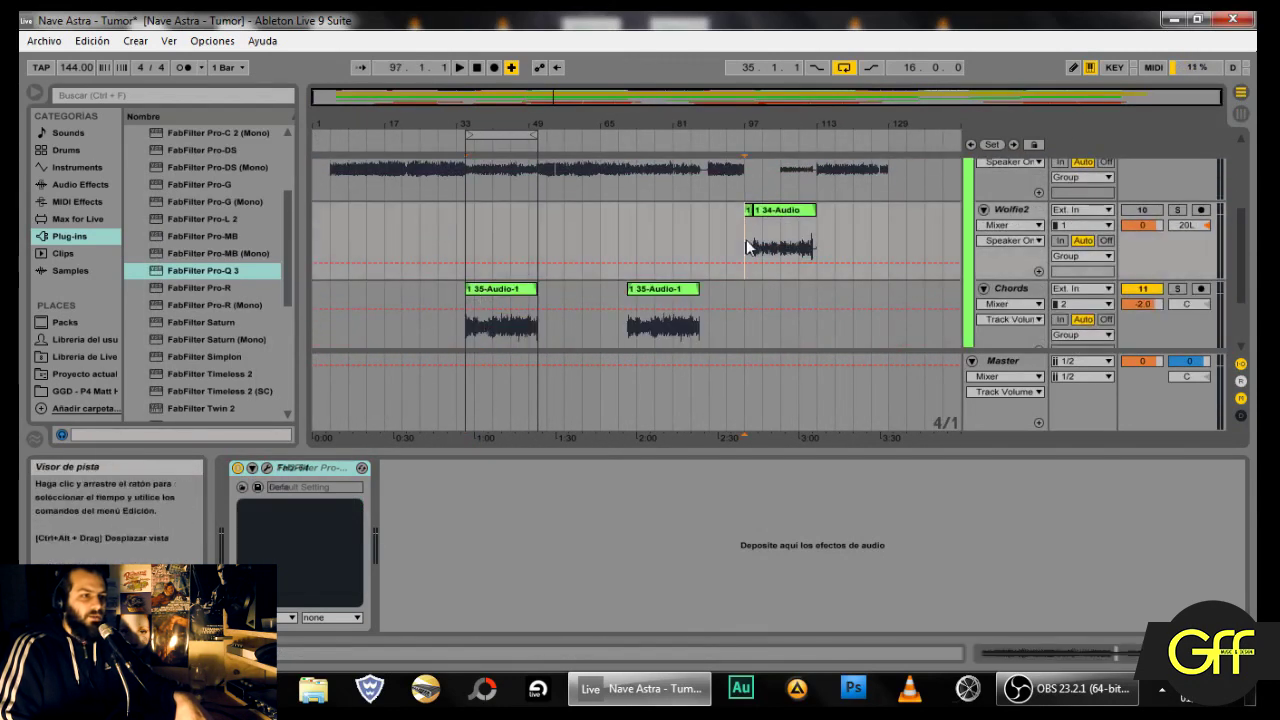
left_click(1178, 212)
key("space")
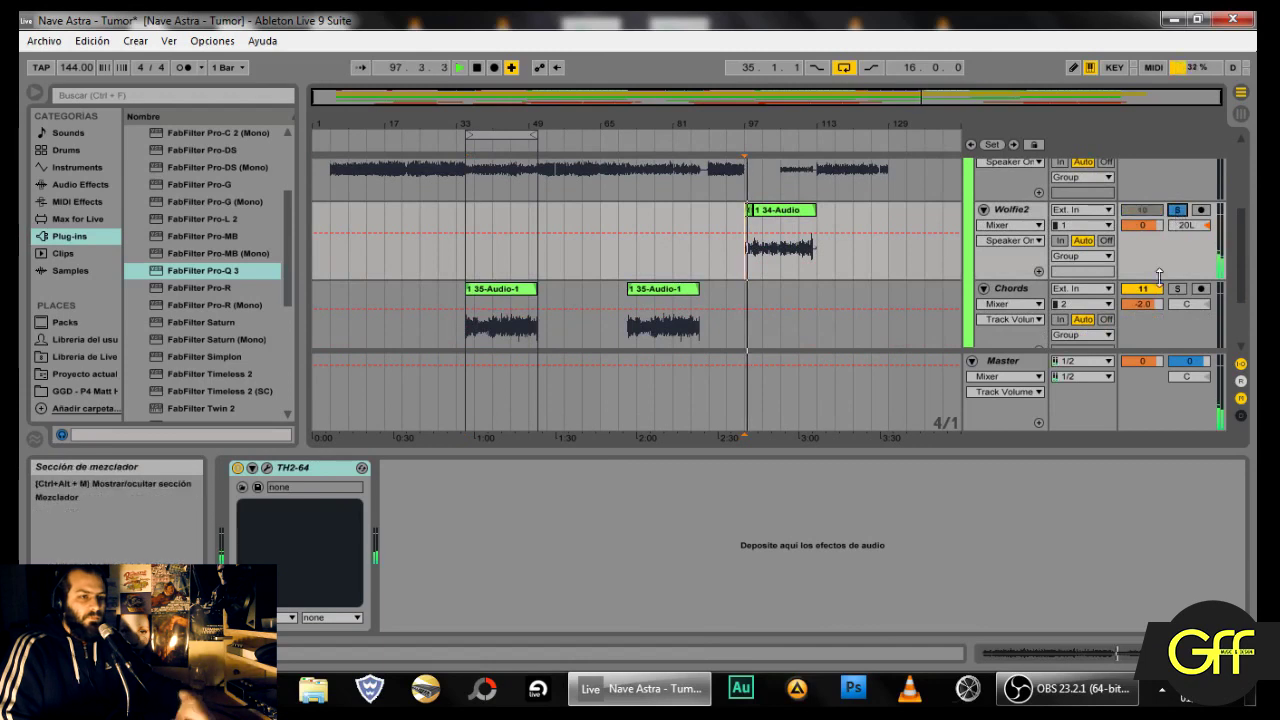
scroll(937, 314, "up", 2)
scroll(932, 309, "down", 2)
scroll(945, 309, "up", 2)
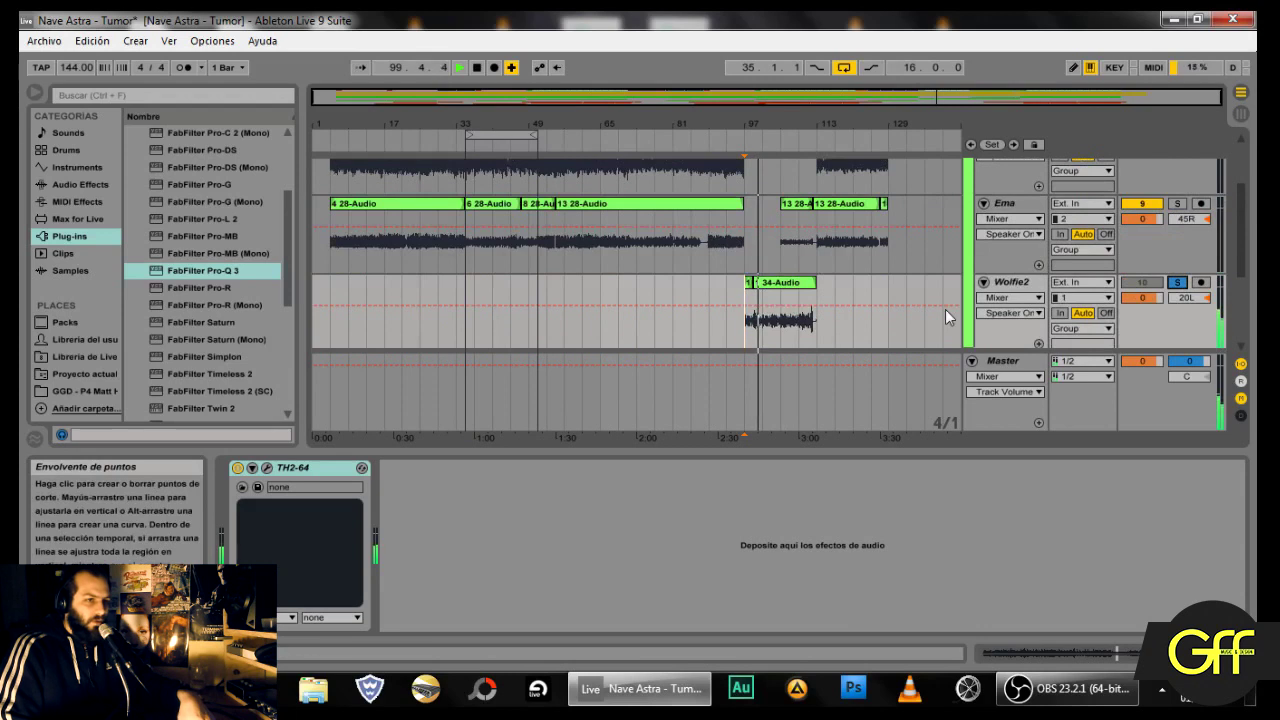
scroll(1173, 270, "down", 3)
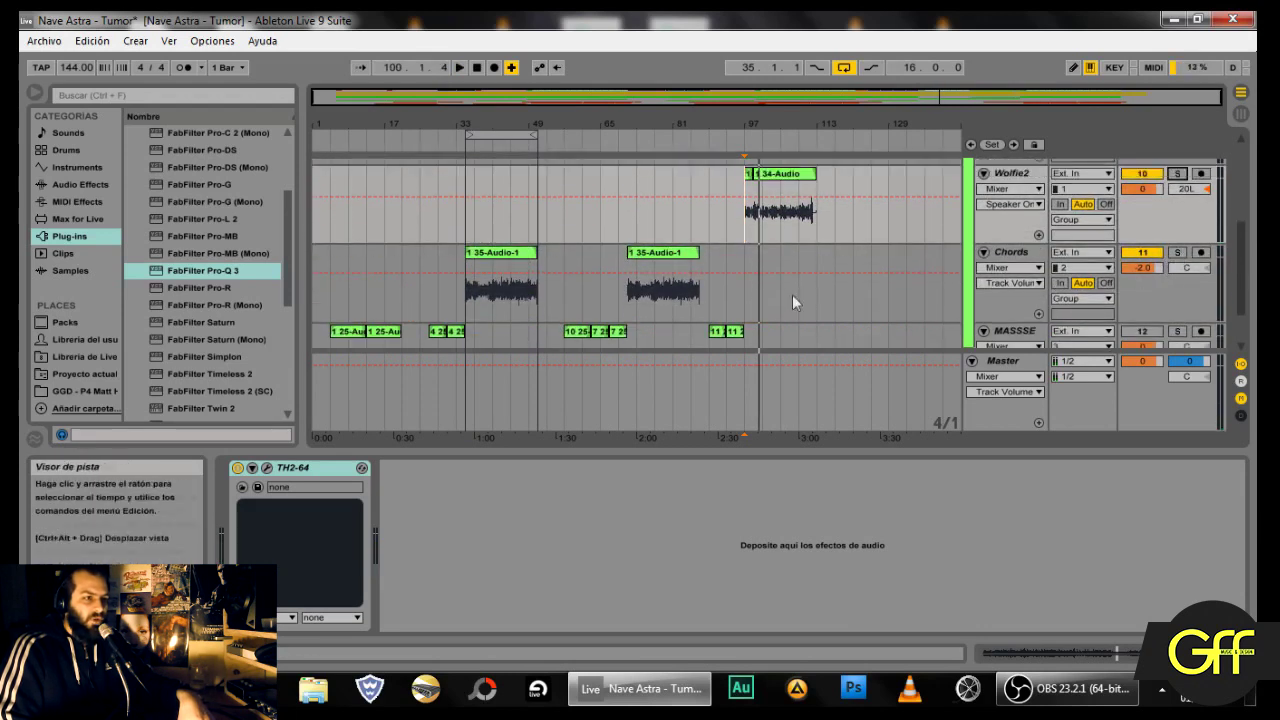
Step: Move the 16-bar loop to start at bar 5 over the first MASSSE clips, activate the MASSSE track and play it
scroll(868, 330, "down", 1)
scroll(674, 328, "up", 1)
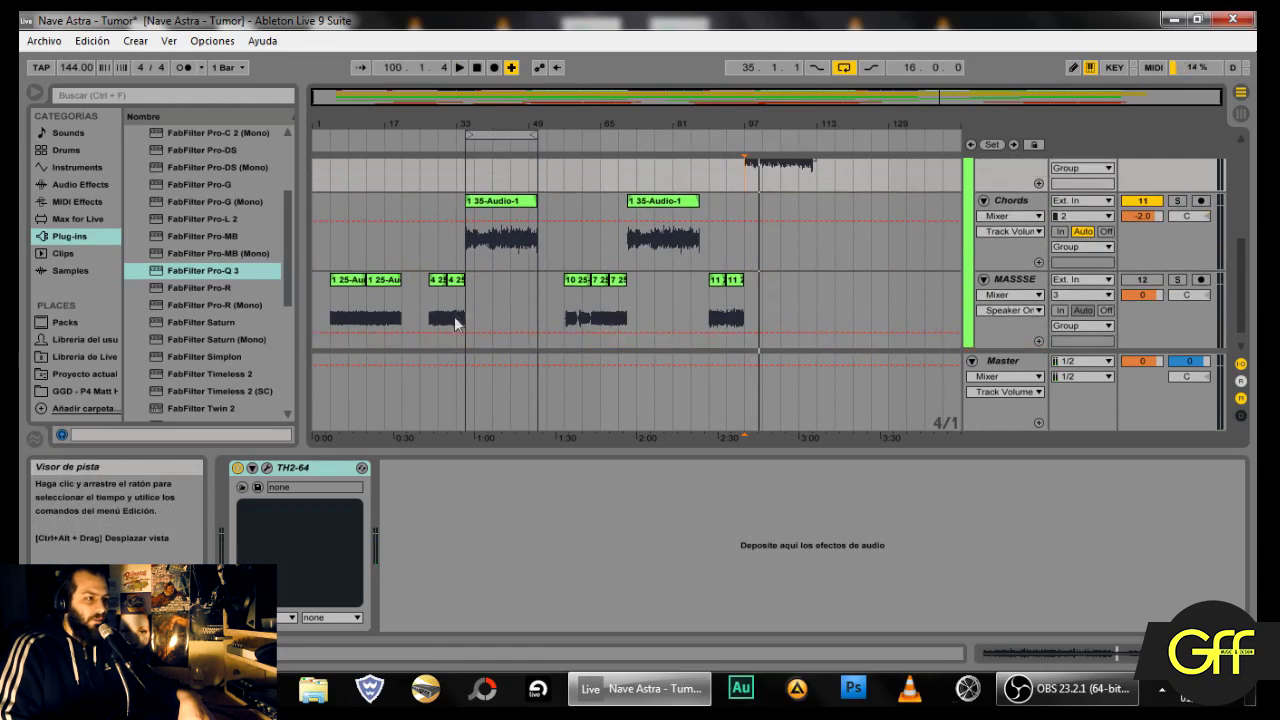
left_click(335, 306)
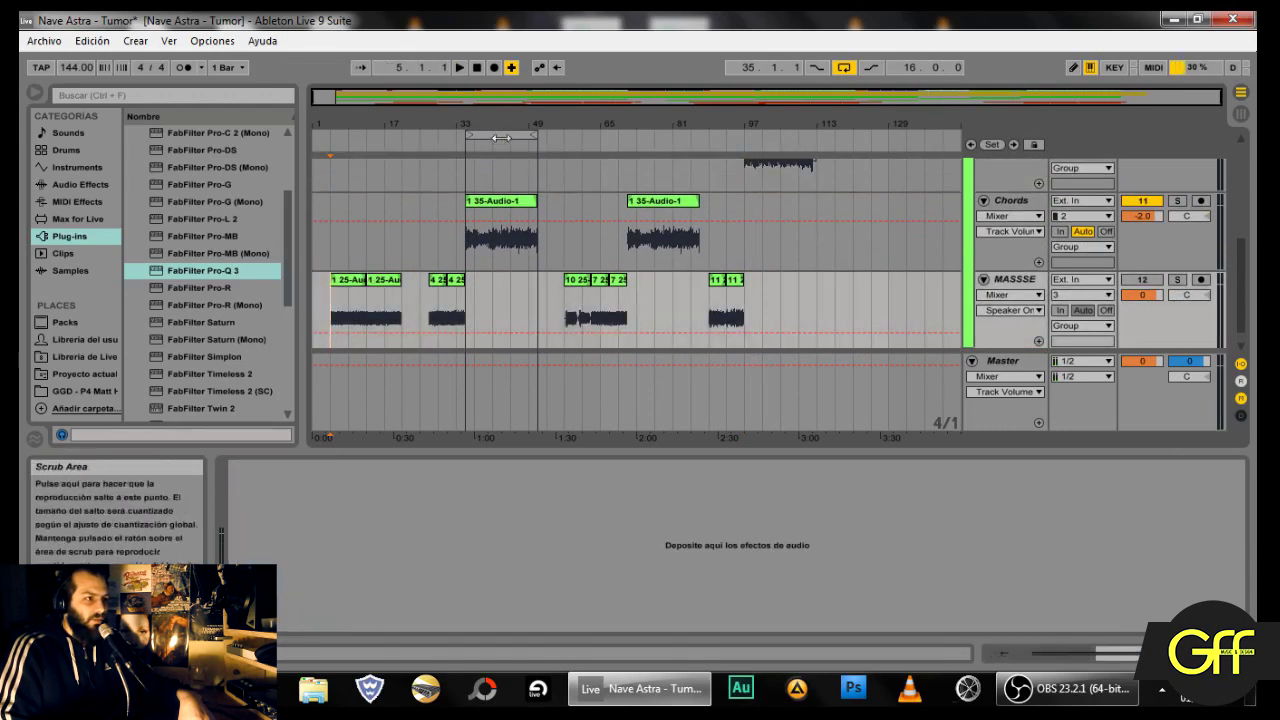
left_click_drag(501, 138, 367, 138)
left_click(1153, 281)
key("space")
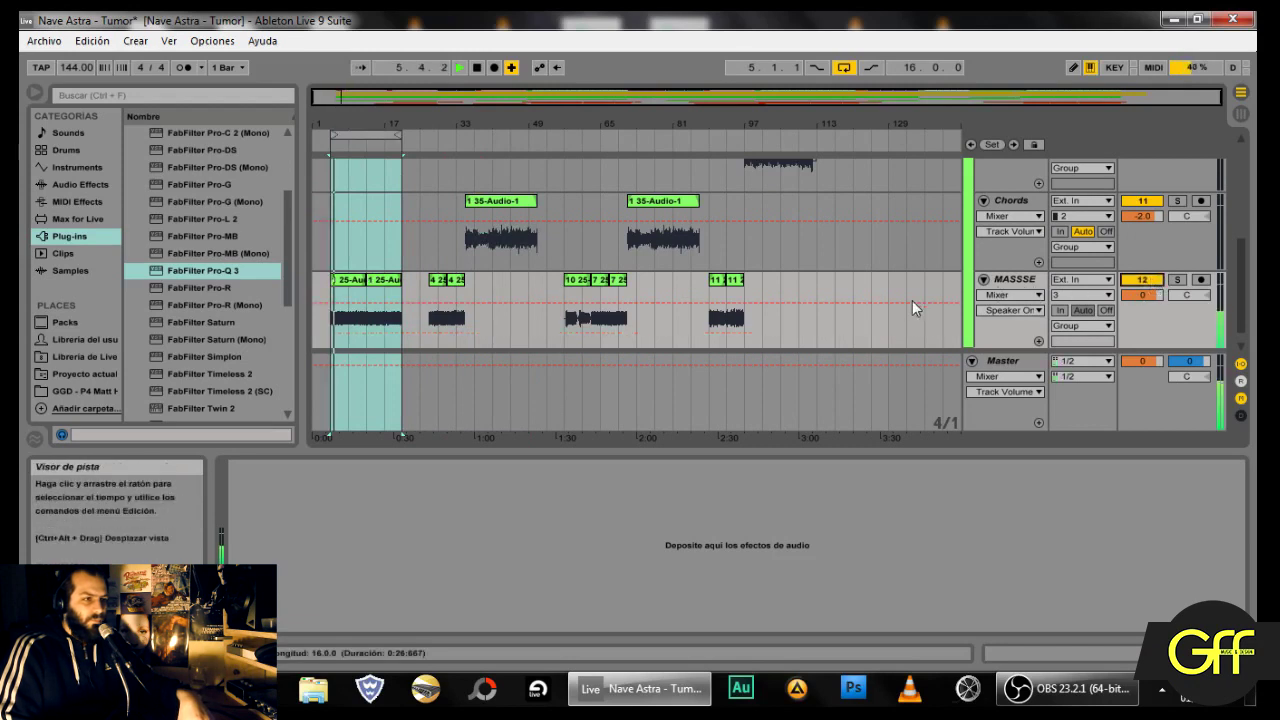
Step: Compare the guitars with the MASSSE track muted and active, and stop playback with the track active
left_click(1178, 280)
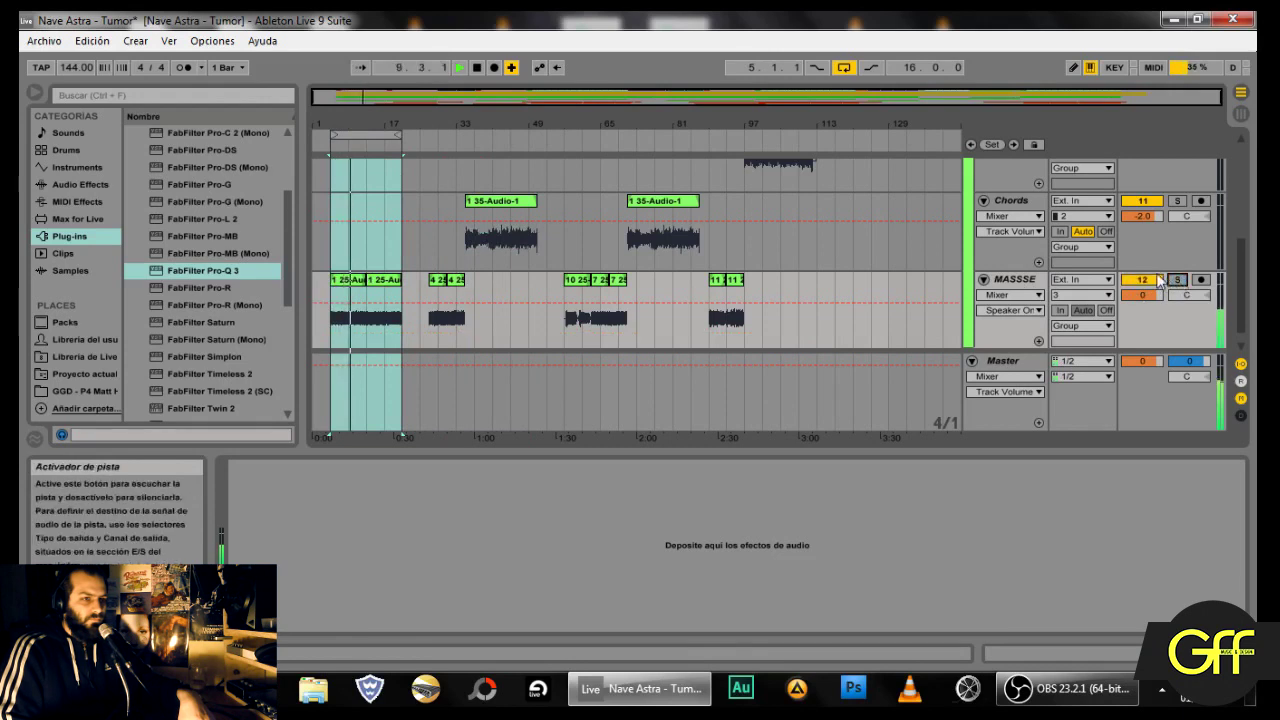
scroll(1158, 280, "up", 5)
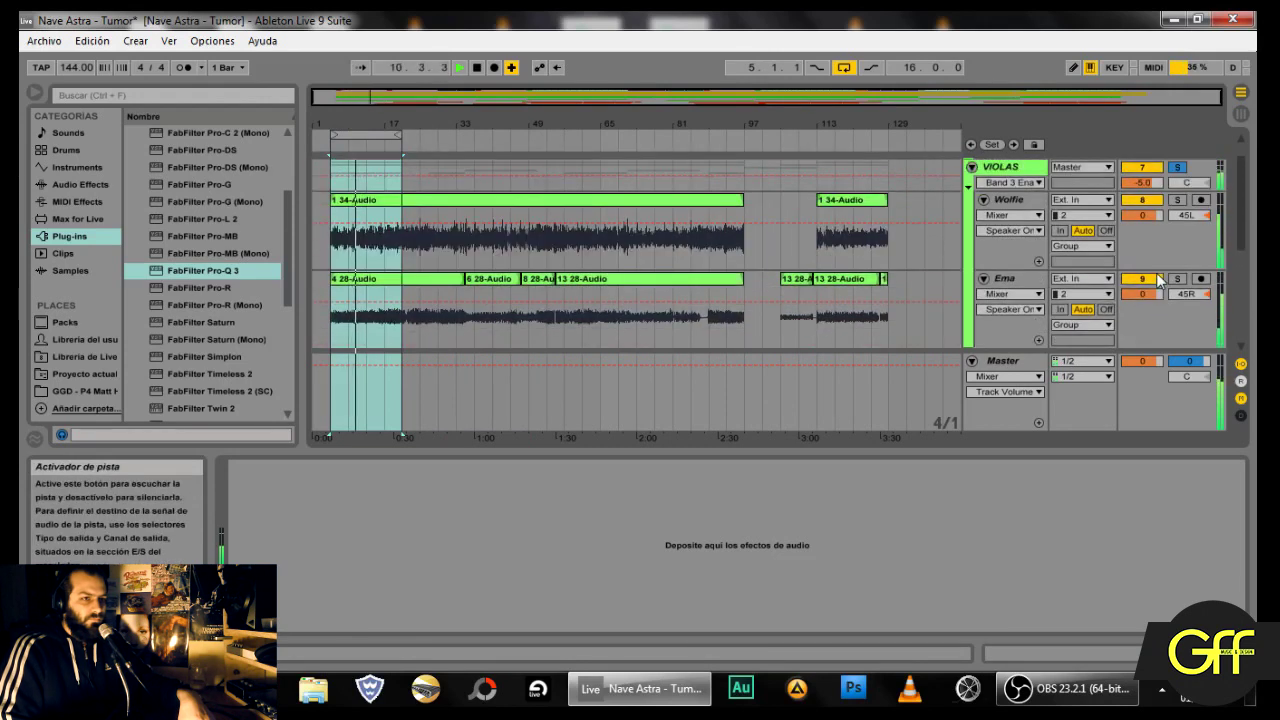
scroll(1158, 280, "down", 5)
left_click(1146, 262)
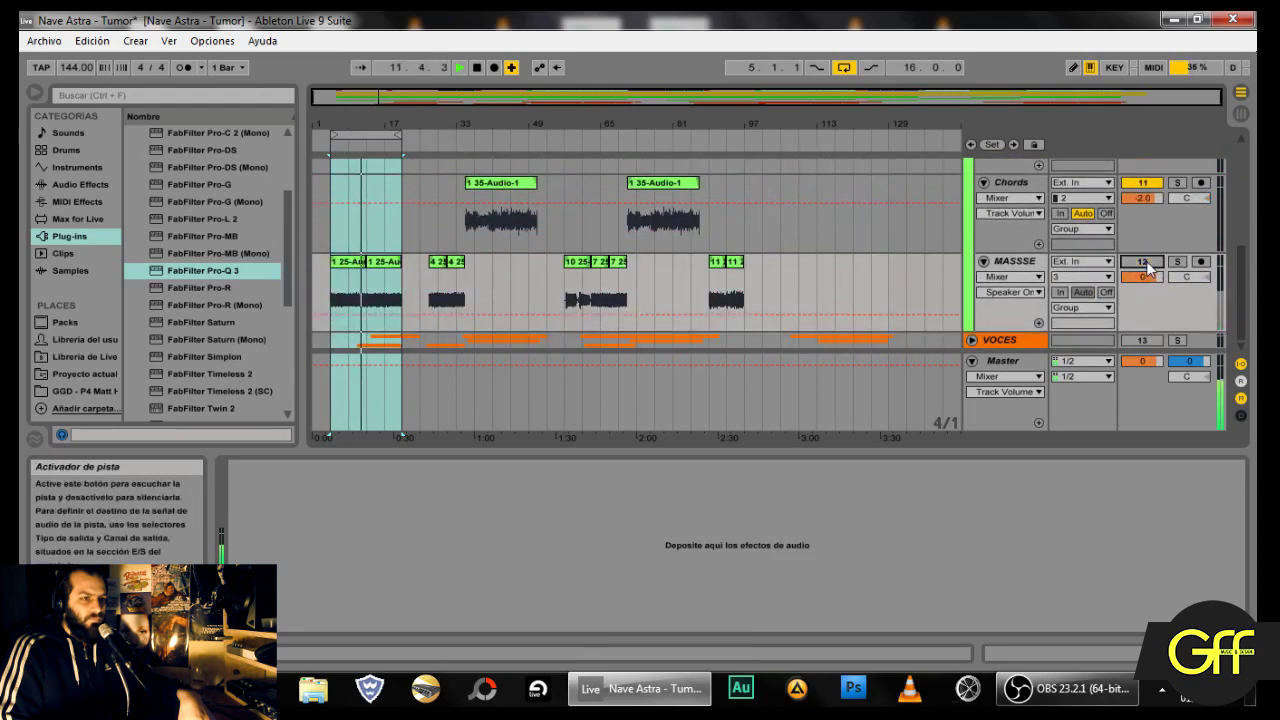
left_click(1146, 262)
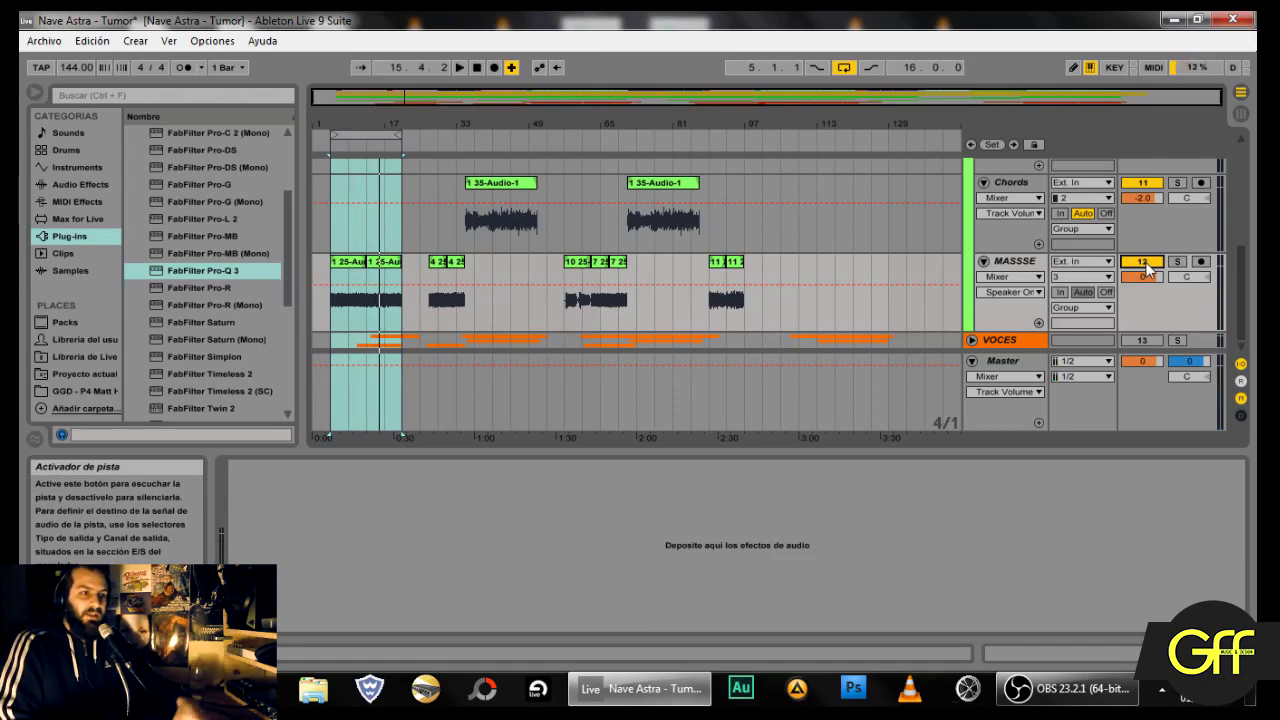
Step: Turn off the VIOLAS solo, activate the BATERIA track, play the mix briefly and return to the arrangement
scroll(994, 230, "up", 4)
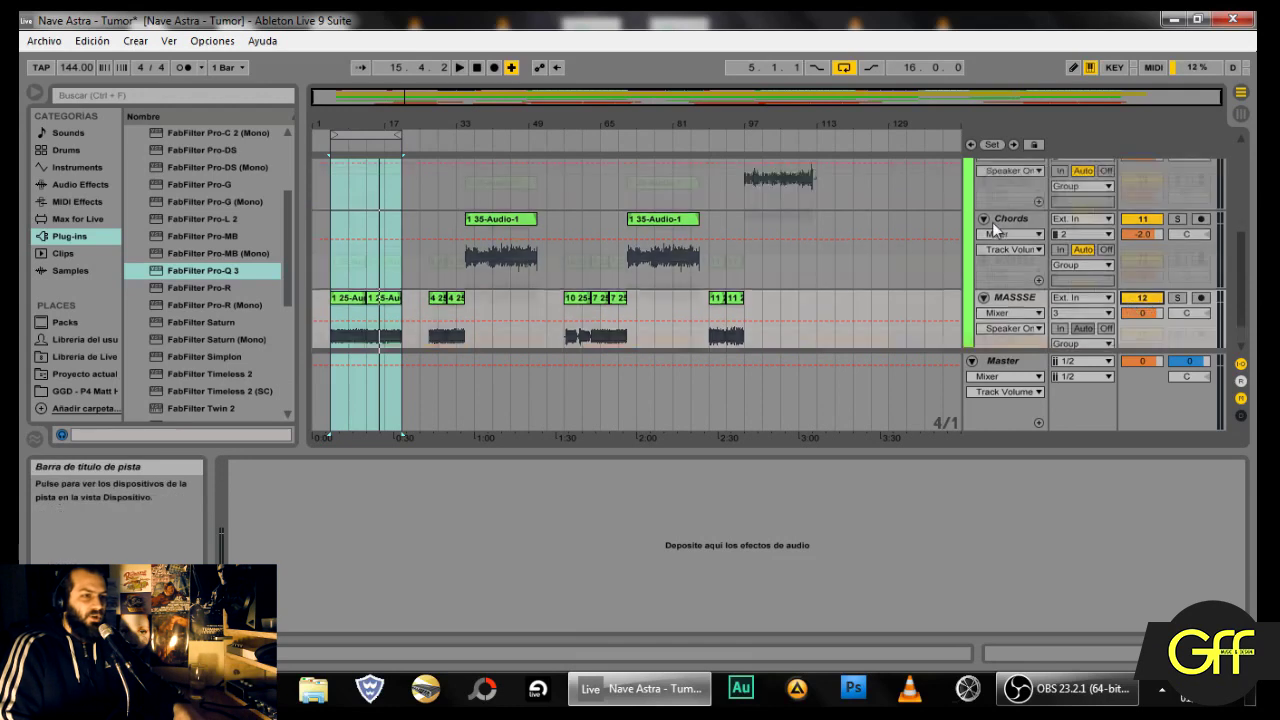
scroll(994, 236, "up", 2)
key("Tab")
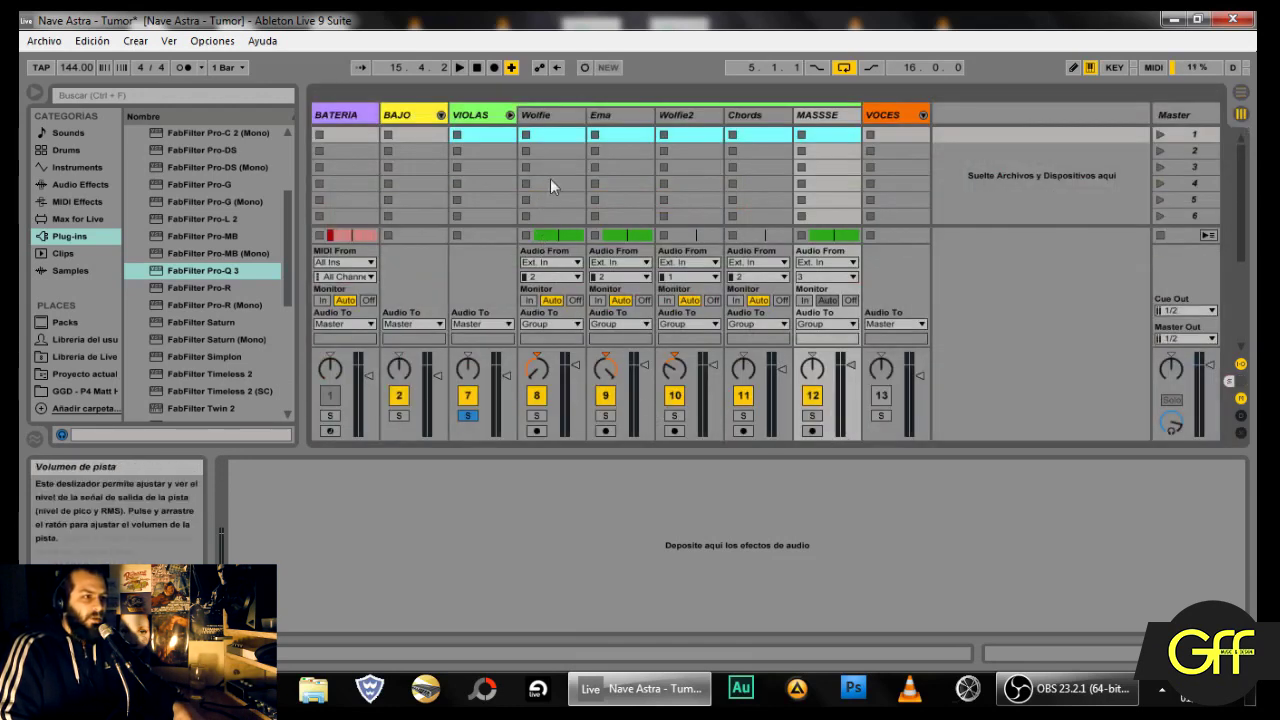
left_click(469, 416)
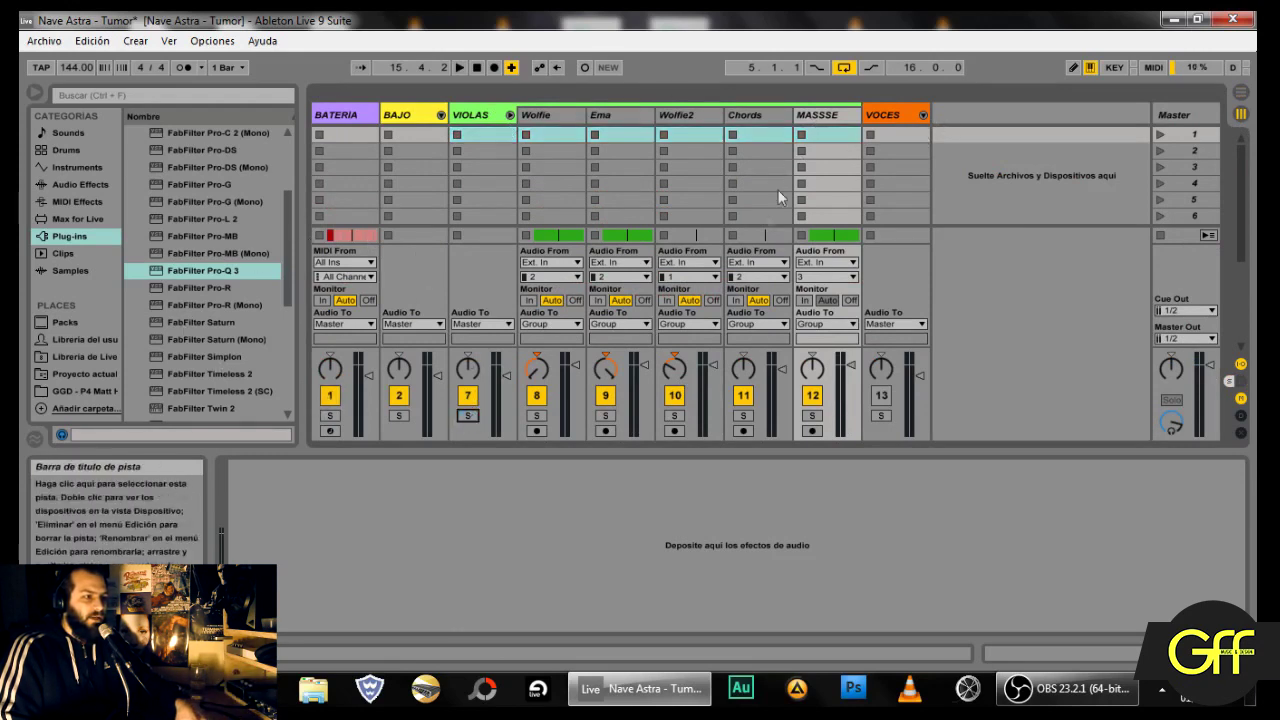
key("space")
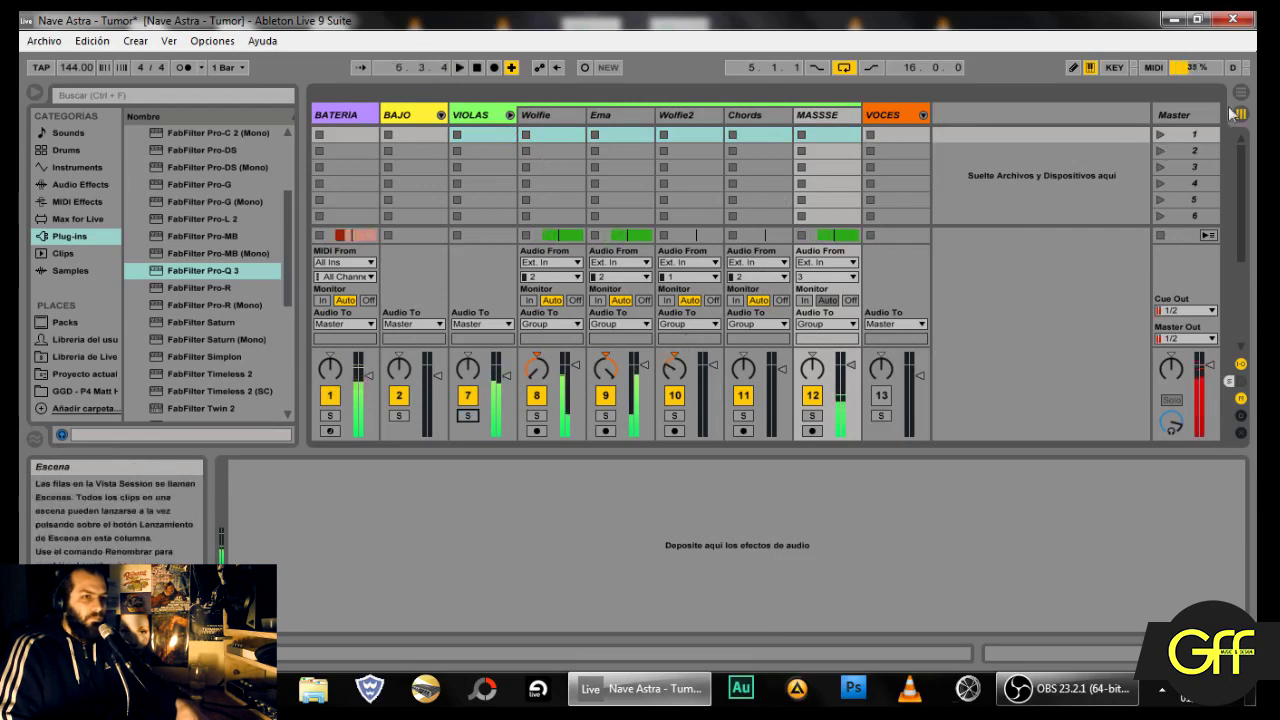
key("Tab")
scroll(451, 226, "up", 2)
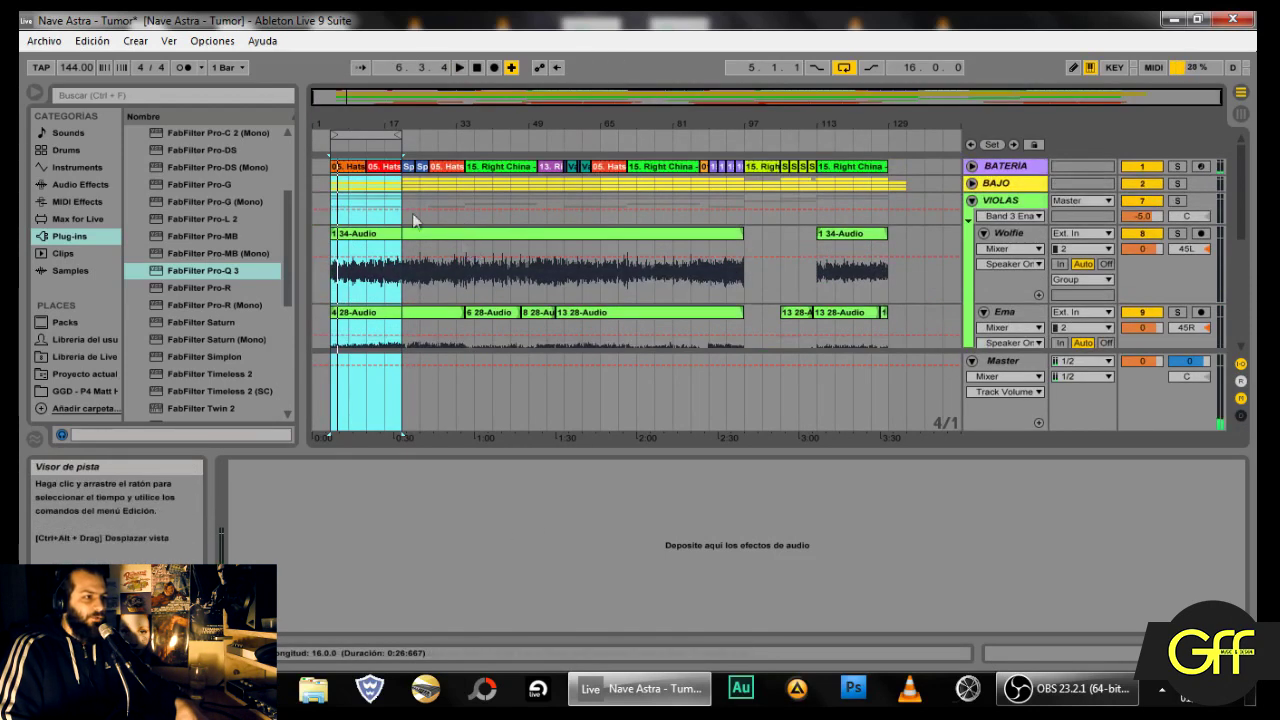
Step: Move the 16-bar loop to start at bar 35, play the full mix while checking the mixer meters, and stop playback
left_click_drag(367, 131, 511, 137)
left_click_drag(531, 92, 543, 136)
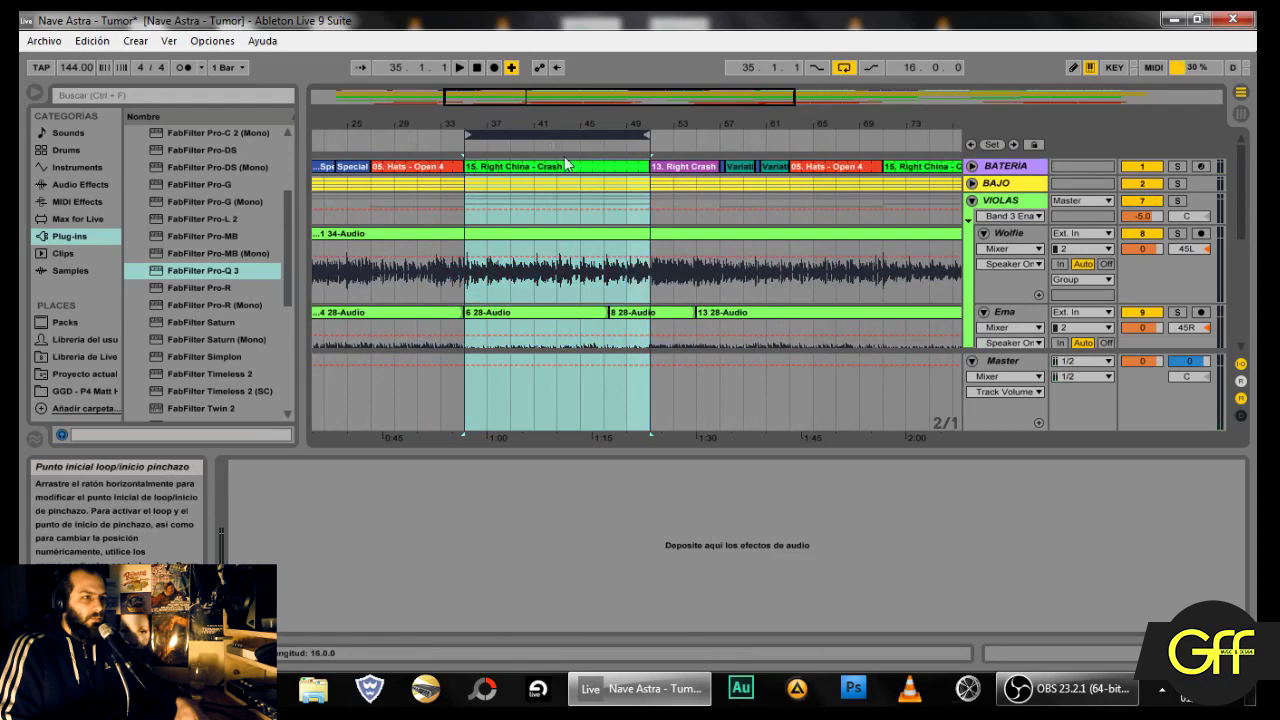
key("space")
left_click(1240, 115)
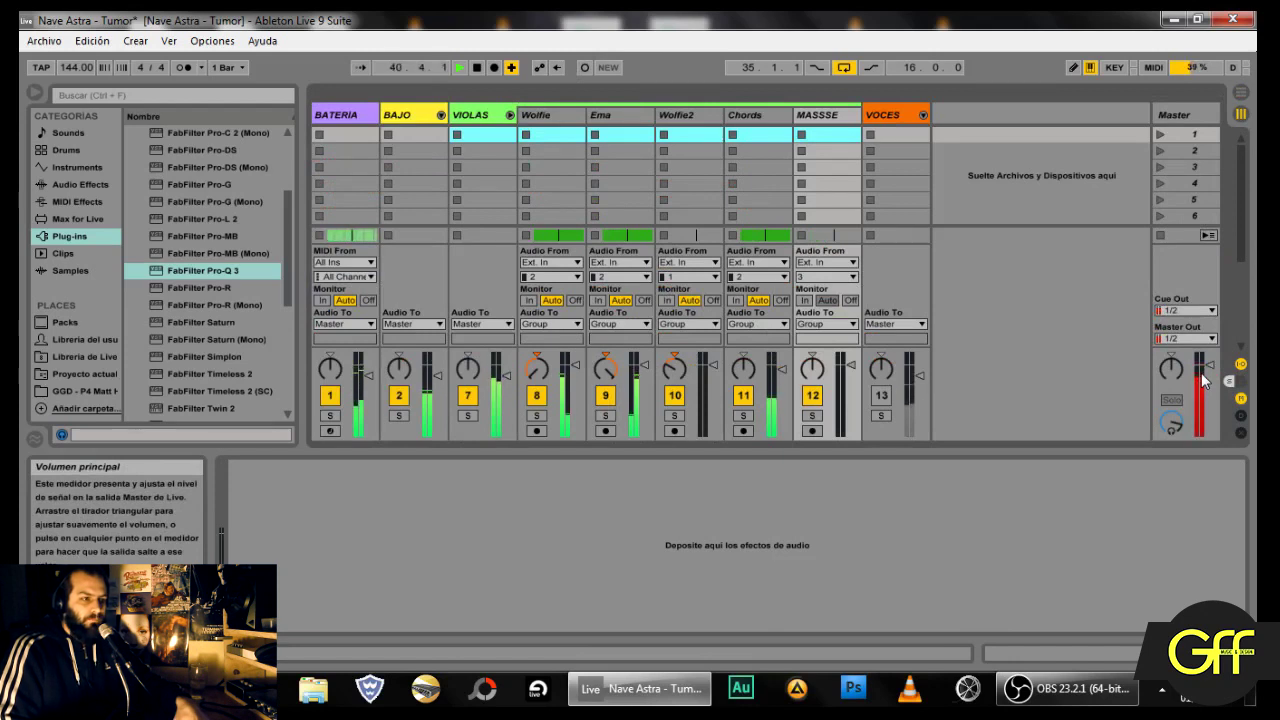
key("space")
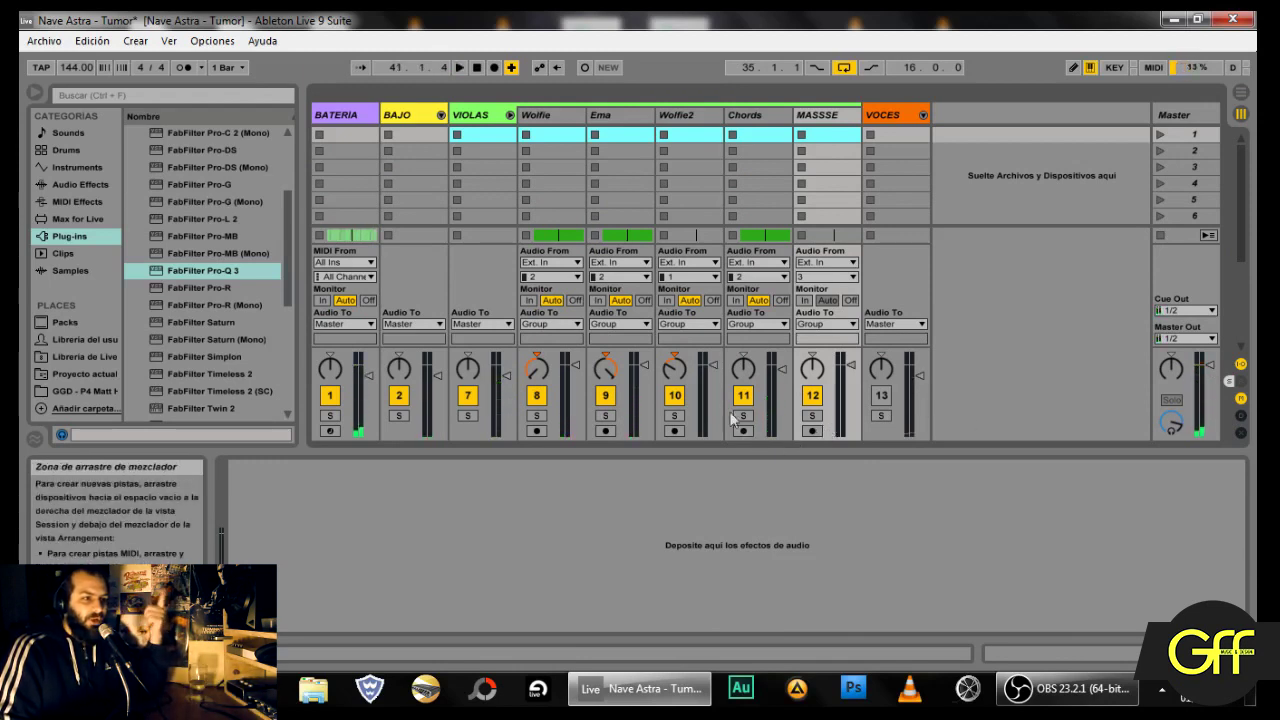
left_click(778, 372)
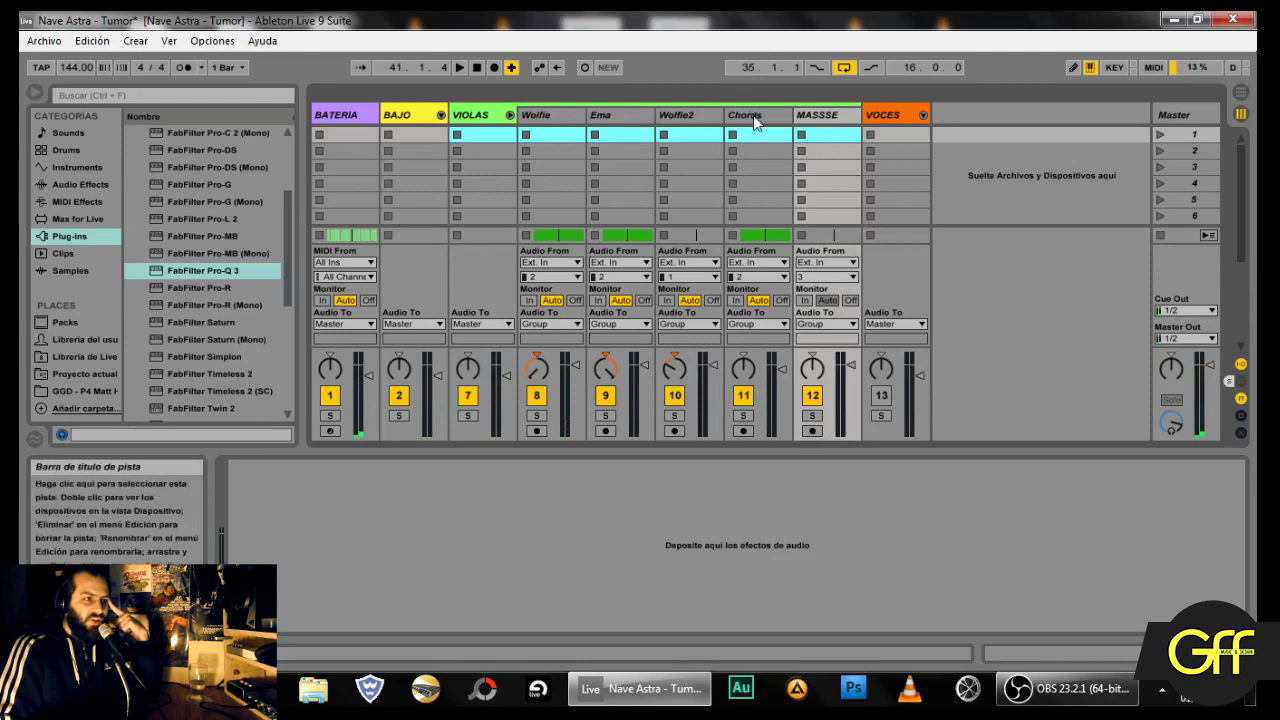
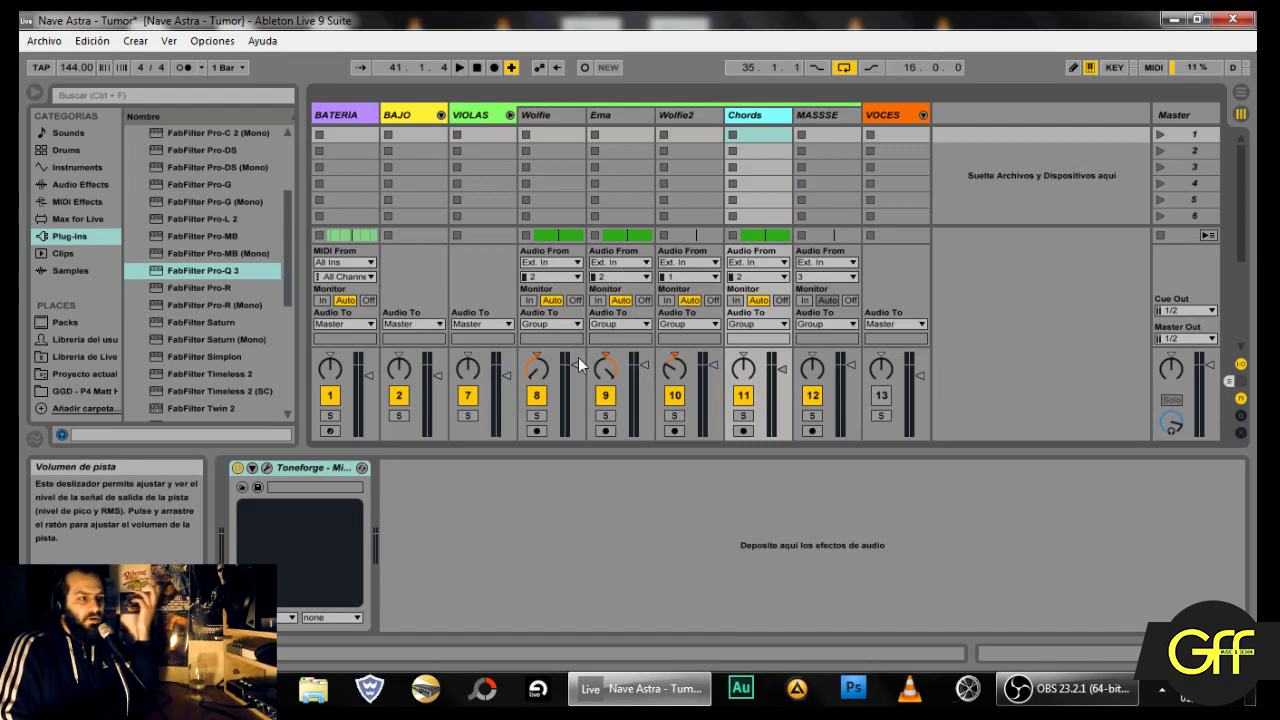
Step: Fold the VIOLAS group, deactivate BATERIA, BAJO and VIOLAS, and unfold and activate the VOCES group
left_click(510, 115)
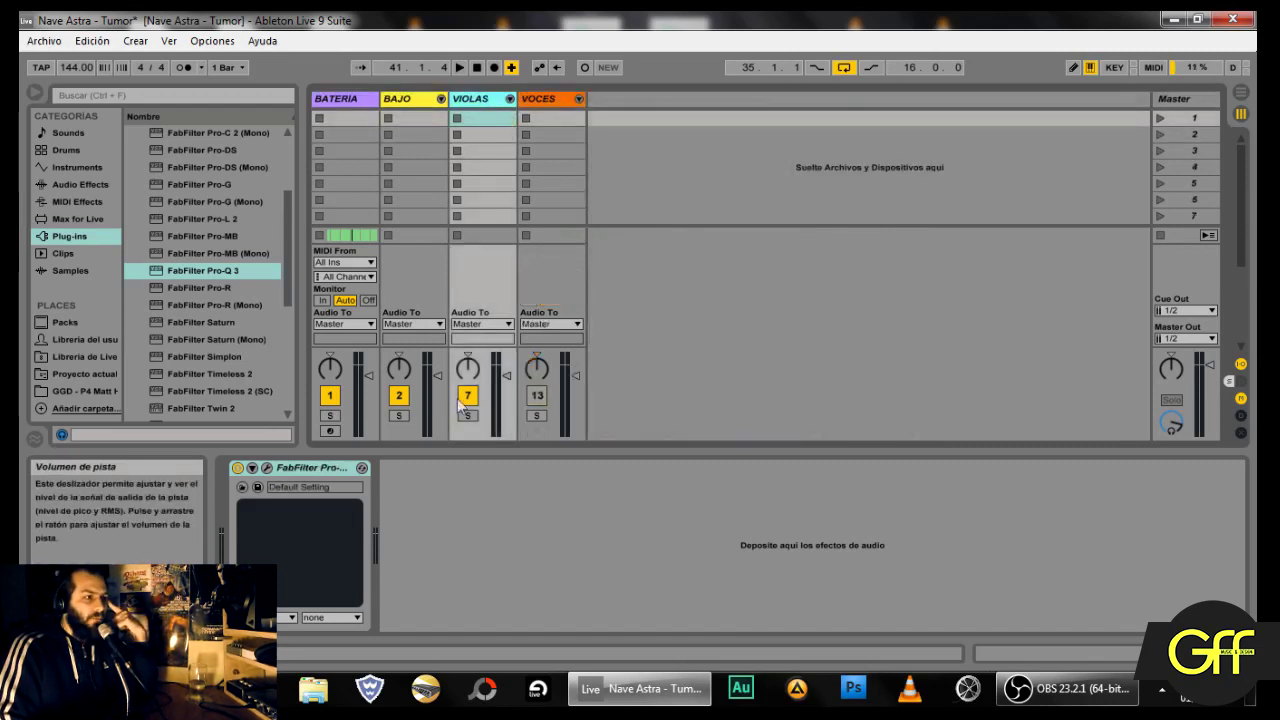
left_click_drag(467, 395, 331, 396)
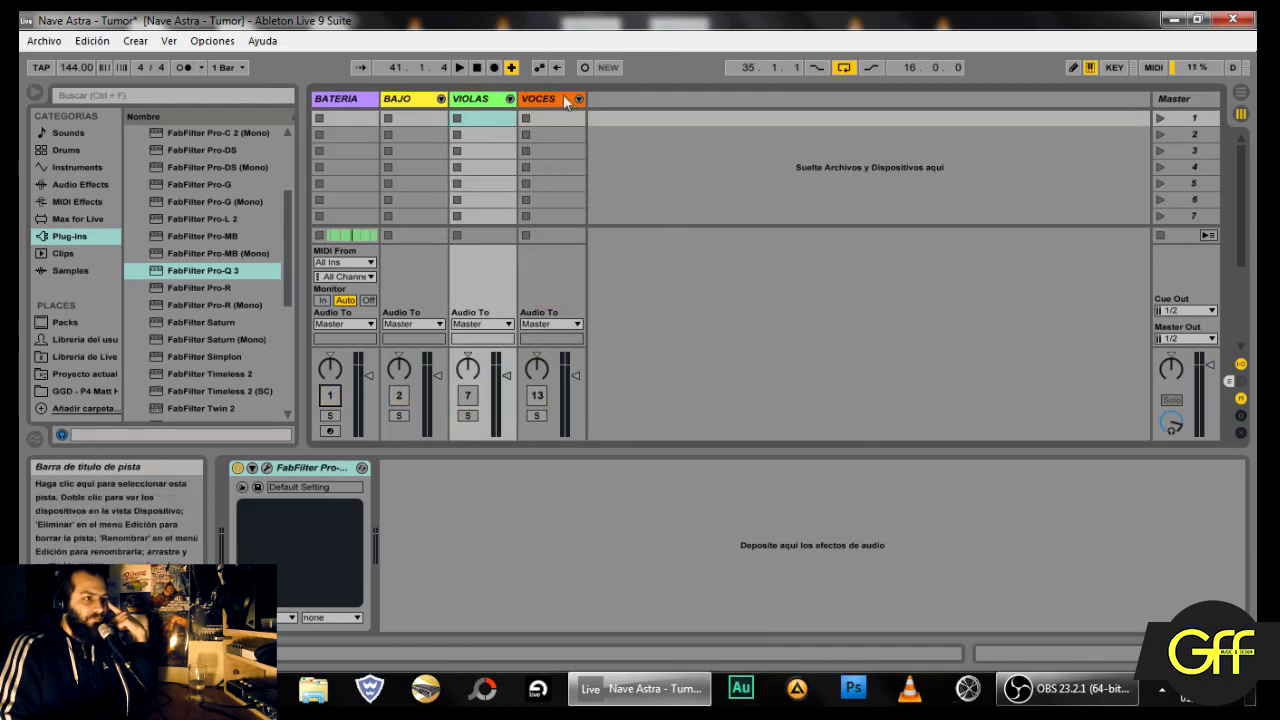
left_click(572, 100)
left_click(578, 99)
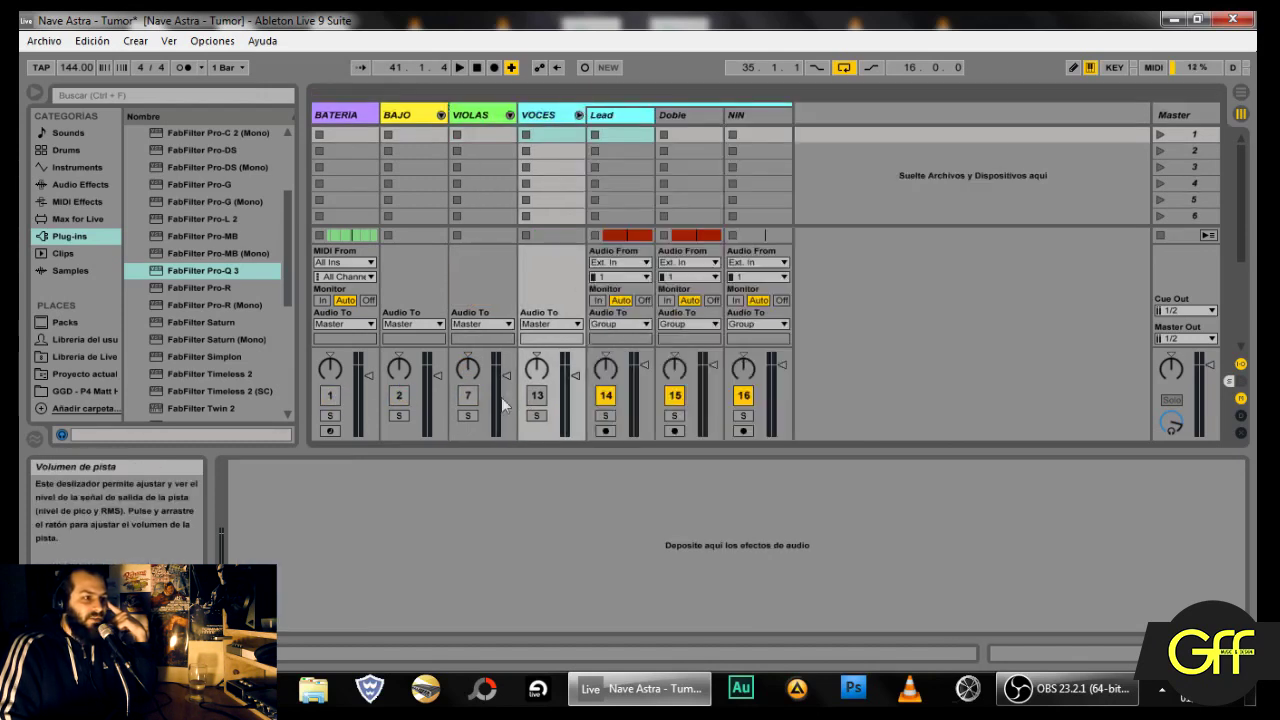
left_click(537, 395)
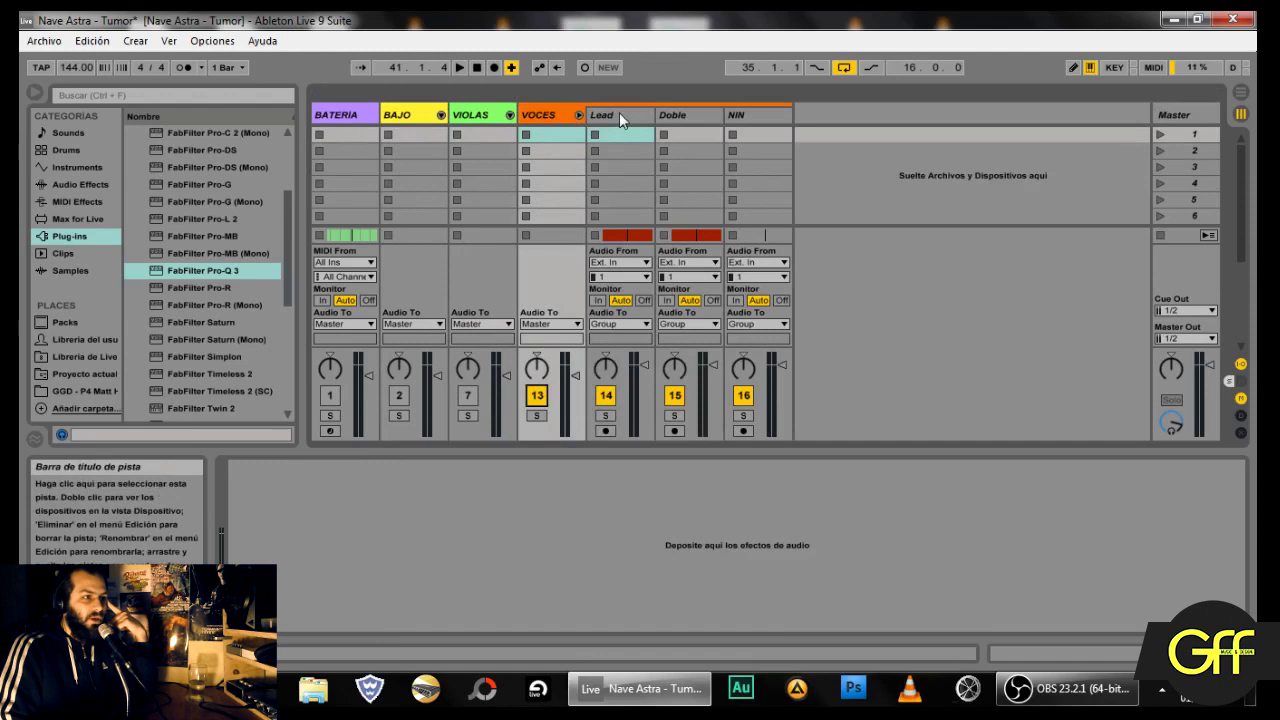
Step: Review the FabFilter Pro-Q 3 curve on the VIOLAS group and close the plug-in window
left_click(537, 118)
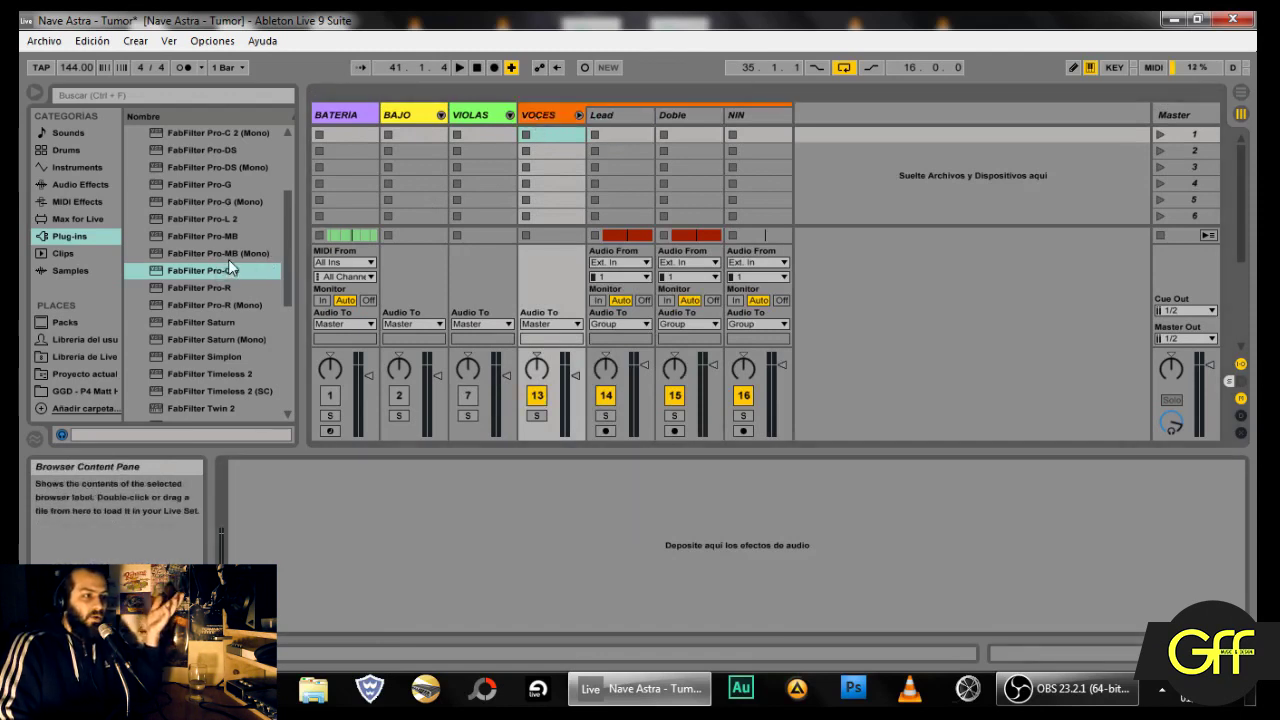
left_click(483, 118)
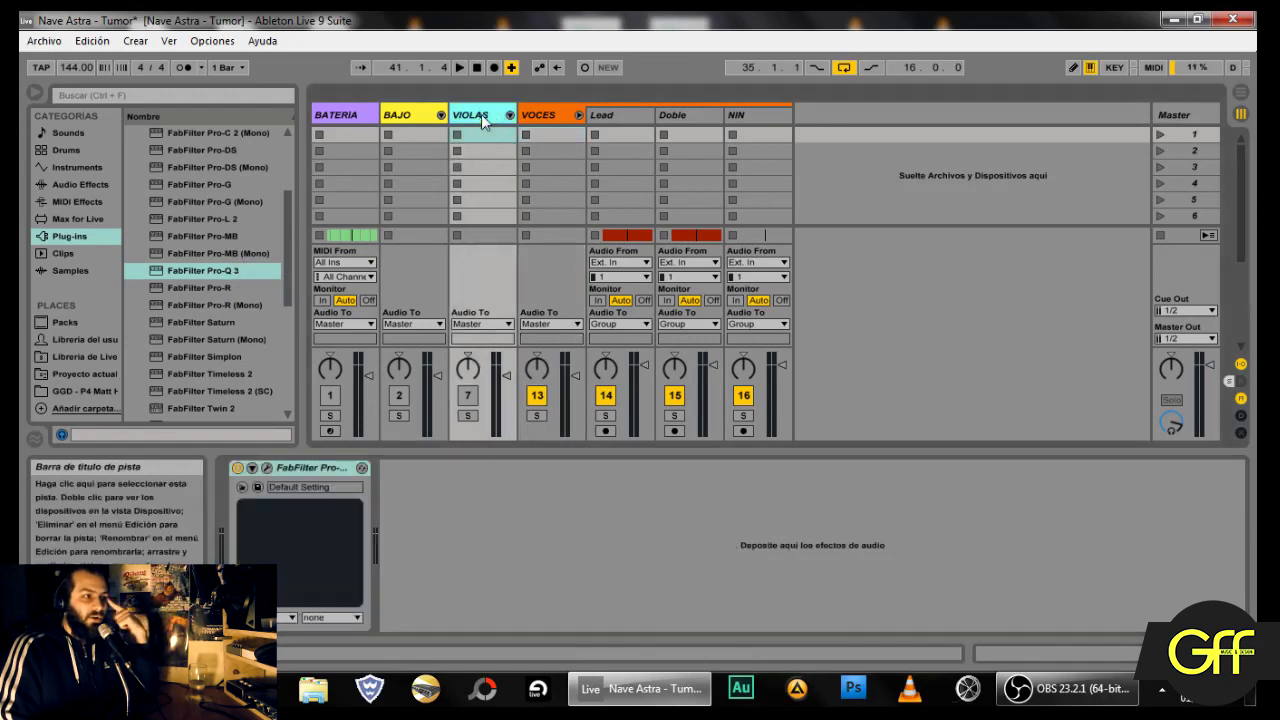
left_click(267, 469)
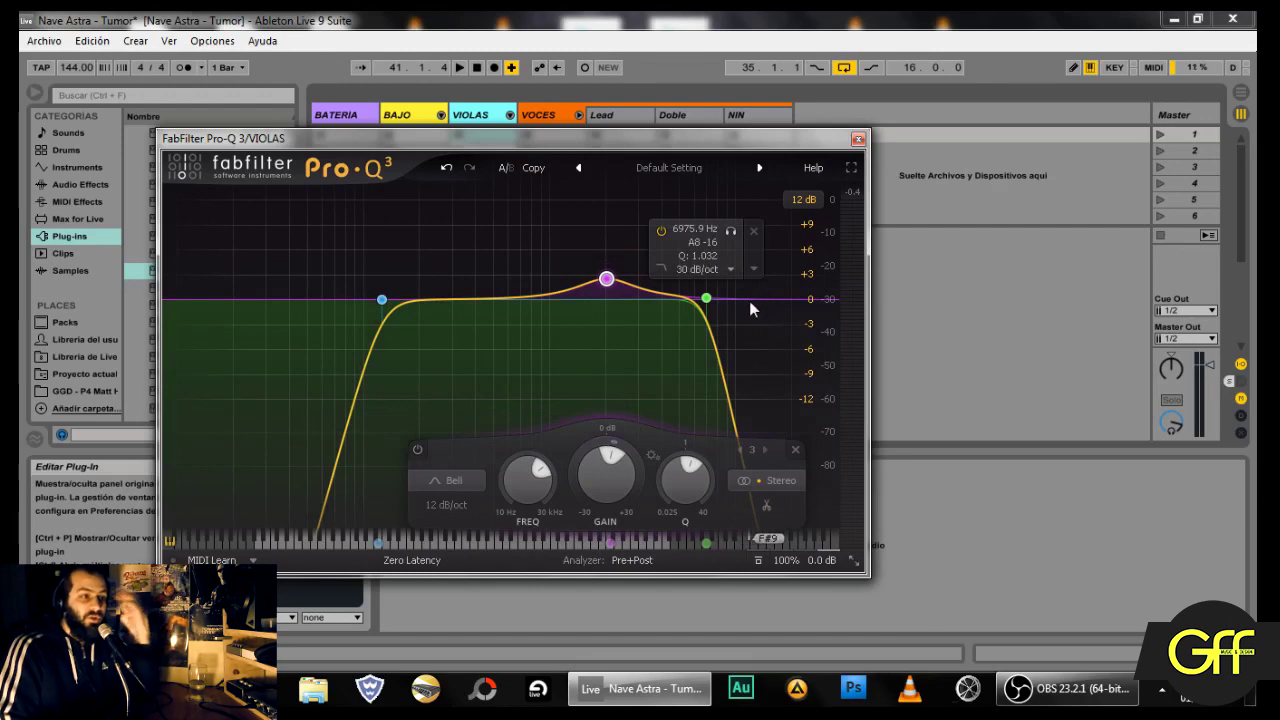
left_click(858, 141)
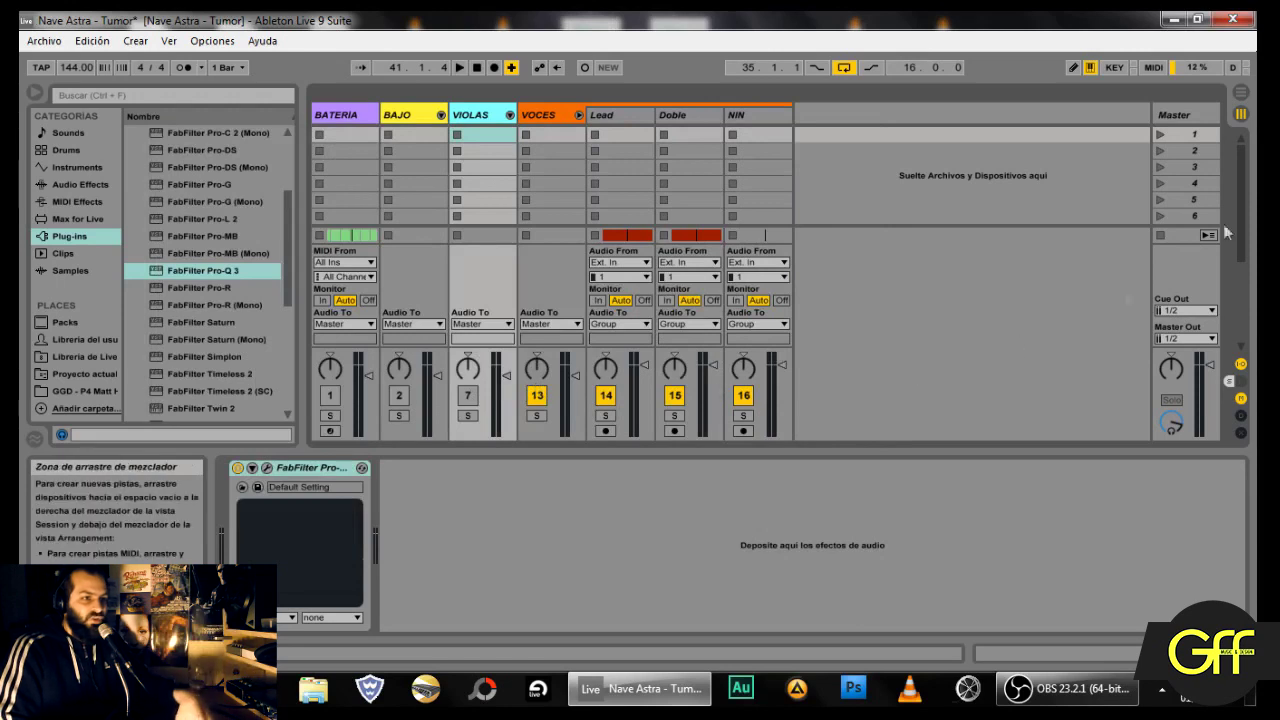
Step: Return to the arrangement and inspect the effects on the Lead and Doble vocal tracks
left_click(1242, 95)
scroll(711, 351, "down", 5)
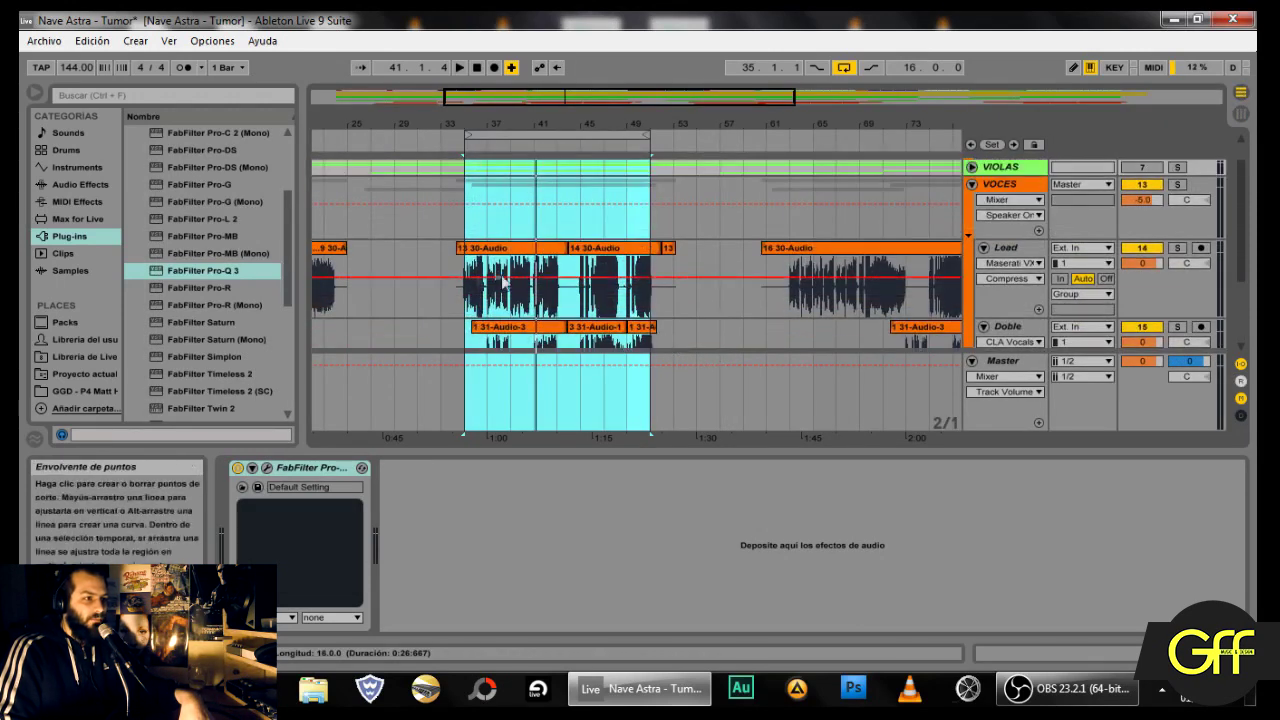
scroll(514, 226, "down", 2)
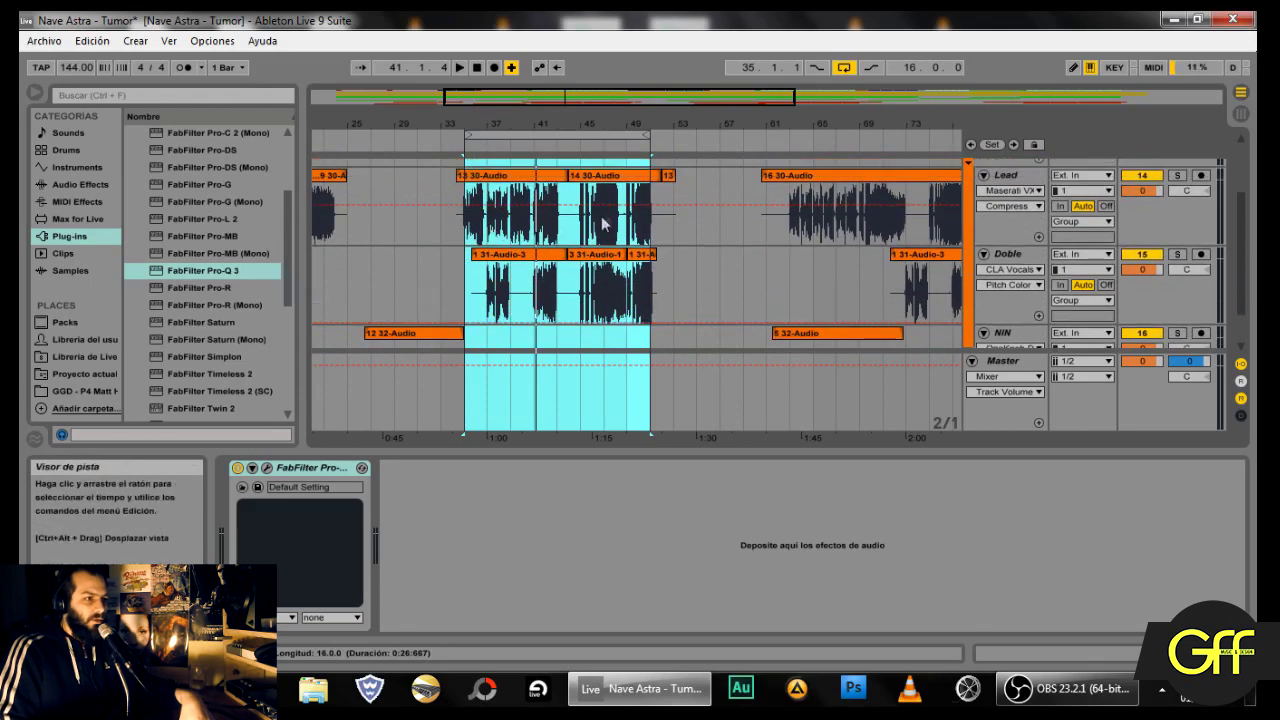
left_click(1005, 175)
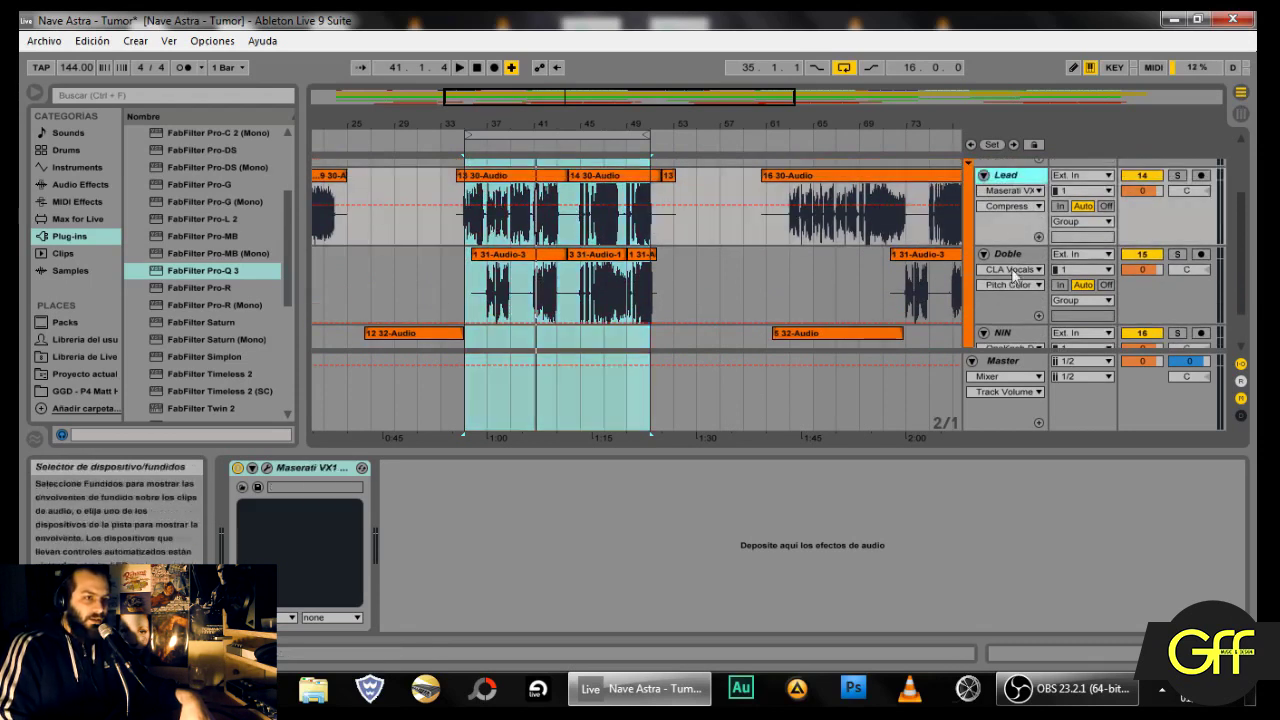
left_click(1008, 254)
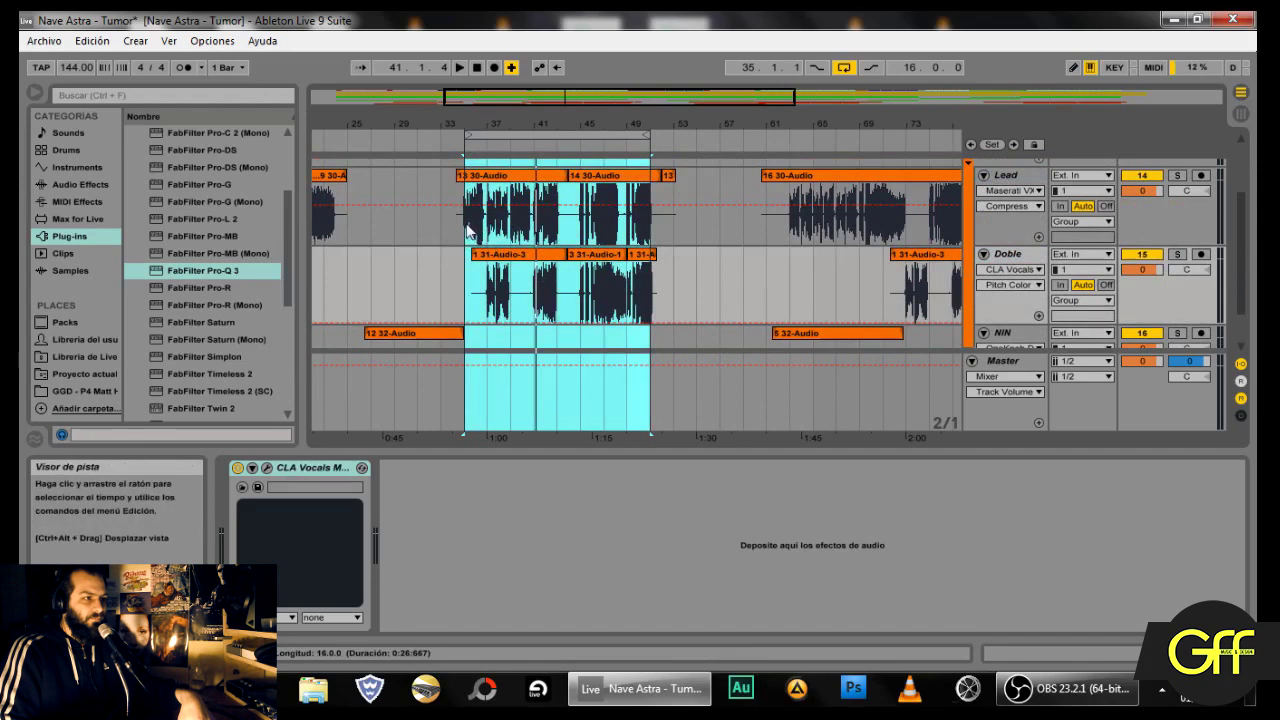
Step: Play the vocals from bar 35, lower the Doble track's volume to -3.0 dB, and stop playback
left_click(469, 228)
key("space")
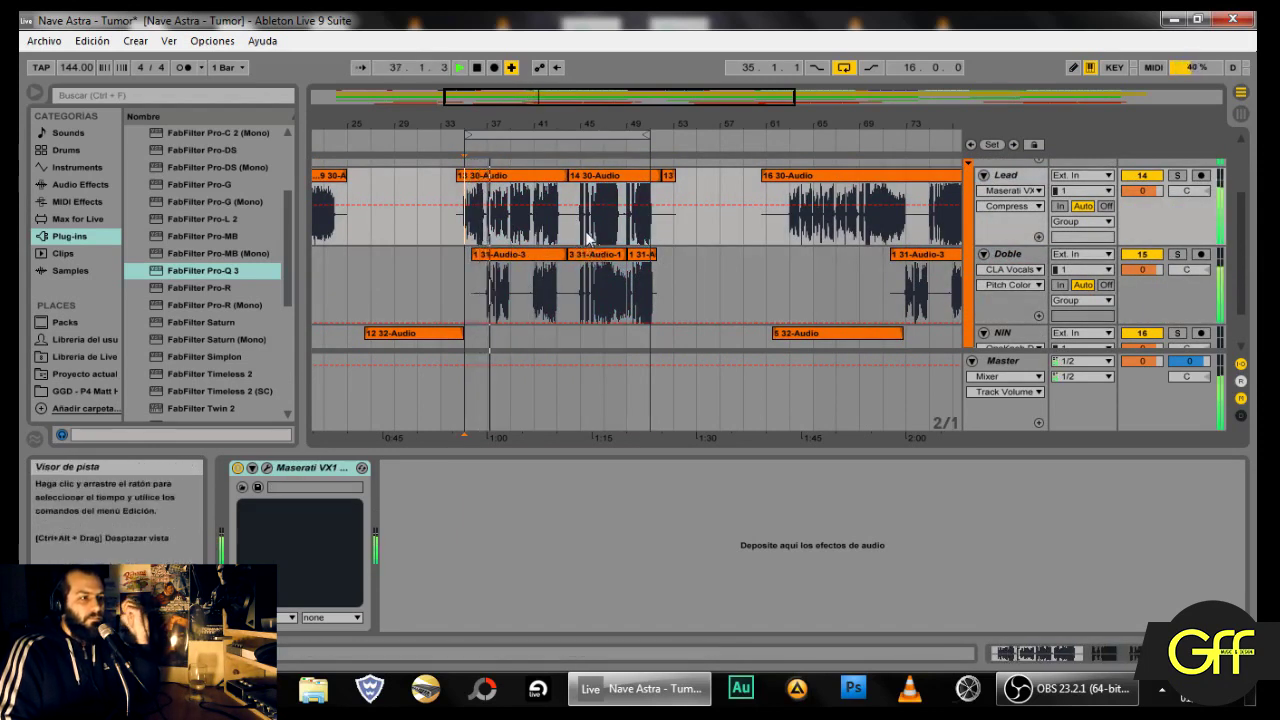
left_click_drag(1148, 270, 1148, 292)
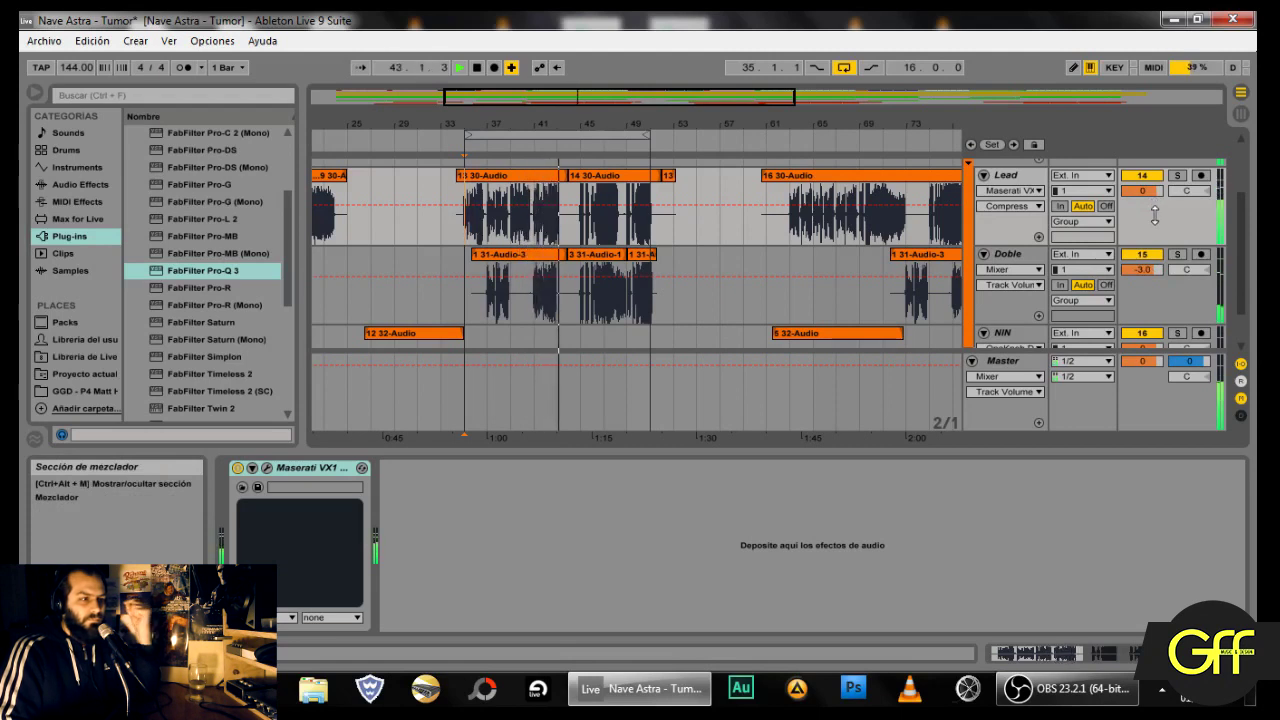
key("space")
Step: Play the vocals from bar 63, set the NIN track's volume to -3.0 dB, and stop playback
scroll(775, 290, "down", 2)
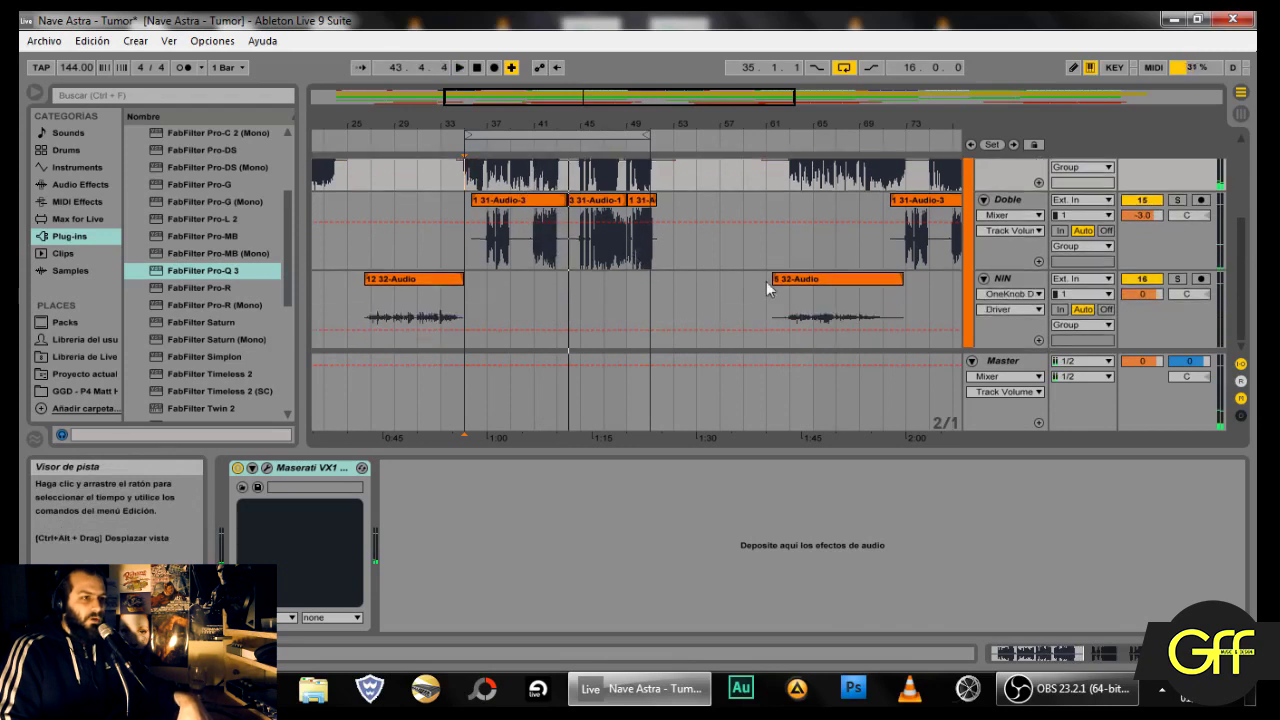
left_click(786, 249)
key("space")
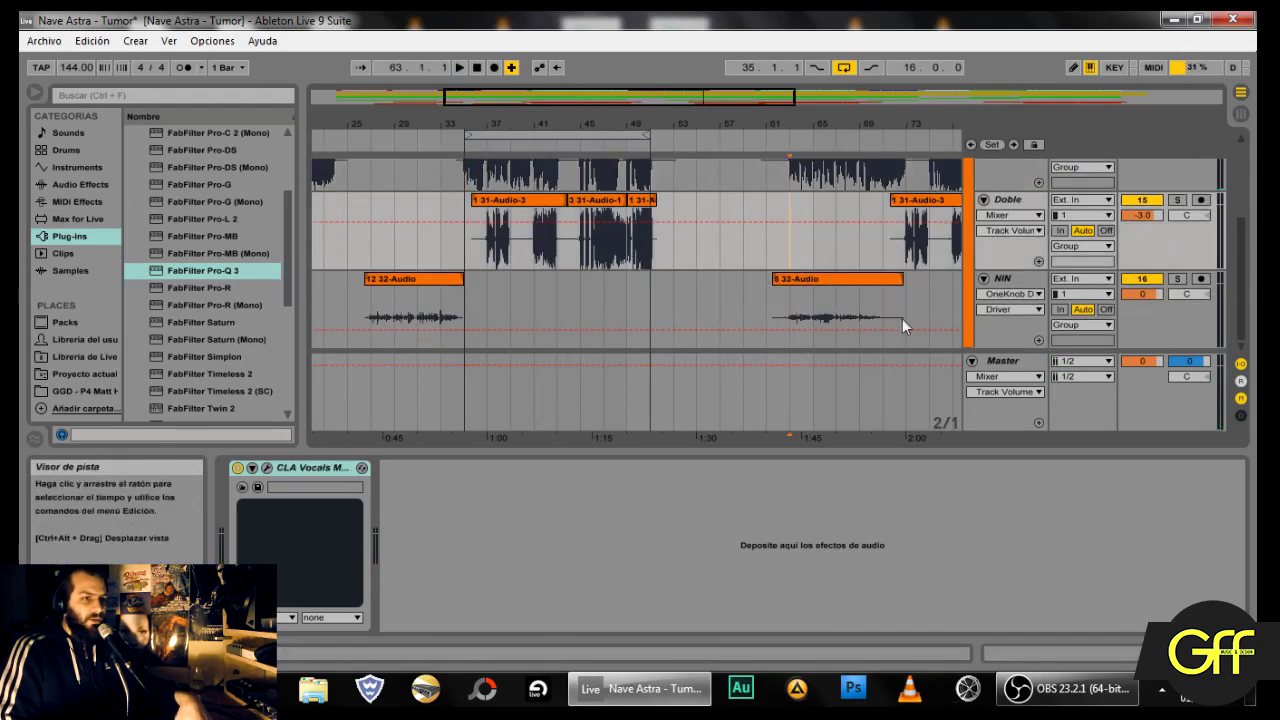
scroll(914, 309, "up", 2)
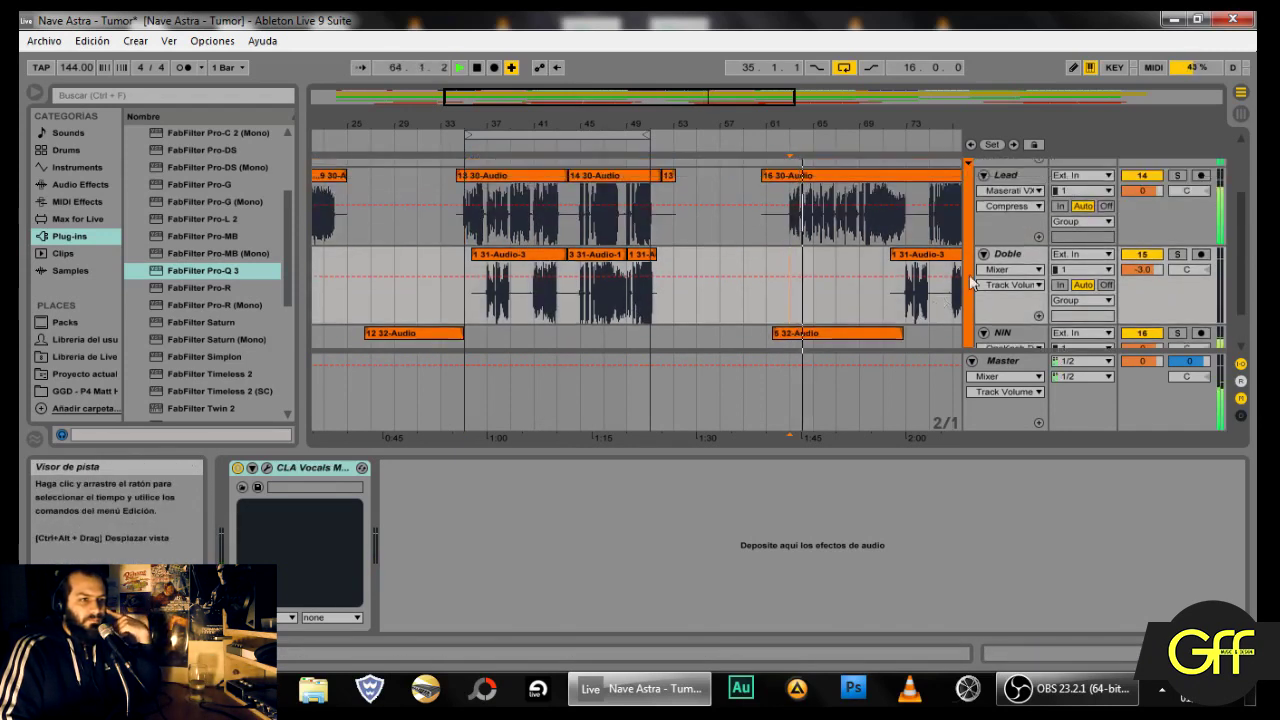
scroll(1093, 263, "down", 2)
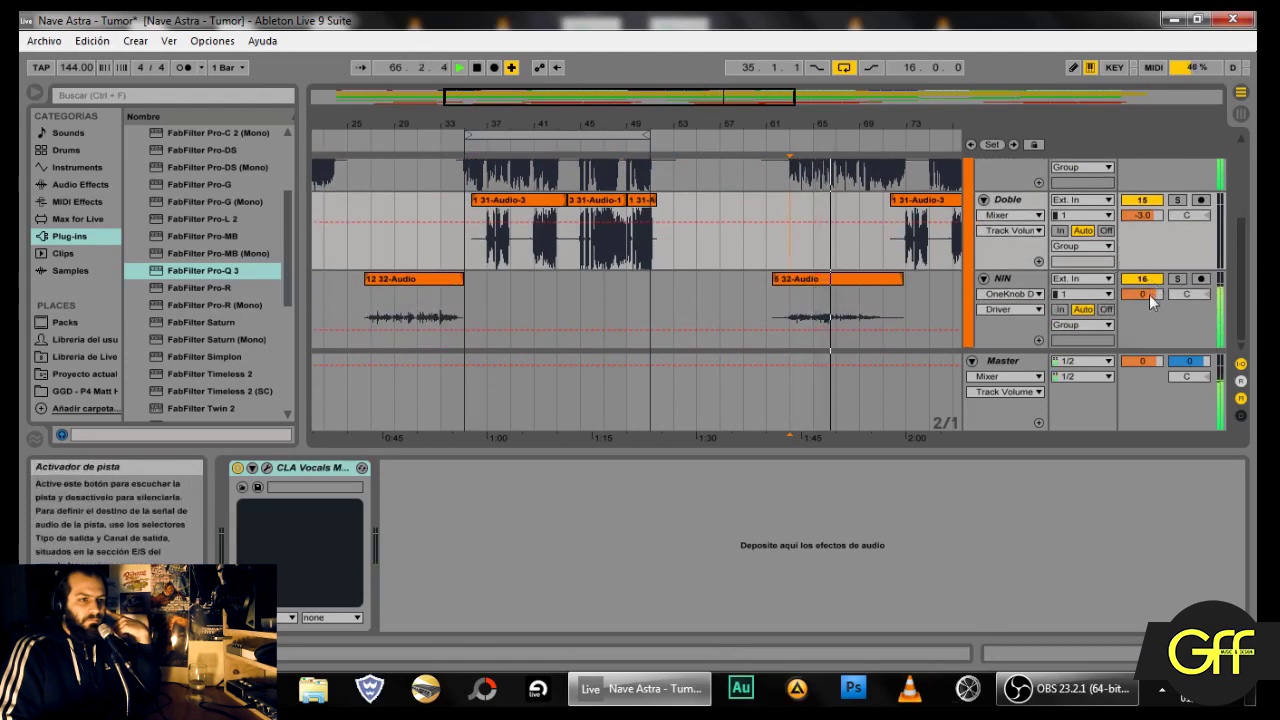
left_click_drag(1150, 295, 1150, 325)
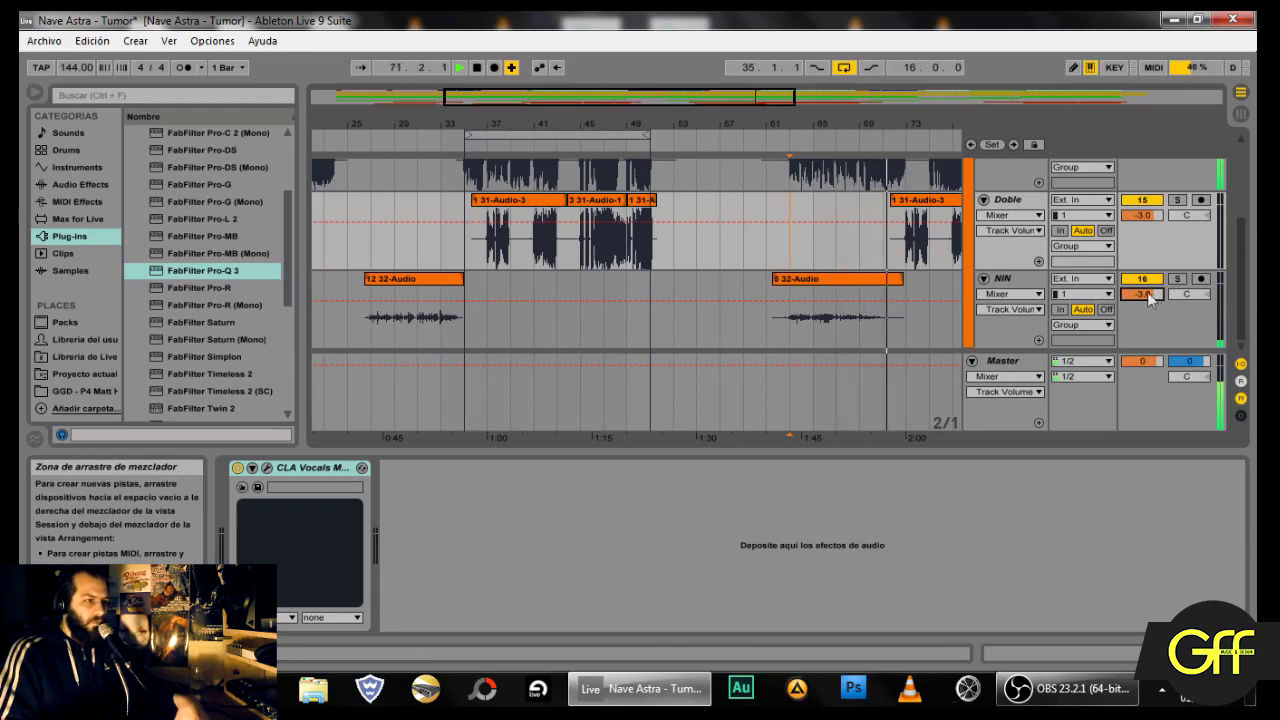
key("space")
Step: Select the NIN track at bar 27, audition its first clip briefly, and stop playback
left_click(381, 334)
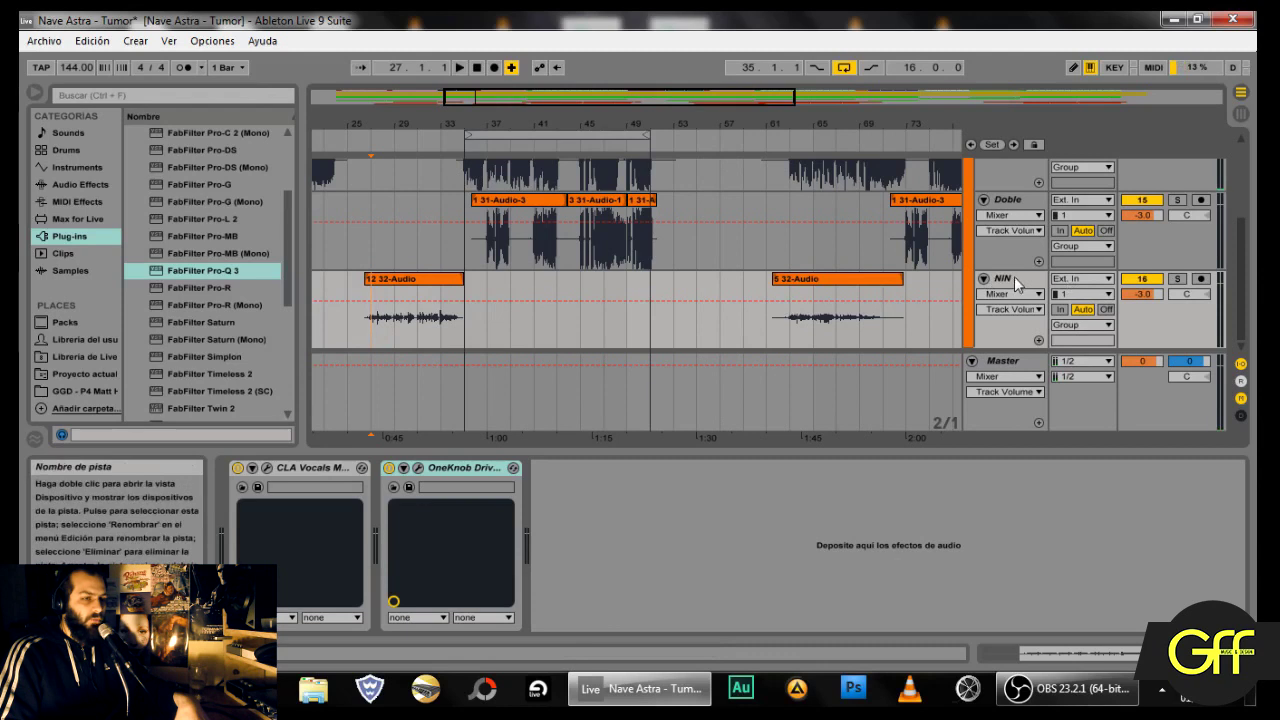
scroll(1016, 282, "up", 2)
scroll(1016, 280, "down", 2)
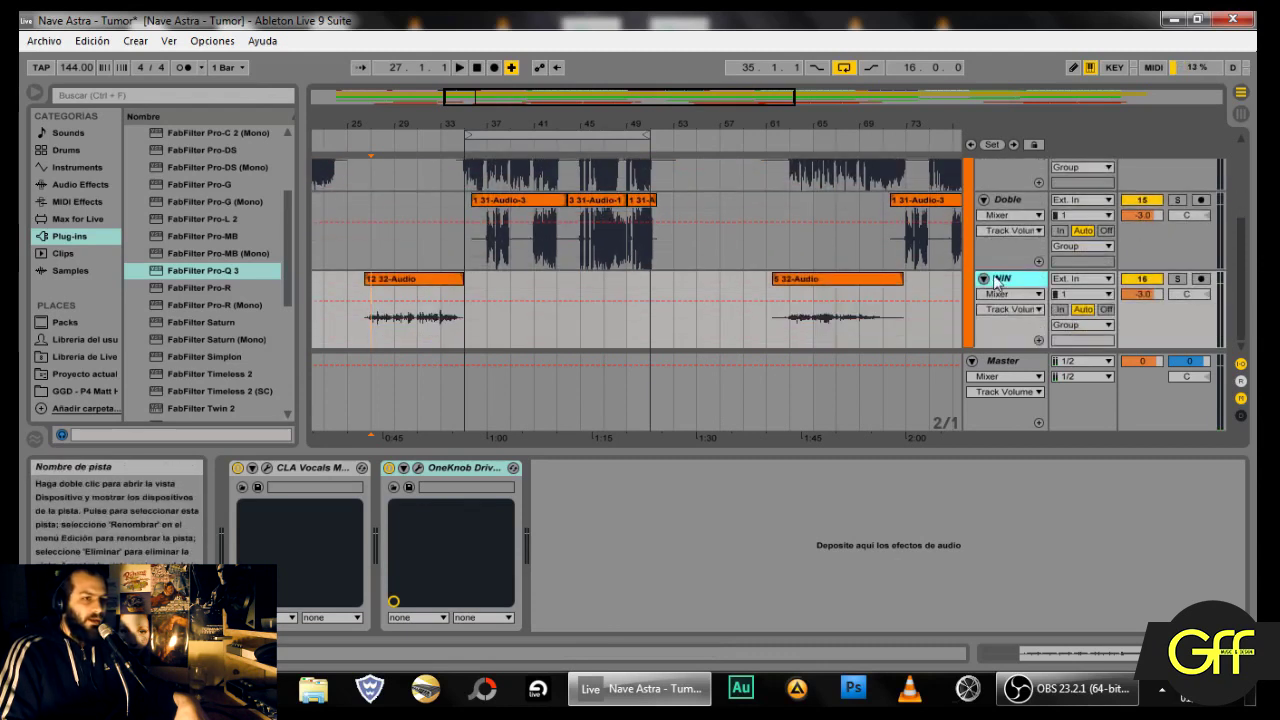
key("space")
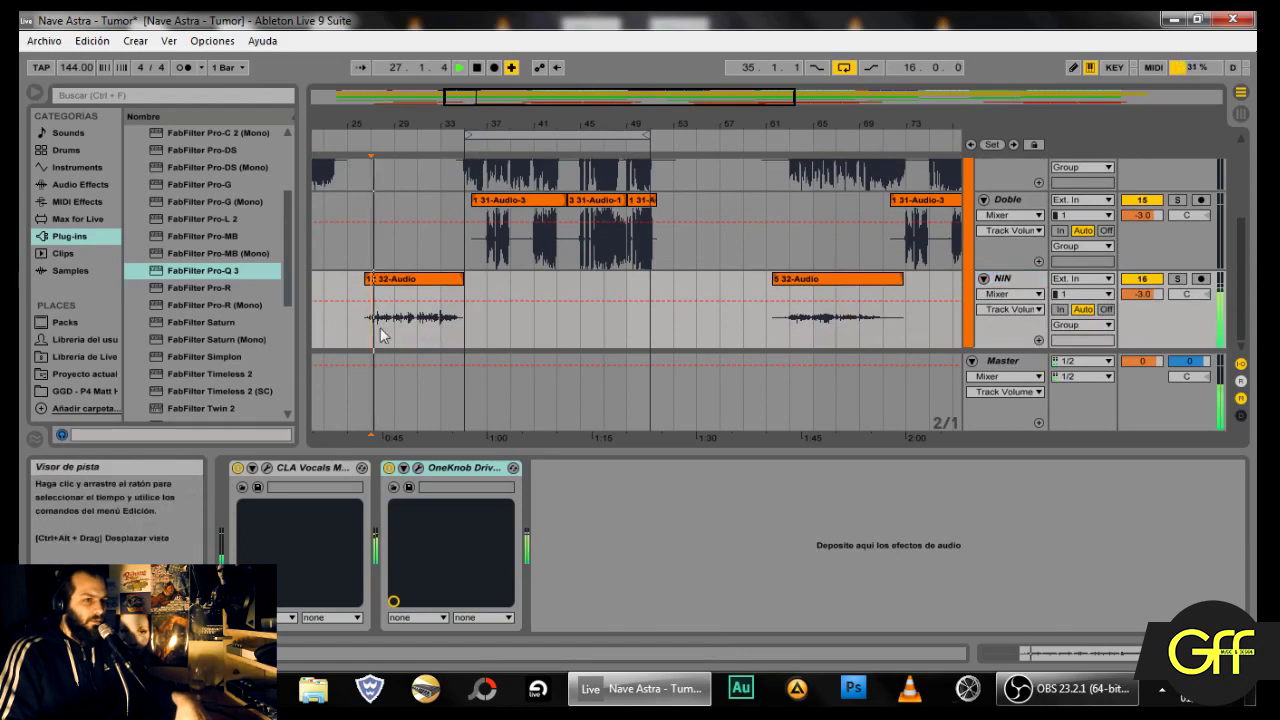
key("space")
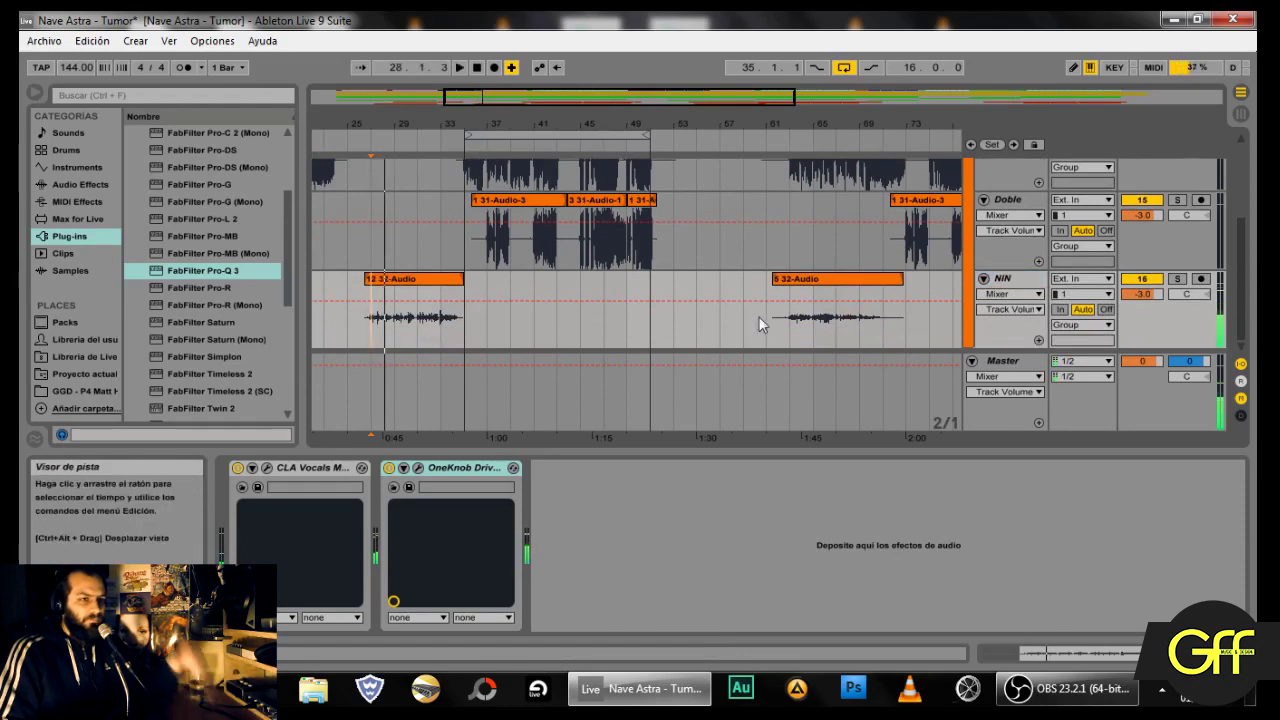
Step: Reactivate the BATERIA, BAJO and VIOLAS tracks, and check the mixer before returning to the arrangement
scroll(897, 290, "up", 5)
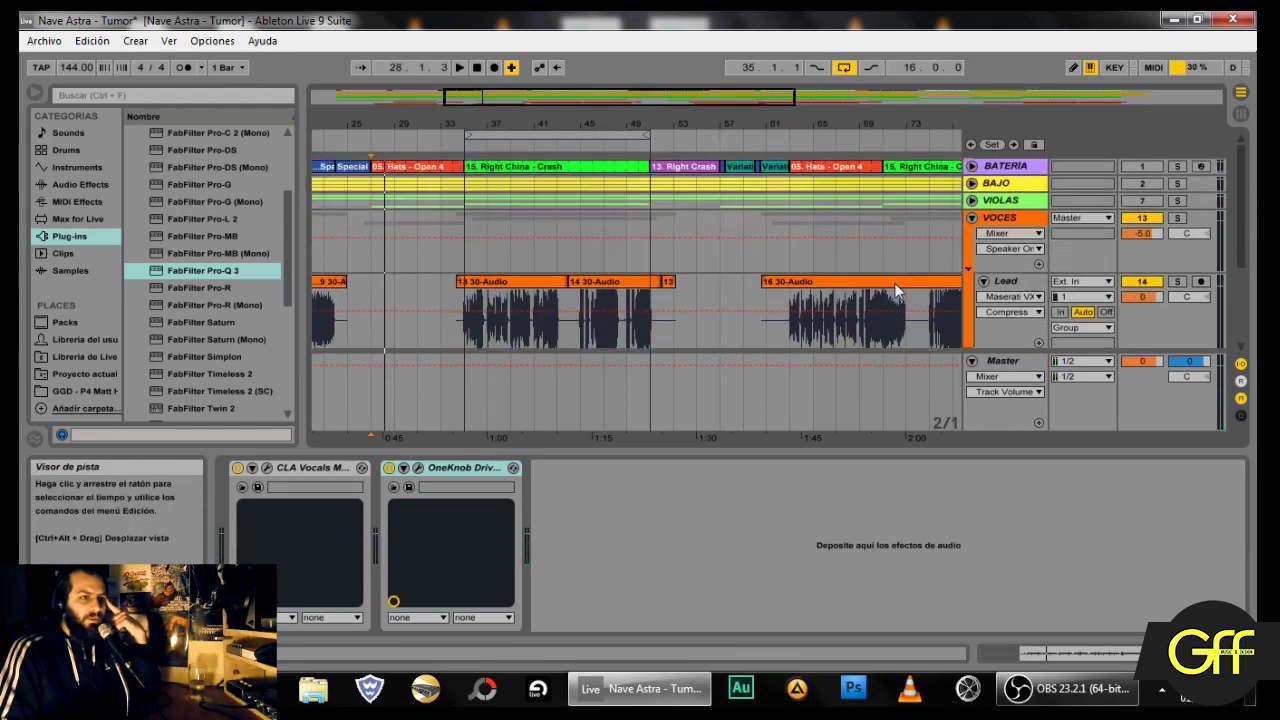
left_click(1144, 166)
left_click(1146, 186)
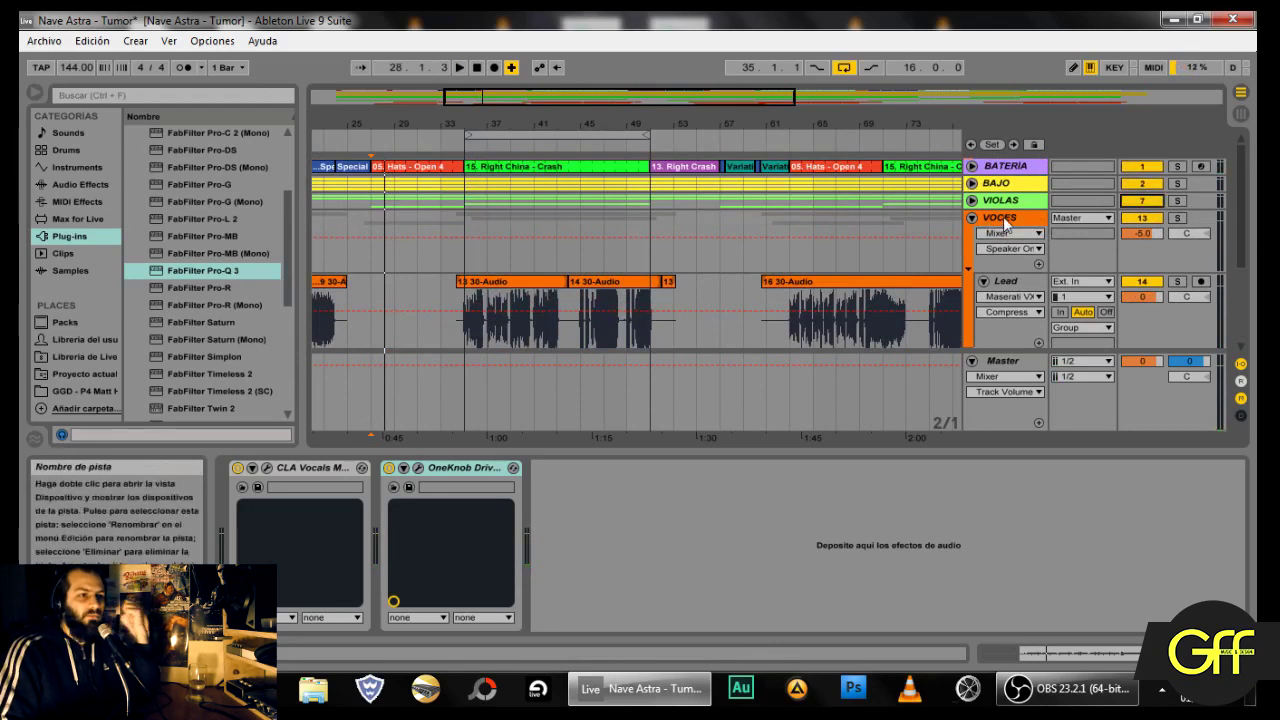
key("Tab")
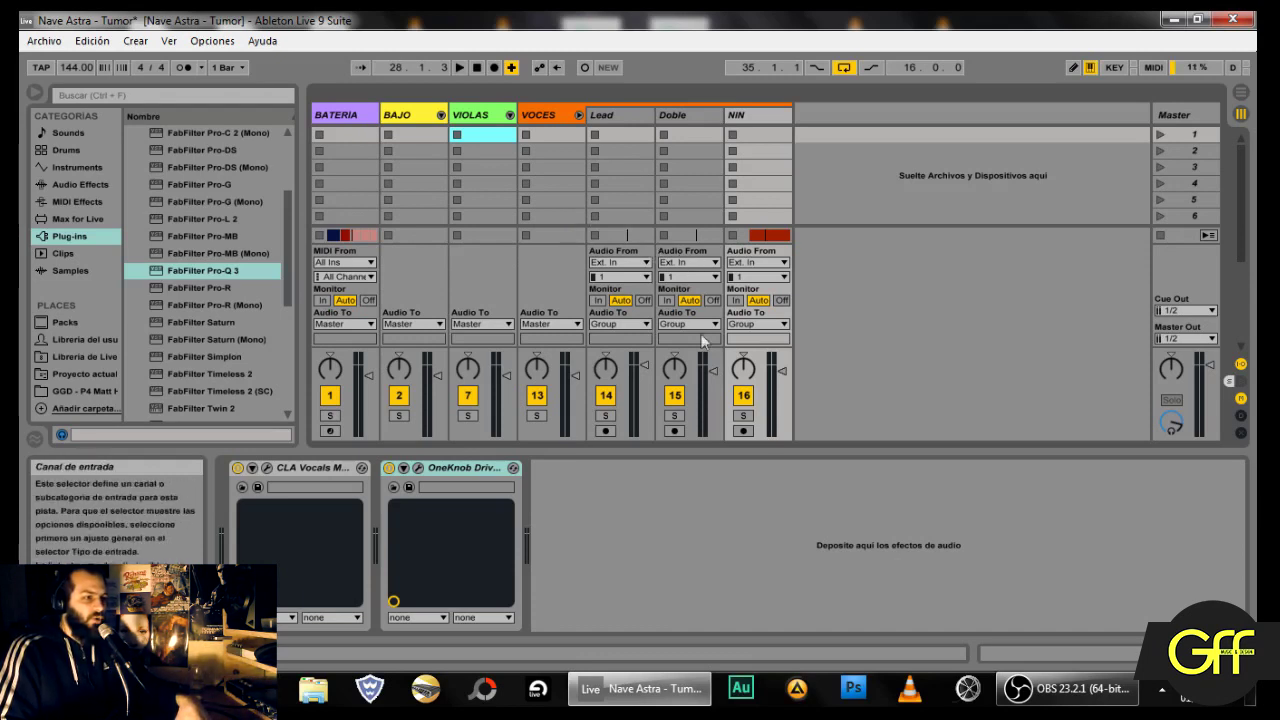
key("Tab")
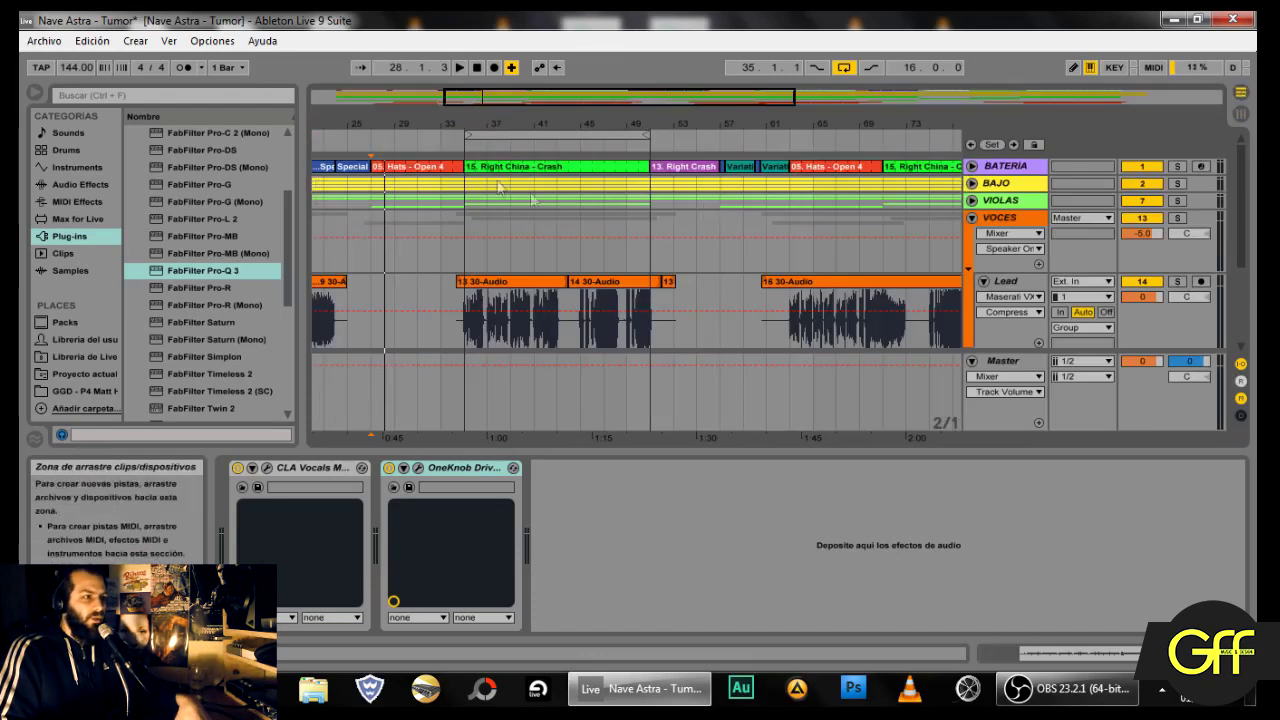
Step: Play the full mix with vocals from bar 27 and check the track and master levels in the mixer
left_click(511, 133)
scroll(527, 283, "down", 3)
scroll(526, 283, "down", 3)
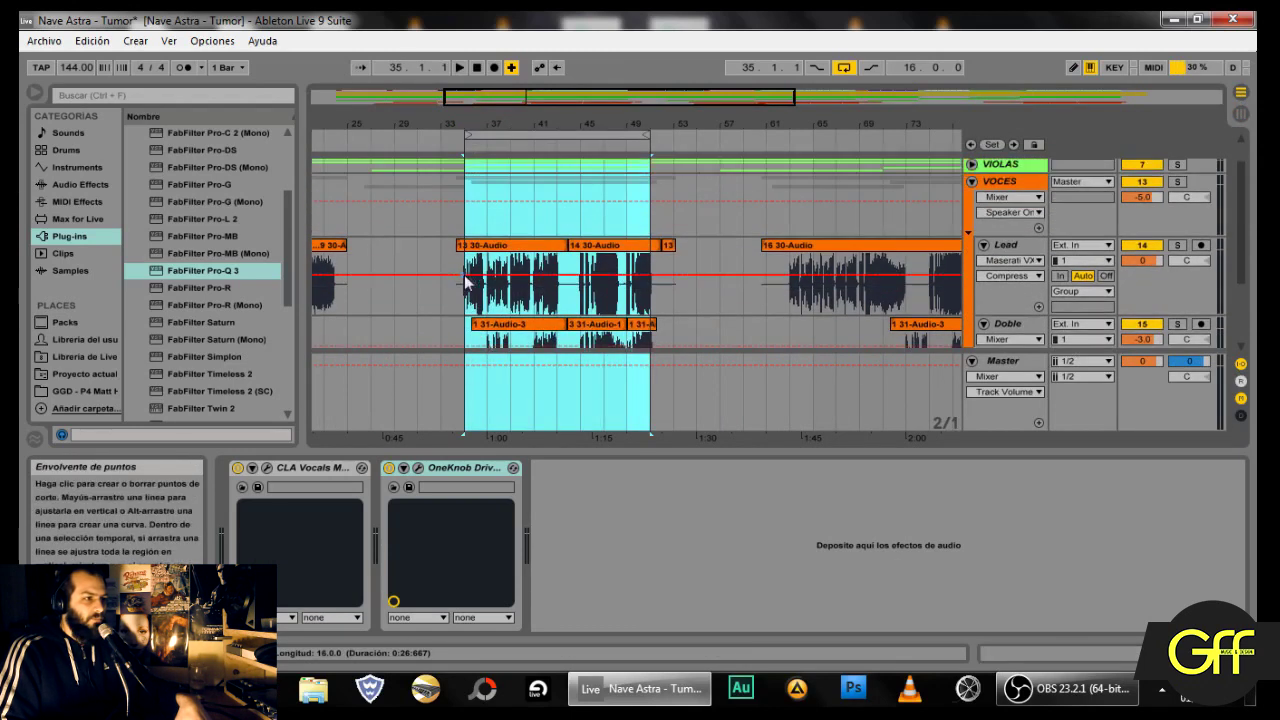
left_click(369, 249)
key("space")
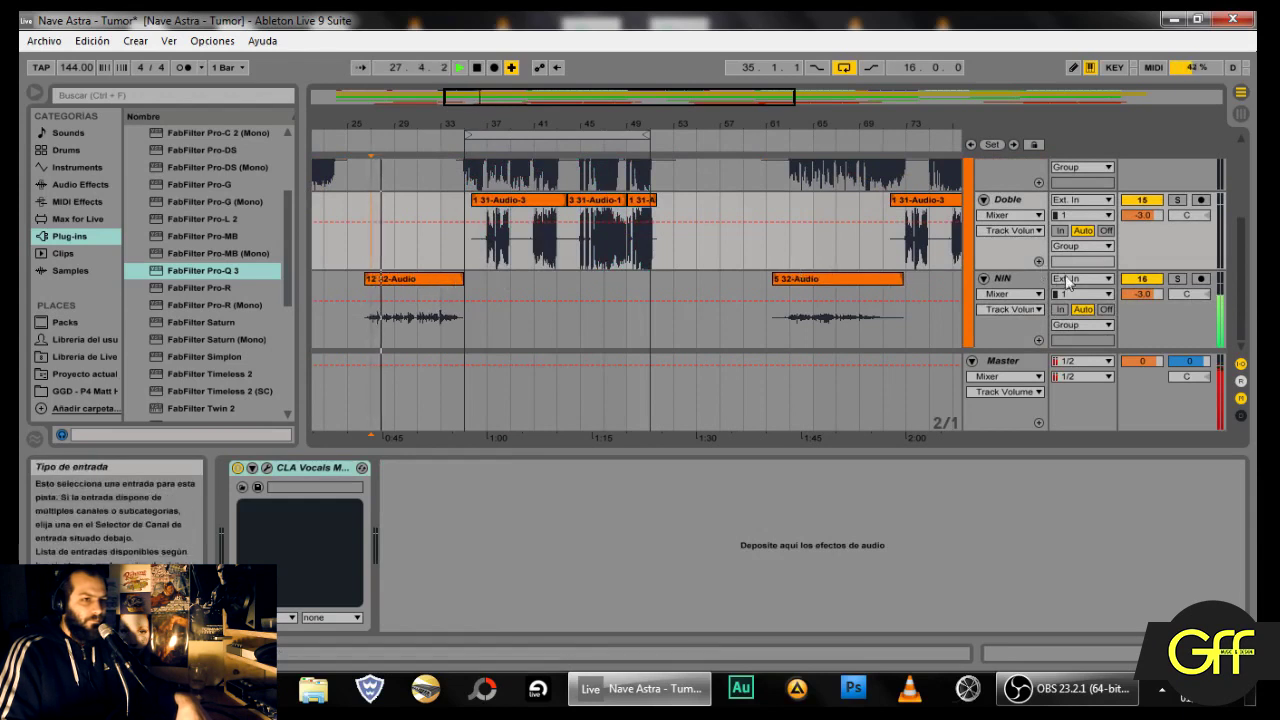
key("Tab")
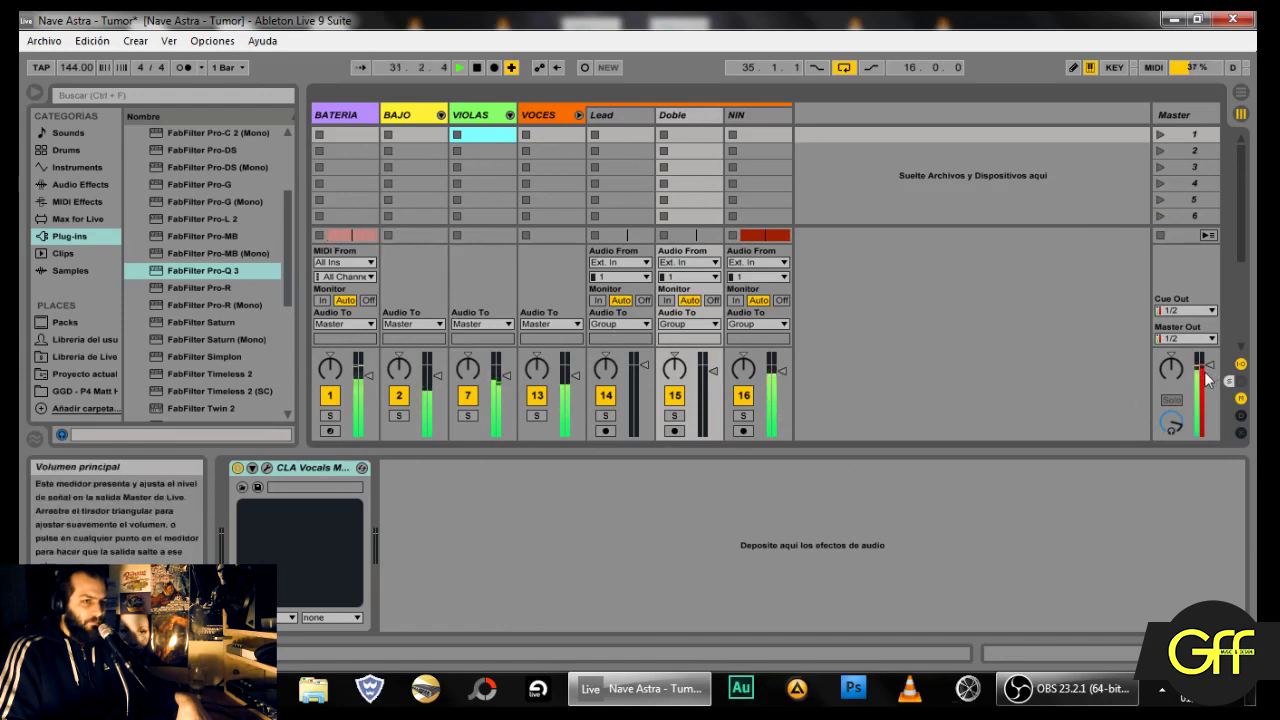
Step: Stop playback, set the NIN track's volume to -1.0 dB, and play the full mix with the Master track selected
key("space")
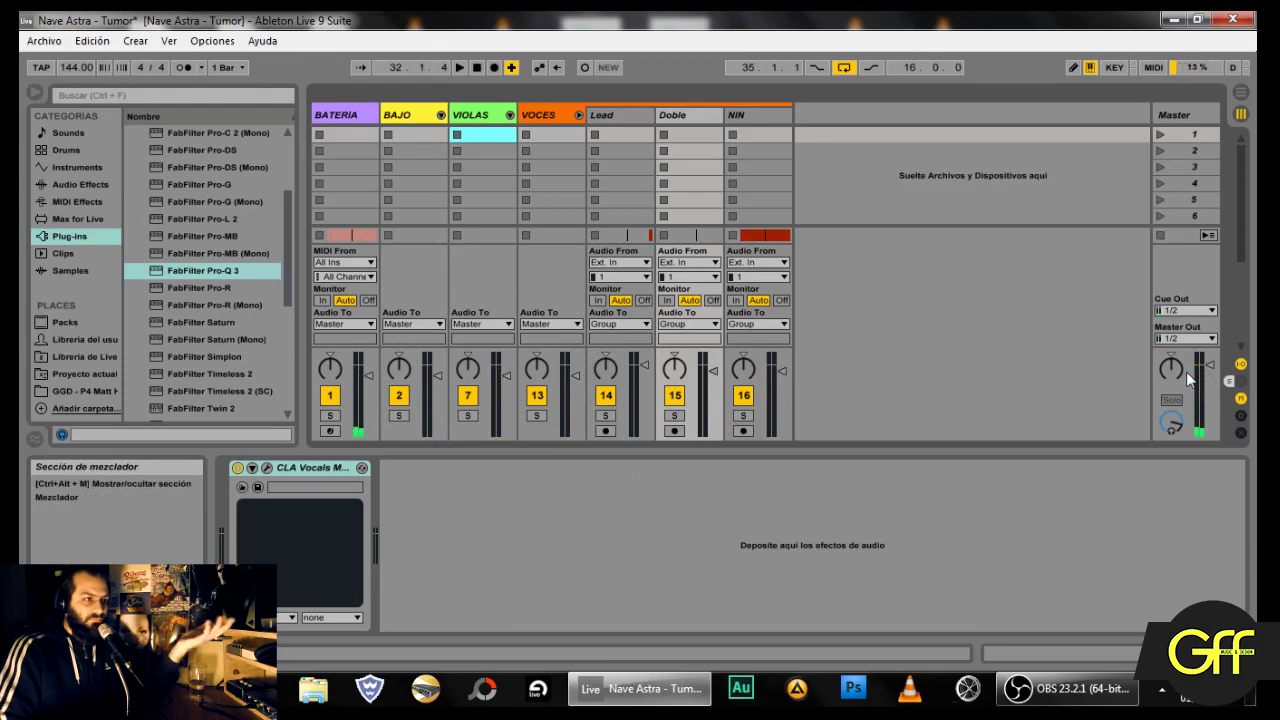
left_click(783, 369)
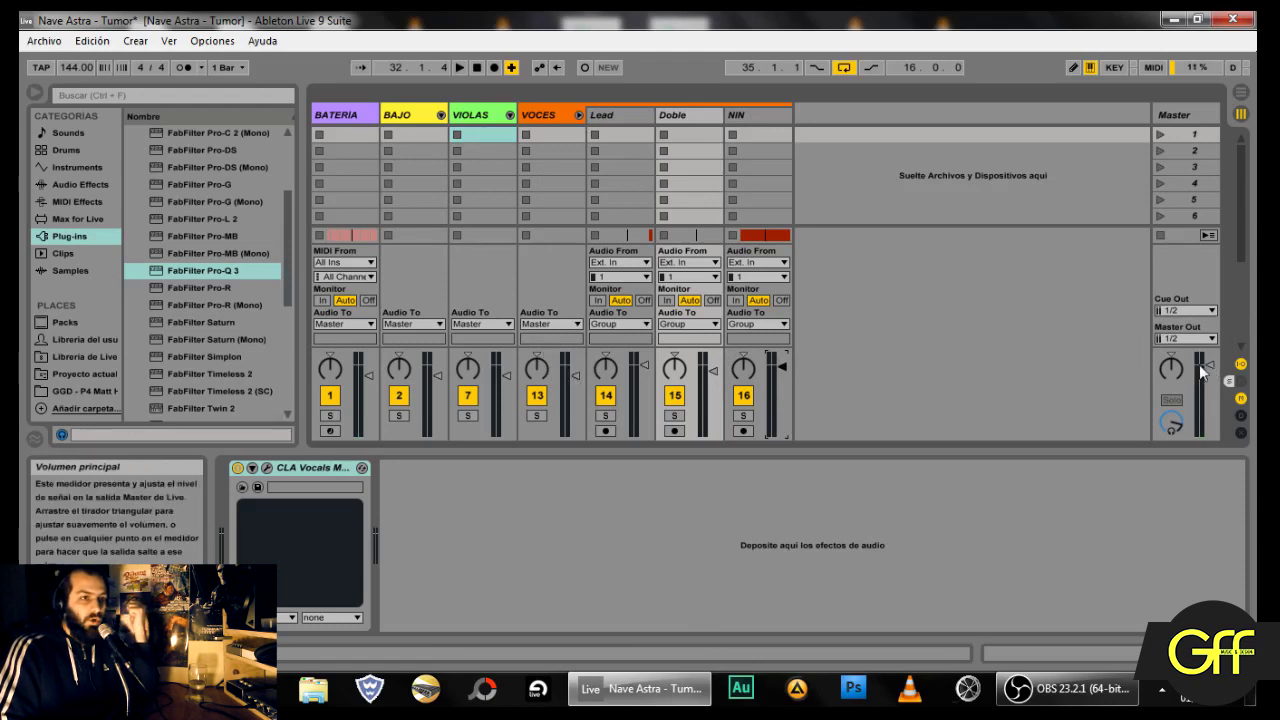
left_click(1185, 114)
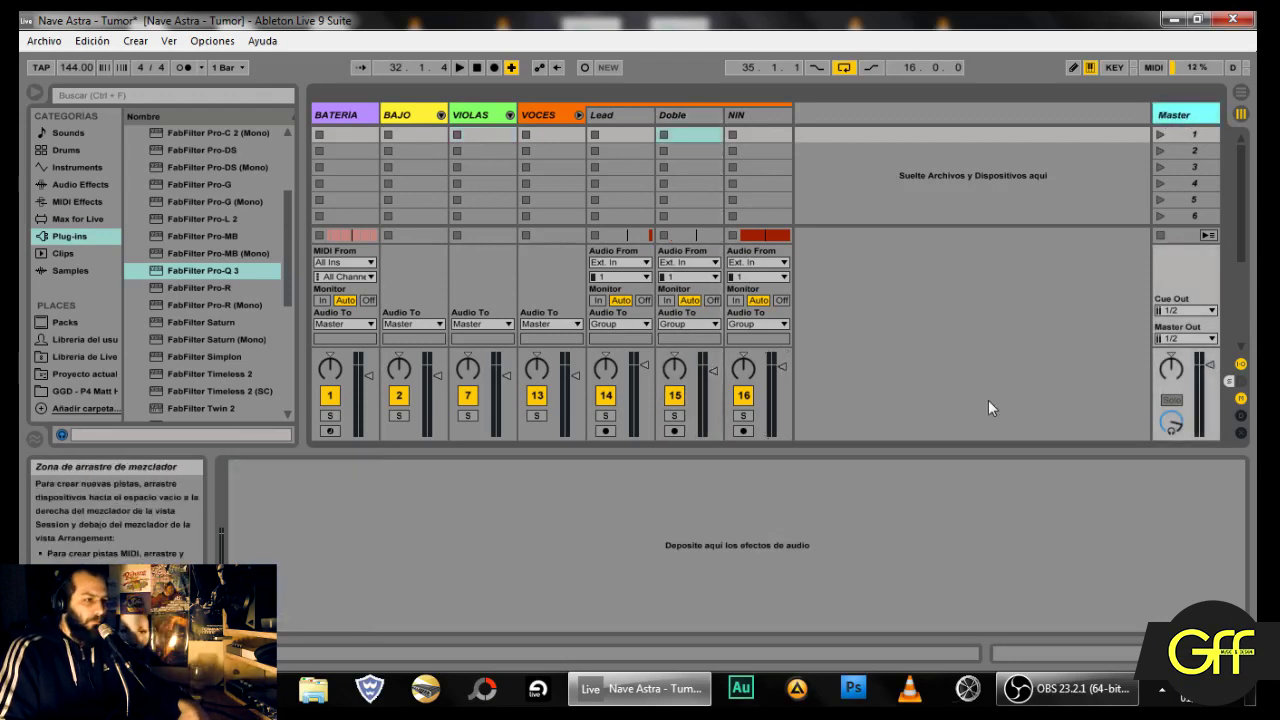
key("space")
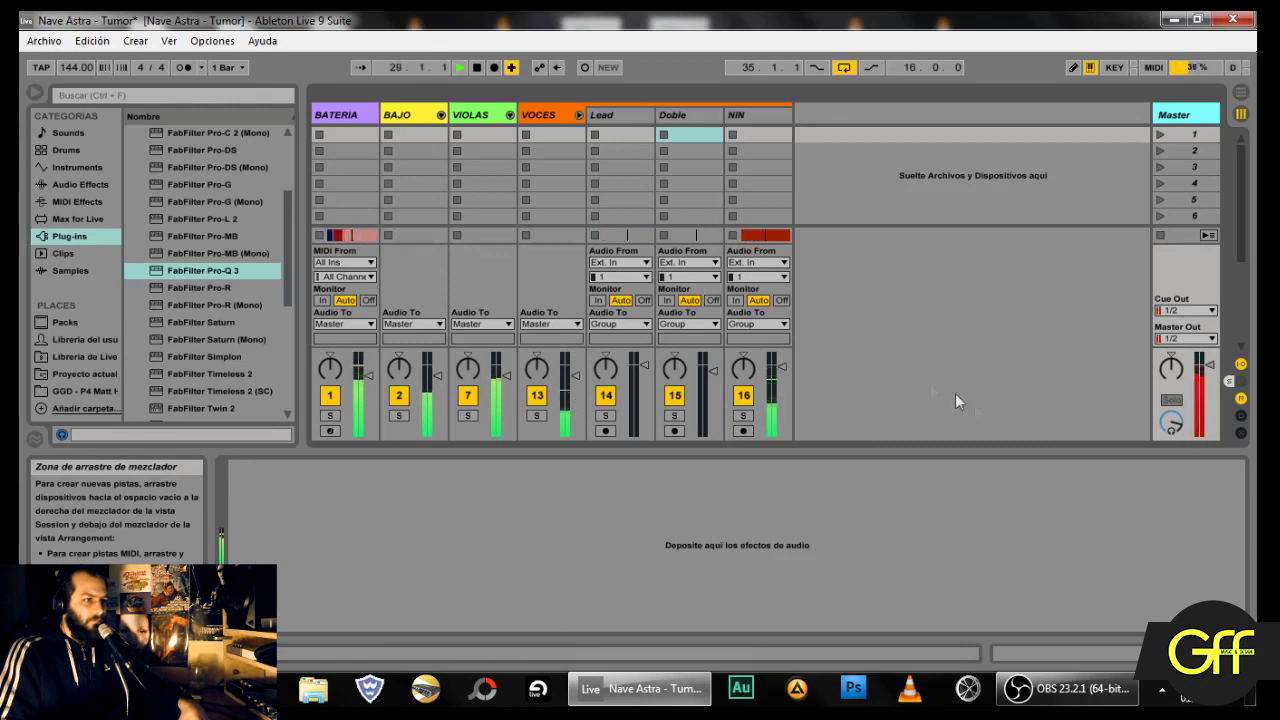
Step: Stop playback and add FabFilter Pro-Q 3 to the VOCES group with a bell band at about 3986 Hz and +2.40 dB
left_click(548, 118)
key("space")
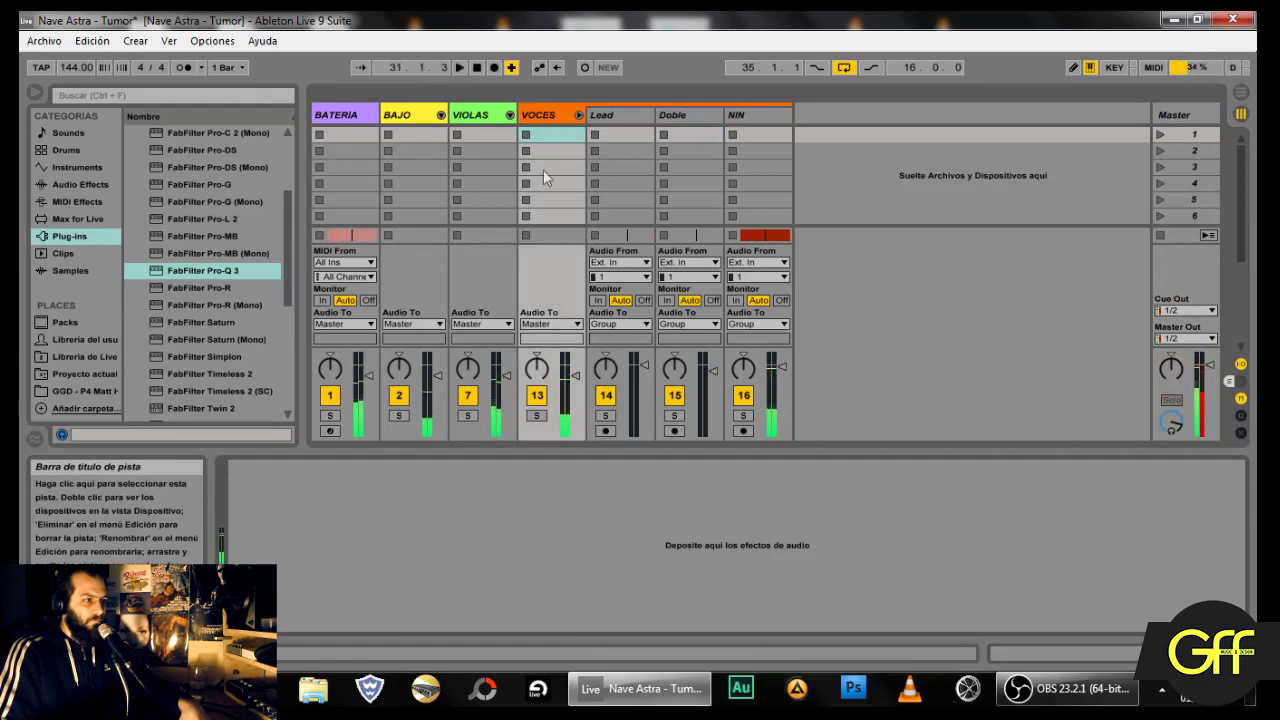
left_click_drag(223, 269, 448, 519)
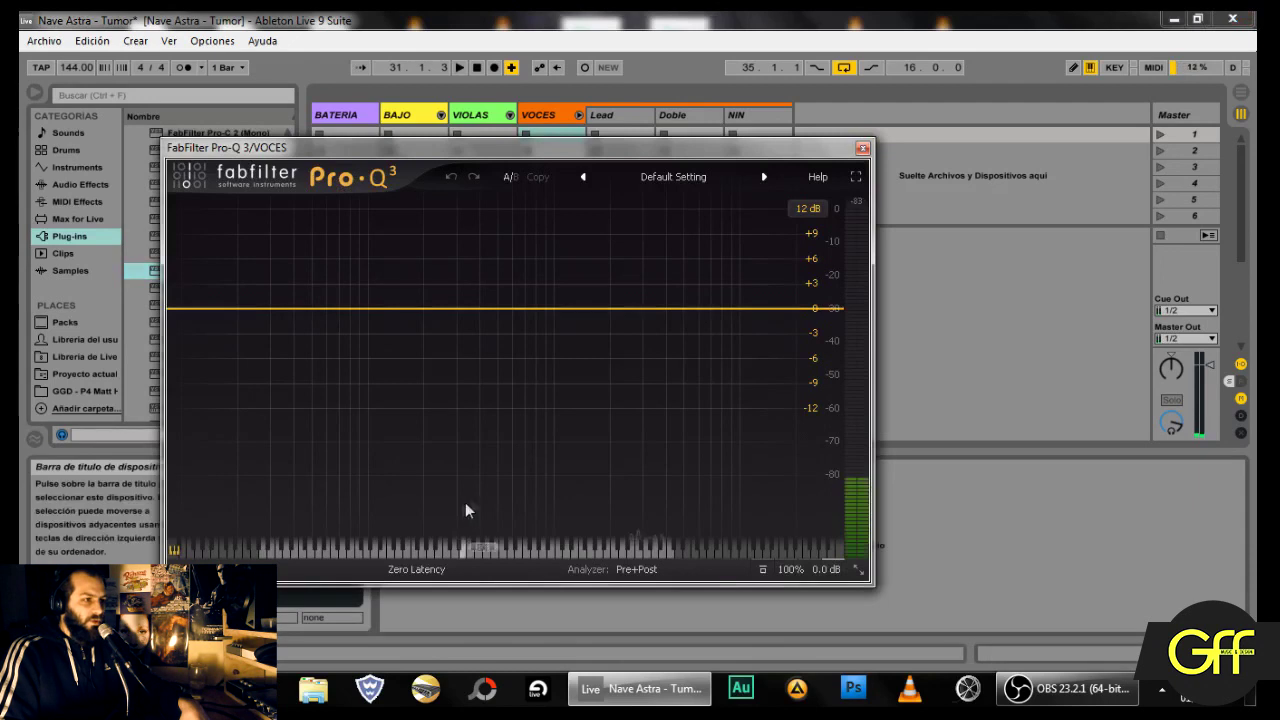
left_click(610, 309)
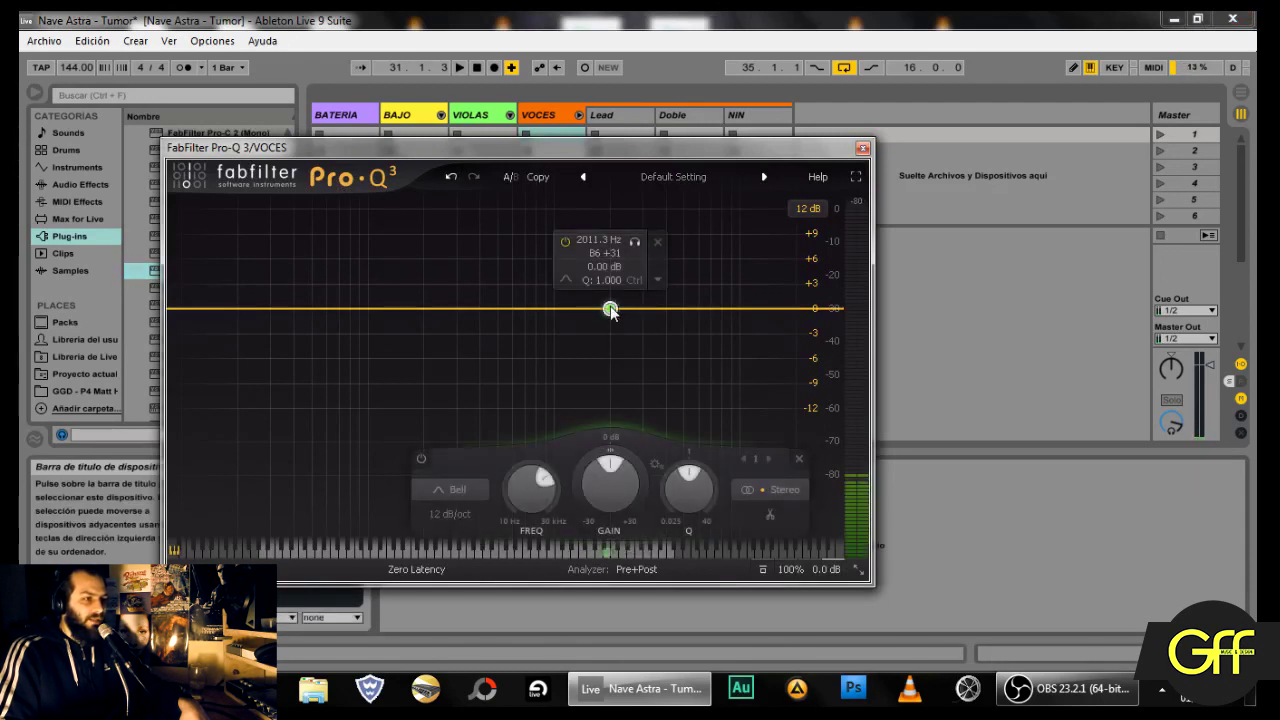
left_click_drag(610, 309, 665, 290)
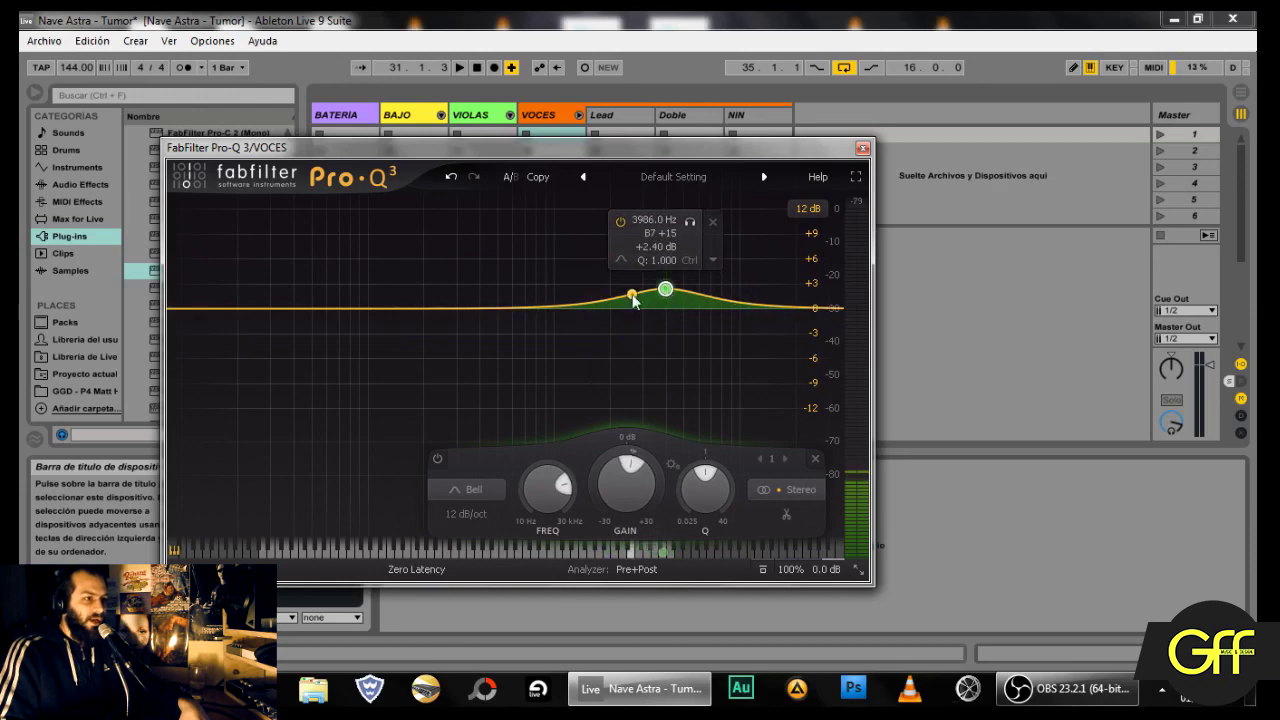
Step: Solo the VOCES group, return to the arrangement, and play a six-bar loop starting at bar 27
left_click_drag(670, 158, 757, 465)
left_click(537, 416)
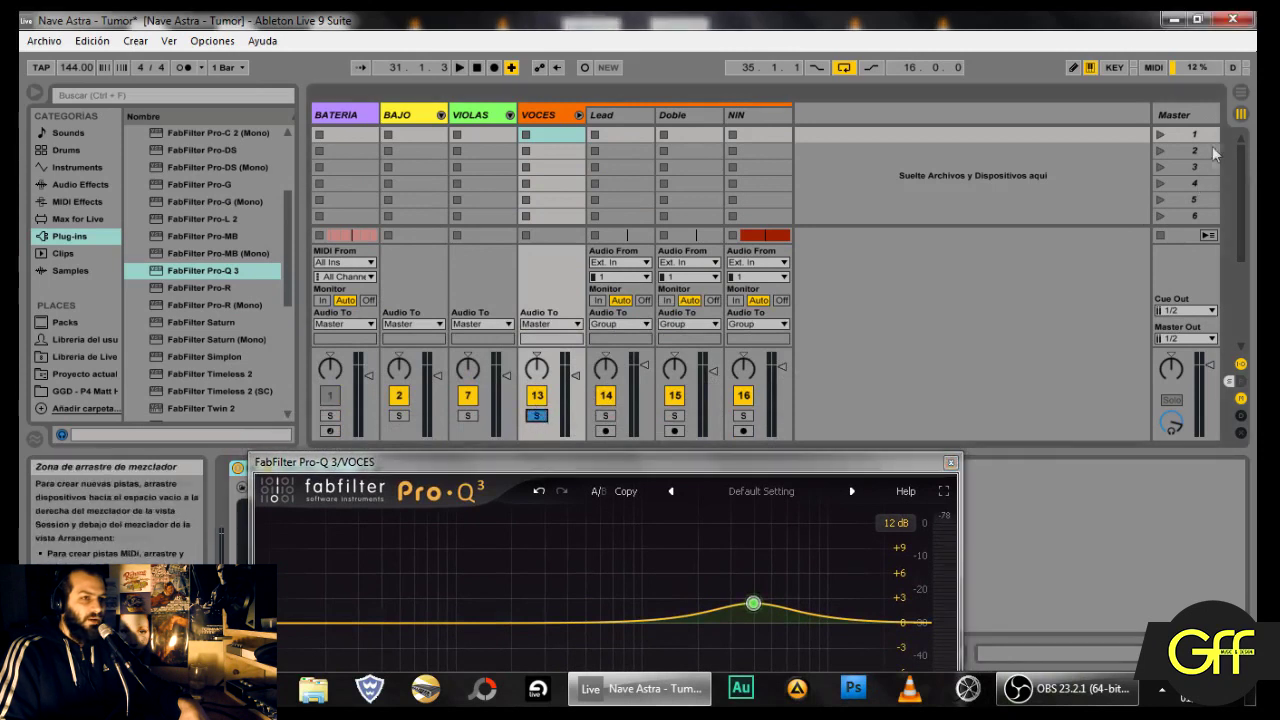
left_click(1240, 92)
left_click_drag(558, 140, 463, 148)
left_click_drag(553, 135, 441, 137)
key("space")
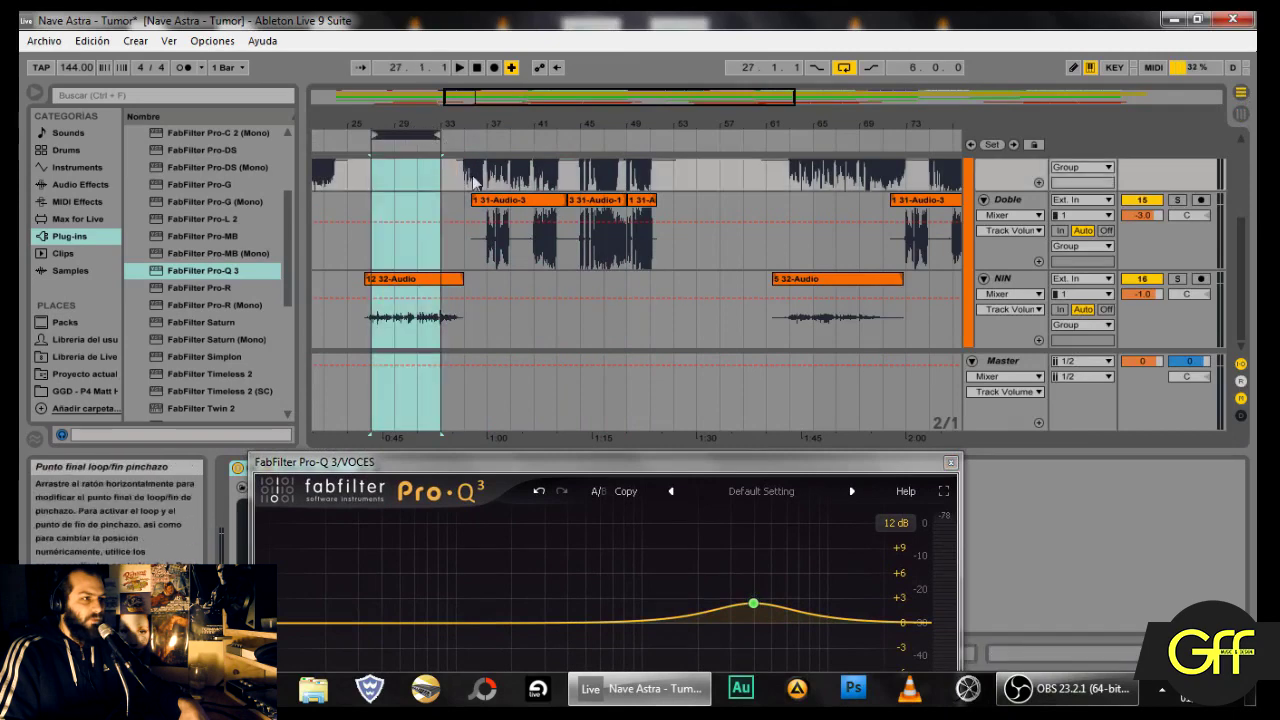
Step: Audition the VOCES equalizer band in isolation, stop playback, and move the band to about 3080 Hz and +2.84 dB
left_click_drag(540, 462, 482, 140)
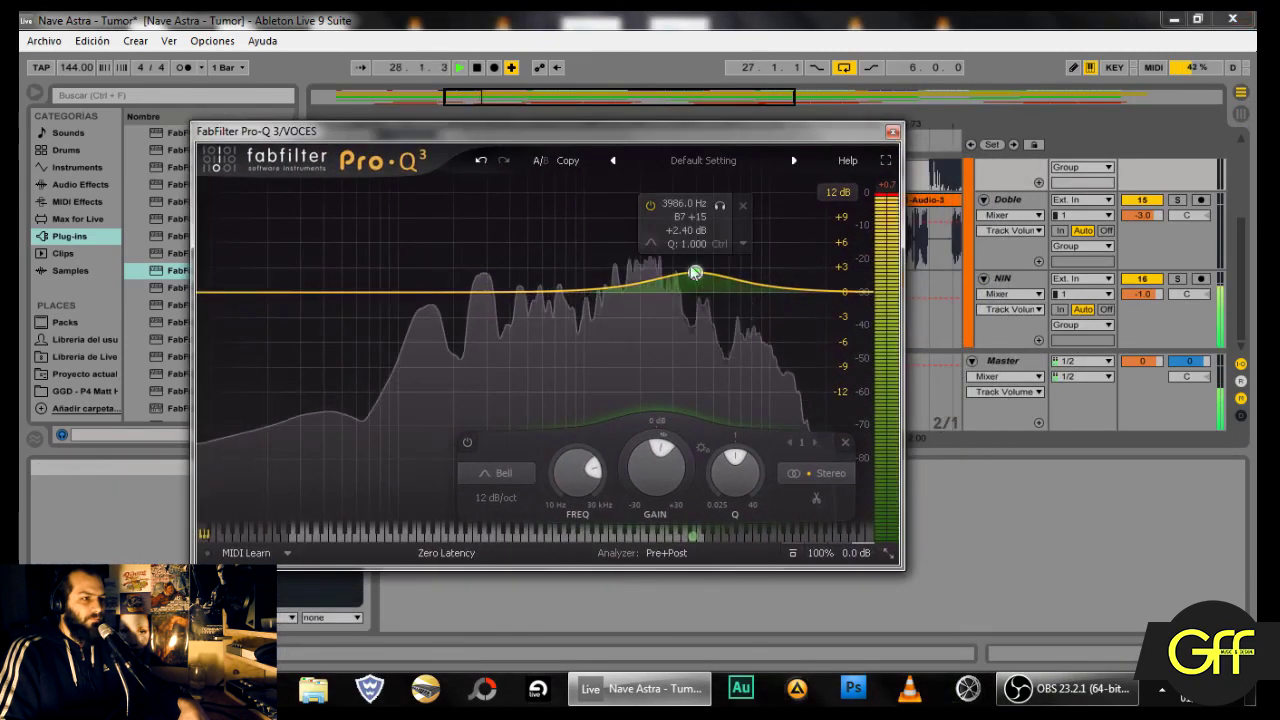
left_click(719, 205)
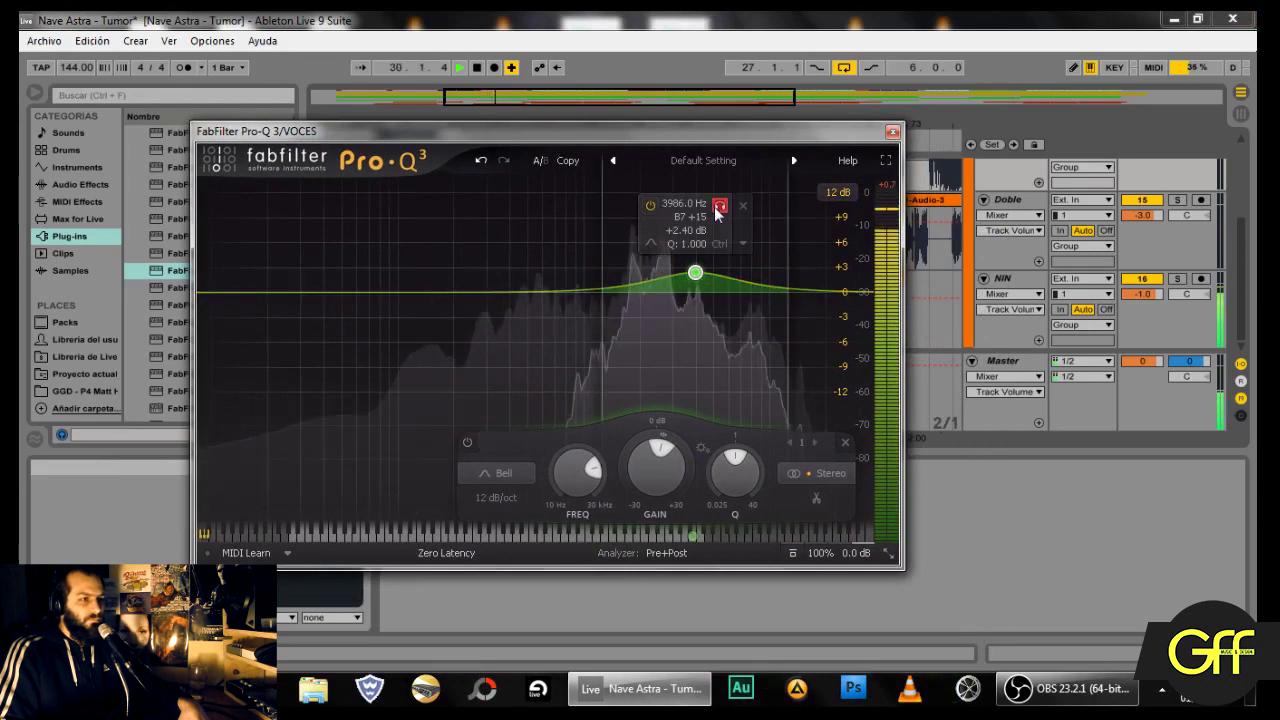
left_click(719, 205)
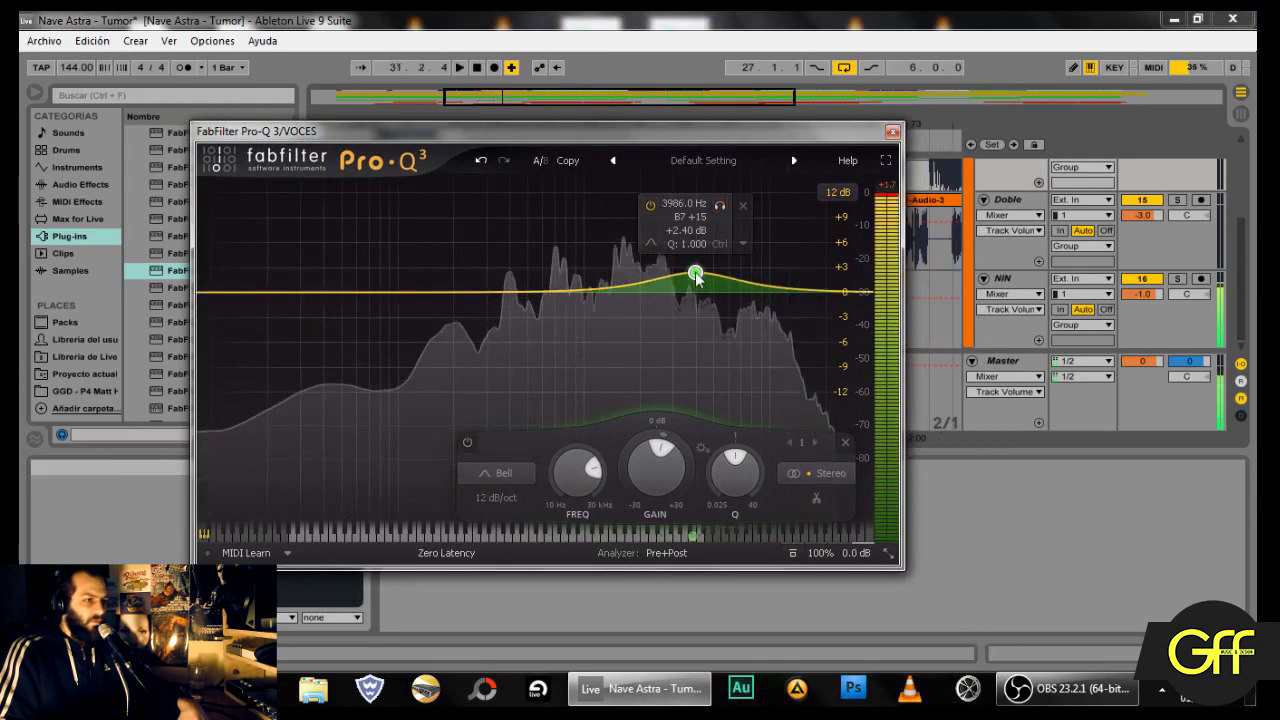
mouse_move(698, 276)
left_mouse_down()
mouse_move(659, 278)
mouse_move(675, 276)
left_mouse_up()
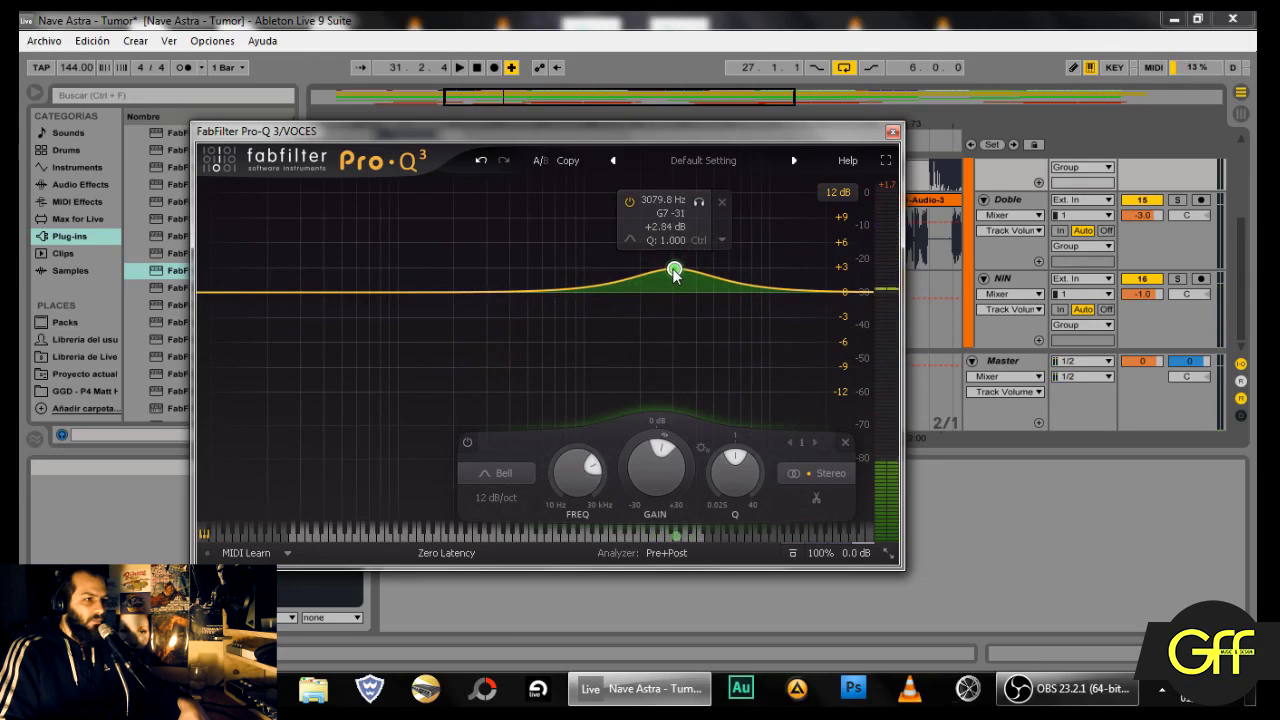
Step: Compare the VOCES band off and on during playback, move it to about 2692 Hz and +2.95 dB, and close the equalizer
key("space")
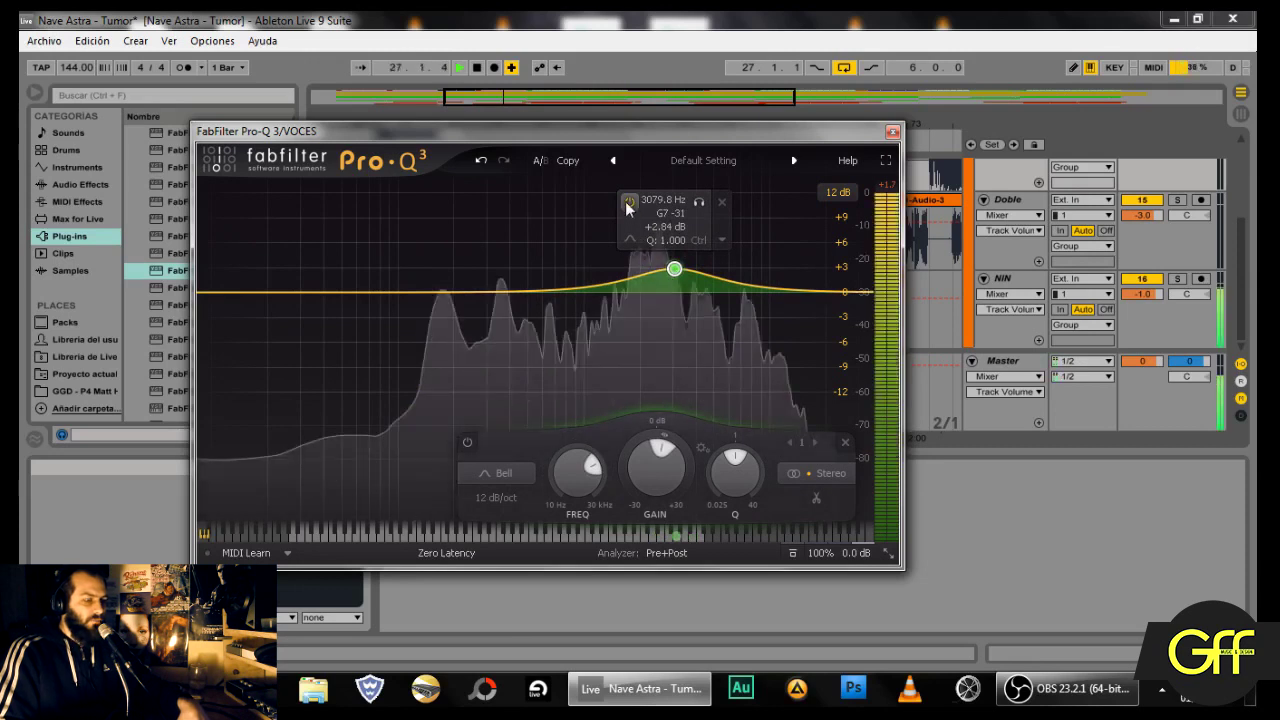
left_click(627, 203)
left_click(627, 203)
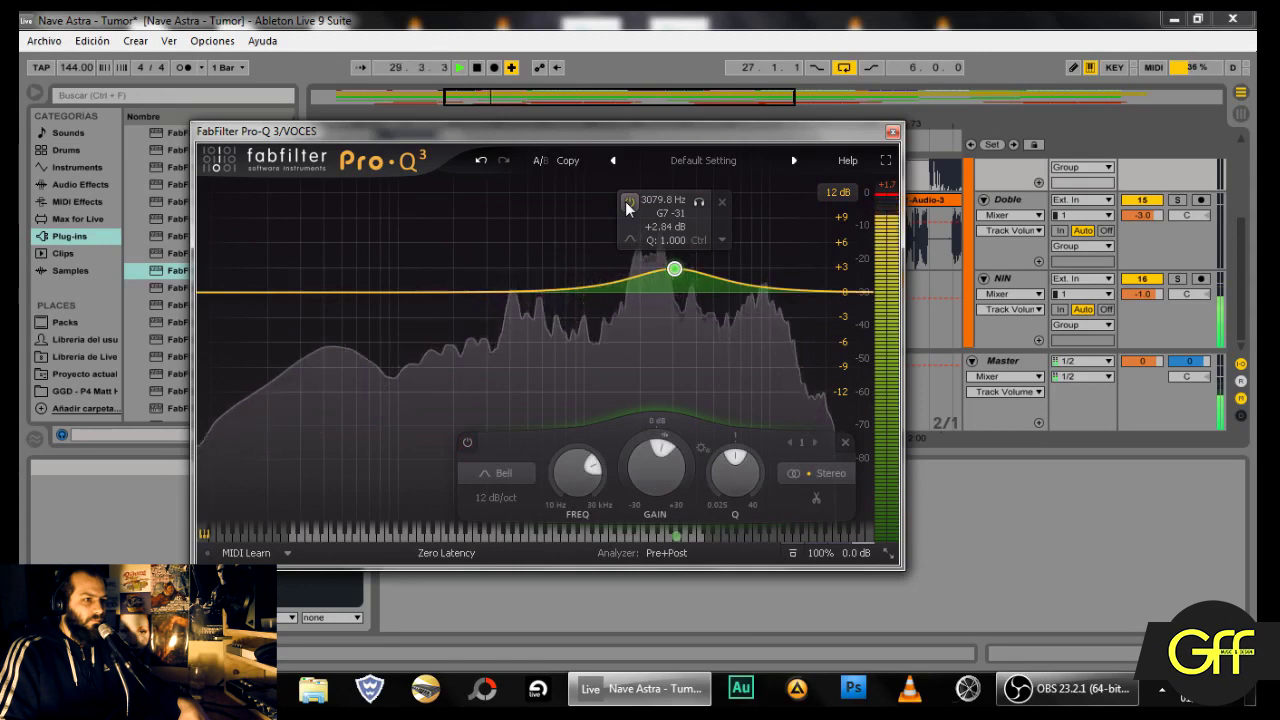
left_click_drag(674, 268, 663, 269)
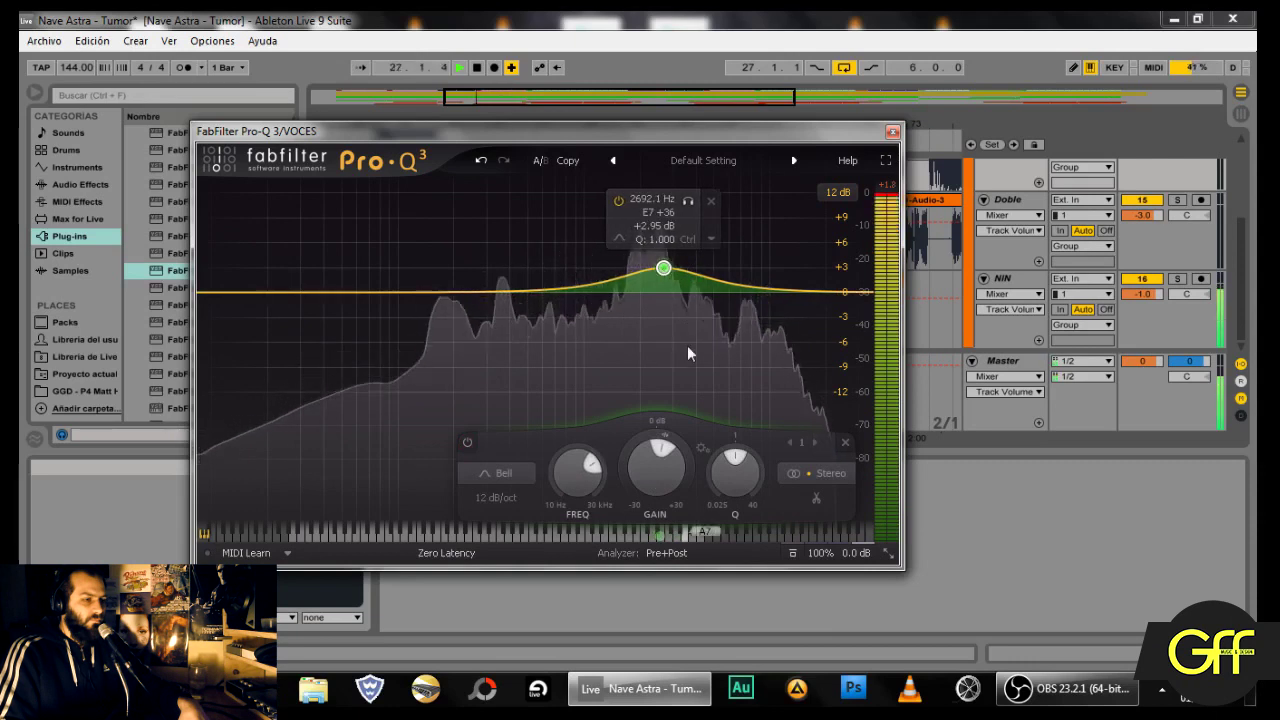
key("space")
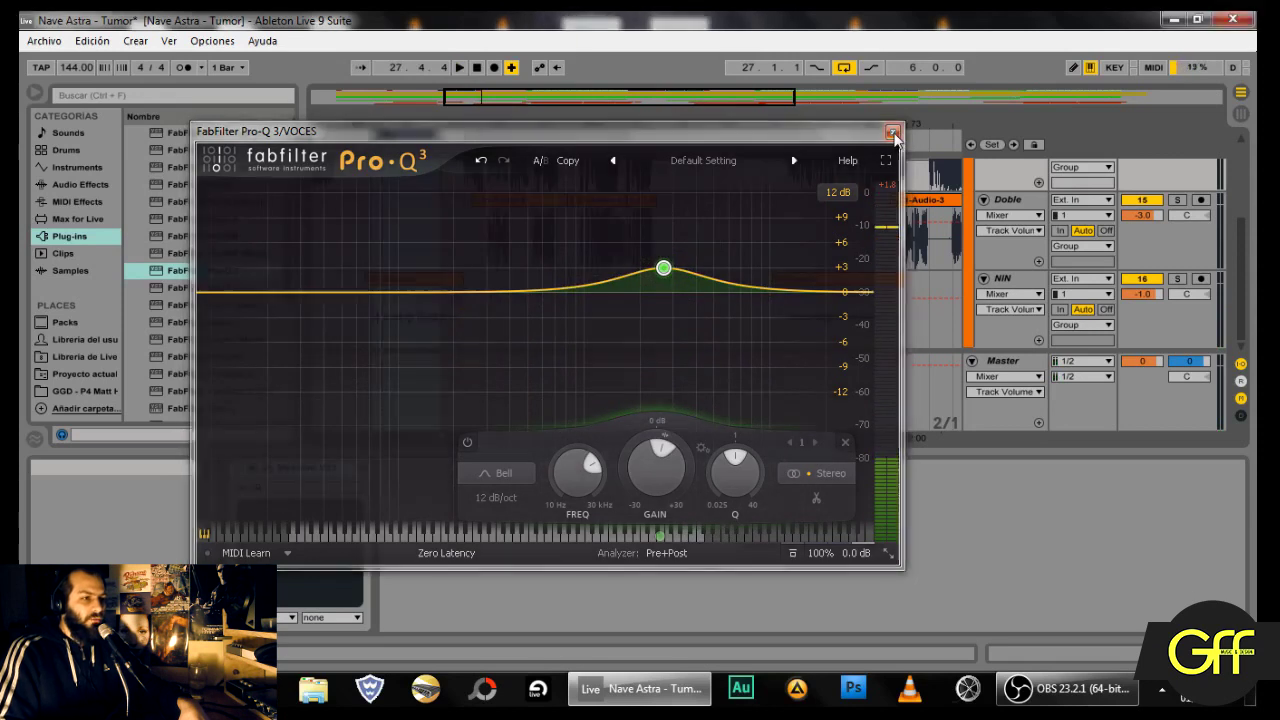
left_click(893, 133)
Step: Play from bar 27 on the NIN track and take the VOCES group out of solo
scroll(410, 338, "up", 2)
scroll(405, 338, "down", 2)
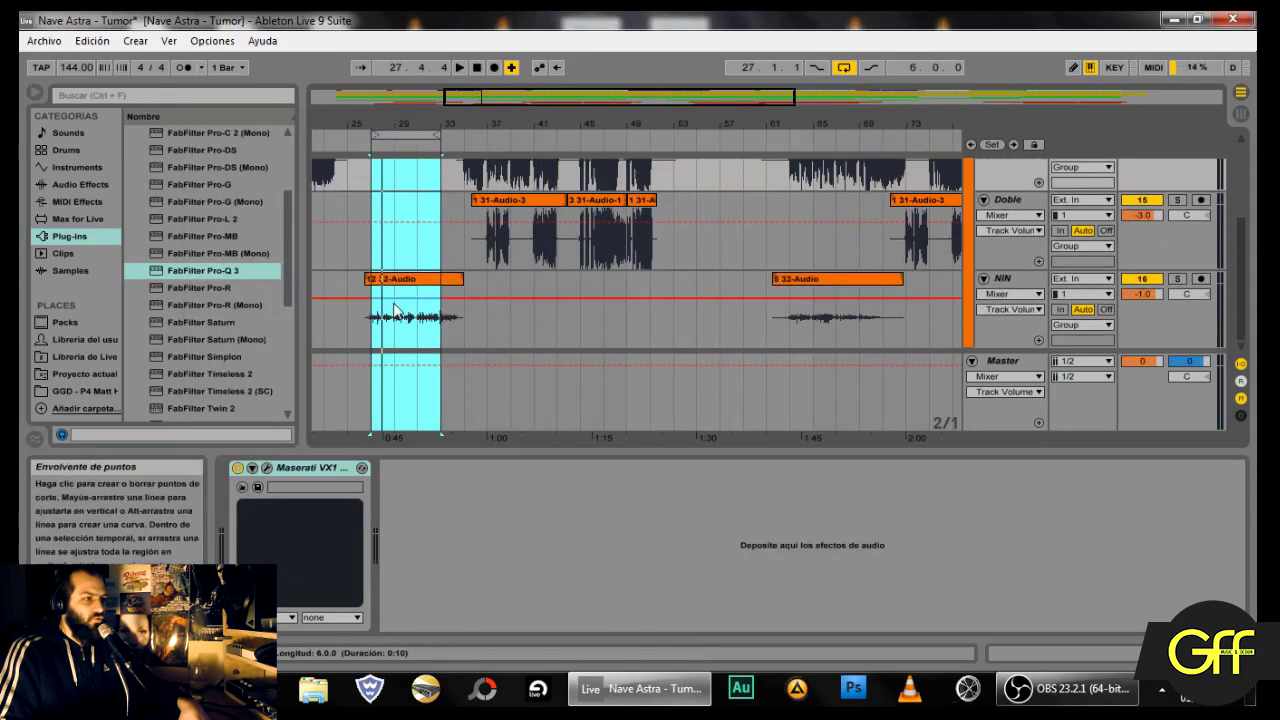
left_click(371, 337)
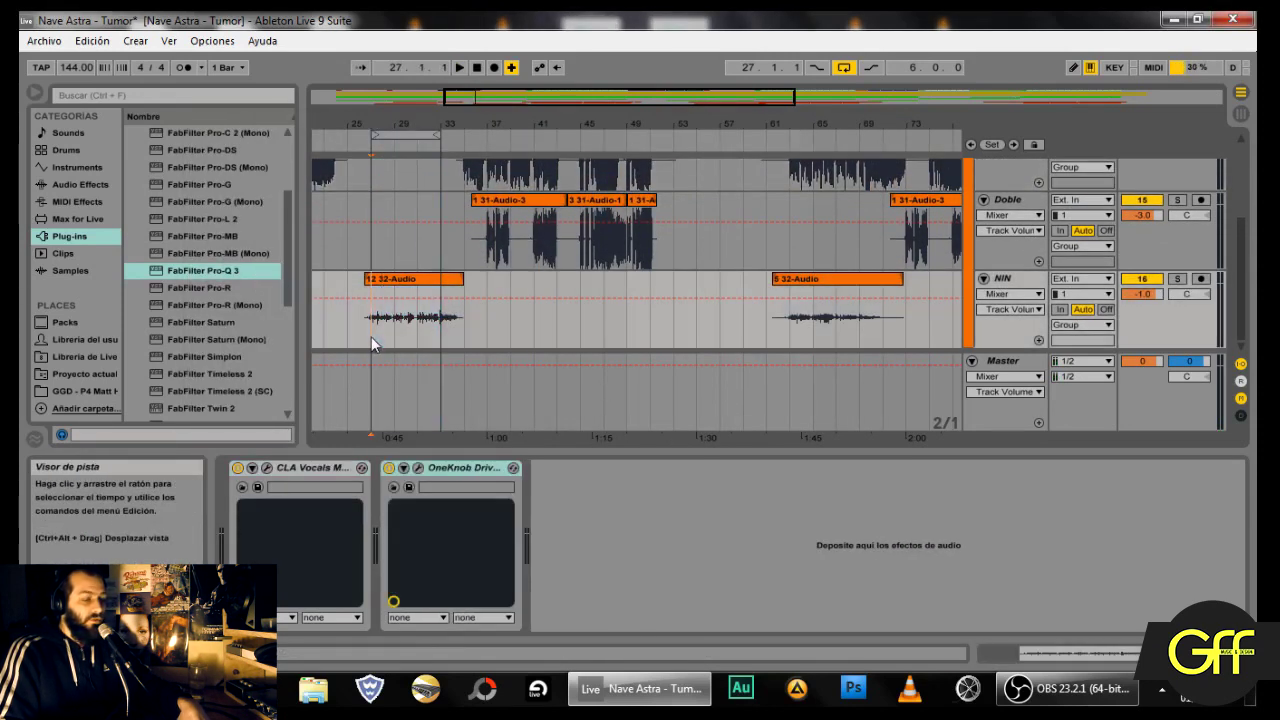
key("space")
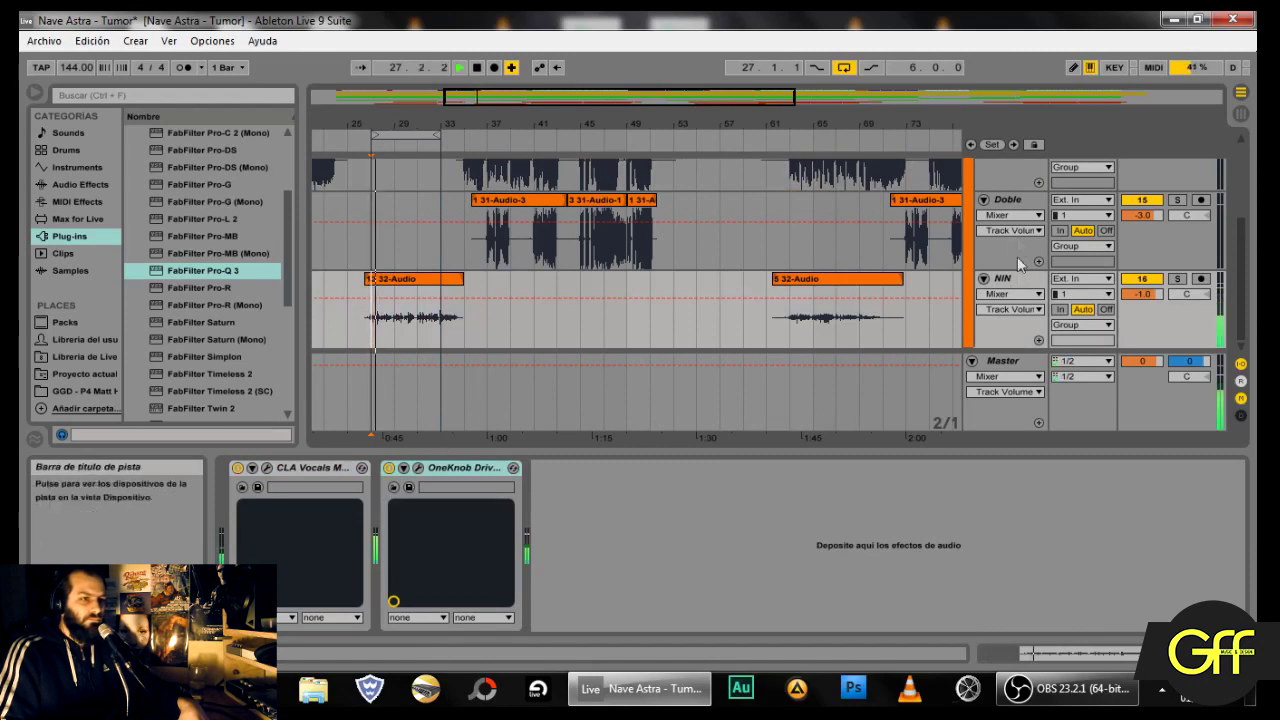
scroll(1035, 250, "up", 4)
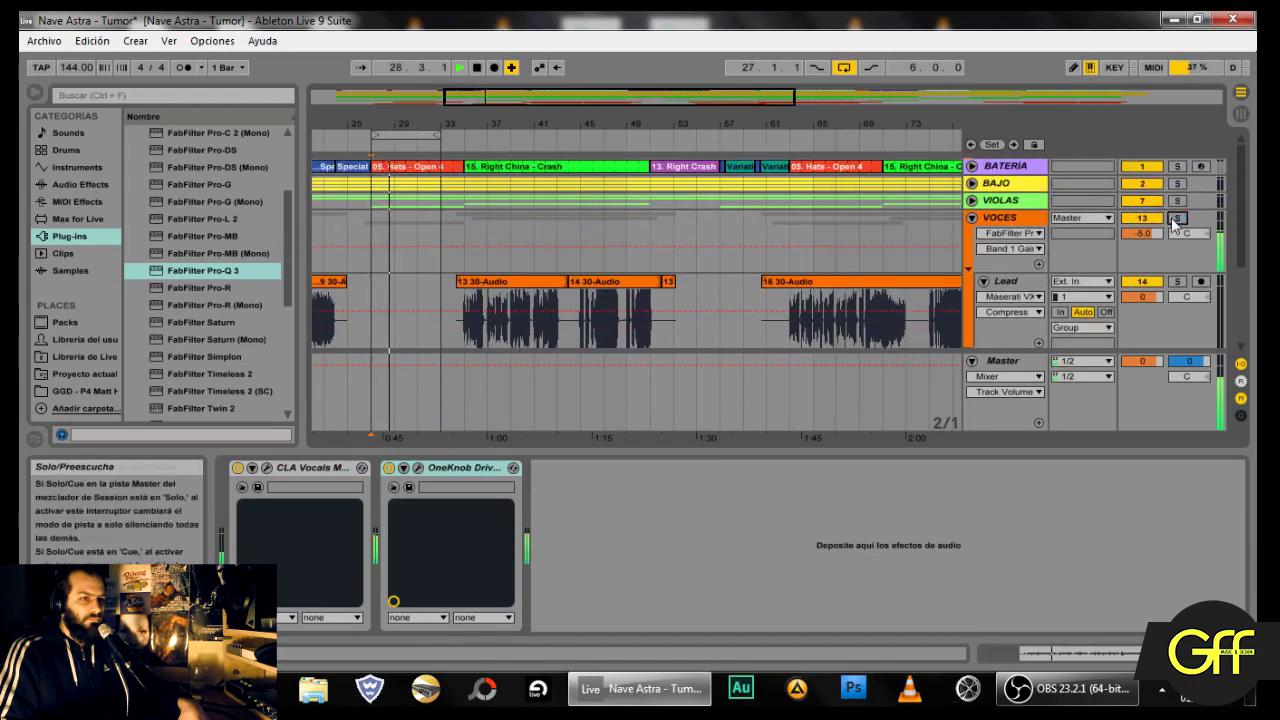
Step: Compare the full mix with the VOCES group's Pro-Q 3 bypassed and active, and stop playback
left_click(1003, 219)
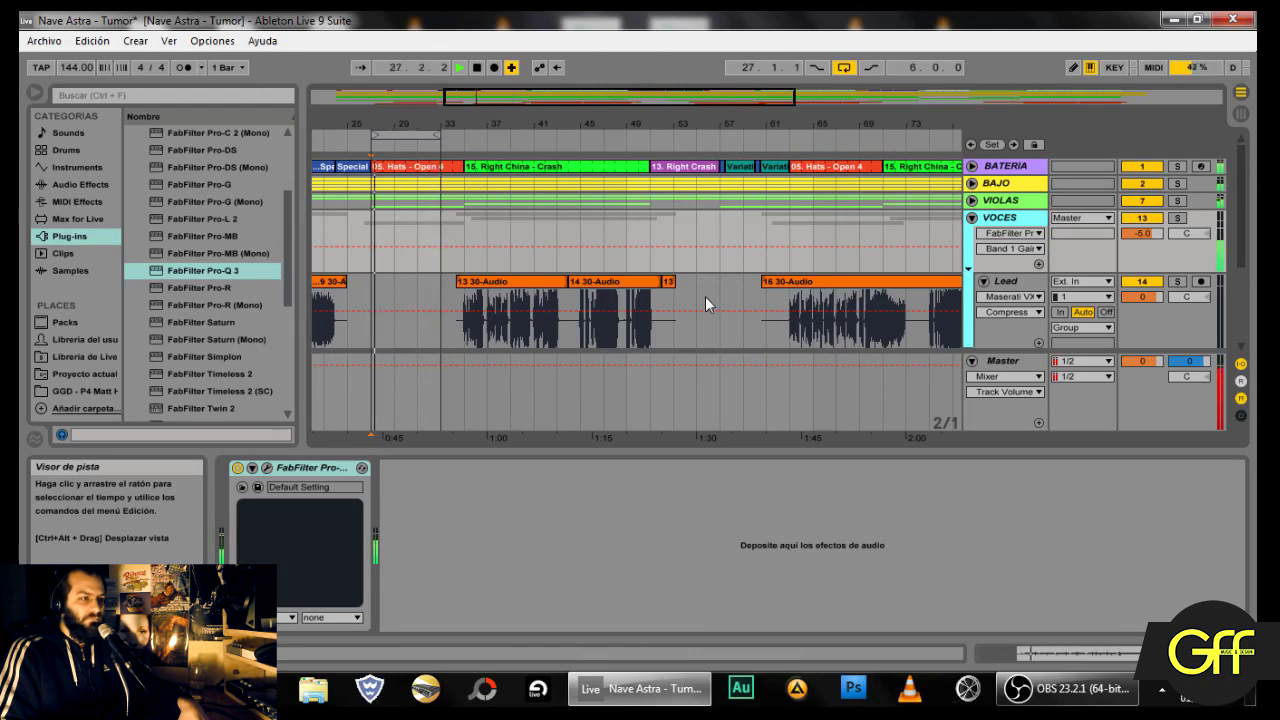
left_click(238, 468)
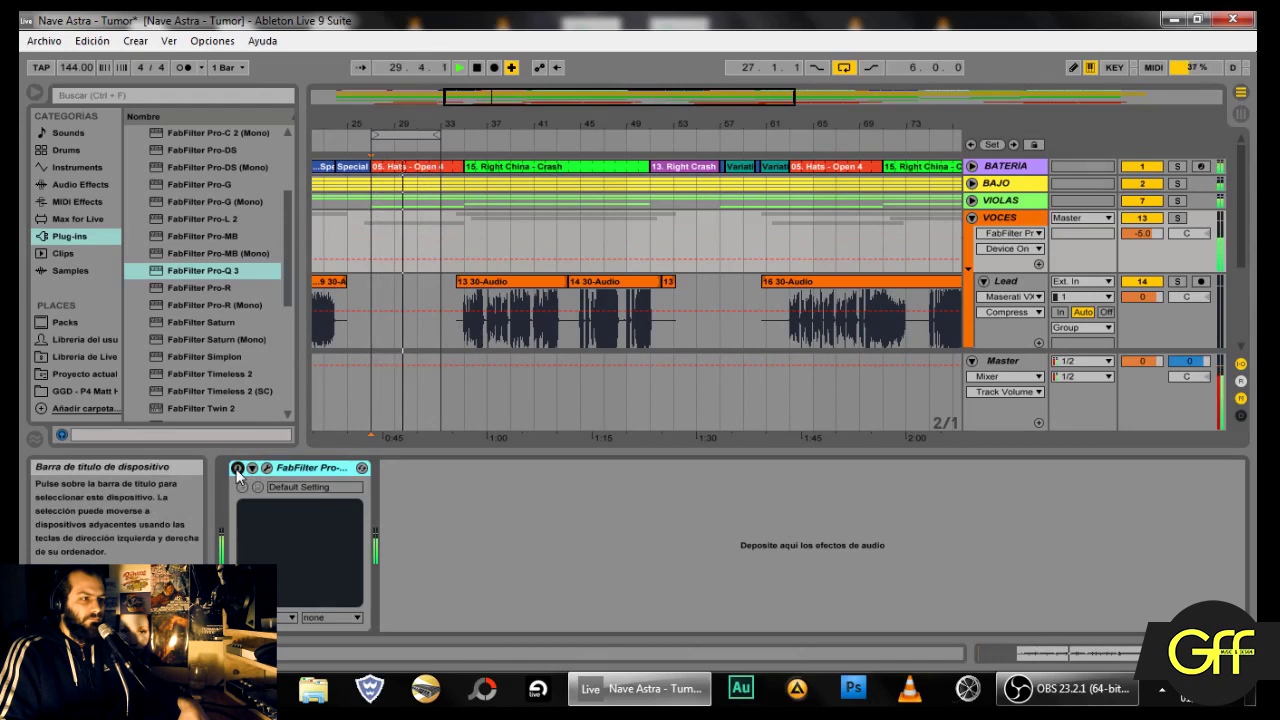
left_click(238, 469)
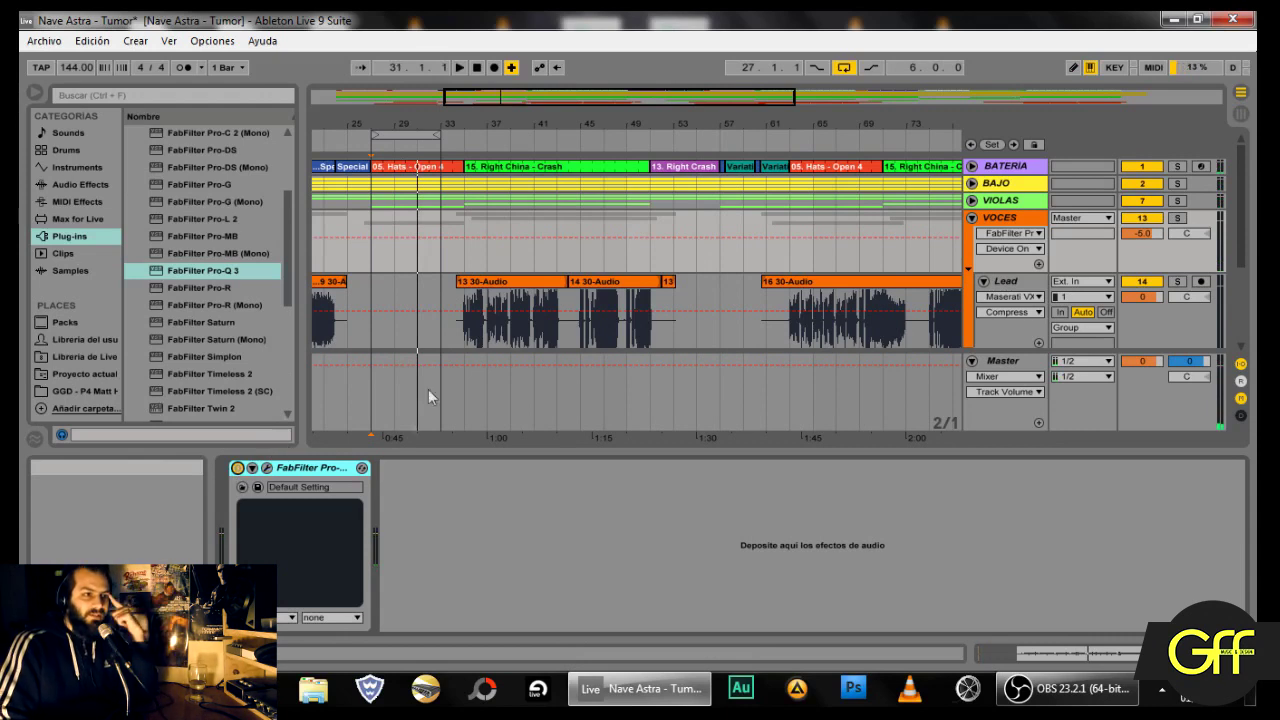
Step: In the VIOLAS group's Pro-Q 3, add a Side bell band at about 2632 Hz and -3.16 dB
left_click(266, 467)
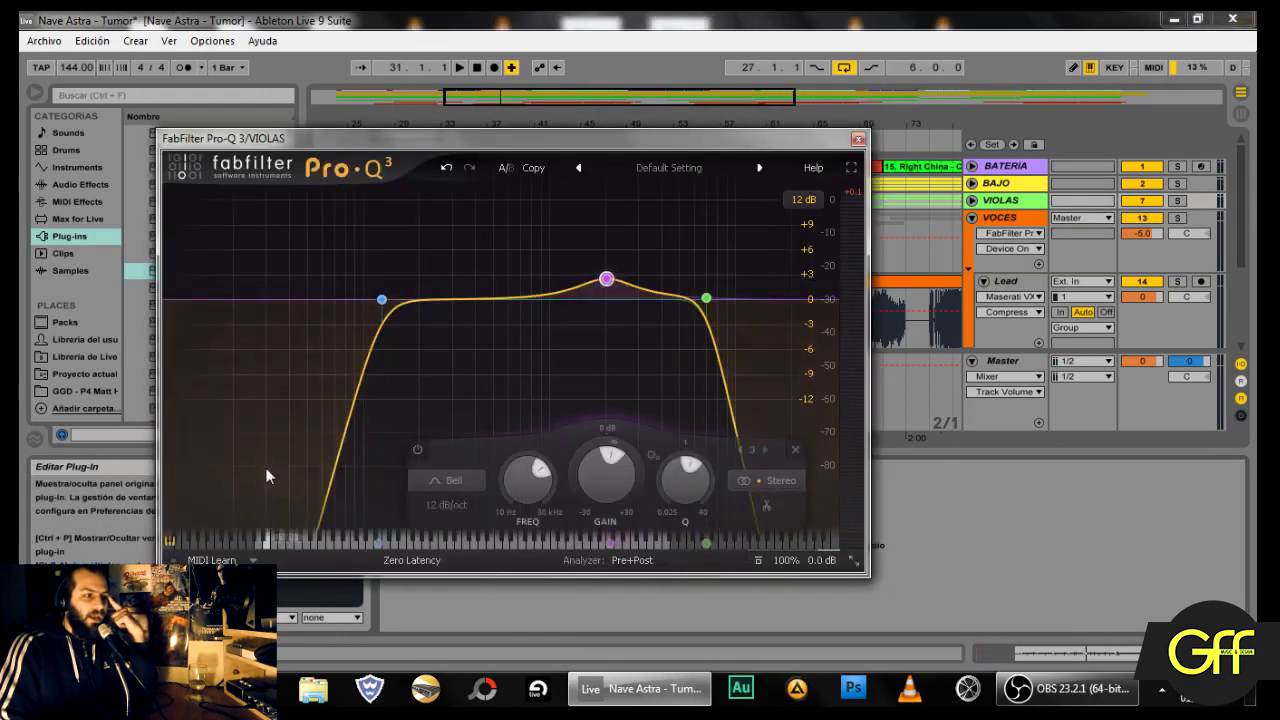
left_click(647, 292)
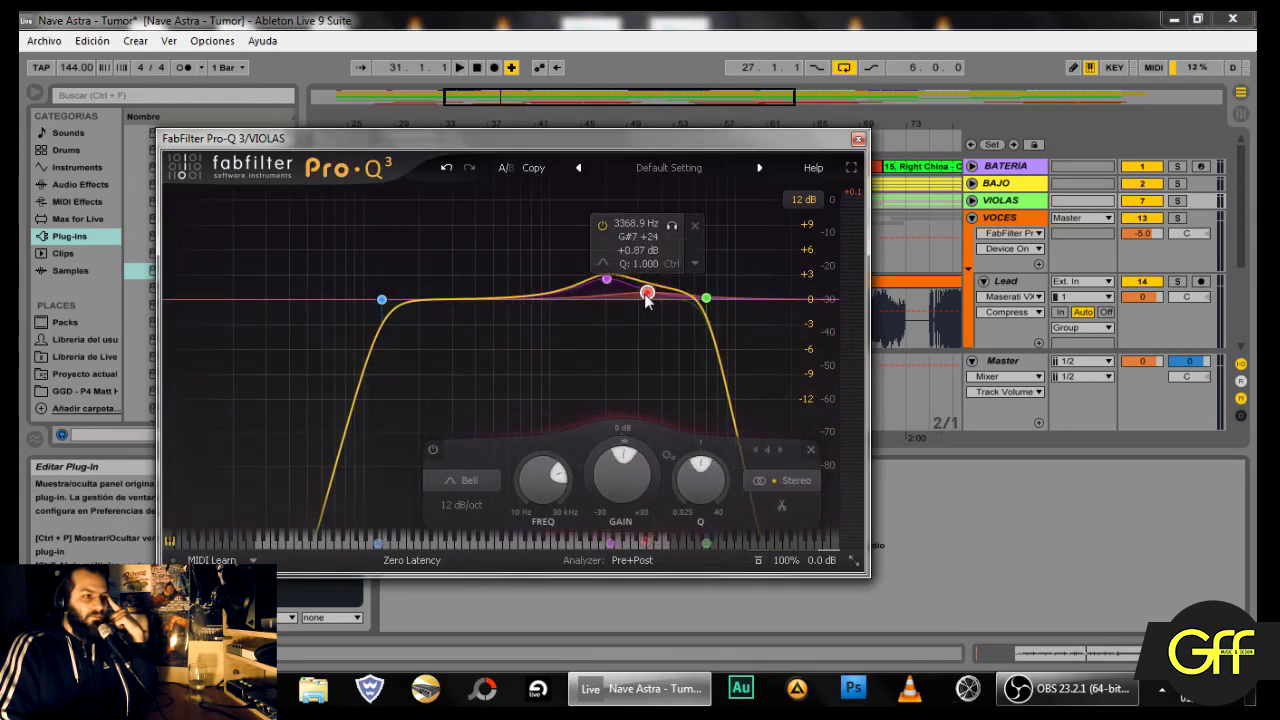
left_click(780, 481)
left_click(788, 455)
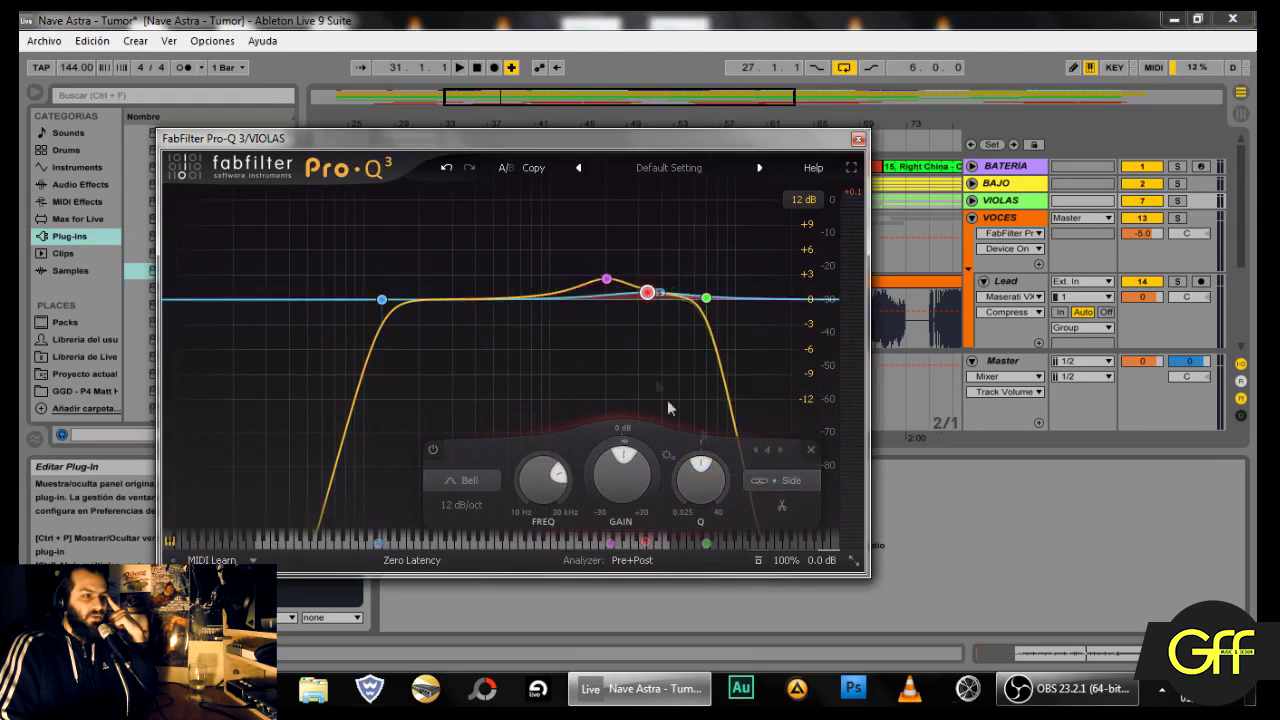
mouse_move(645, 300)
left_click_drag(646, 300, 627, 330)
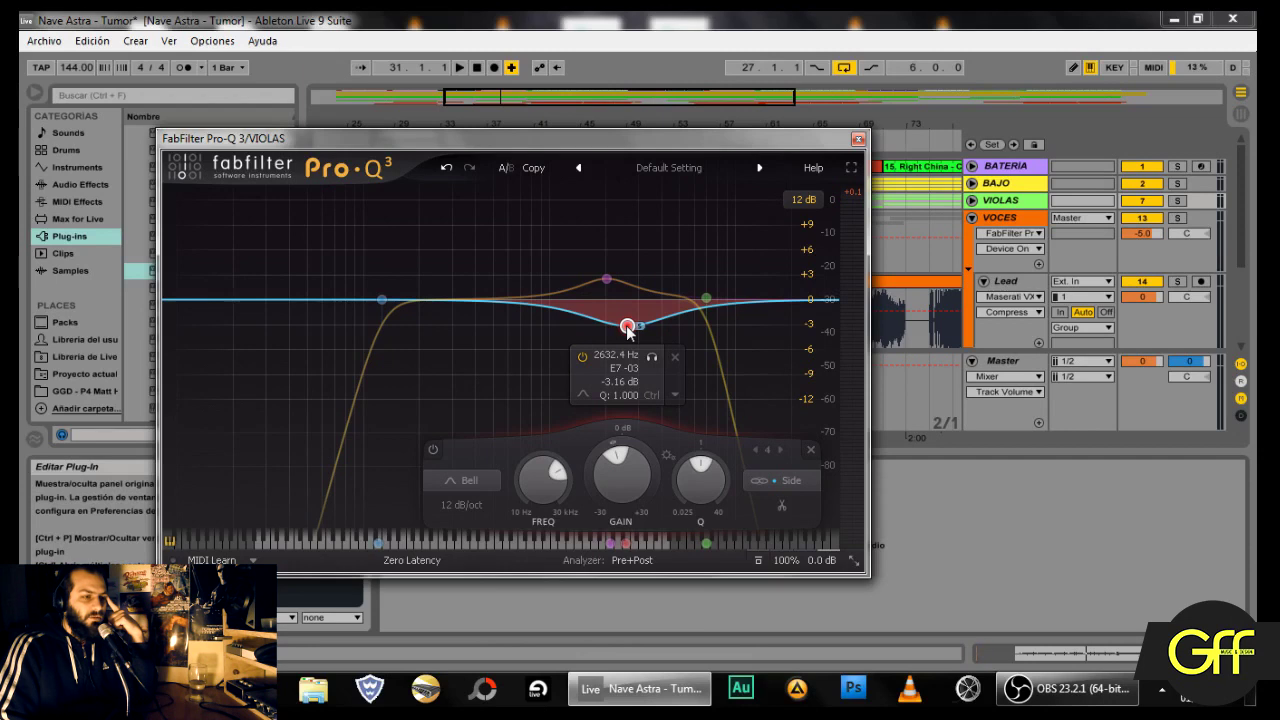
Step: Switch the new VIOLAS cut band to Mid processing and close the equalizer
left_click(786, 484)
left_click(790, 441)
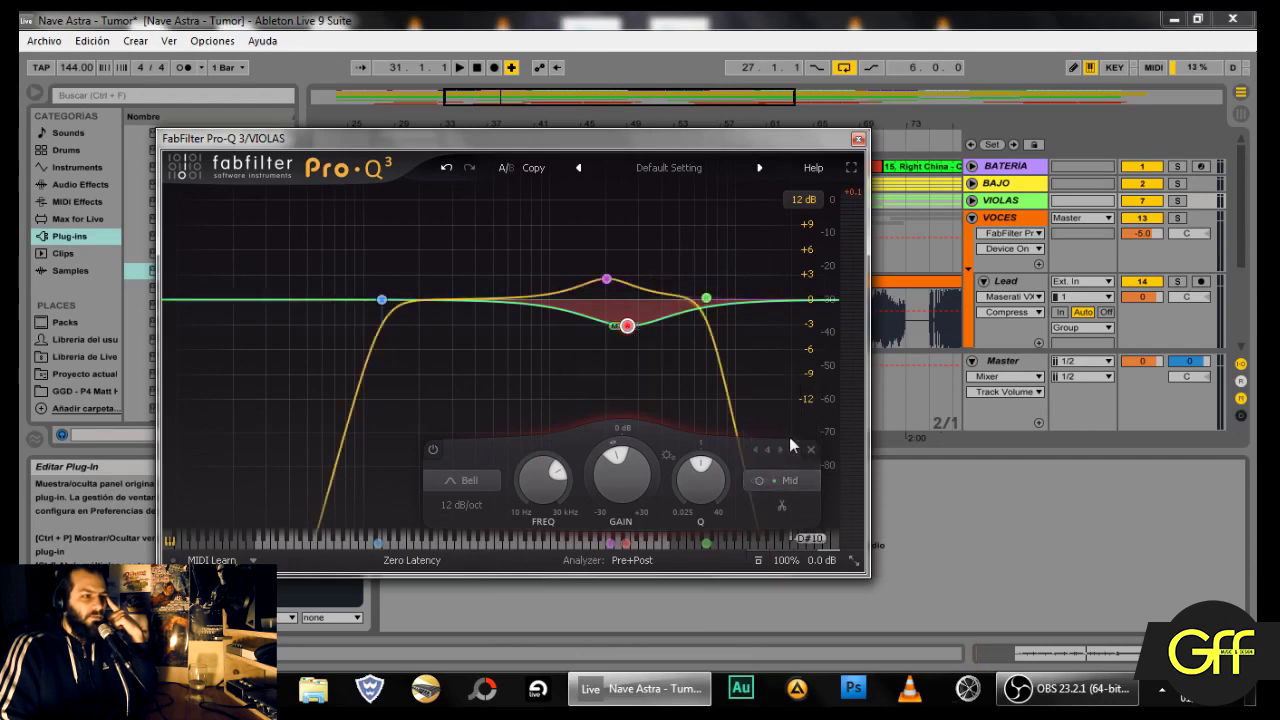
mouse_move(627, 328)
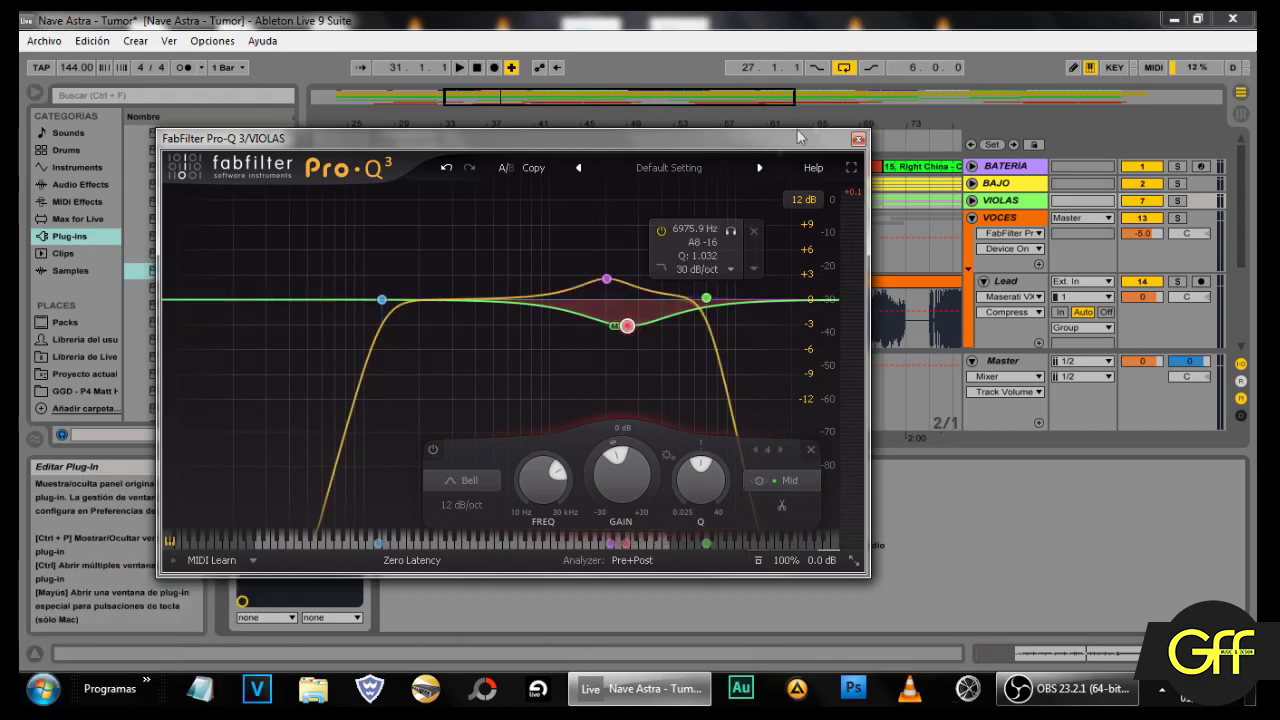
left_click(857, 143)
Step: Bypass the Pro-Q 3 on the VOCES group and play the full mix from bar 27
key("space")
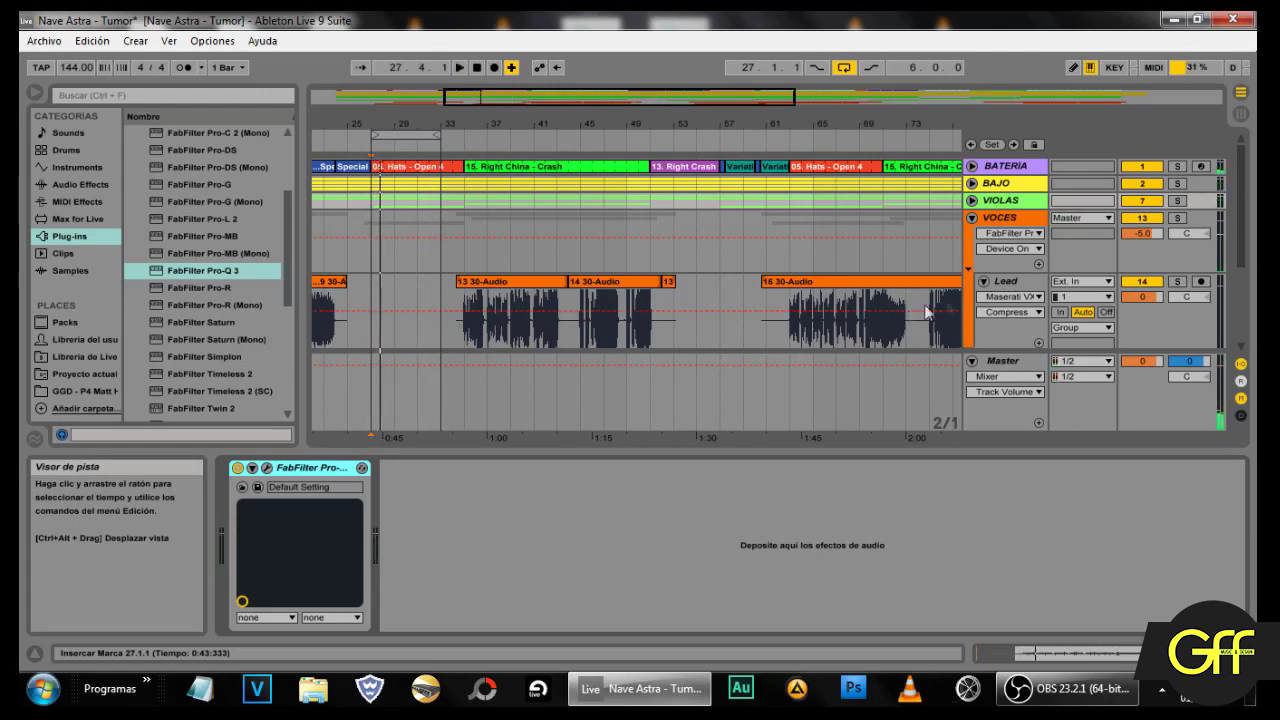
left_click(1015, 219)
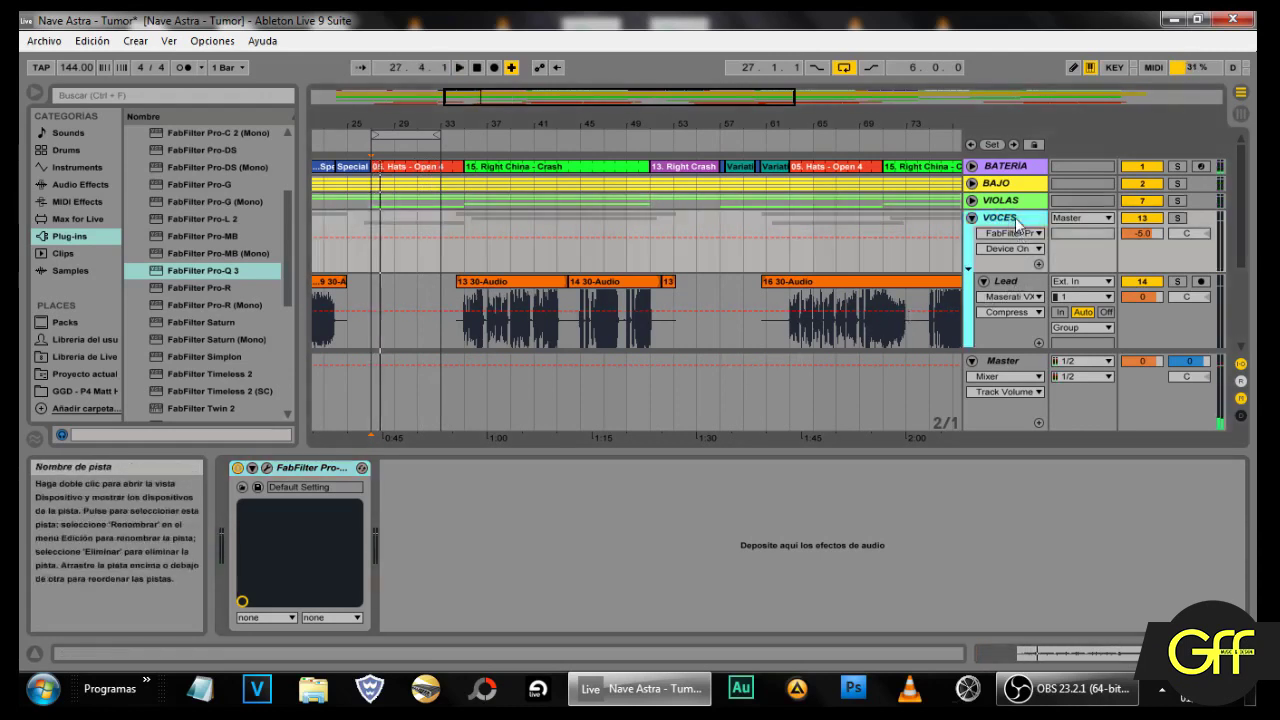
left_click(237, 468)
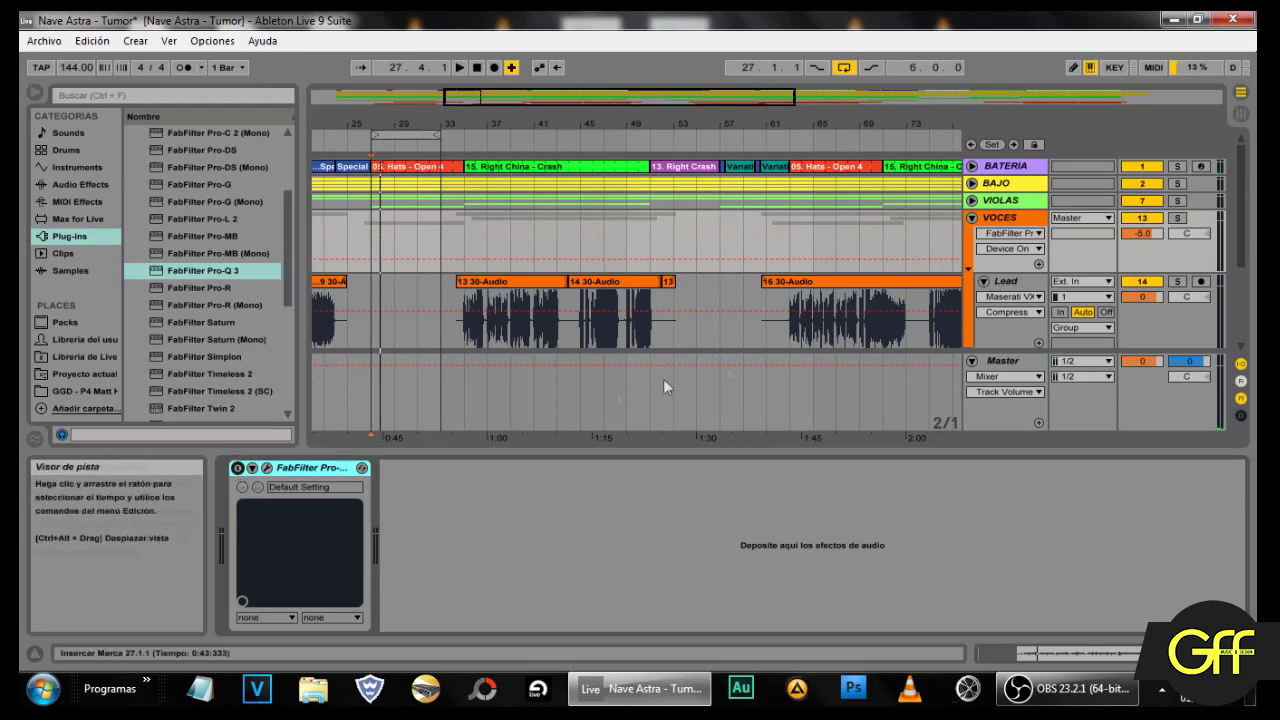
key("space")
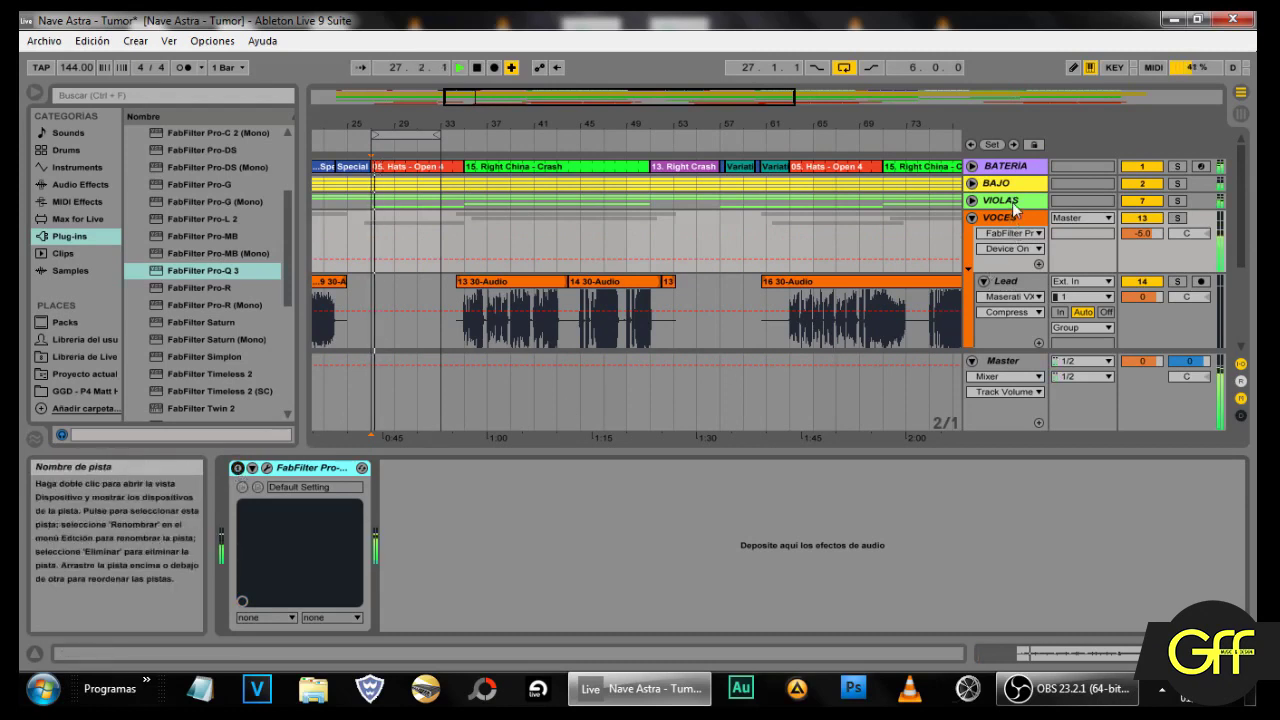
Step: Reactivate the Pro-Q 3 on the VOCES group and stop playback
left_click(237, 468)
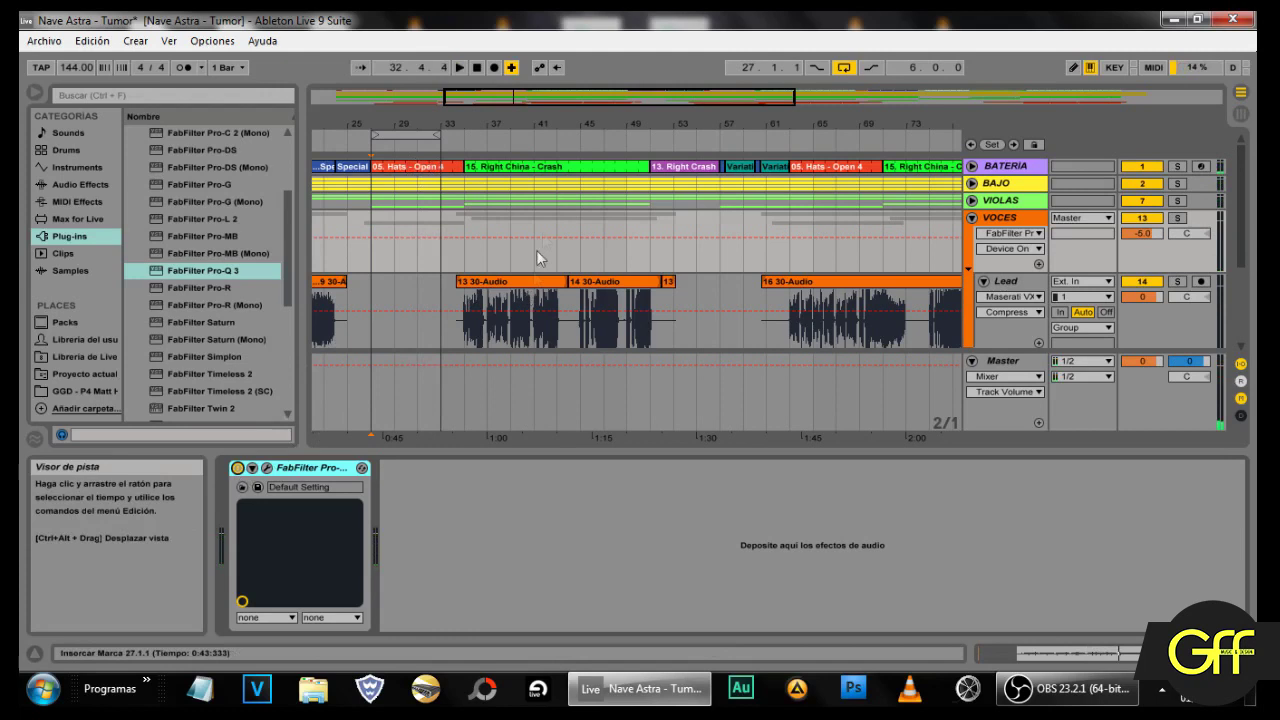
scroll(537, 250, "down", 5)
scroll(539, 254, "up", 5)
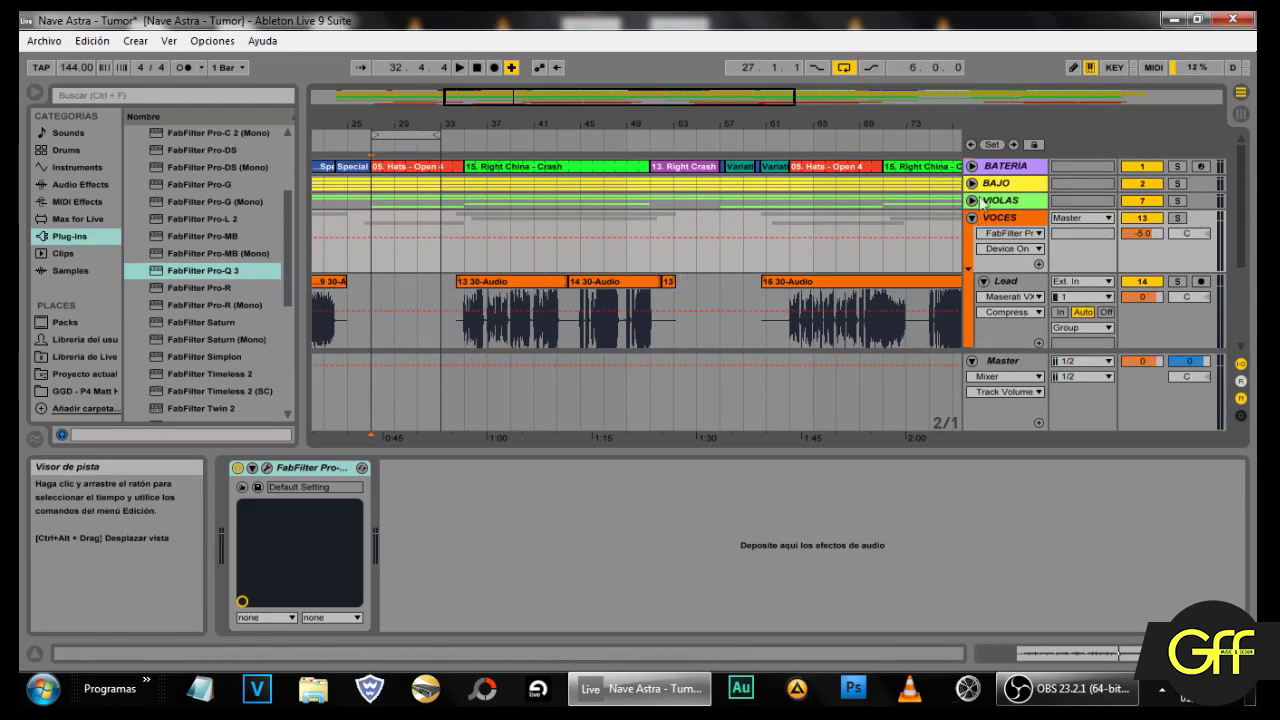
Step: With the VIOLAS group soloed during playback, audition the Mid cut band in its Pro-Q 3 and move it to about 2978 Hz
left_click(267, 468)
left_click(627, 326)
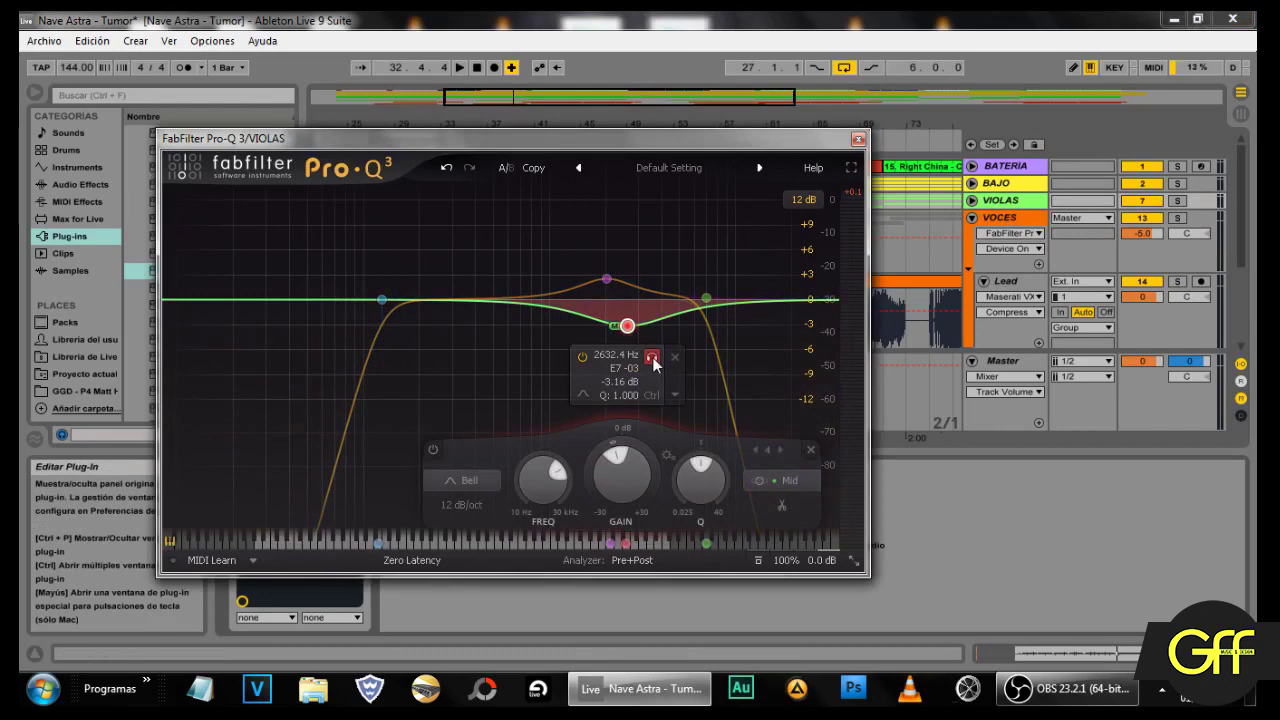
key("space")
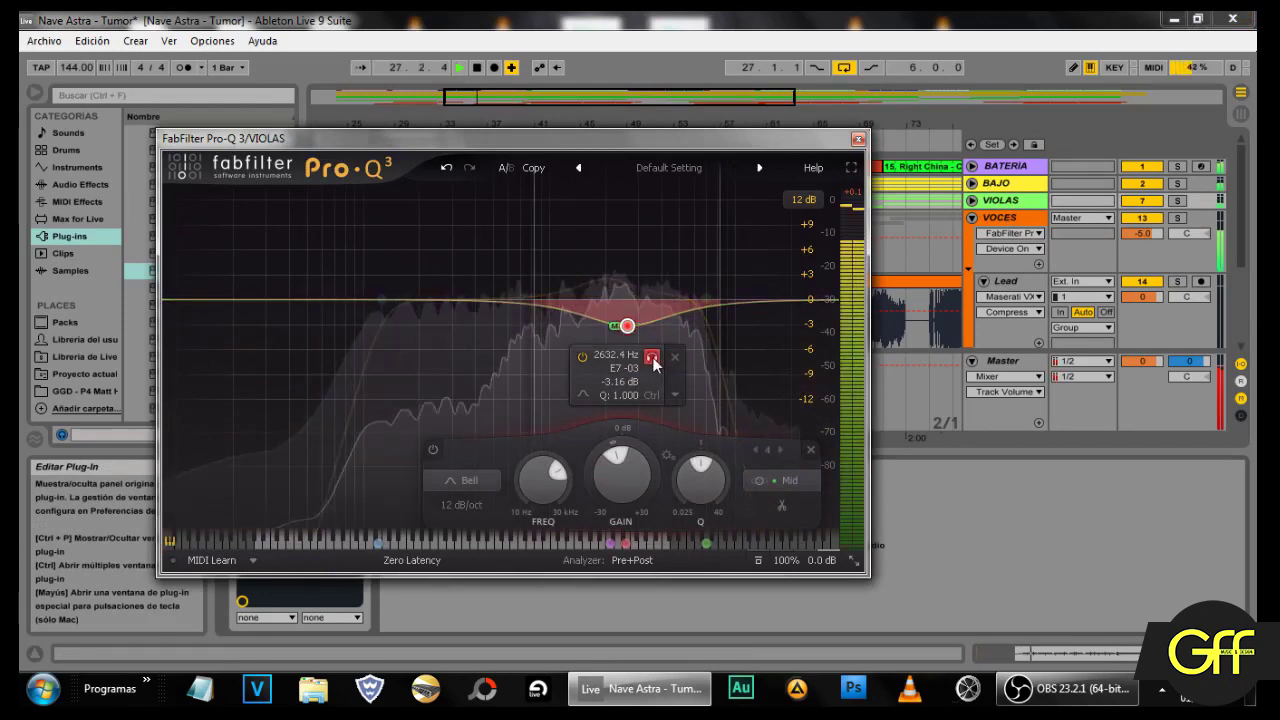
left_click(1177, 200)
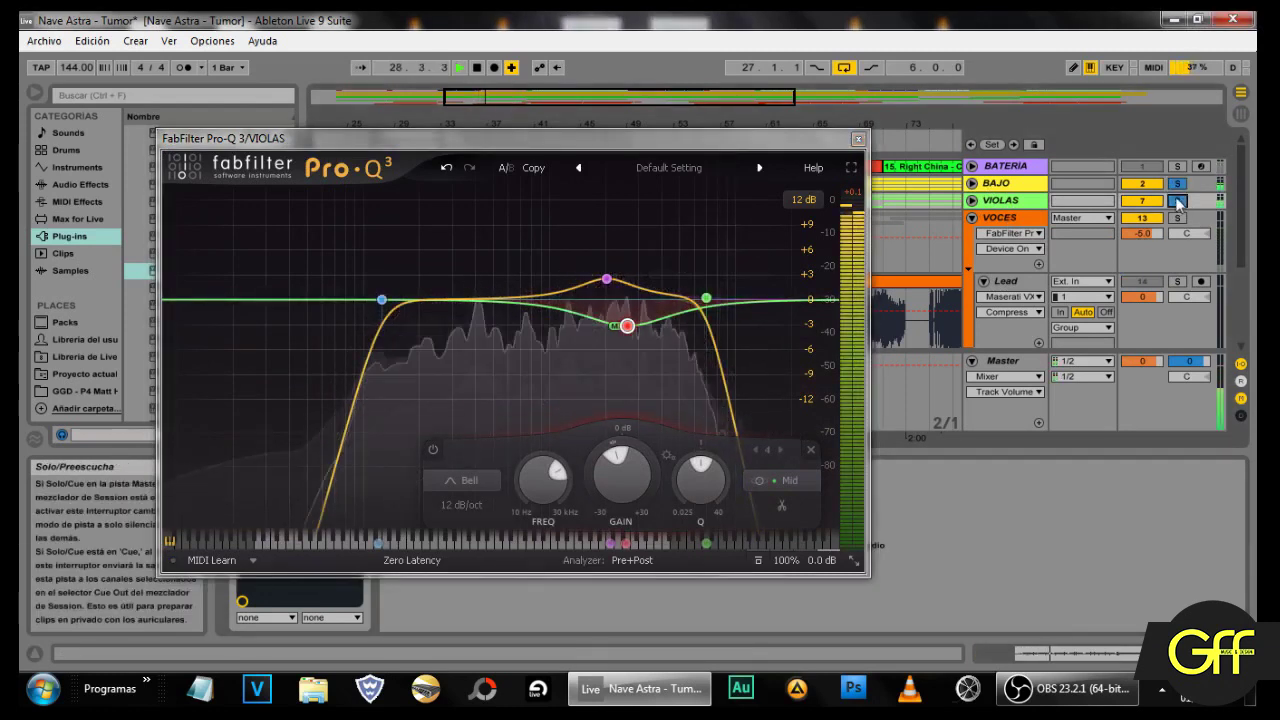
mouse_move(625, 330)
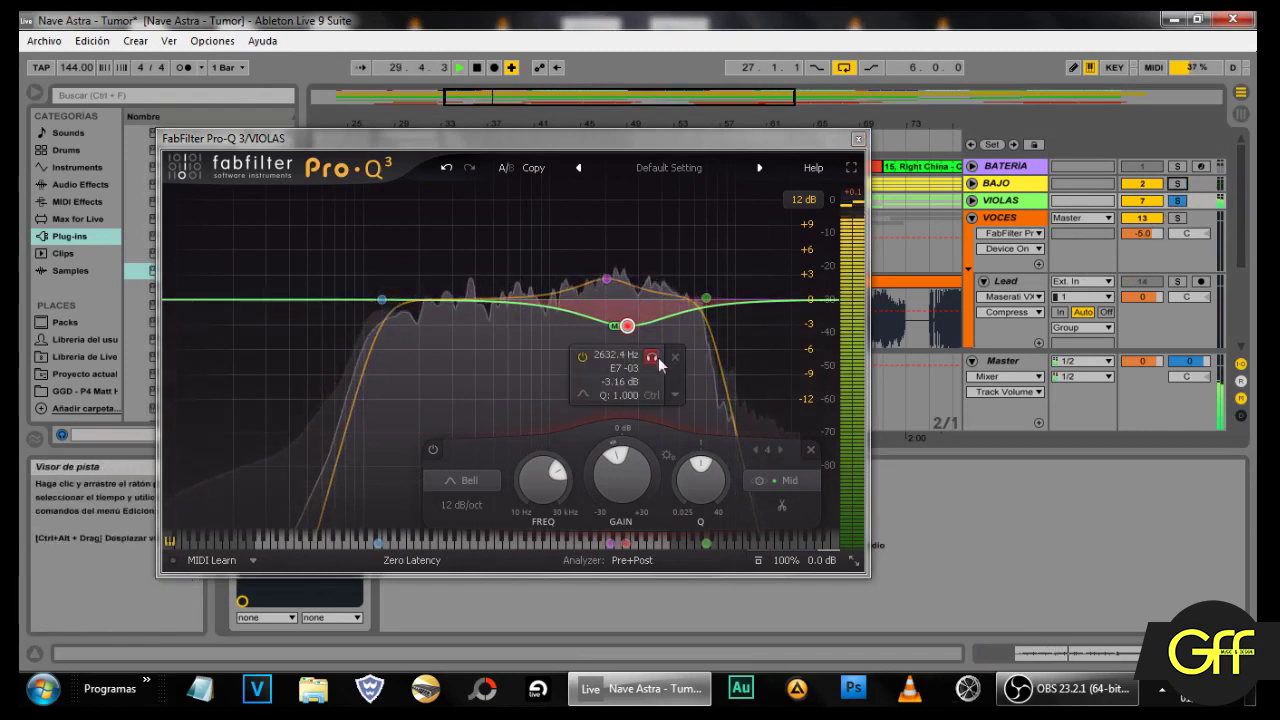
left_click(652, 357)
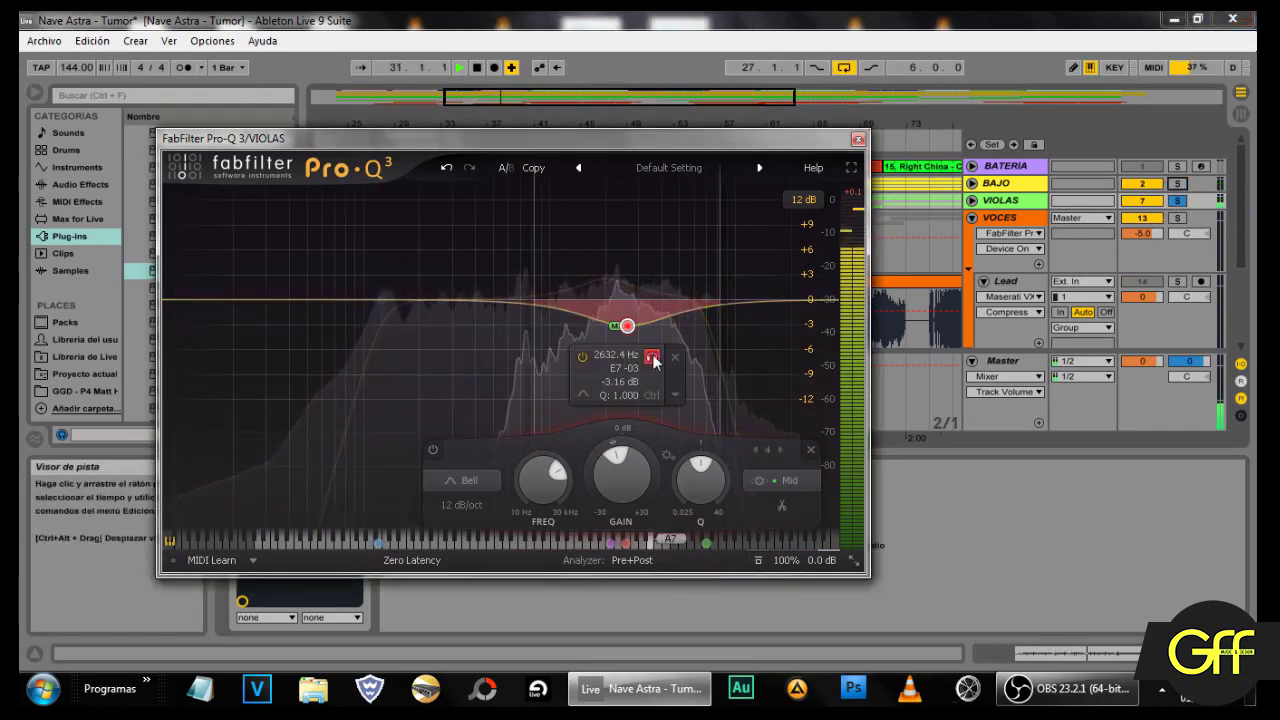
left_click_drag(653, 356, 662, 337)
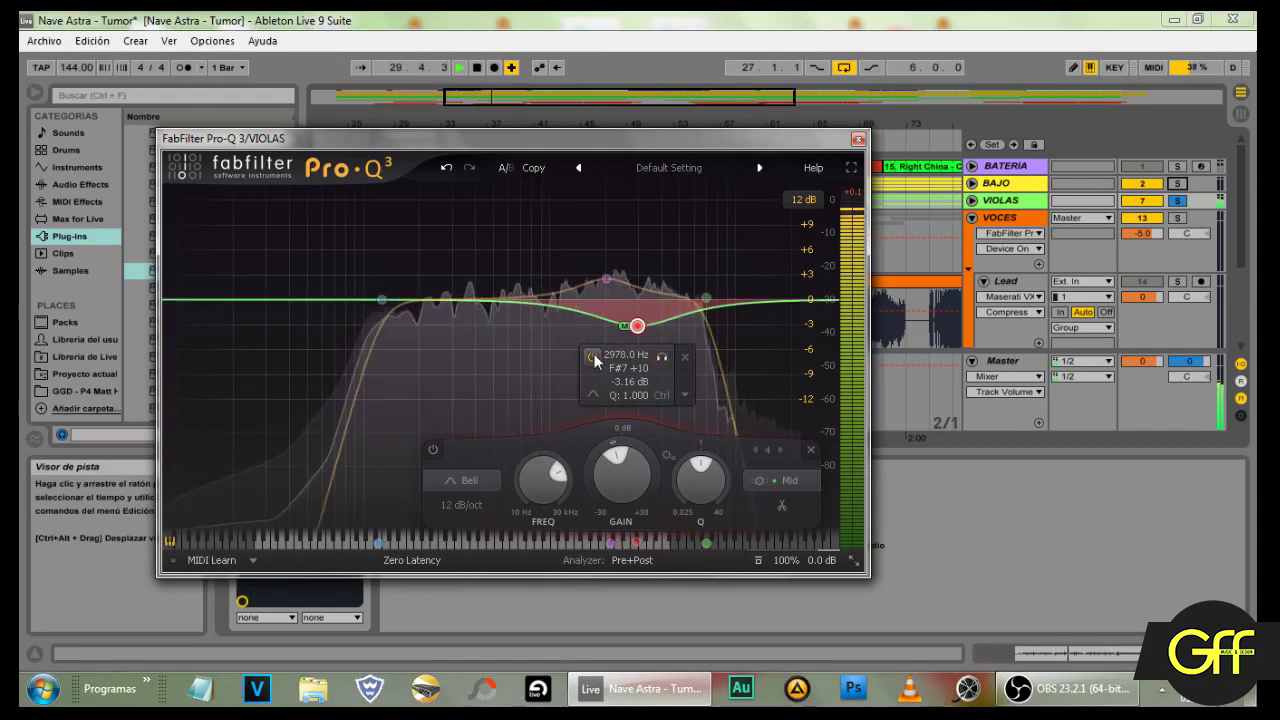
Step: Compare the soloed VIOLAS group with the Mid cut band bypassed and active, leave the band on and stop playback
left_click(592, 356)
left_click(592, 356)
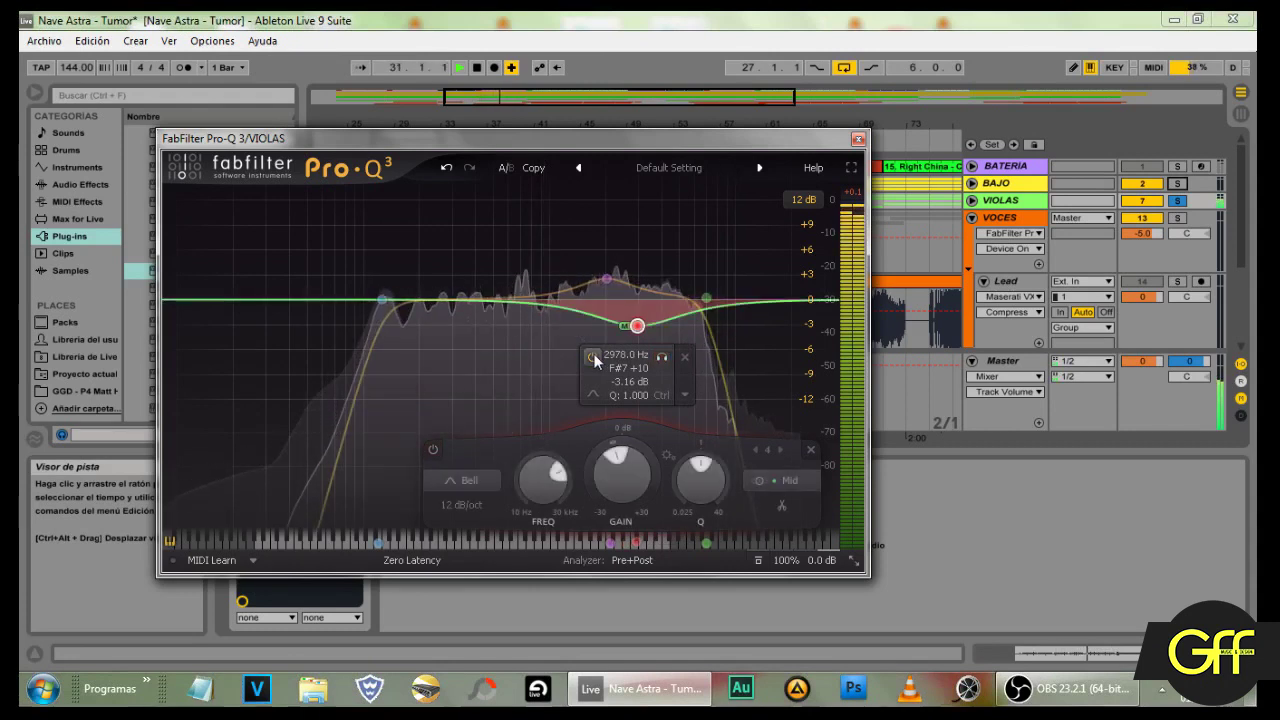
left_click(592, 356)
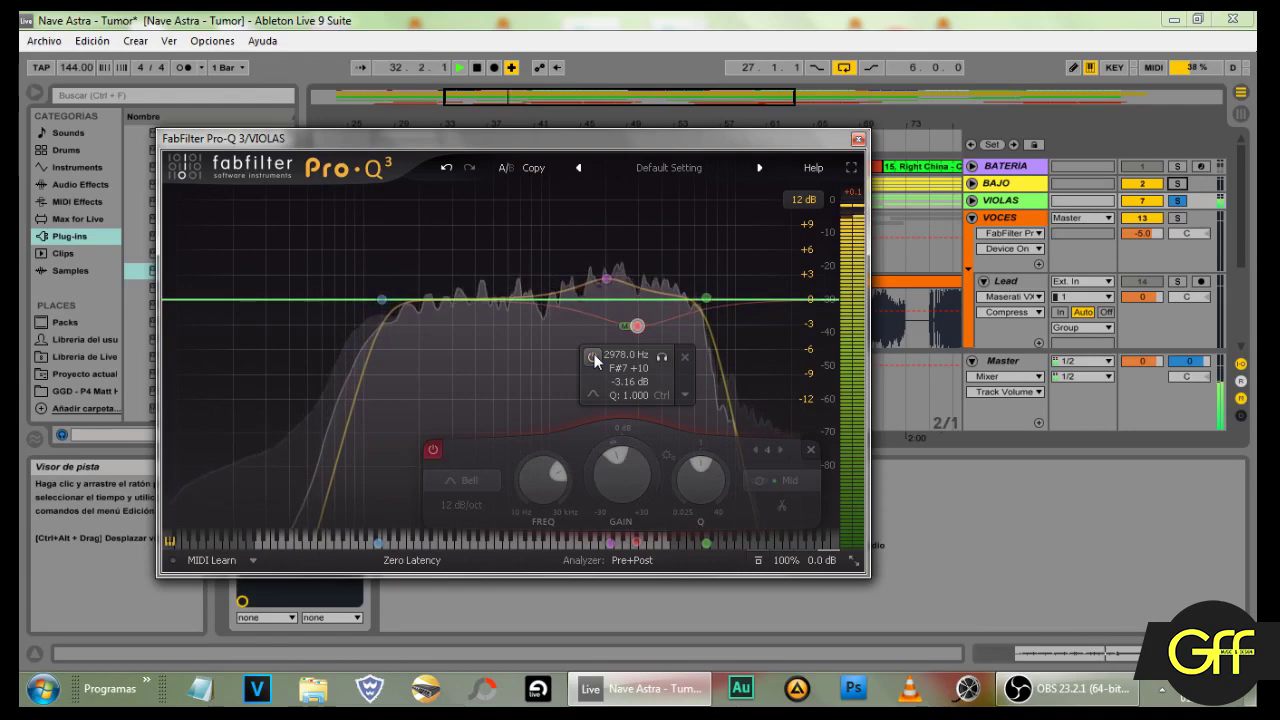
left_click(592, 356)
left_click(592, 356)
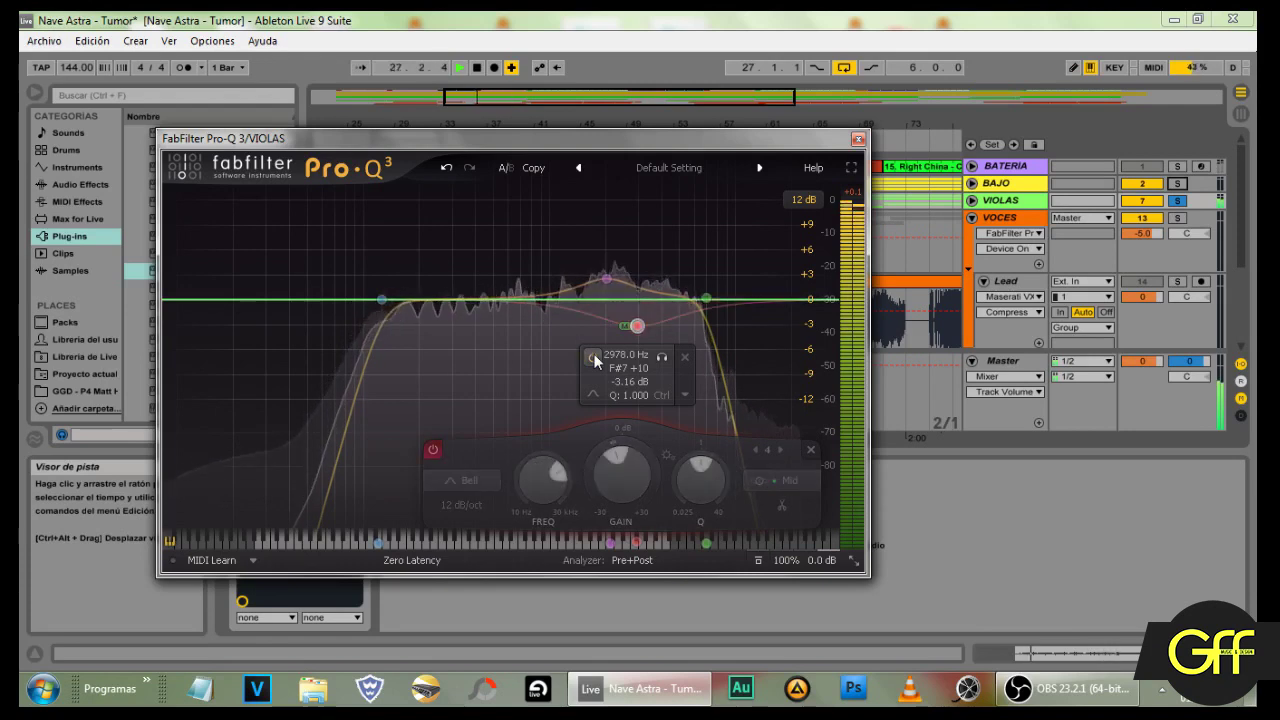
left_click(592, 356)
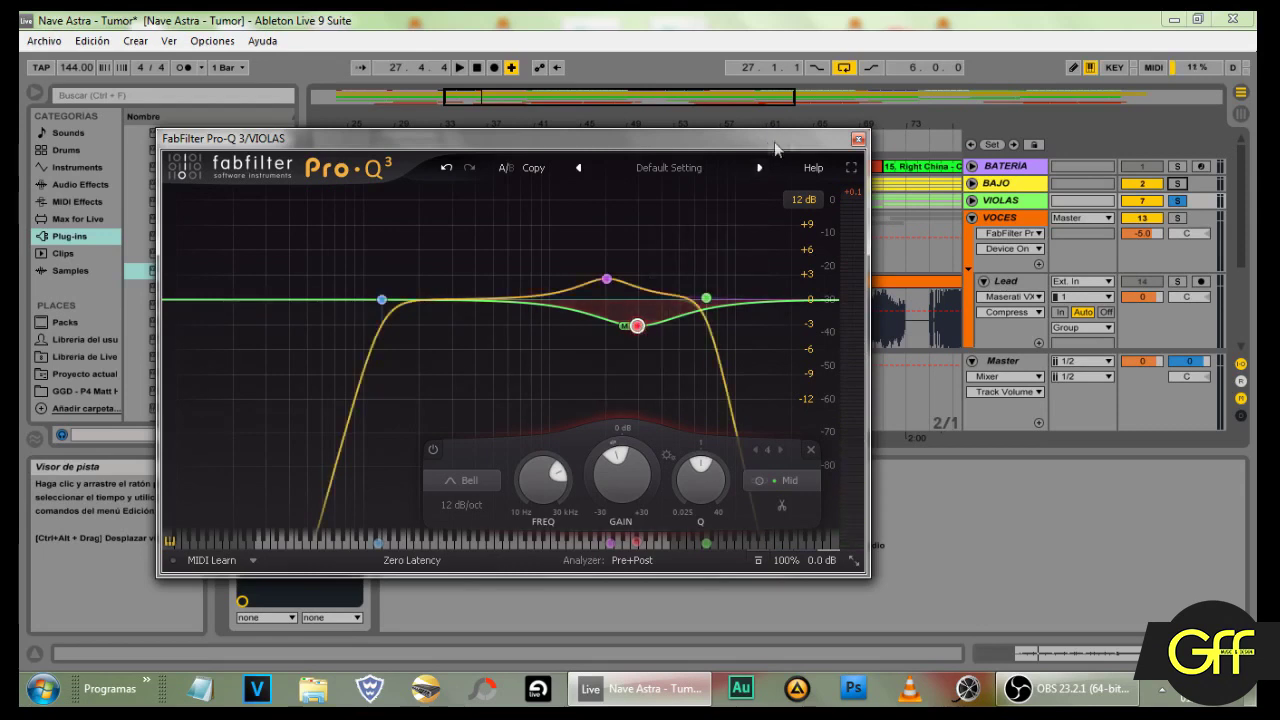
Step: Close the VIOLAS equalizer and unsolo the group so the full mix is heard
left_click(857, 139)
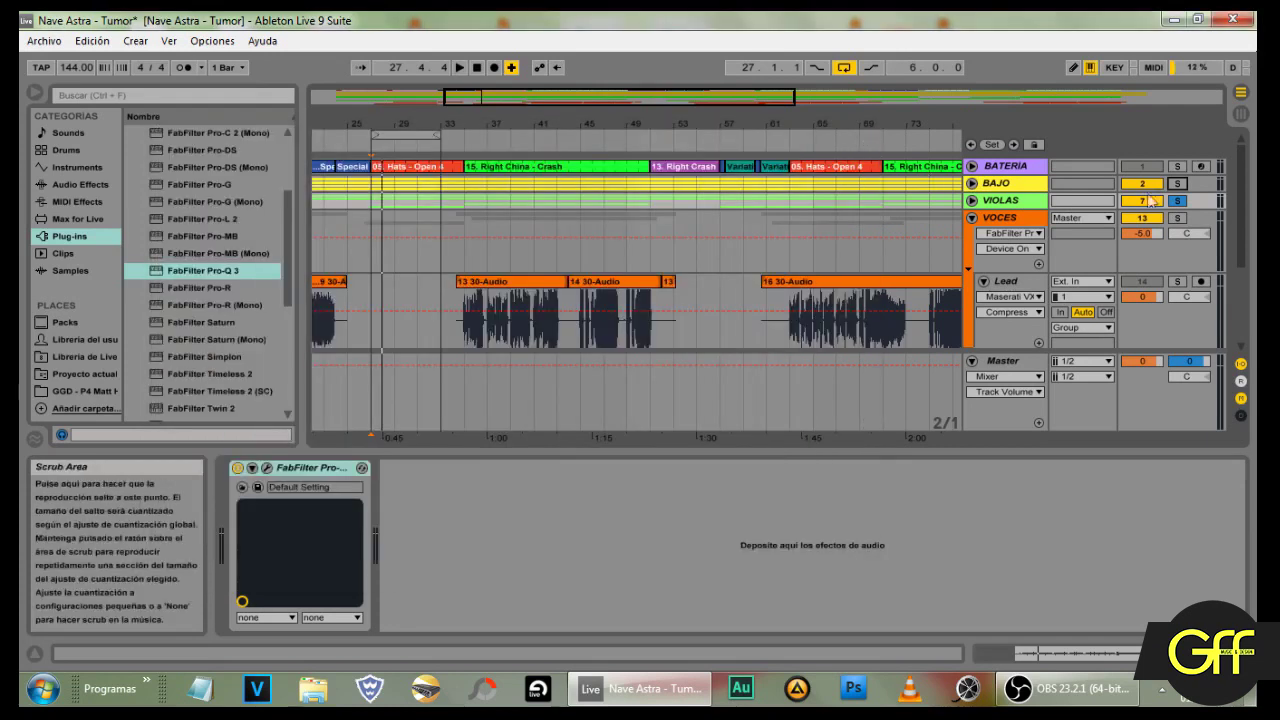
left_click(1180, 201)
left_click(1016, 201)
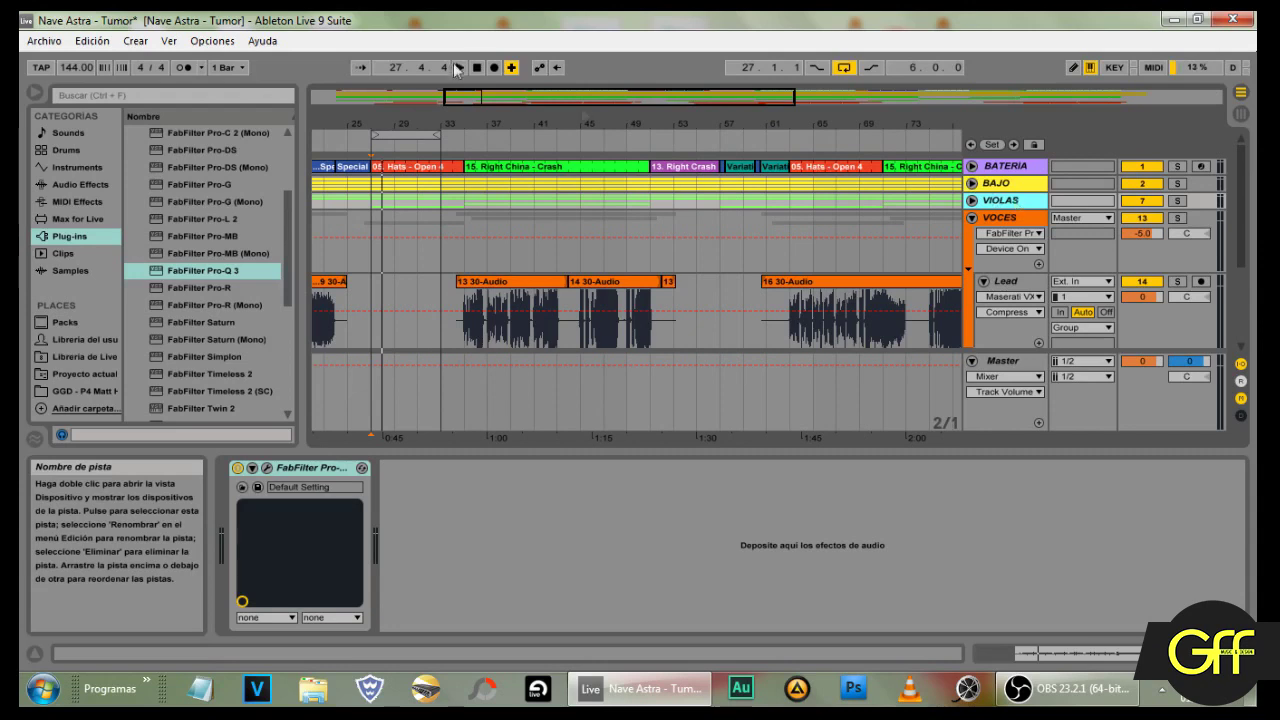
Step: Set the loop to the 16 bars from bar 35 to bar 51 and play the full mix
left_click_drag(638, 97, 638, 66)
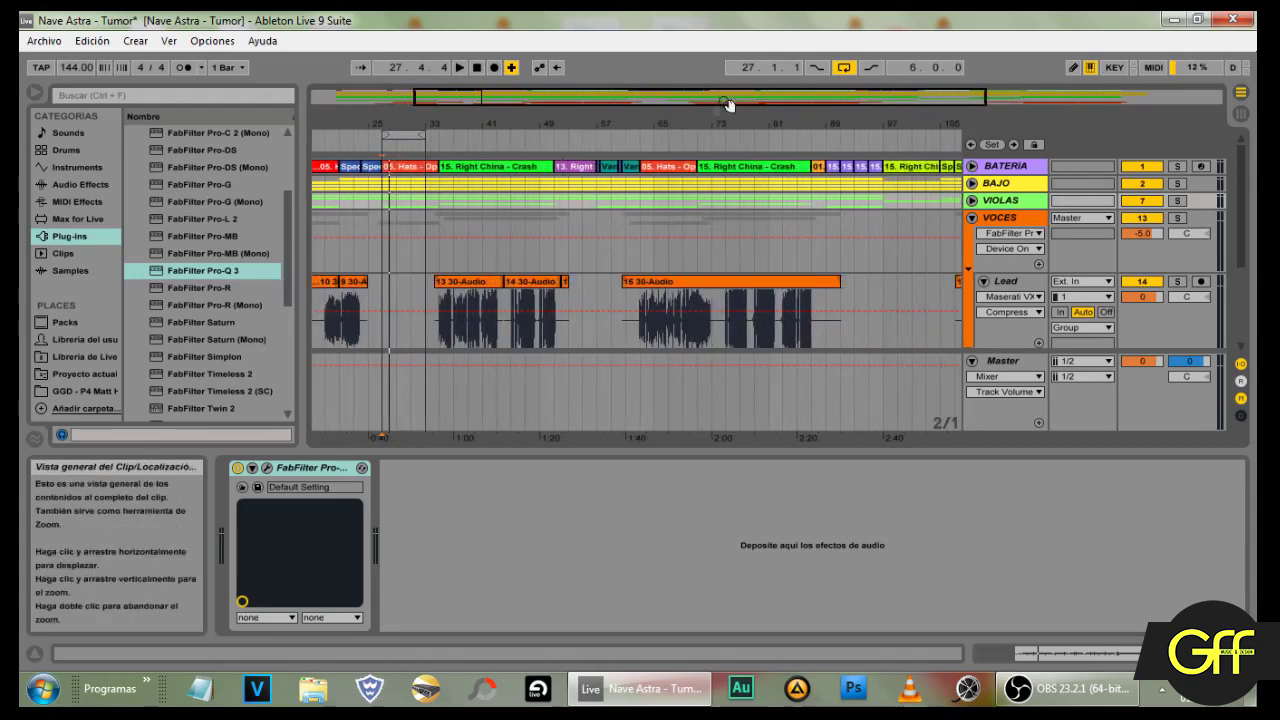
scroll(639, 306, "down", 4)
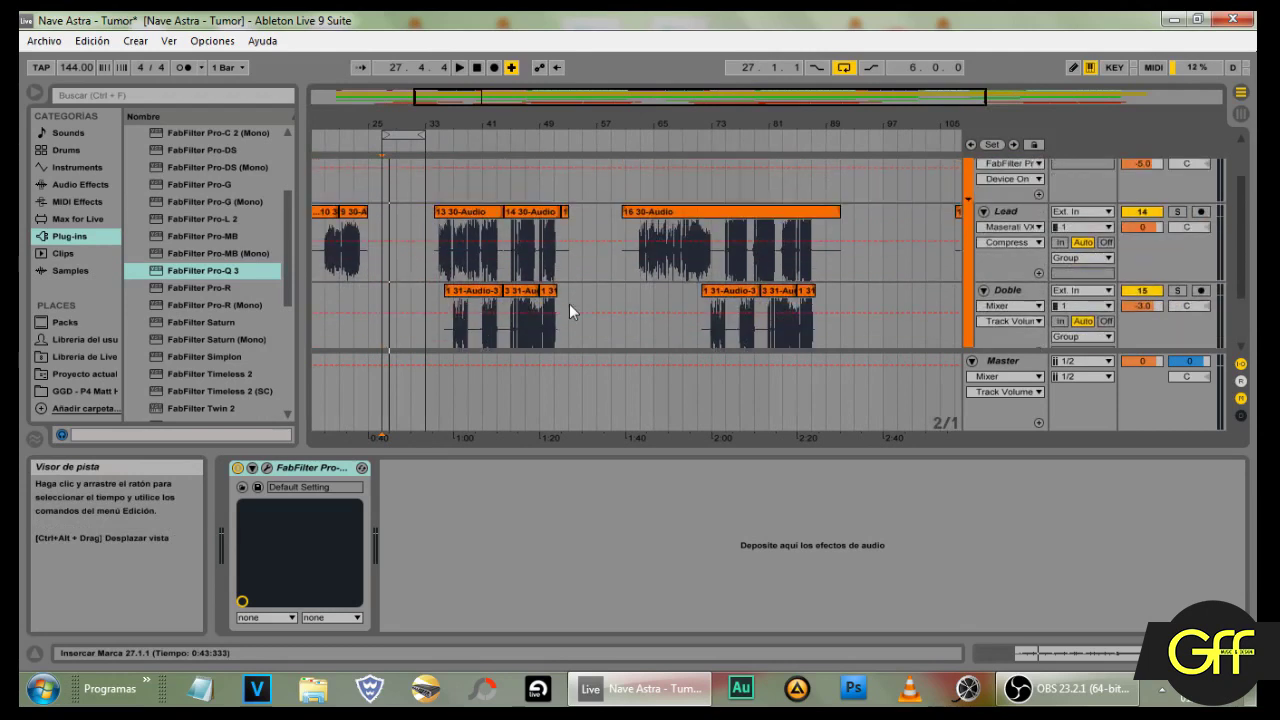
scroll(569, 310, "up", 1)
left_click_drag(421, 136, 549, 136)
scroll(480, 250, "up", 1)
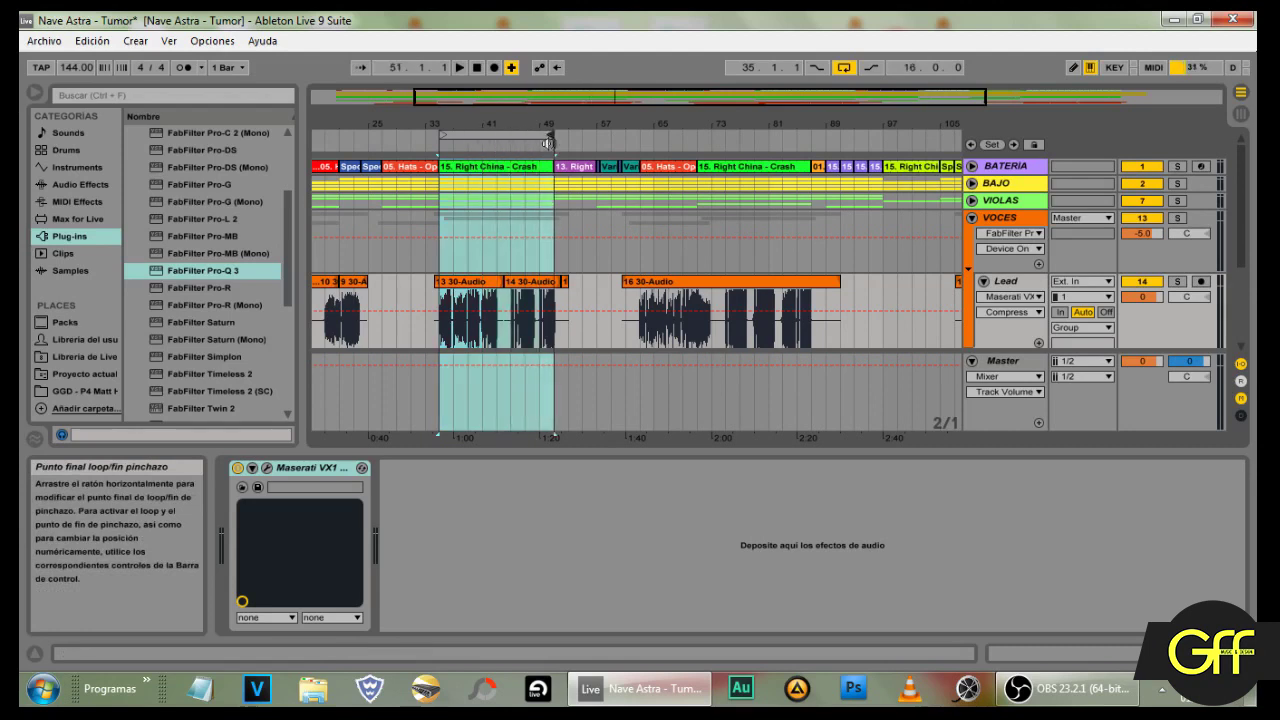
key("space")
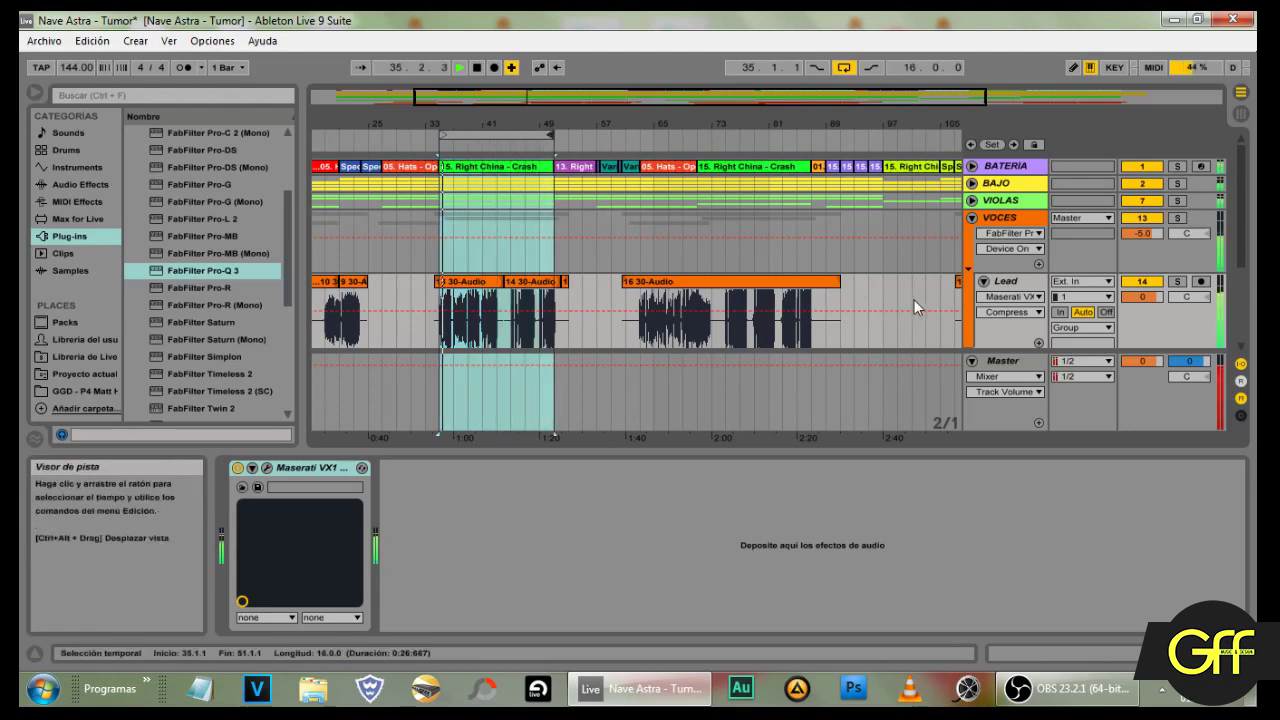
Step: Compare the full mix in this section with the VOCES group's Pro-Q 3 bypassed and active
scroll(922, 299, "down", 1)
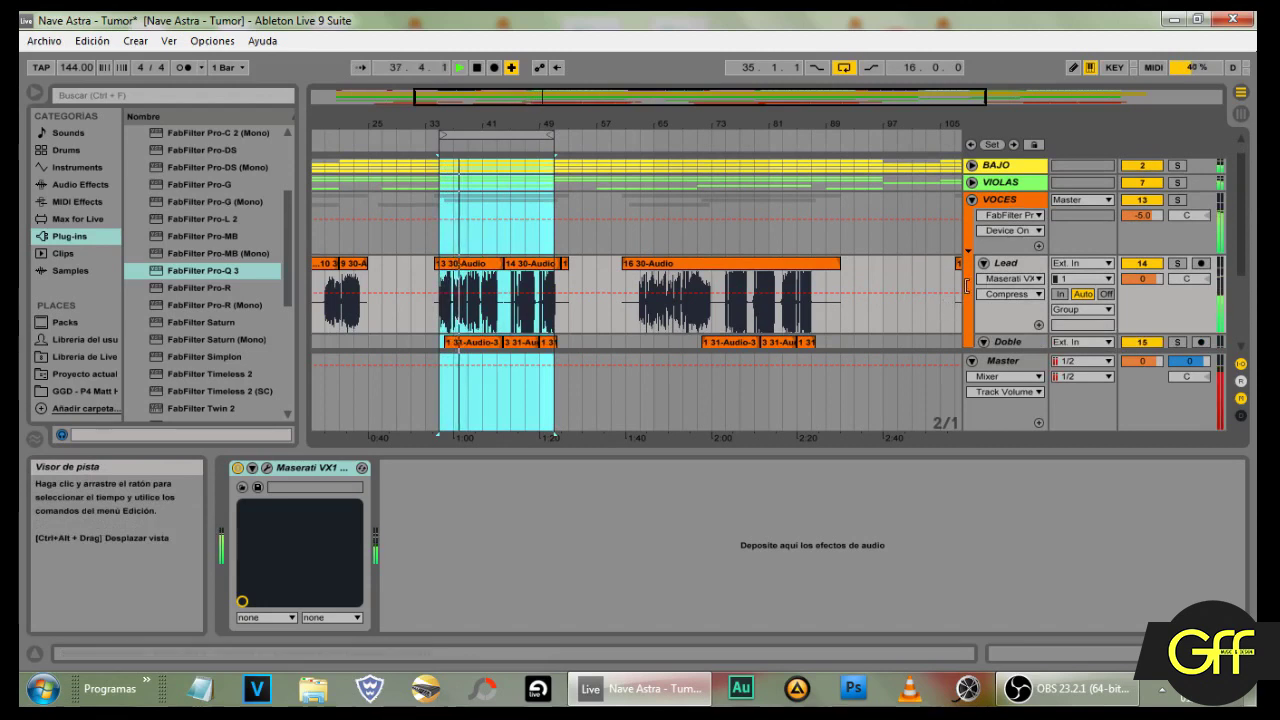
left_click(1013, 203)
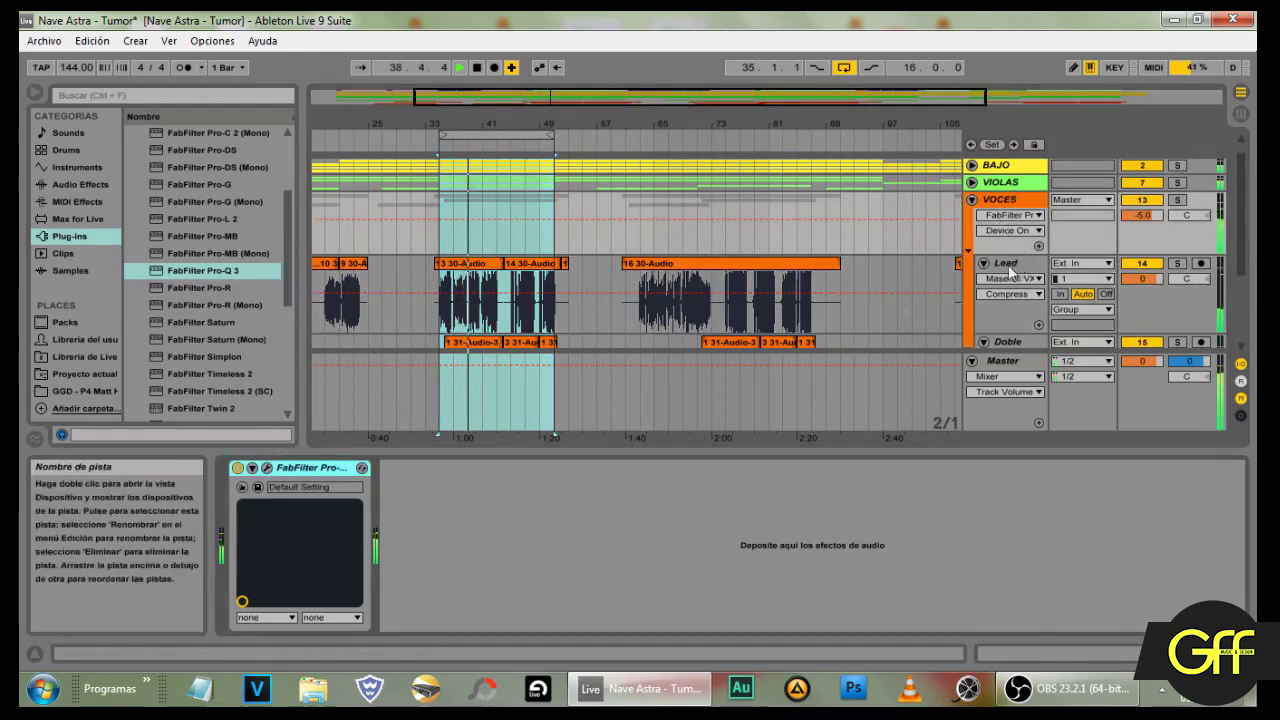
left_click(238, 469)
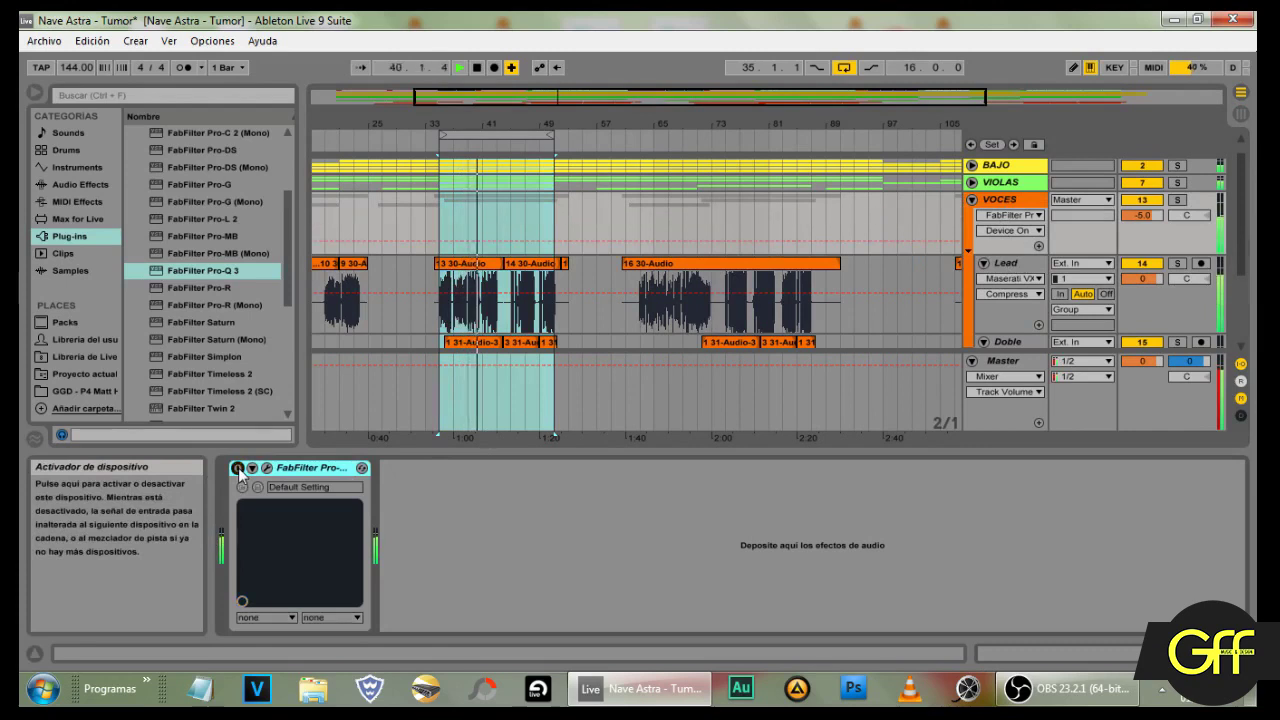
left_click(238, 469)
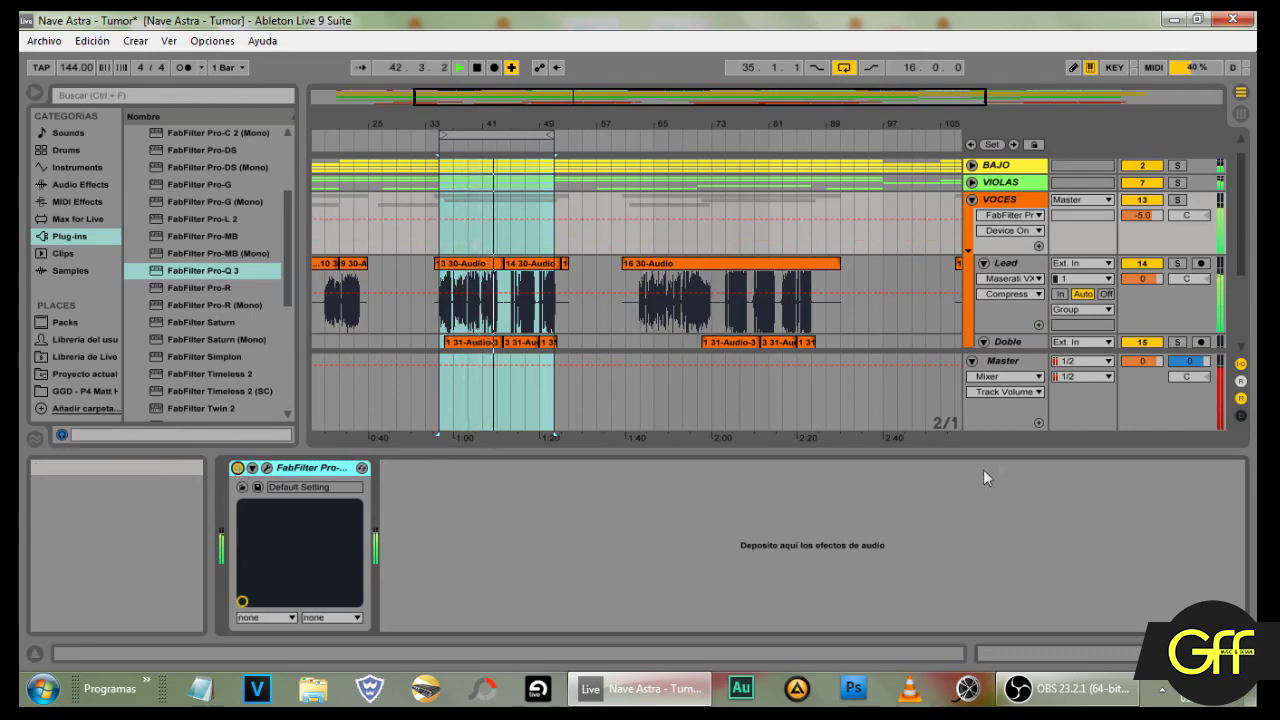
Step: Check the track levels in the Session view mixer, return to the full arrangement and stop playback
left_click(1240, 113)
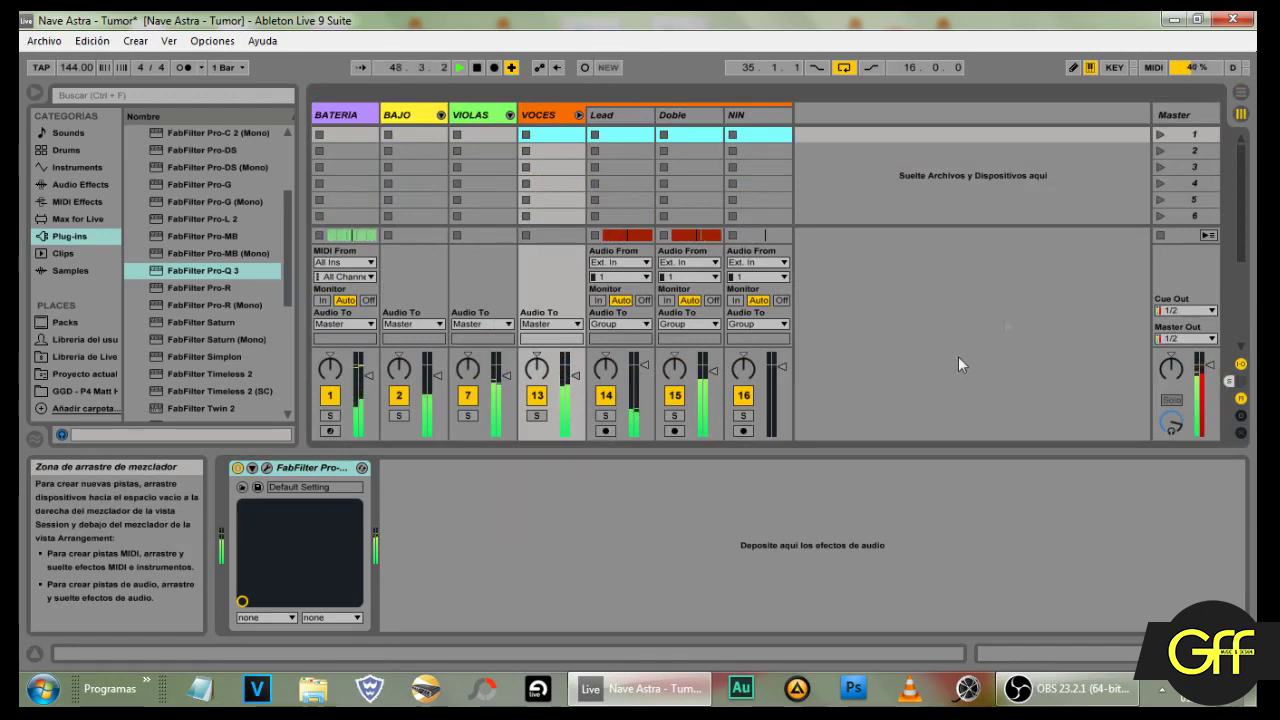
left_click(1240, 91)
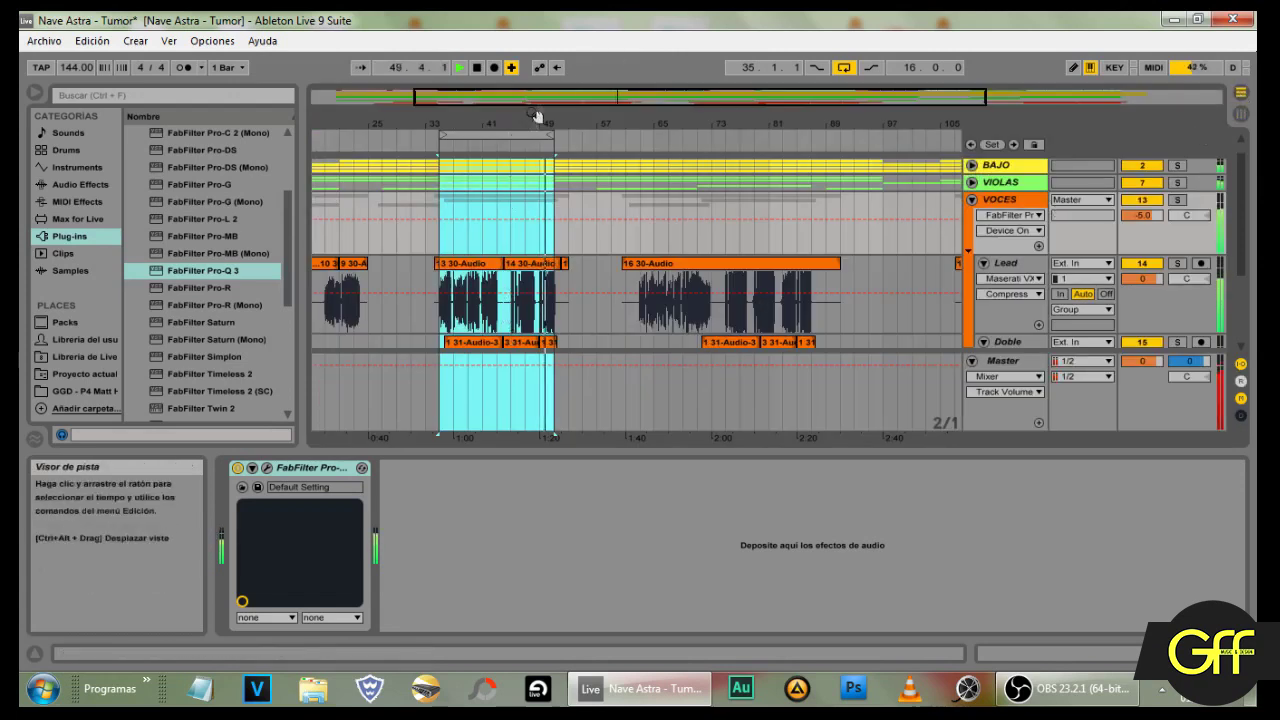
left_click_drag(508, 97, 500, 50)
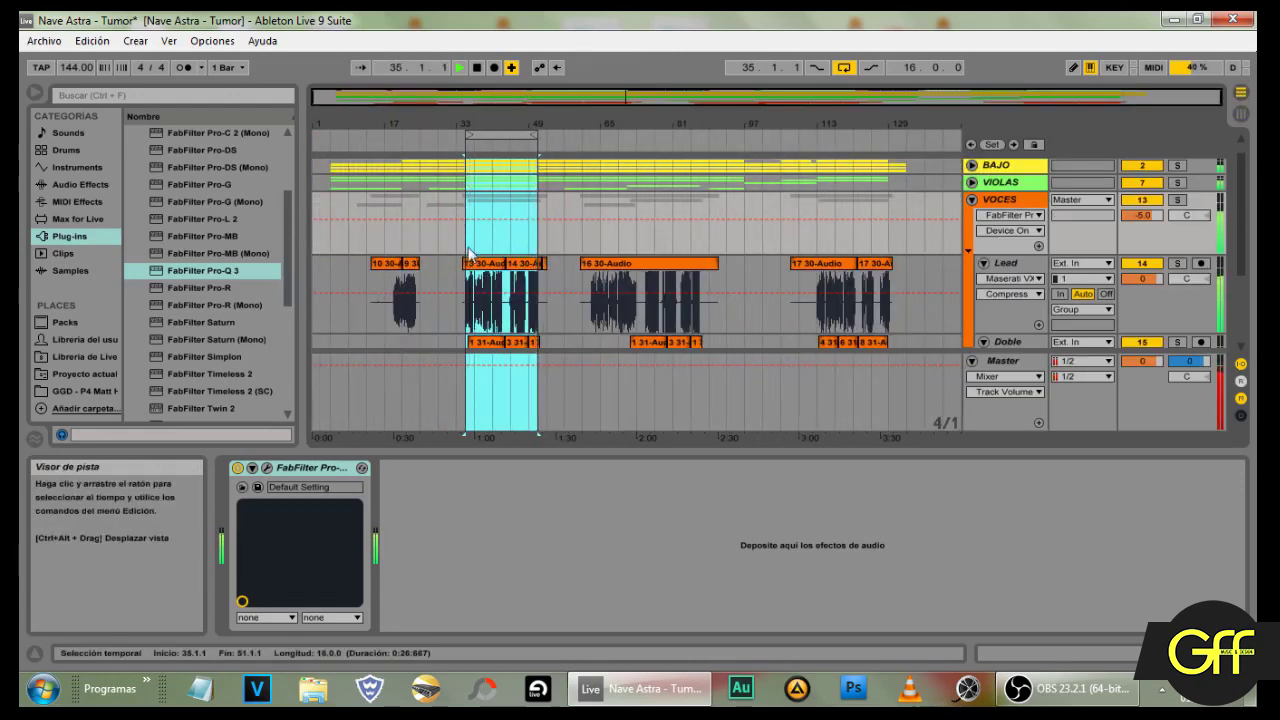
key("space")
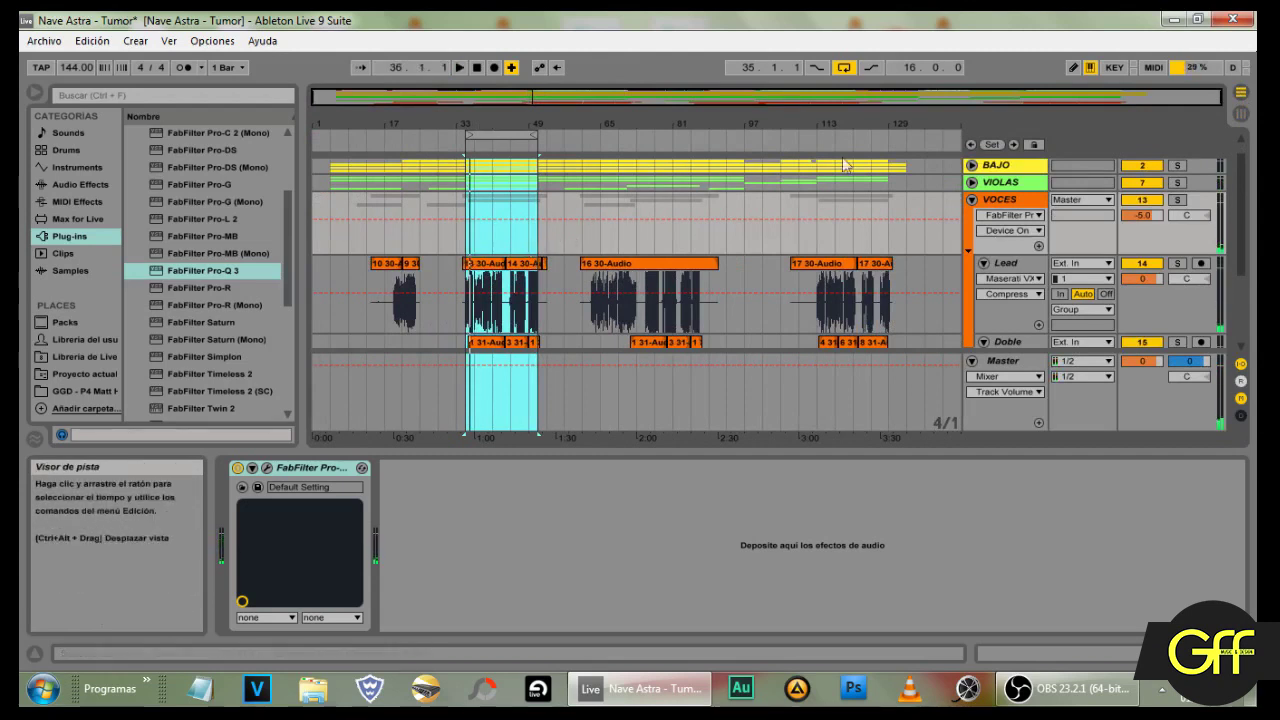
left_click(971, 199)
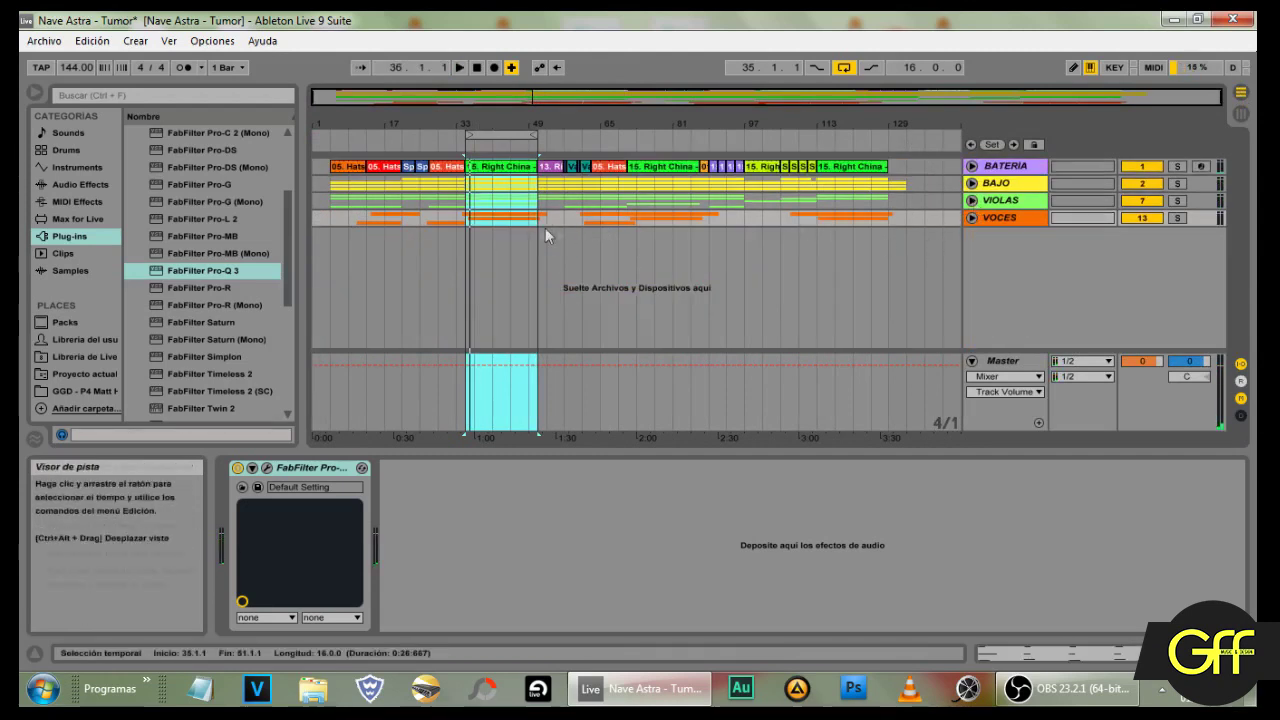
left_click(548, 224)
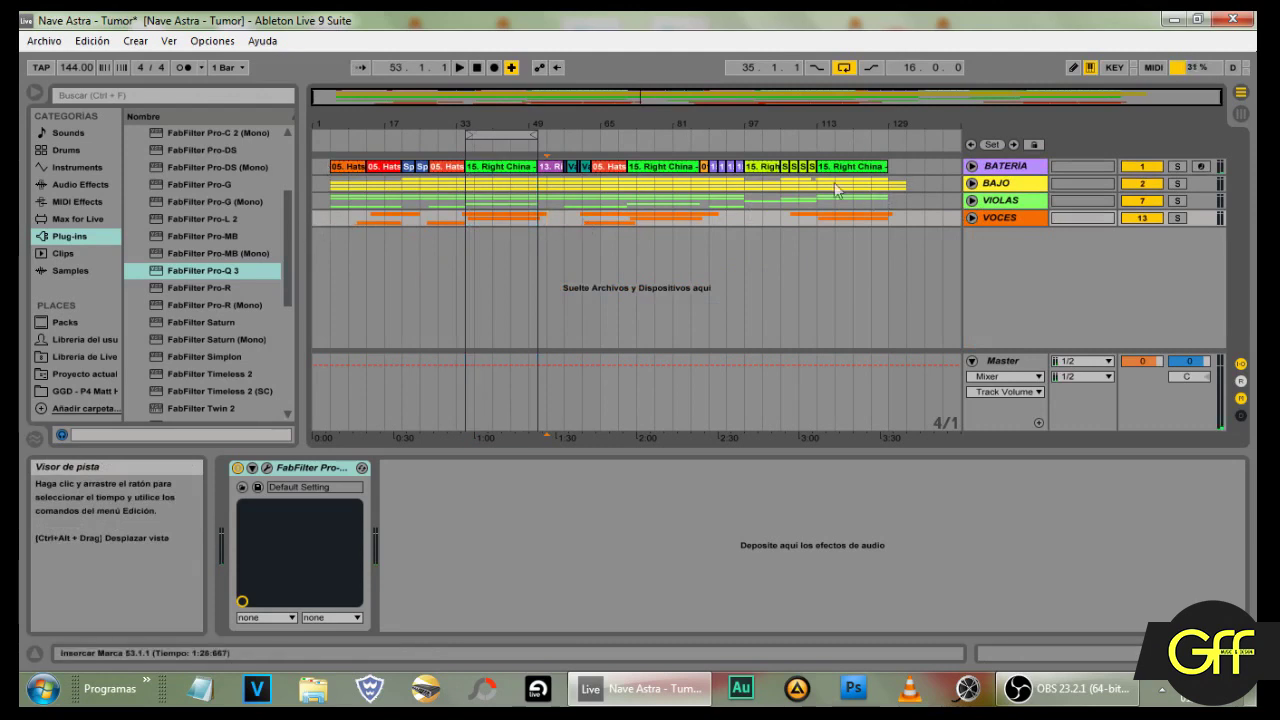
left_click(750, 217)
left_click(971, 218)
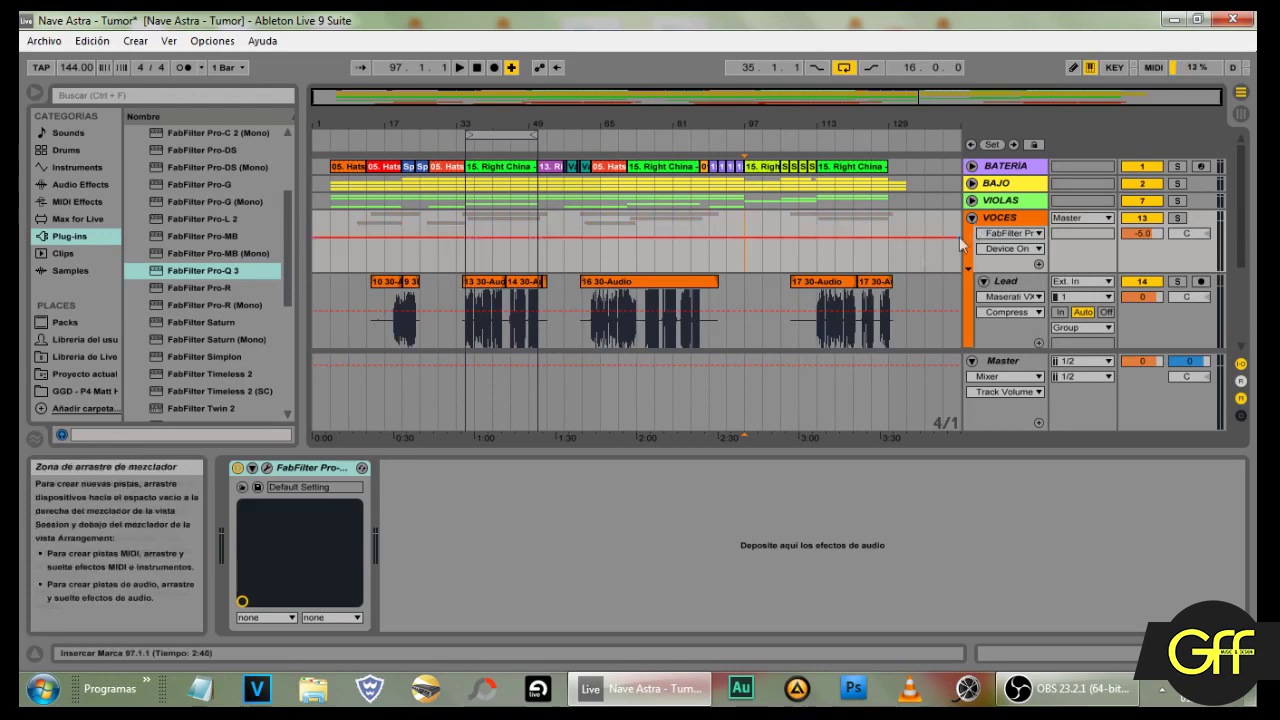
Step: Place the playback start at bar 13 on the NIN vocal track and play the full mix from there
scroll(441, 268, "down", 3)
scroll(441, 268, "down", 3)
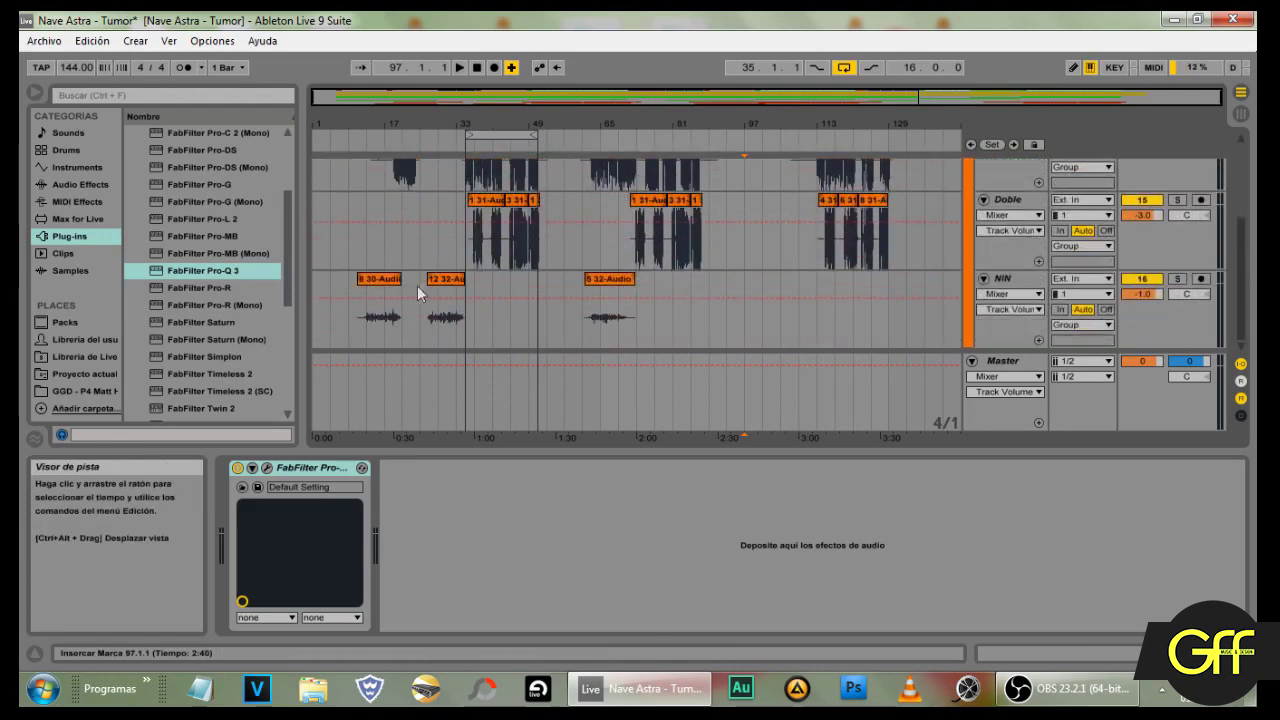
left_click(390, 330)
scroll(405, 314, "up", 5)
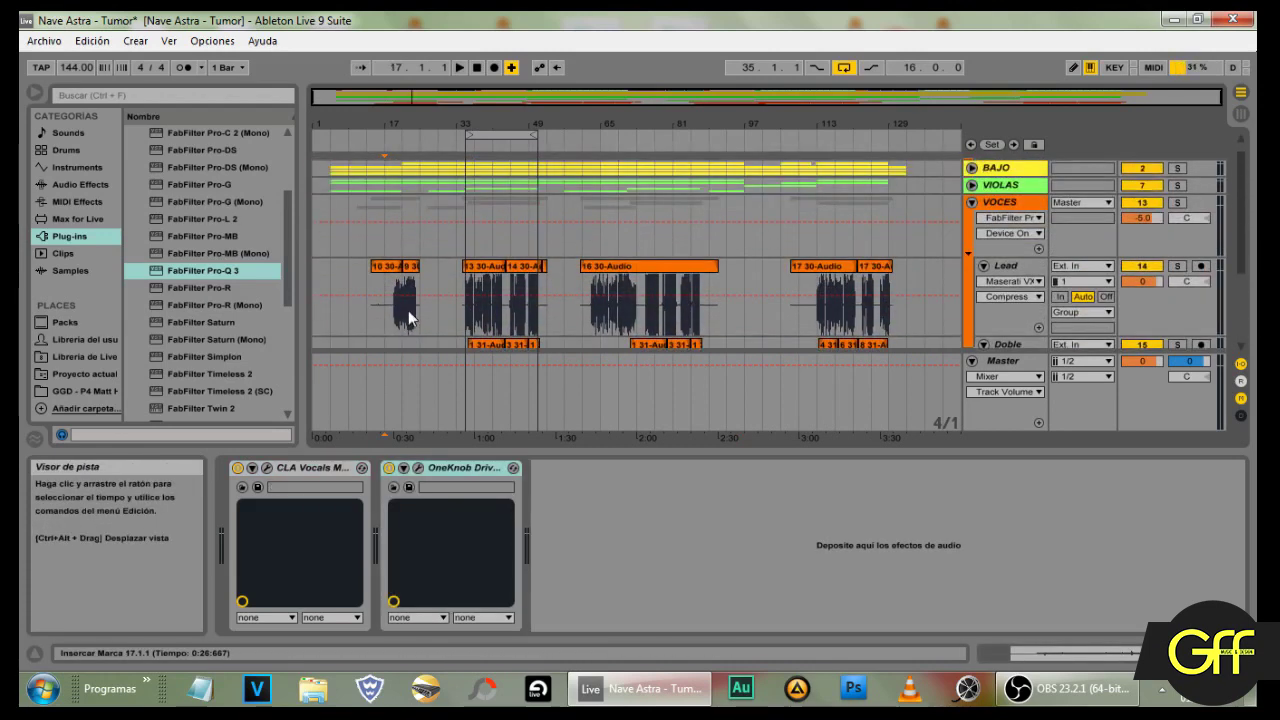
scroll(408, 310, "down", 5)
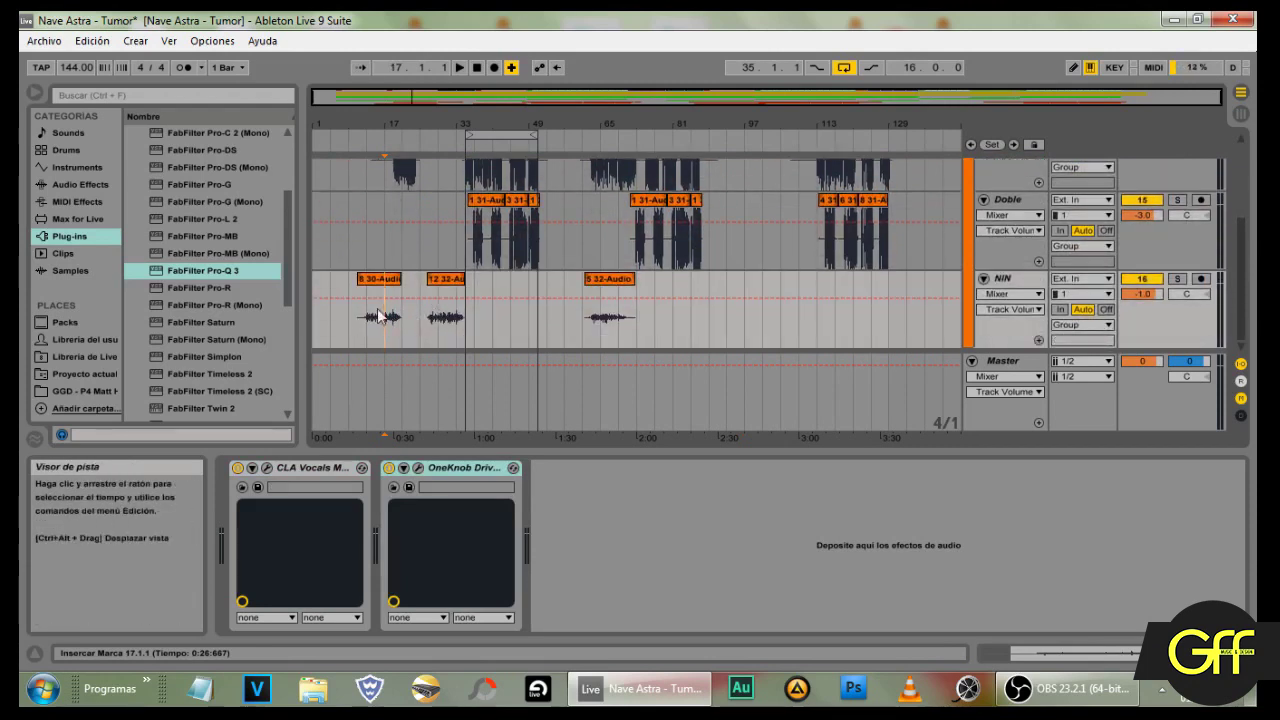
scroll(380, 323, "up", 1)
scroll(378, 323, "down", 1)
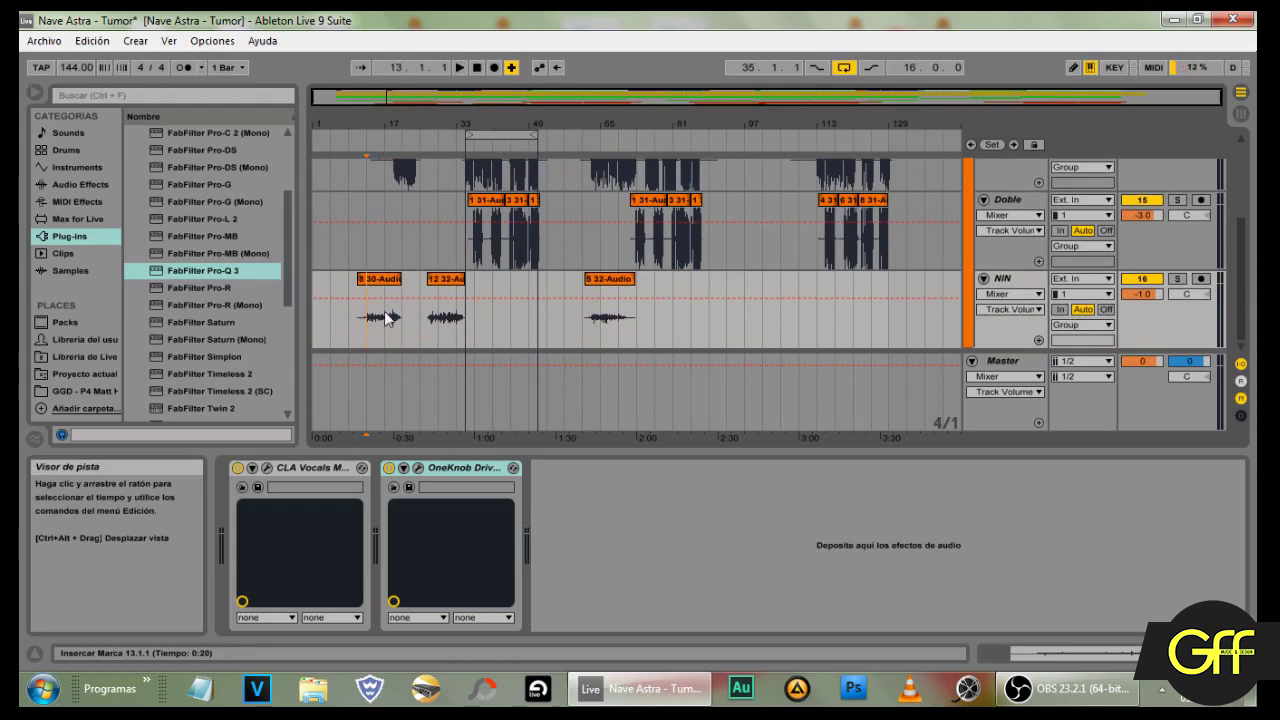
scroll(405, 300, "up", 1)
key("space")
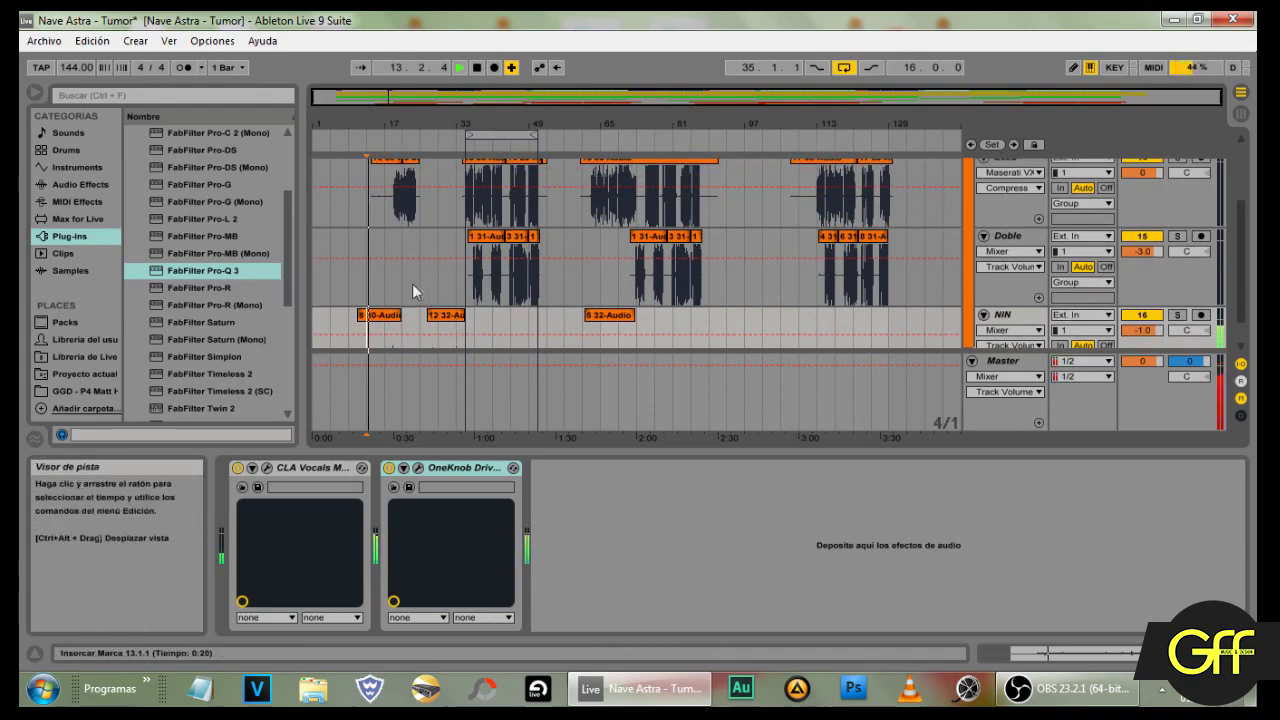
scroll(421, 282, "down", 1)
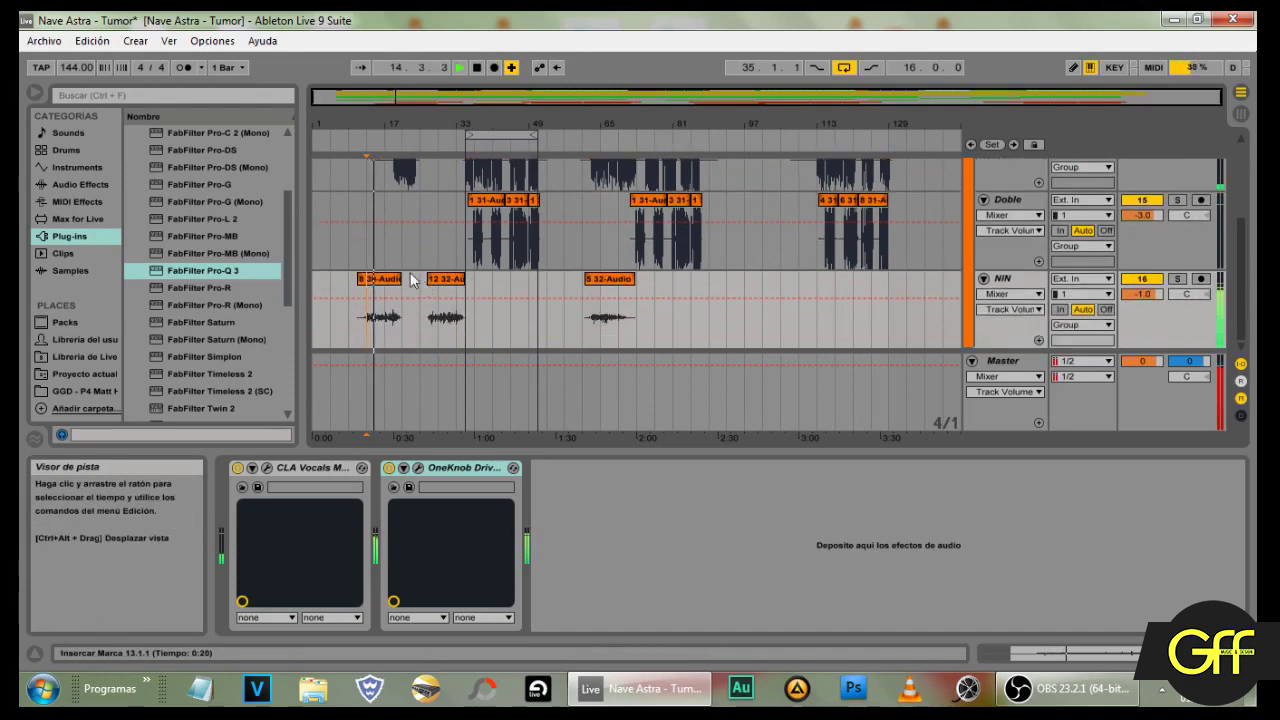
Step: Listen to the Lead vocal soloed from bar 19, stop playback and take the track out of solo
left_click_drag(369, 98, 382, 205)
scroll(643, 306, "up", 3)
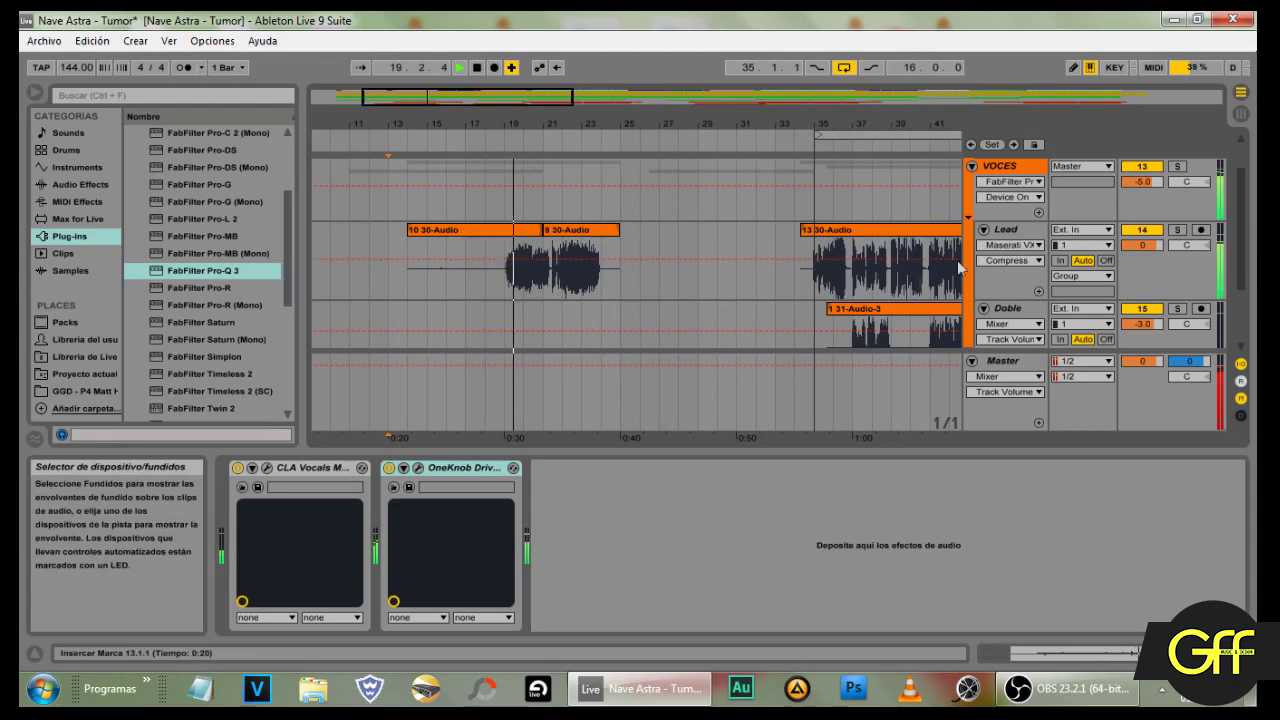
key("space")
left_click(505, 288)
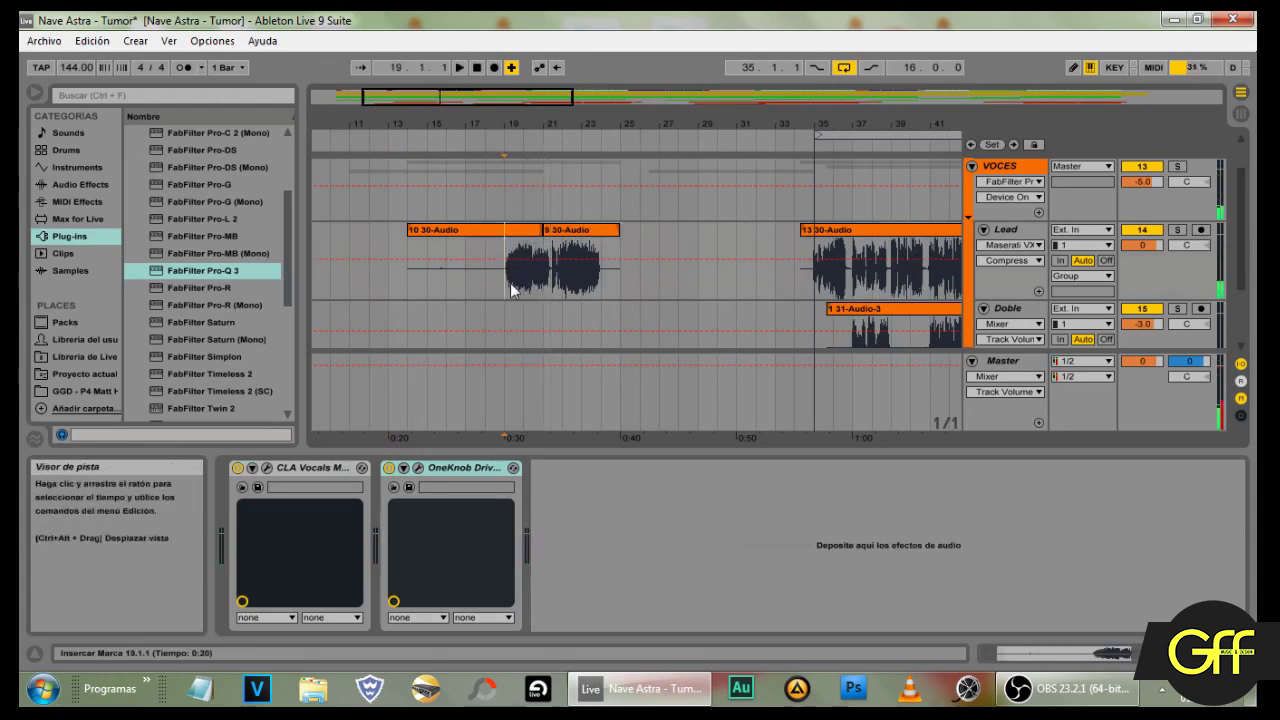
left_click(1180, 231)
key("space")
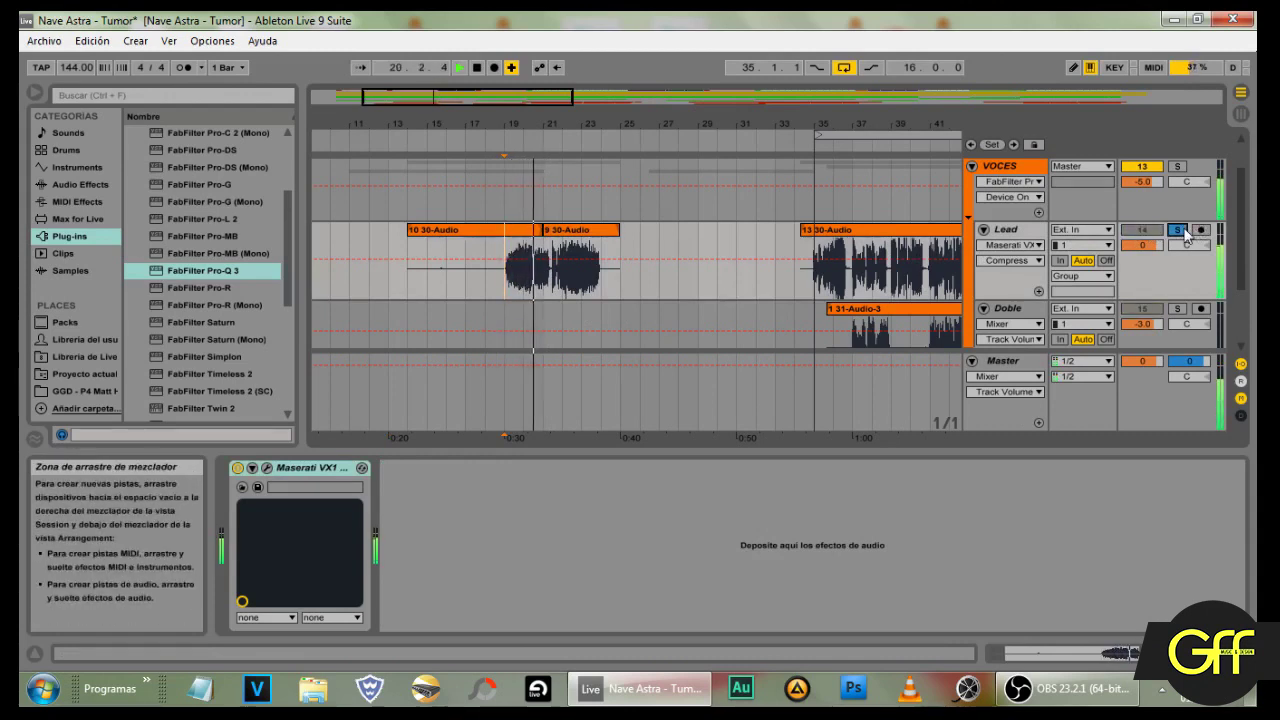
key("space")
left_click(1178, 230)
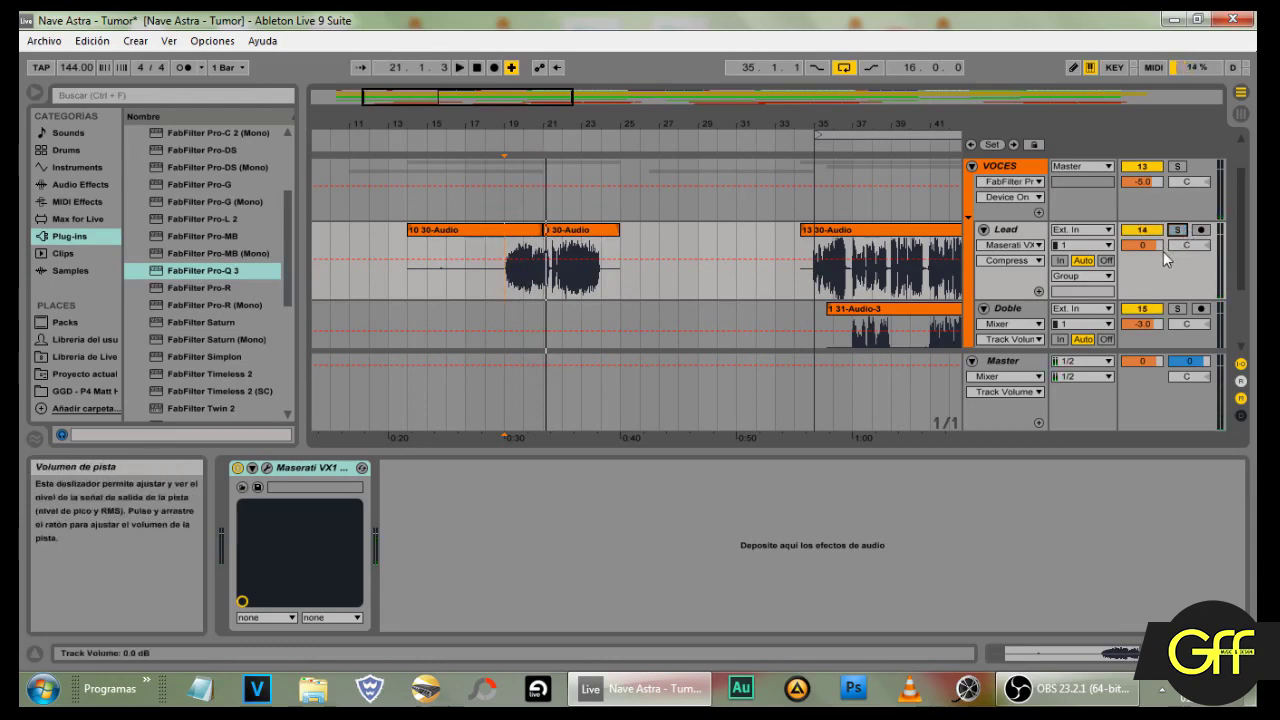
Step: Show the Mixer's Track Volume automation on the Lead track
left_click(1003, 232)
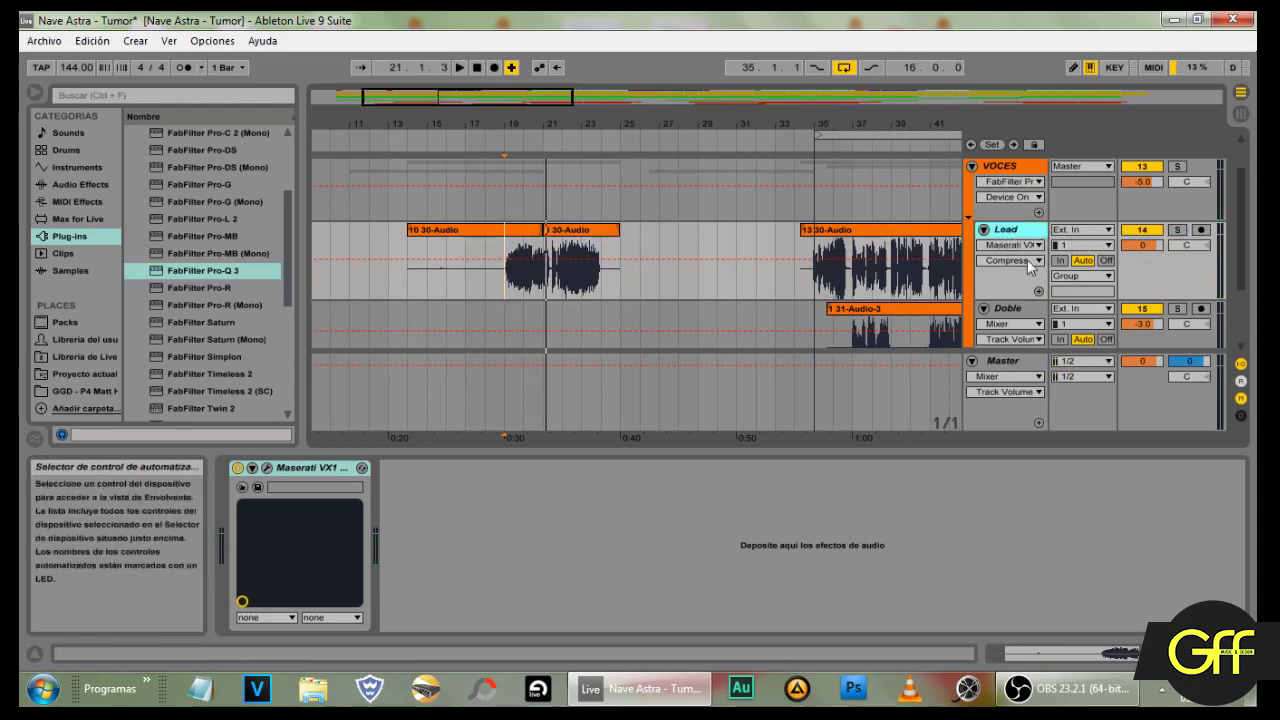
left_click(1010, 244)
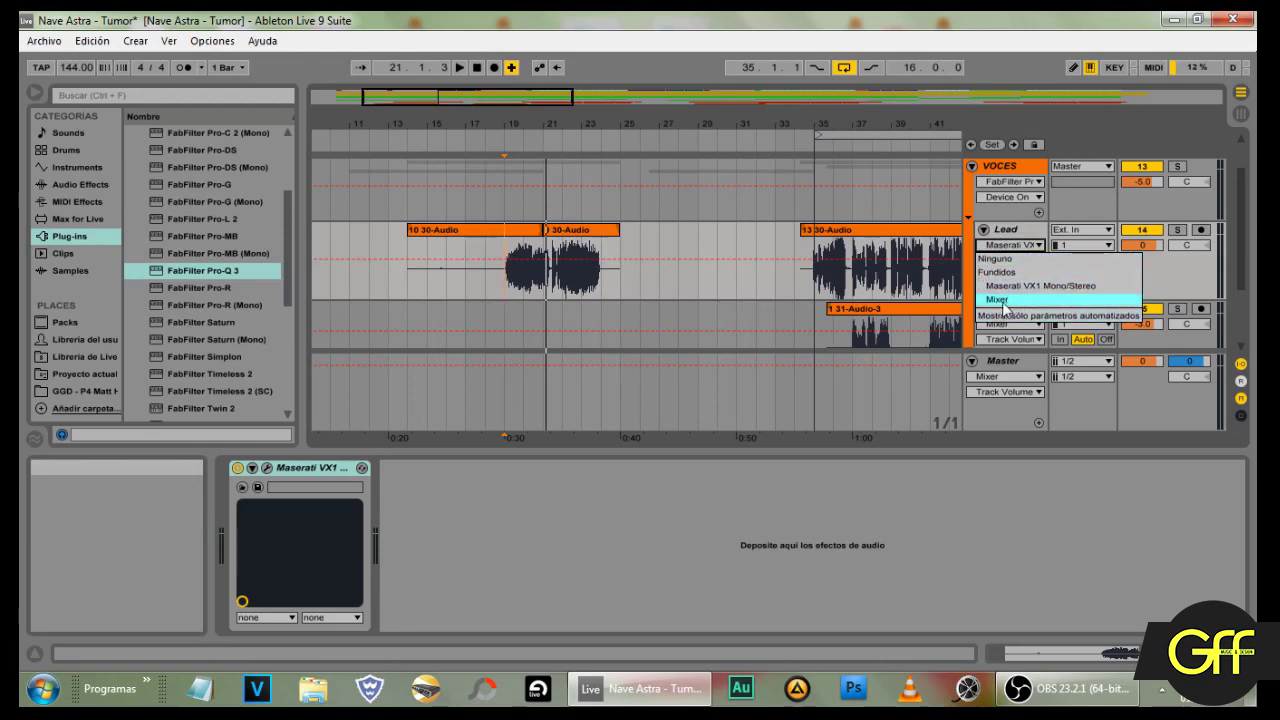
left_click(1000, 300)
left_click(1010, 260)
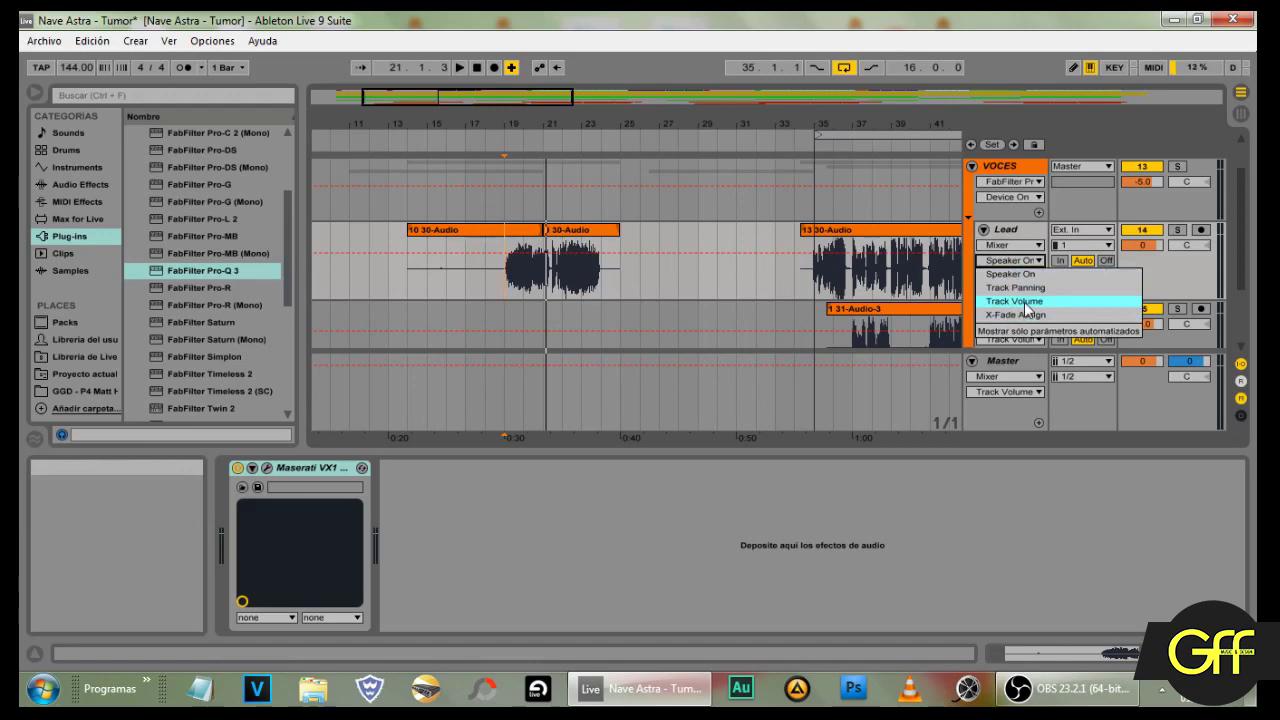
left_click(1025, 303)
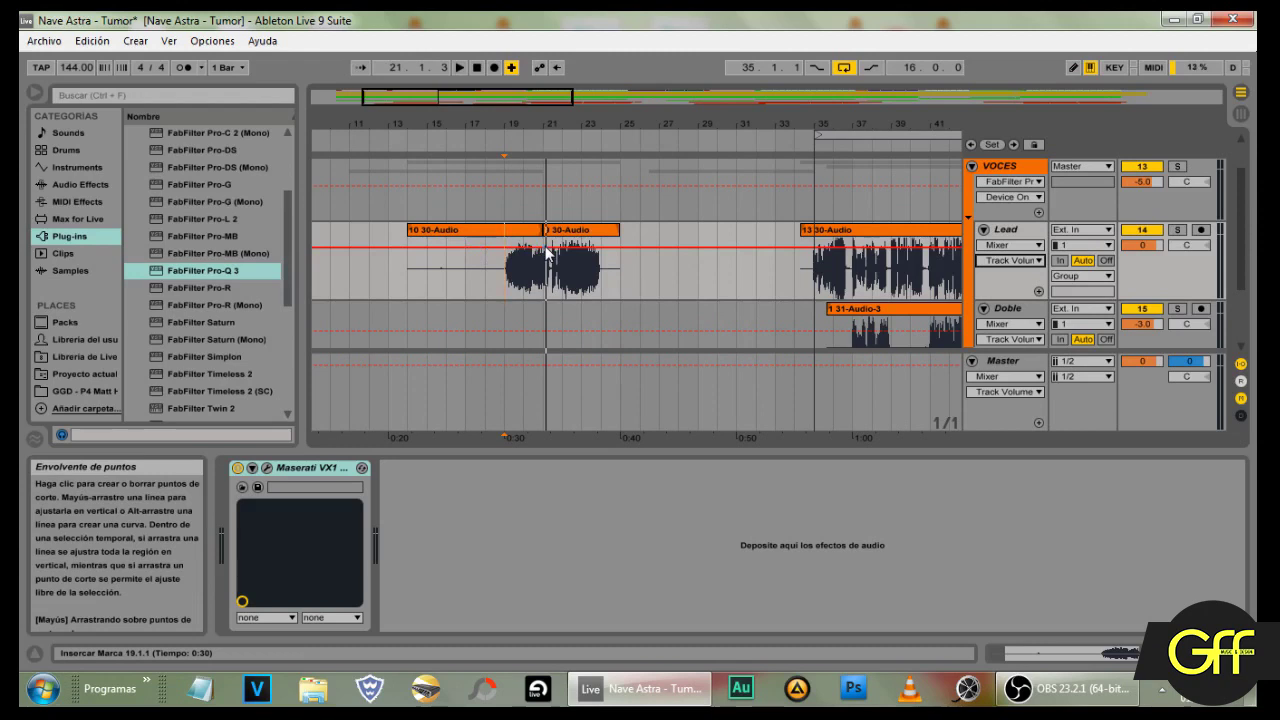
Step: Draw a volume fade-in on the Lead track from -35 dB just before bar 19 to 0 dB at bar 21, and play it from bar 16
left_click(468, 249)
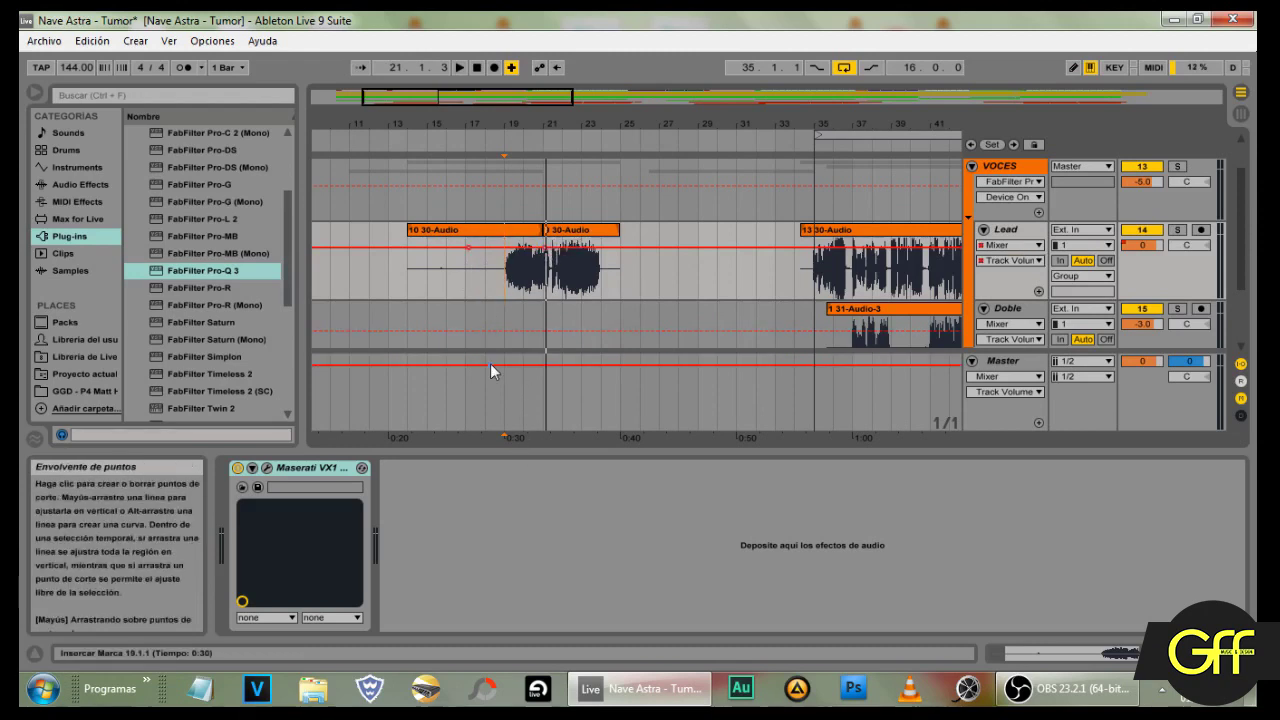
left_click_drag(469, 251, 469, 268)
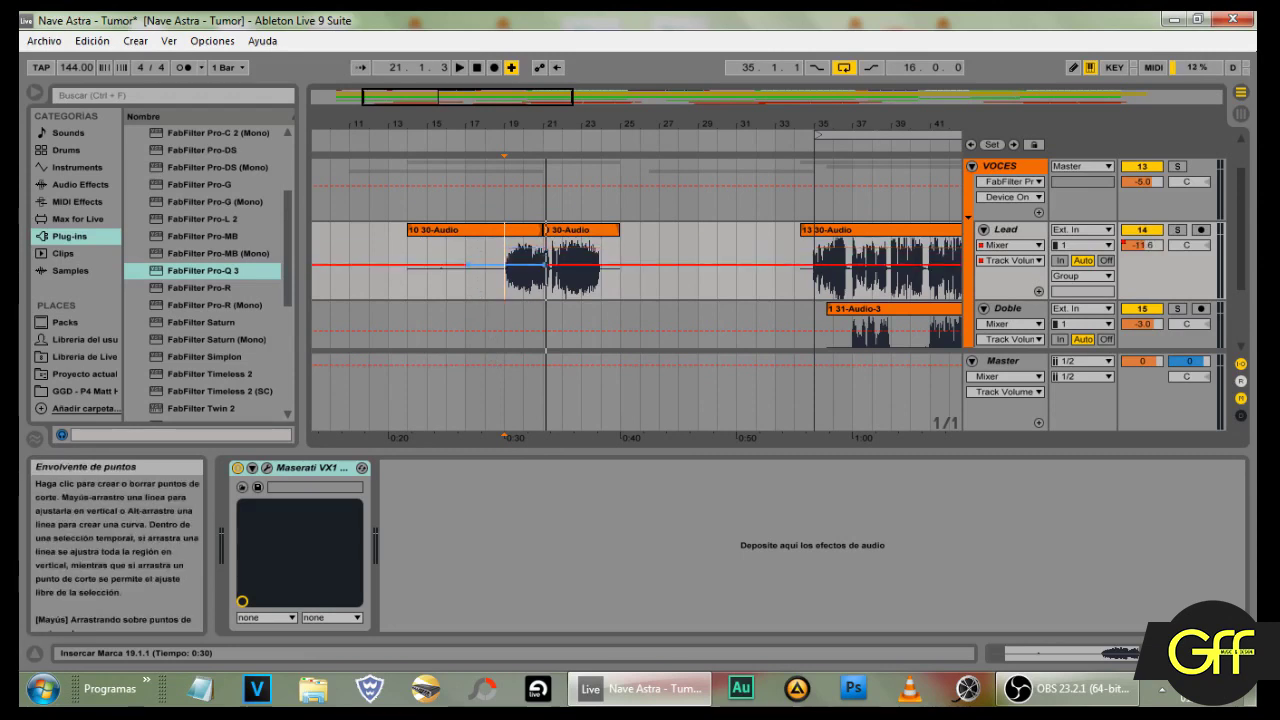
key("ctrl+z")
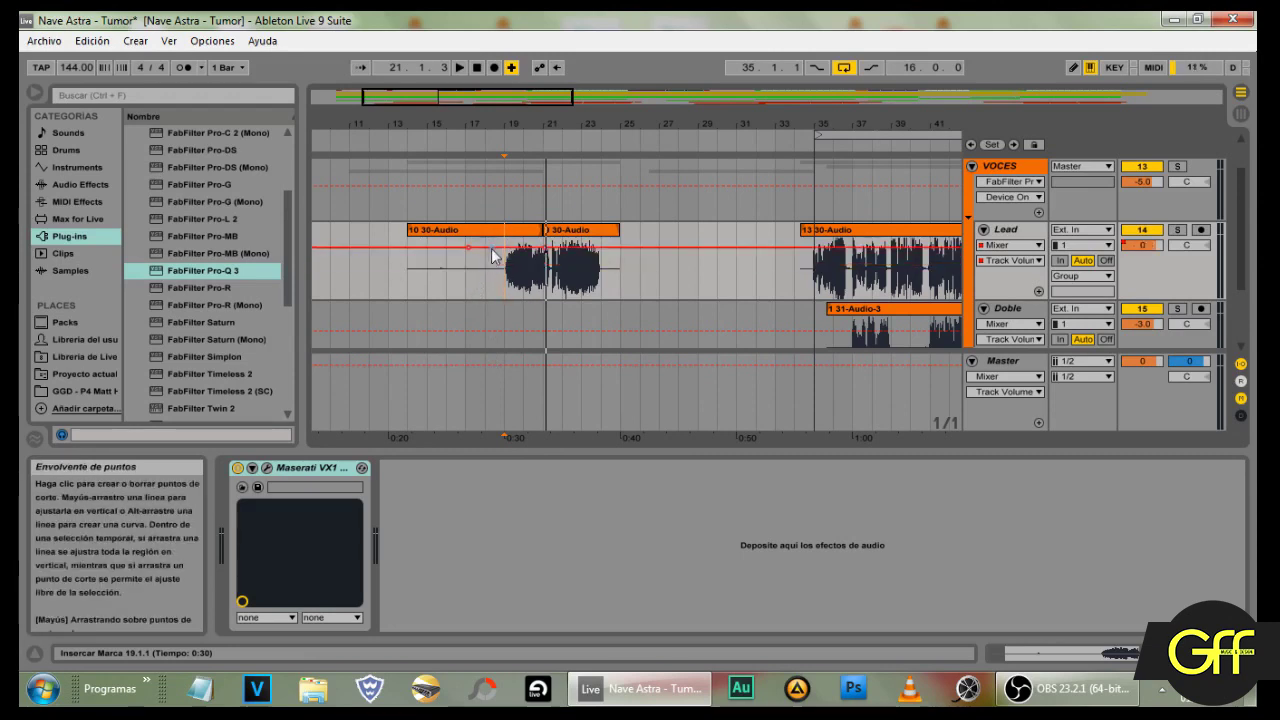
left_click(453, 247)
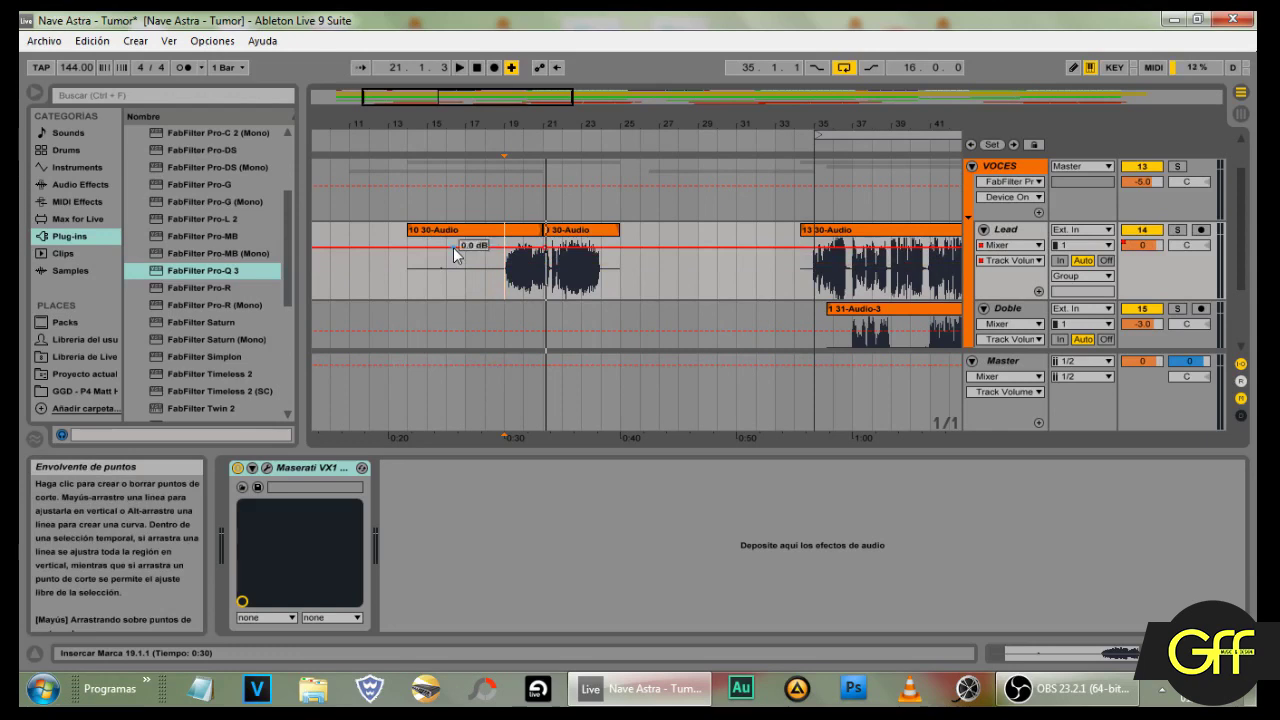
left_click_drag(469, 253, 505, 295)
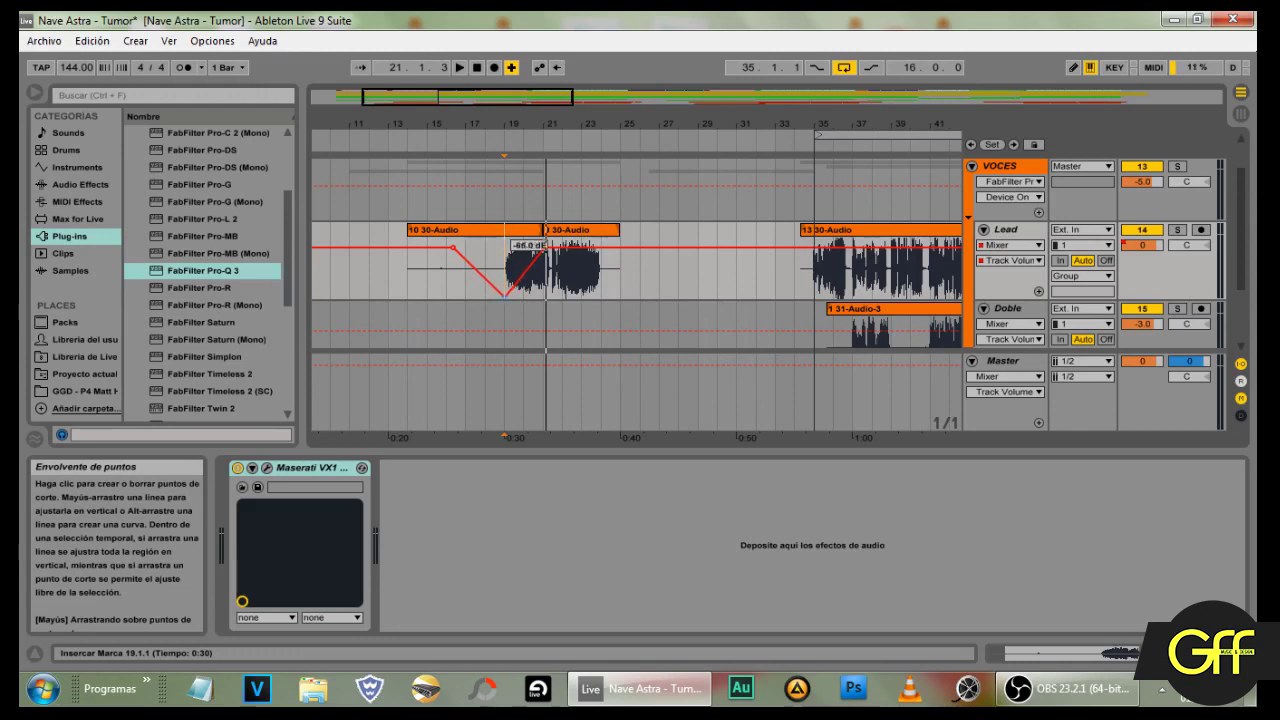
left_click_drag(505, 288, 500, 285)
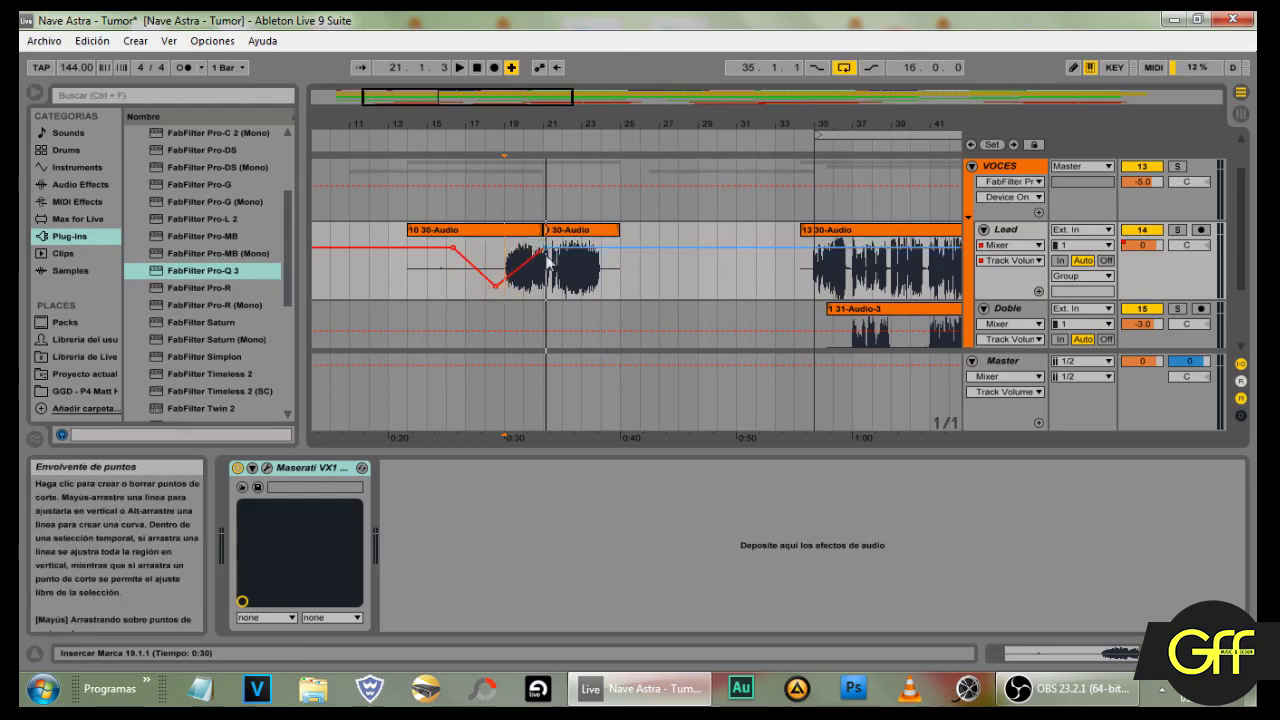
left_click(451, 249)
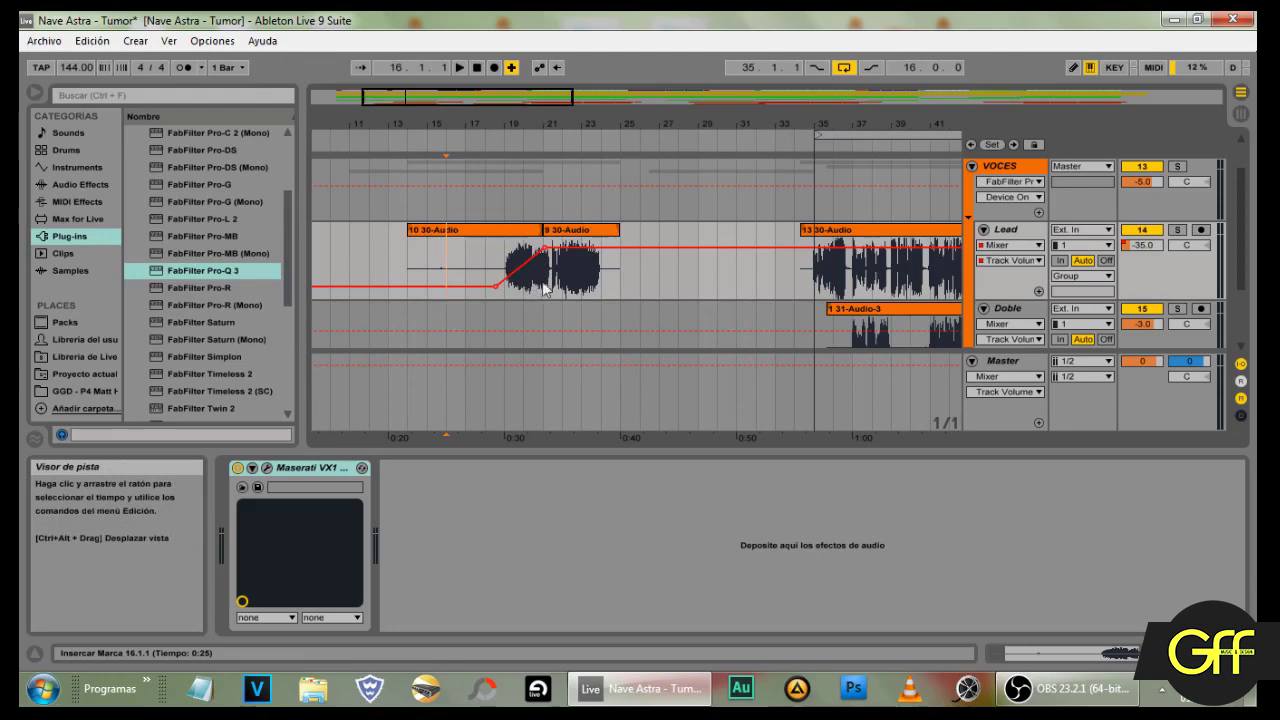
key("space")
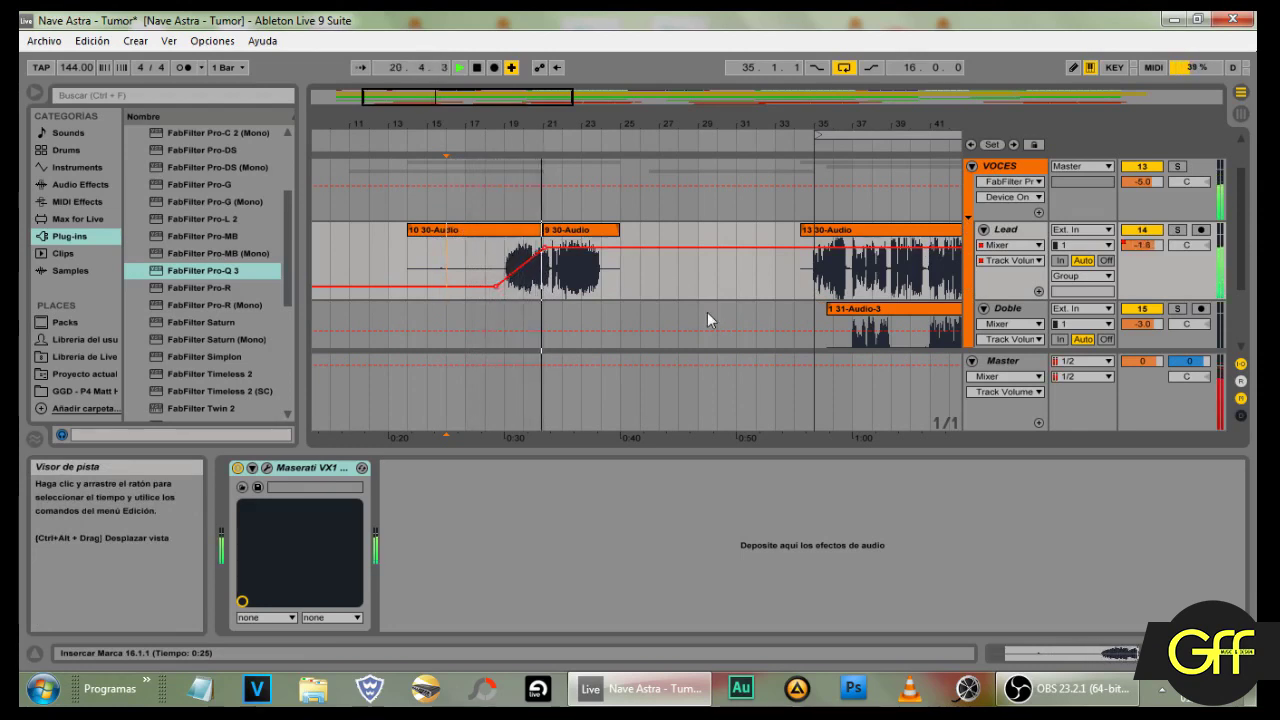
Step: Raise the start of the Lead volume fade-in to -16.4 dB and play the passage from bar 18
left_click_drag(497, 287, 500, 271)
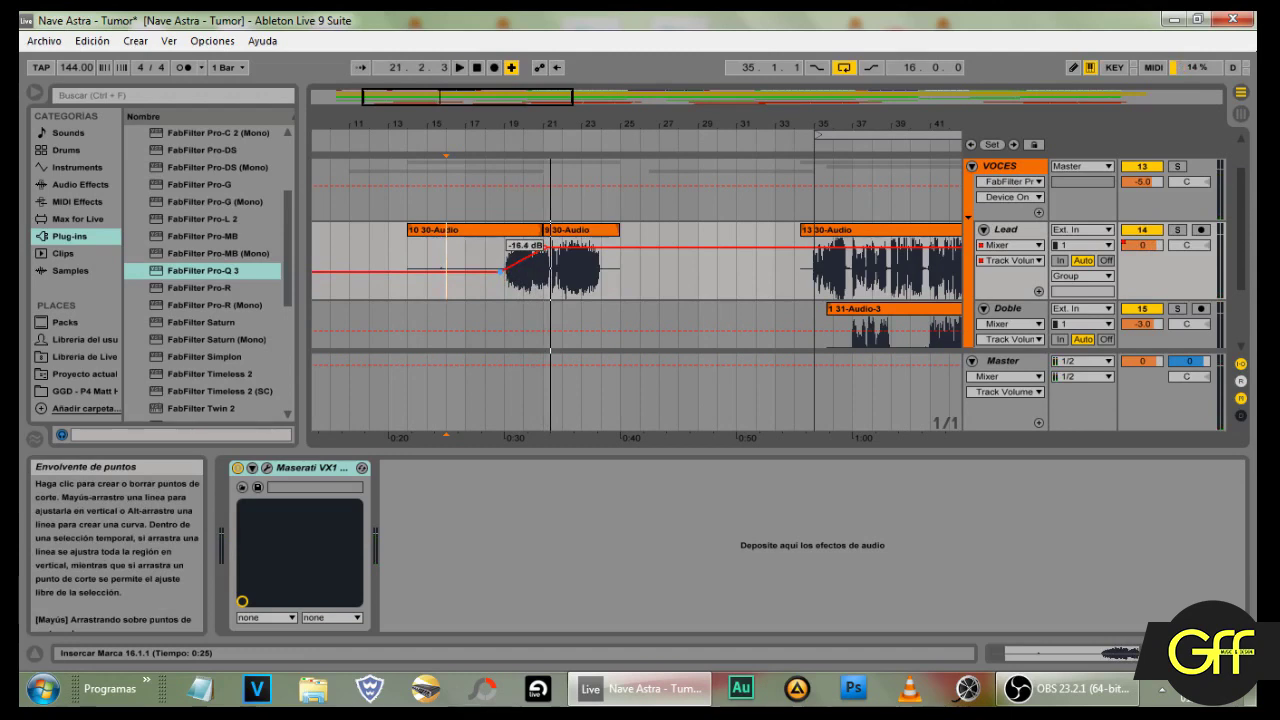
left_click(488, 269)
key("space")
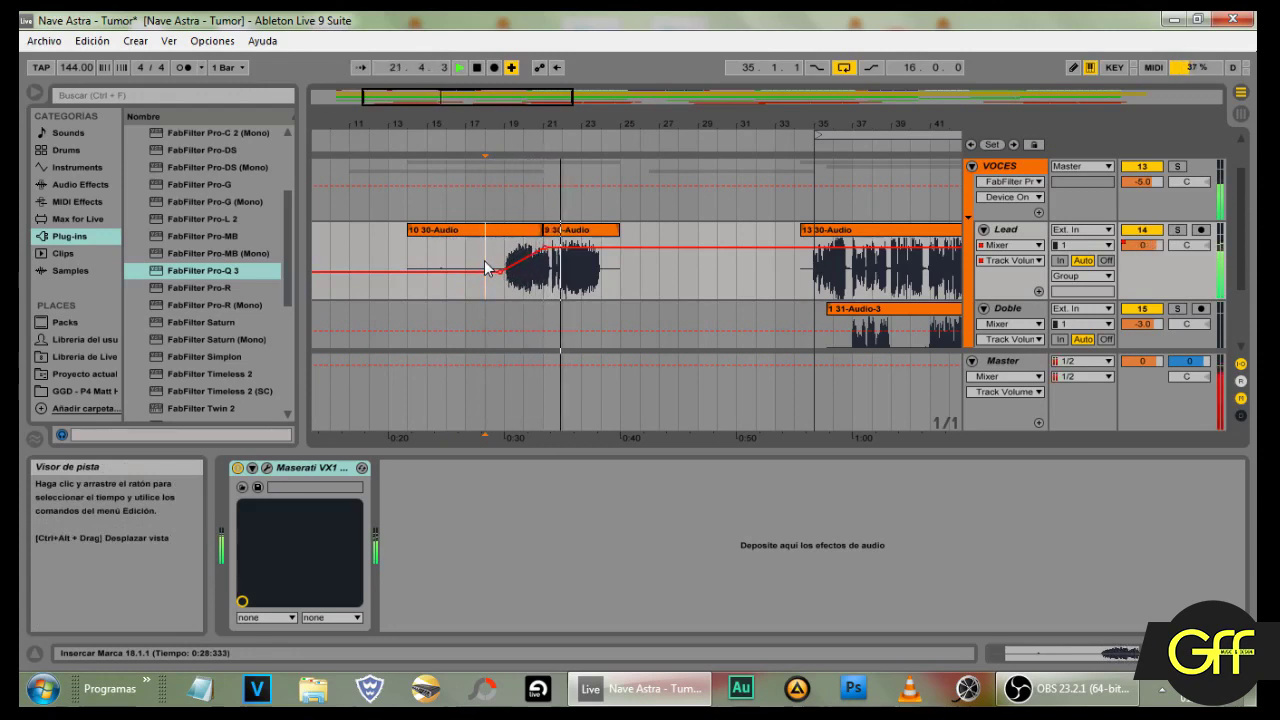
key("space")
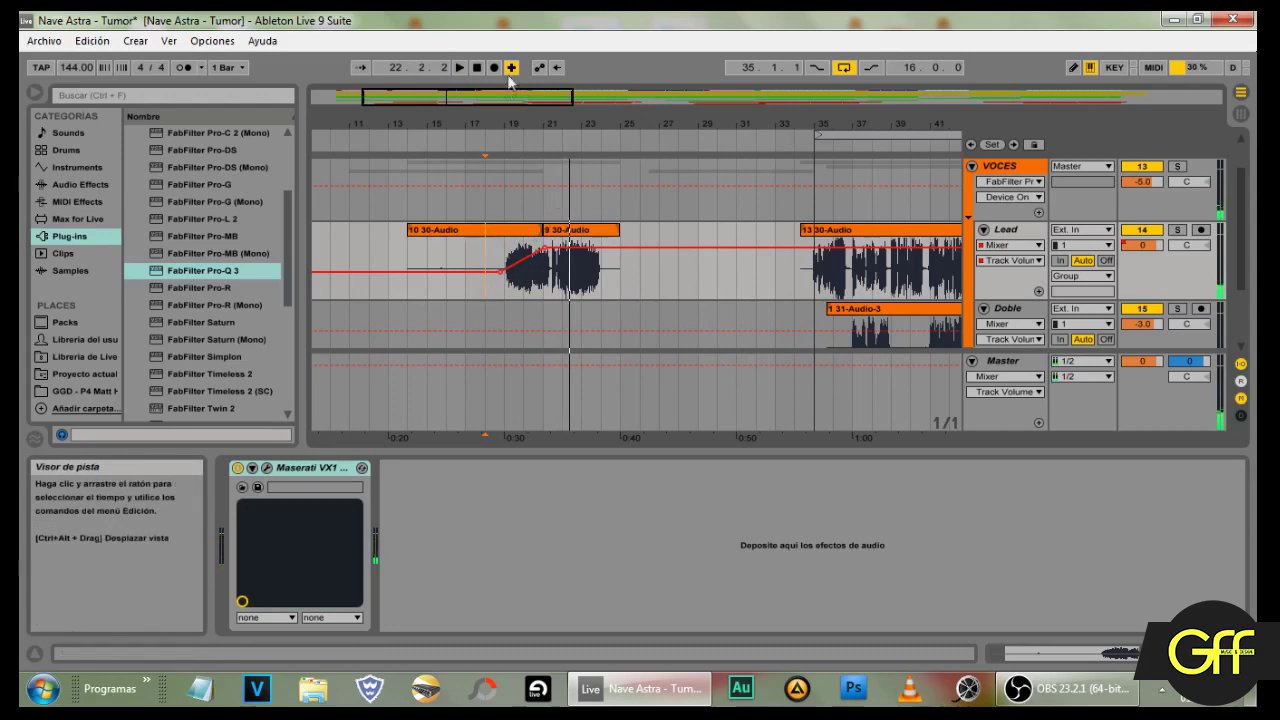
Step: End the Lead fade-in at 6.0 dB just before bar 21, drop it straight back to 0 dB, and play from bar 19
left_click_drag(511, 97, 455, 97)
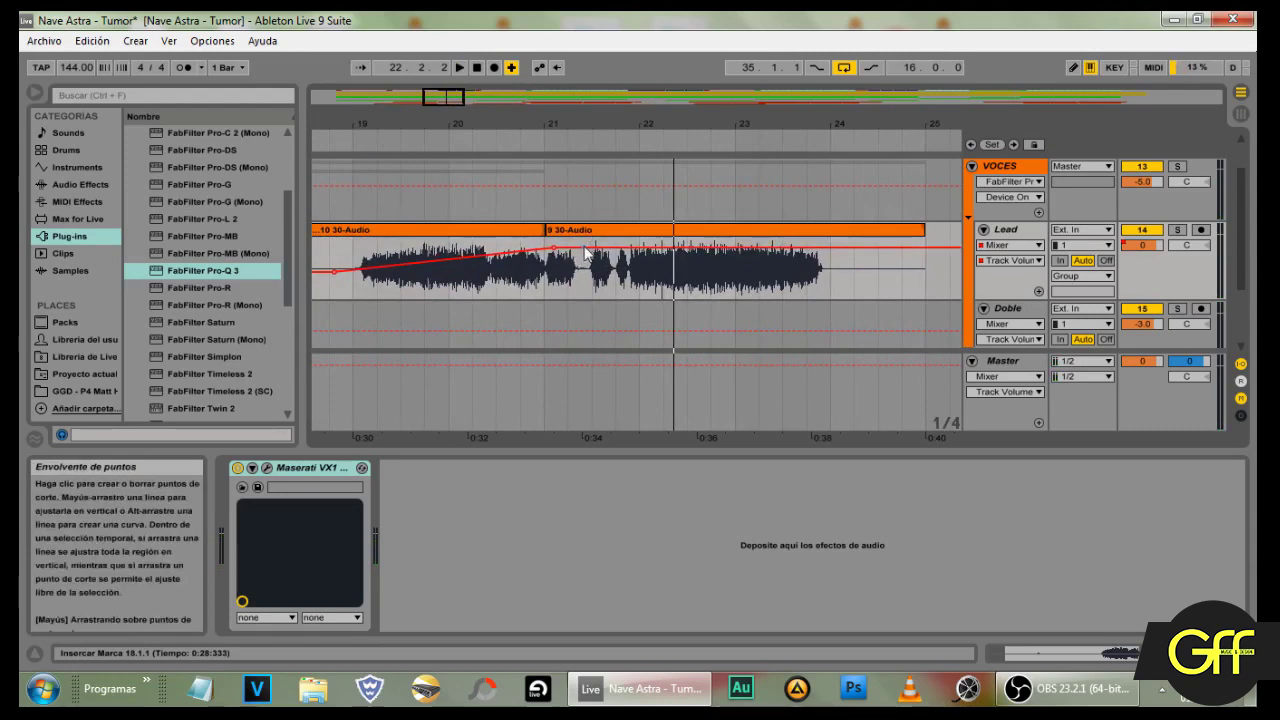
mouse_move(555, 253)
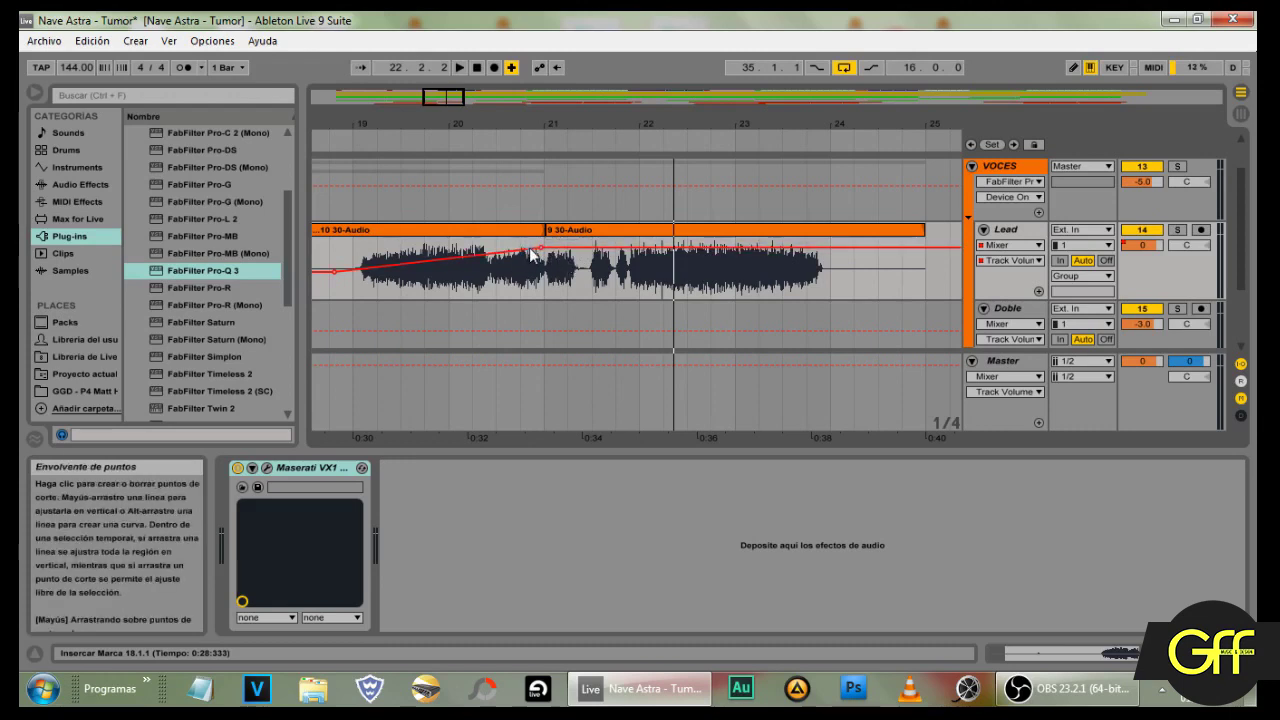
left_click_drag(522, 246, 540, 241)
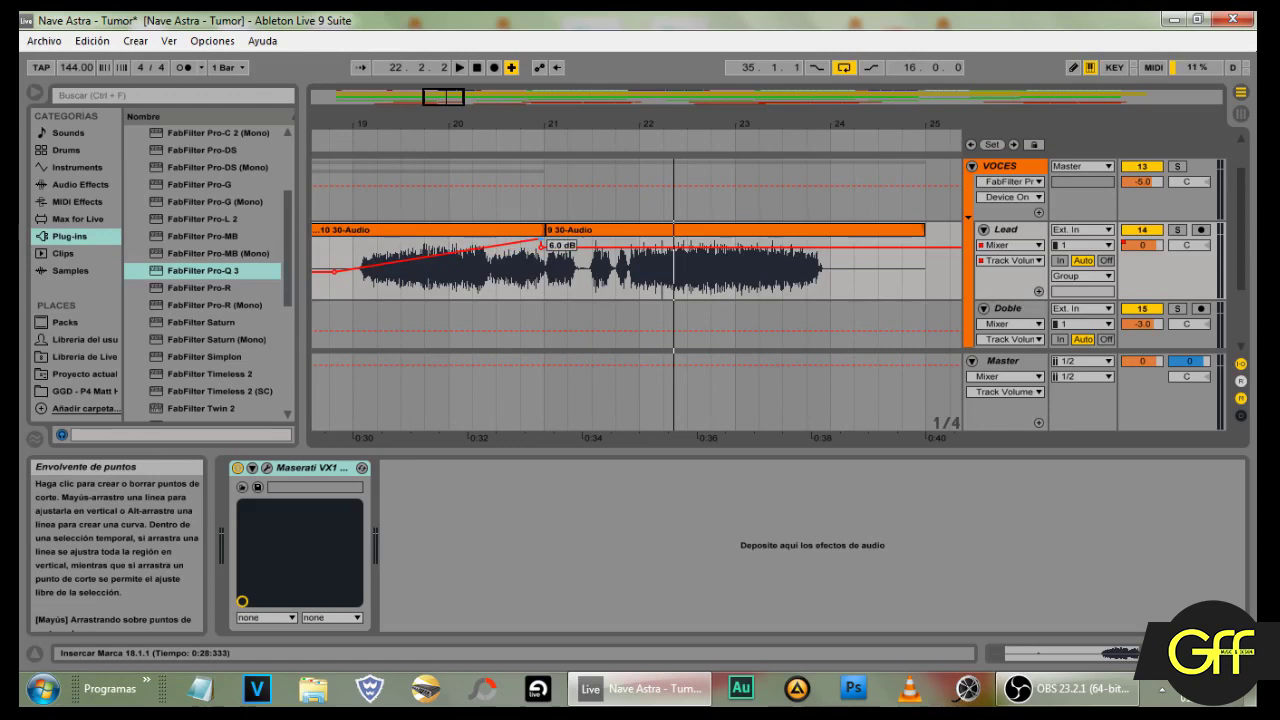
left_click(356, 285)
key("space")
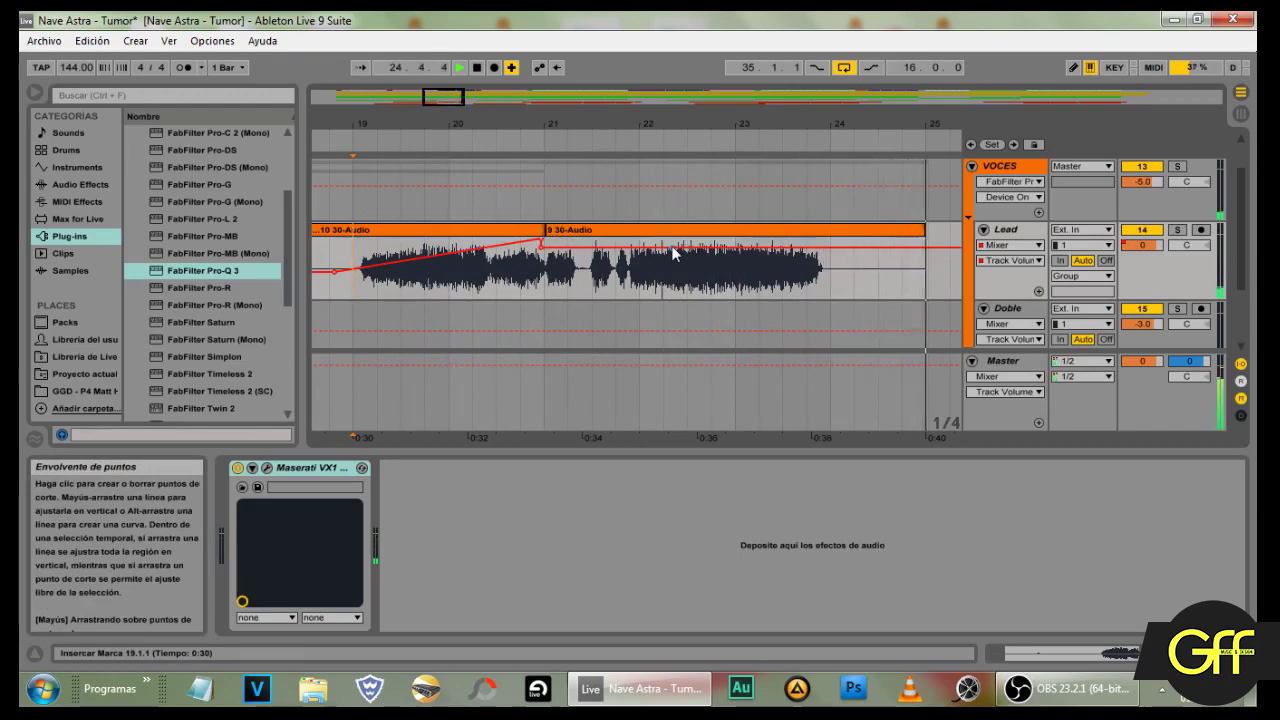
Step: Stop playback, show the full arrangement and collapse the VOCES group
left_click_drag(449, 100, 838, 99)
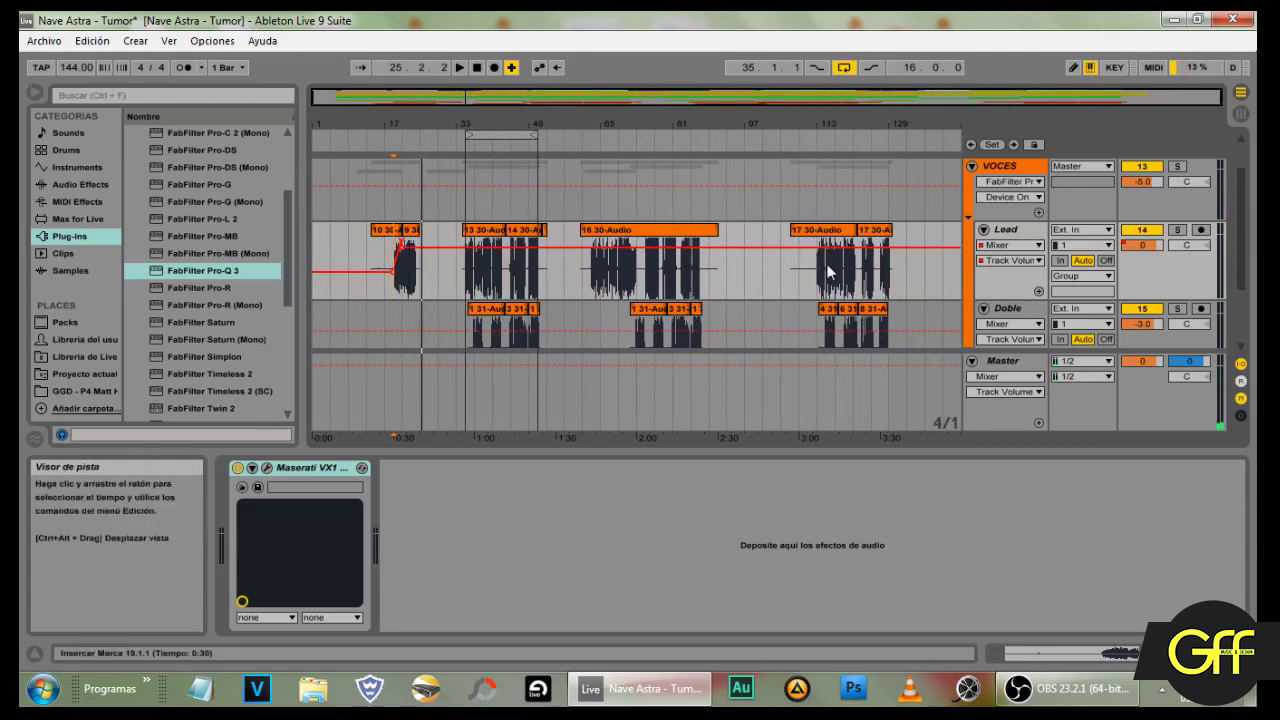
scroll(822, 283, "up", 1)
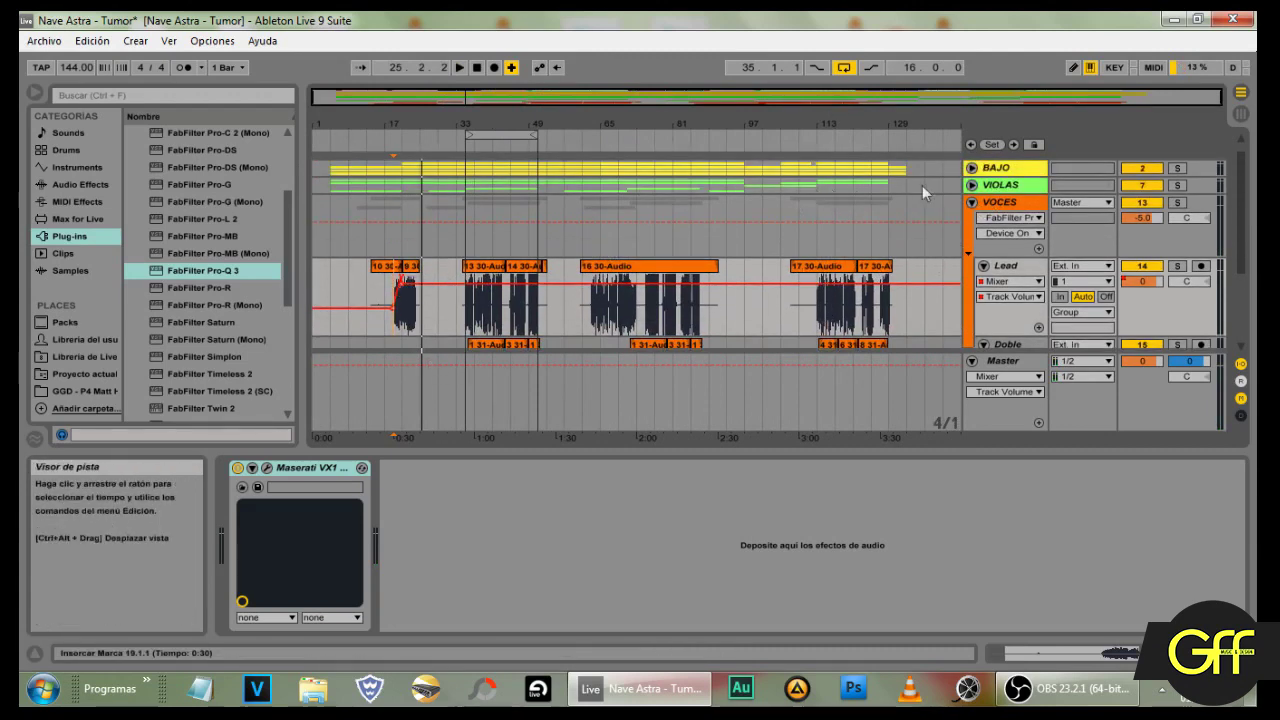
left_click(971, 204)
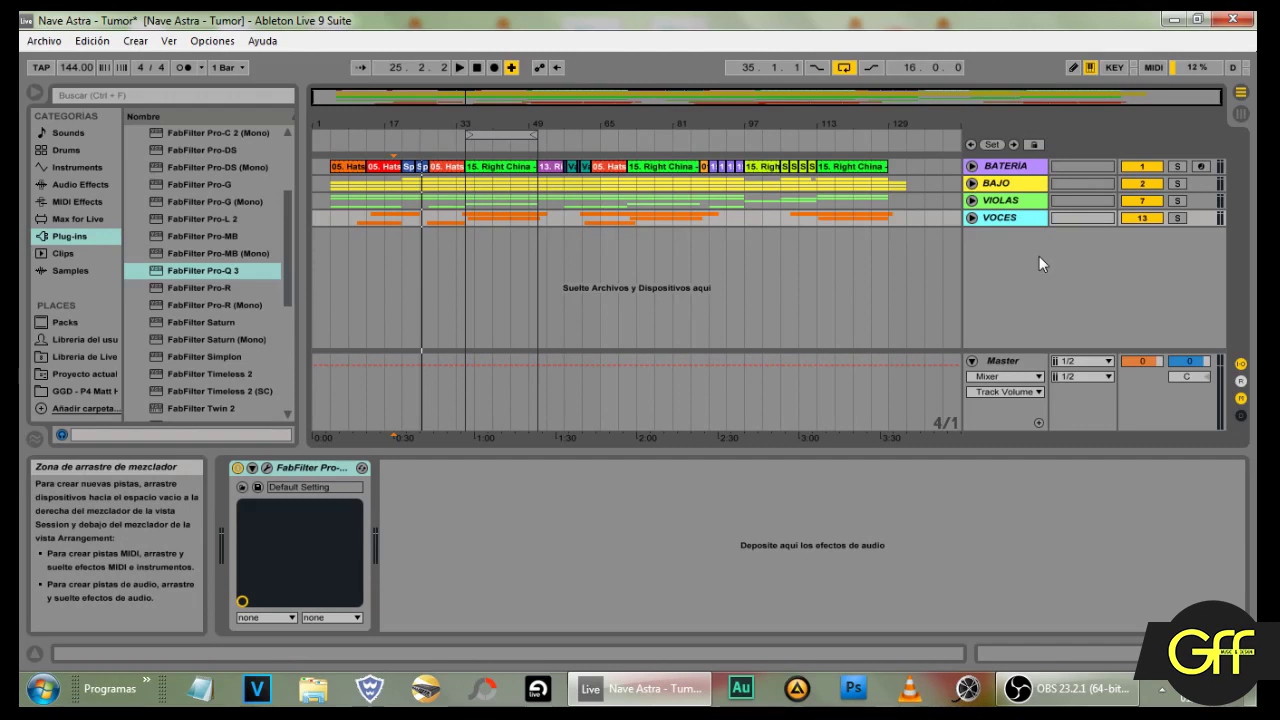
Step: Load the L2 Stereo limiter from the WaveShell-VST 9.2_x64 plug-ins onto the Master track and move its window below the tracks
left_click(1015, 368)
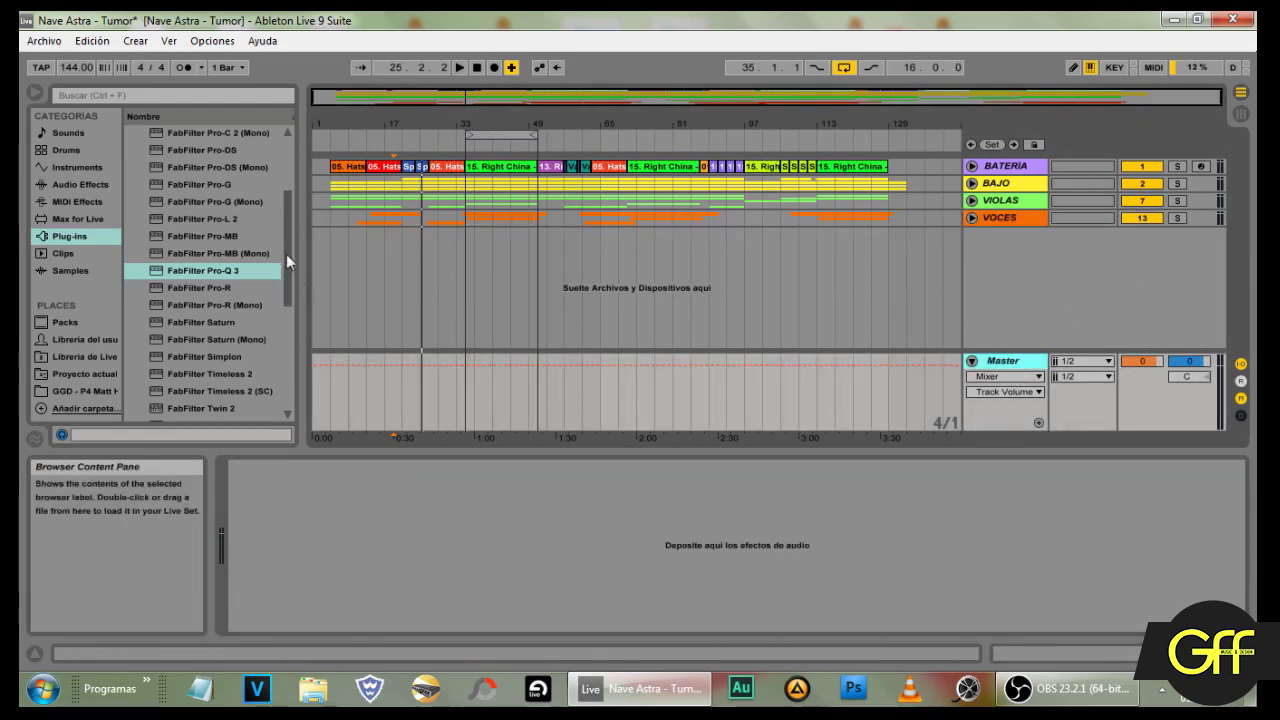
left_click_drag(286, 254, 106, 177)
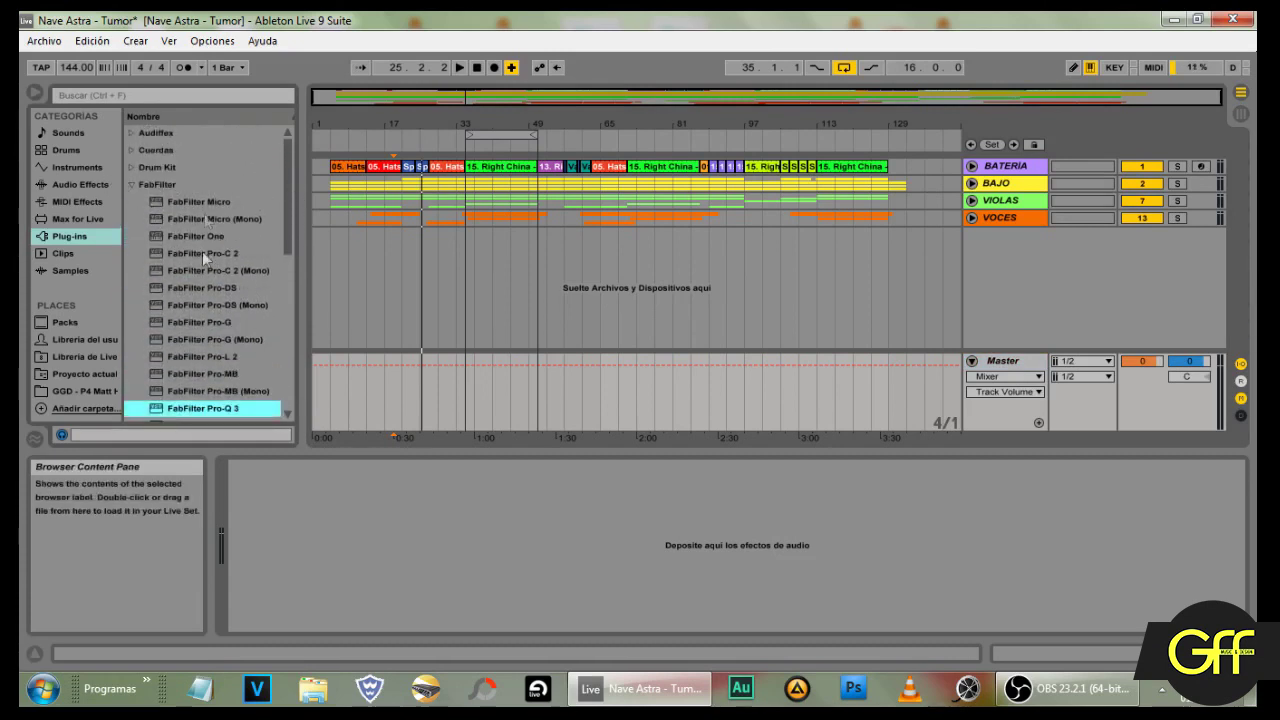
left_click(224, 358)
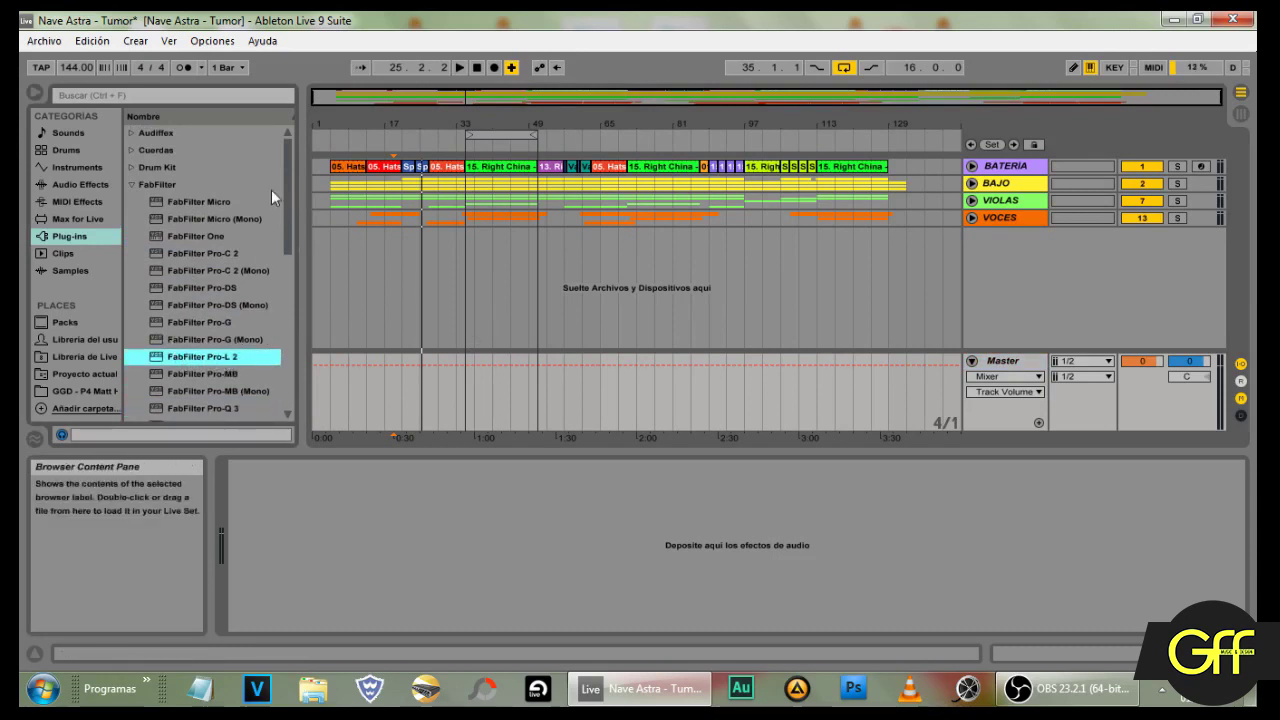
left_click(133, 184)
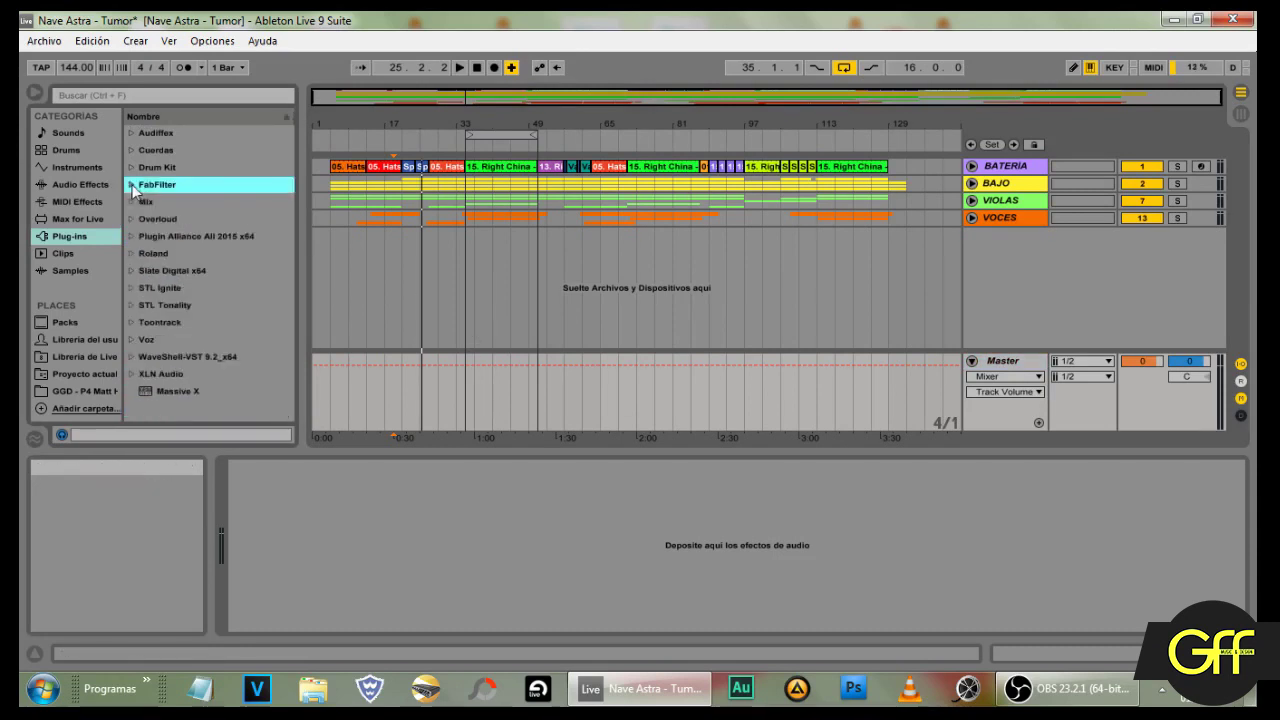
left_click(131, 357)
left_click_drag(288, 140, 298, 254)
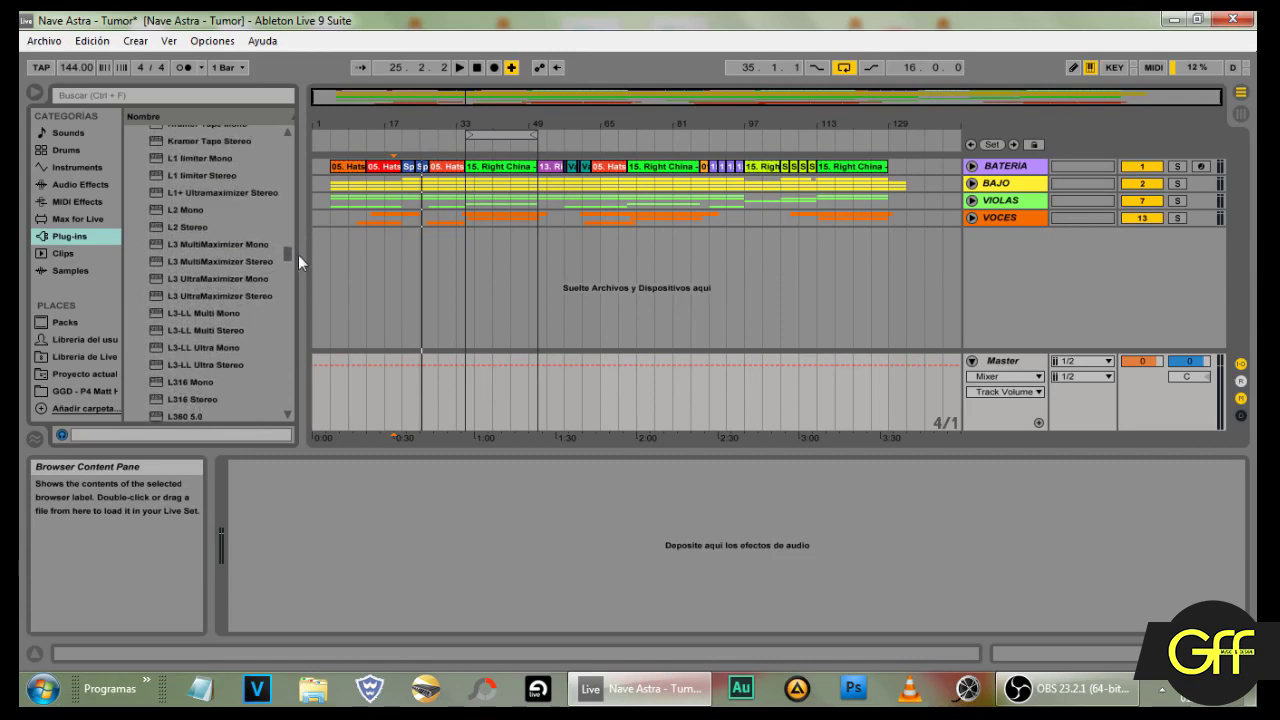
left_click_drag(184, 228, 520, 528)
left_click_drag(257, 147, 527, 170)
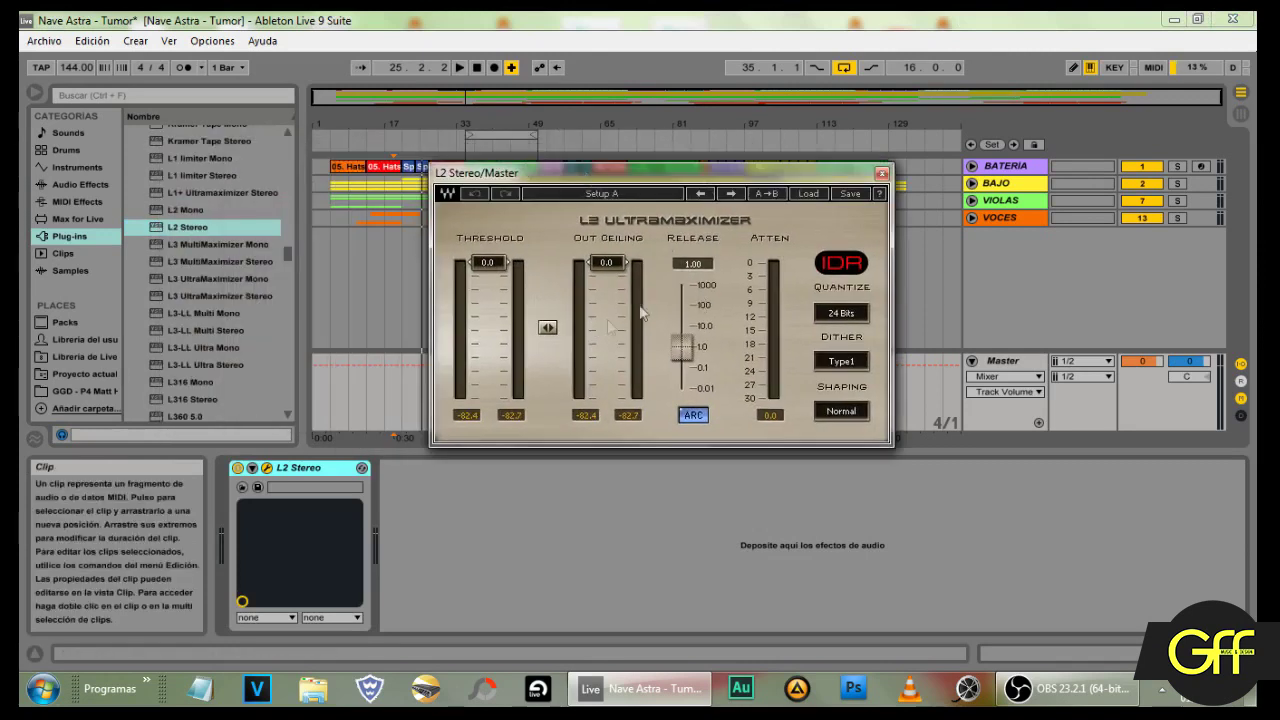
left_click_drag(718, 175, 722, 338)
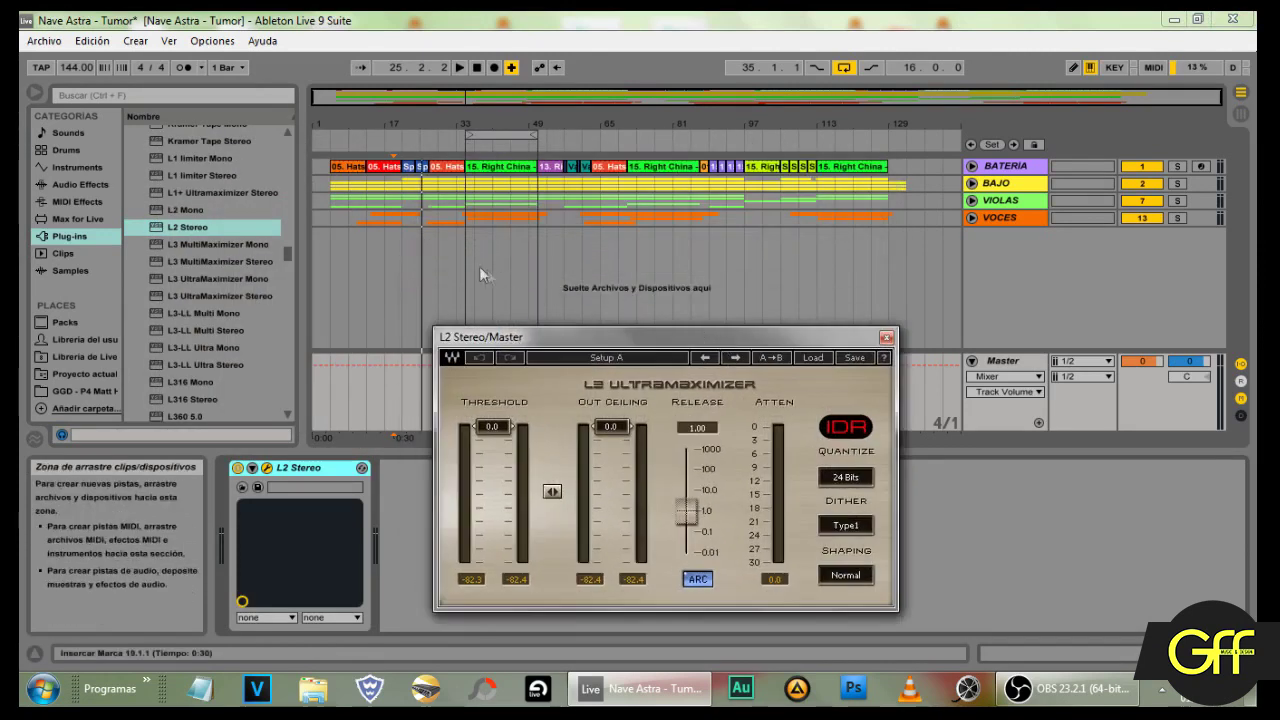
Step: Place the playback start at bar 33, reselect the Master track and move the L2 Stereo window clear of its device
left_click(466, 242)
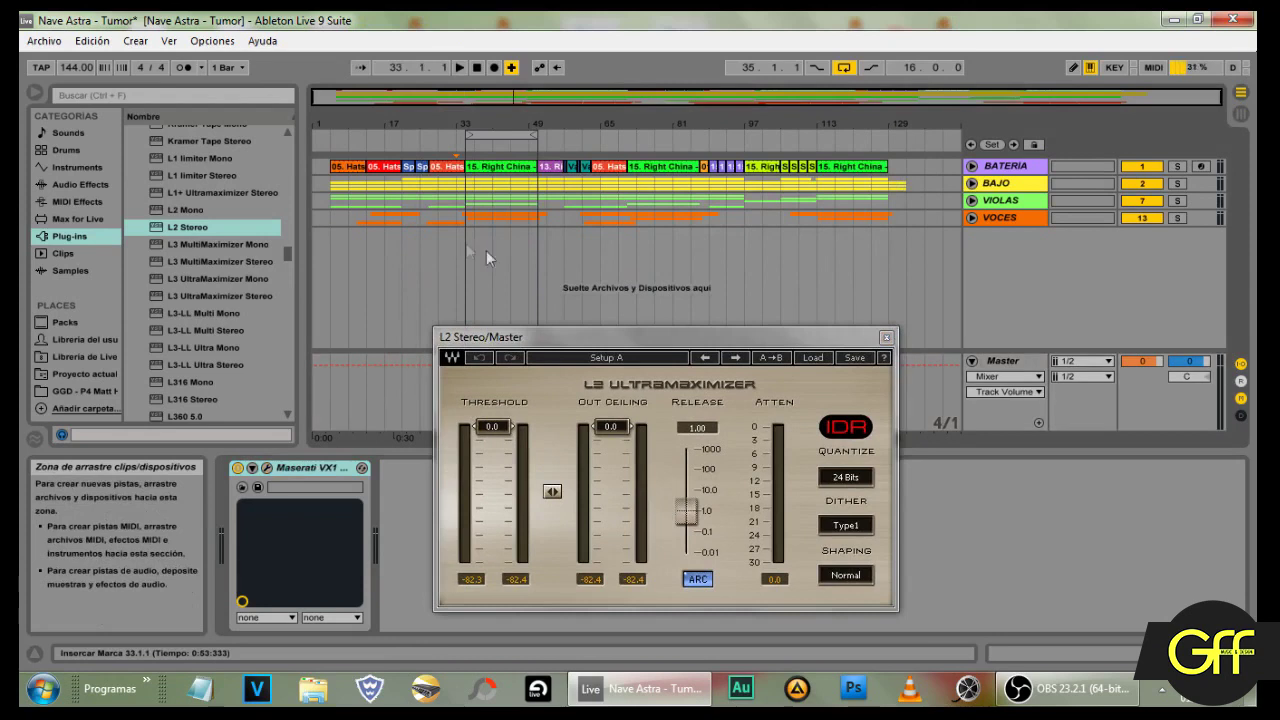
left_click(1025, 364)
left_click(1025, 365)
left_click_drag(541, 340, 627, 340)
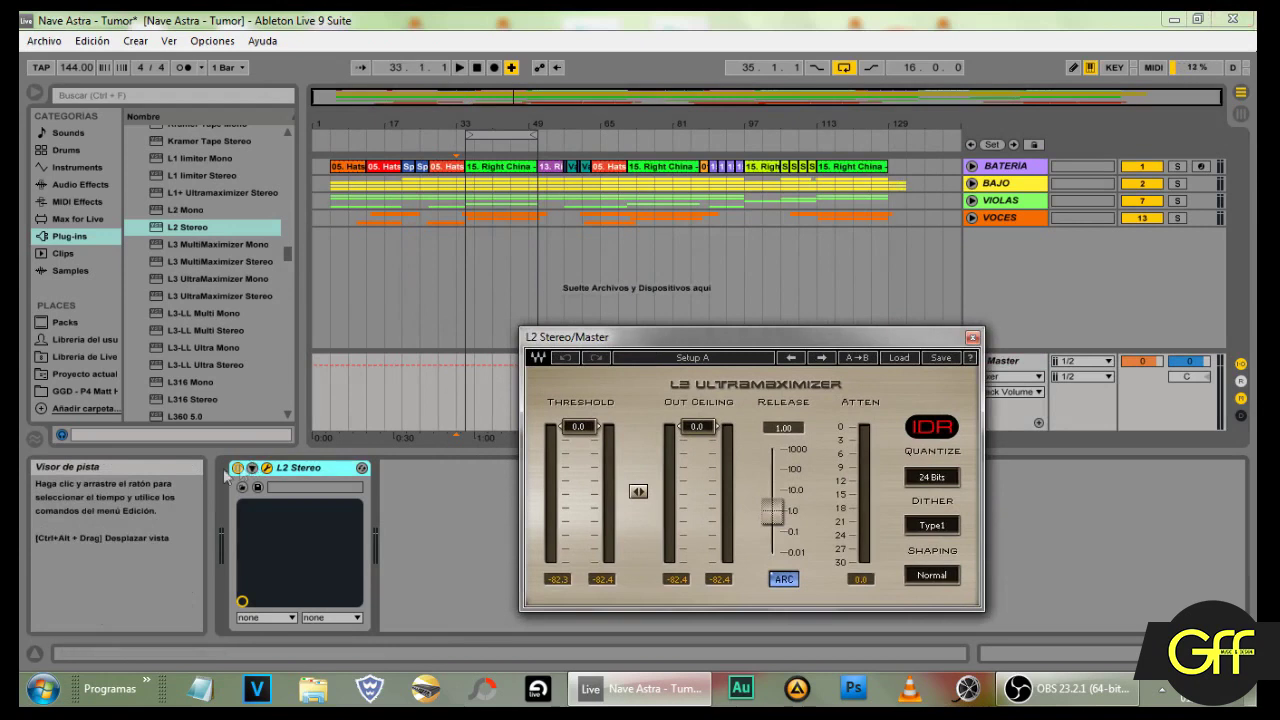
Step: Play from bar 33 with the Master's L2 Stereo limiter bypassed, and switch the limiter back on during playback
left_click(238, 468)
key("space")
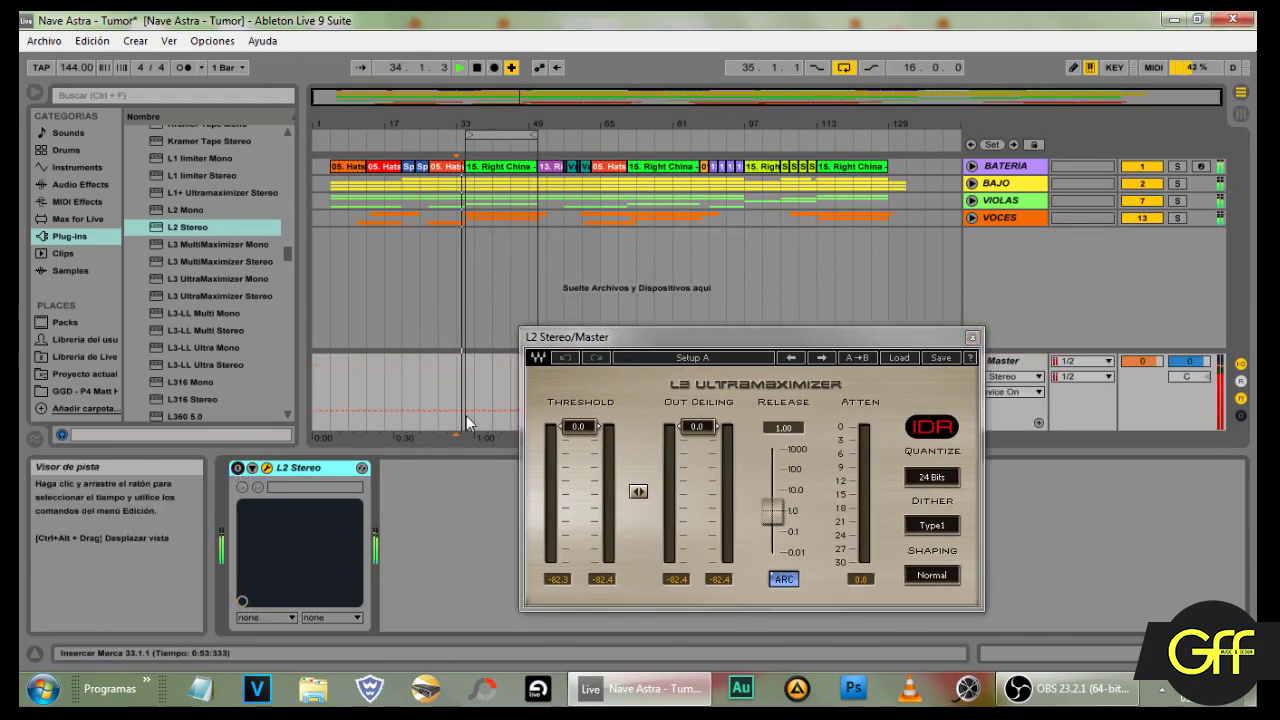
left_click(238, 468)
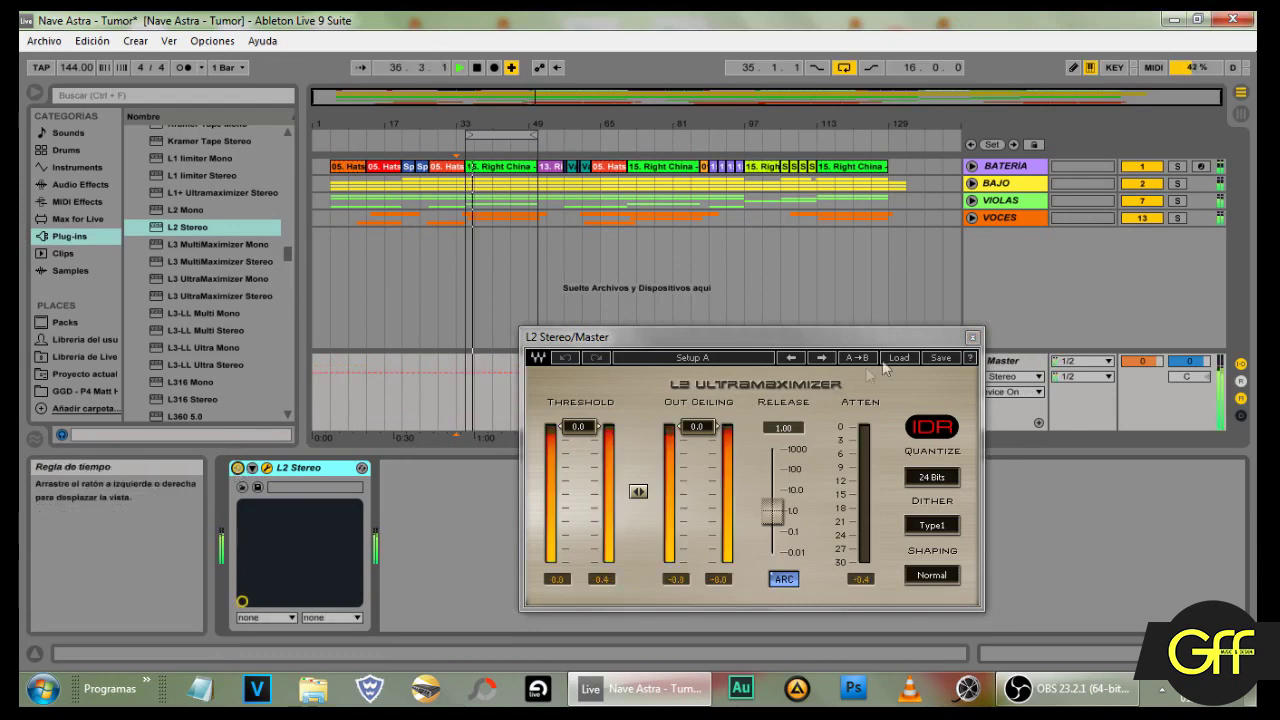
Step: Load the L2 Full Reset preset in L2 Stereo and advance to the 16bit Moderate Limiting preset
left_click(902, 358)
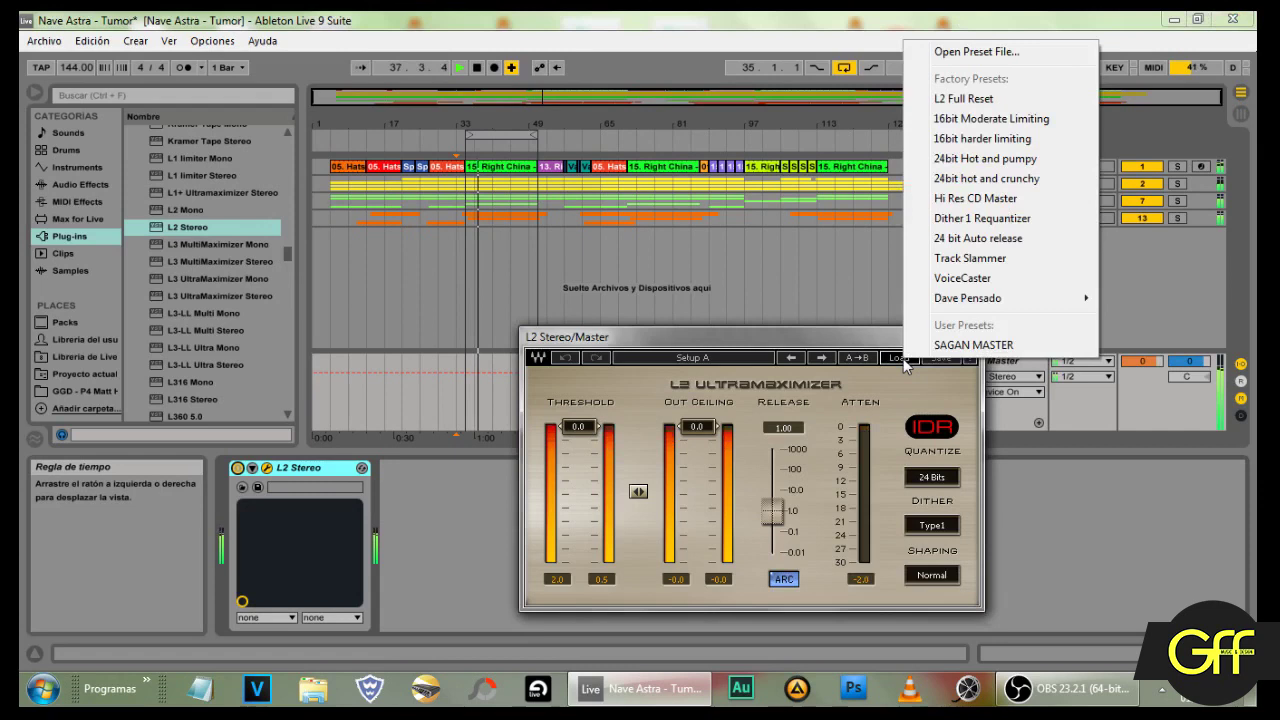
left_click(985, 99)
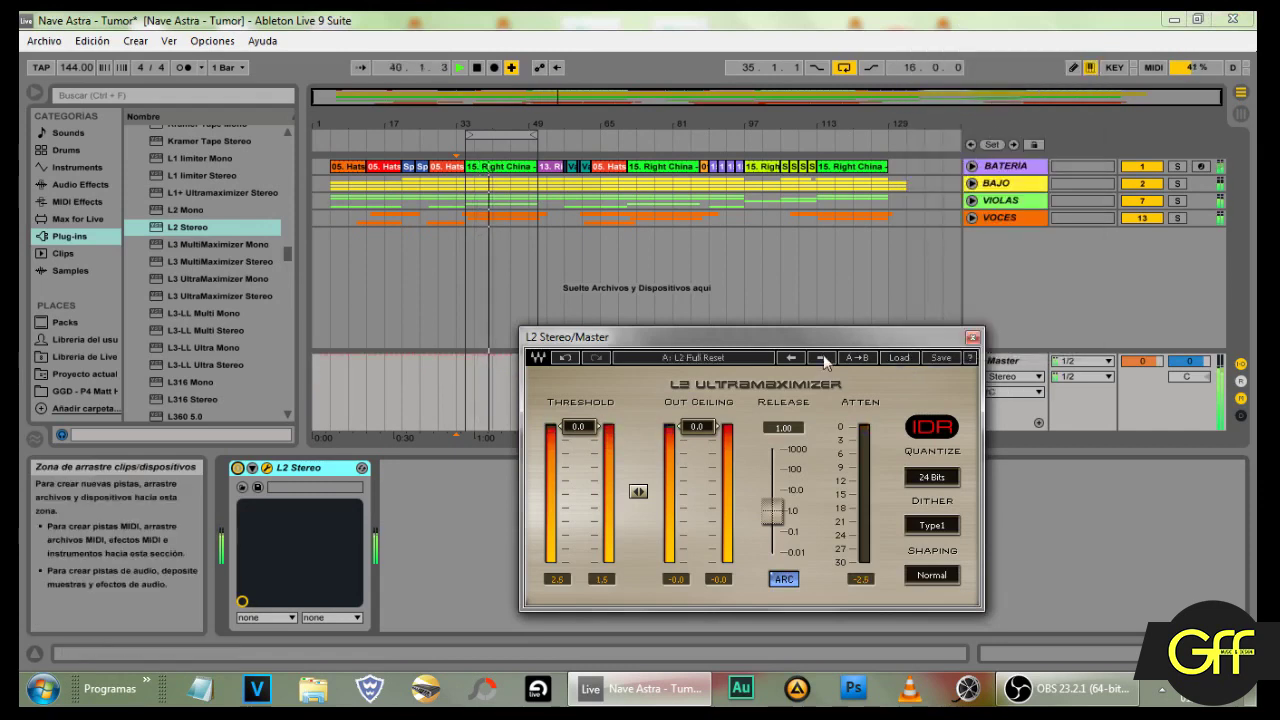
left_click(821, 358)
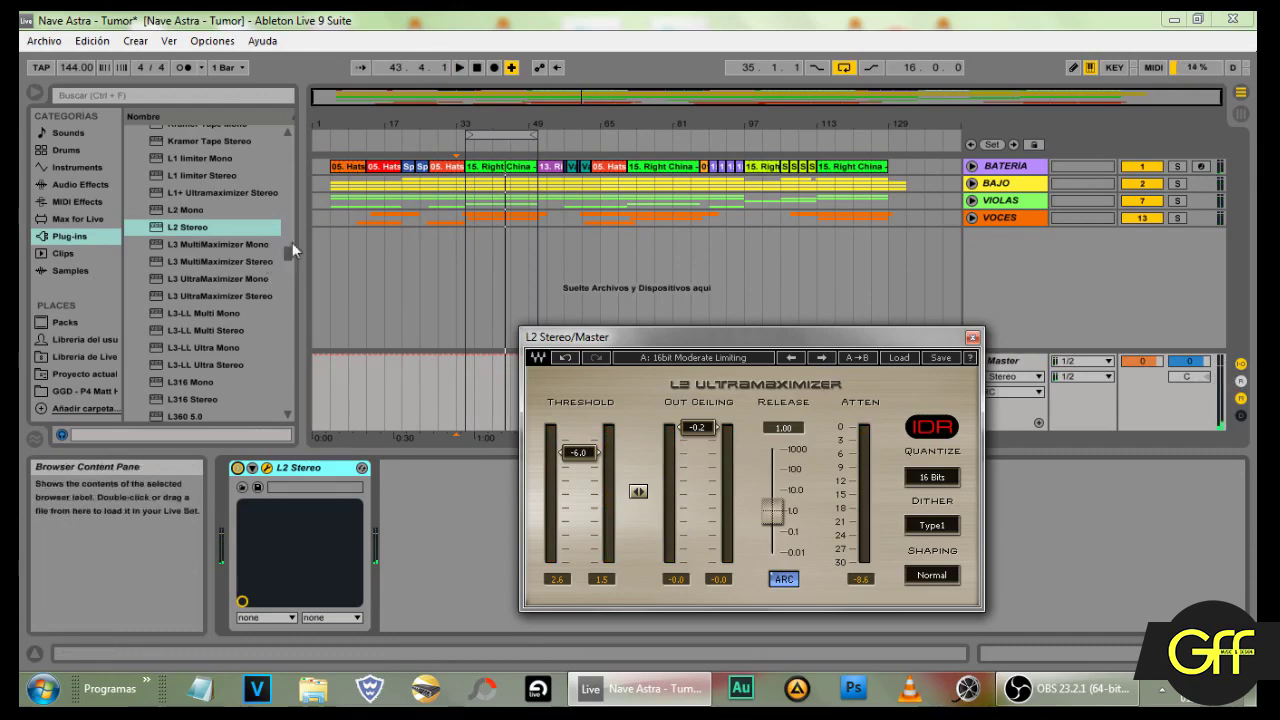
Step: Add FabFilter Pro-Q 3 after L2 Stereo on the Master track and play the song through its spectrum analyzer
left_click_drag(287, 252, 290, 139)
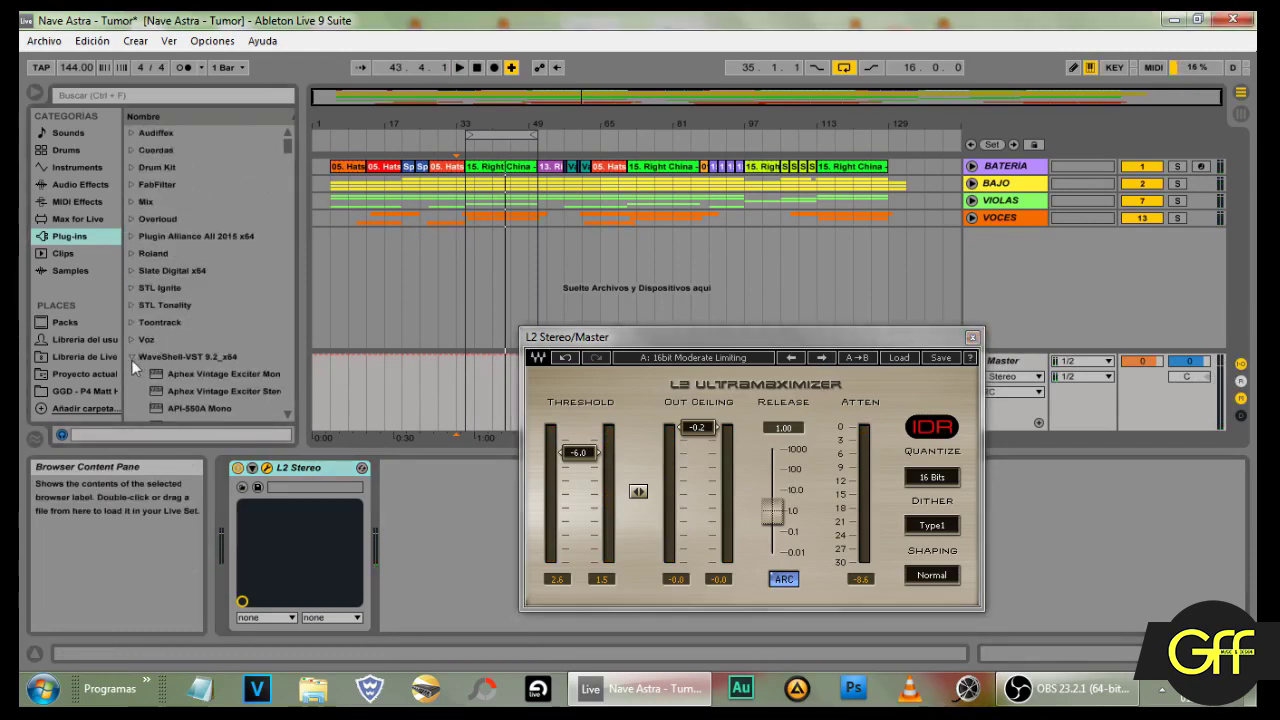
left_click(136, 186)
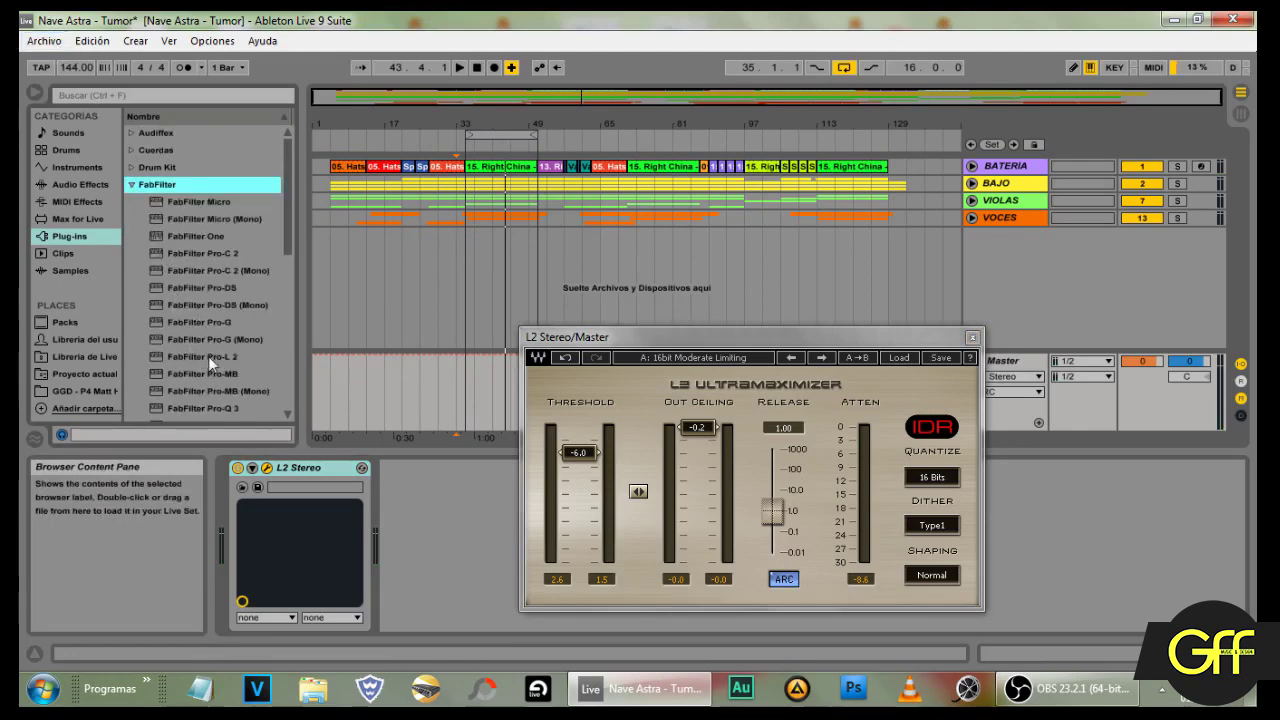
left_click_drag(431, 502, 431, 502)
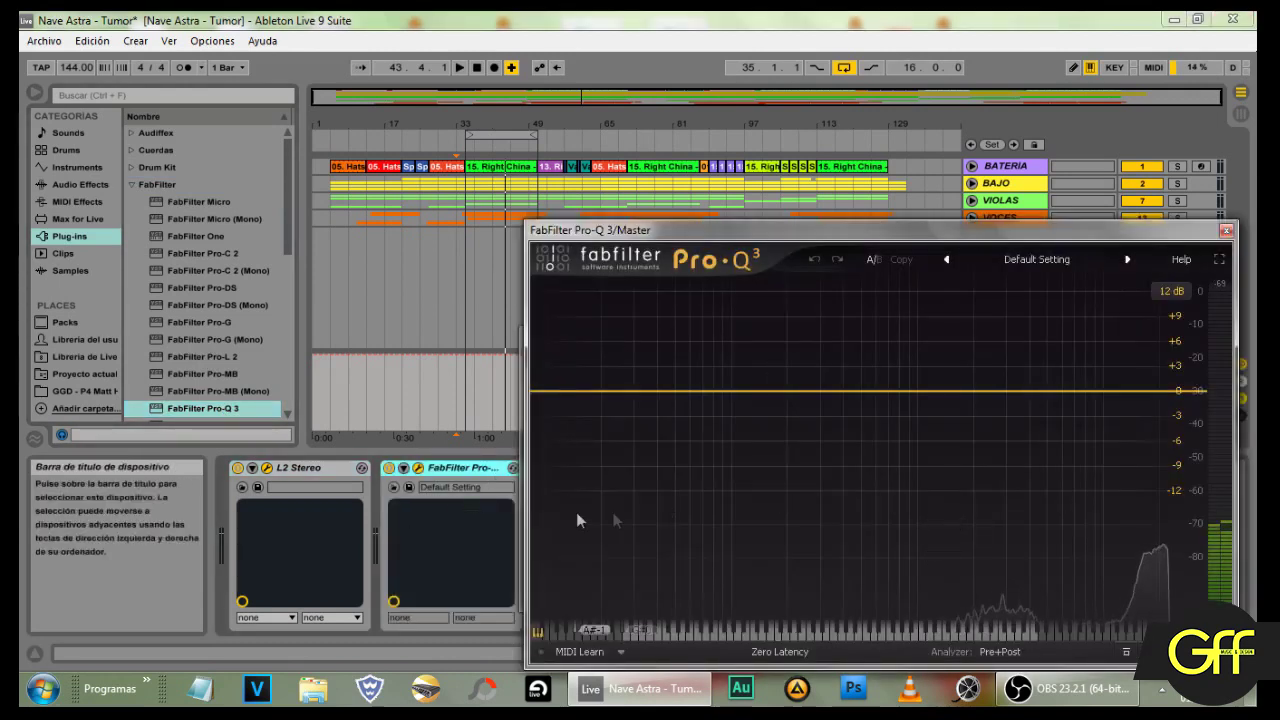
key("space")
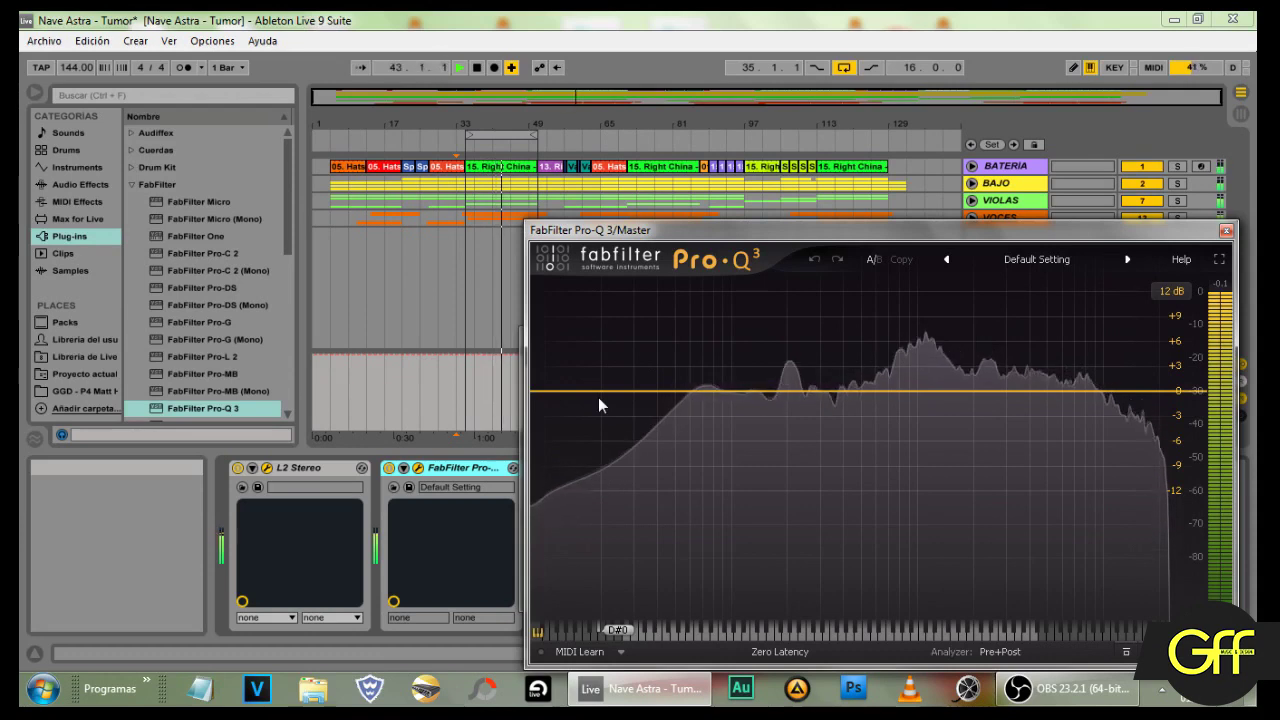
key("space")
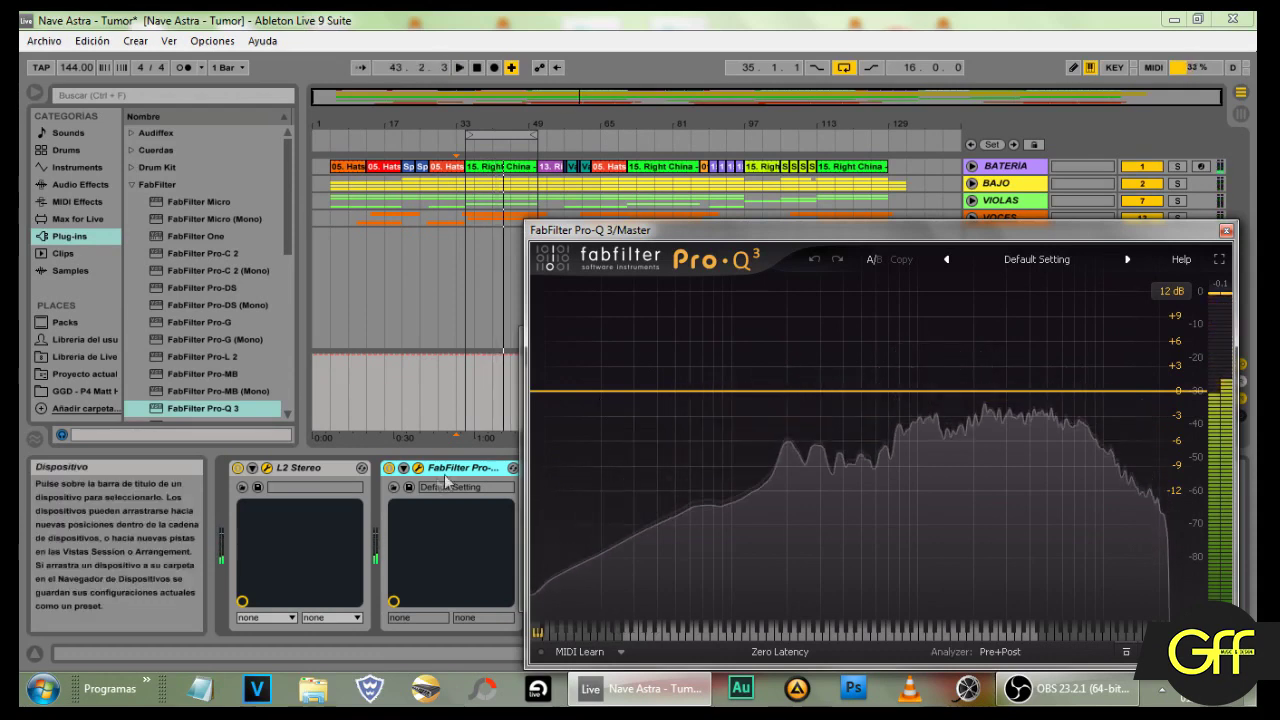
Step: Close the Pro-Q 3 window, reopen L2 Stereo and load its Hi Res CD Master preset
left_click(326, 471)
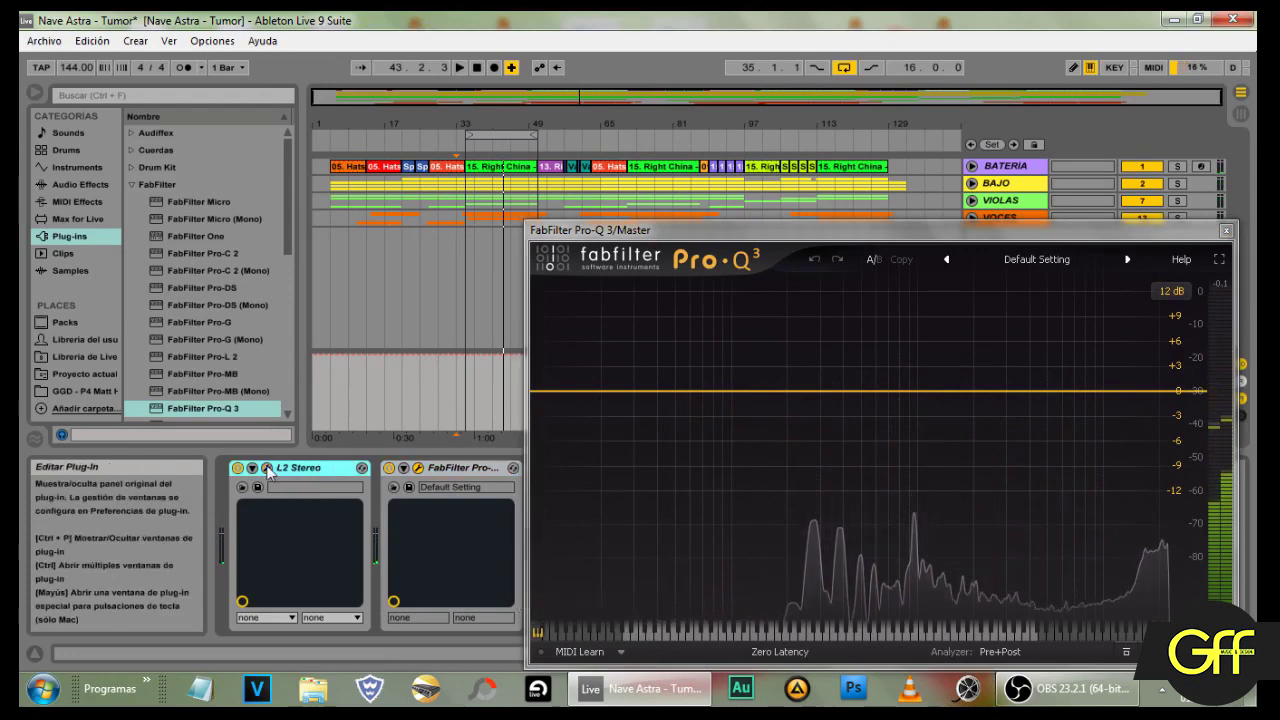
left_click_drag(861, 228, 585, 176)
left_click(950, 180)
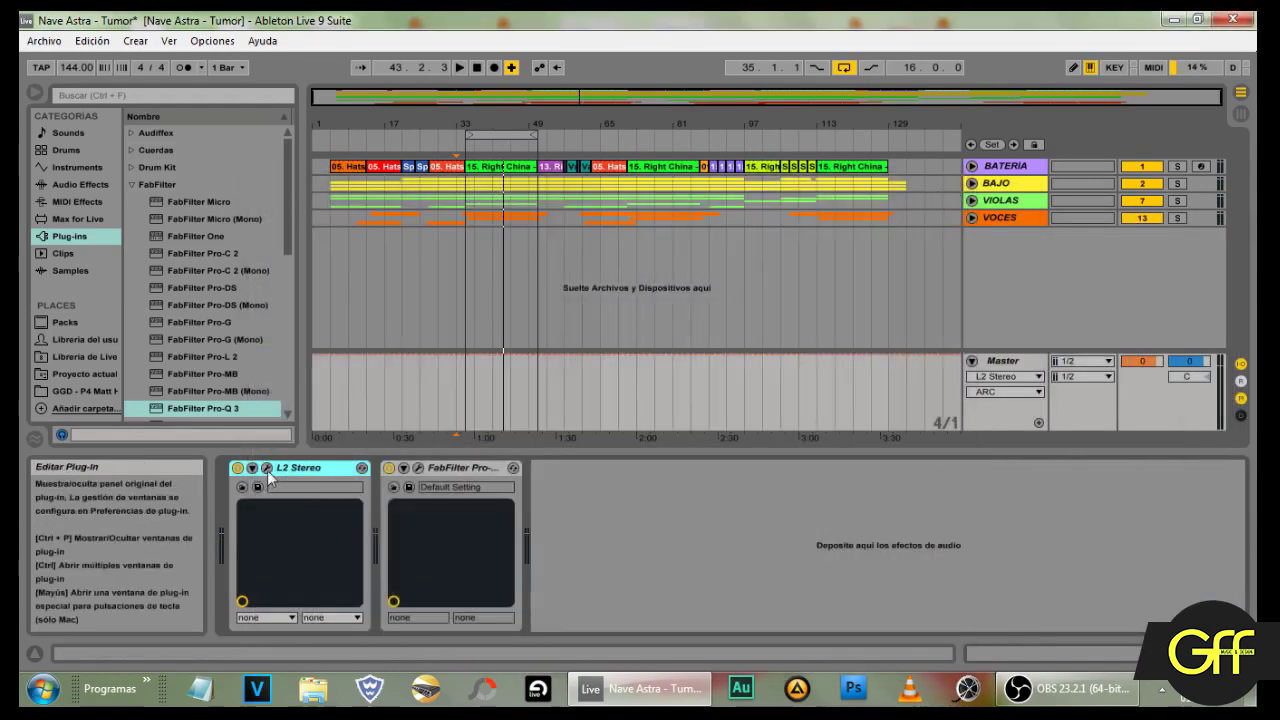
left_click(267, 469)
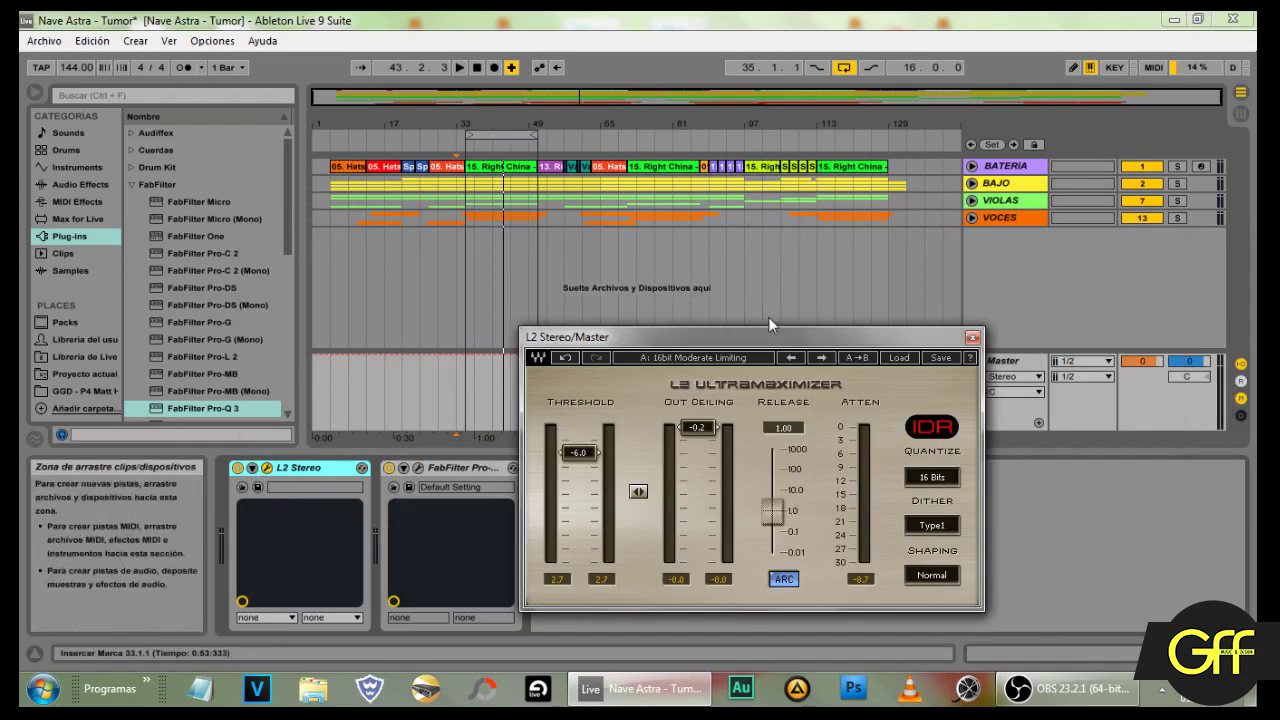
left_click_drag(775, 337, 803, 228)
left_click(926, 250)
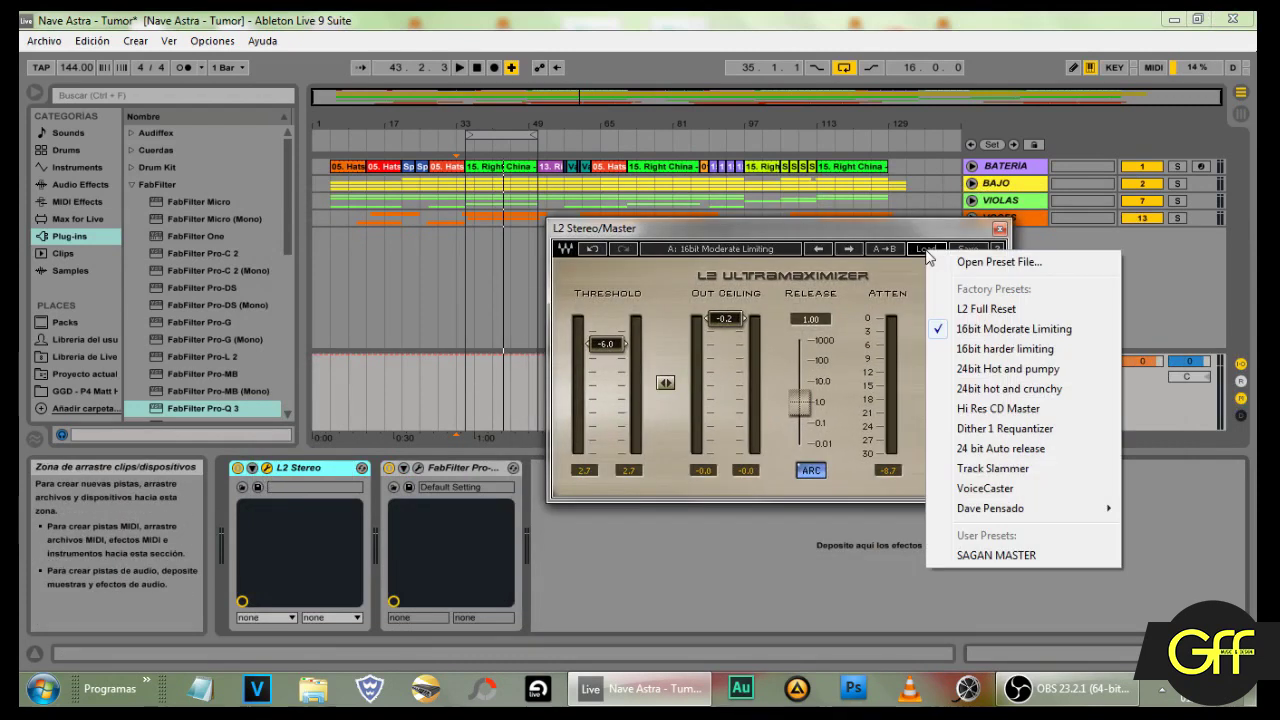
left_click(1020, 409)
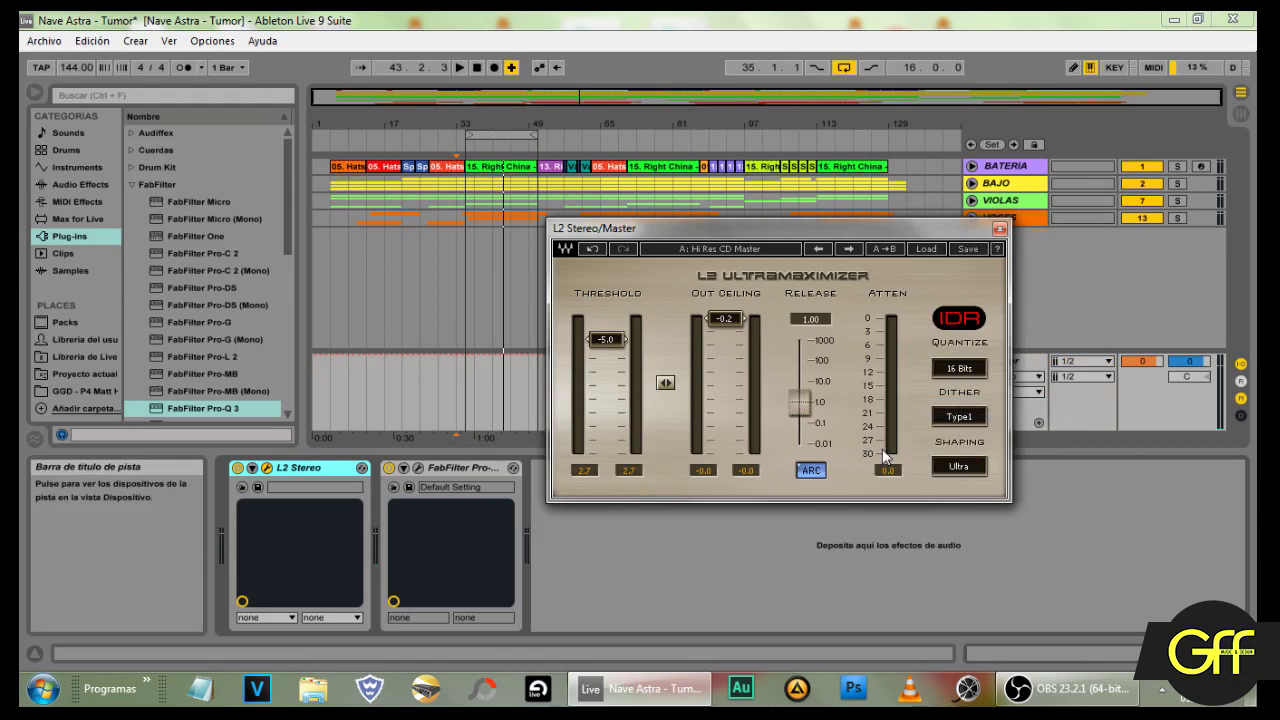
Step: Move the L2 Stereo window below the tracks and audition the loop section through the limiter, stopping playback when done
left_click_drag(838, 222, 945, 330)
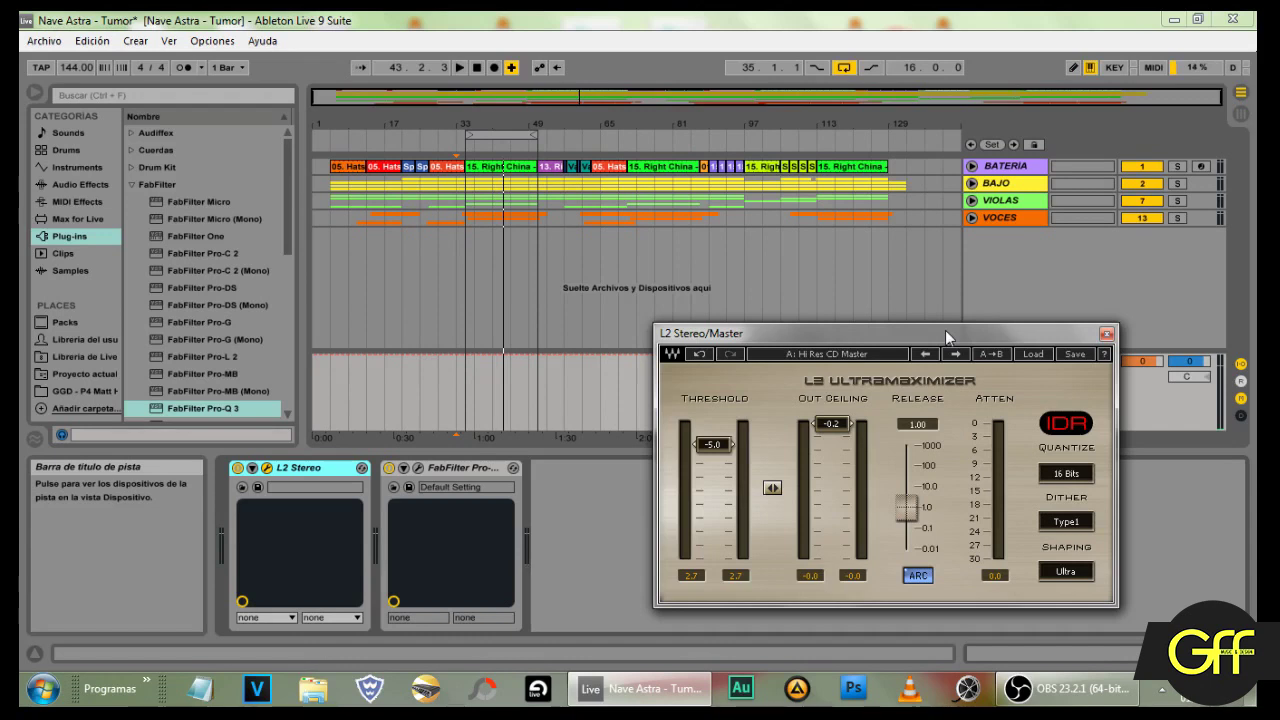
left_click(466, 265)
key("space")
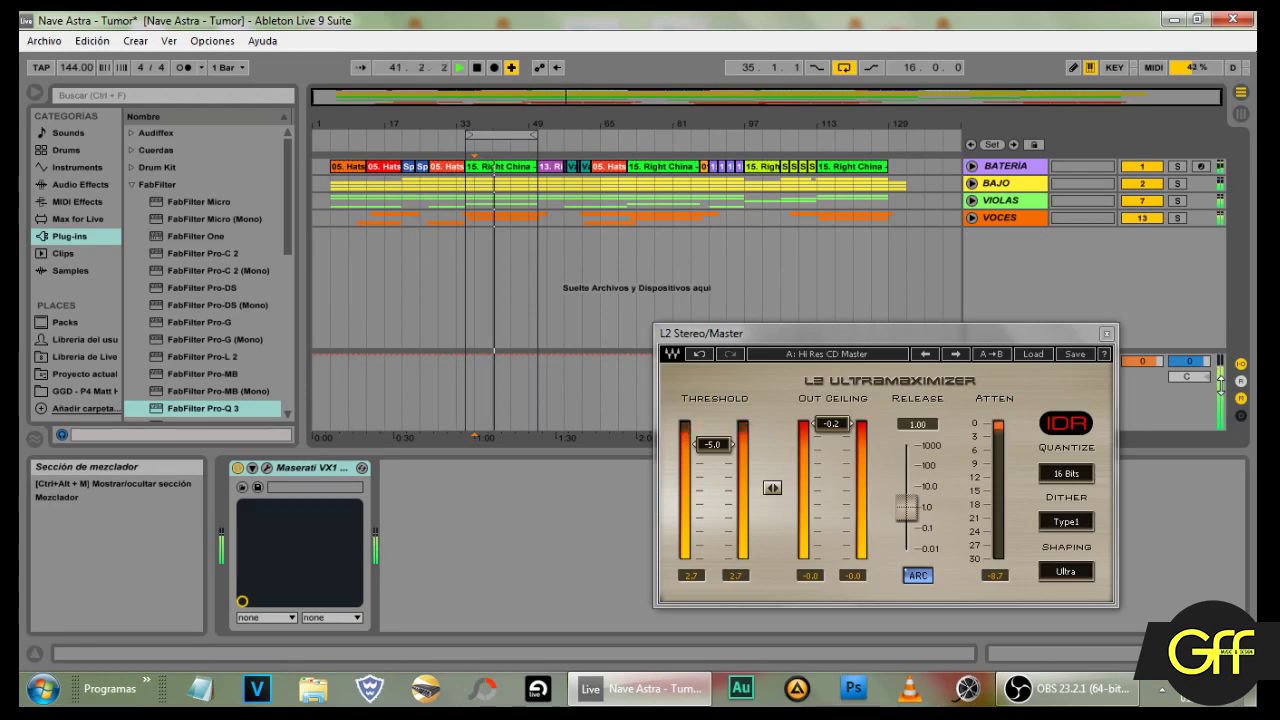
key("space")
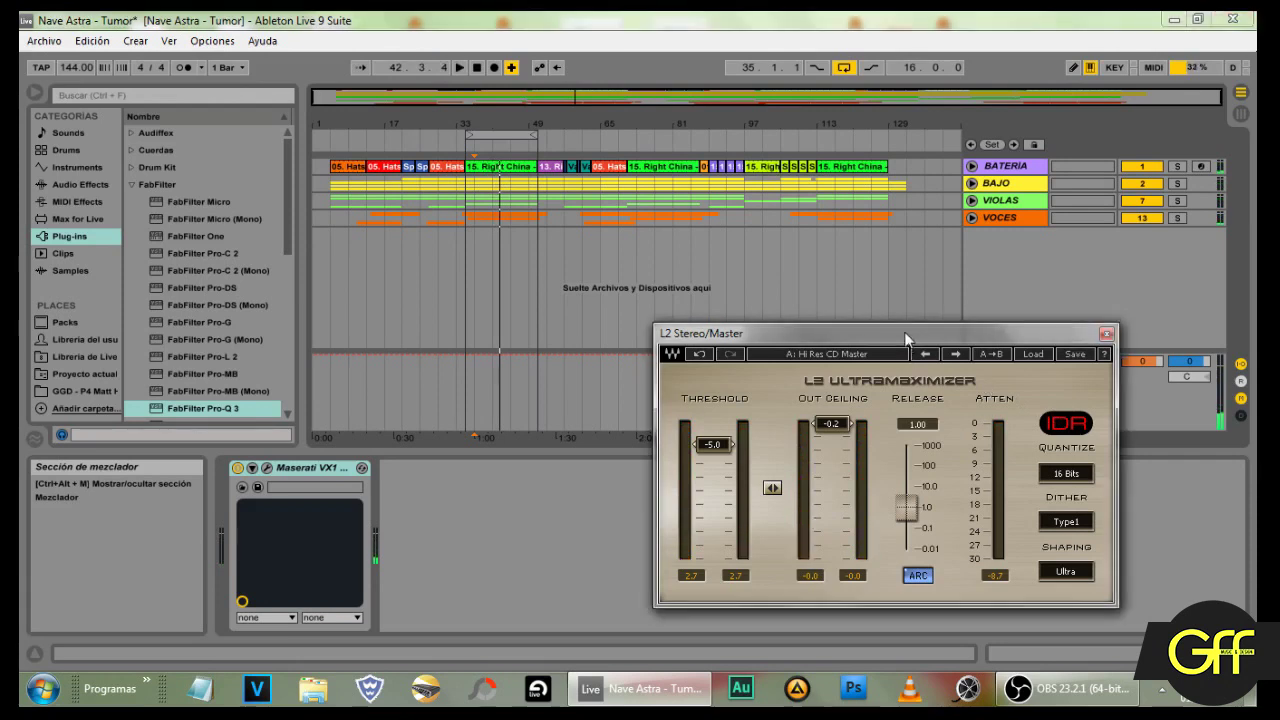
Step: Close the L2 Stereo window and delete both L2 Stereo and FabFilter Pro-Q 3 from the Master track
left_click(1106, 334)
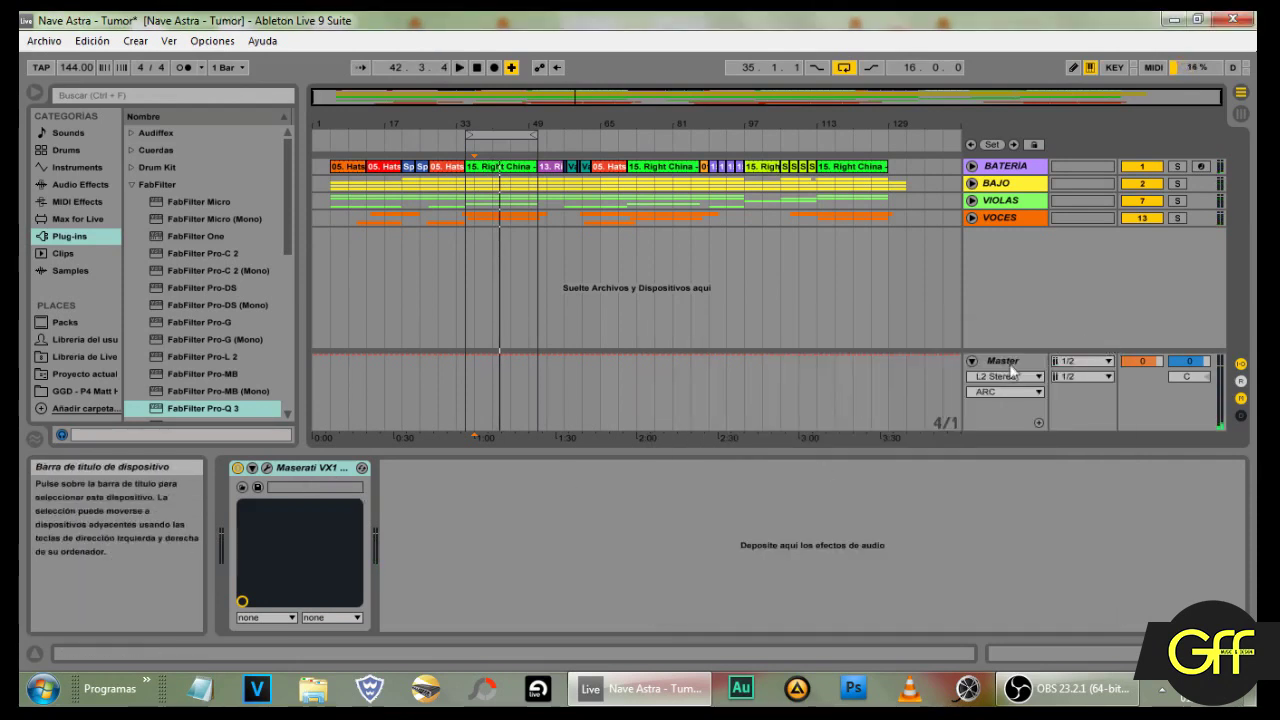
left_click(1011, 366)
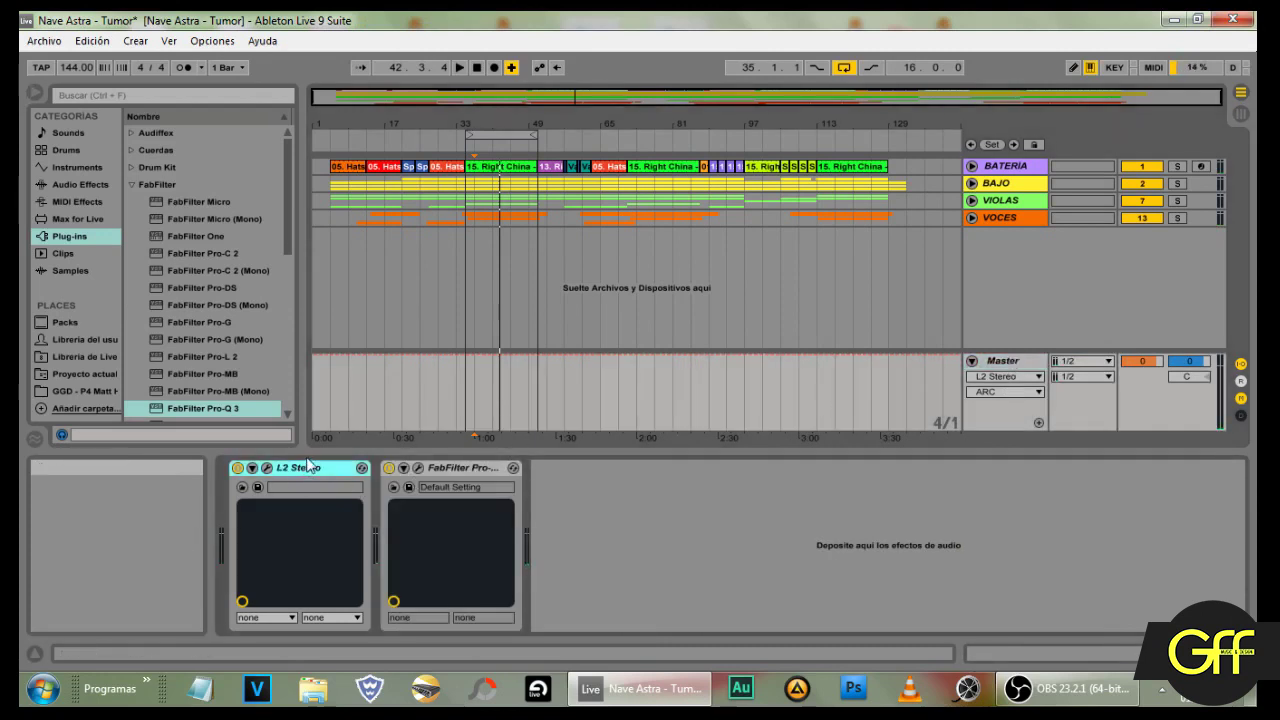
key("Delete")
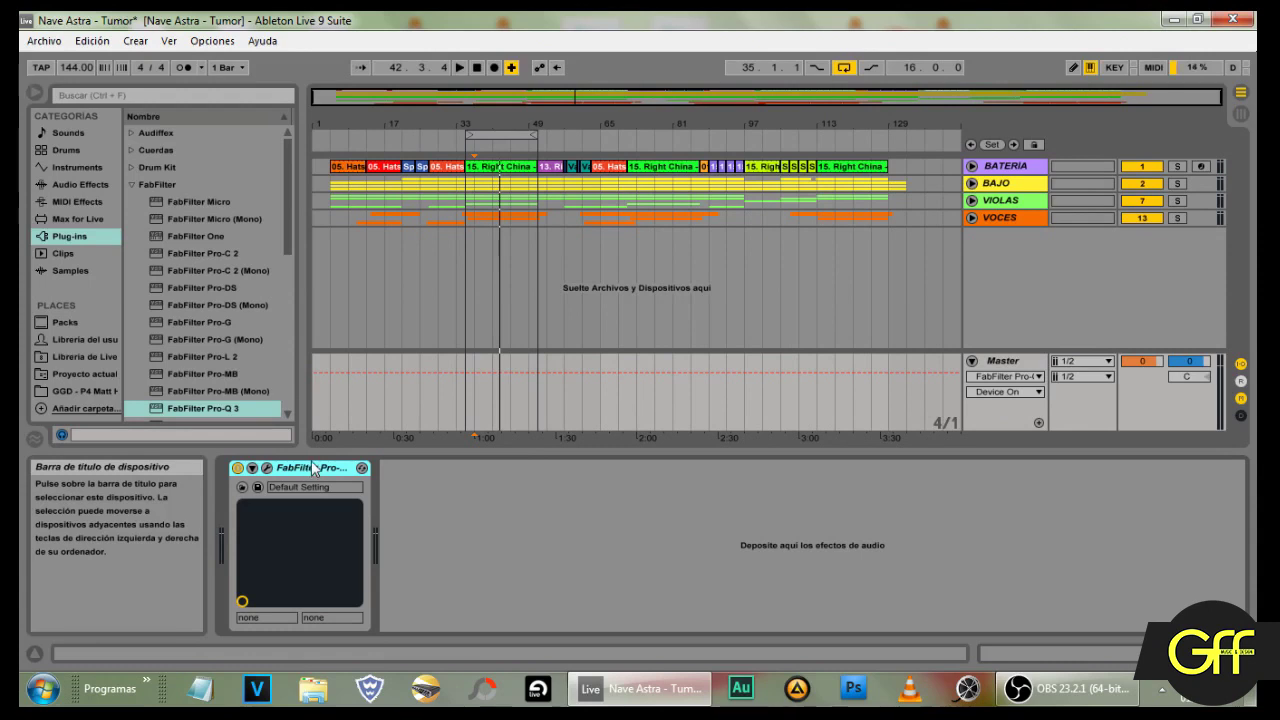
key("Delete")
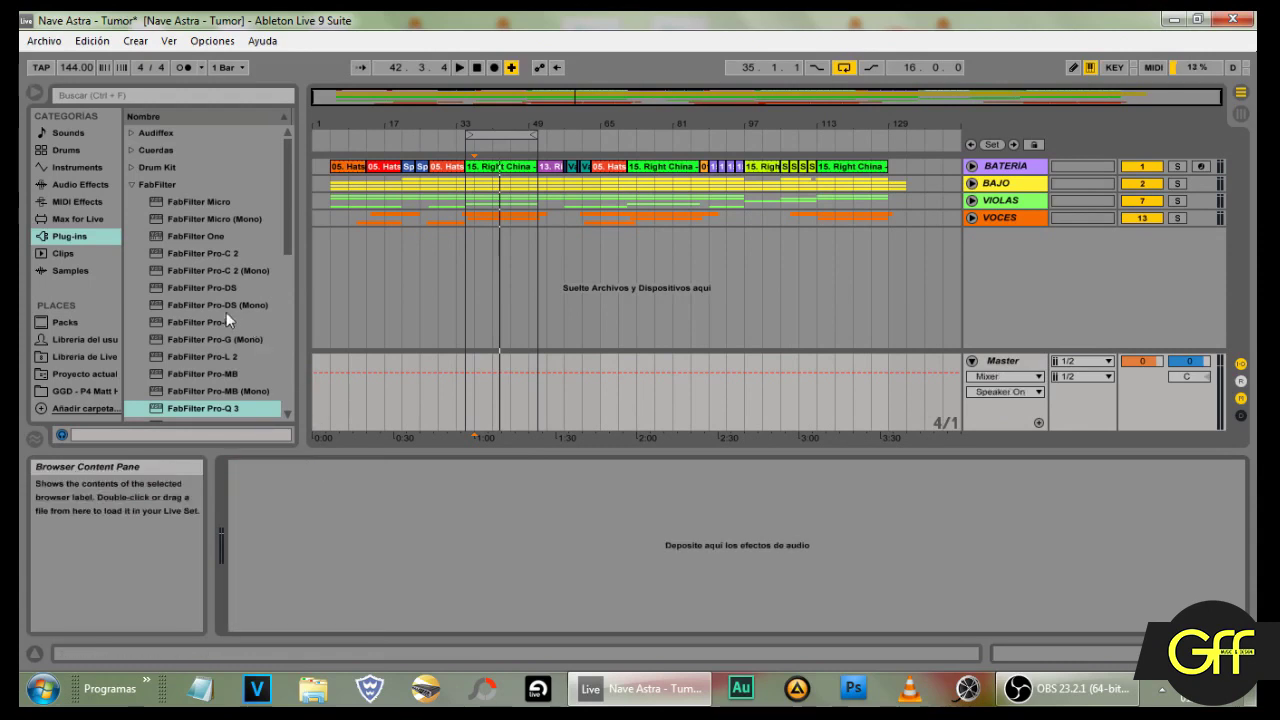
Step: Load the FabFilter Pro-L 2 limiter onto the Master track and apply its GFF preset
left_click_drag(223, 352, 665, 548)
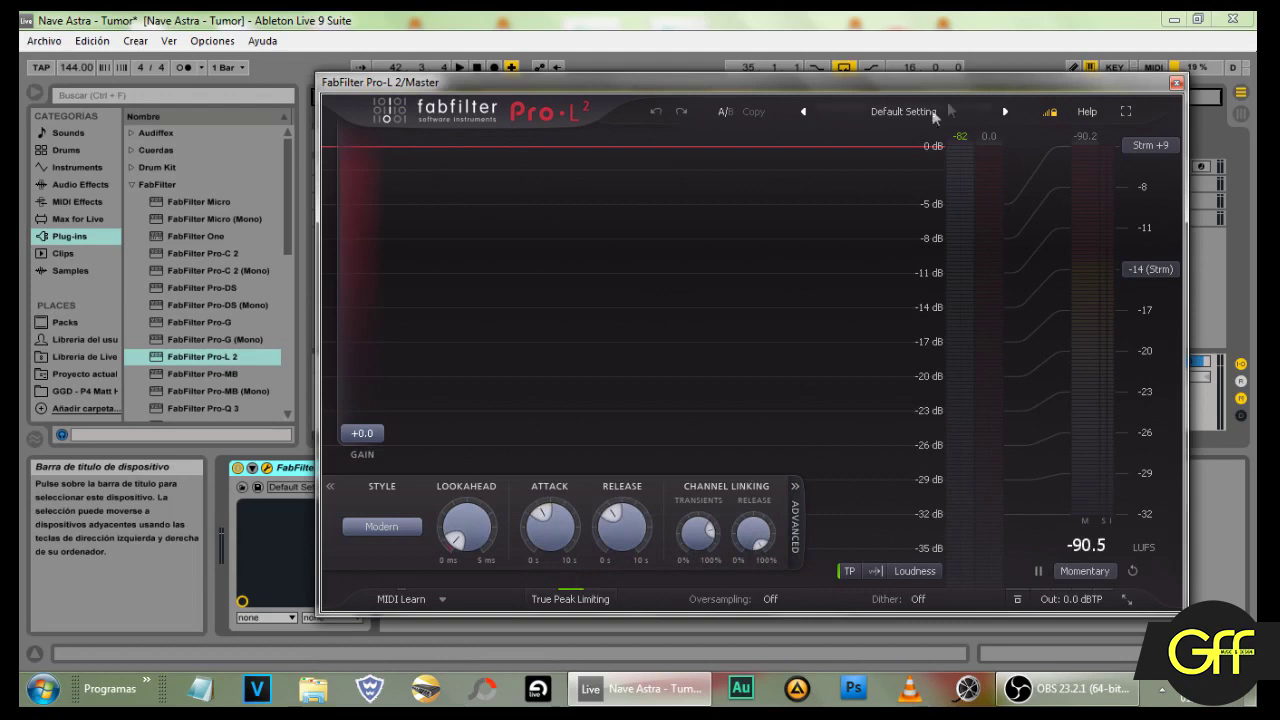
left_click(898, 113)
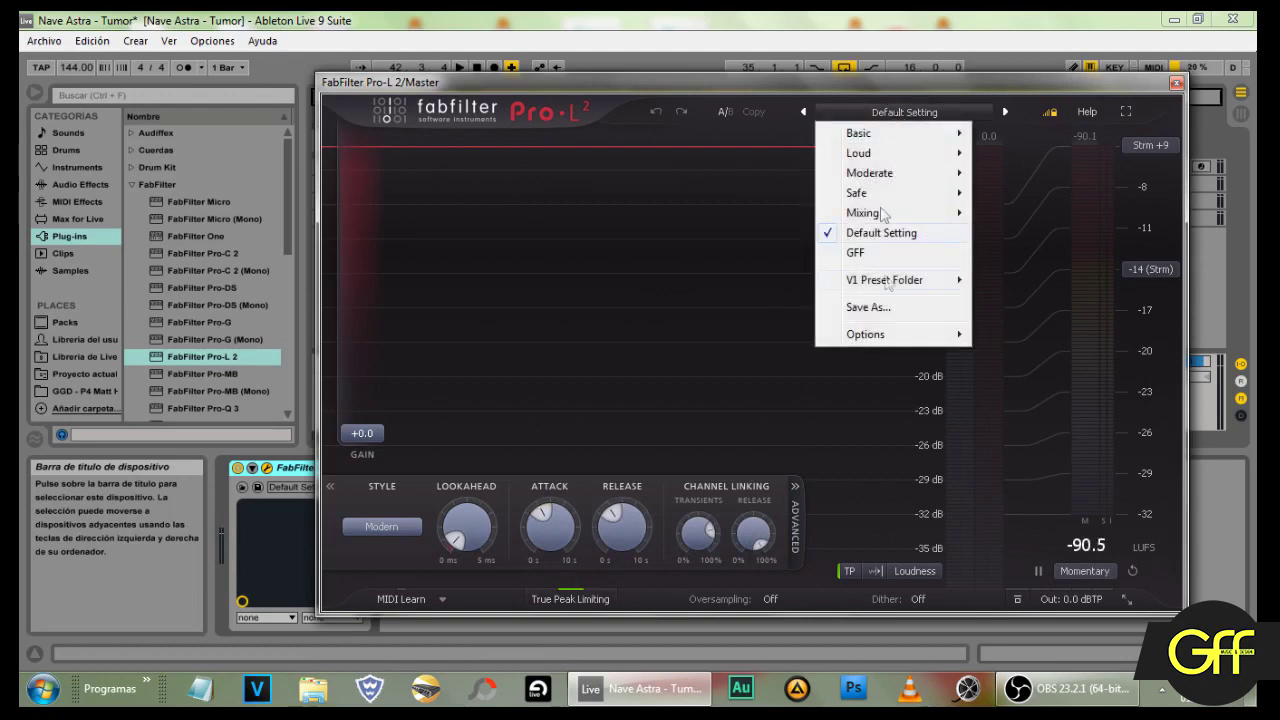
left_click(913, 254)
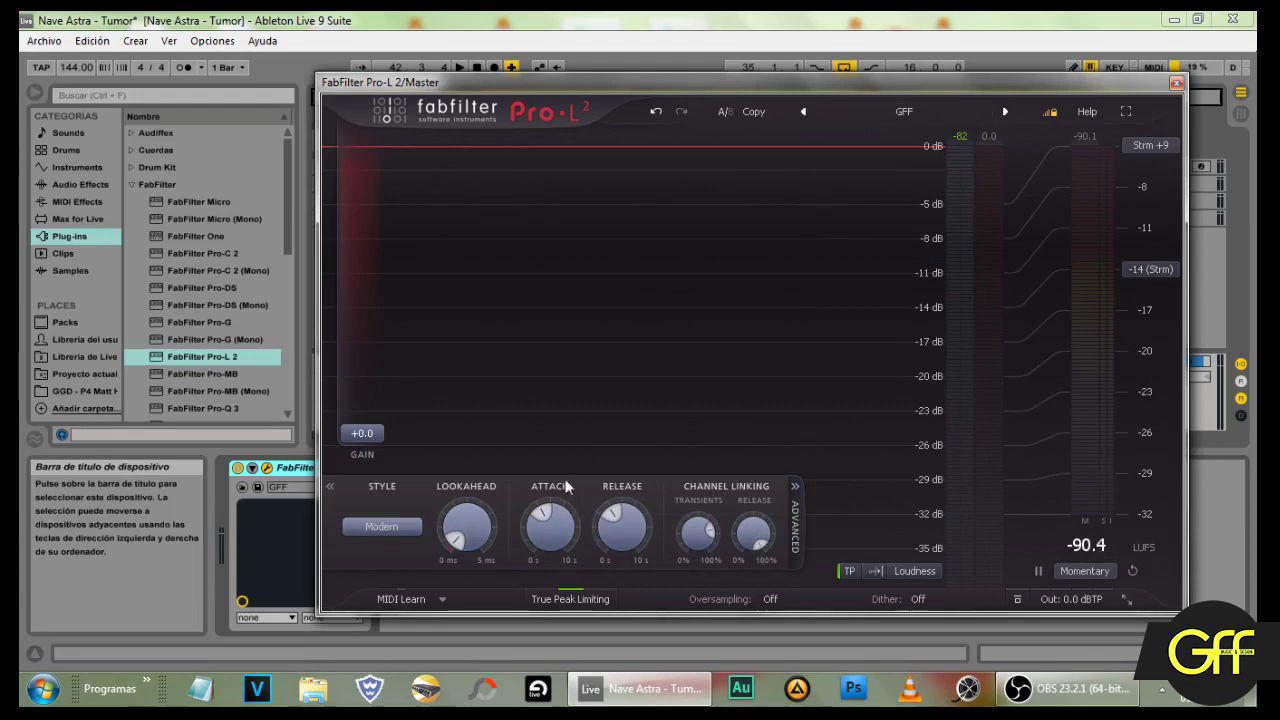
Step: Play from bar 33 while watching the Pro-L 2 limiting and loudness meters, stop playback and close the plug-in window
left_click_drag(468, 87, 392, 322)
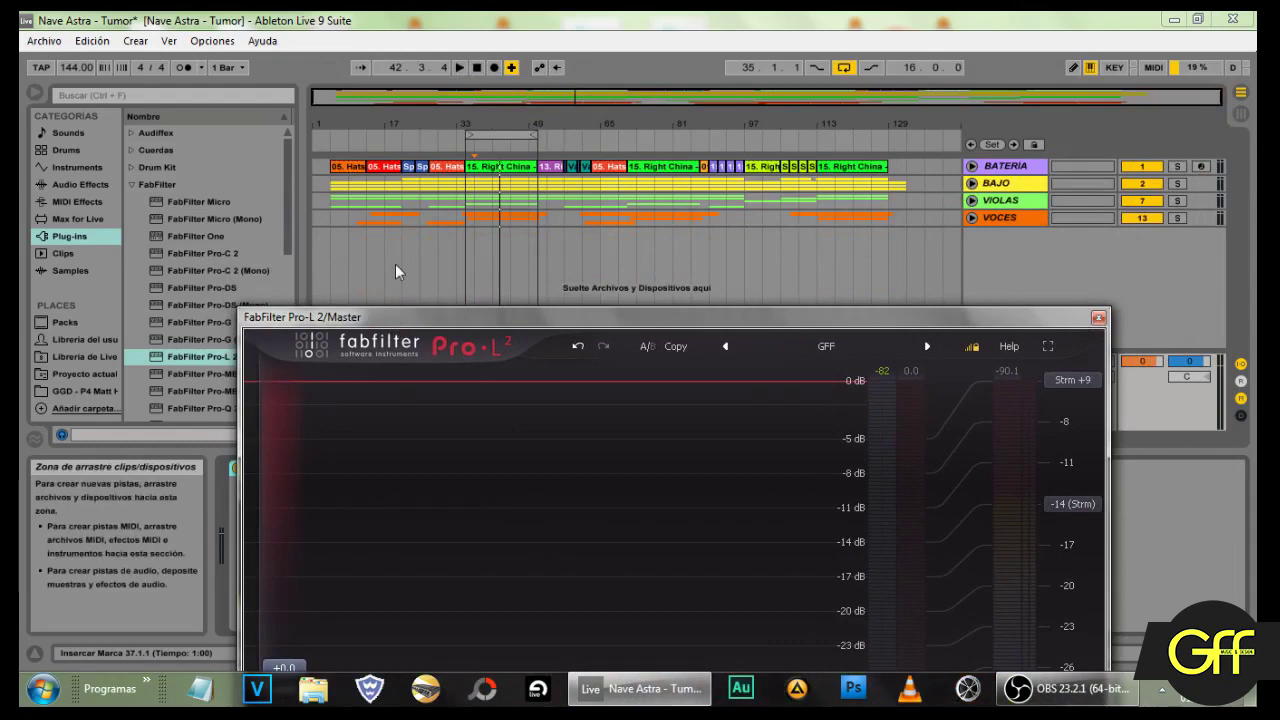
left_click(466, 252)
key("space")
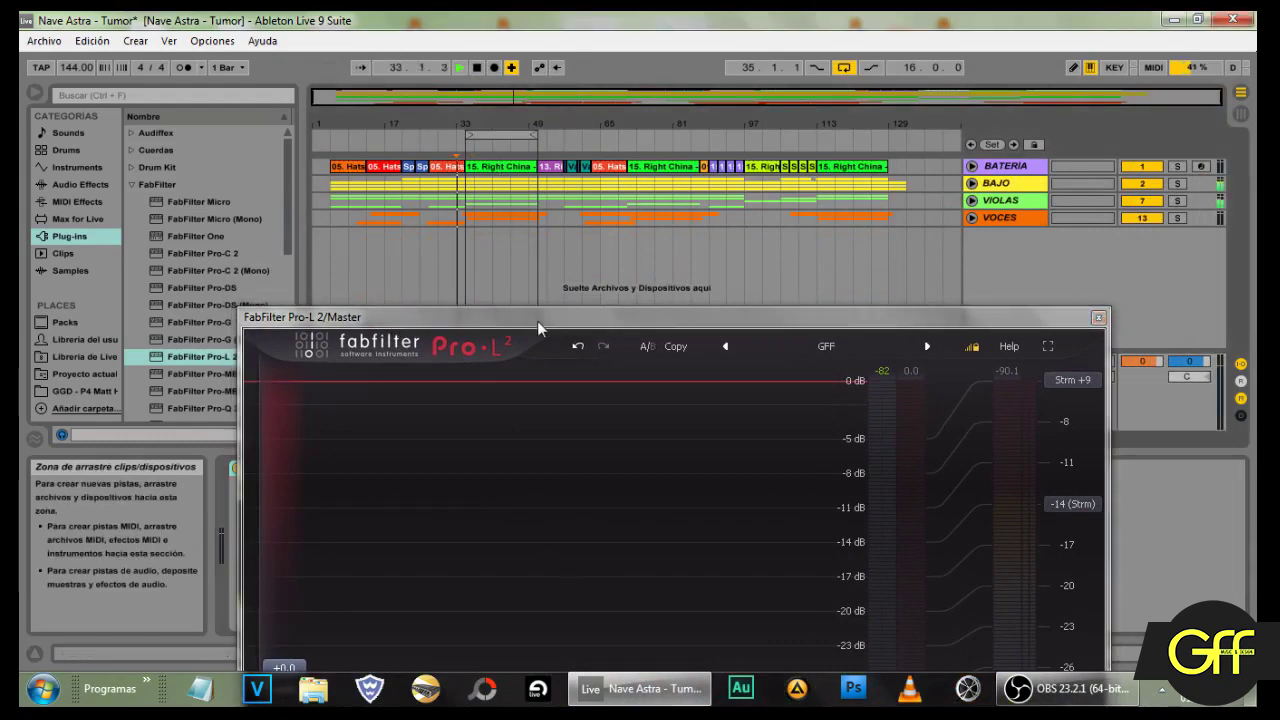
left_click_drag(537, 321, 452, 70)
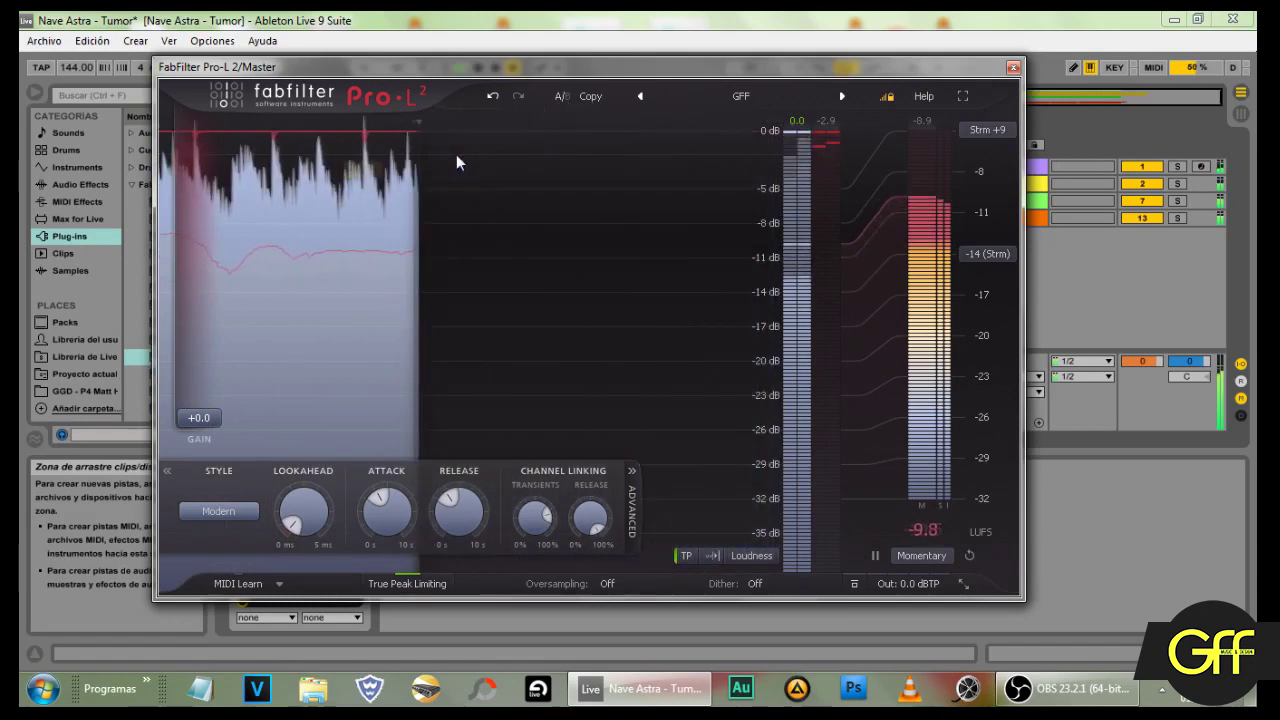
key("space")
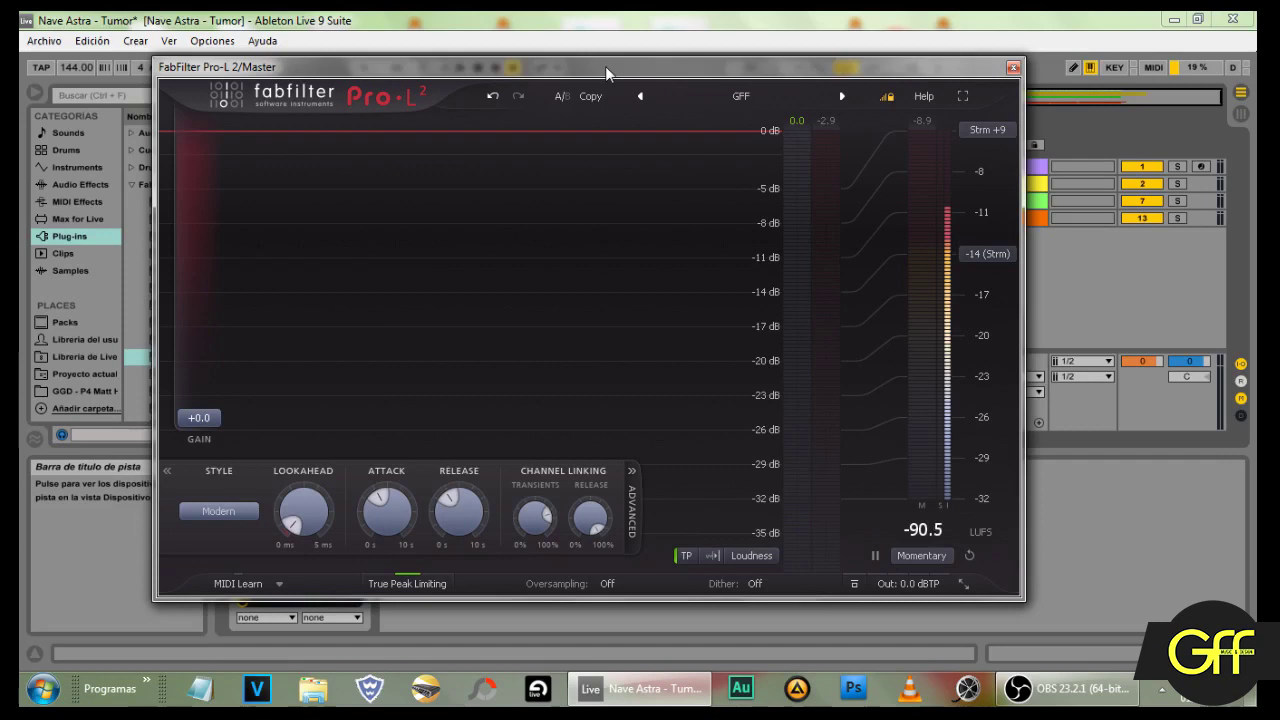
left_click(1013, 69)
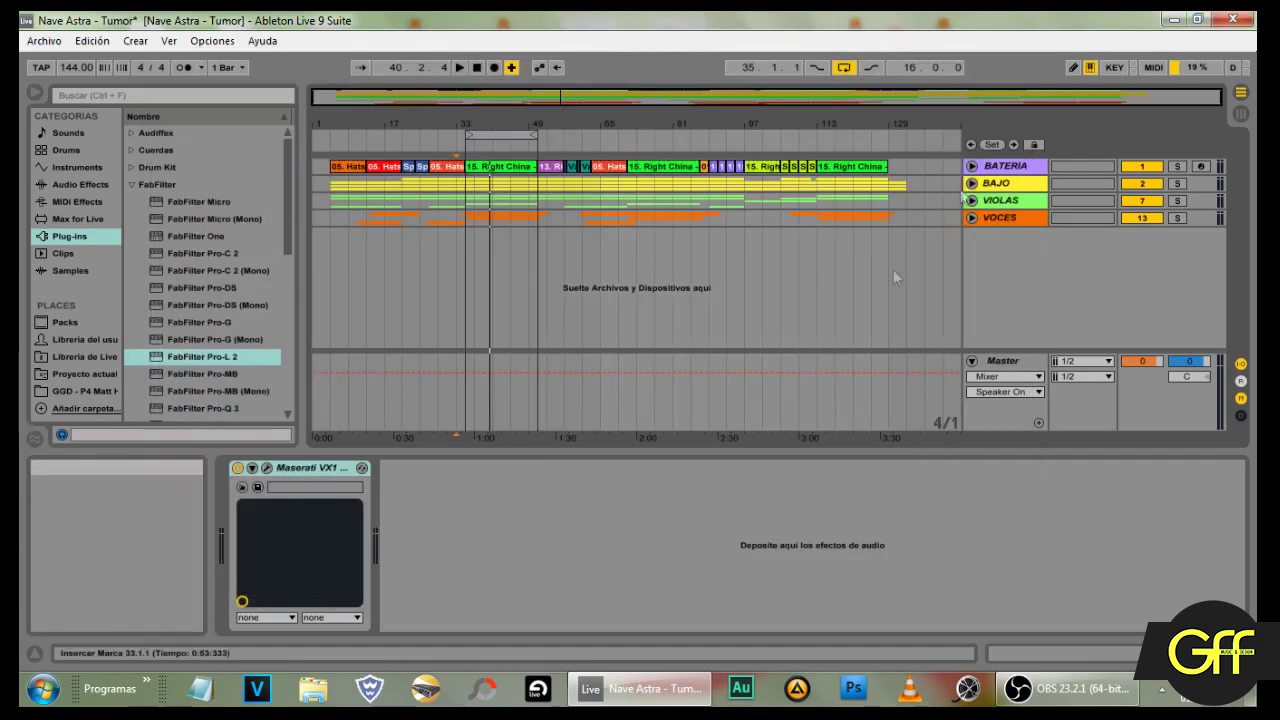
Step: Place the playback start at bar 5, inspect the BAJO group's tracks in the Session mixer and return to the arrangement
left_click(332, 219)
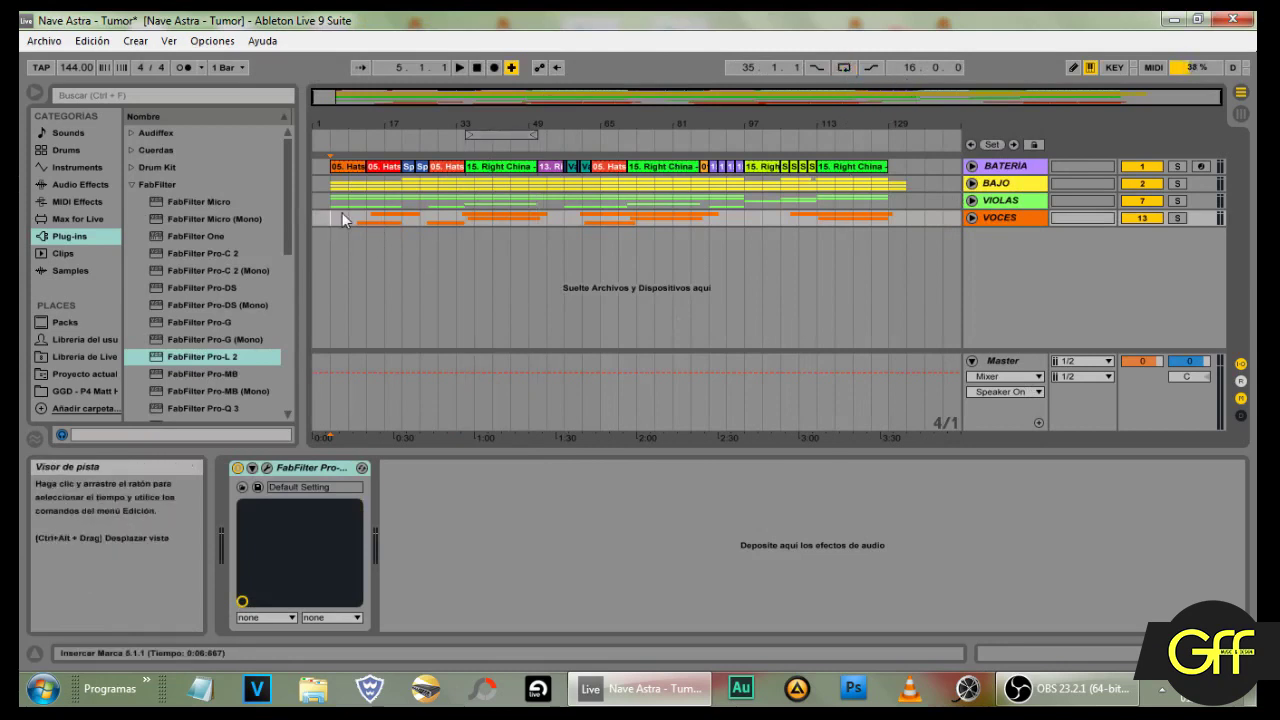
left_click(1050, 247)
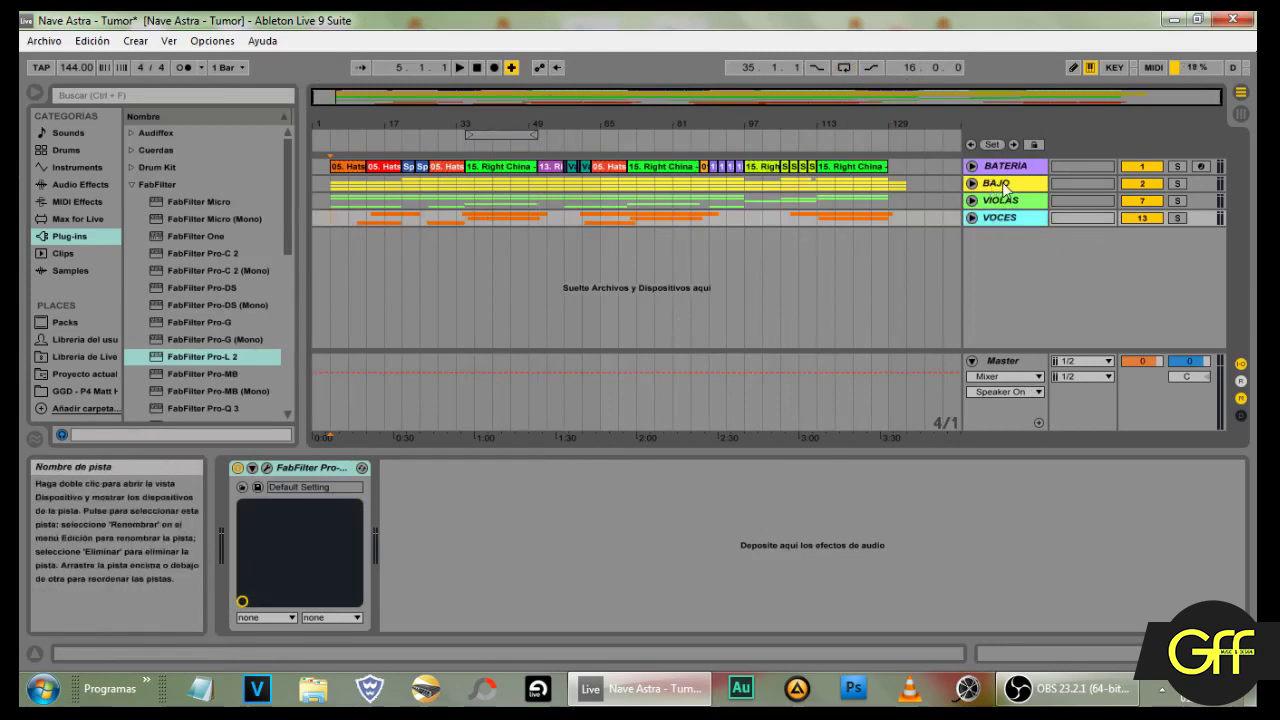
left_click(1241, 115)
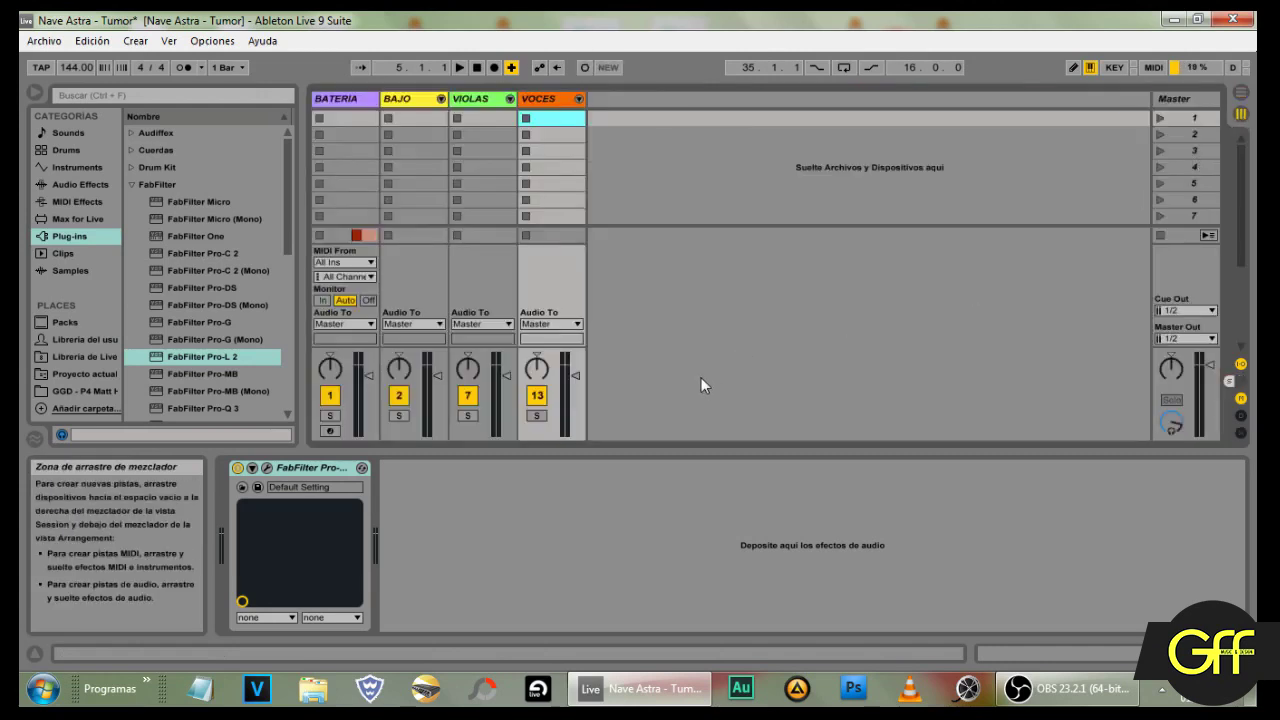
left_click(441, 98)
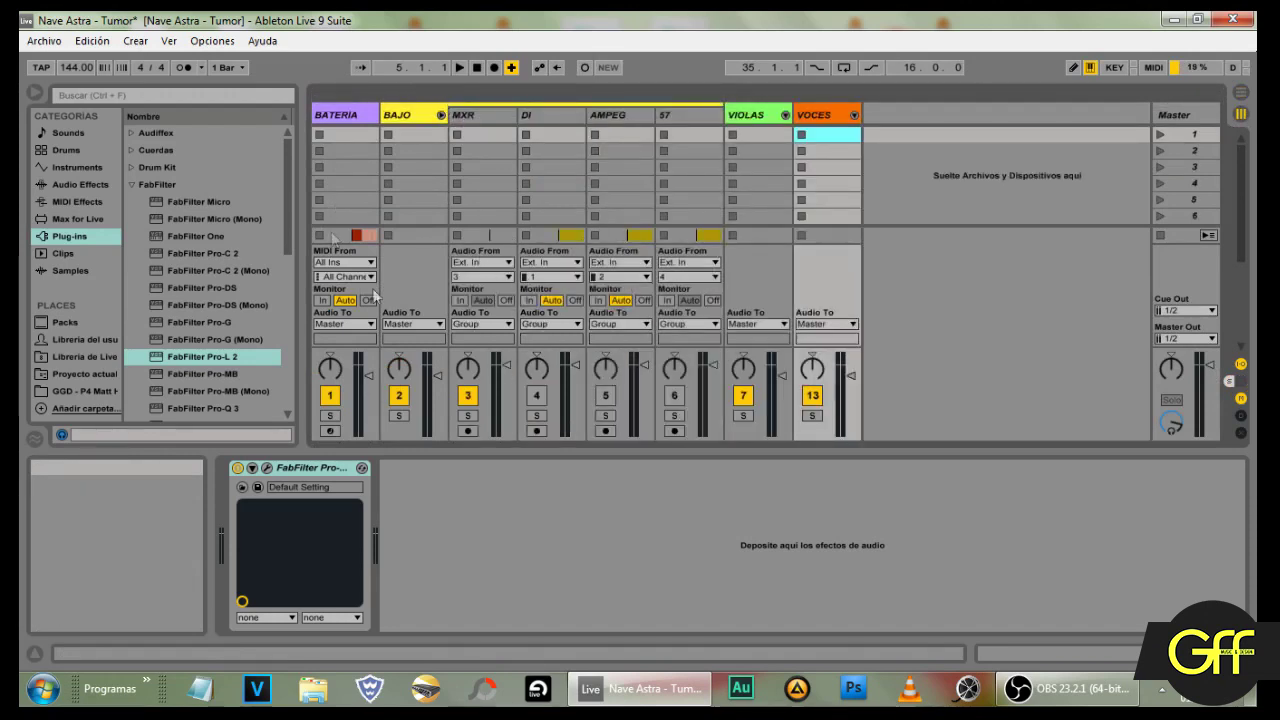
left_click(441, 115)
key("Tab")
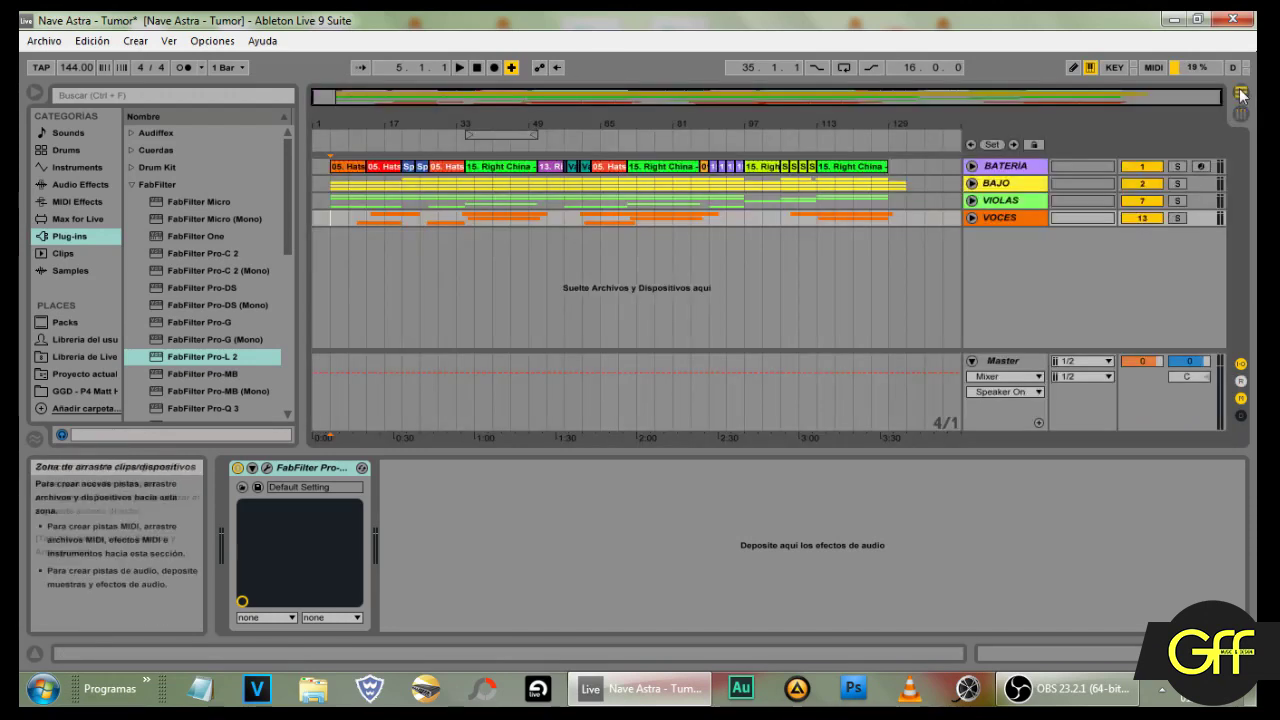
Step: Save the Live set and start playing the song from bar 5
left_click(44, 40)
left_click(125, 204)
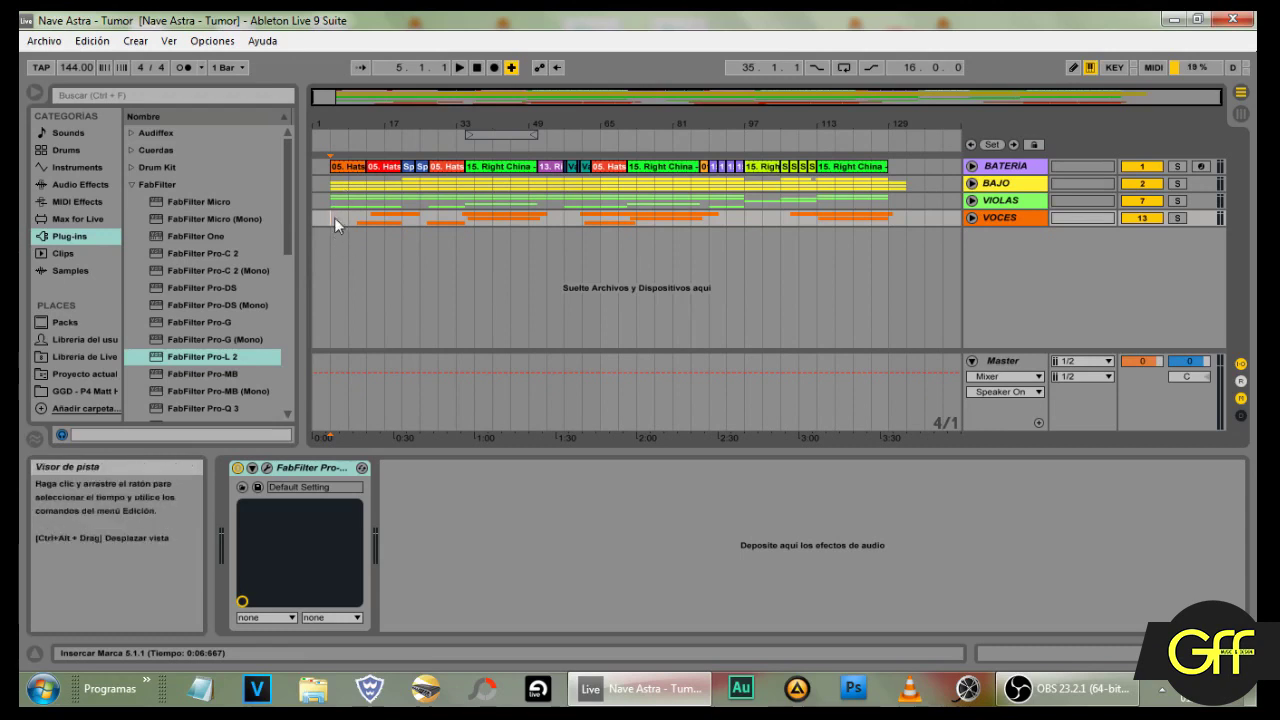
key("space")
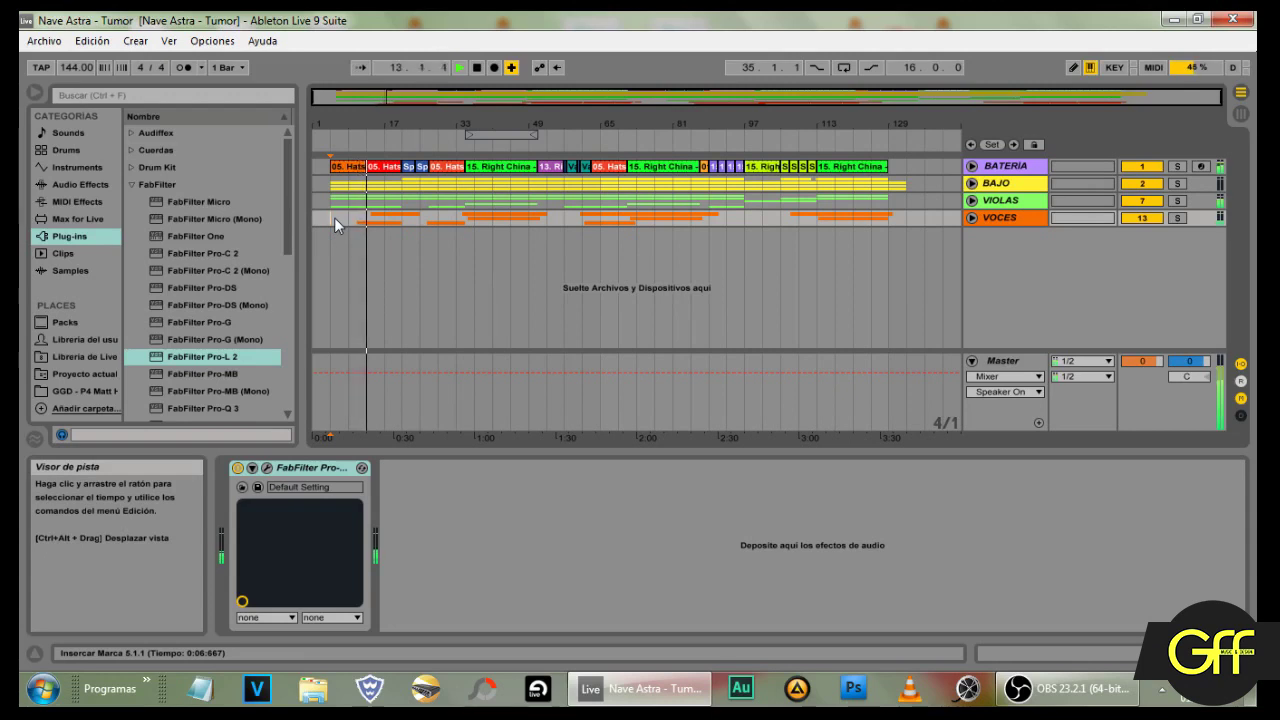
Step: Inspect the VOCES group's FabFilter Pro-Q 3 curve during playback and close its window
left_click(310, 467)
left_click(268, 470)
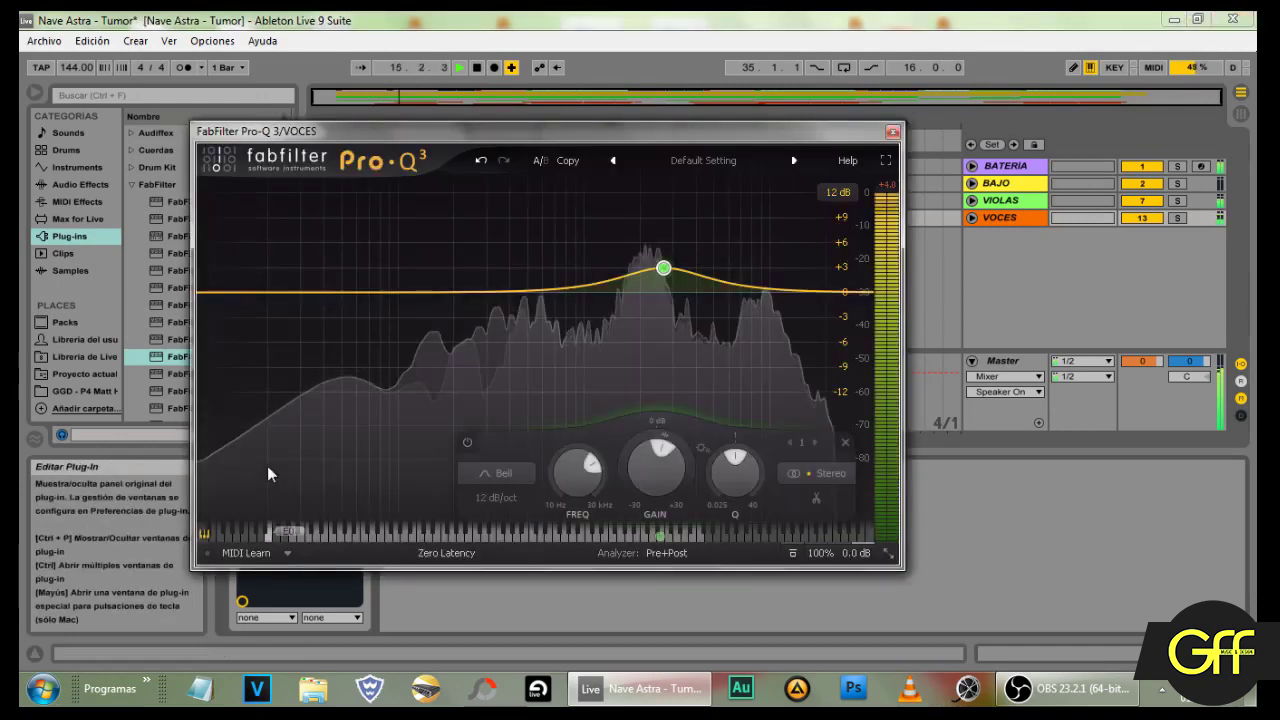
left_click(892, 132)
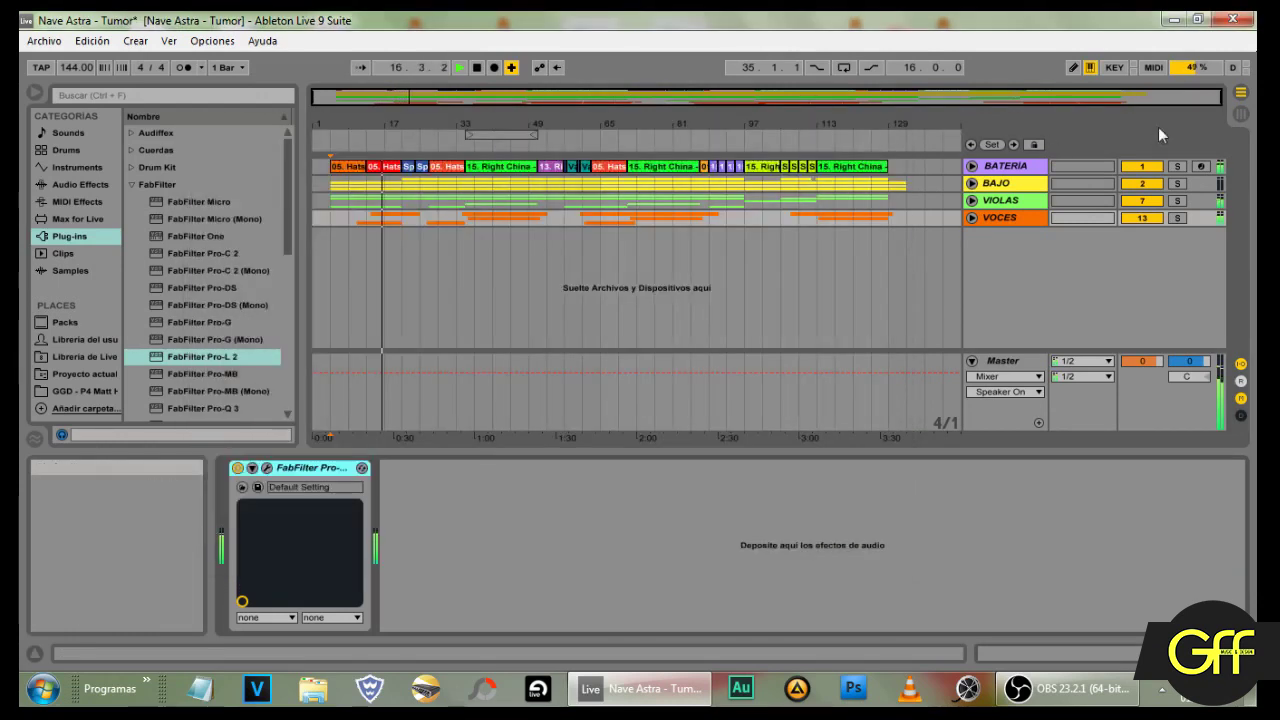
Step: Watch the levels of all tracks in the enlarged Session mixer with the BAJO, VIOLAS and VOCES groups unfolded
left_click(1240, 113)
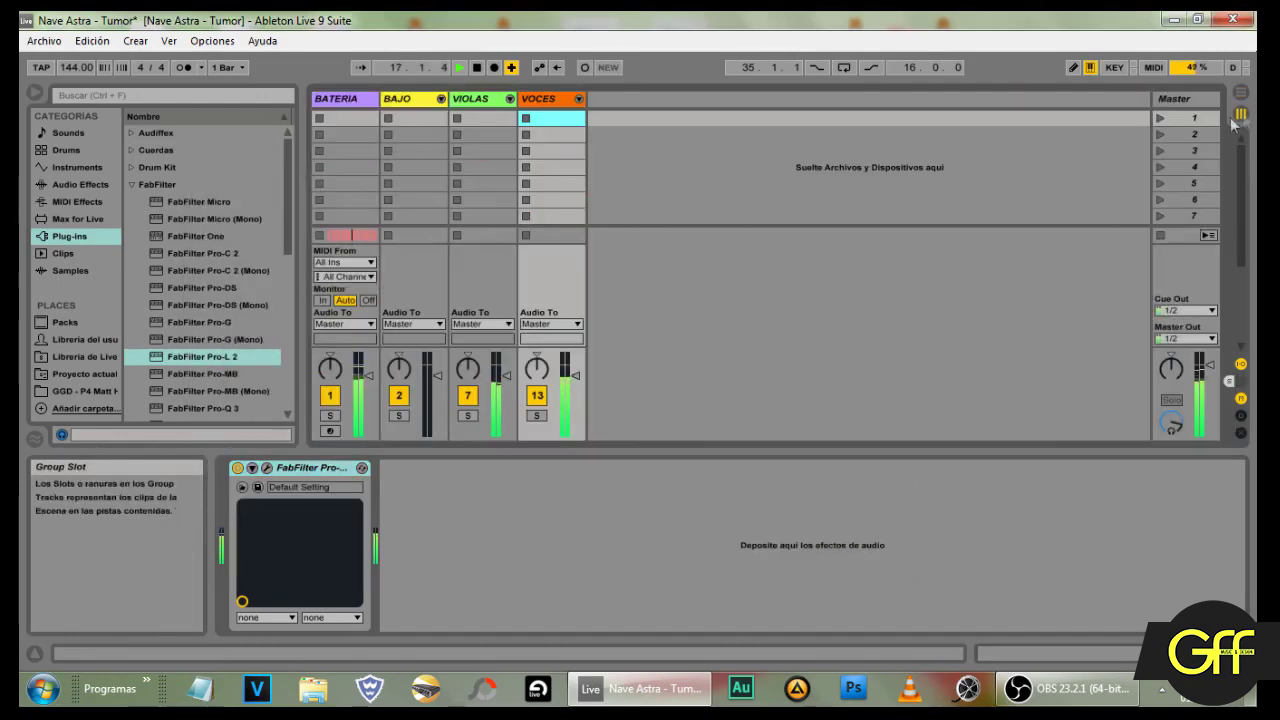
left_click(441, 98)
left_click(785, 117)
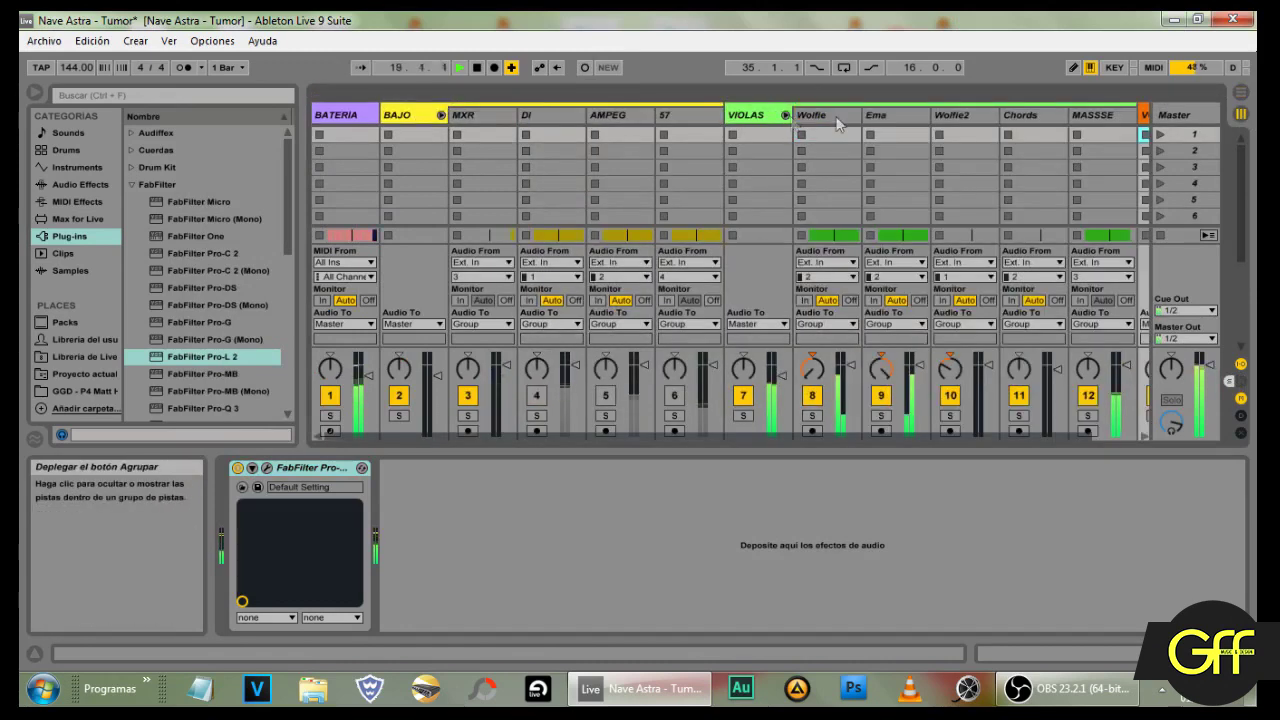
left_click(1240, 654)
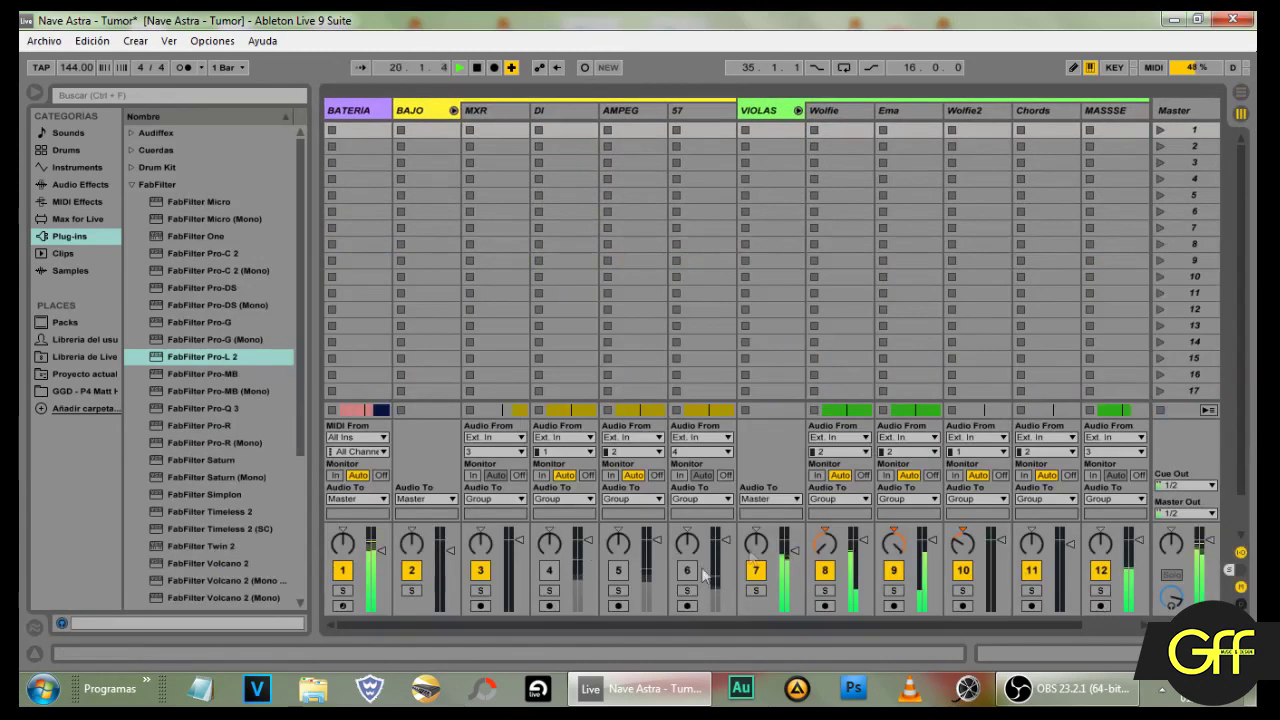
left_click_drag(585, 630, 656, 627)
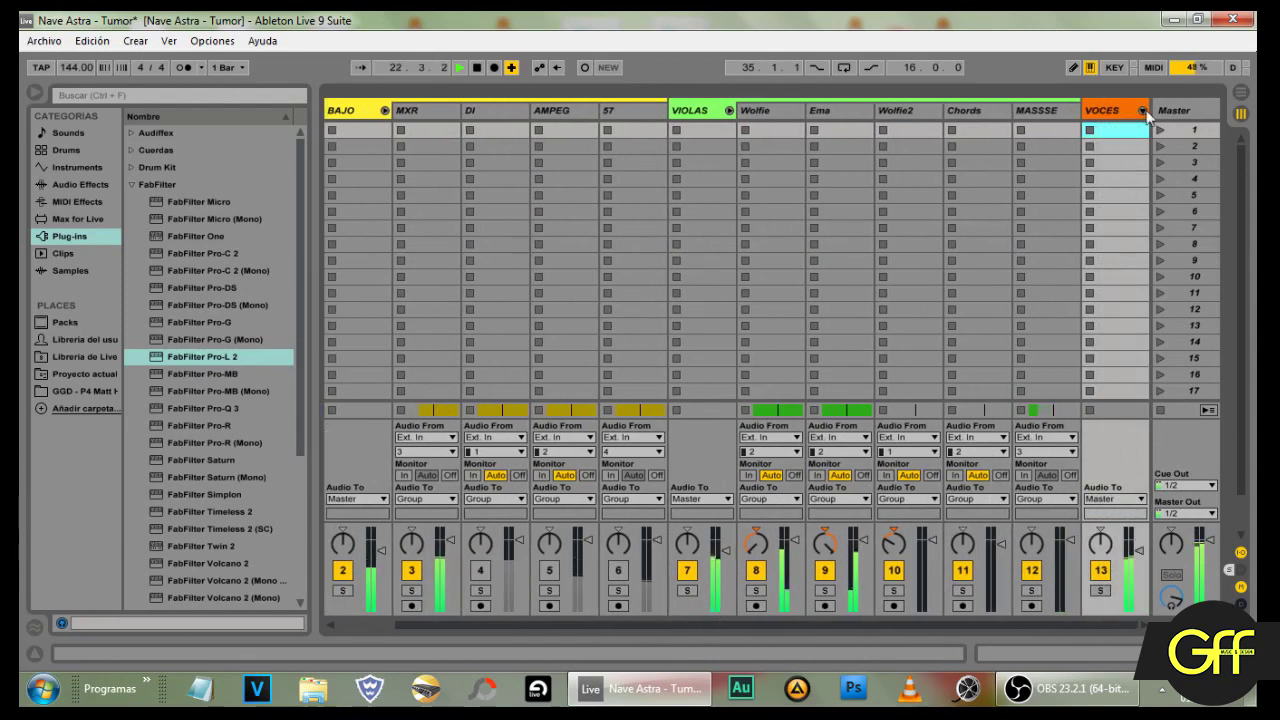
left_click_drag(832, 625, 753, 624)
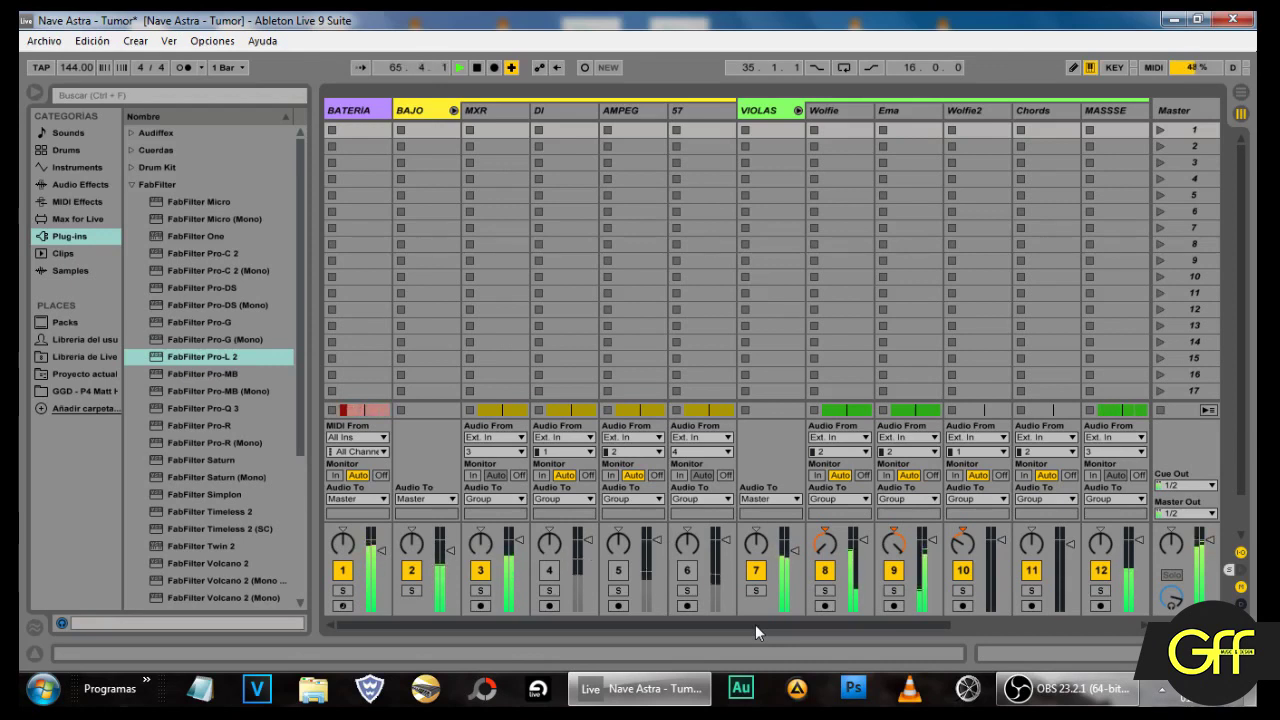
left_click_drag(778, 624, 1016, 632)
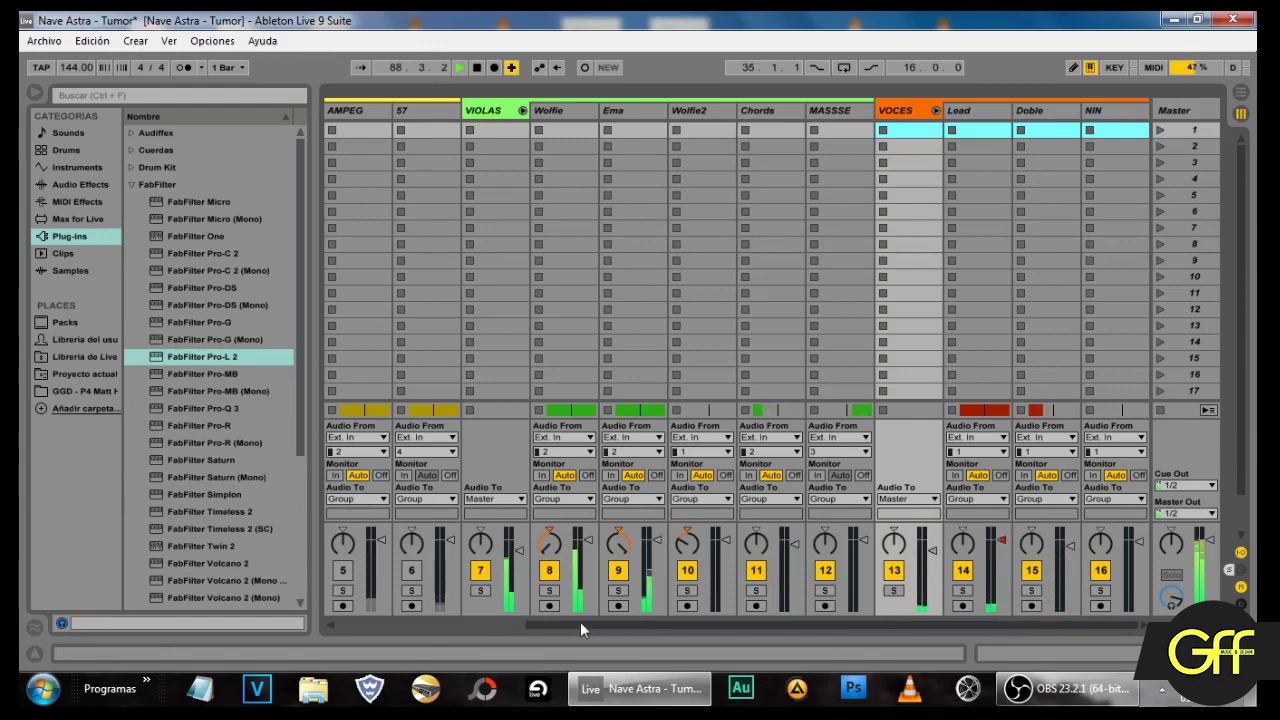
Step: Mute the BAJO group briefly during playback to hear the mix without bass, and reactivate it
left_click_drag(580, 625, 367, 626)
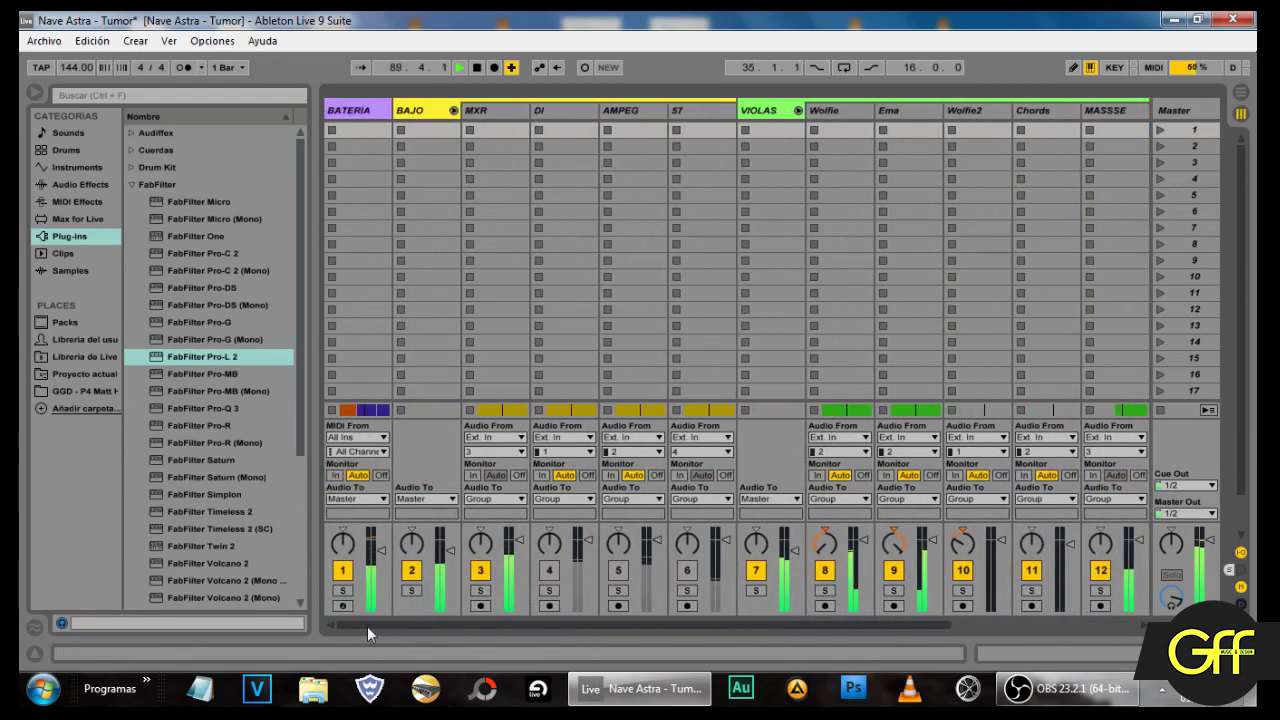
left_click(413, 571)
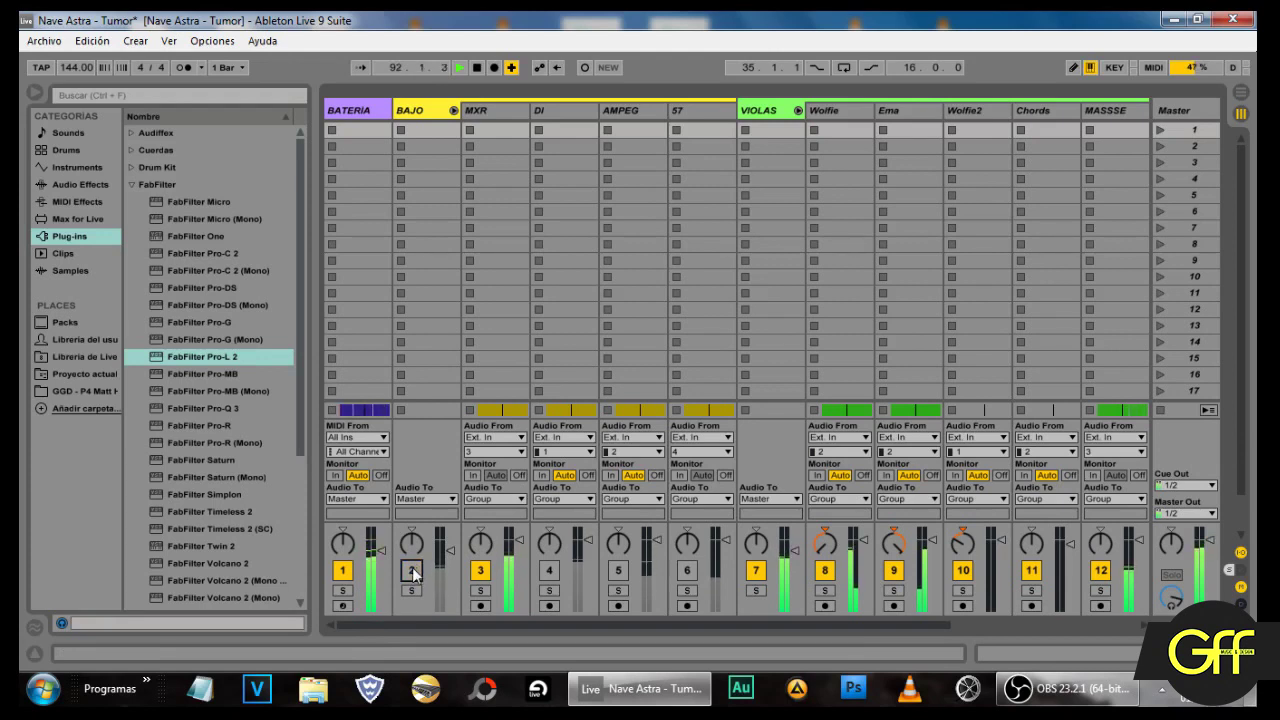
left_click(413, 571)
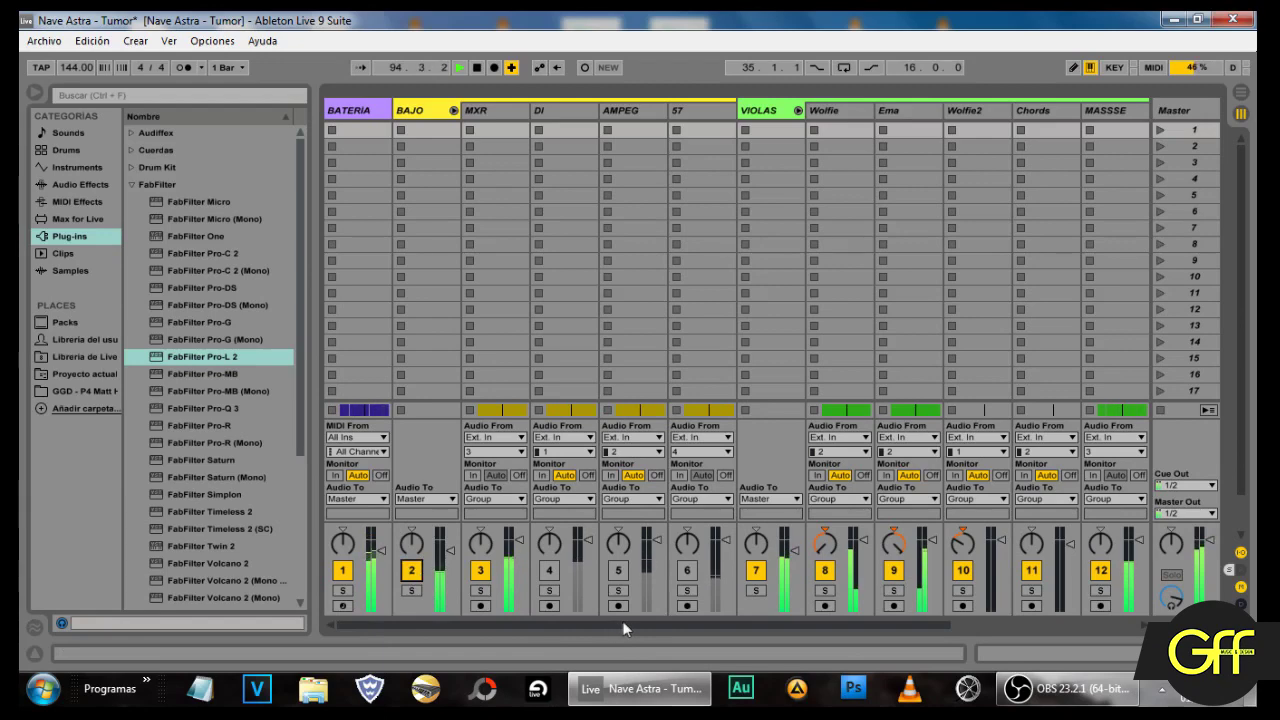
left_click_drag(625, 624, 595, 634)
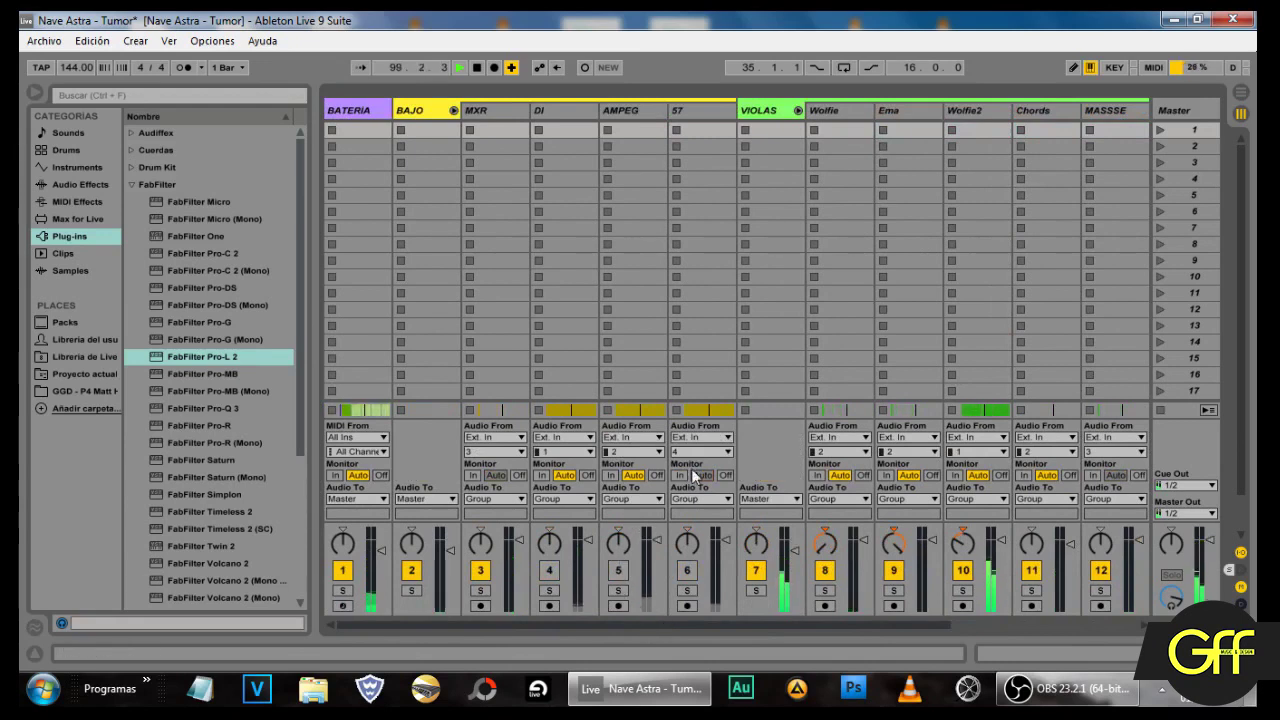
Step: Return to the arrangement, unfold the BAJO track and examine the clips of the VIOLAS guitar tracks during playback
left_click(1240, 92)
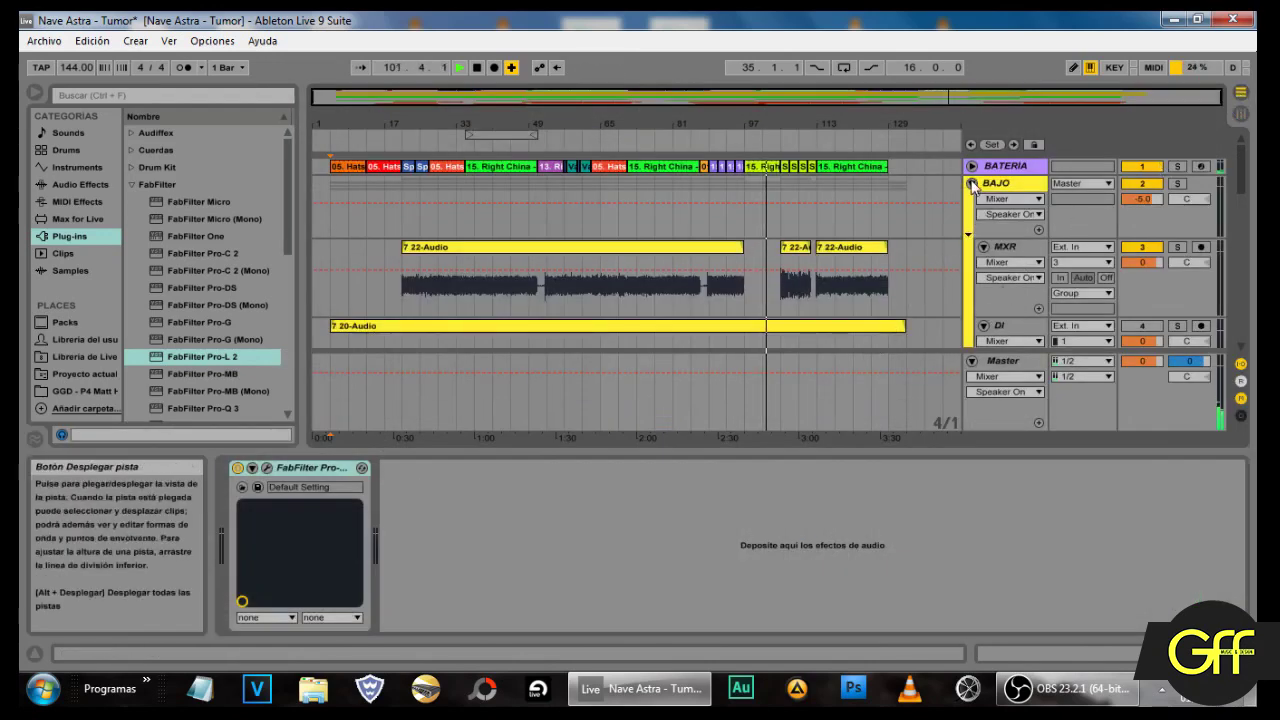
scroll(873, 298, "down", 10)
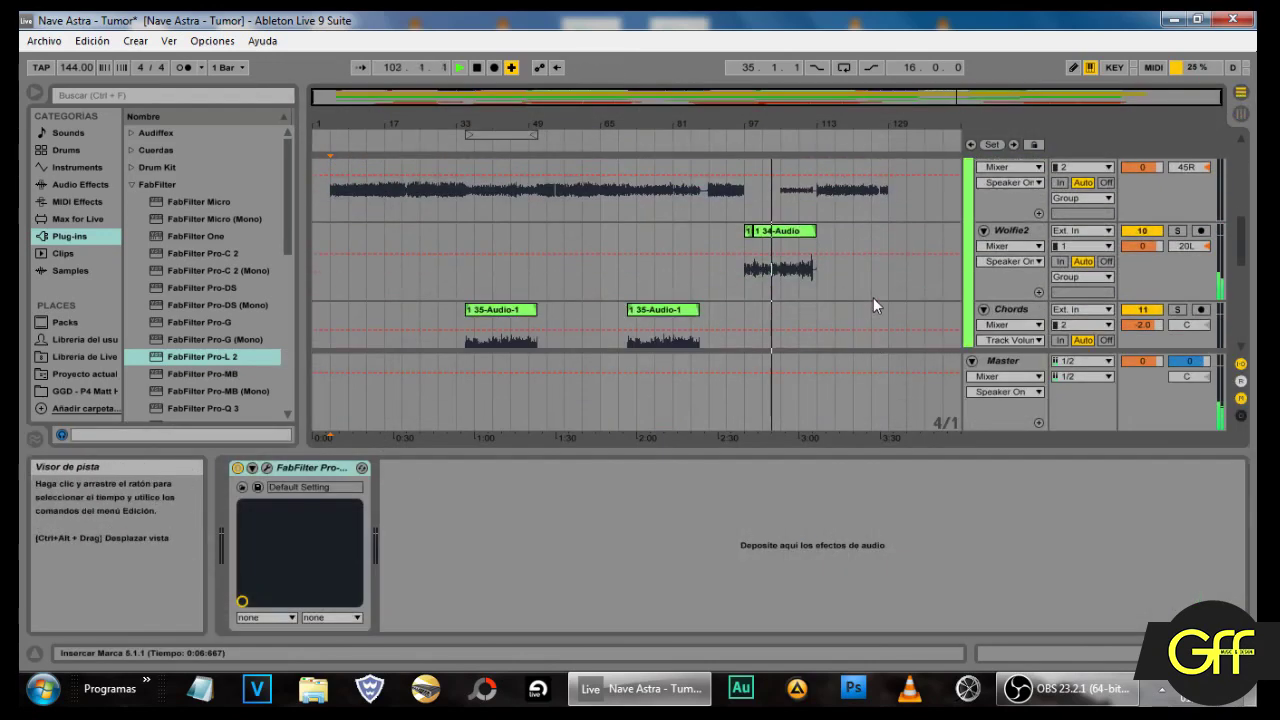
scroll(873, 297, "up", 1)
scroll(873, 297, "up", 2)
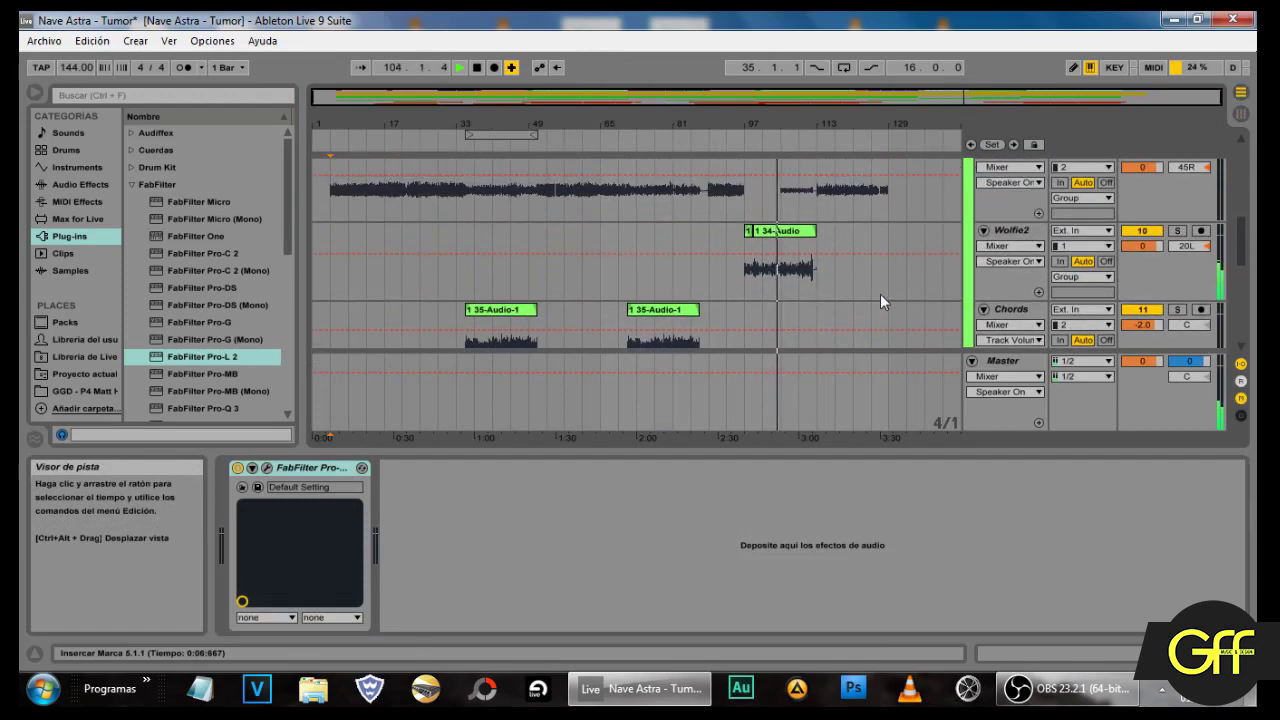
scroll(880, 294, "up", 2)
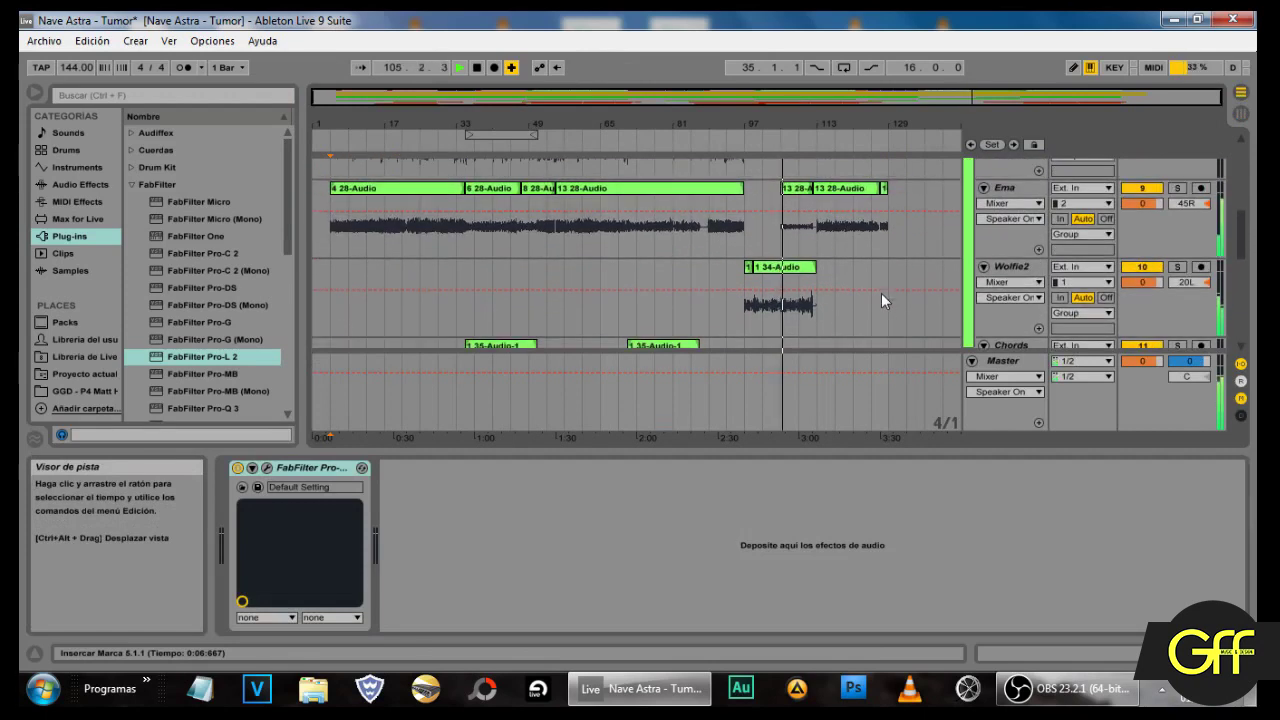